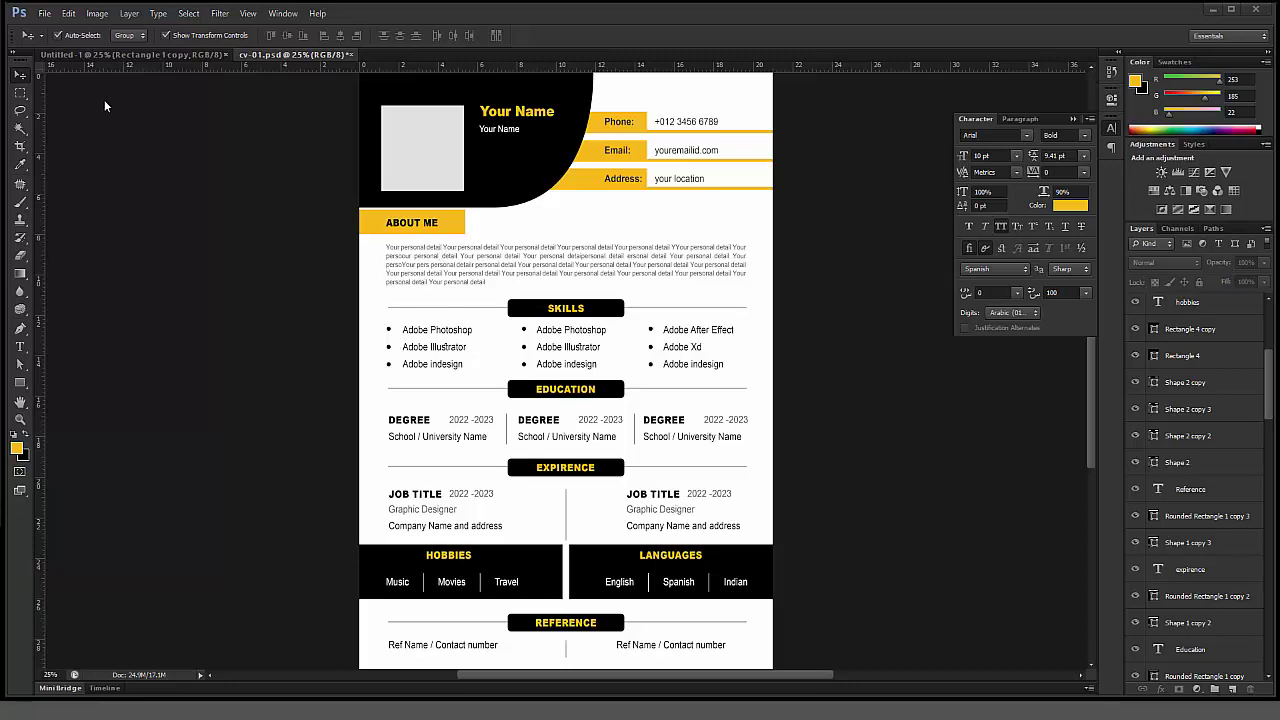
Step: Create a new 21 × 29.7 cm, 300 pixels/inch RGB document with a white background
{"action": "left_click", "coordinate": [44, 13]}
{"action": "left_click", "coordinate": [55, 24]}
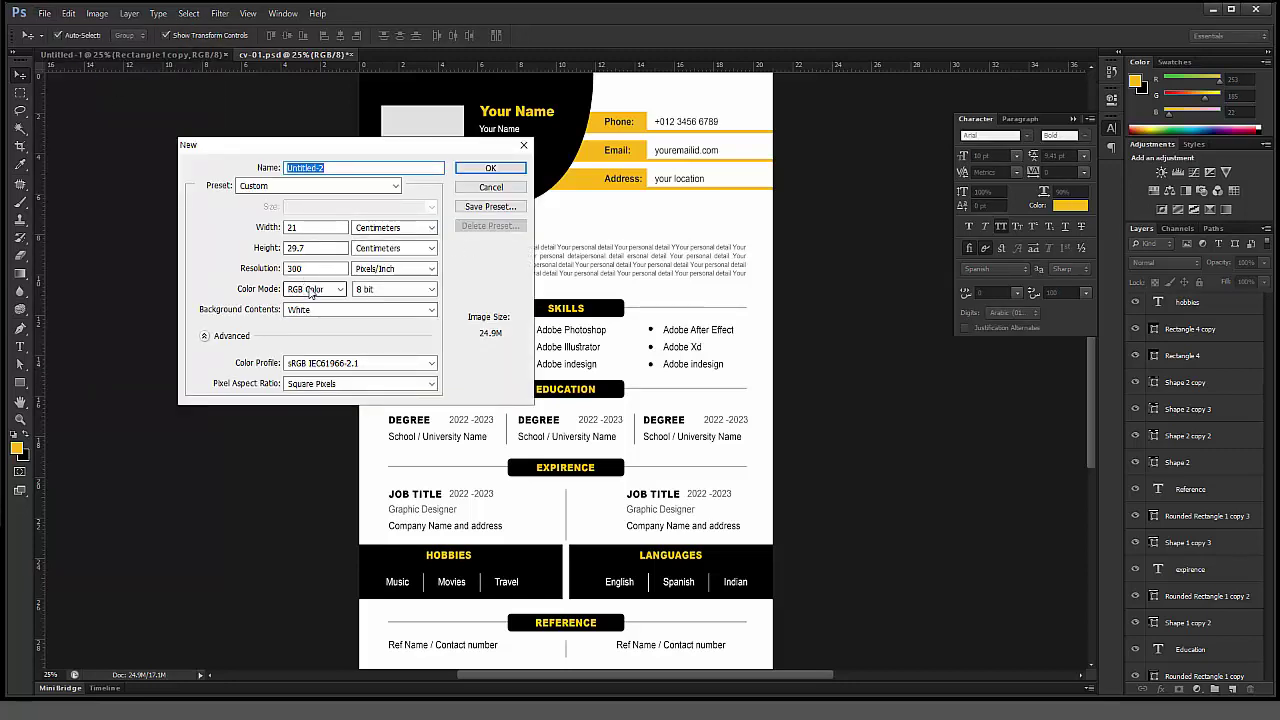
{"action": "left_click", "coordinate": [490, 170]}
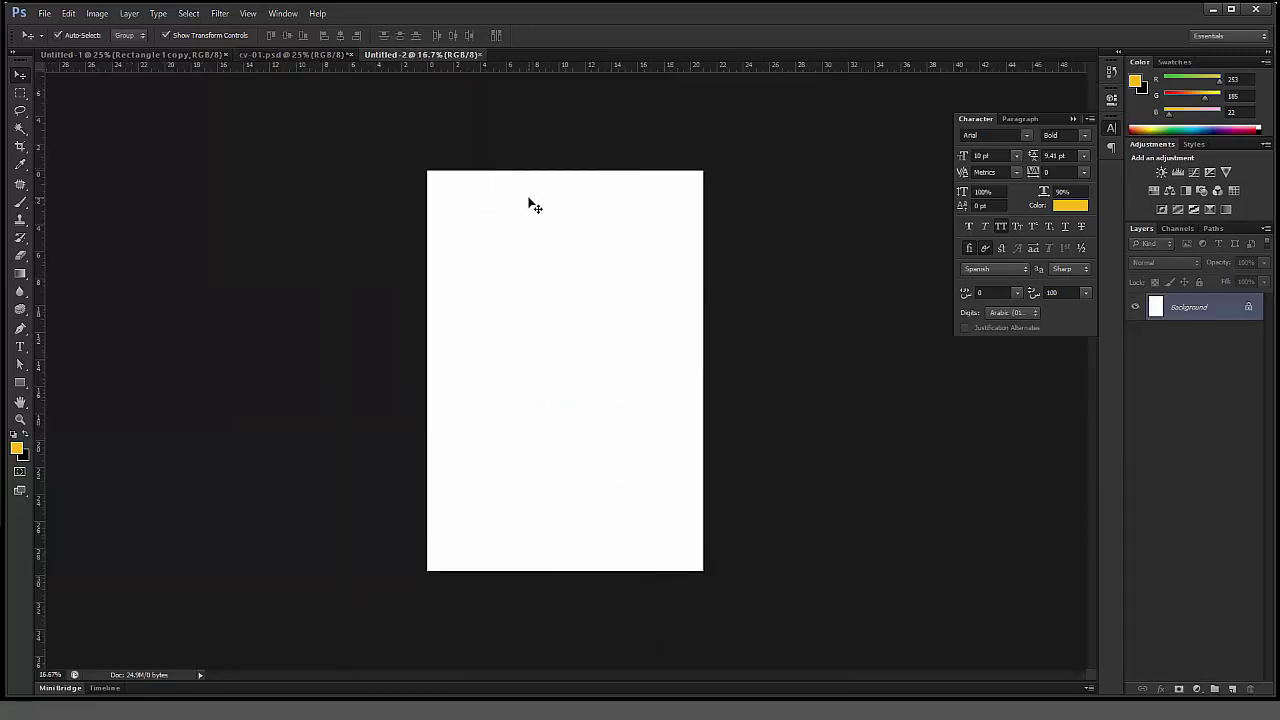
Step: Set the Rectangle tool to no stroke and a solid black fill
{"action": "key", "text": "ctrl+plus"}
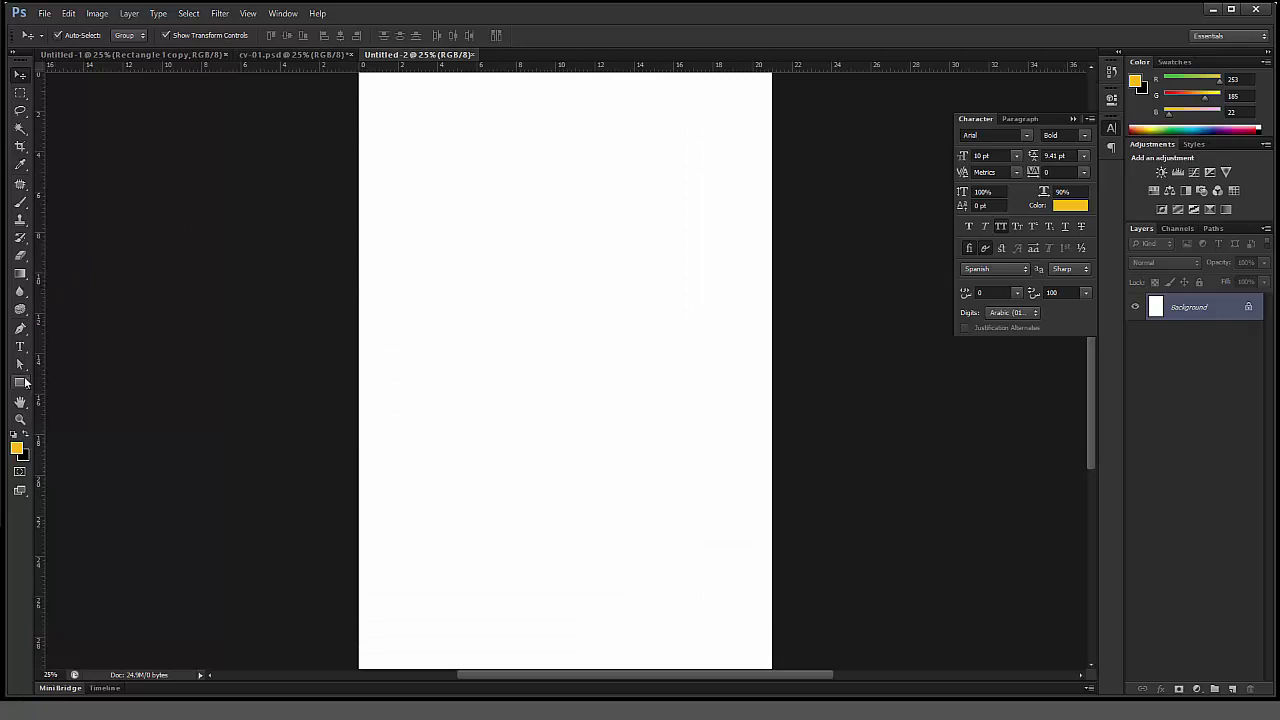
{"action": "left_click", "coordinate": [20, 382]}
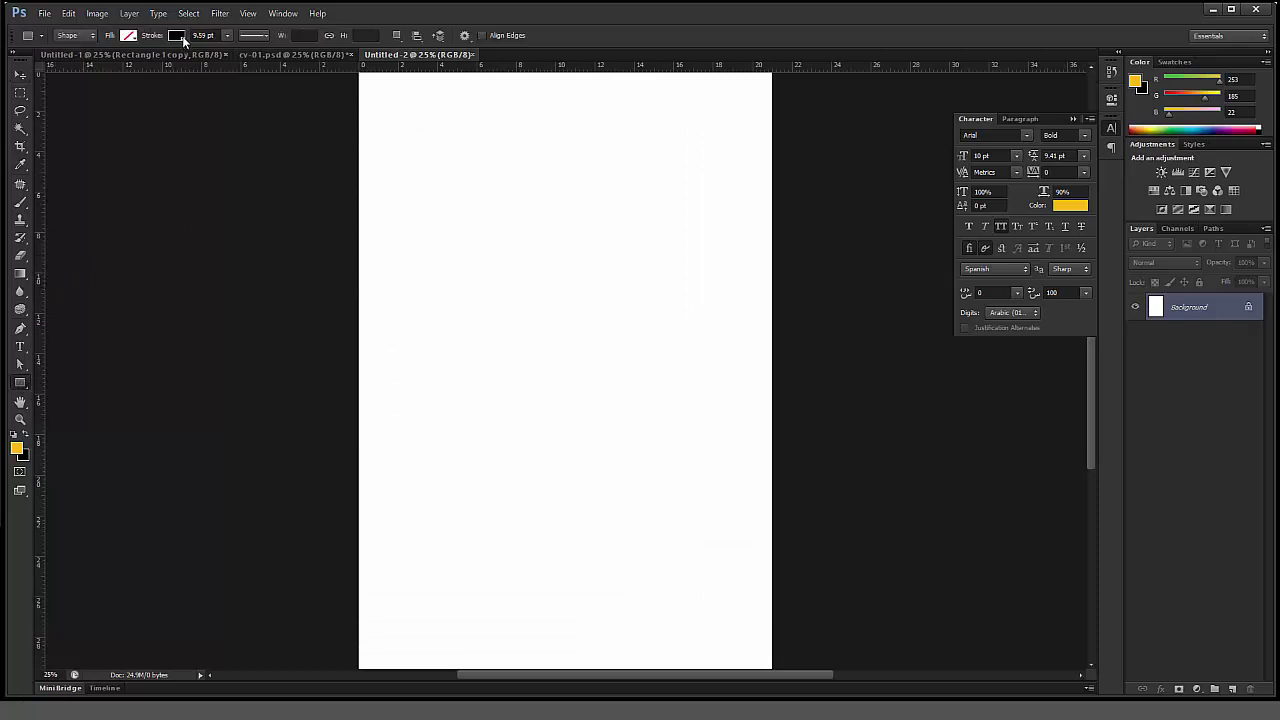
{"action": "left_click", "coordinate": [180, 36]}
{"action": "left_click", "coordinate": [121, 62]}
{"action": "left_click", "coordinate": [128, 35]}
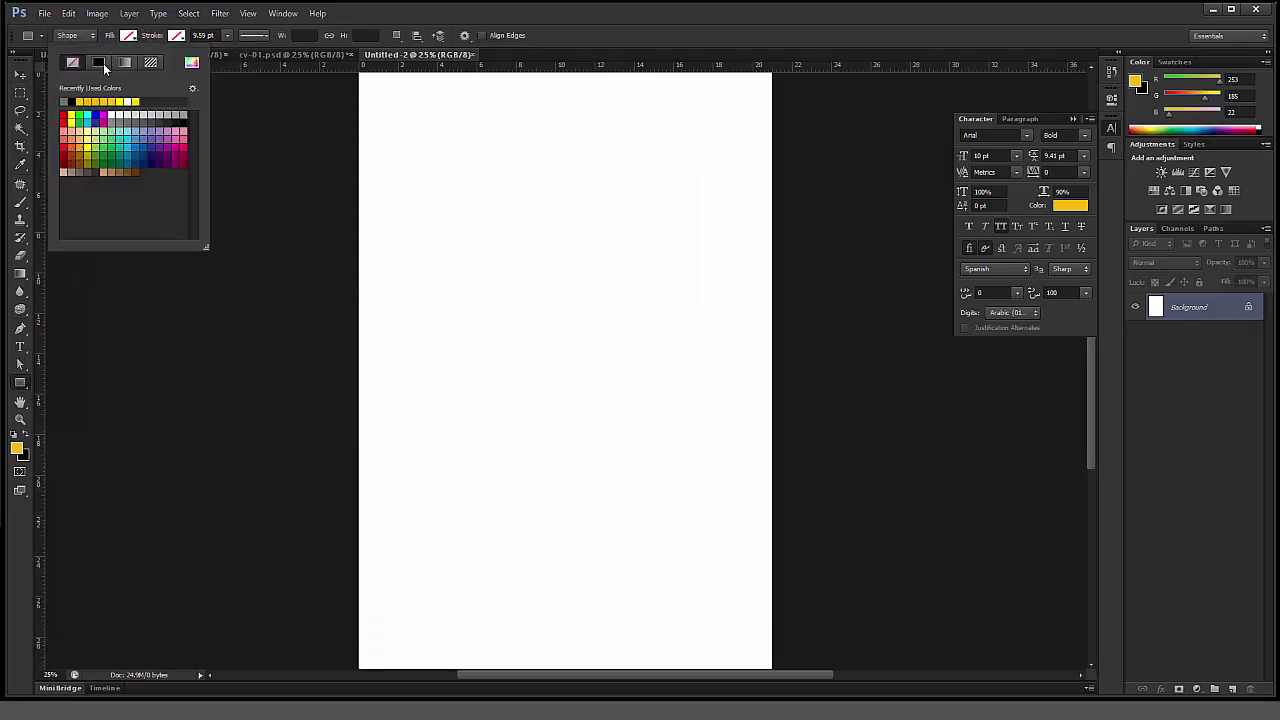
{"action": "left_click", "coordinate": [177, 118]}
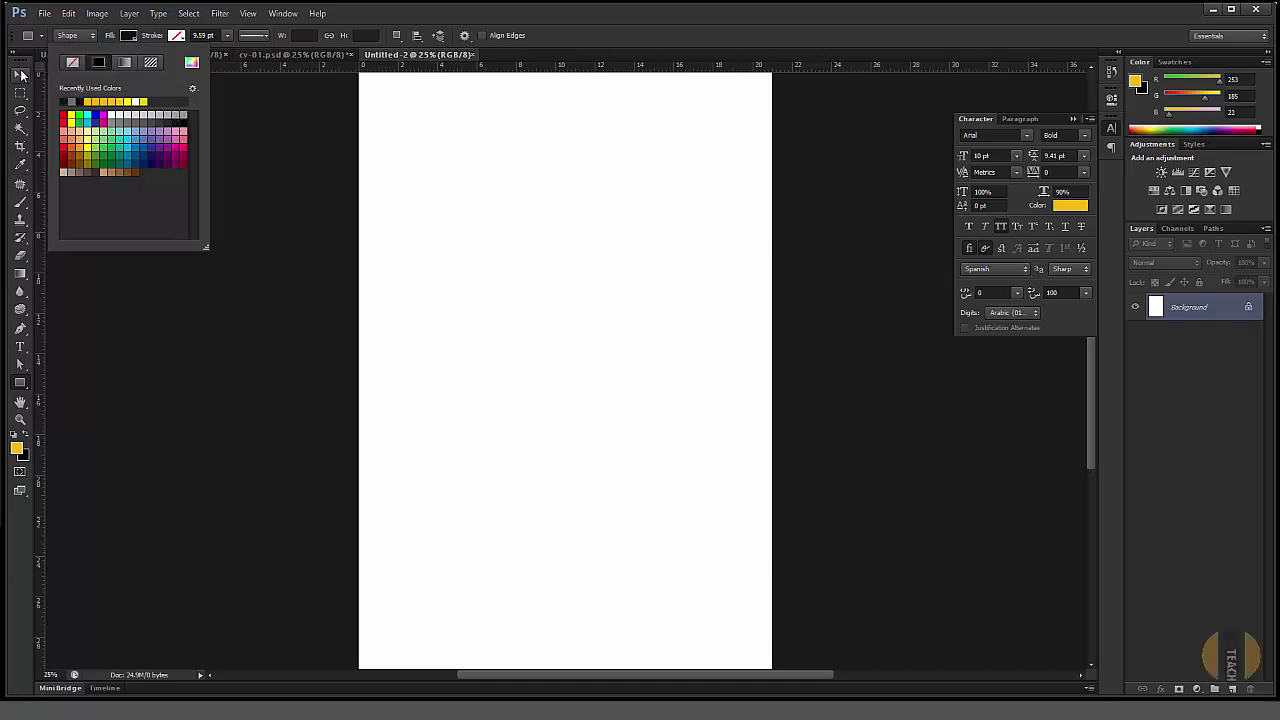
{"action": "left_click", "coordinate": [21, 75]}
Step: Draw the black header block about 11 × 6.4 cm at the top-left, plus a small bar beside it
{"action": "left_click_drag", "start_coordinate": [572, 147], "coordinate": [574, 238]}
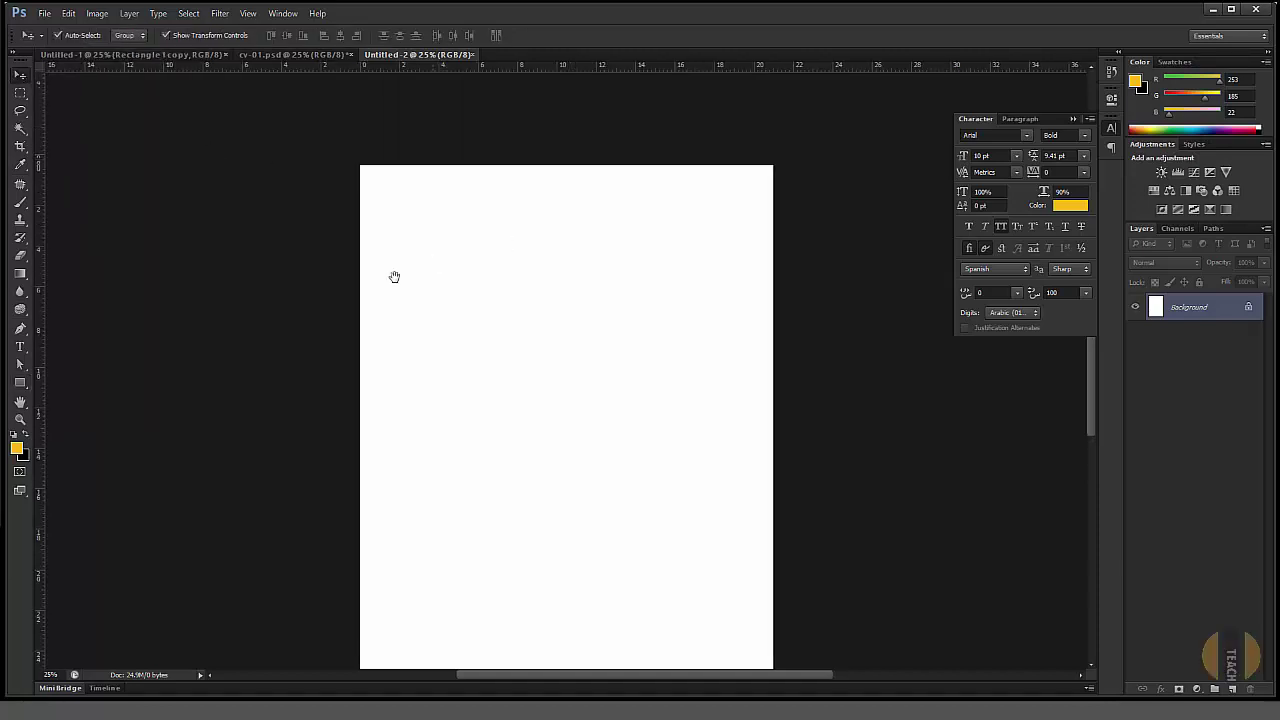
{"action": "left_click", "coordinate": [21, 382]}
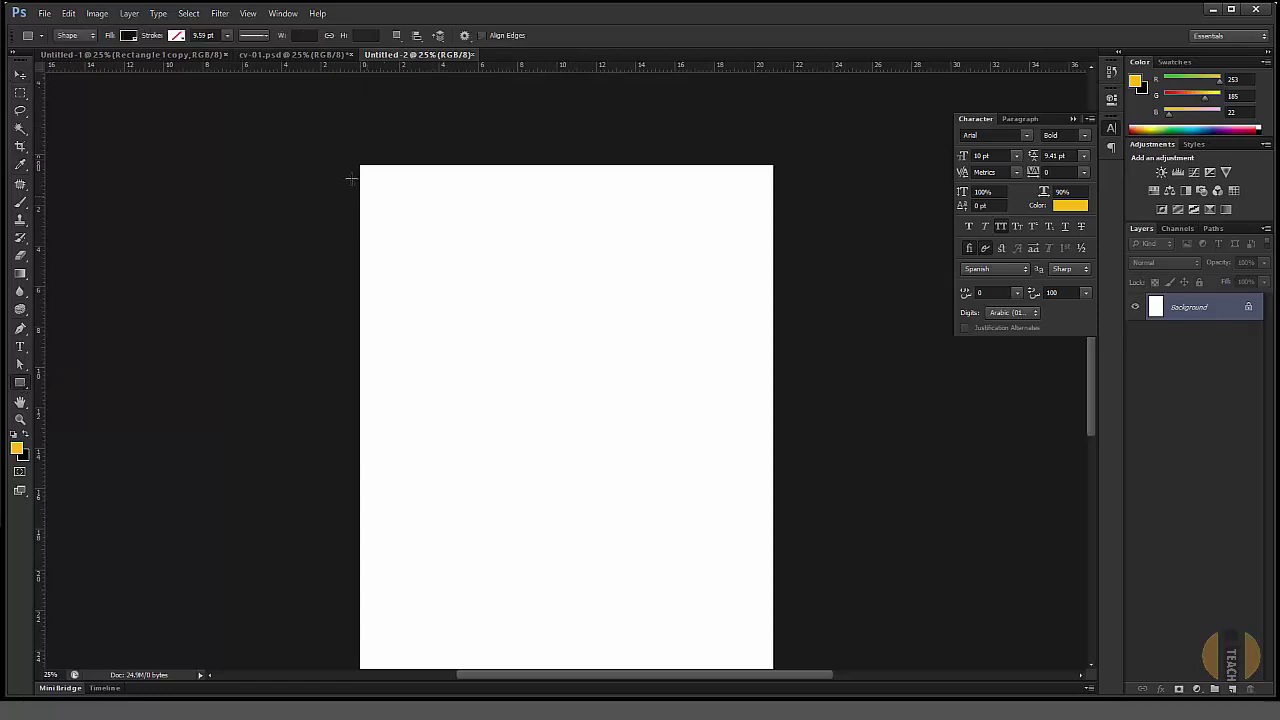
{"action": "mouse_move", "coordinate": [361, 164]}
{"action": "left_mouse_down"}
{"action": "mouse_move", "coordinate": [544, 263]}
{"action": "mouse_move", "coordinate": [568, 290]}
{"action": "left_mouse_up"}
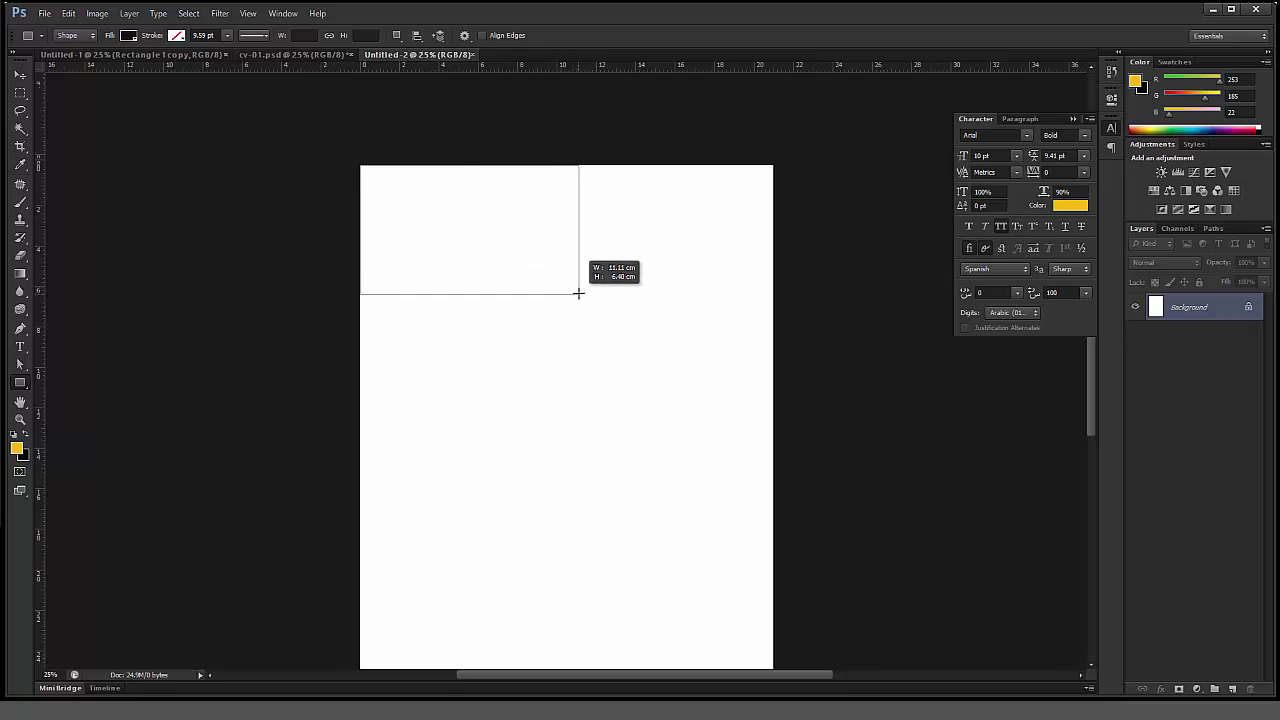
{"action": "left_click_drag", "start_coordinate": [568, 290], "coordinate": [577, 292]}
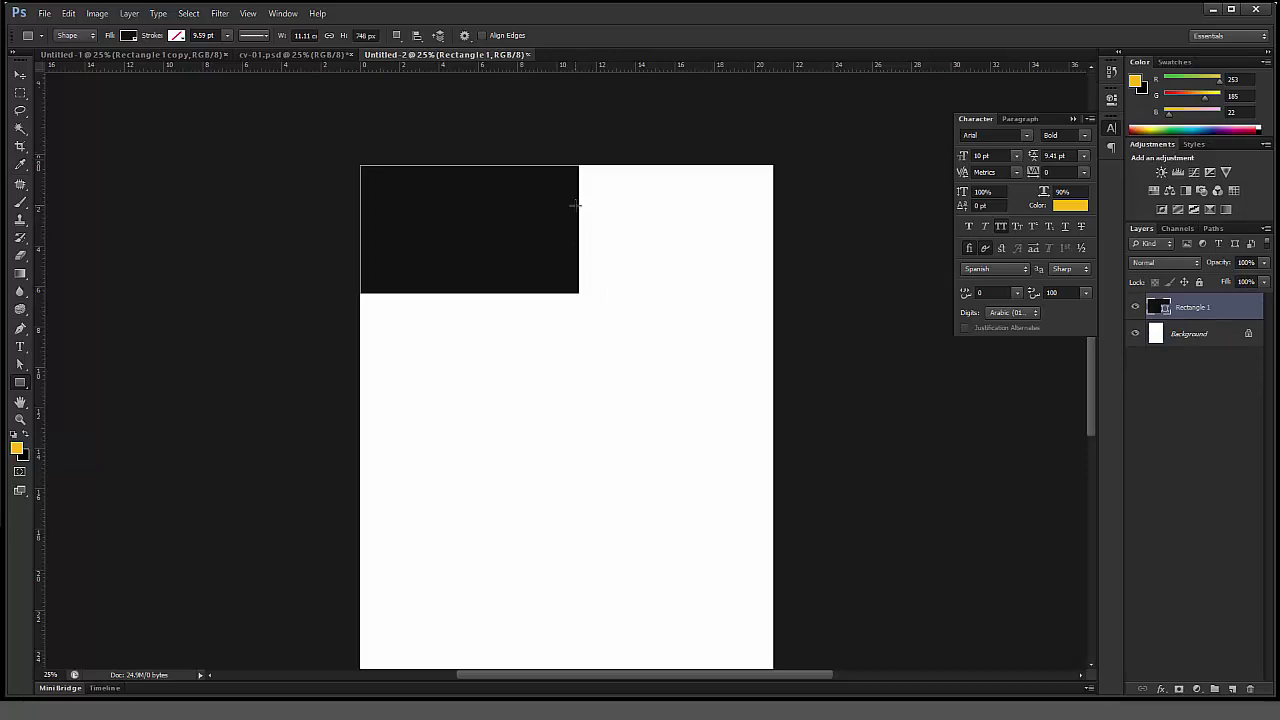
{"action": "left_click_drag", "start_coordinate": [576, 205], "coordinate": [639, 228]}
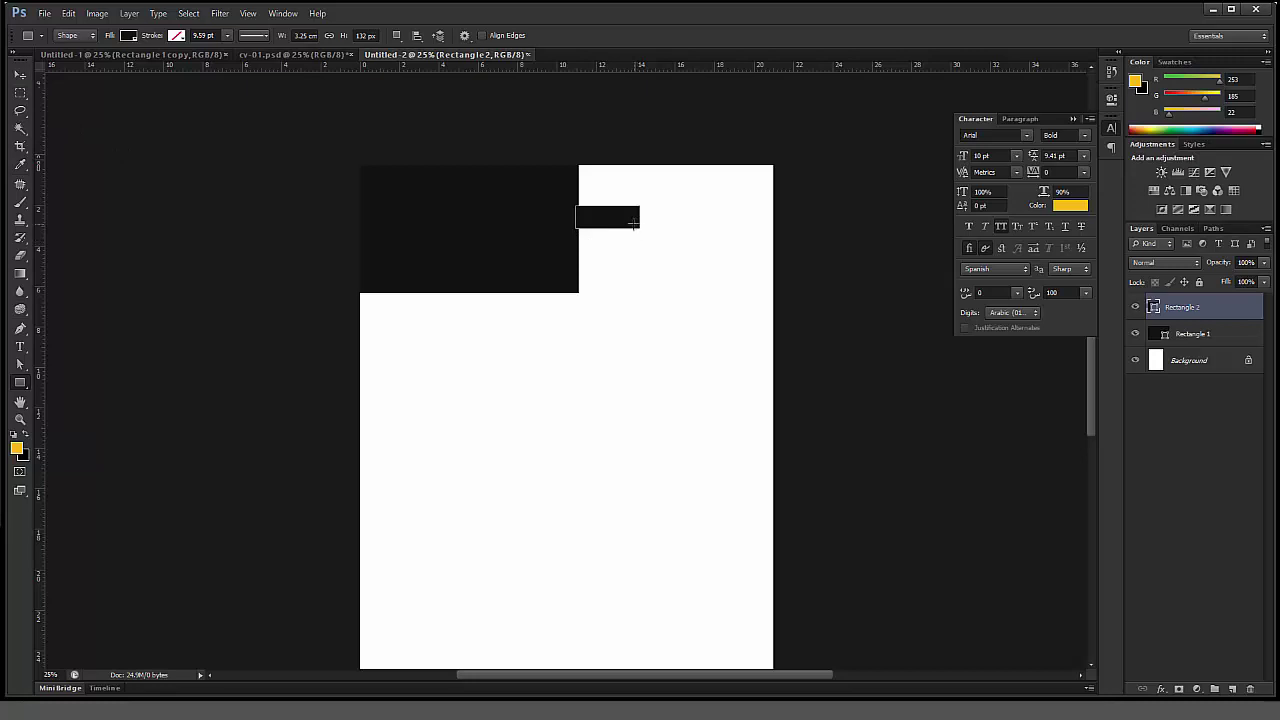
Step: Draw a thin black line from the small bar to the page's right edge
{"action": "left_click_drag", "start_coordinate": [634, 224], "coordinate": [768, 226]}
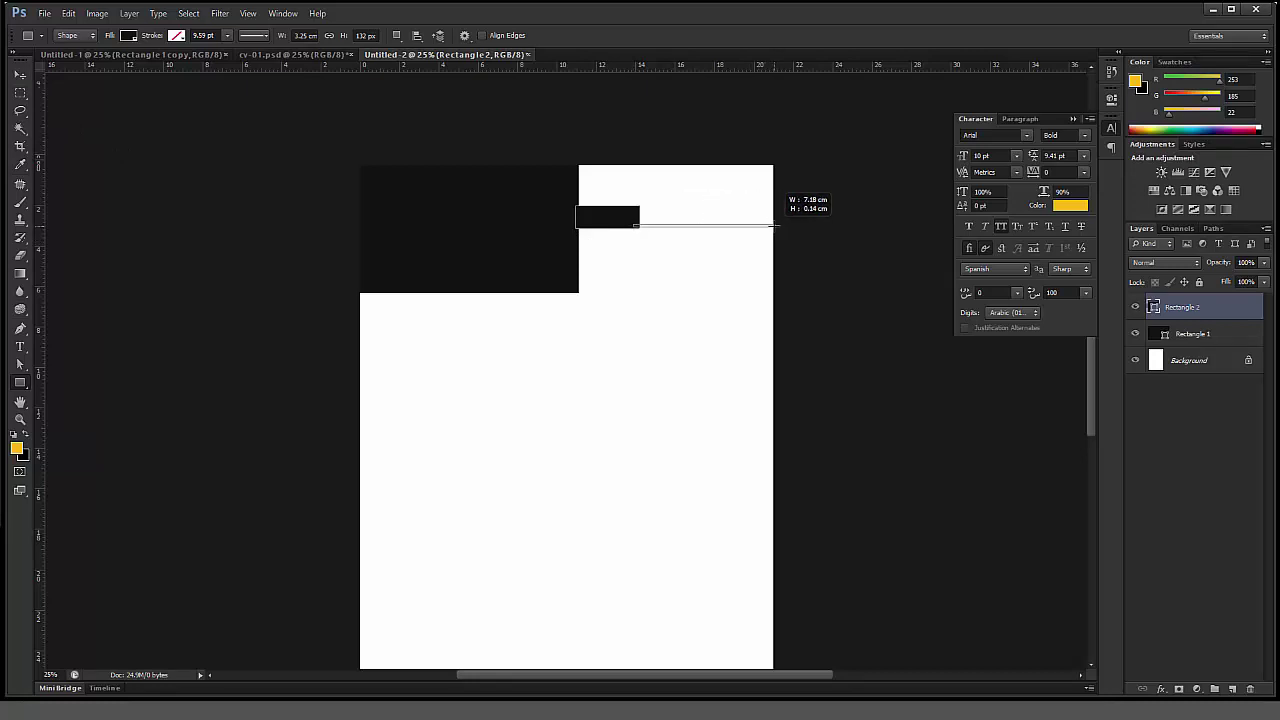
{"action": "left_click_drag", "start_coordinate": [768, 226], "coordinate": [772, 226]}
{"action": "left_click", "coordinate": [20, 419]}
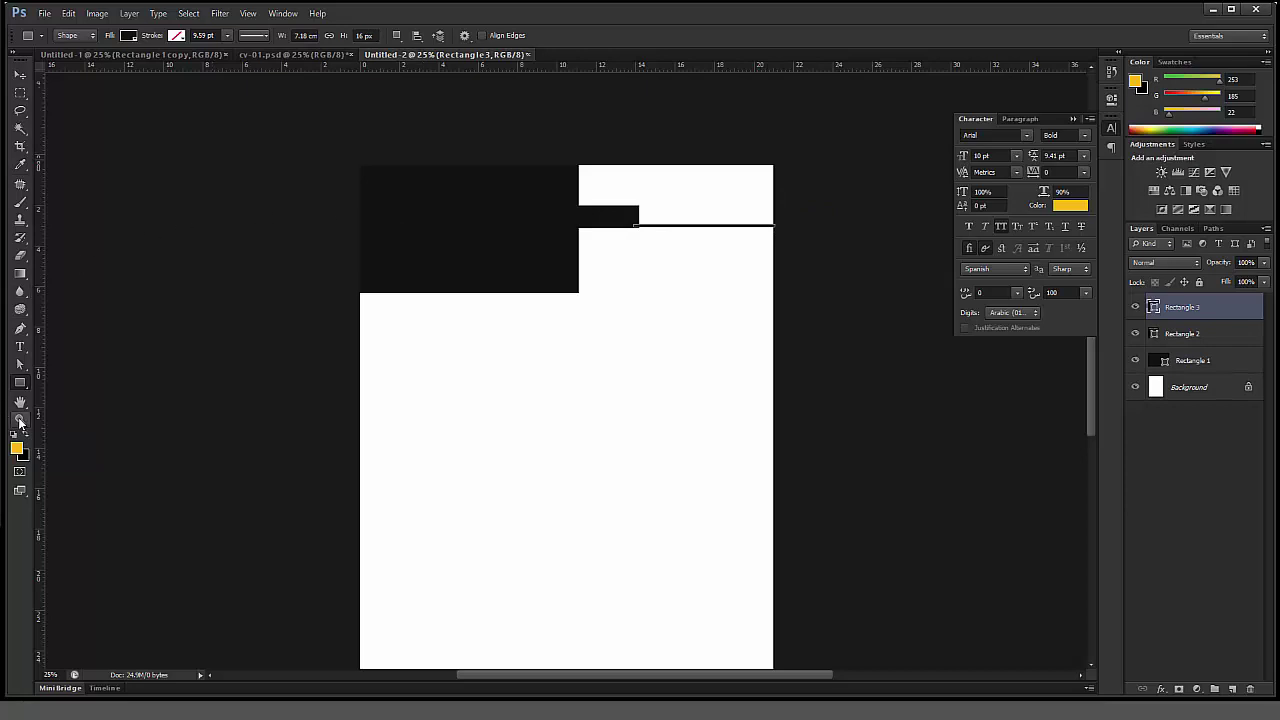
{"action": "left_click_drag", "start_coordinate": [346, 150], "coordinate": [823, 306]}
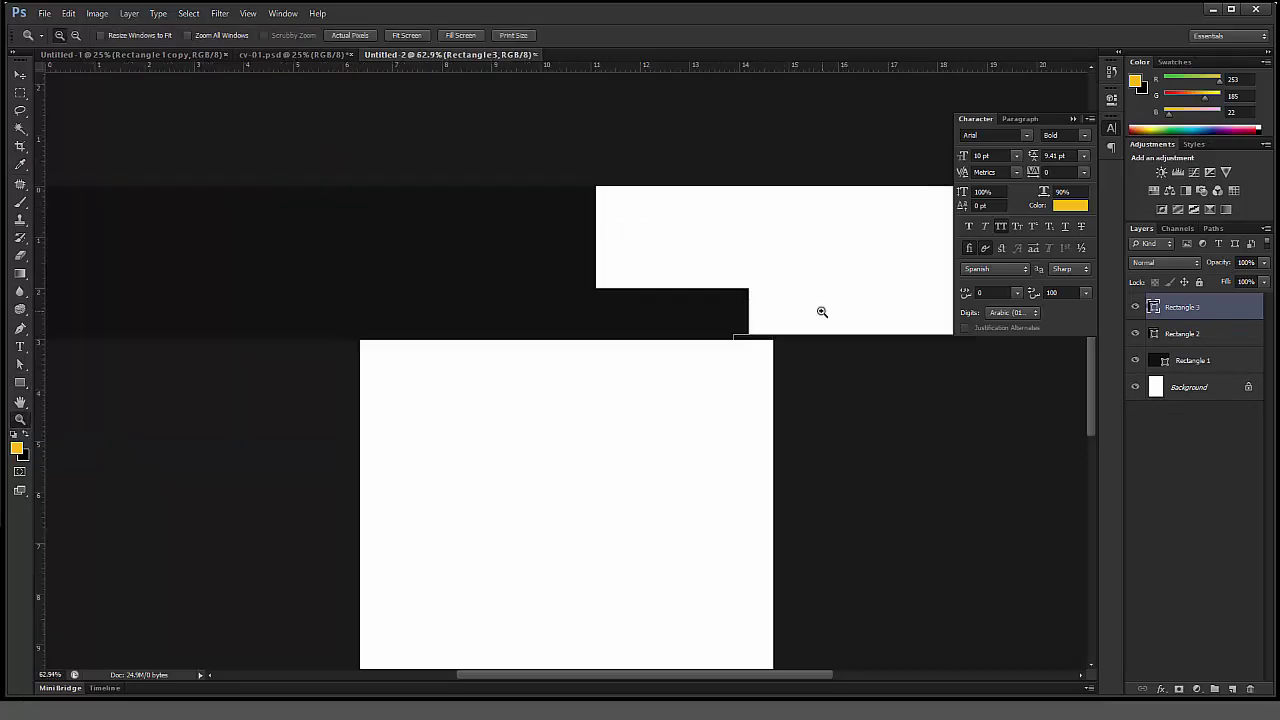
Step: Bottom-align the small black bar and the thin line
{"action": "left_click", "coordinate": [20, 76]}
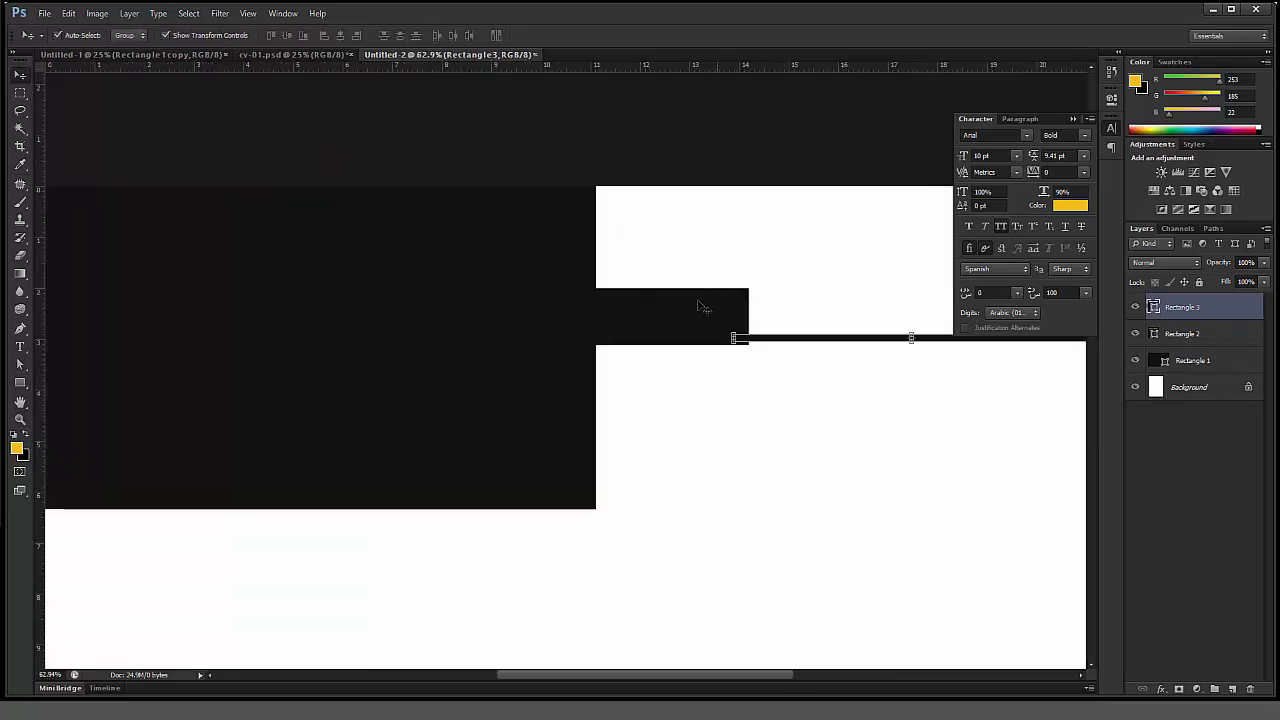
{"action": "left_click", "coordinate": [703, 308]}
{"action": "left_click", "coordinate": [863, 344], "text": "shift"}
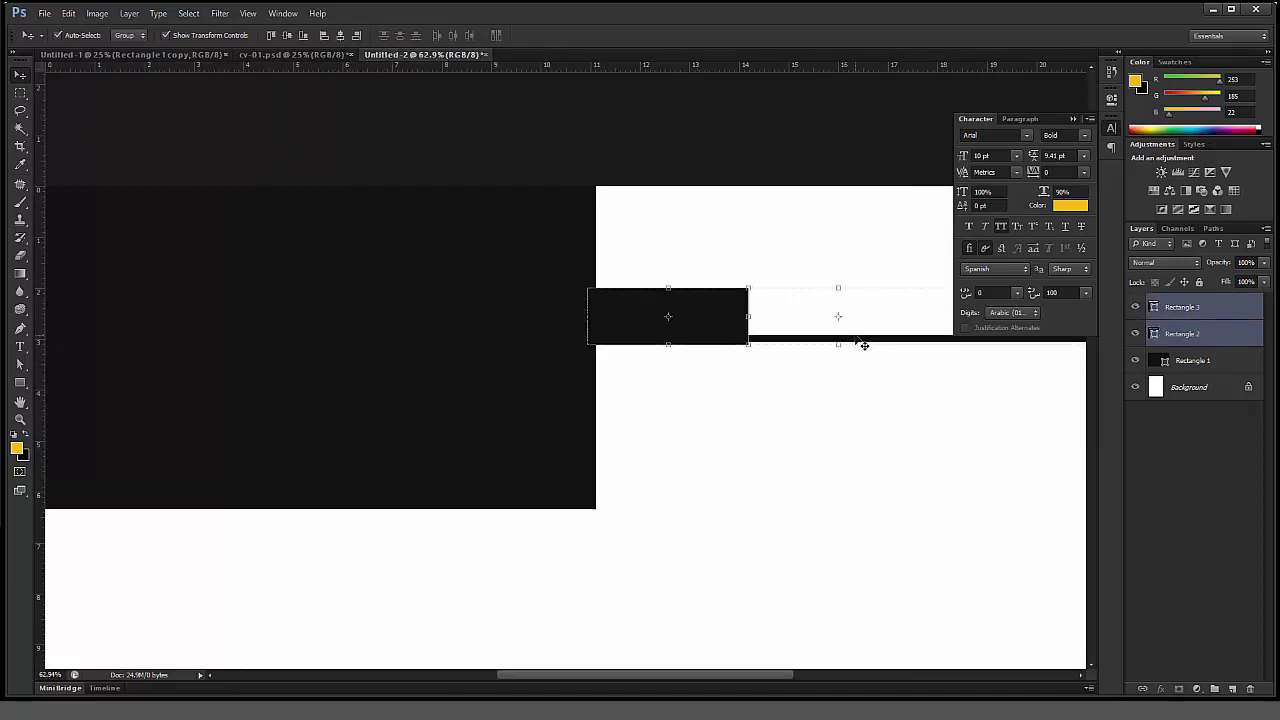
{"action": "left_click", "coordinate": [304, 38]}
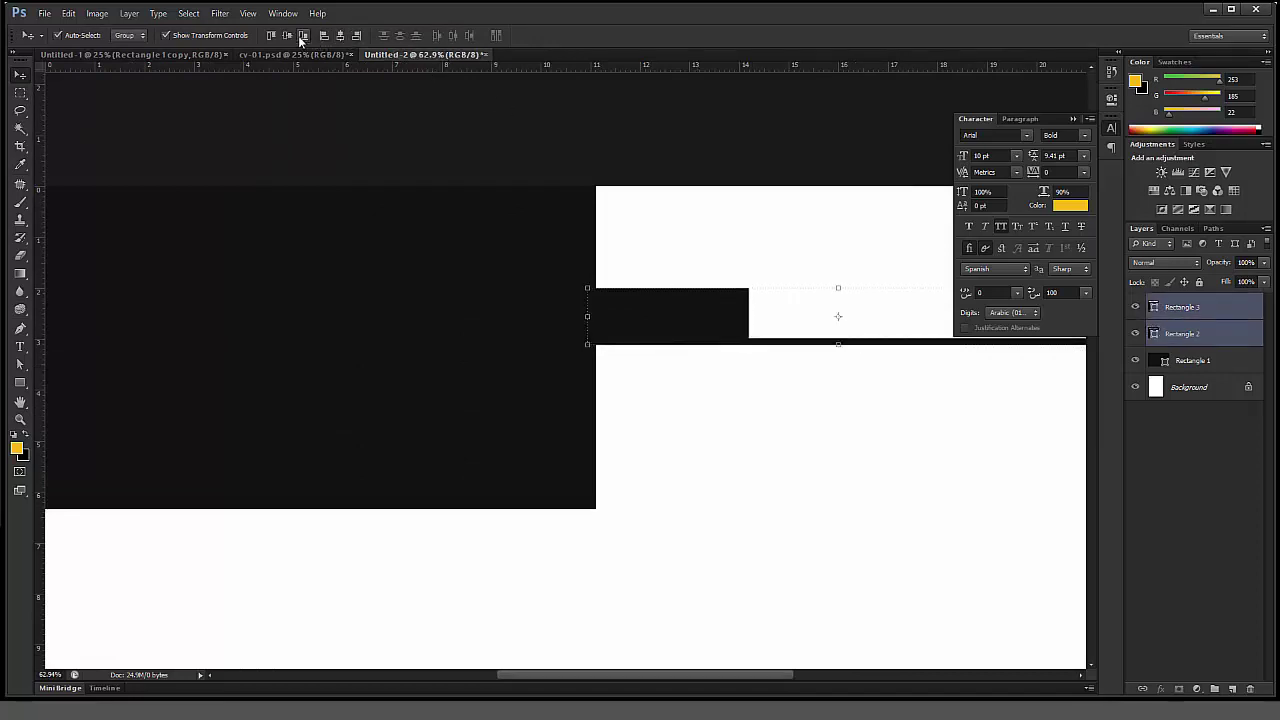
Step: Copy the bar-and-line pair twice, stacking the copies below the original
{"action": "mouse_move", "coordinate": [930, 408]}
{"action": "left_mouse_down"}
{"action": "mouse_move", "coordinate": [711, 383]}
{"action": "mouse_move", "coordinate": [737, 380]}
{"action": "left_mouse_up"}
{"action": "left_click_drag", "start_coordinate": [541, 302], "coordinate": [536, 285]}
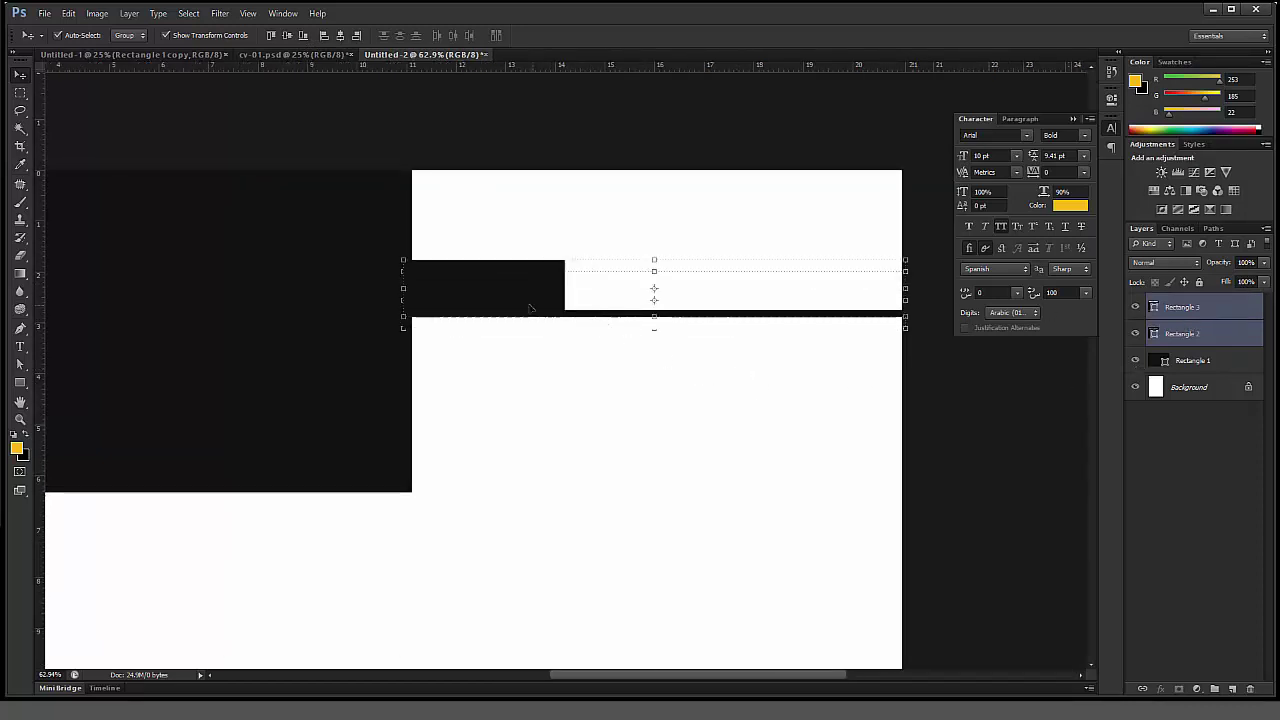
{"action": "left_click_drag", "start_coordinate": [529, 296], "coordinate": [520, 382]}
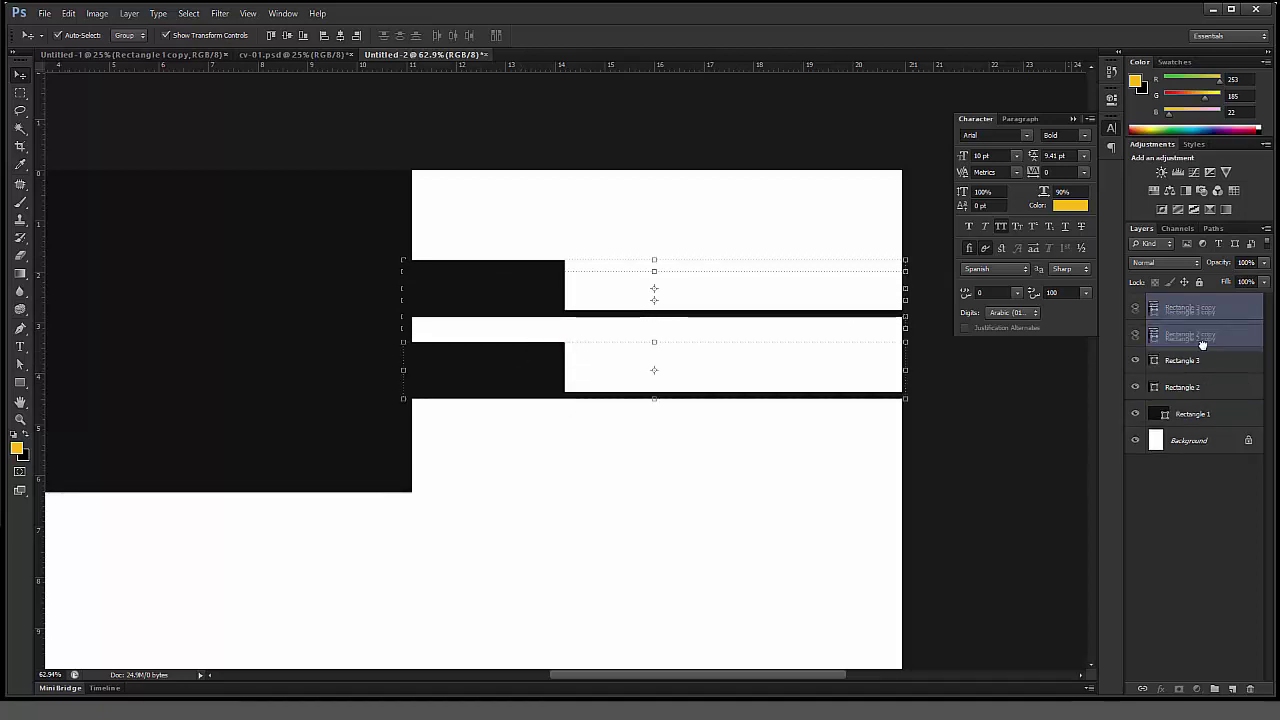
{"action": "left_click_drag", "start_coordinate": [1200, 334], "coordinate": [1231, 689]}
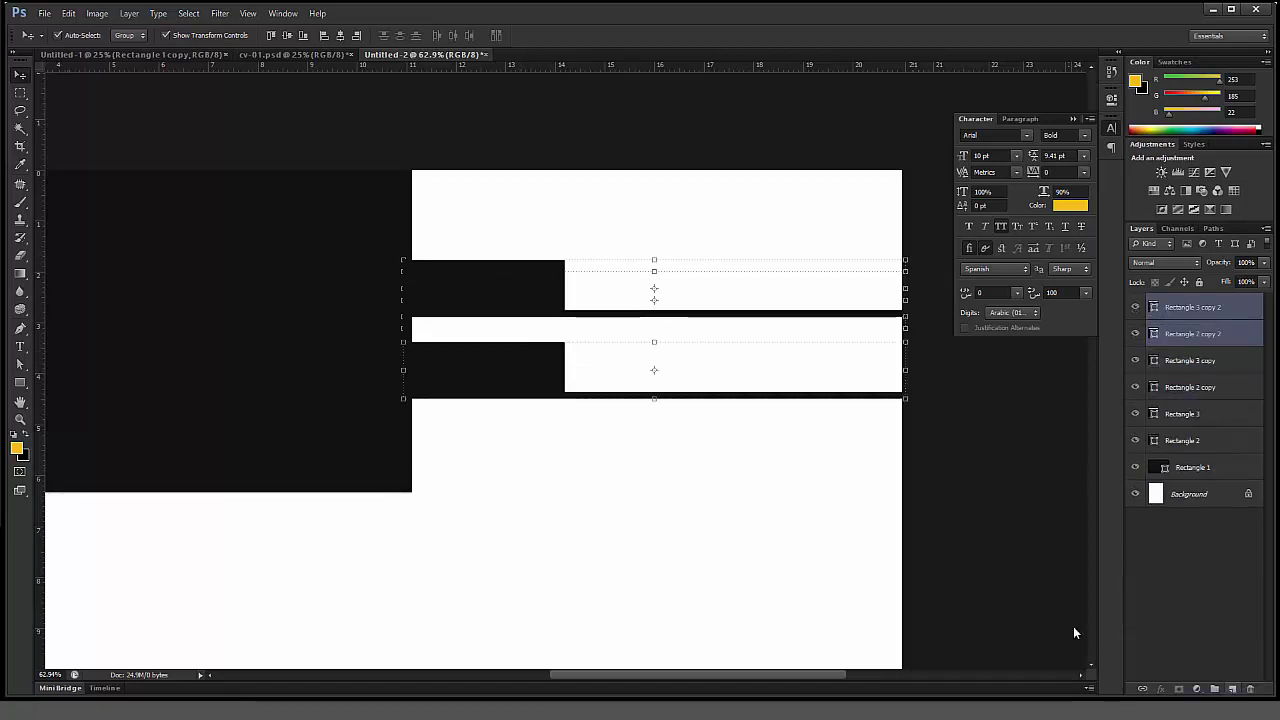
{"action": "left_click_drag", "start_coordinate": [522, 390], "coordinate": [520, 446]}
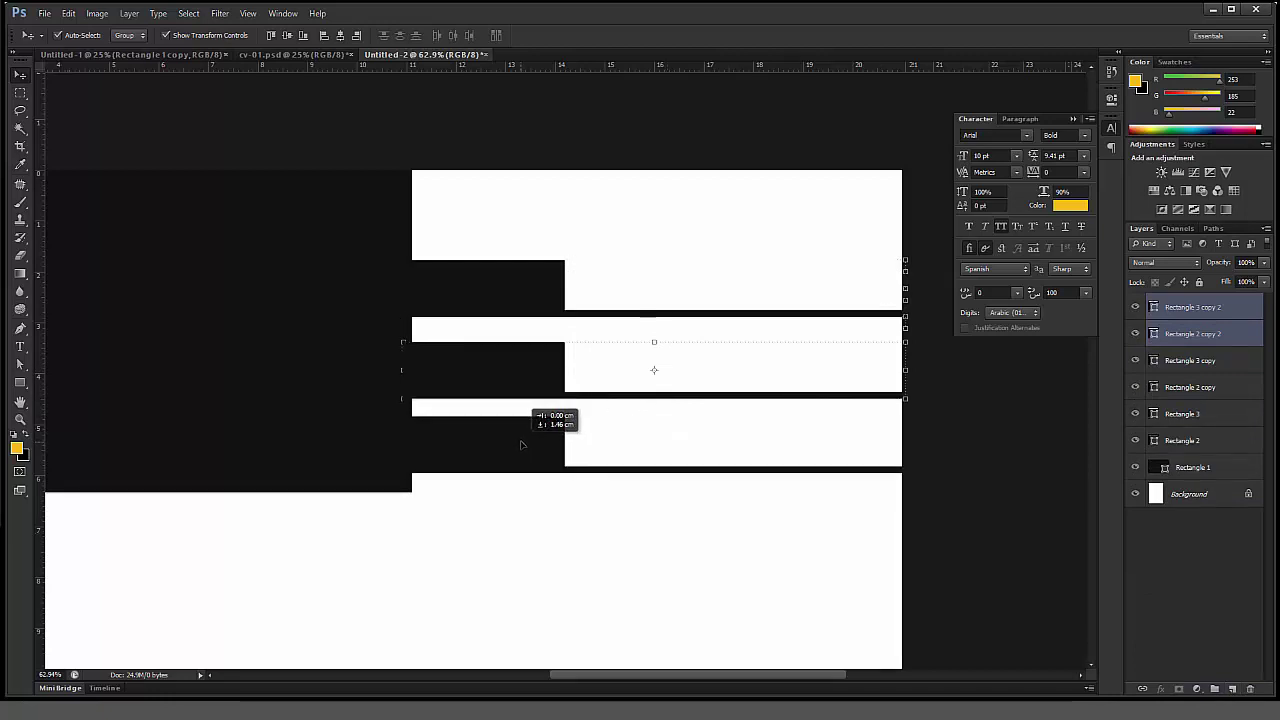
Step: Nudge all three bar-and-line rows up slightly and fit the whole page in view
{"action": "left_click_drag", "start_coordinate": [520, 446], "coordinate": [521, 440]}
{"action": "left_click_drag", "start_coordinate": [616, 528], "coordinate": [500, 258]}
{"action": "key", "text": "shift+Up"}
{"action": "key", "text": "shift+Up"}
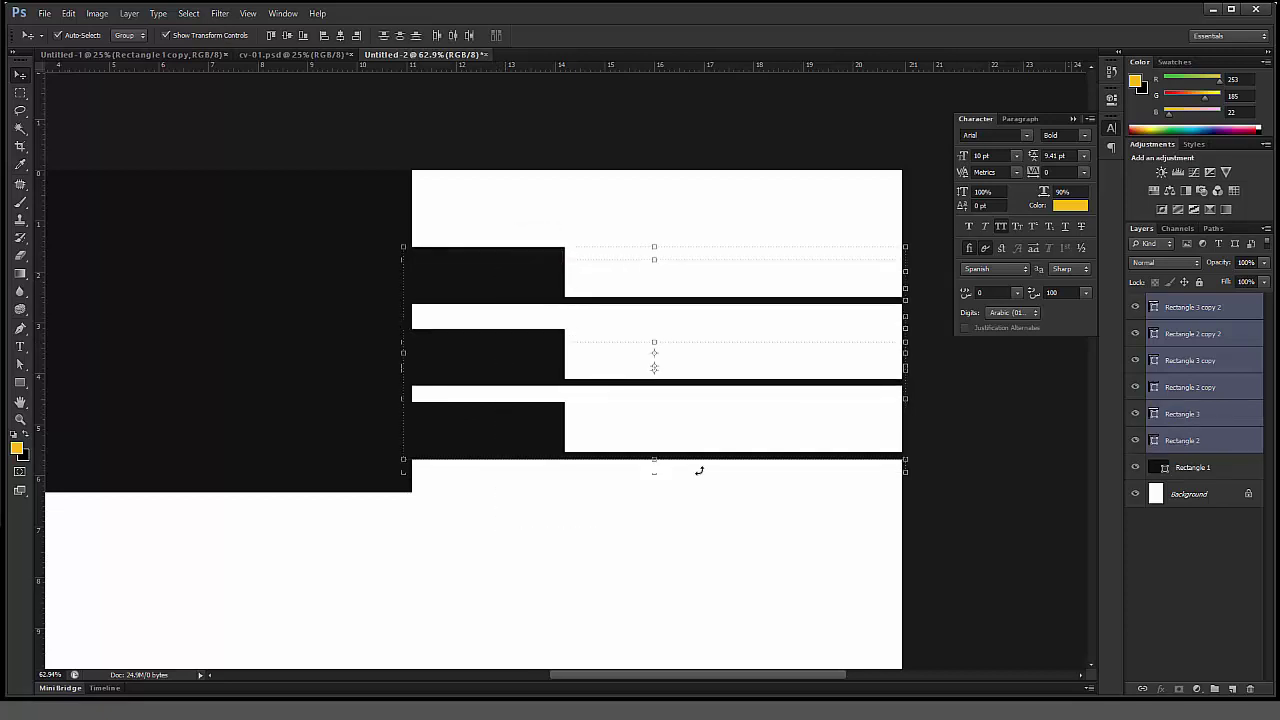
{"action": "left_click", "coordinate": [714, 489]}
{"action": "key", "text": "ctrl+0"}
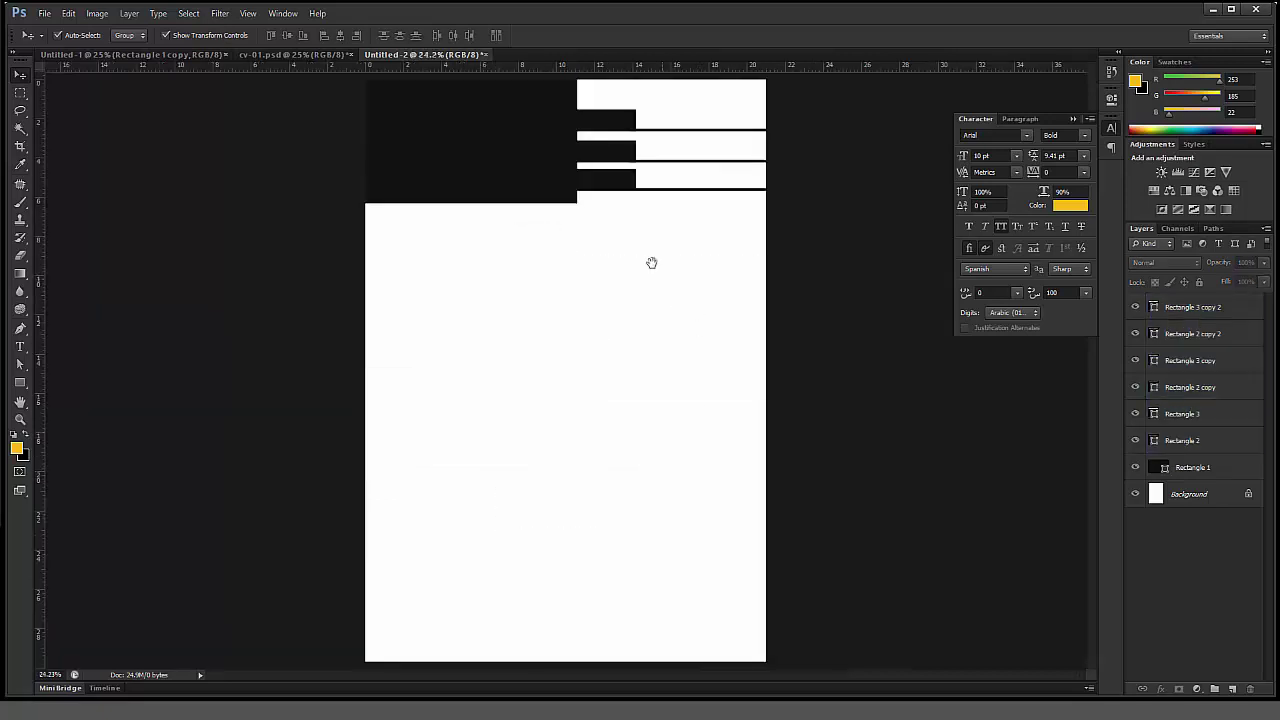
{"action": "left_click", "coordinate": [607, 127]}
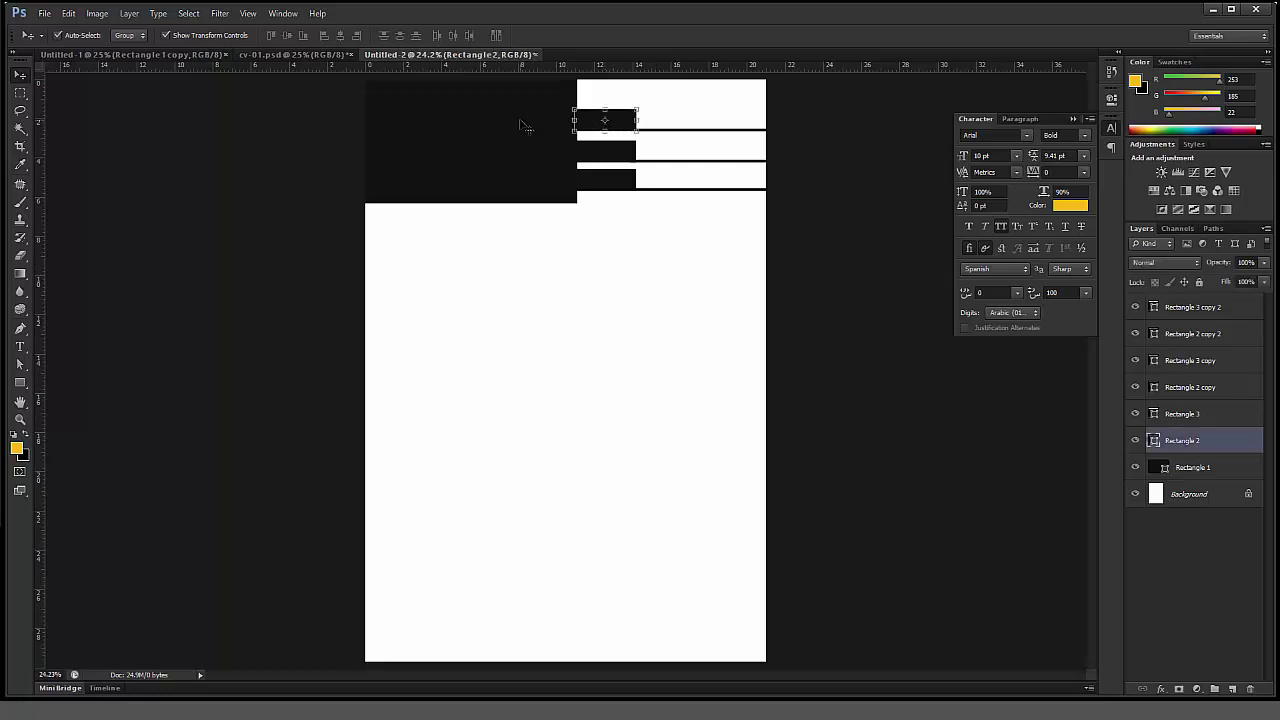
{"action": "left_click", "coordinate": [271, 286]}
Step: Add the text 'YOUR NAME' at 16 pt font size
{"action": "key", "text": "t"}
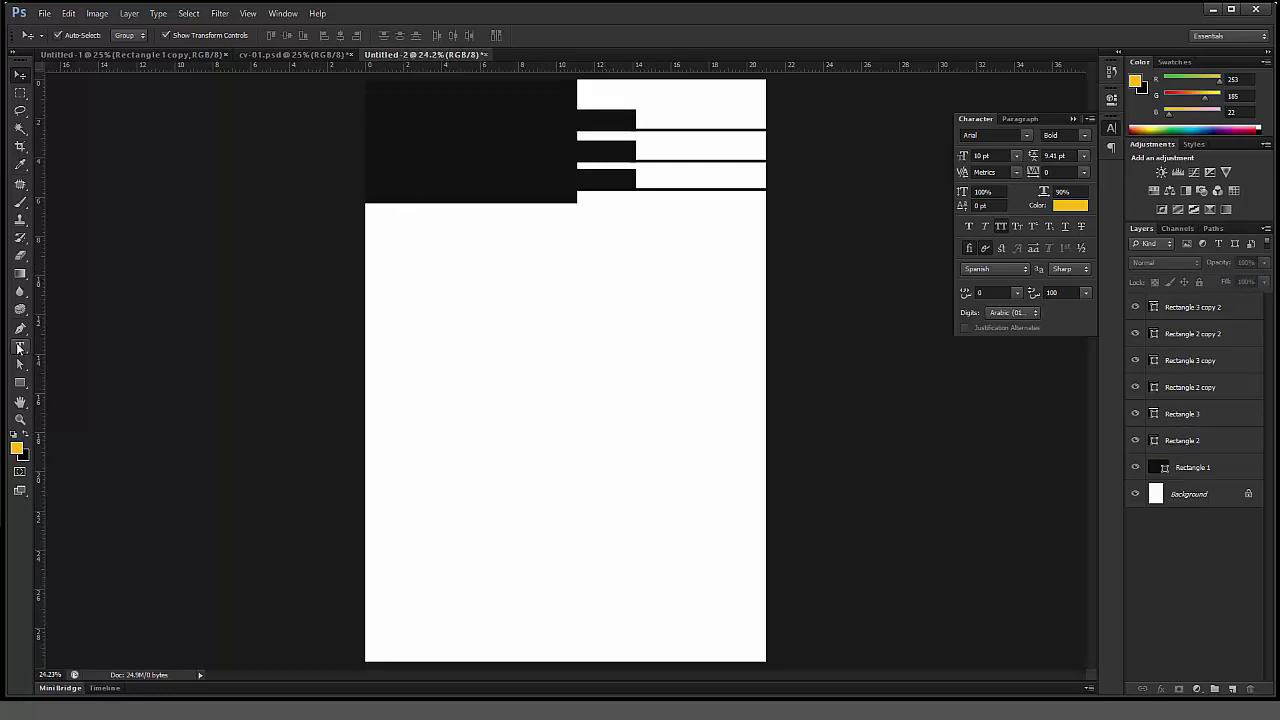
{"action": "left_click", "coordinate": [429, 258]}
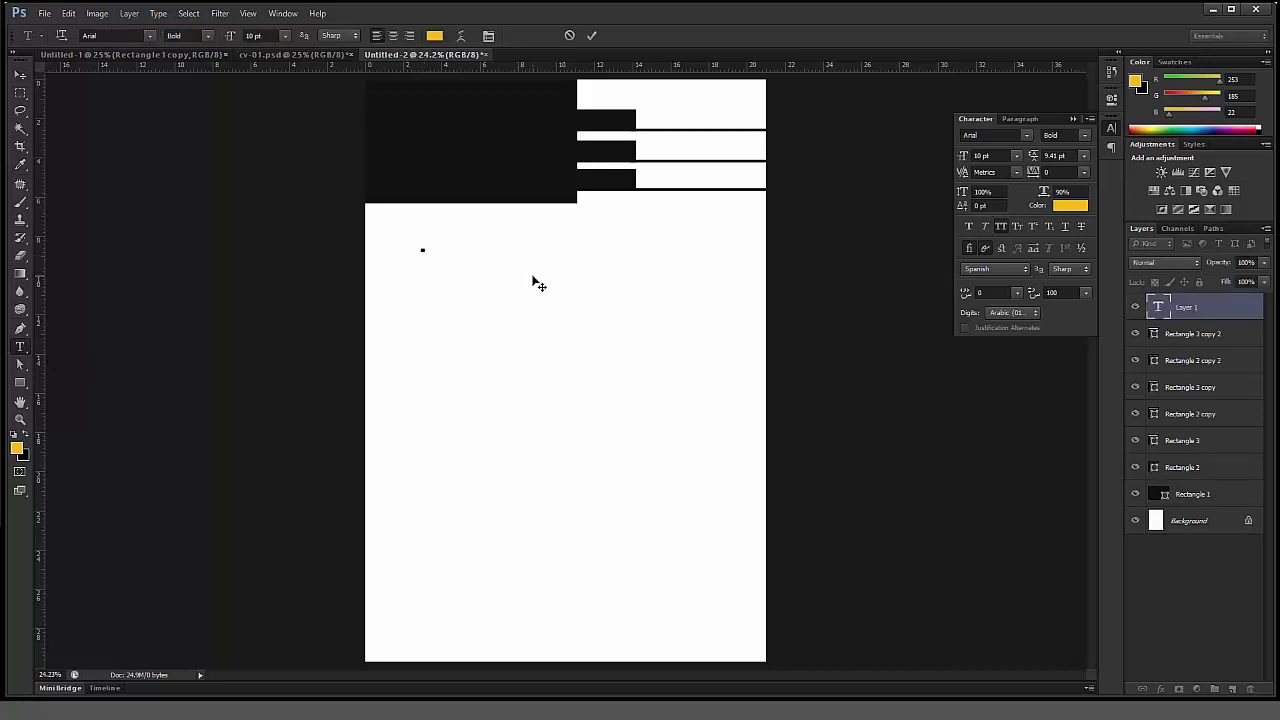
{"action": "left_click", "coordinate": [1005, 156]}
{"action": "type", "text": "6"}
{"action": "key", "text": "Return"}
{"action": "key", "text": "ctrl+Return"}
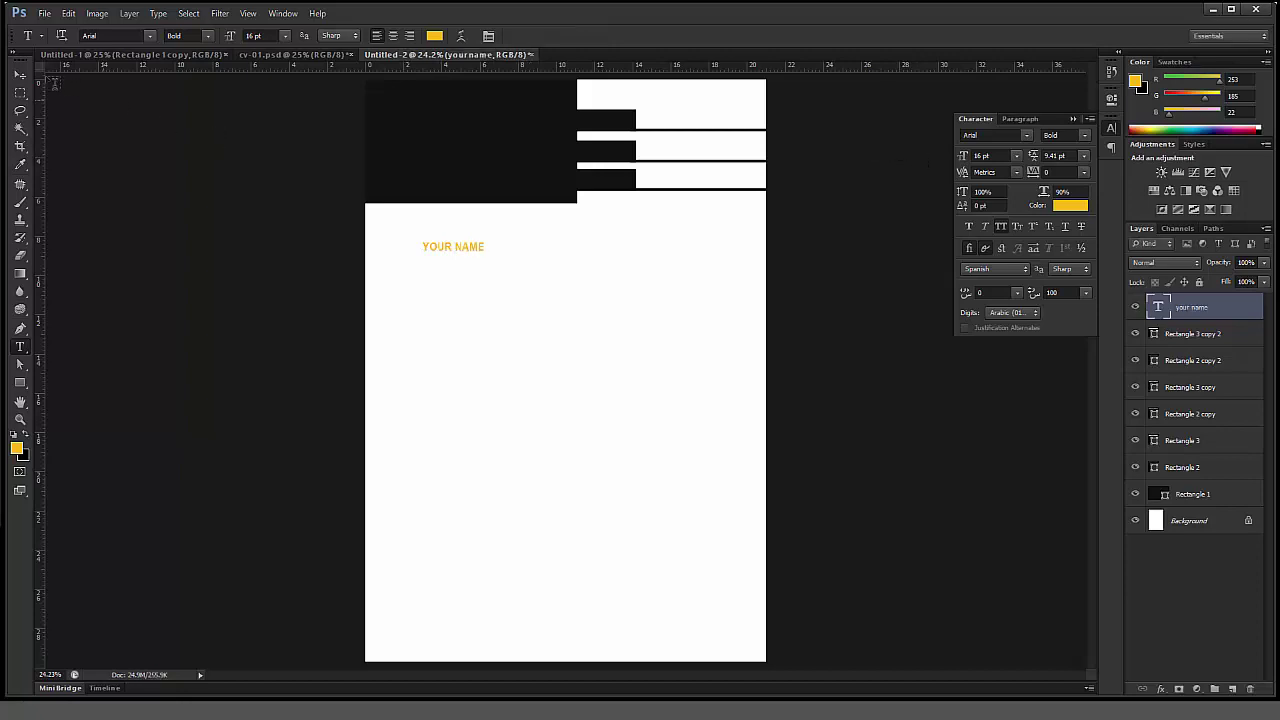
Step: Move YOUR NAME up onto the black header block
{"action": "left_click", "coordinate": [20, 75]}
{"action": "left_click_drag", "start_coordinate": [467, 316], "coordinate": [511, 172]}
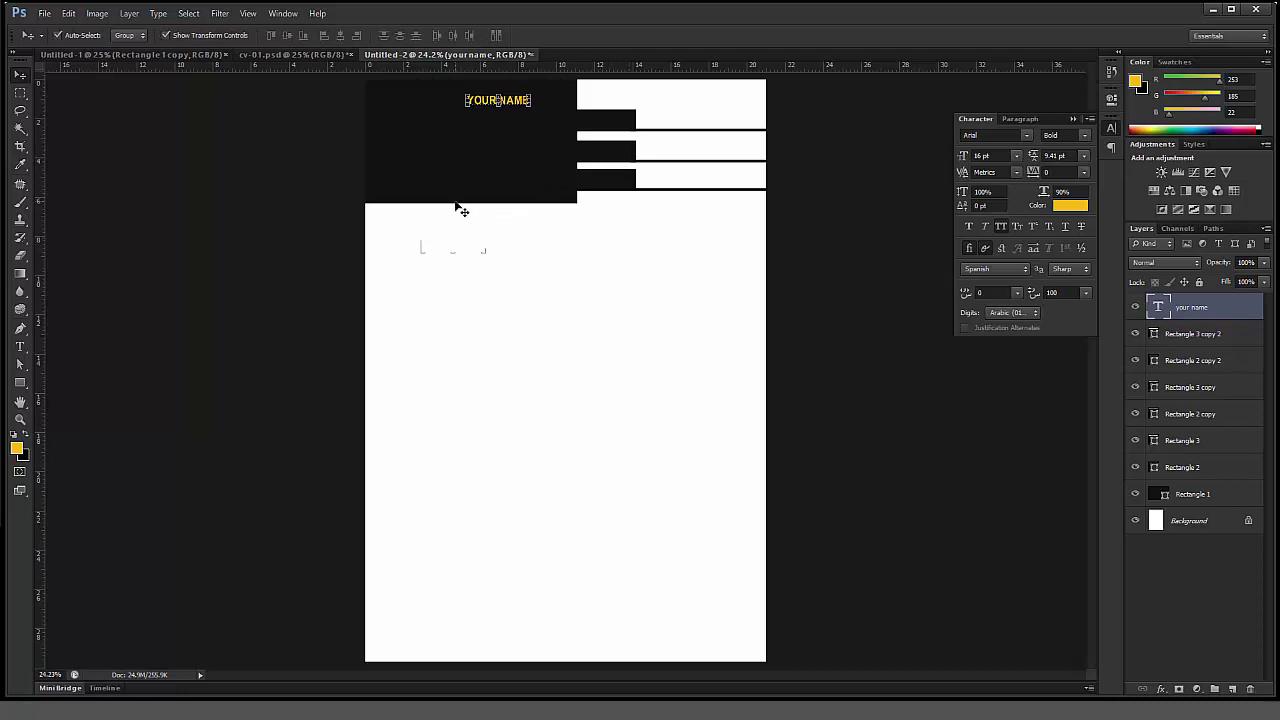
{"action": "mouse_move", "coordinate": [455, 210]}
{"action": "left_mouse_down"}
{"action": "mouse_move", "coordinate": [570, 237]}
{"action": "mouse_move", "coordinate": [580, 228]}
{"action": "left_mouse_up"}
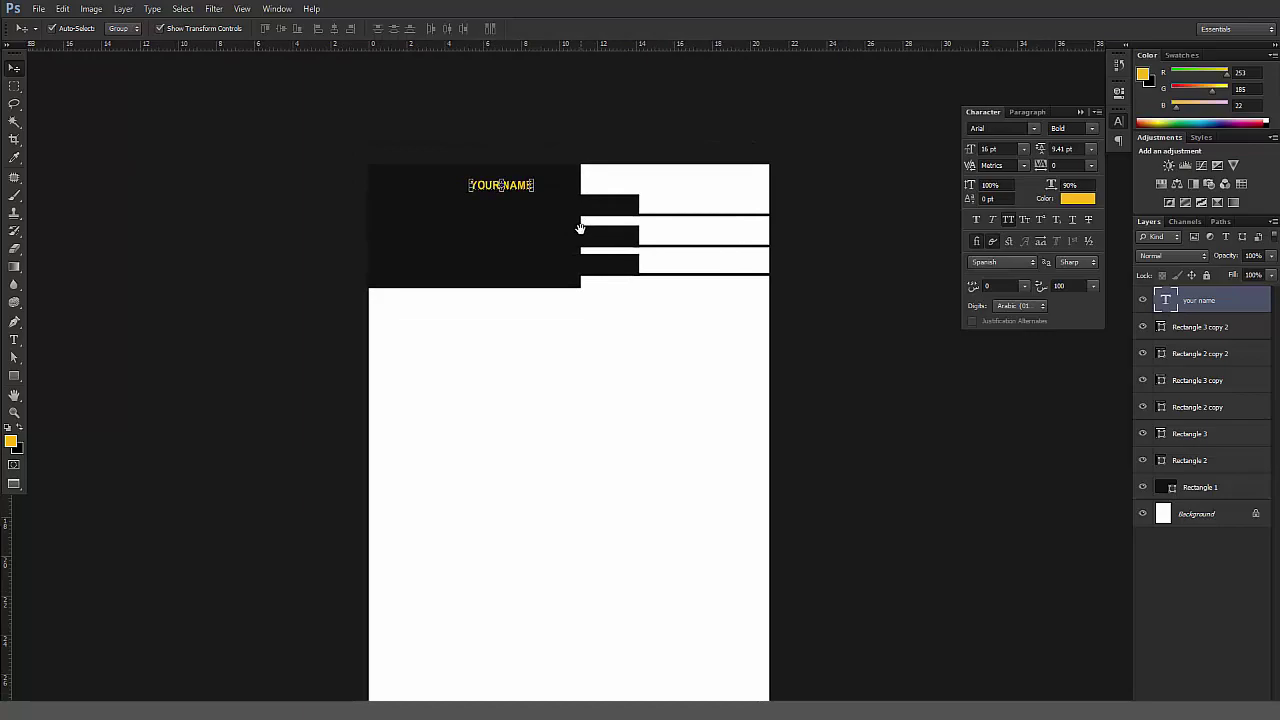
{"action": "key", "text": "f"}
{"action": "key", "text": "f"}
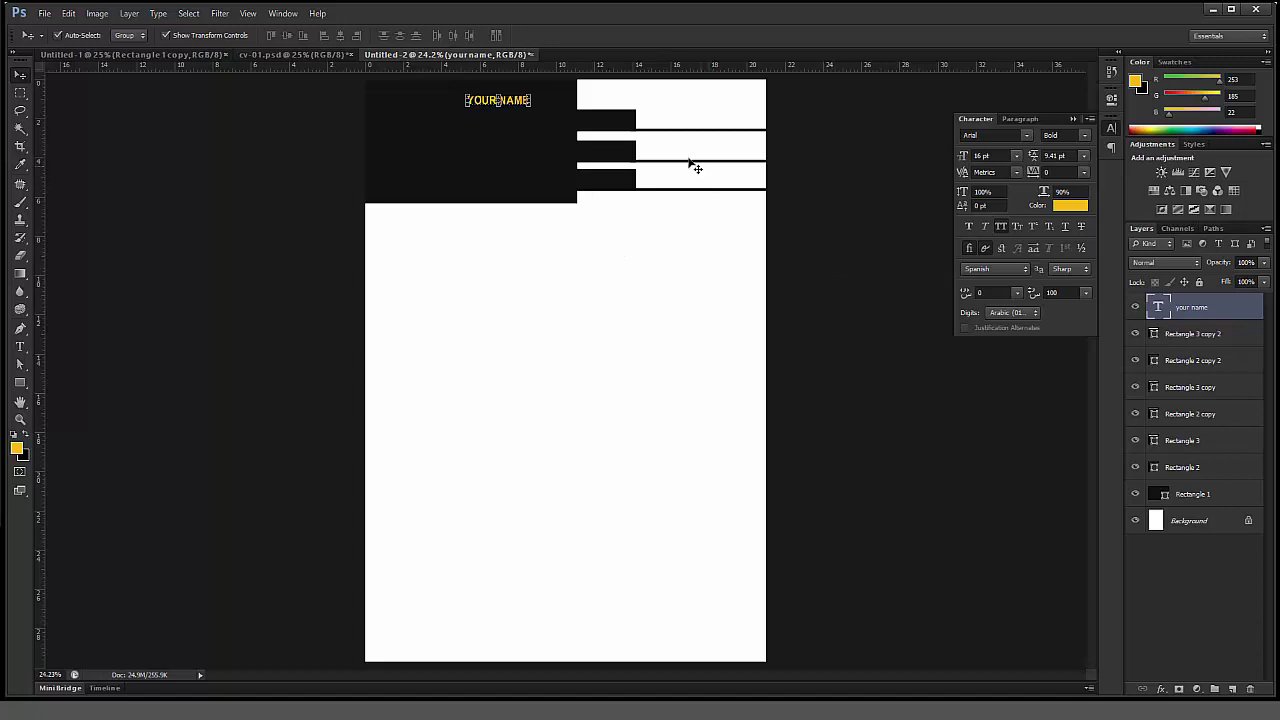
Step: Draw a white-filled rectangle on the header's left side and move YOUR NAME slightly lower
{"action": "left_click", "coordinate": [20, 419]}
{"action": "left_click_drag", "start_coordinate": [564, 157], "coordinate": [789, 271]}
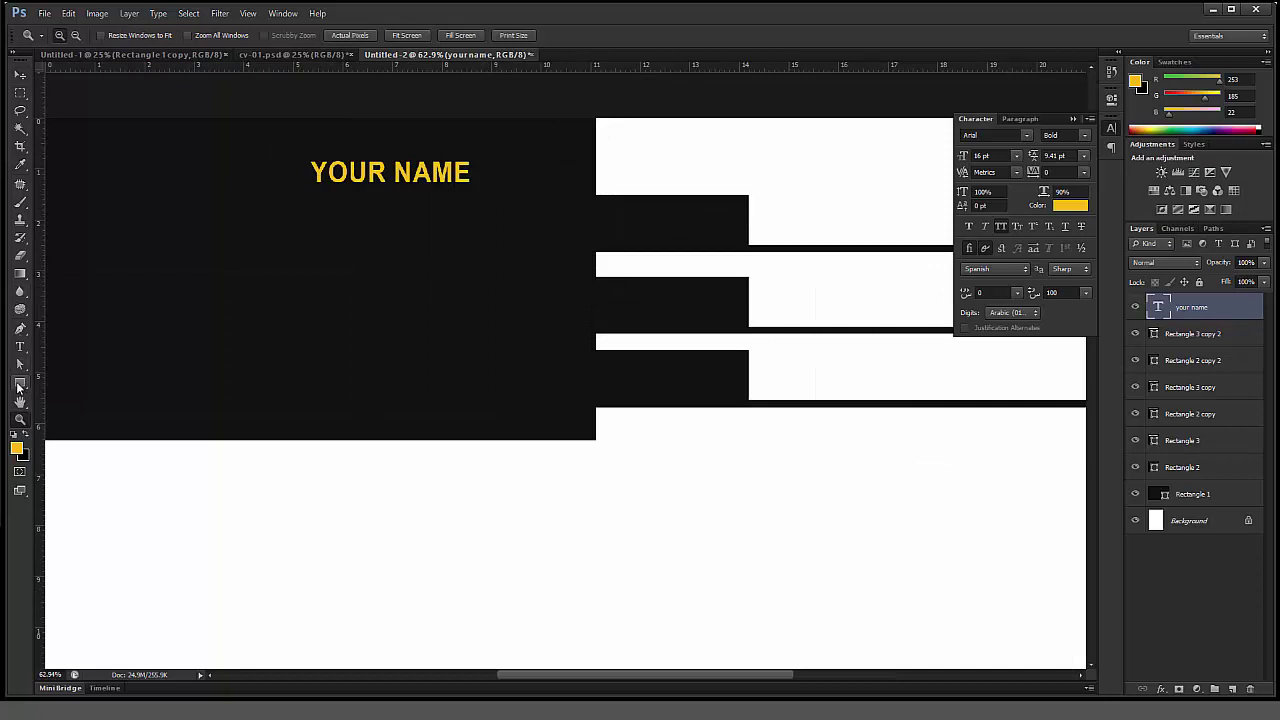
{"action": "left_click", "coordinate": [20, 383]}
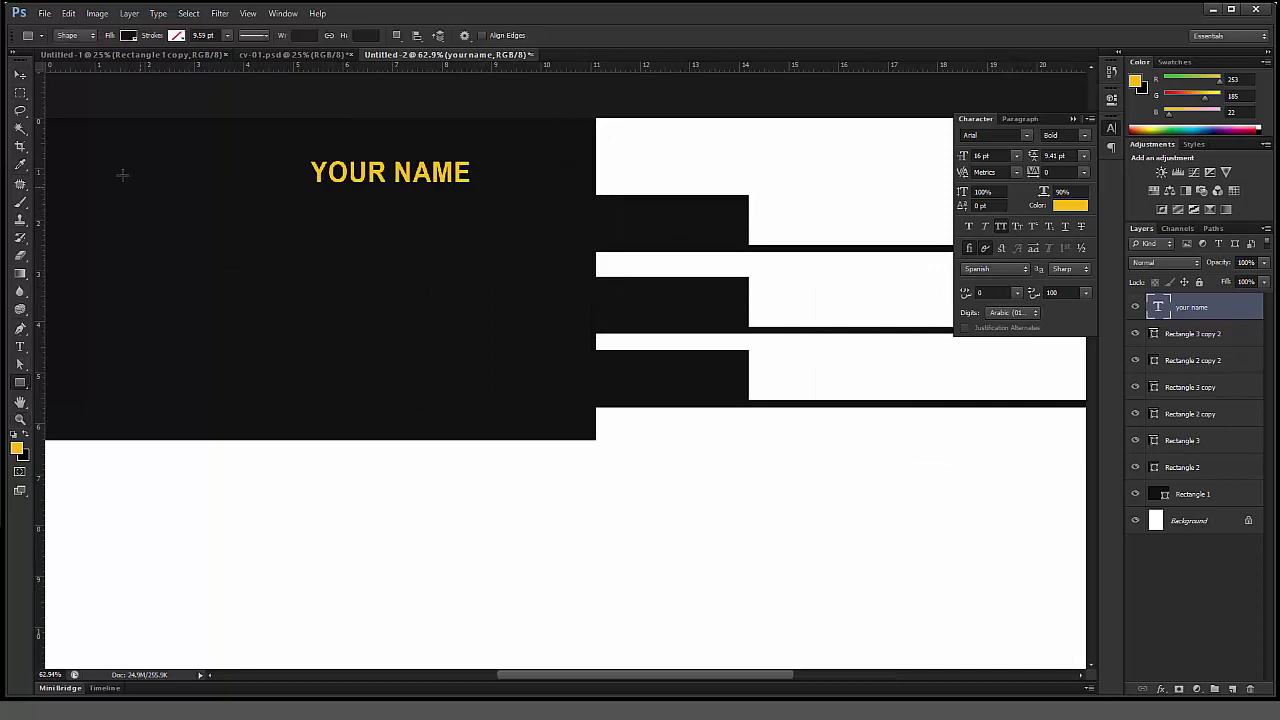
{"action": "mouse_move", "coordinate": [172, 211]}
{"action": "left_mouse_down"}
{"action": "mouse_move", "coordinate": [279, 217]}
{"action": "mouse_move", "coordinate": [261, 213]}
{"action": "left_mouse_up"}
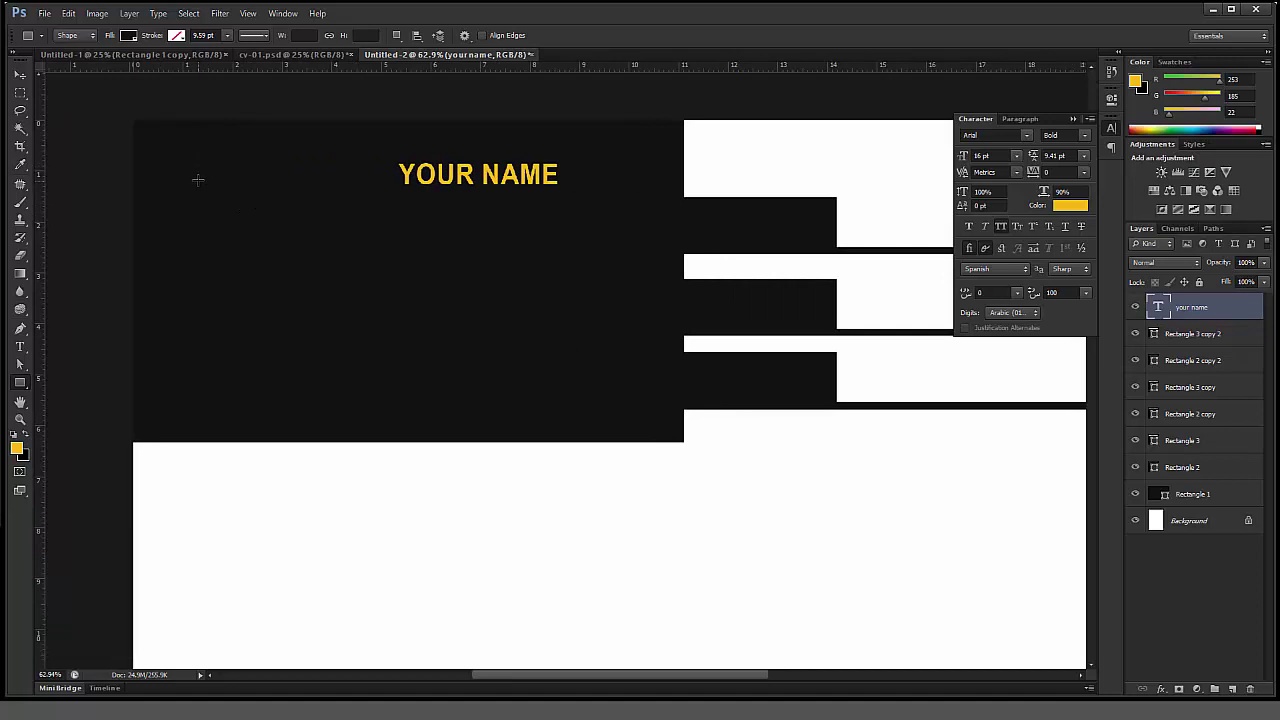
{"action": "left_click_drag", "start_coordinate": [197, 180], "coordinate": [365, 365]}
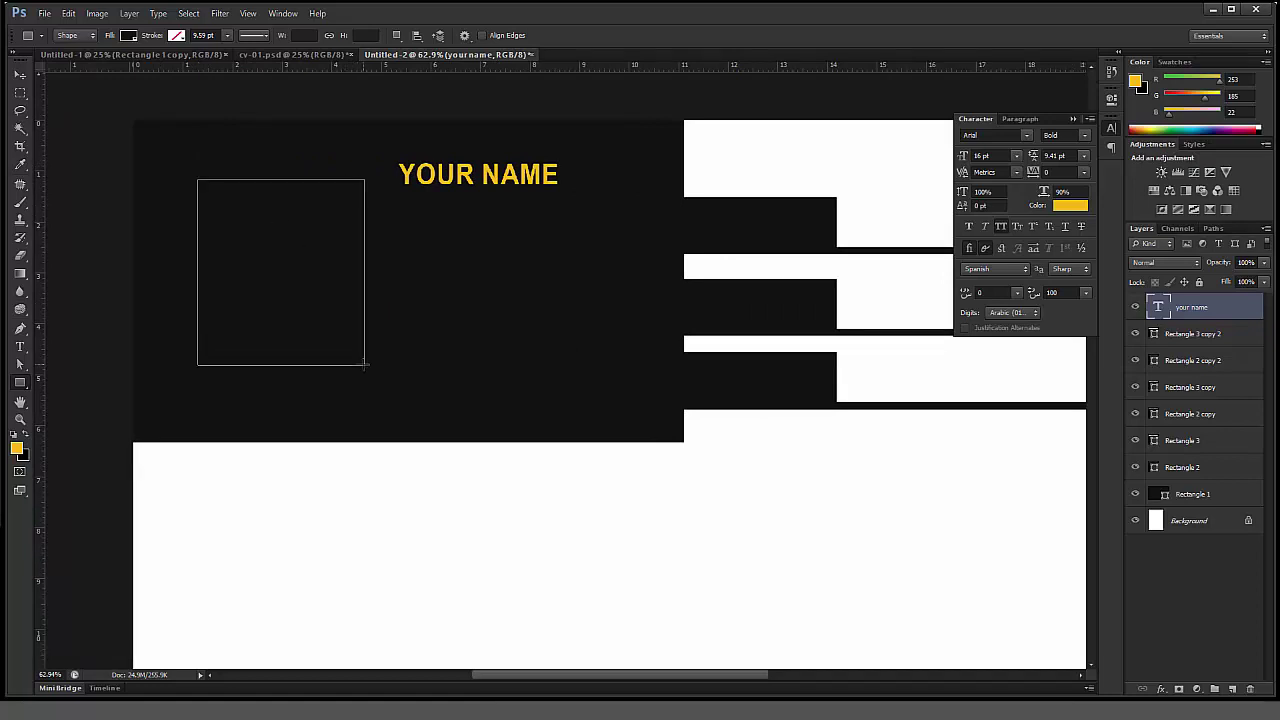
{"action": "left_click", "coordinate": [128, 36]}
{"action": "left_click", "coordinate": [137, 101]}
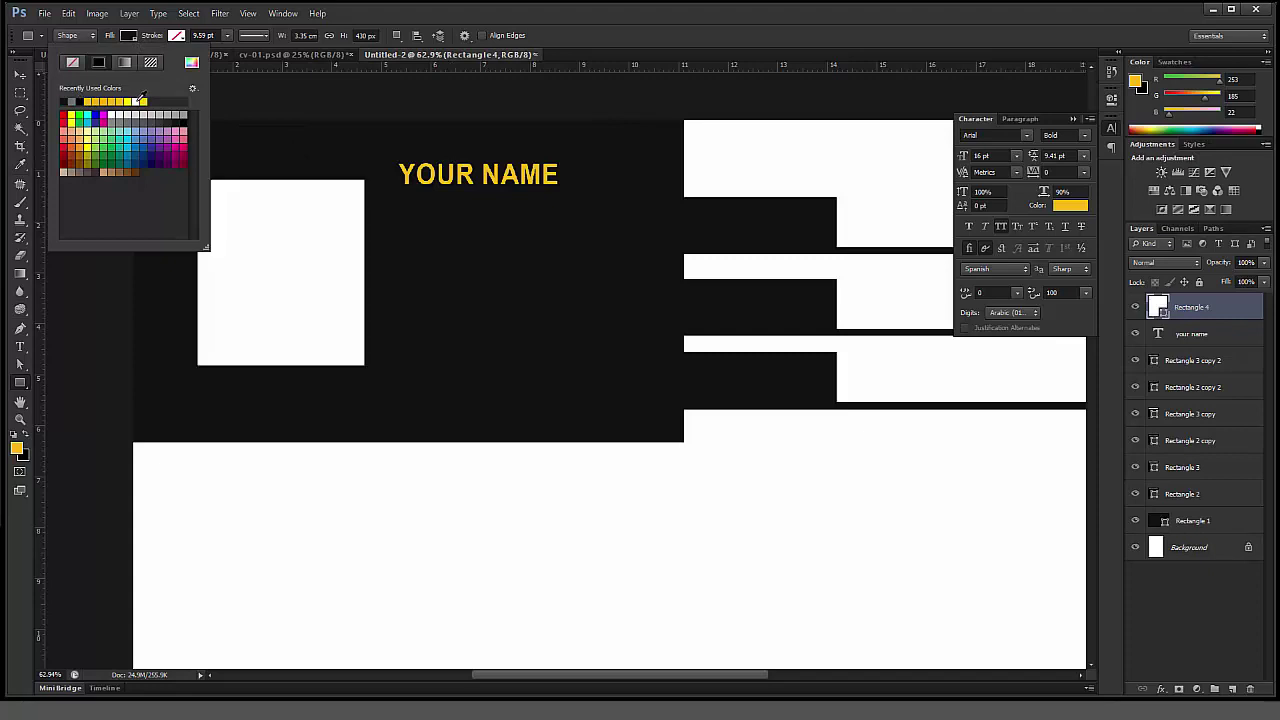
{"action": "left_click", "coordinate": [20, 75]}
{"action": "left_click_drag", "start_coordinate": [494, 178], "coordinate": [492, 193]}
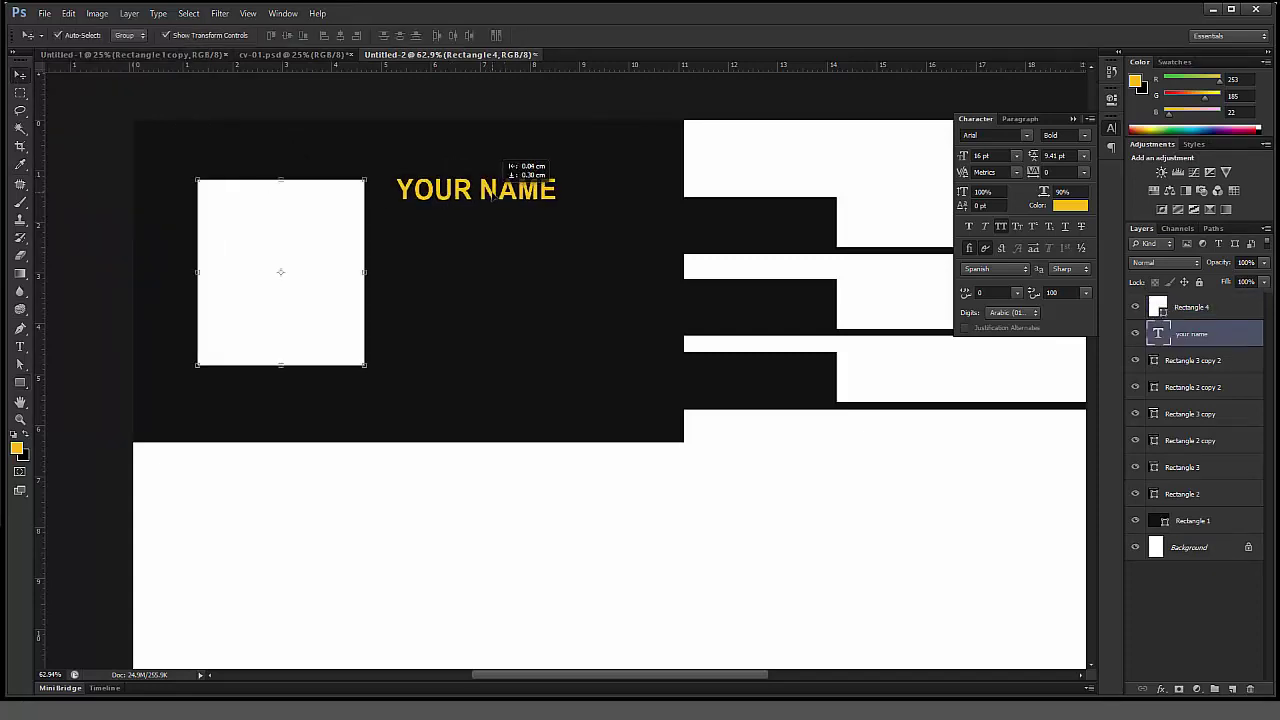
Step: Duplicate the name layer one line lower and retype it as 'WEB DESIGNER'
{"action": "left_click_drag", "start_coordinate": [1192, 334], "coordinate": [1232, 689]}
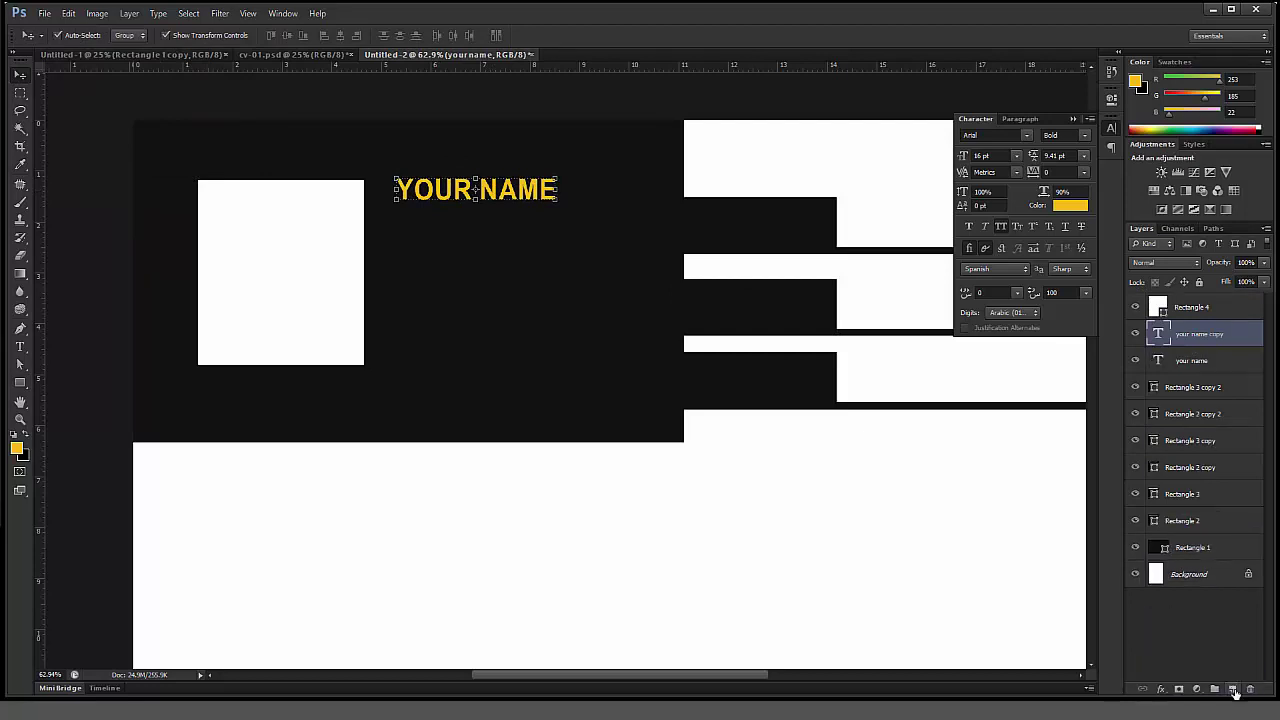
{"action": "left_click_drag", "start_coordinate": [532, 200], "coordinate": [532, 234]}
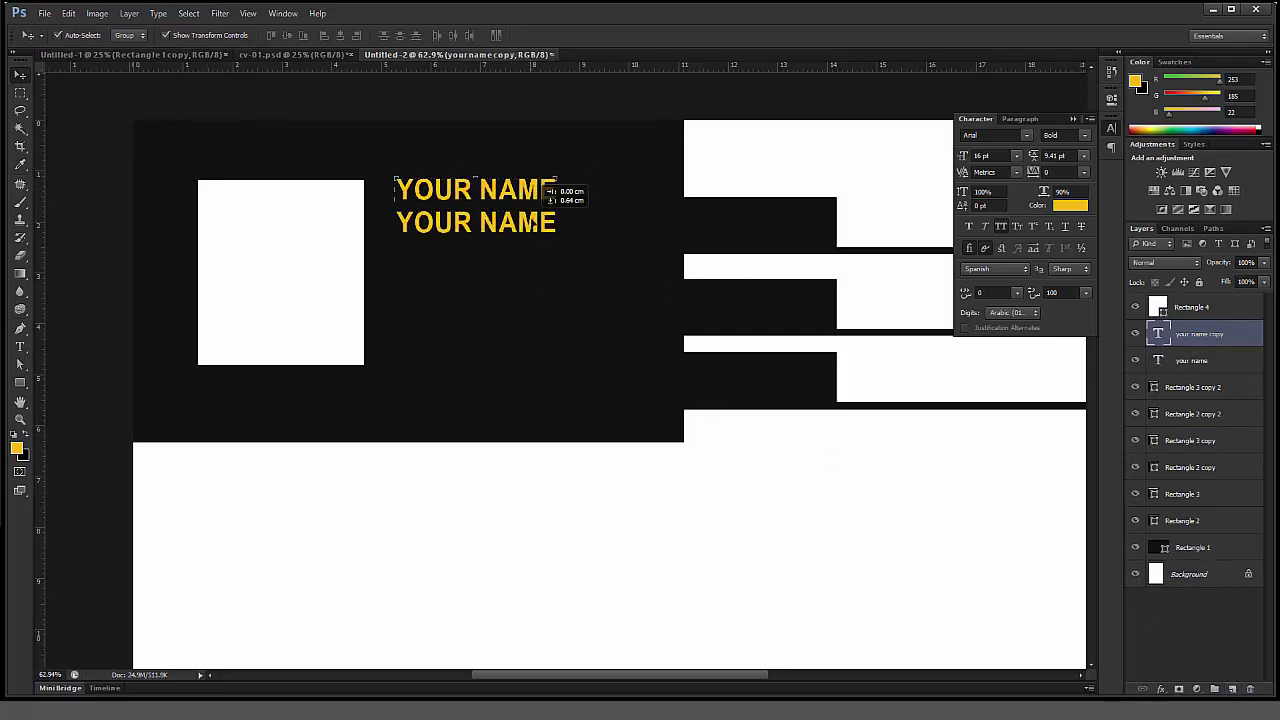
{"action": "left_click", "coordinate": [20, 347]}
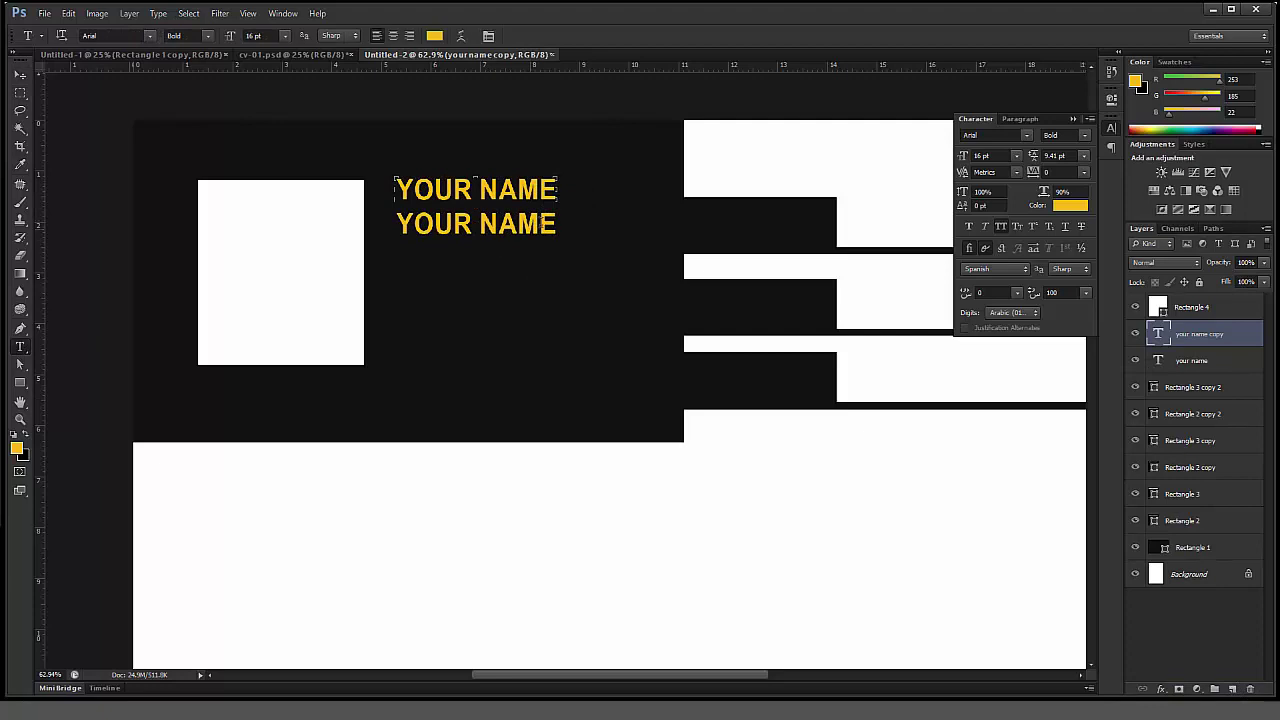
{"action": "left_click_drag", "start_coordinate": [555, 224], "coordinate": [396, 224]}
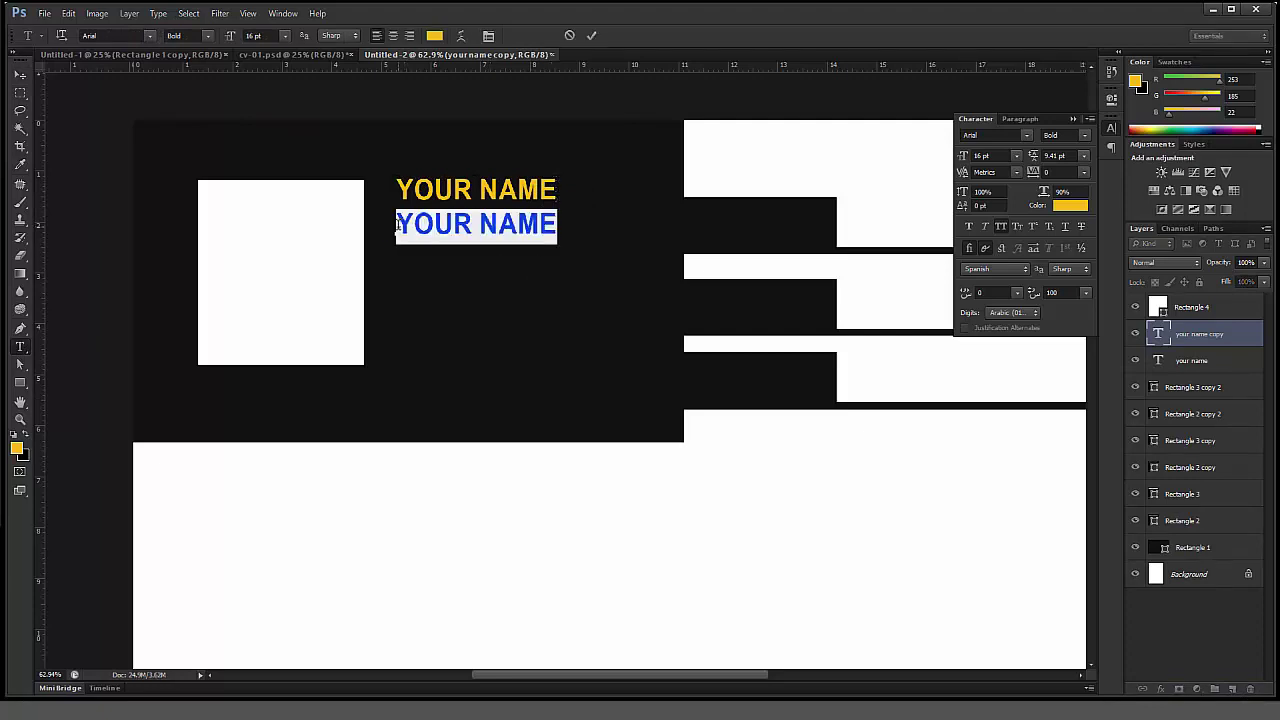
{"action": "type", "text": "WEB"}
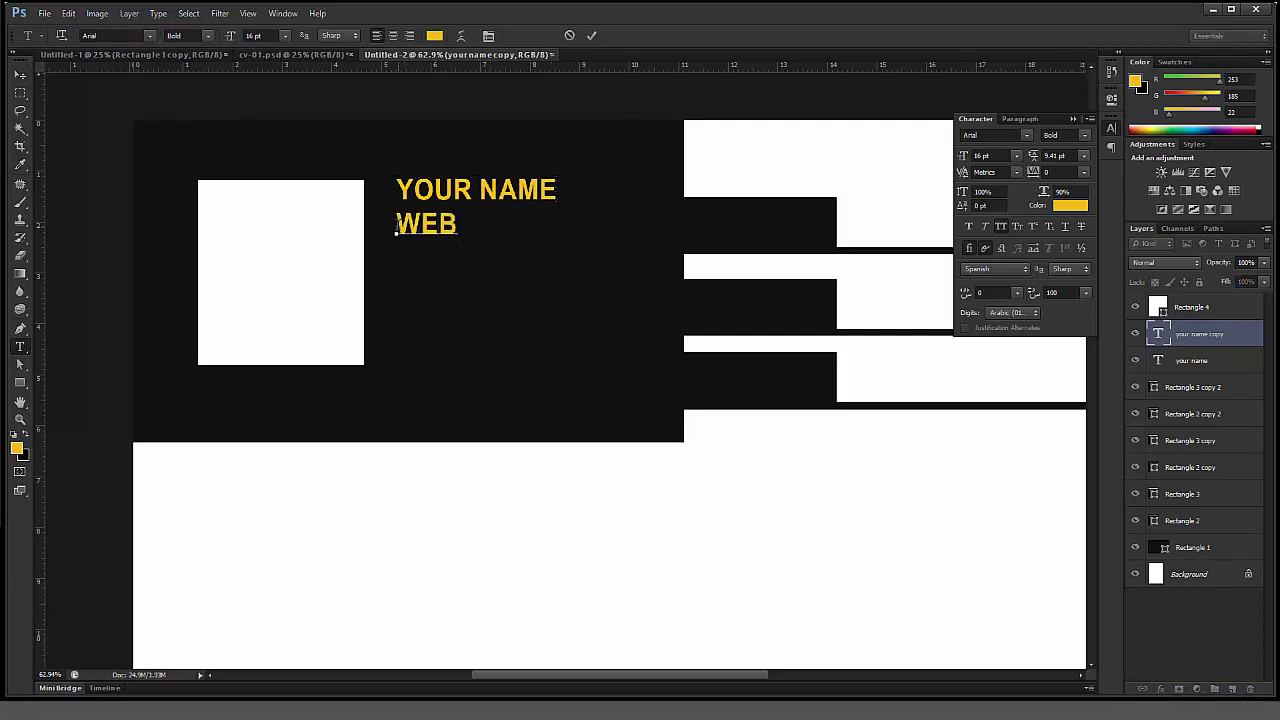
{"action": "type", "text": " DESIGNER"}
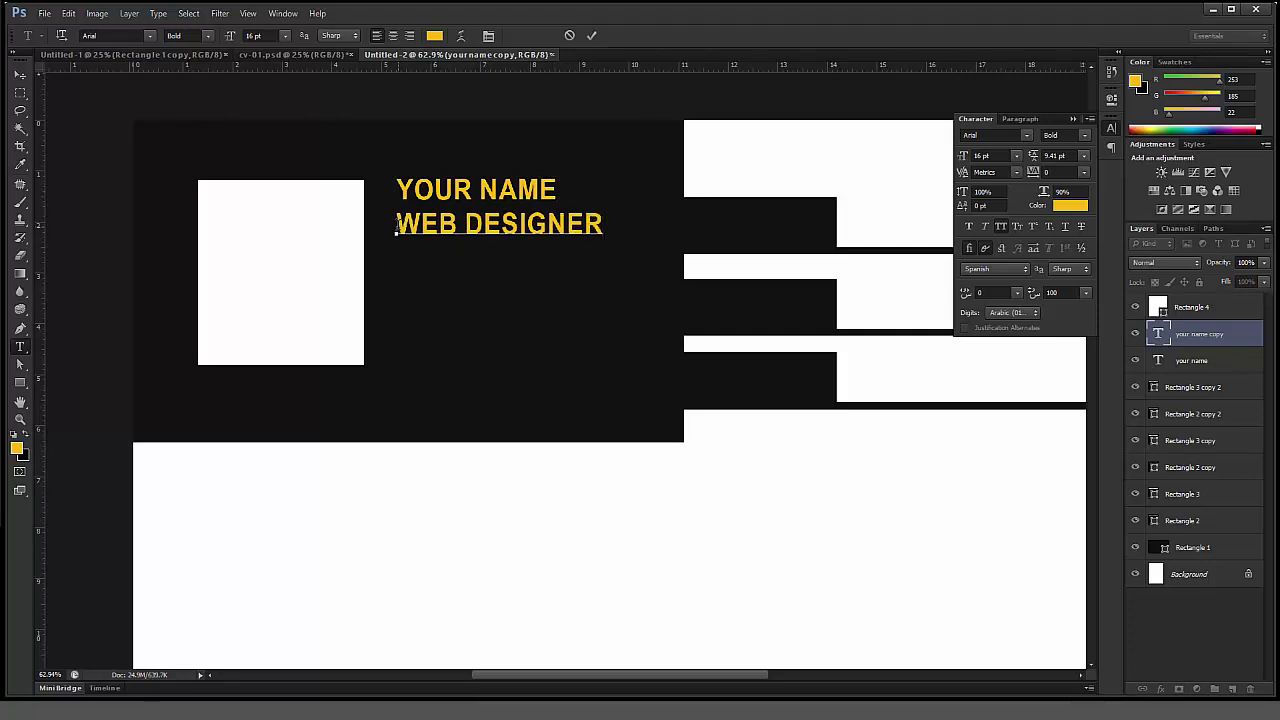
{"action": "key", "text": "ctrl+Return"}
Step: Turn off All Caps so it reads 'Web Designer', and colour it white
{"action": "left_click", "coordinate": [19, 75]}
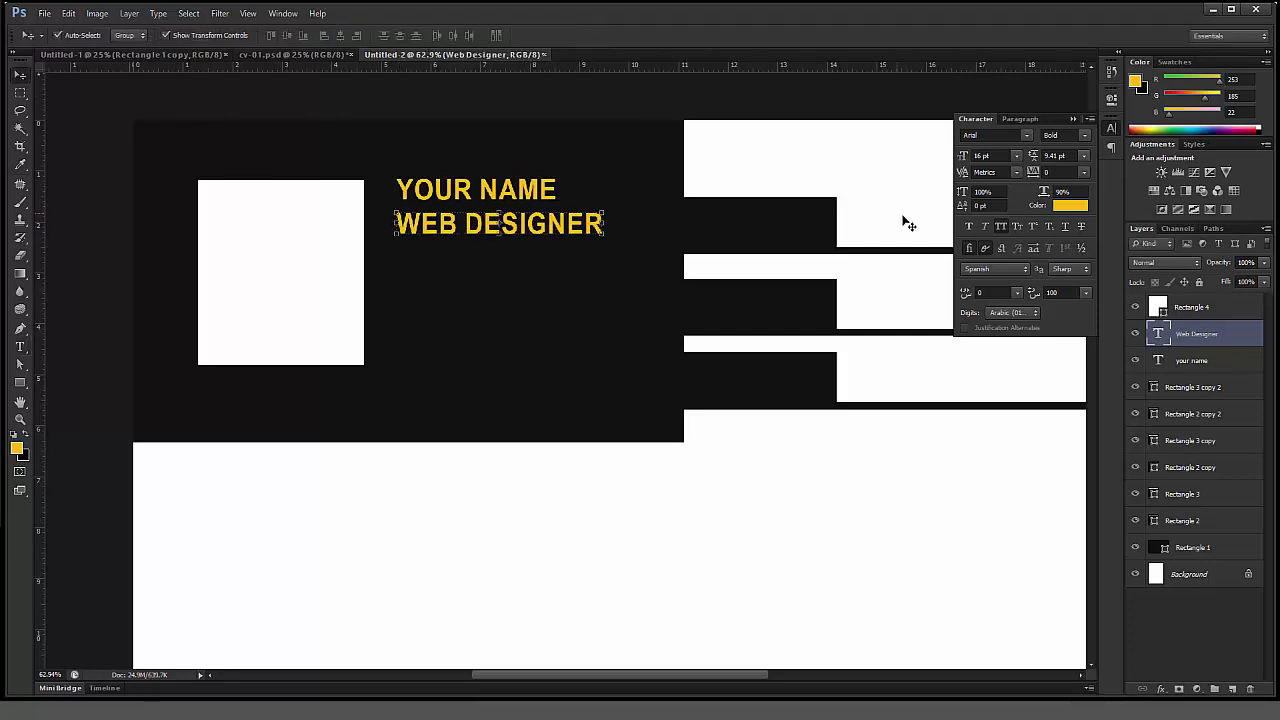
{"action": "left_click", "coordinate": [1090, 118]}
{"action": "left_click", "coordinate": [1108, 190]}
{"action": "left_click", "coordinate": [1075, 208]}
{"action": "left_click_drag", "start_coordinate": [646, 429], "coordinate": [489, 360]}
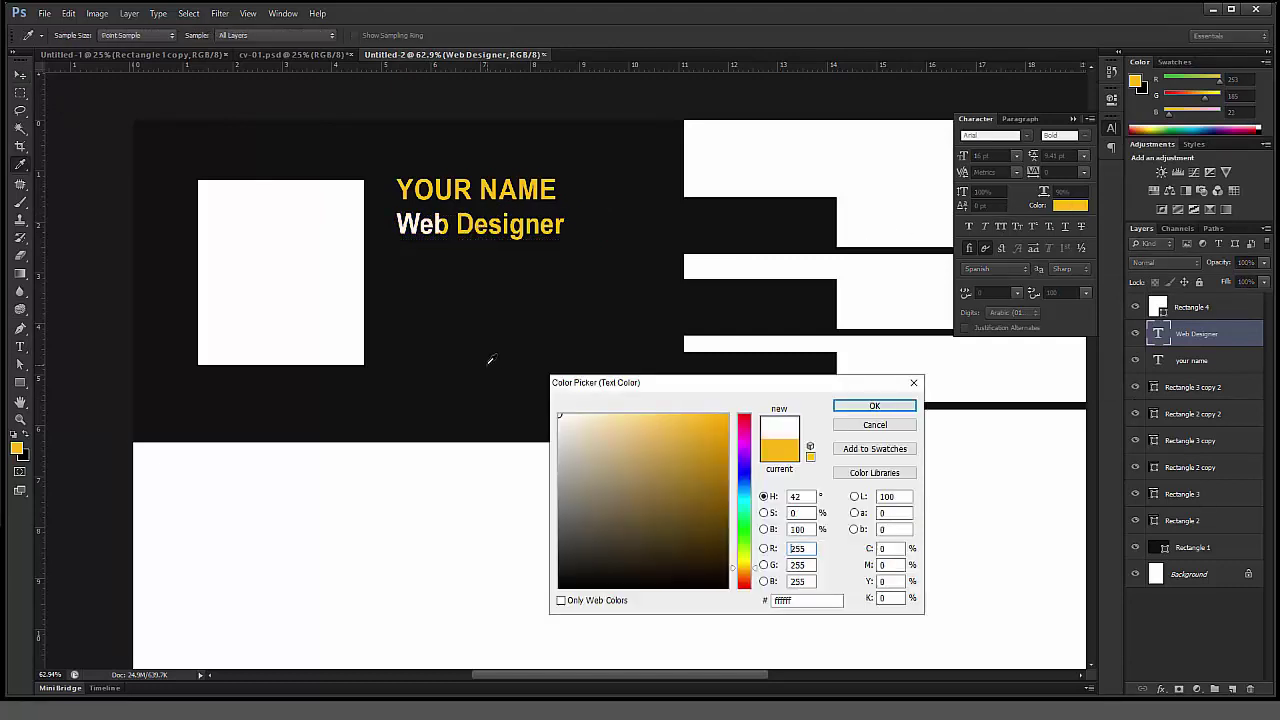
{"action": "left_click", "coordinate": [877, 407]}
Step: Shrink Web Designer to 10 pt Arial Regular instead of bold
{"action": "key", "text": "ctrl+t"}
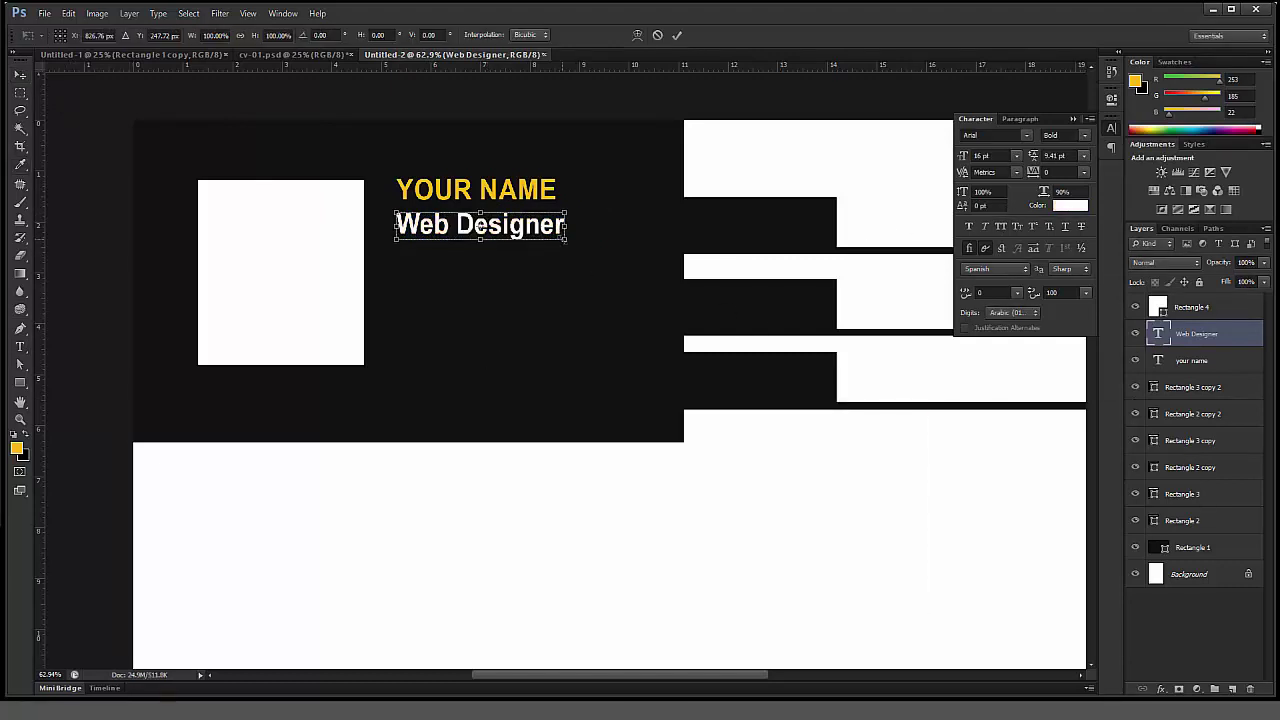
{"action": "left_click_drag", "start_coordinate": [566, 239], "coordinate": [518, 232]}
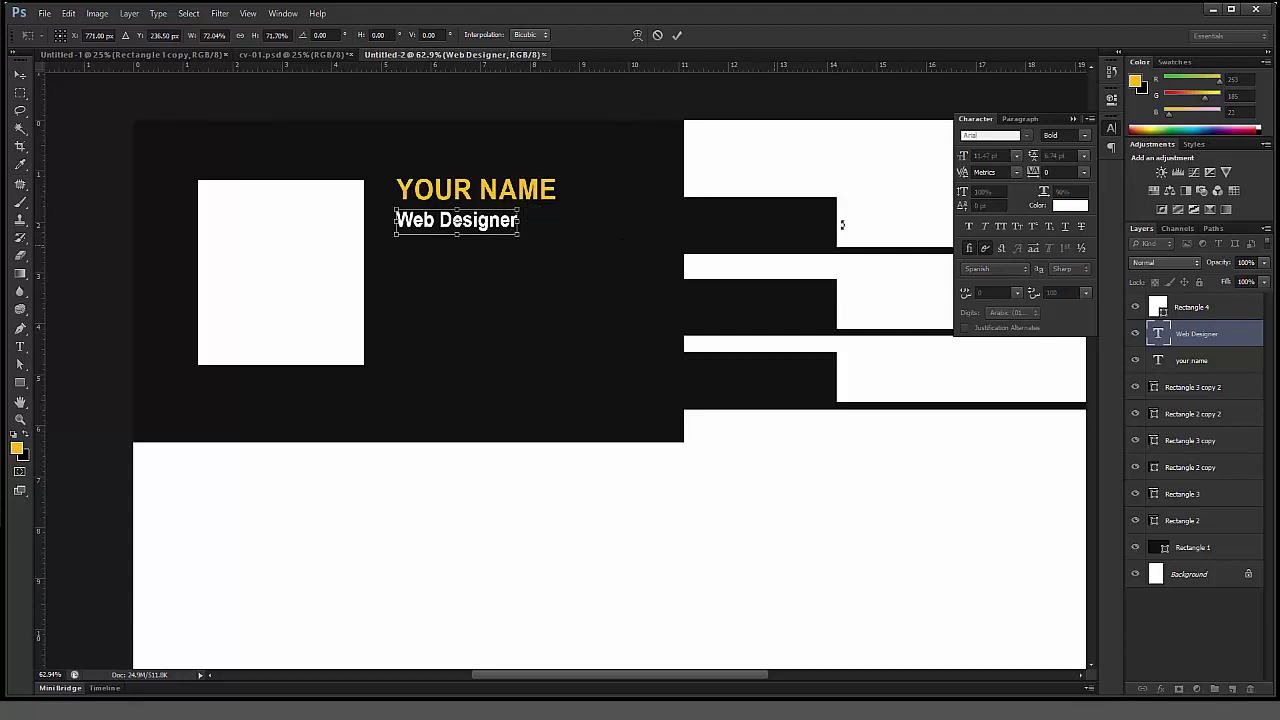
{"action": "key", "text": "Return"}
{"action": "left_click", "coordinate": [985, 155]}
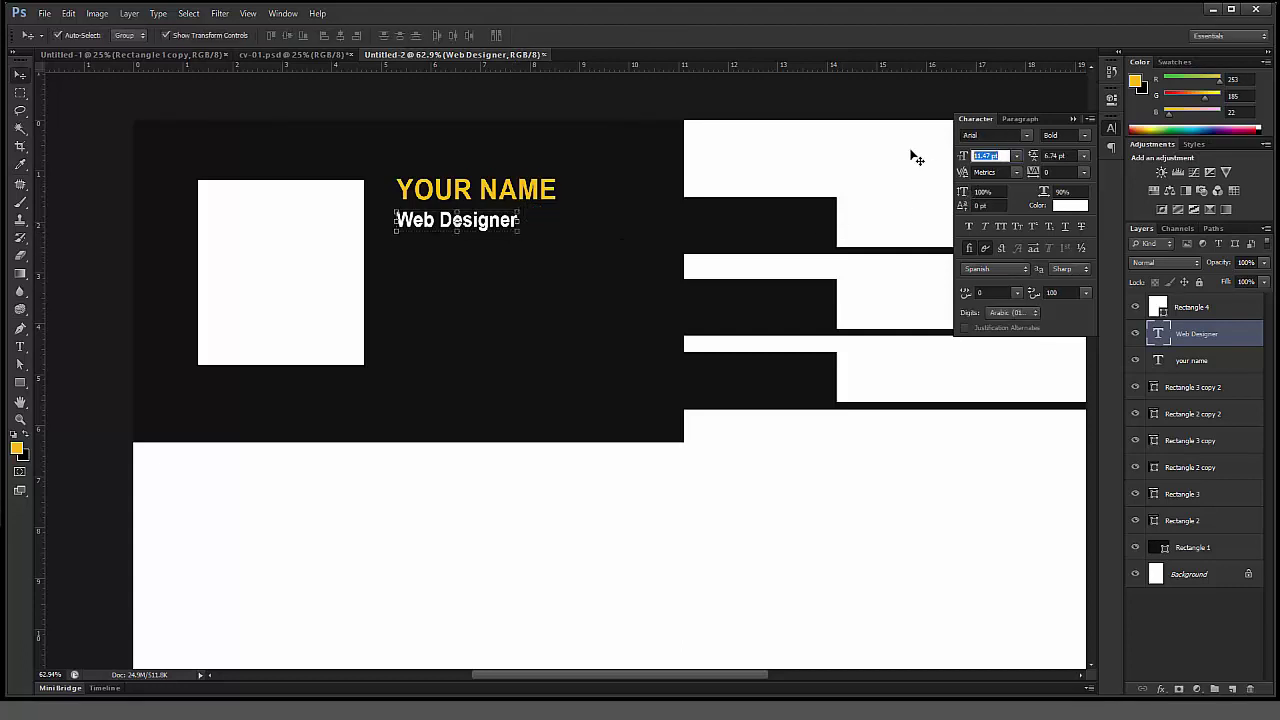
{"action": "type", "text": "10"}
{"action": "key", "text": "Return"}
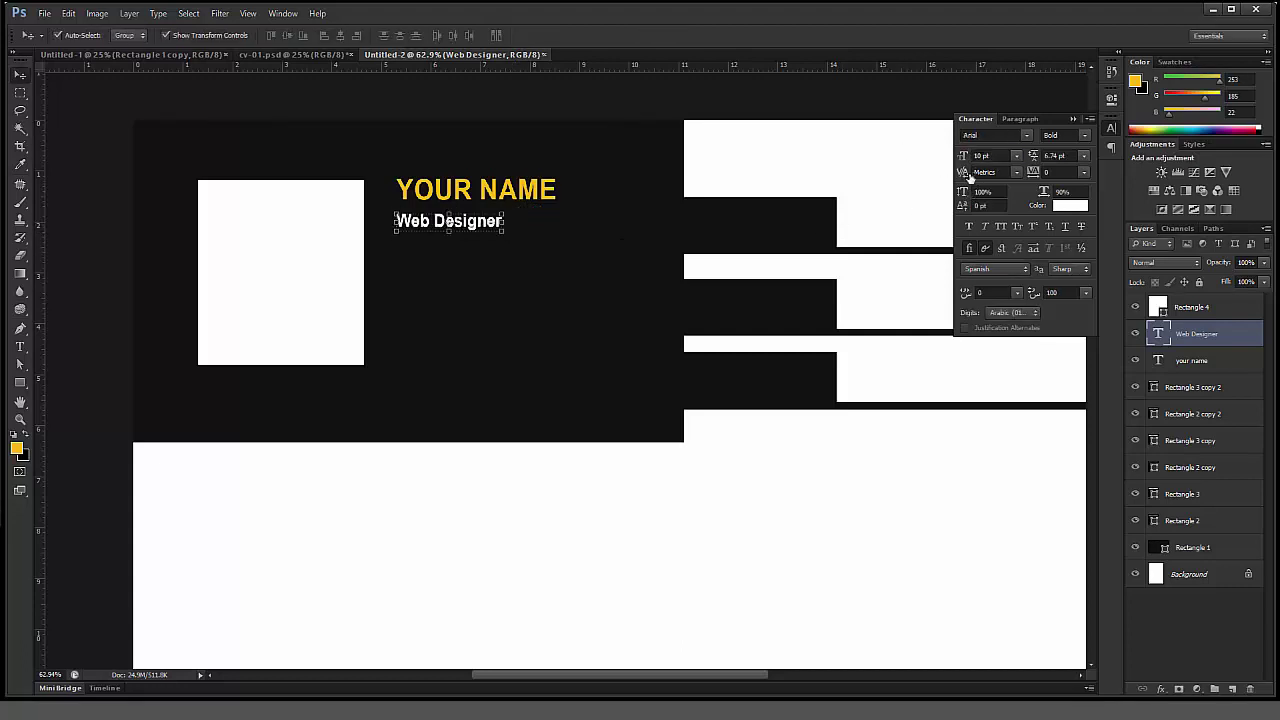
{"action": "left_click", "coordinate": [1083, 137]}
{"action": "left_click", "coordinate": [1066, 149]}
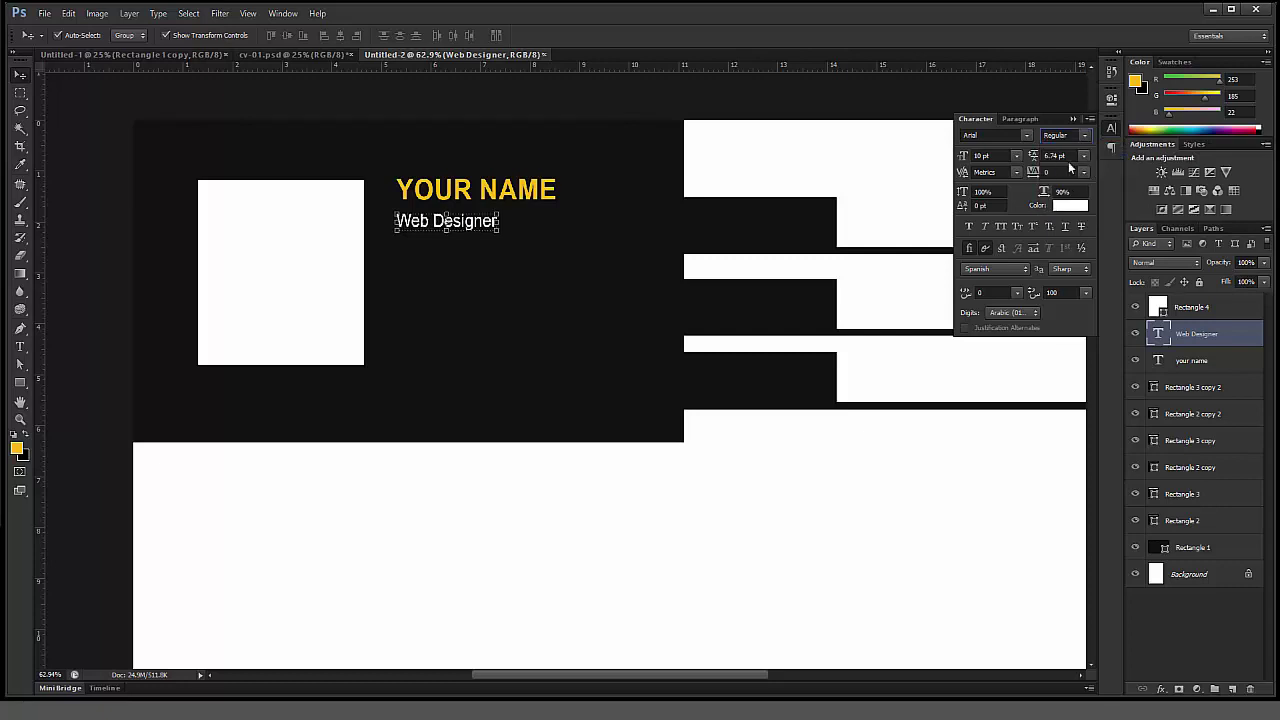
{"action": "left_click", "coordinate": [791, 489]}
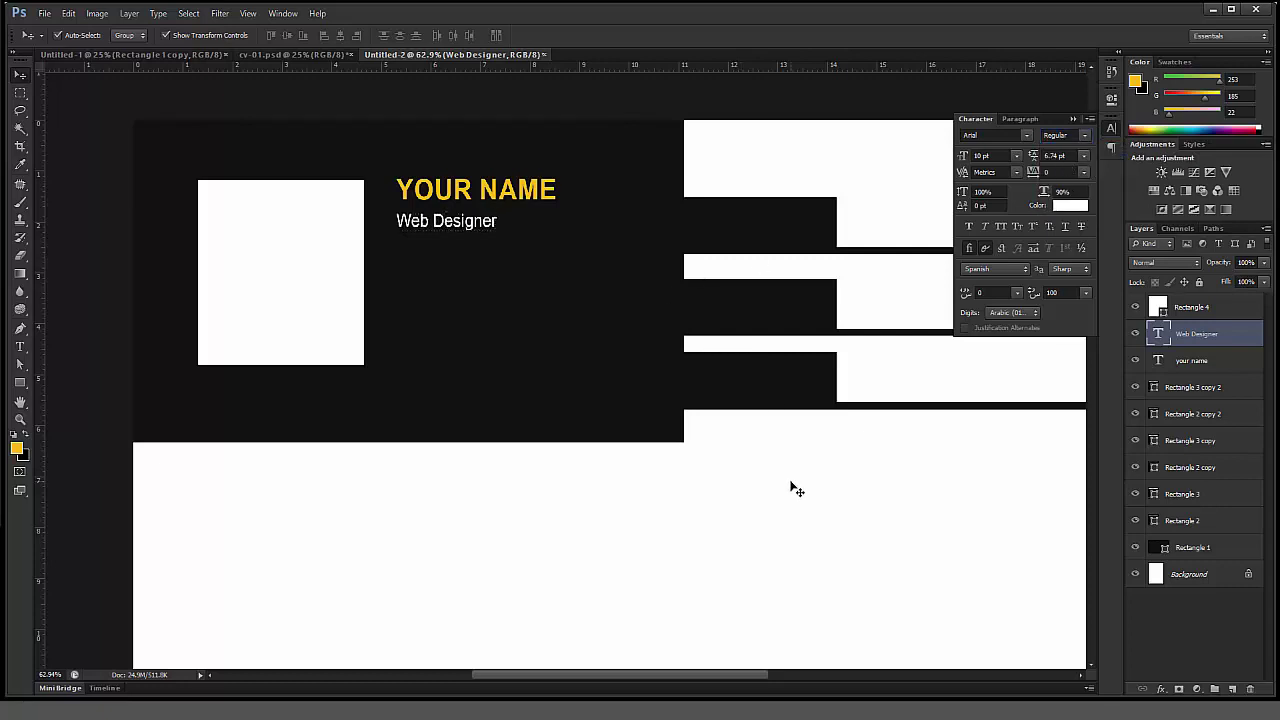
{"action": "left_click", "coordinate": [500, 224]}
Step: Copy the Web Designer text onto the first black bar and retype it as 'Phone'
{"action": "left_click_drag", "start_coordinate": [500, 224], "coordinate": [840, 243], "text": "alt"}
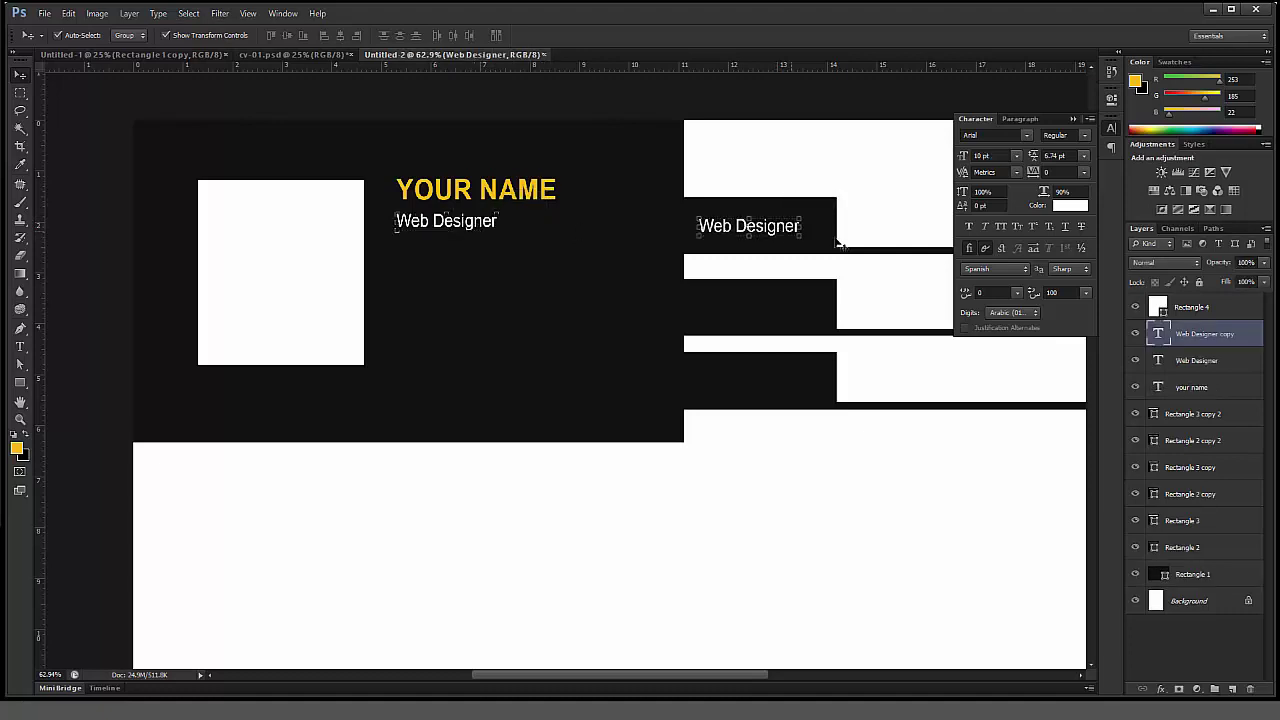
{"action": "left_click", "coordinate": [19, 346]}
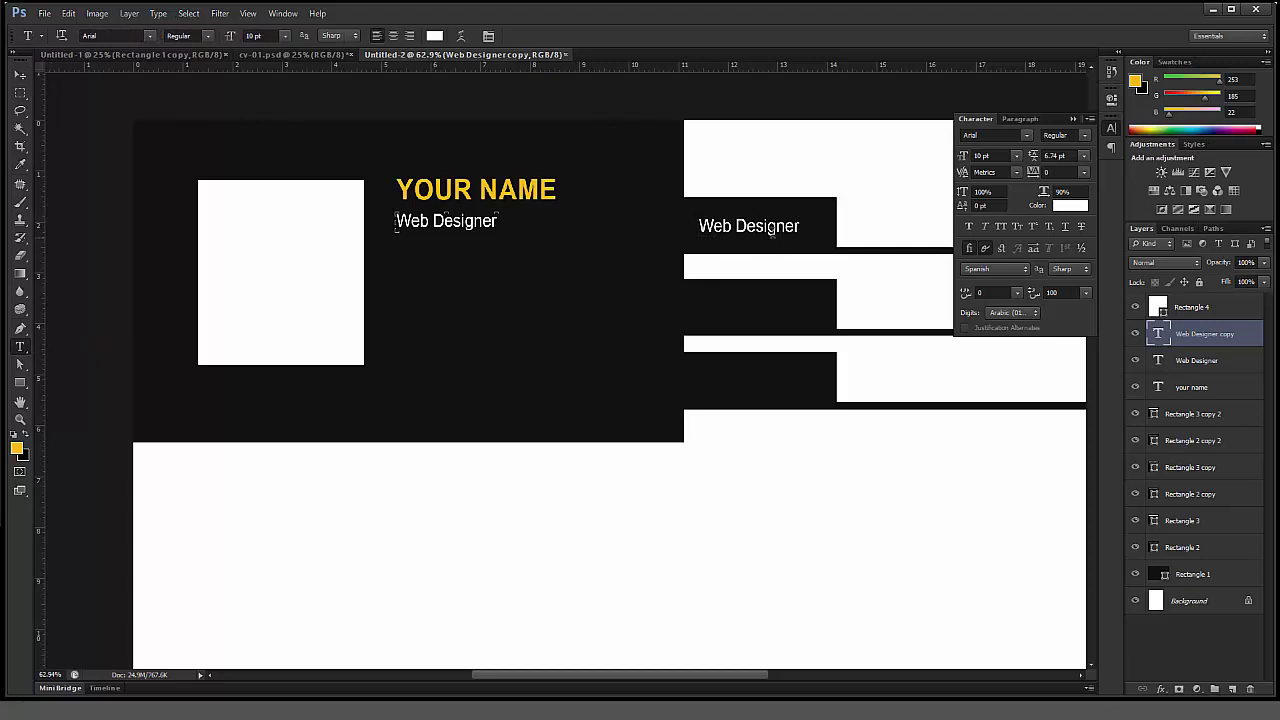
{"action": "left_click_drag", "start_coordinate": [799, 226], "coordinate": [697, 226]}
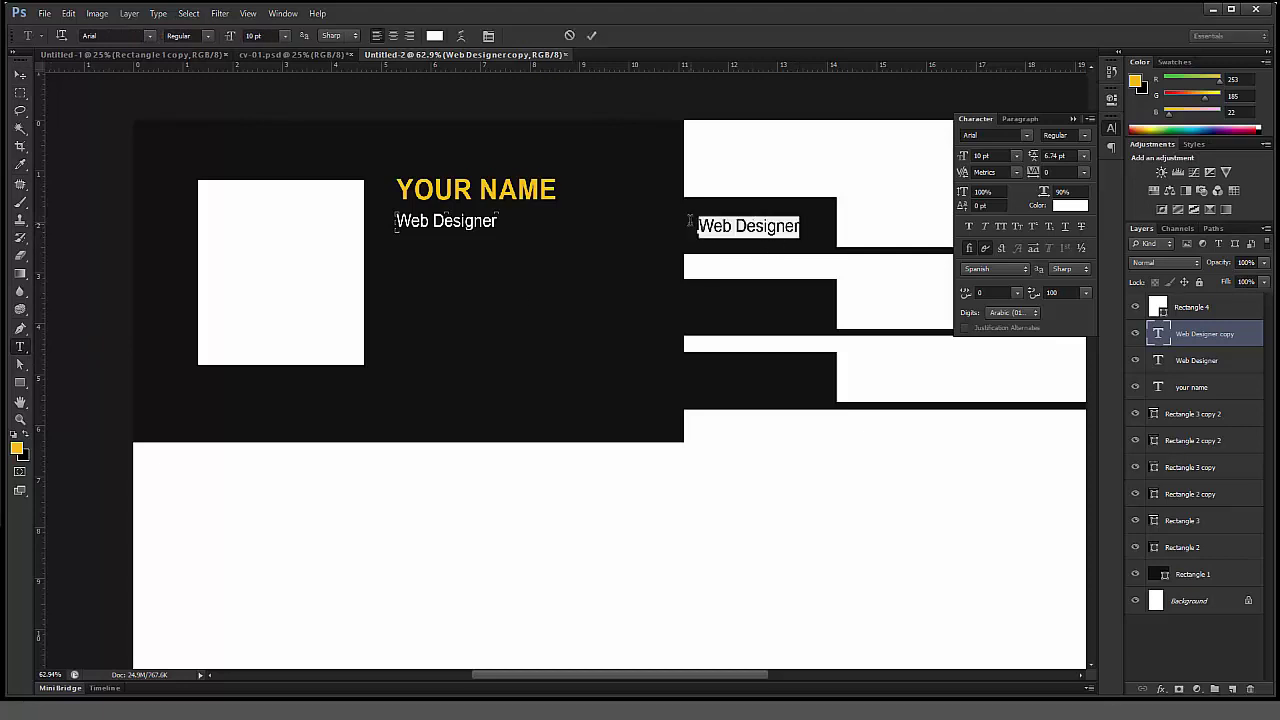
{"action": "type", "text": "Phone"}
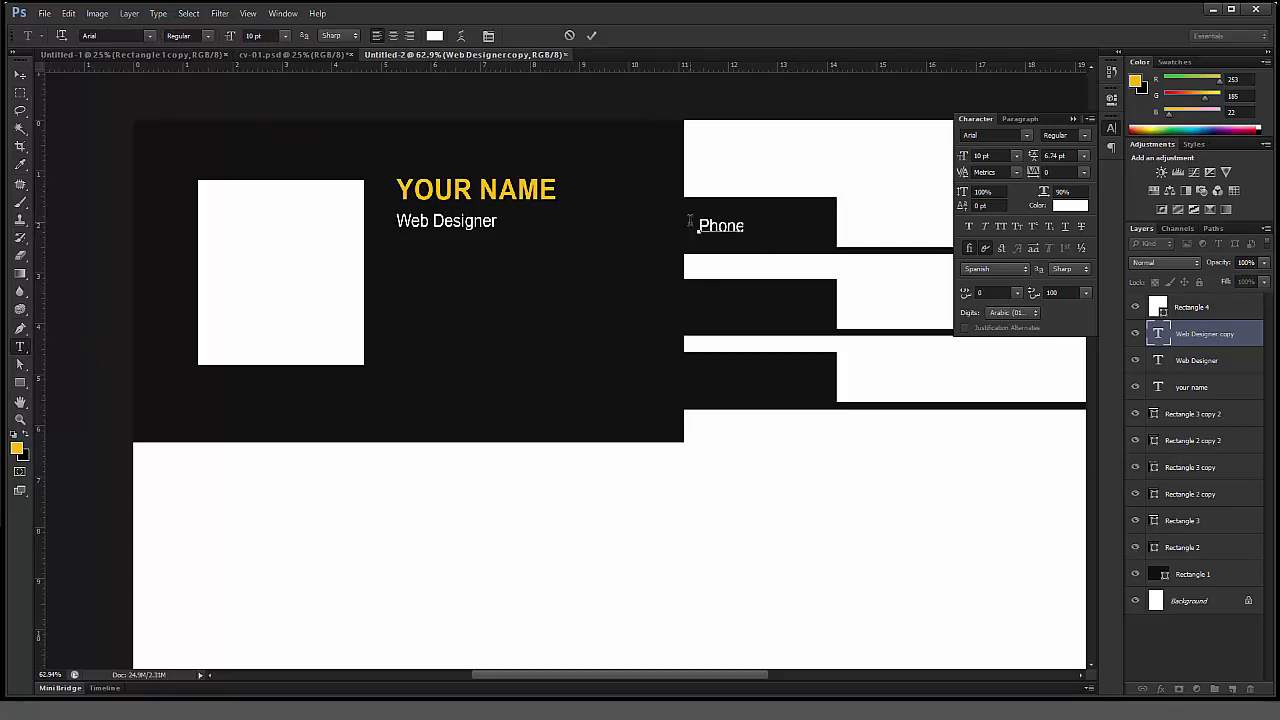
{"action": "left_click", "coordinate": [20, 75]}
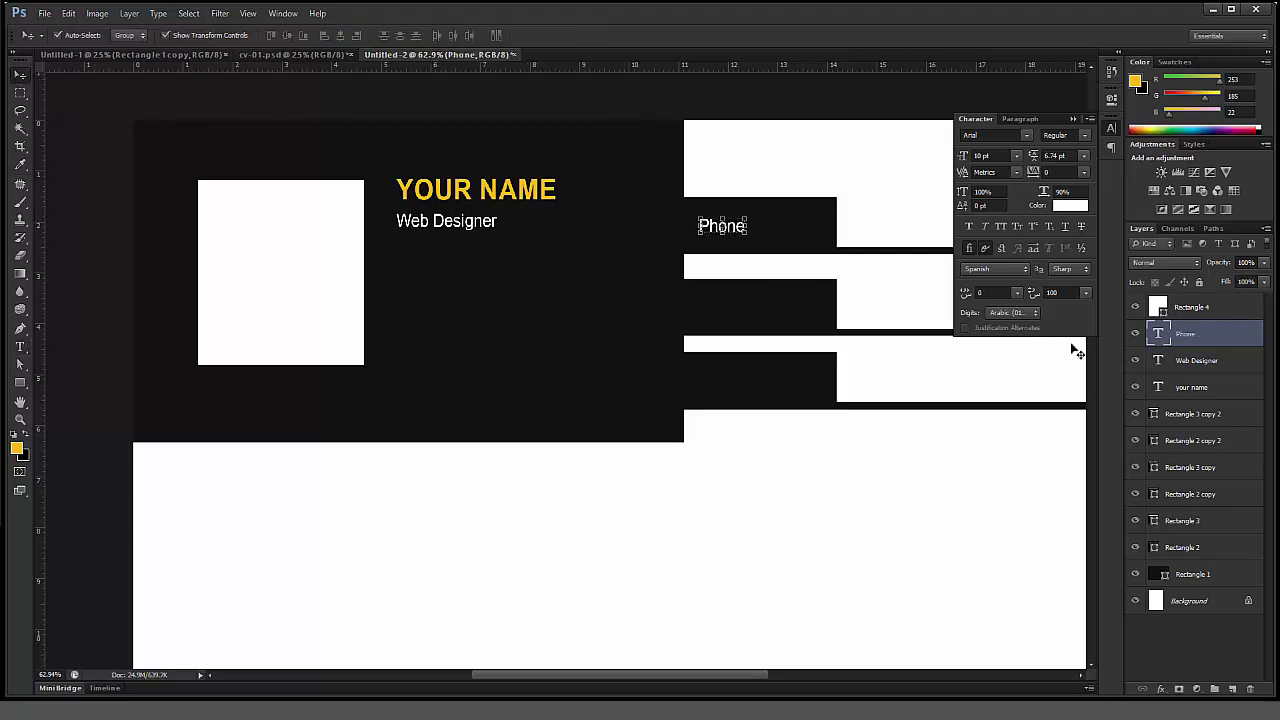
Step: Duplicate the Phone label onto the second bar and change it to 'Email'
{"action": "left_click_drag", "start_coordinate": [1185, 335], "coordinate": [1233, 690]}
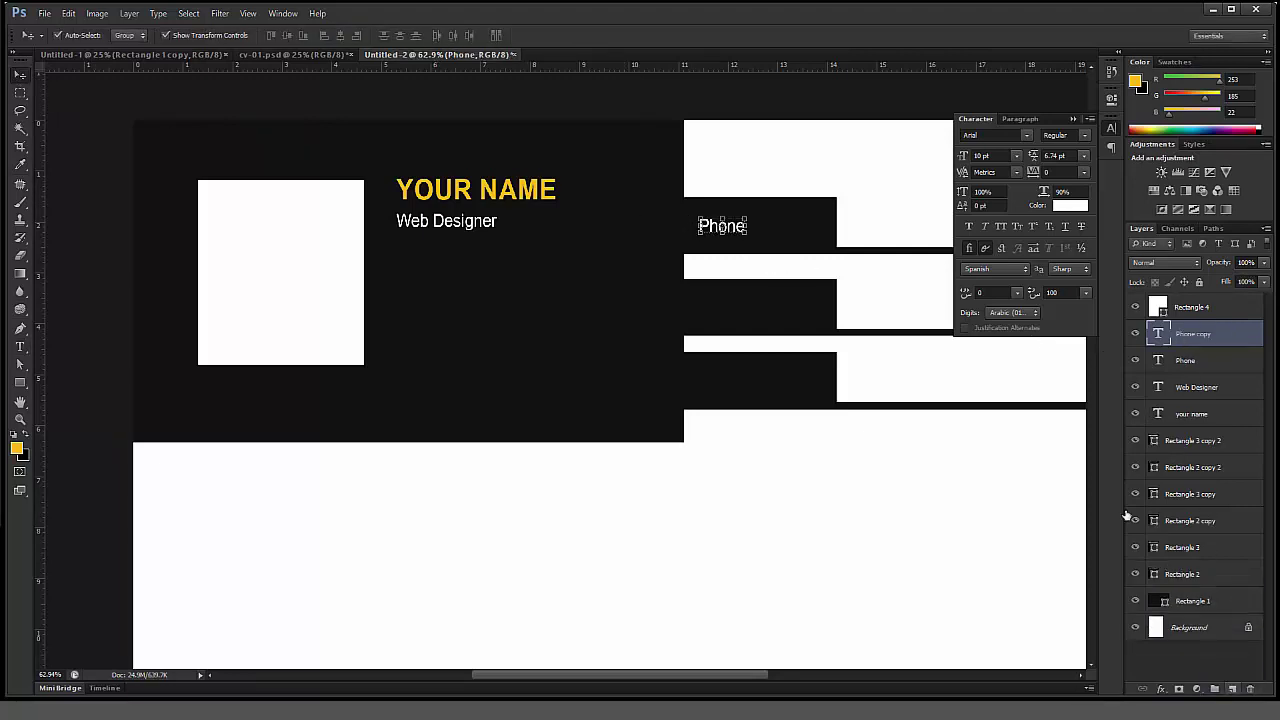
{"action": "left_click_drag", "start_coordinate": [814, 214], "coordinate": [814, 291]}
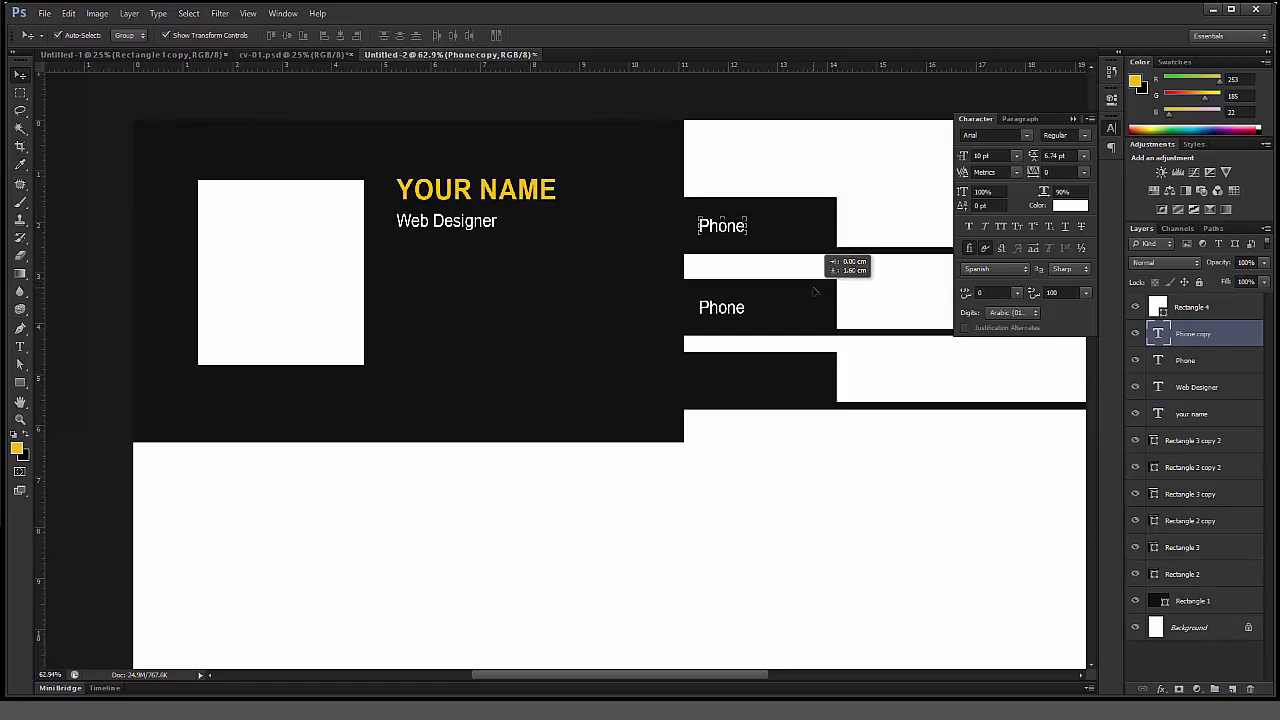
{"action": "left_click", "coordinate": [19, 346]}
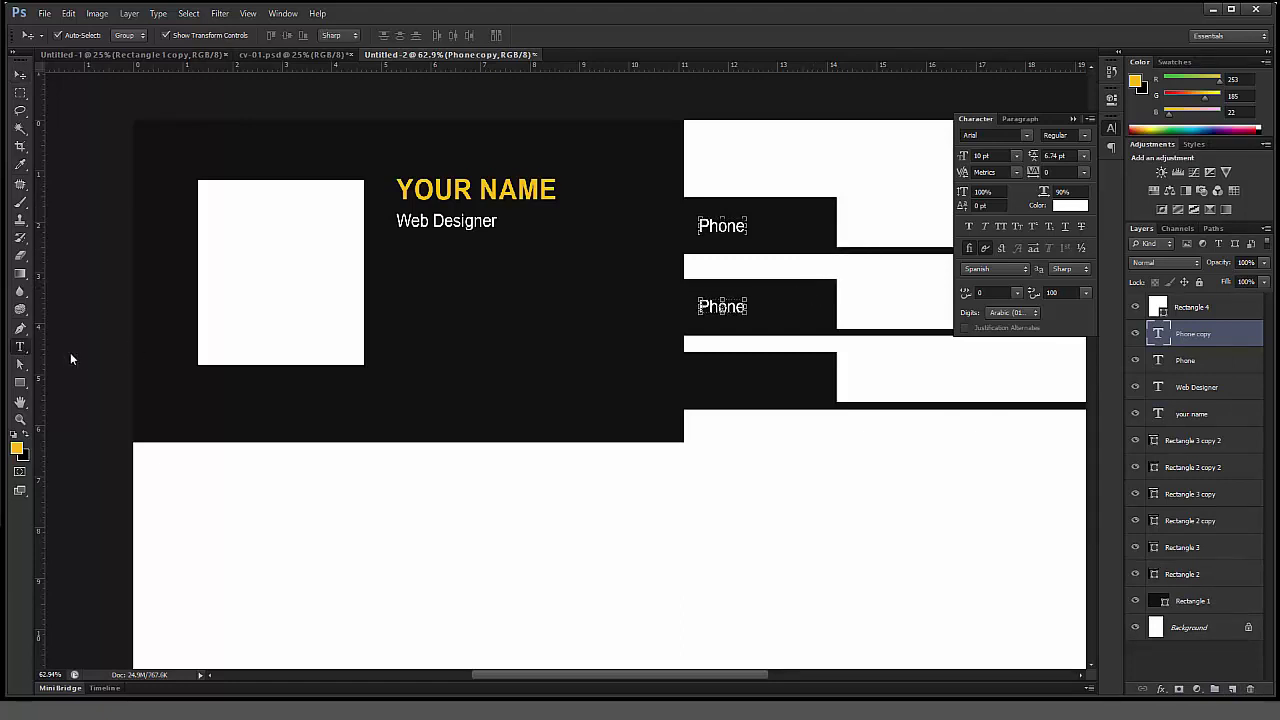
{"action": "left_click_drag", "start_coordinate": [745, 306], "coordinate": [655, 305]}
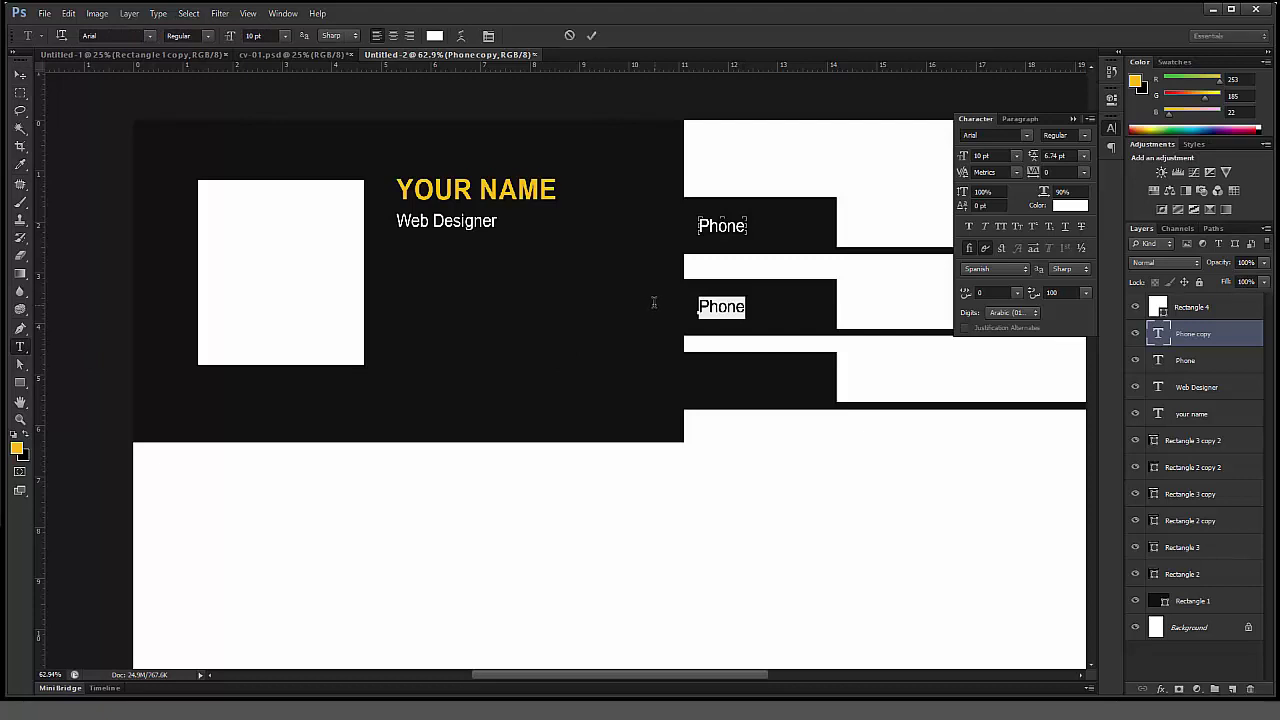
{"action": "type", "text": "E"}
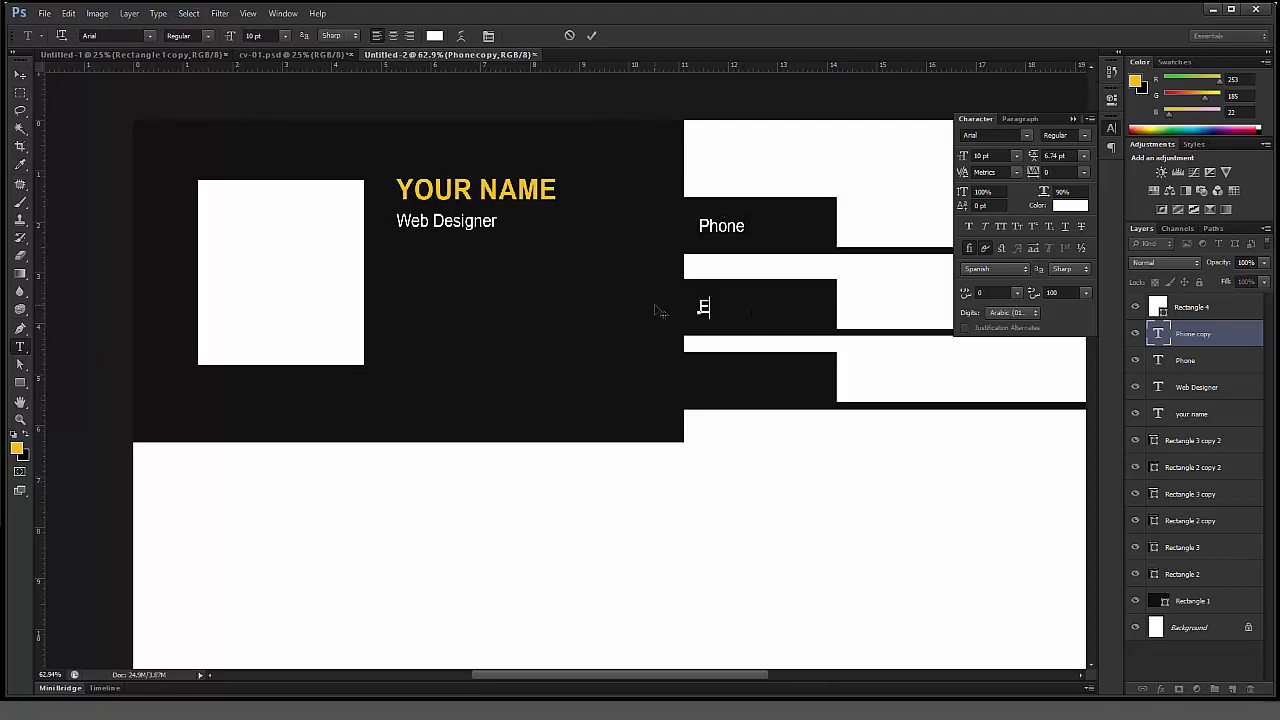
{"action": "type", "text": "mail"}
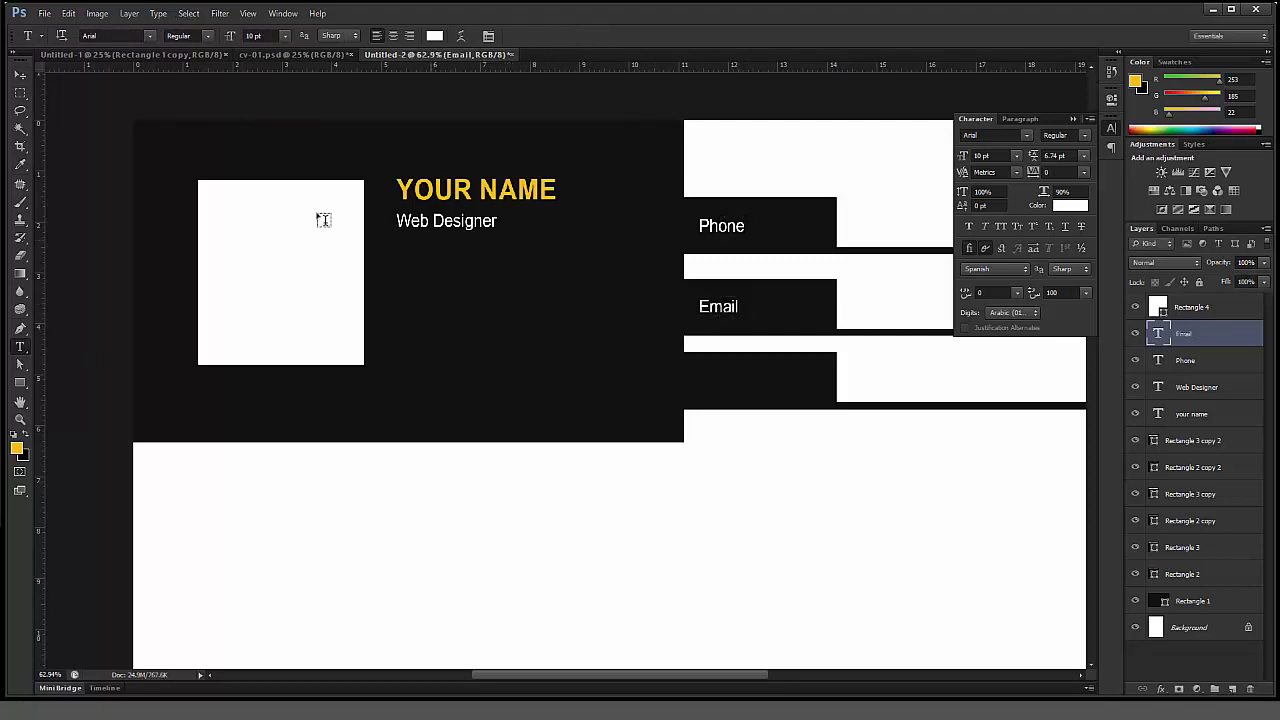
{"action": "left_click", "coordinate": [20, 75]}
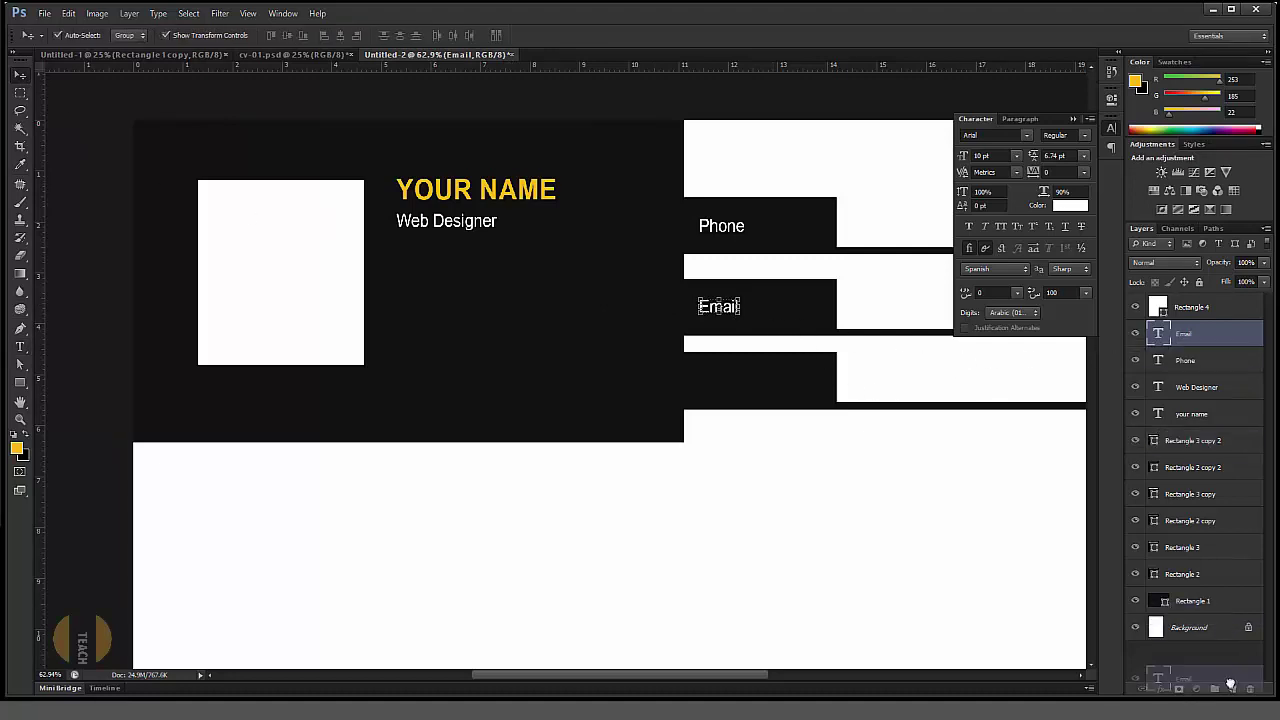
Step: Duplicate the Email label onto the third bar and change it to 'Address'
{"action": "mouse_move", "coordinate": [908, 434]}
{"action": "left_mouse_down"}
{"action": "mouse_move", "coordinate": [908, 451]}
{"action": "mouse_move", "coordinate": [908, 399]}
{"action": "left_mouse_up"}
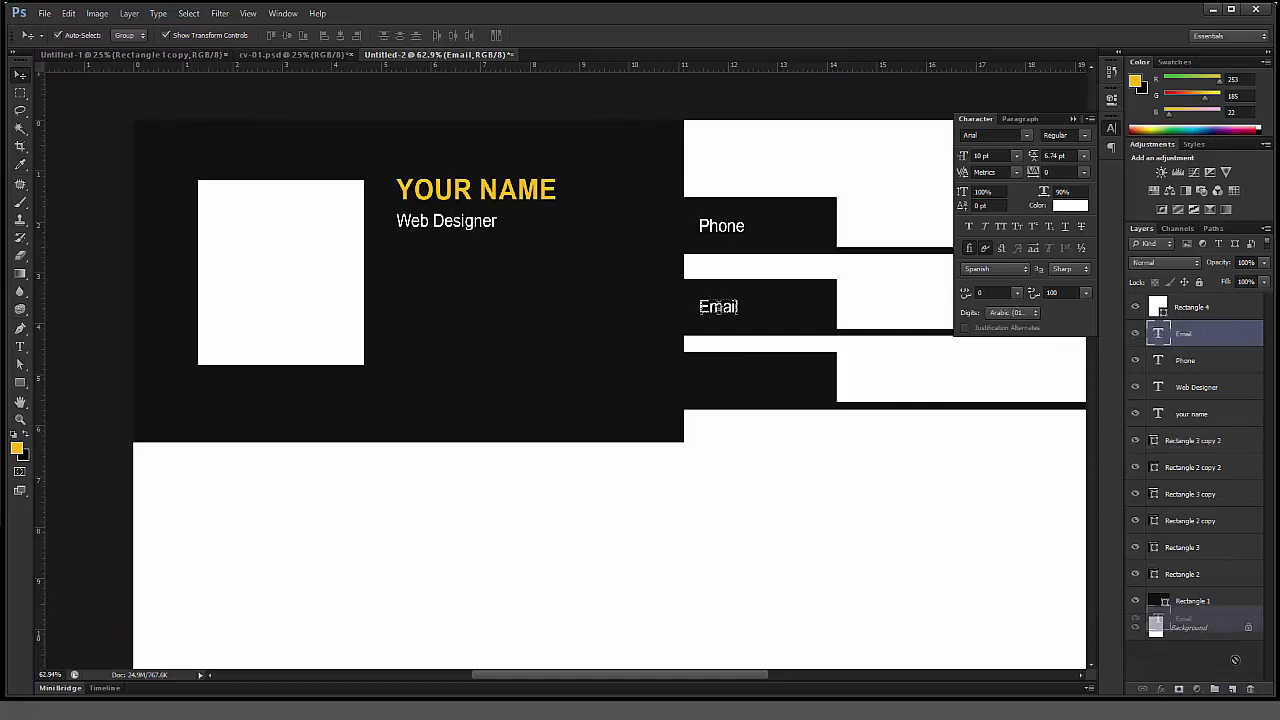
{"action": "key", "text": "ctrl+j"}
{"action": "left_click_drag", "start_coordinate": [855, 362], "coordinate": [868, 425]}
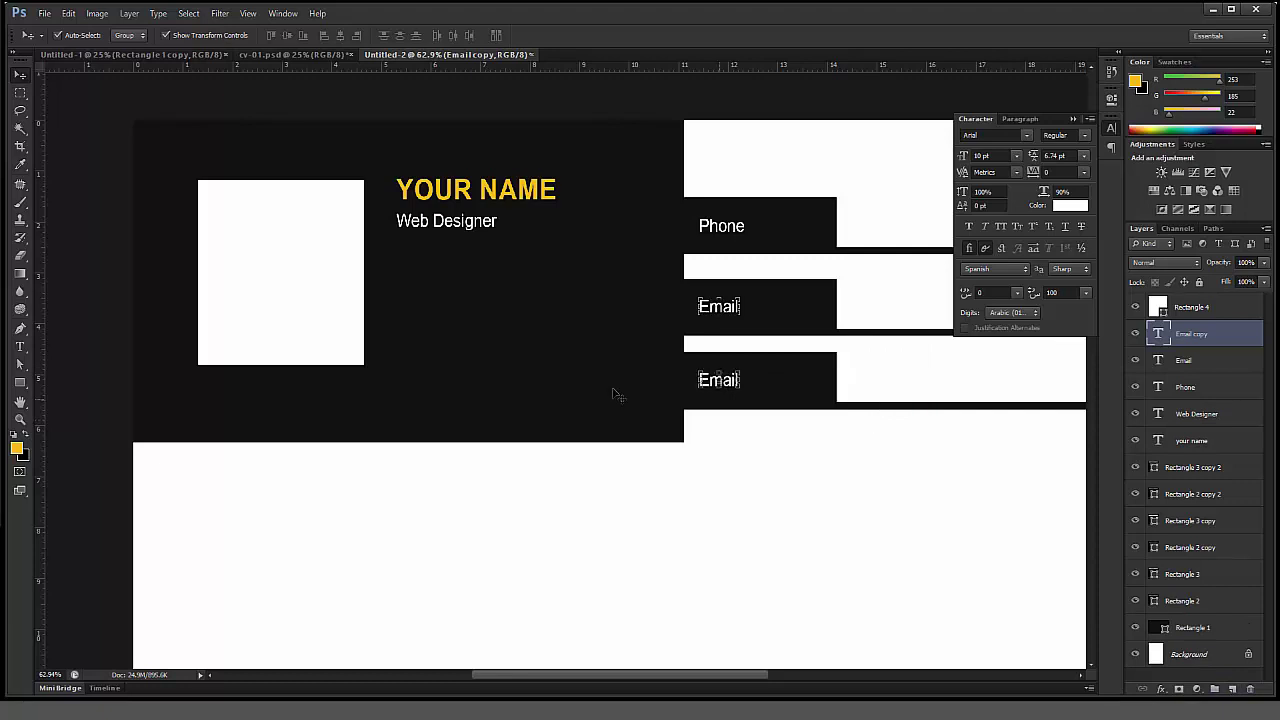
{"action": "left_click", "coordinate": [19, 346]}
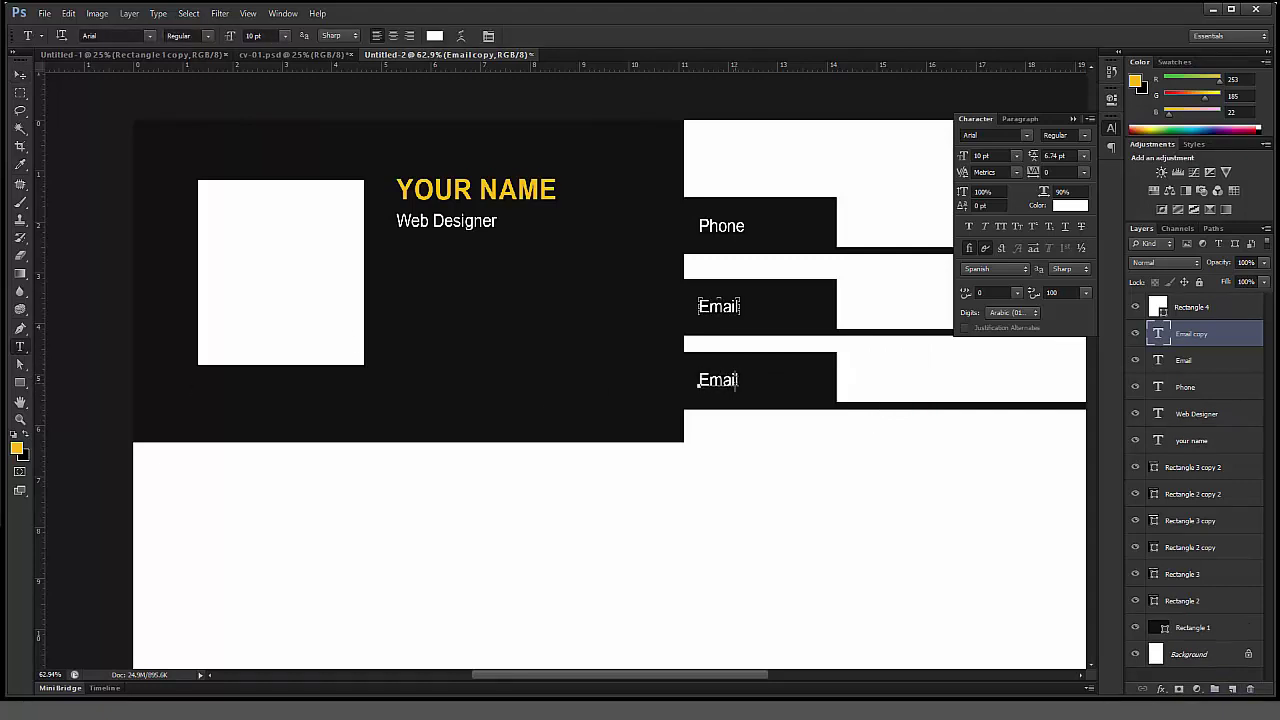
{"action": "double_click", "coordinate": [705, 380]}
{"action": "type", "text": "Add"}
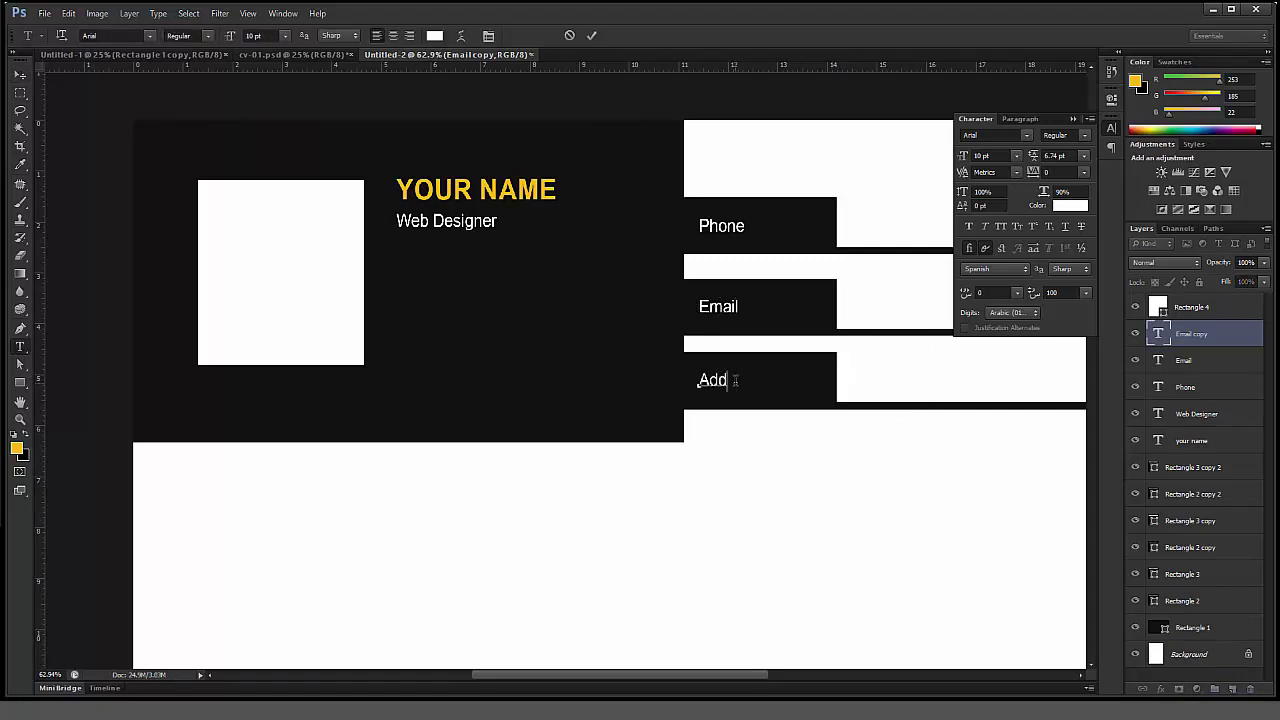
{"action": "type", "text": "ress"}
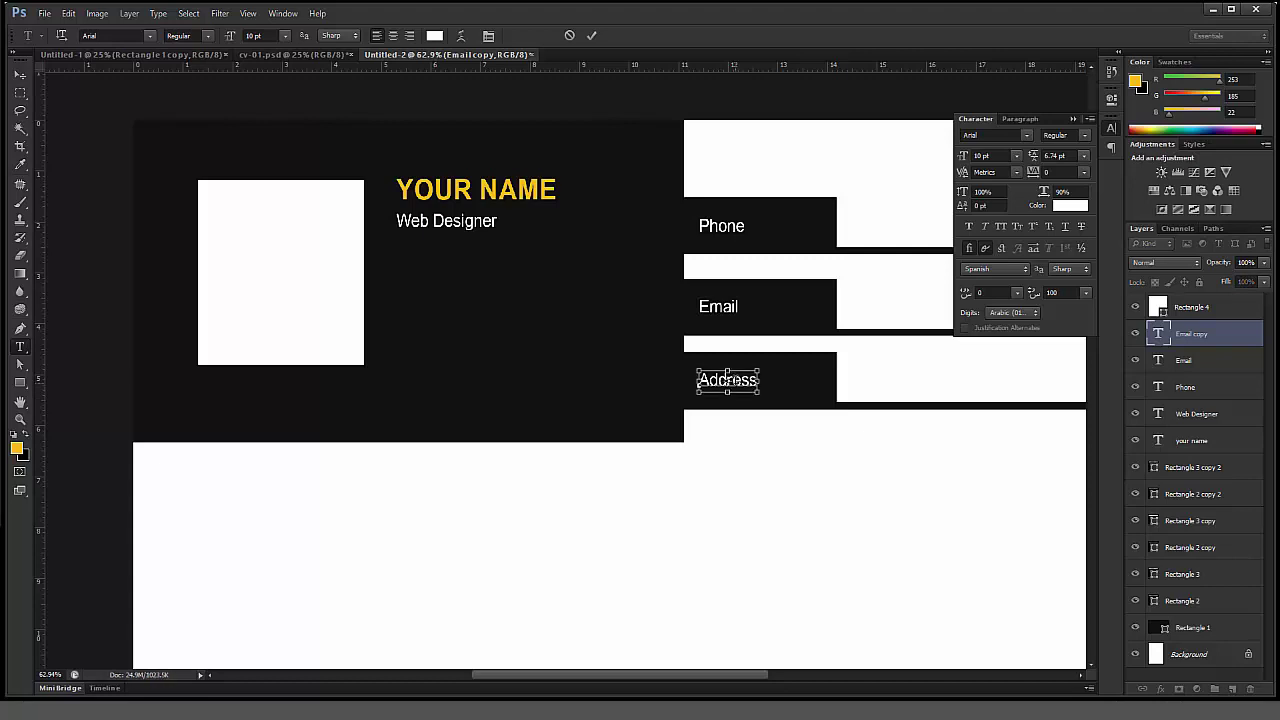
{"action": "key", "text": "ctrl+Return"}
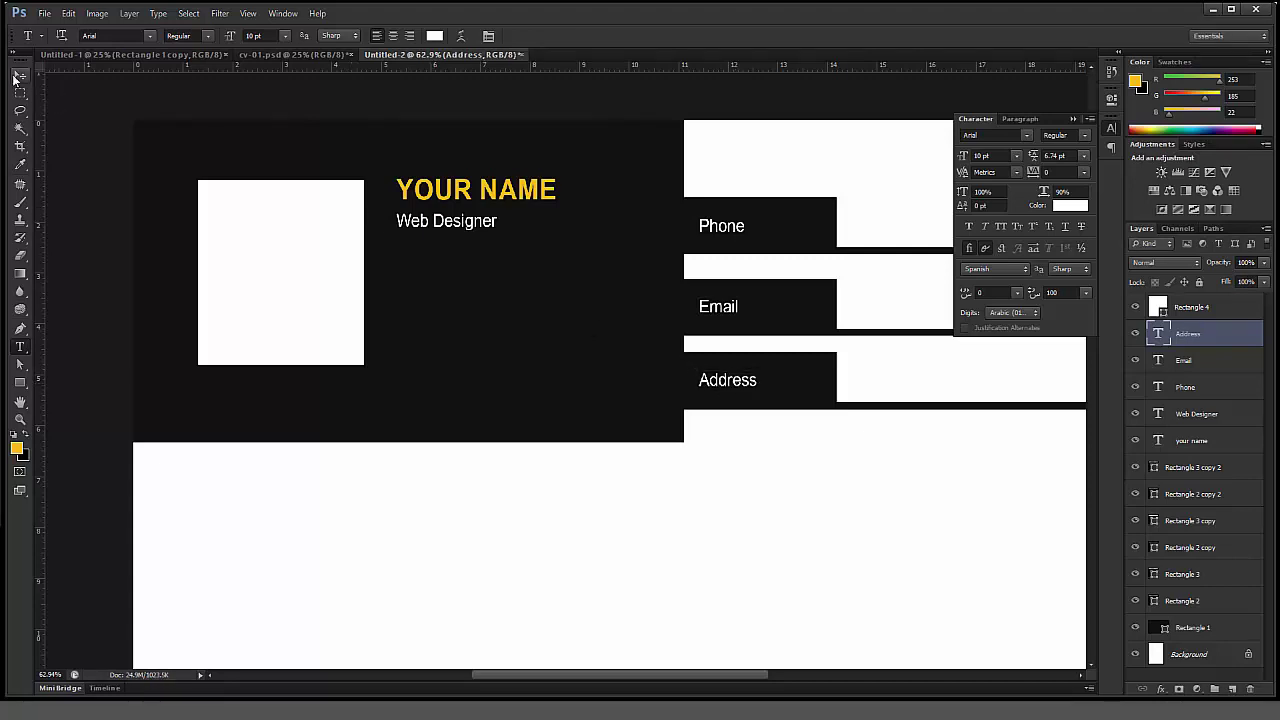
{"action": "left_click", "coordinate": [19, 75]}
{"action": "left_click", "coordinate": [838, 492]}
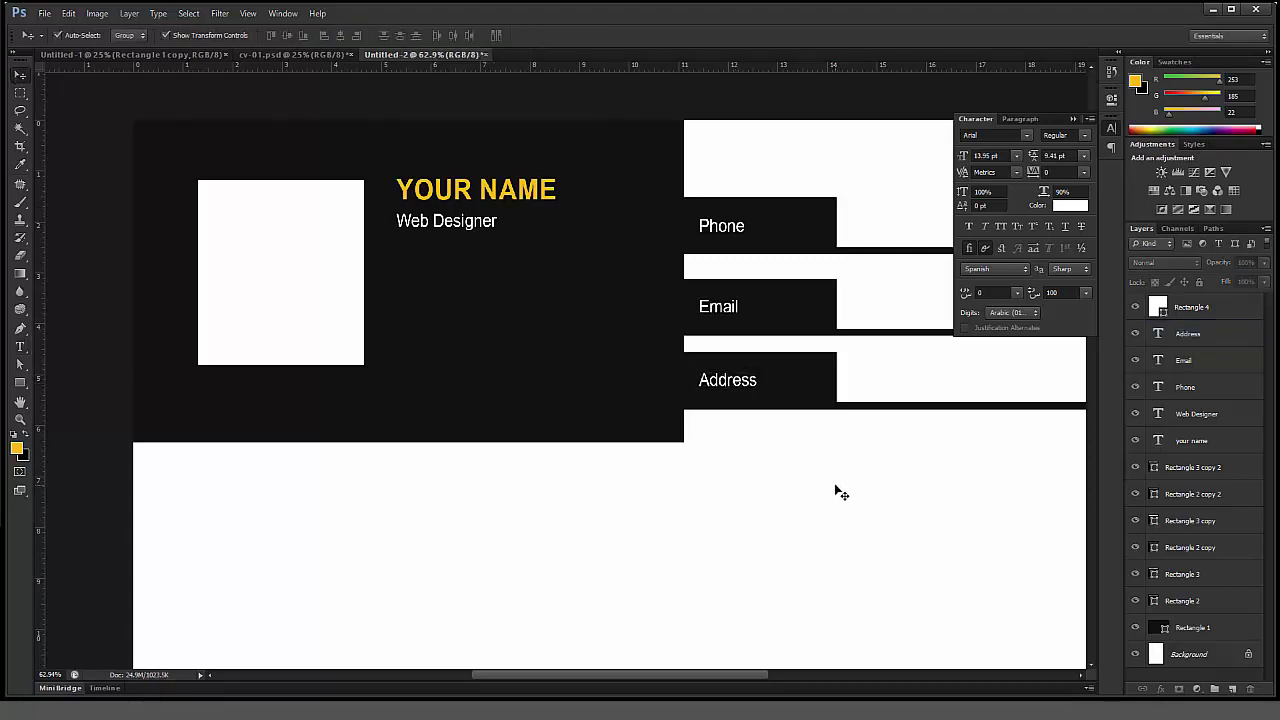
Step: Squash the line beside the Phone row into a thin stroke
{"action": "key", "text": "ctrl+minus"}
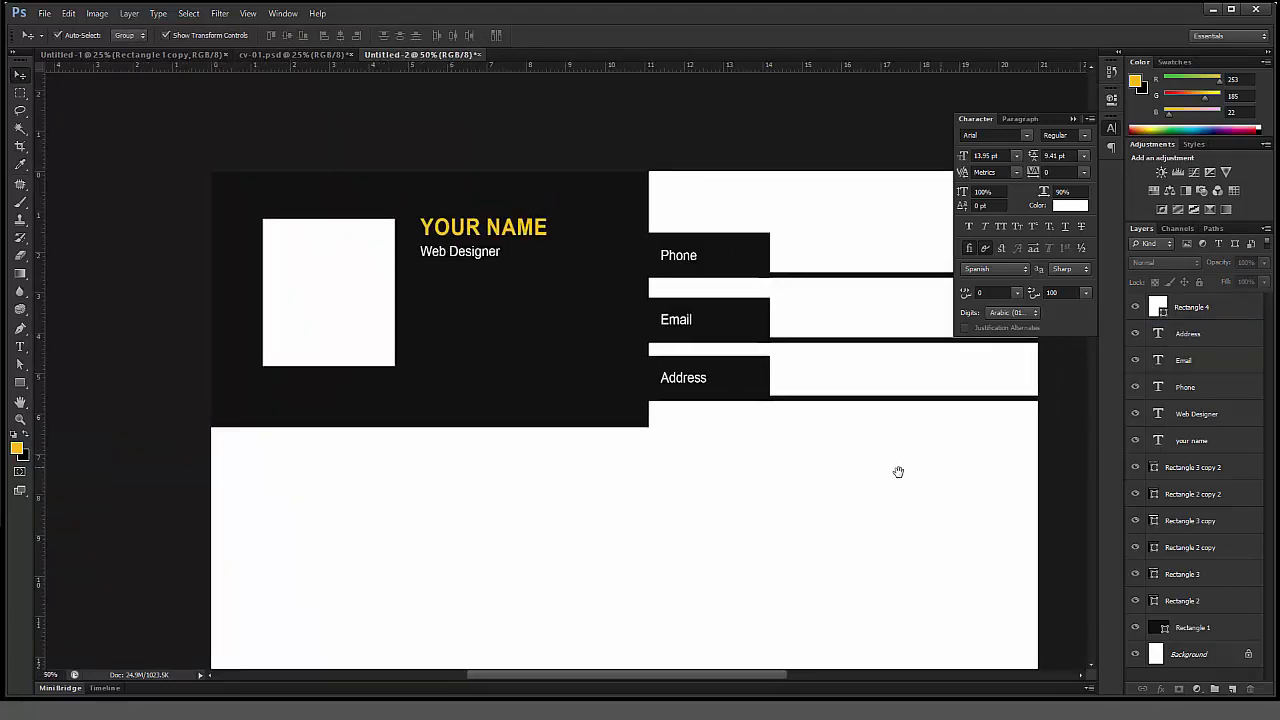
{"action": "left_click_drag", "start_coordinate": [903, 457], "coordinate": [691, 489]}
{"action": "left_click", "coordinate": [712, 299]}
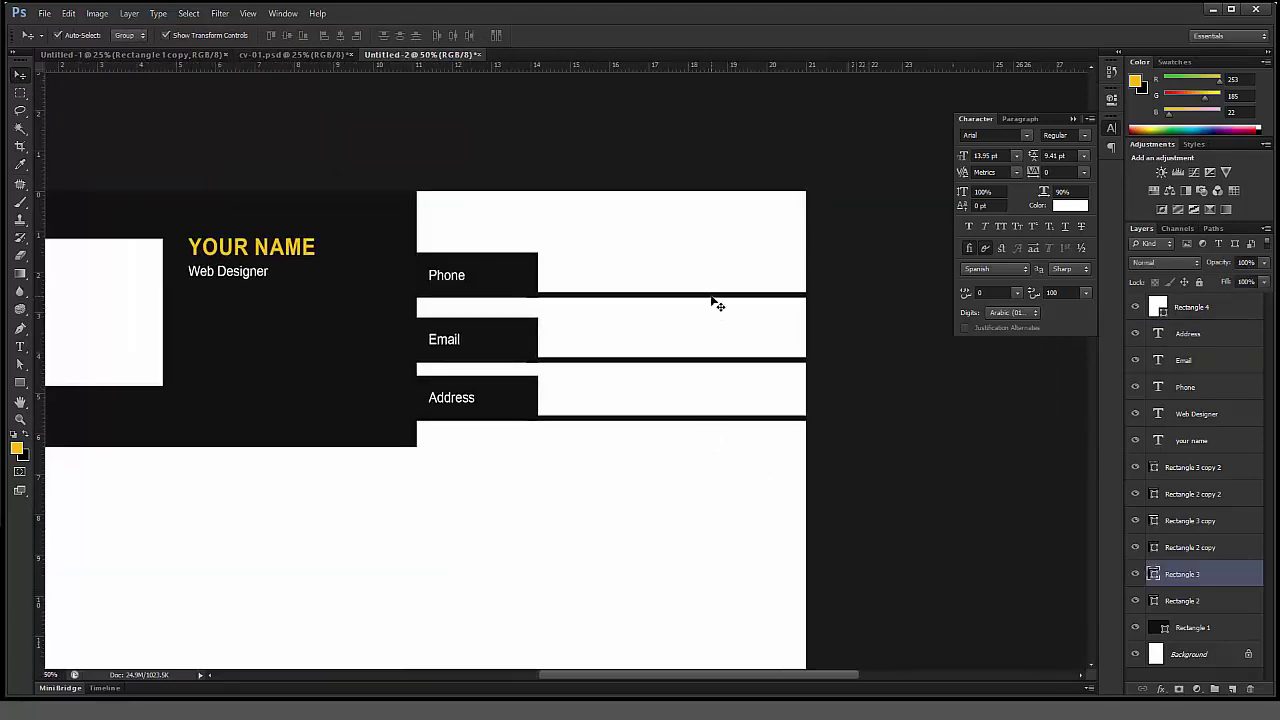
{"action": "left_click_drag", "start_coordinate": [668, 291], "coordinate": [667, 292]}
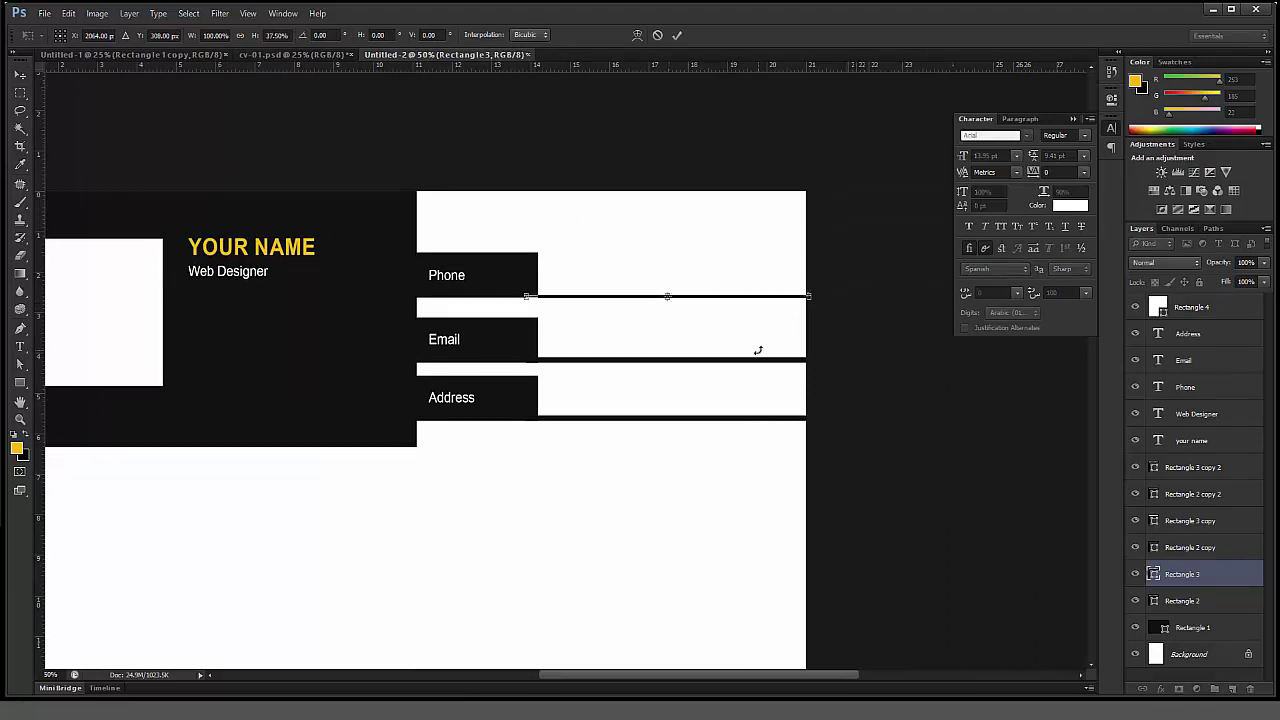
{"action": "key", "text": "Return"}
Step: Replace the thick Email and Address lines with a thin copy, bottom-aligned to the Email box
{"action": "left_click_drag", "start_coordinate": [723, 349], "coordinate": [760, 432]}
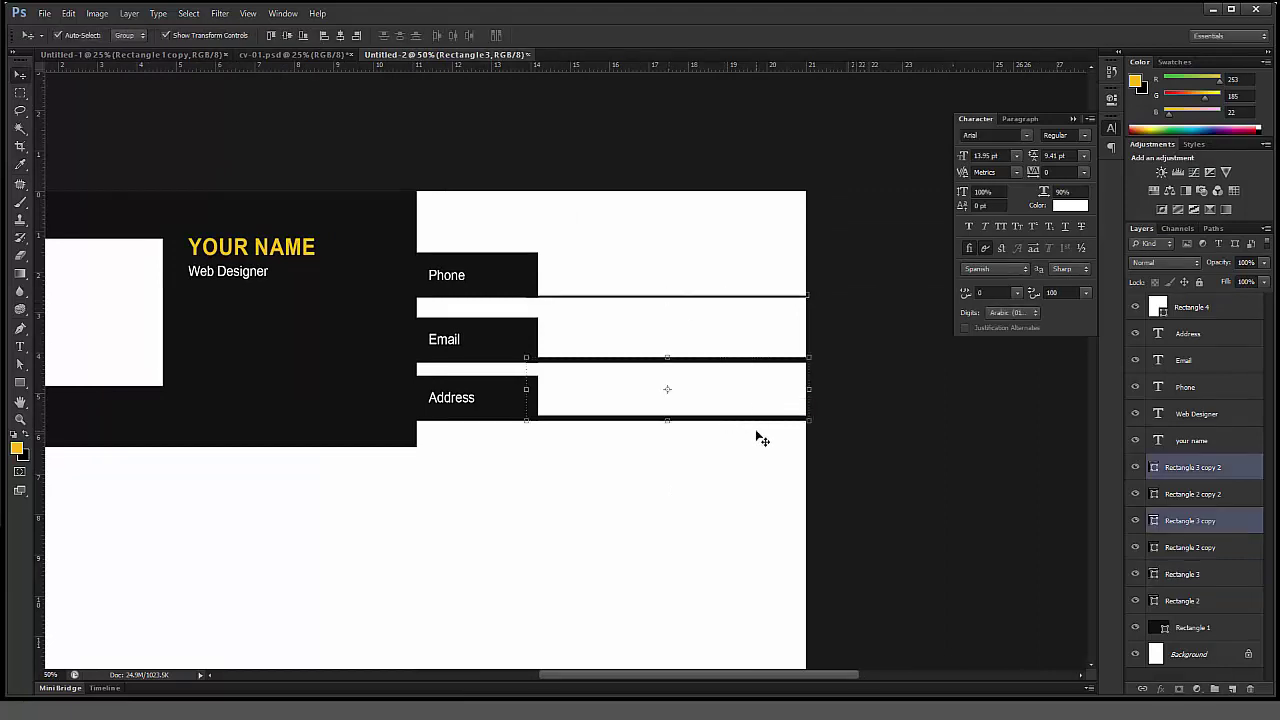
{"action": "key", "text": "Delete"}
{"action": "left_click", "coordinate": [737, 355]}
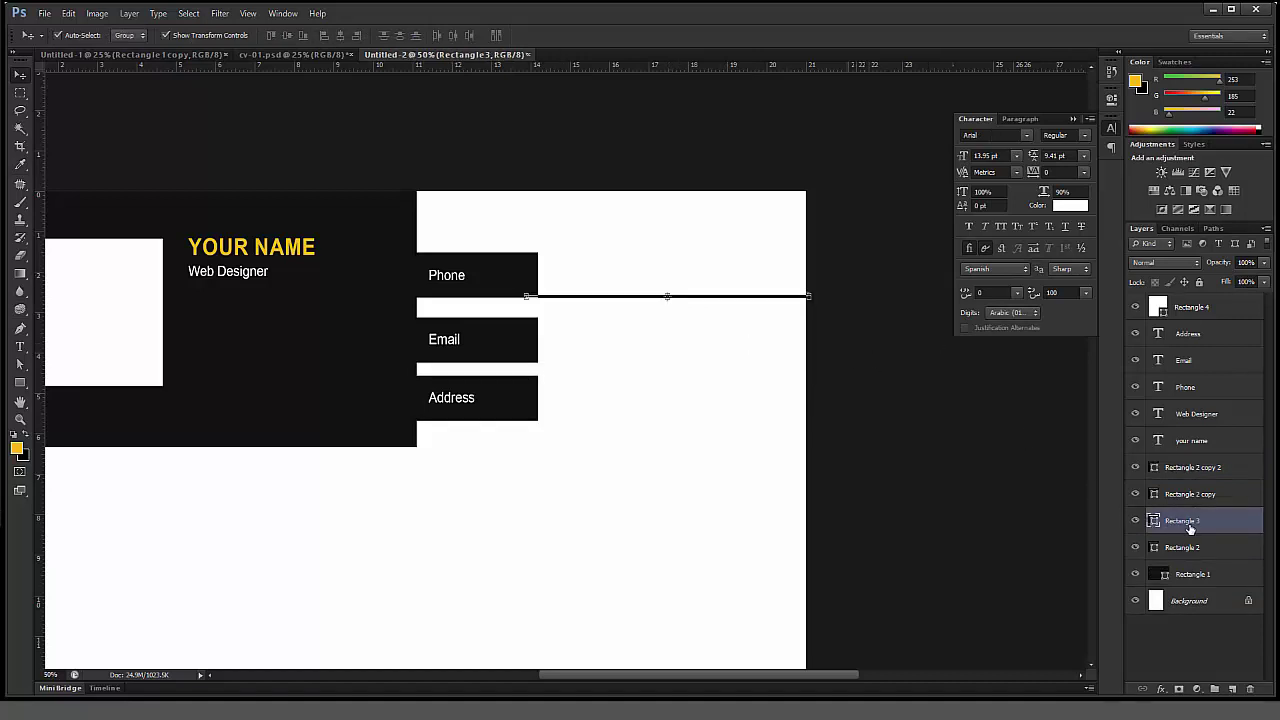
{"action": "left_click_drag", "start_coordinate": [1189, 520], "coordinate": [1231, 688]}
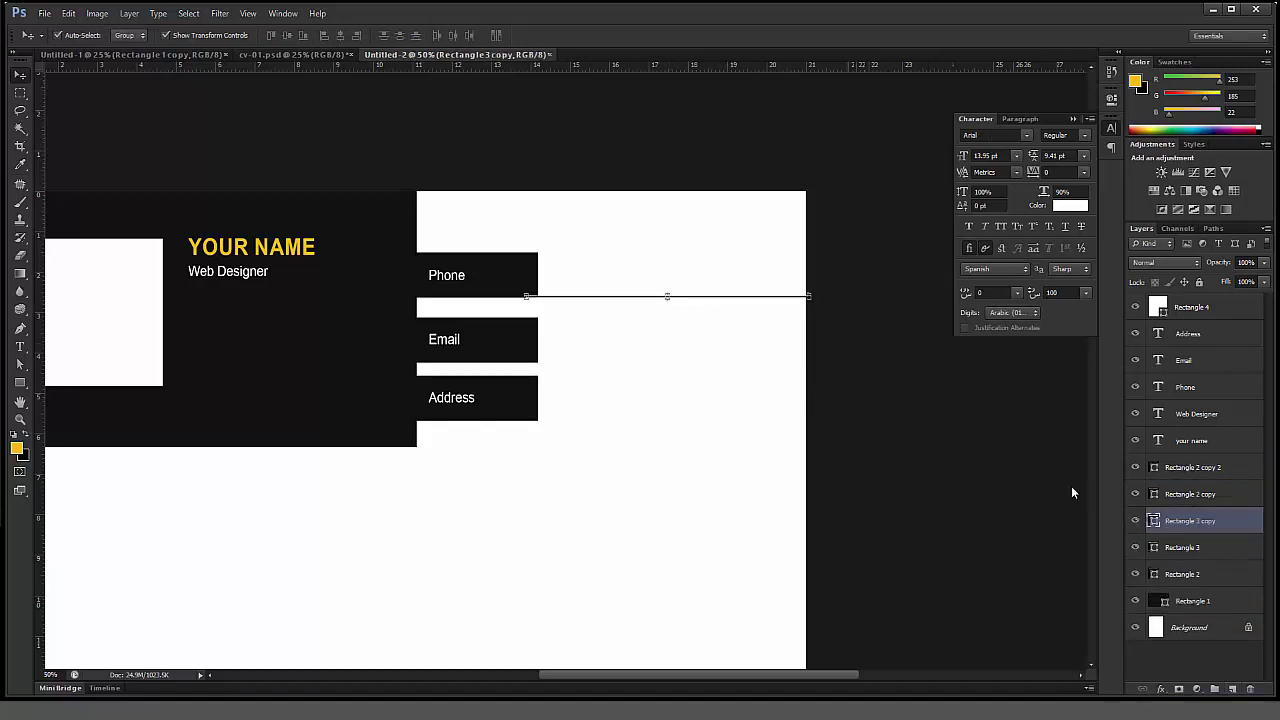
{"action": "left_click_drag", "start_coordinate": [876, 362], "coordinate": [883, 418]}
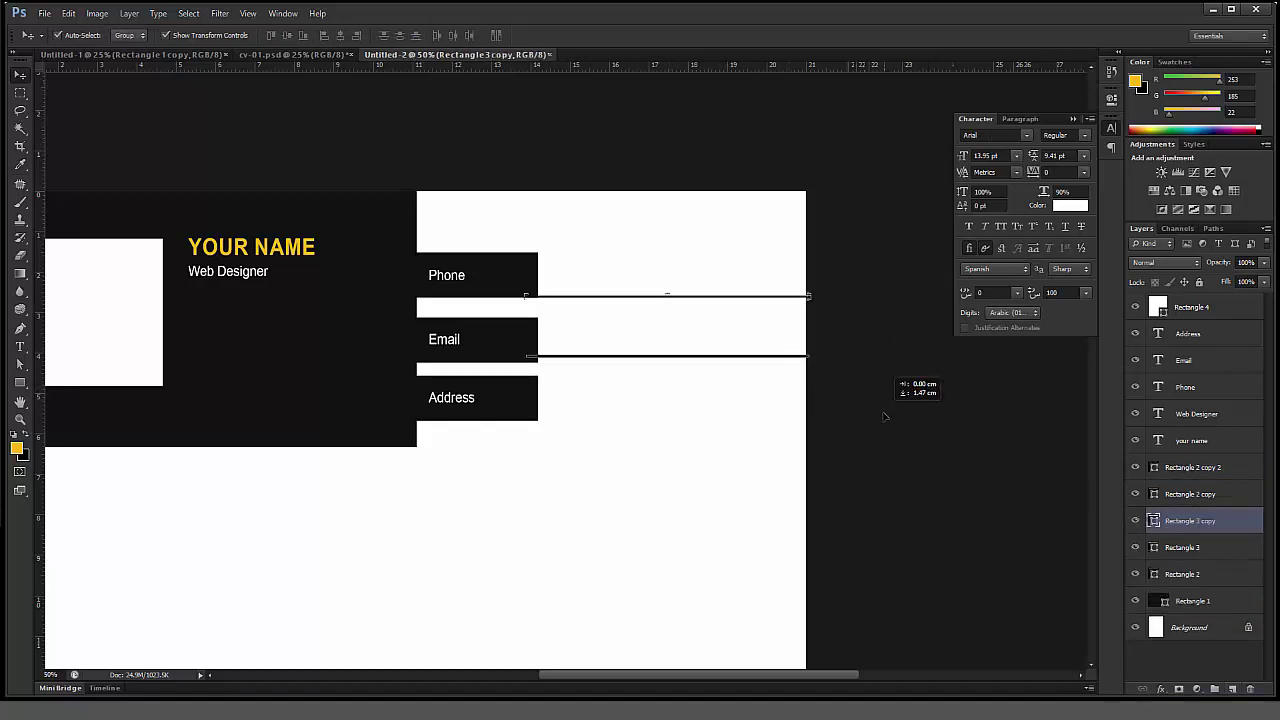
{"action": "left_click", "coordinate": [509, 329], "text": "shift"}
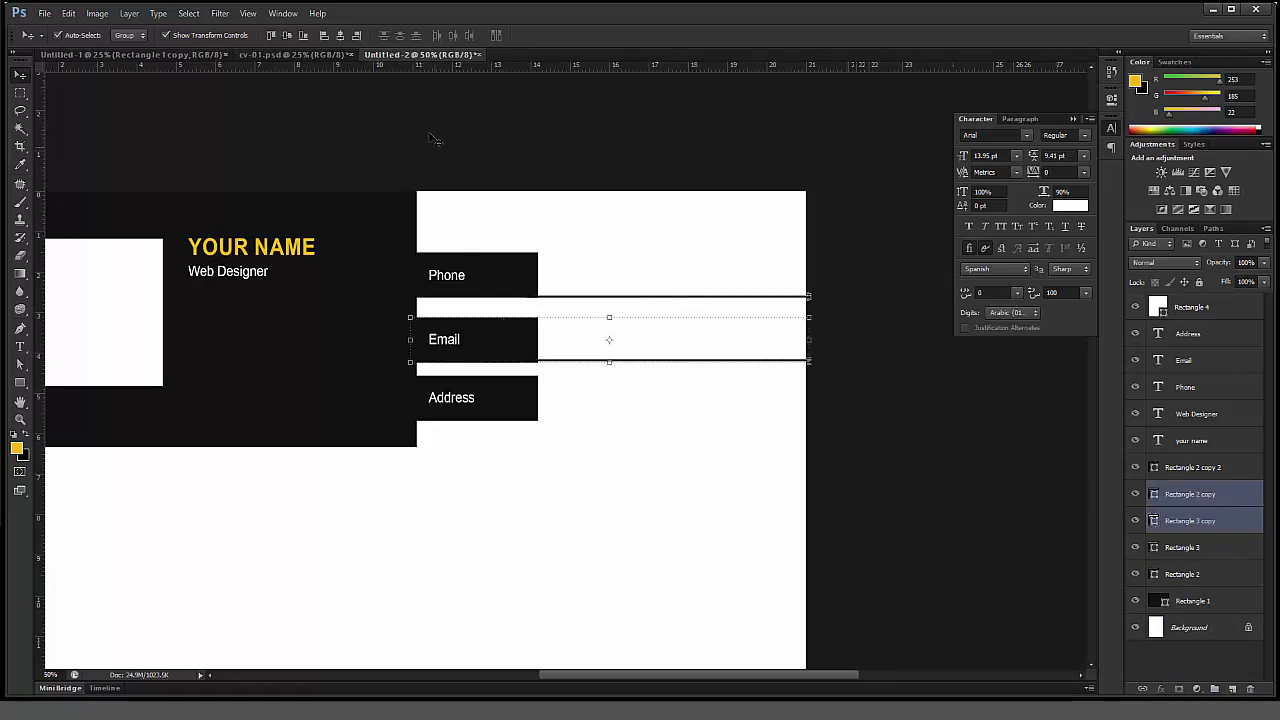
{"action": "left_click", "coordinate": [304, 36]}
{"action": "left_click", "coordinate": [700, 383]}
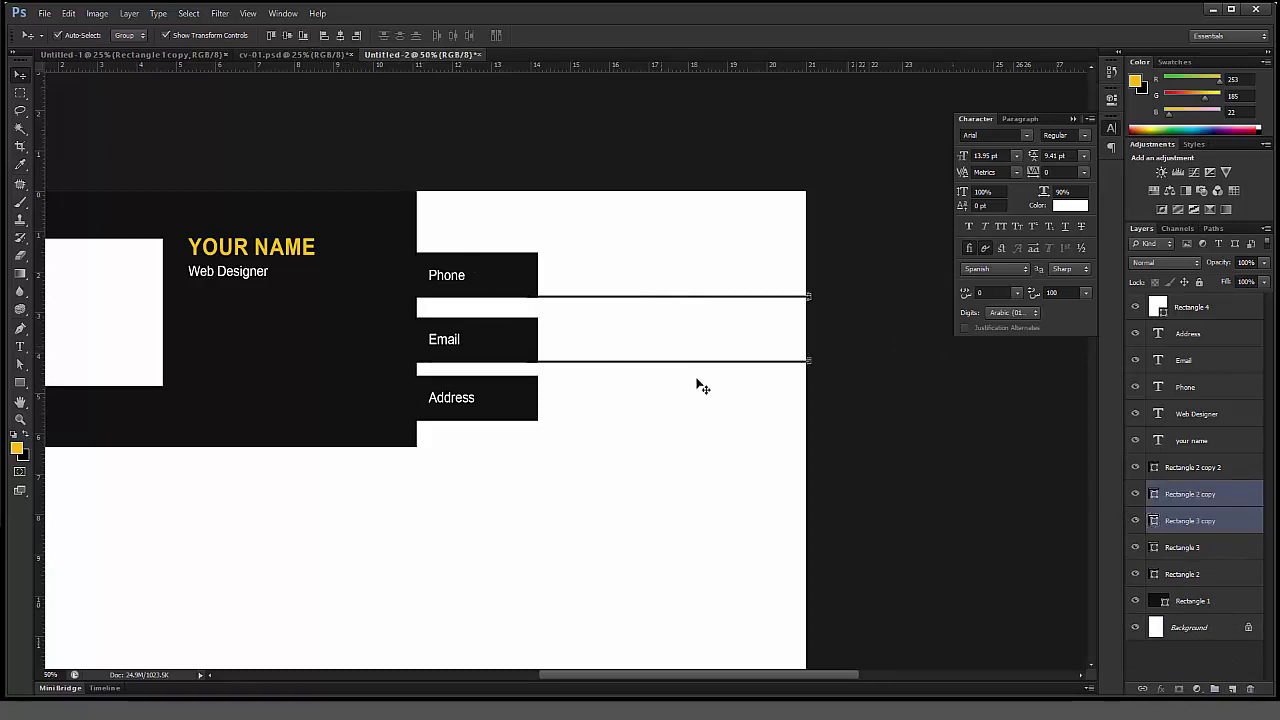
Step: Try duplicating the Email line toward the Address row, undoing two misplaced moves
{"action": "left_click", "coordinate": [748, 362]}
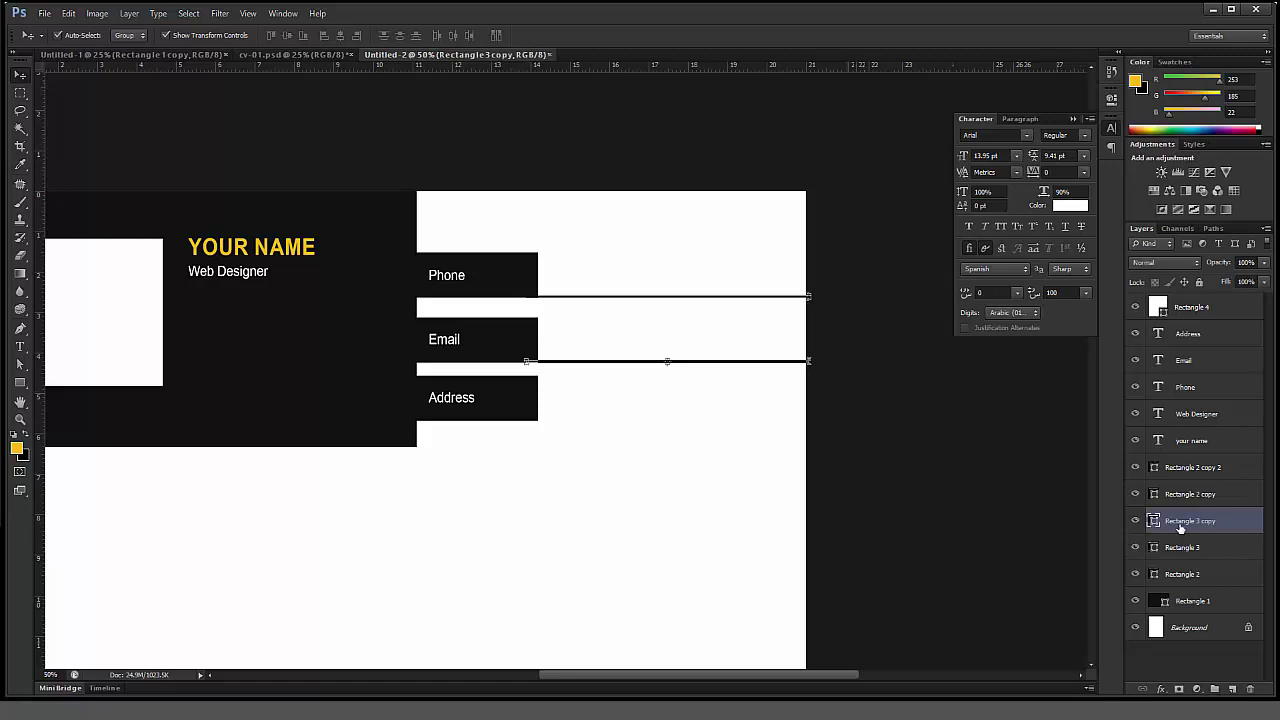
{"action": "left_click_drag", "start_coordinate": [1186, 526], "coordinate": [1230, 690]}
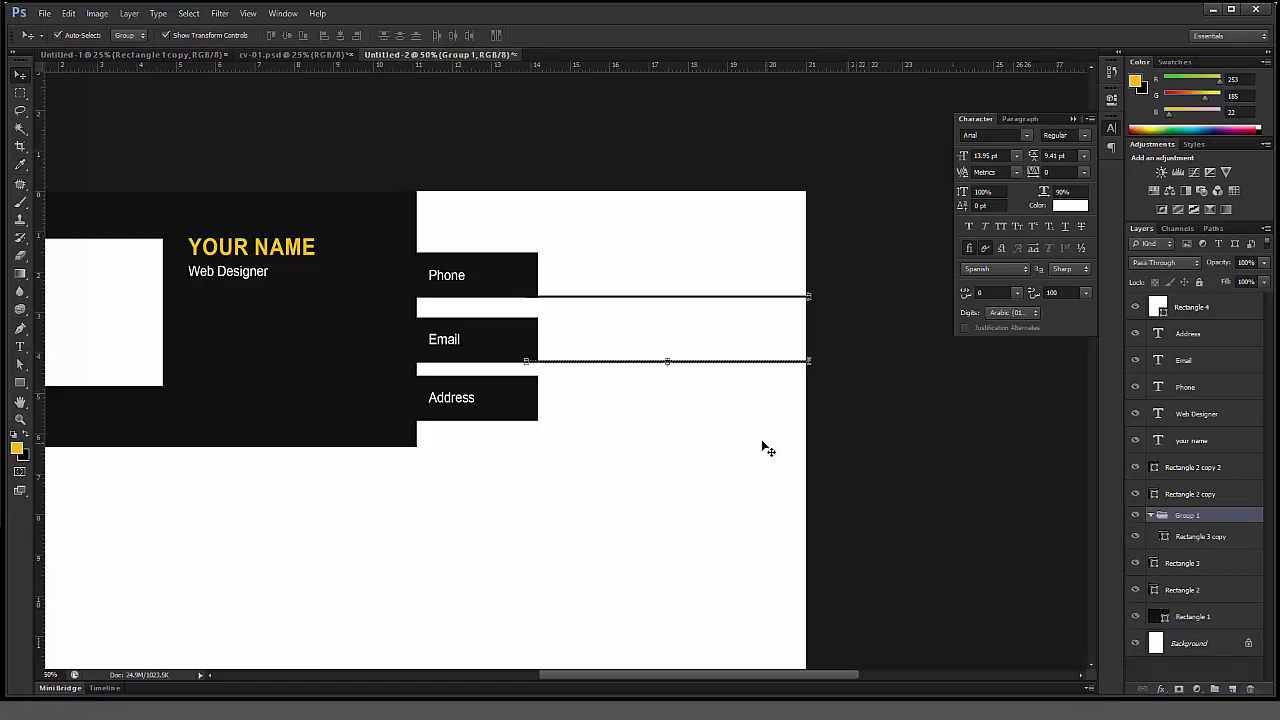
{"action": "left_click_drag", "start_coordinate": [757, 362], "coordinate": [760, 400]}
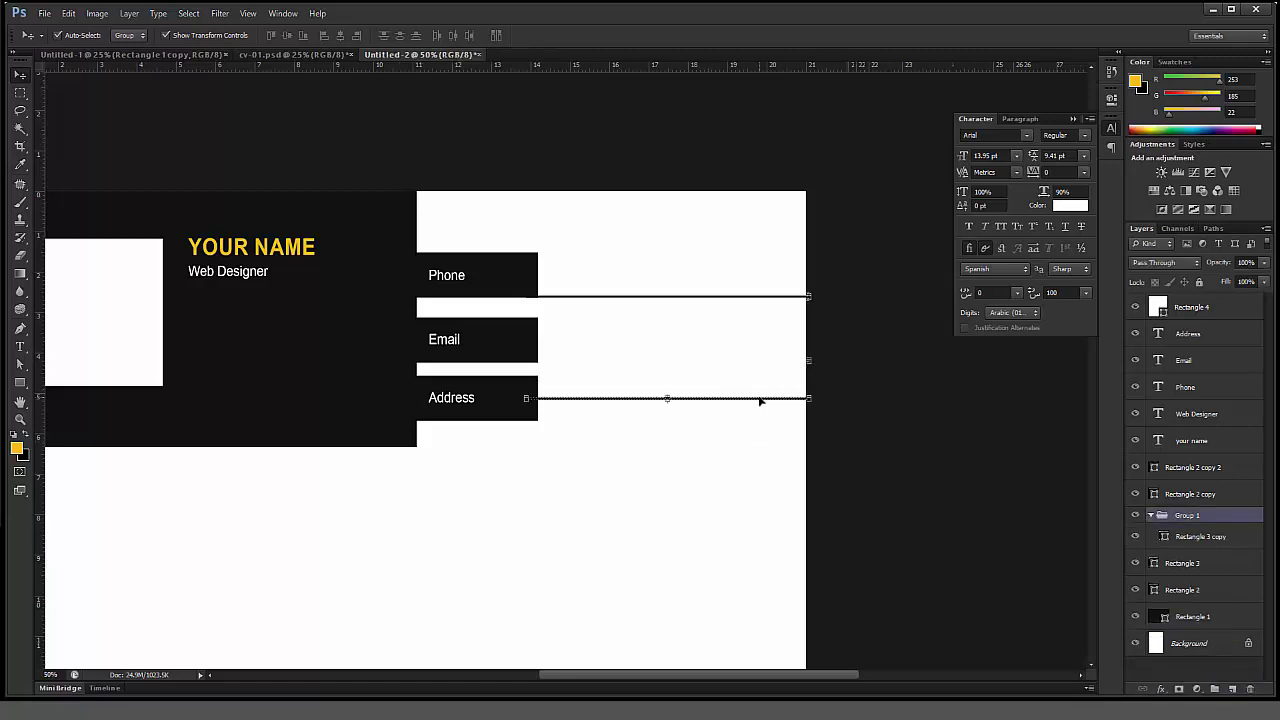
{"action": "key", "text": "ctrl+z"}
{"action": "key", "text": "ctrl+z"}
{"action": "key", "text": "ctrl+z"}
{"action": "key", "text": "ctrl+z"}
{"action": "key", "text": "ctrl+z"}
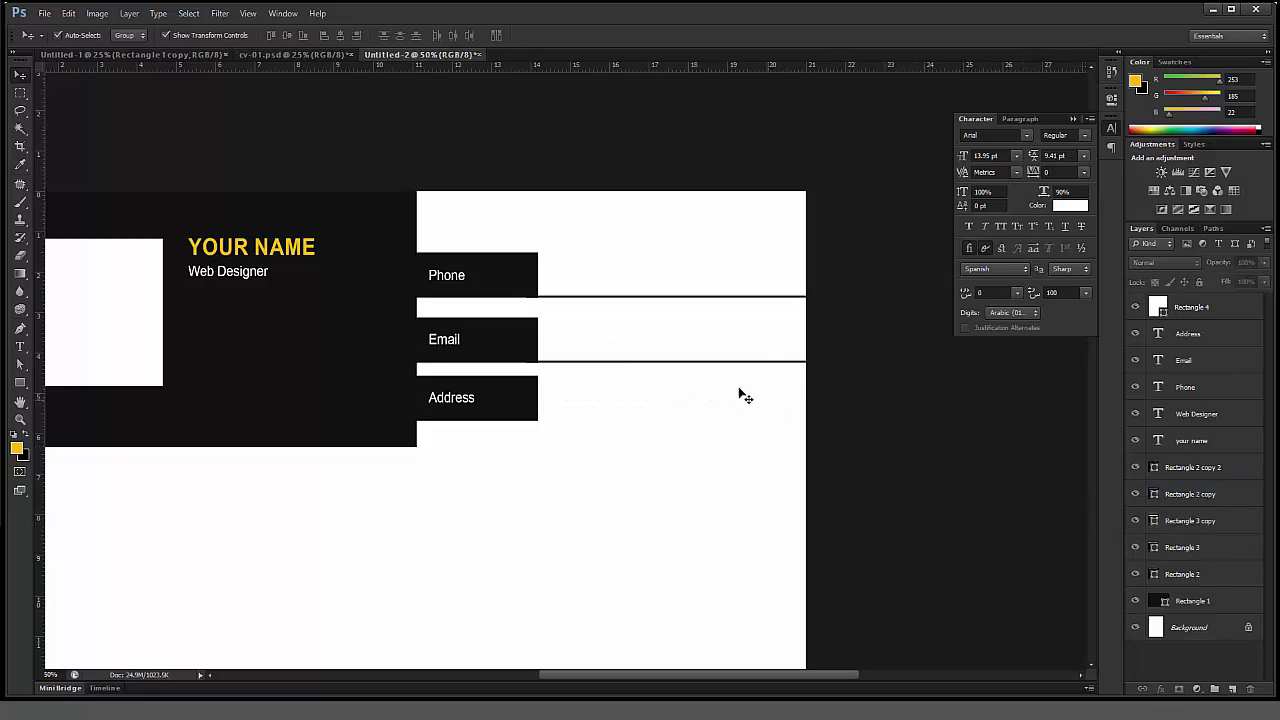
{"action": "left_click_drag", "start_coordinate": [766, 370], "coordinate": [764, 395]}
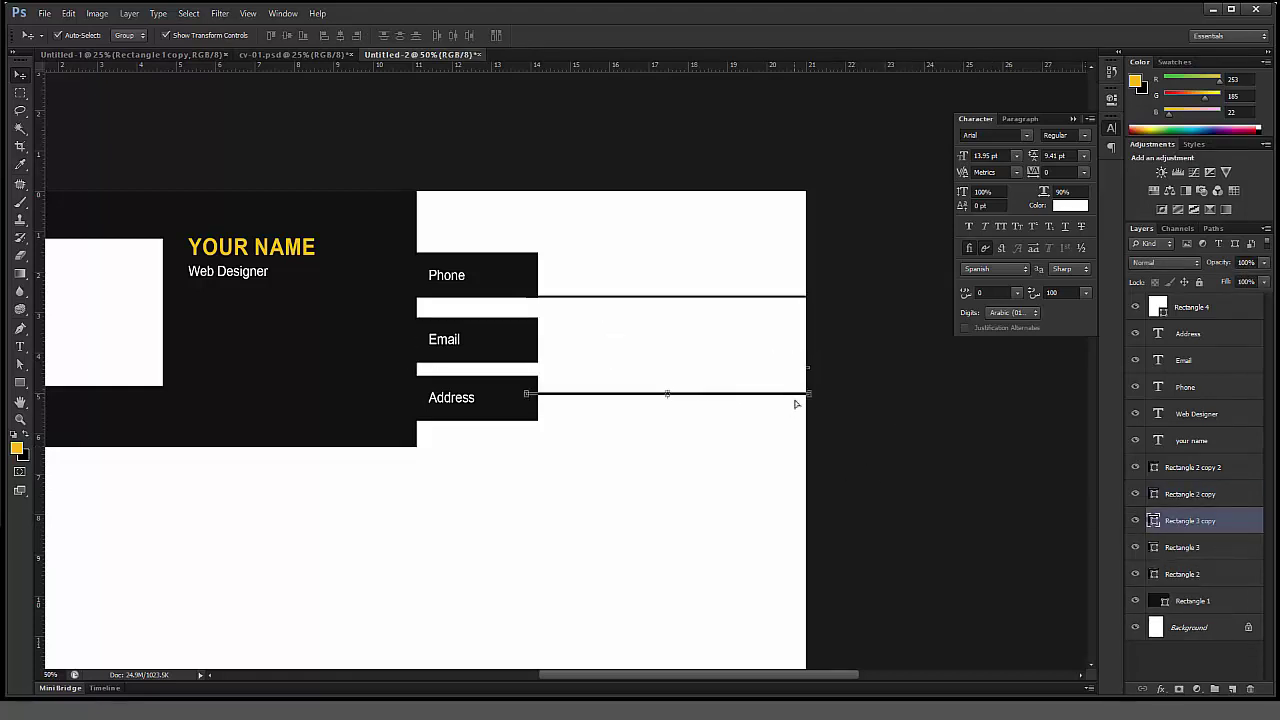
{"action": "key", "text": "ctrl+z"}
{"action": "left_click", "coordinate": [968, 457]}
Step: Place a copy of the thin line under the Address row, bottom-aligned to its box
{"action": "left_click", "coordinate": [804, 363]}
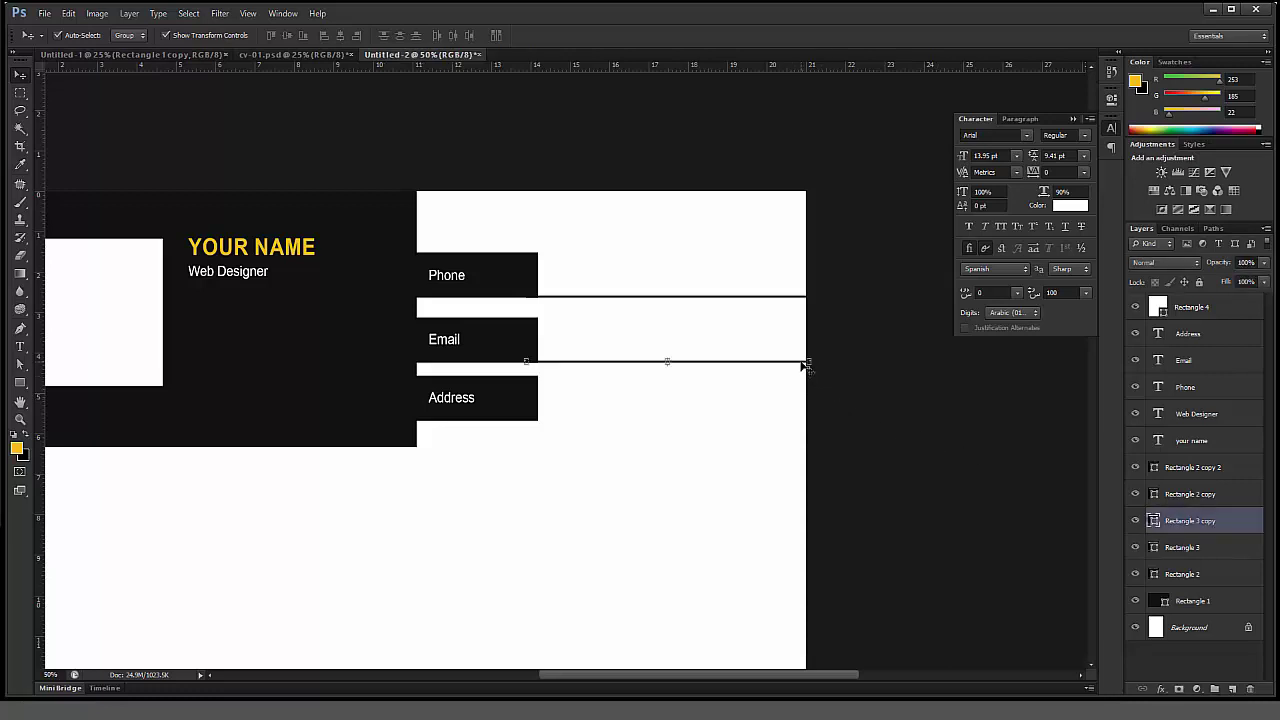
{"action": "left_click_drag", "start_coordinate": [1231, 616], "coordinate": [1234, 689]}
{"action": "left_click_drag", "start_coordinate": [757, 398], "coordinate": [757, 439]}
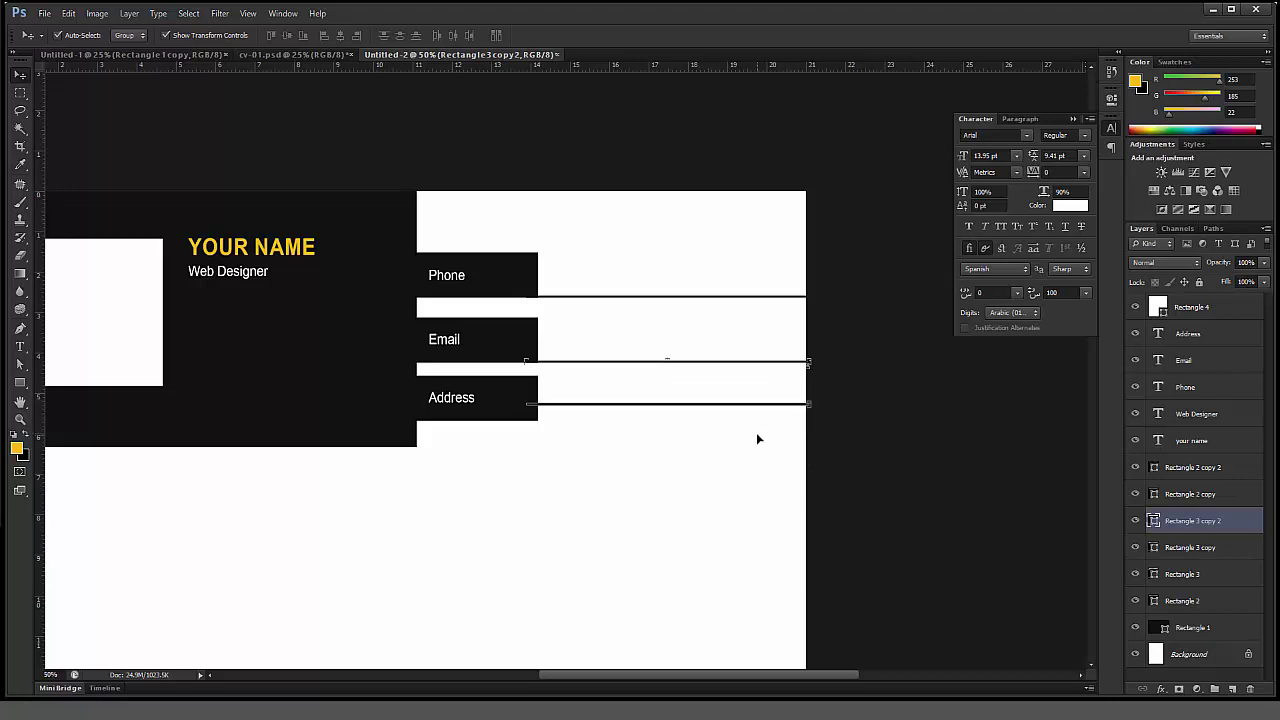
{"action": "left_click", "coordinate": [500, 393], "text": "shift"}
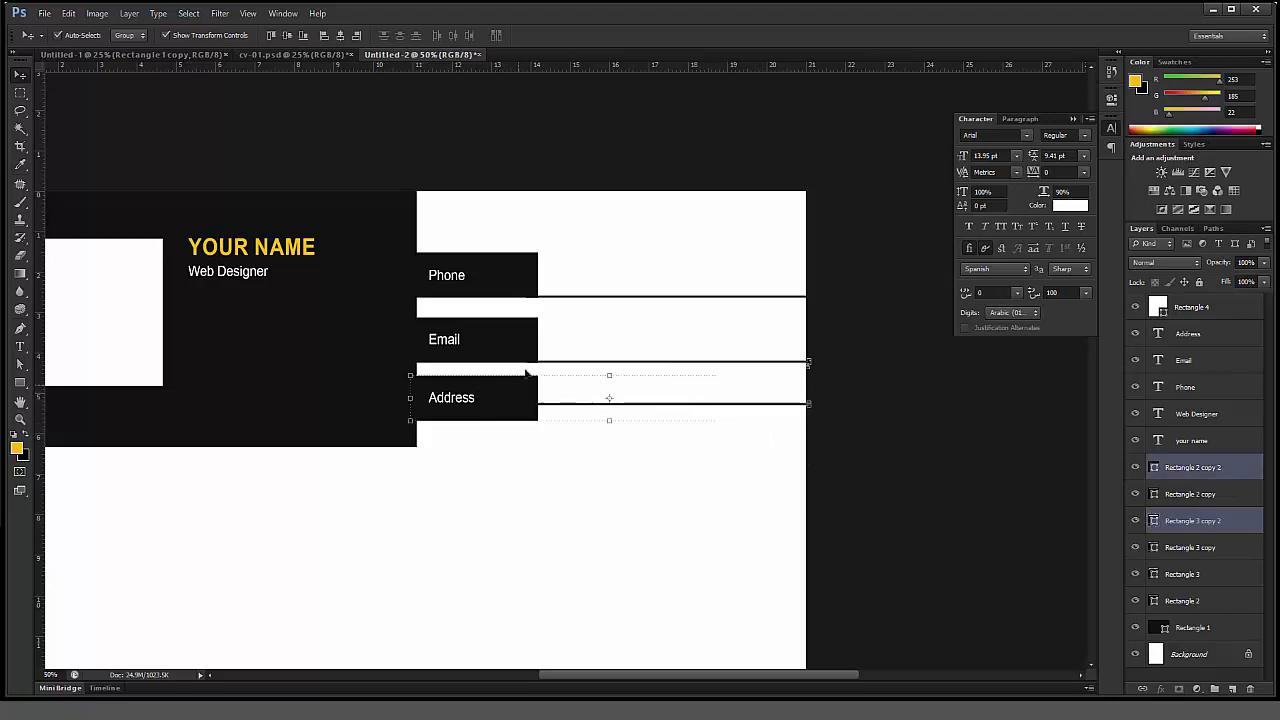
{"action": "left_click", "coordinate": [304, 37]}
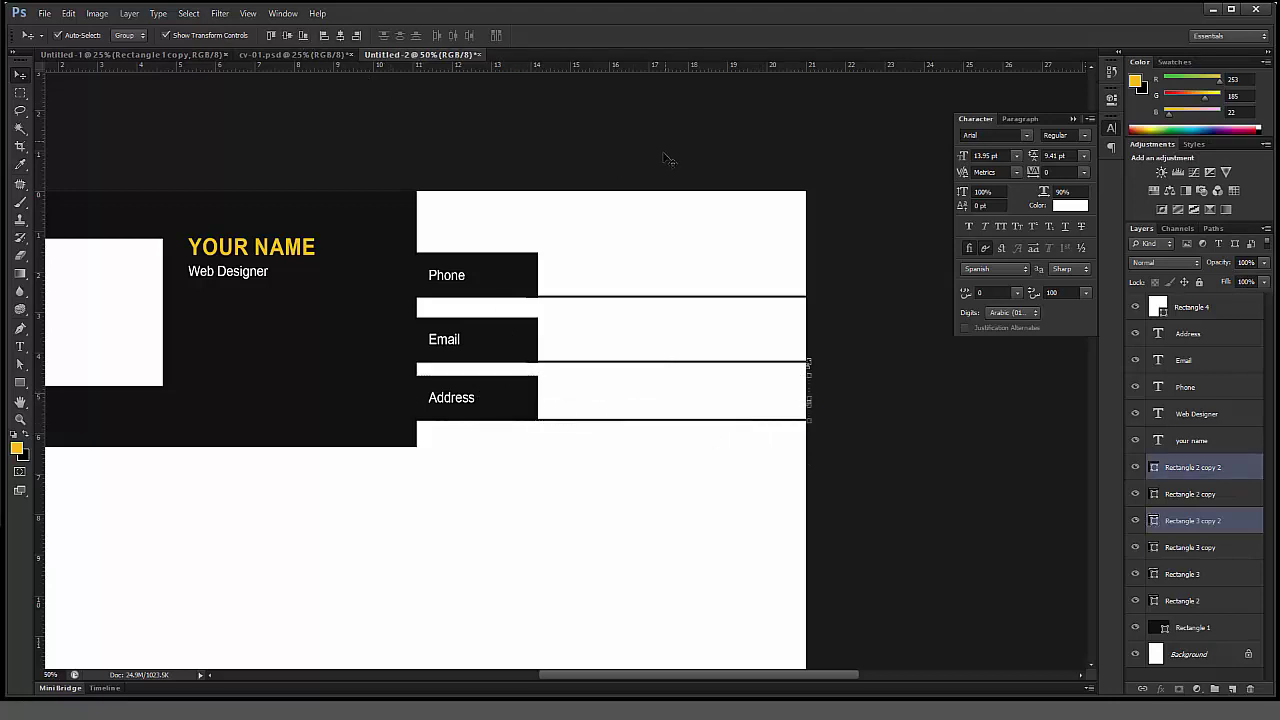
{"action": "left_click", "coordinate": [700, 242]}
{"action": "key", "text": "ctrl+minus"}
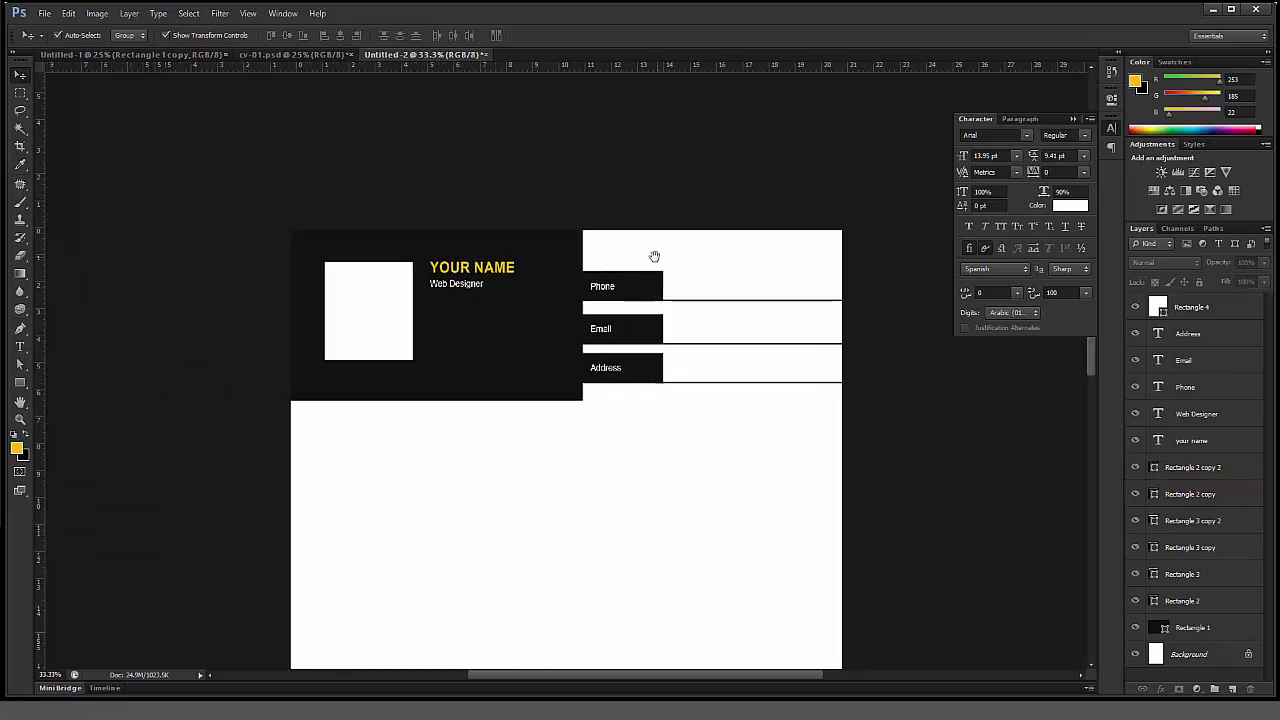
{"action": "left_click", "coordinate": [645, 288]}
Step: Fill the Address box with the yellow sampled from YOUR NAME
{"action": "left_click", "coordinate": [1155, 494], "text": "ctrl"}
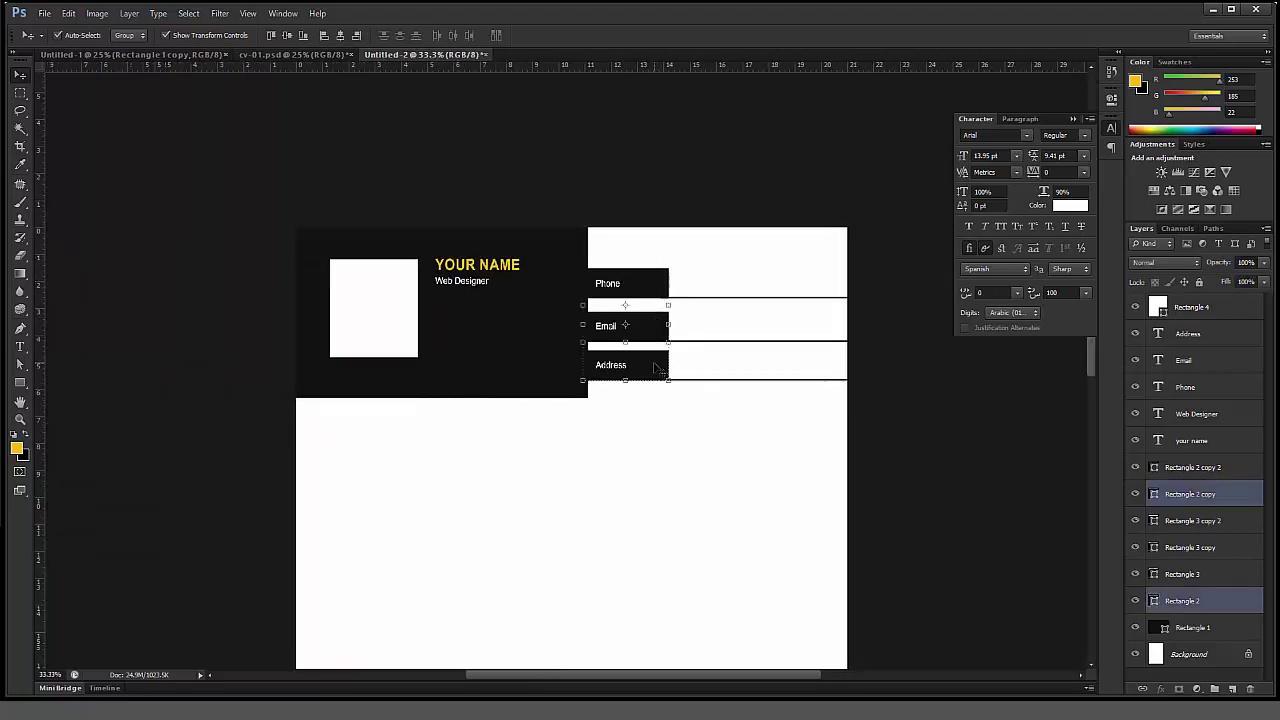
{"action": "left_click", "coordinate": [1156, 468], "text": "ctrl"}
{"action": "double_click", "coordinate": [1155, 468]}
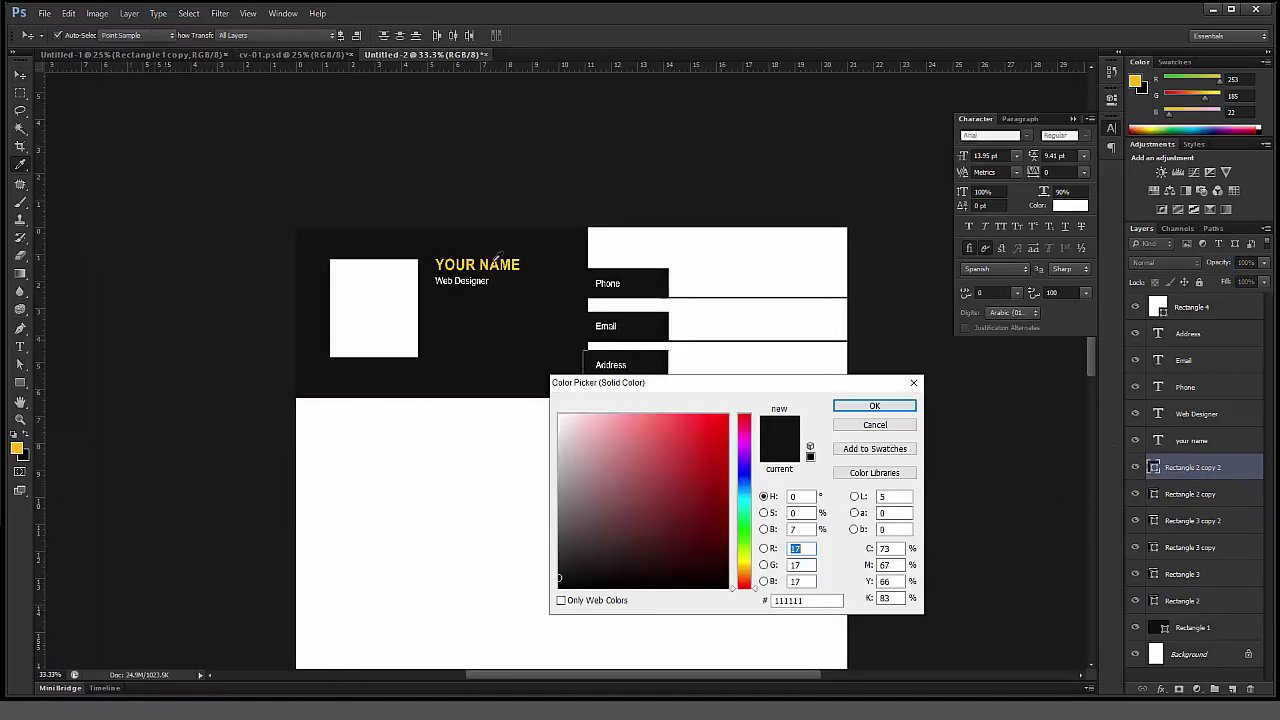
{"action": "left_click", "coordinate": [501, 262]}
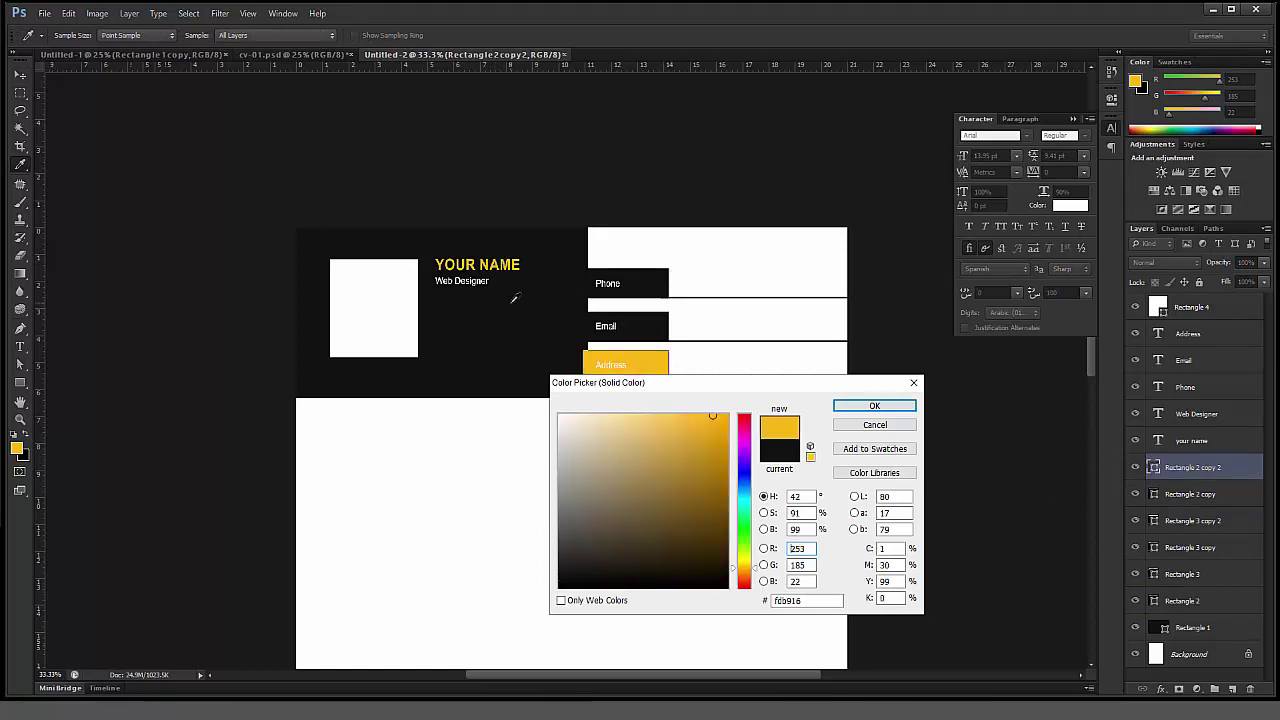
{"action": "left_click", "coordinate": [862, 407]}
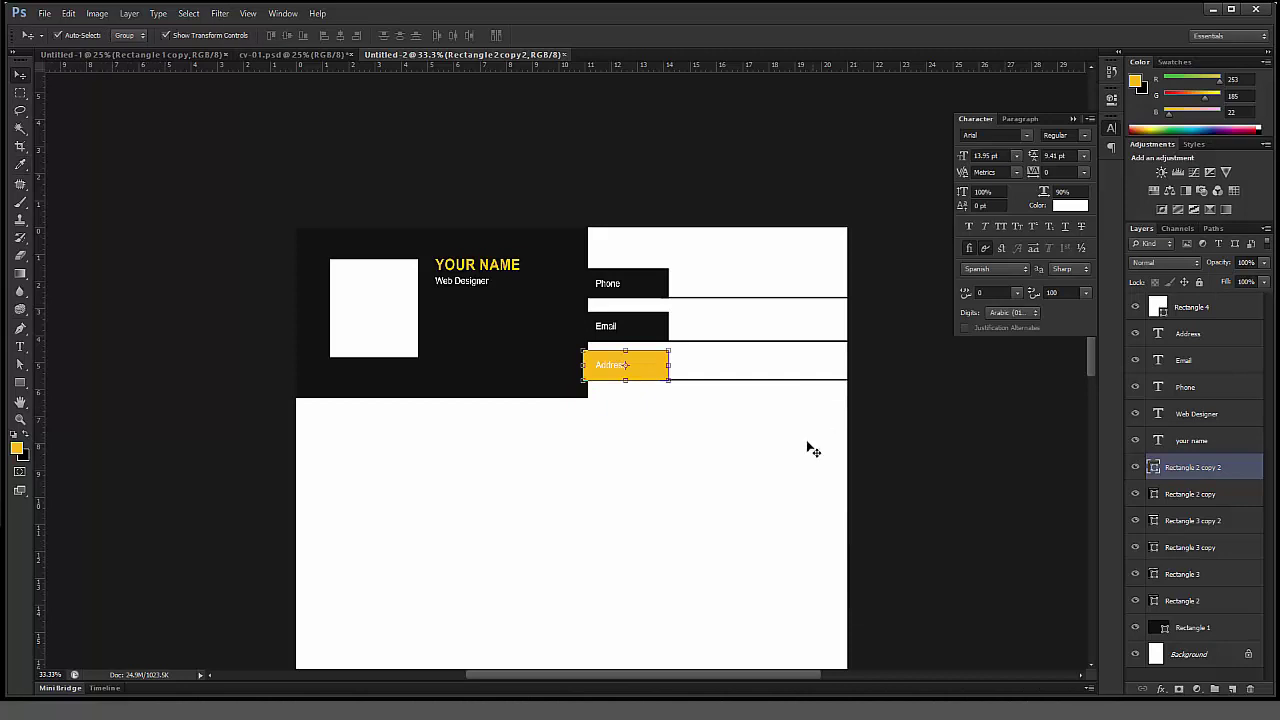
{"action": "left_click", "coordinate": [801, 449]}
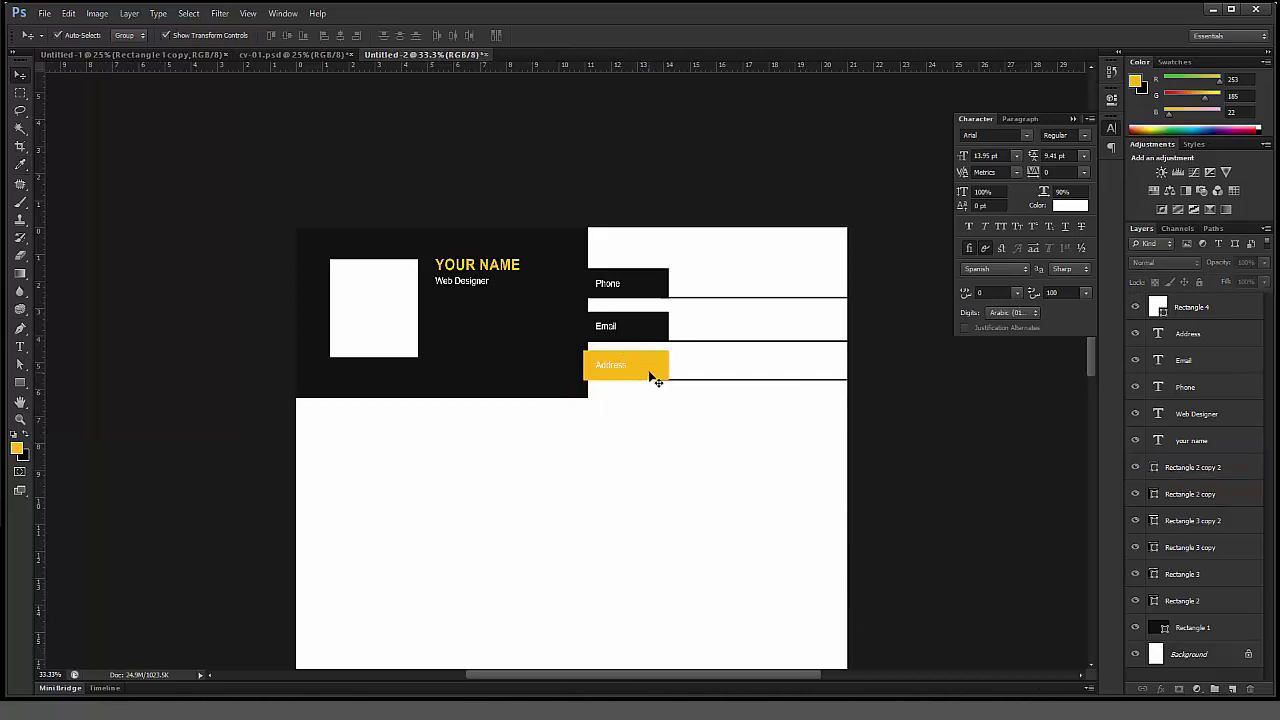
Step: Fill the Email box with the same yellow
{"action": "left_click", "coordinate": [655, 380]}
{"action": "left_click", "coordinate": [664, 336]}
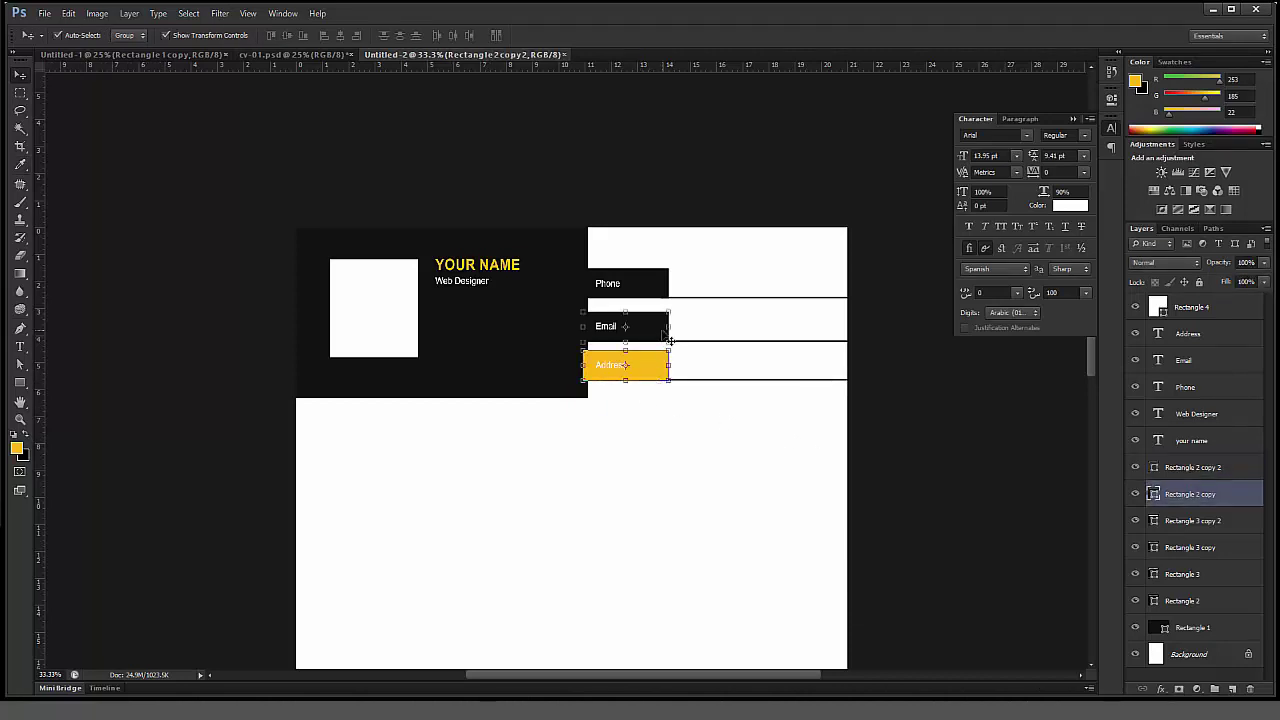
{"action": "double_click", "coordinate": [1154, 494]}
{"action": "left_click", "coordinate": [664, 362]}
{"action": "left_click", "coordinate": [874, 406]}
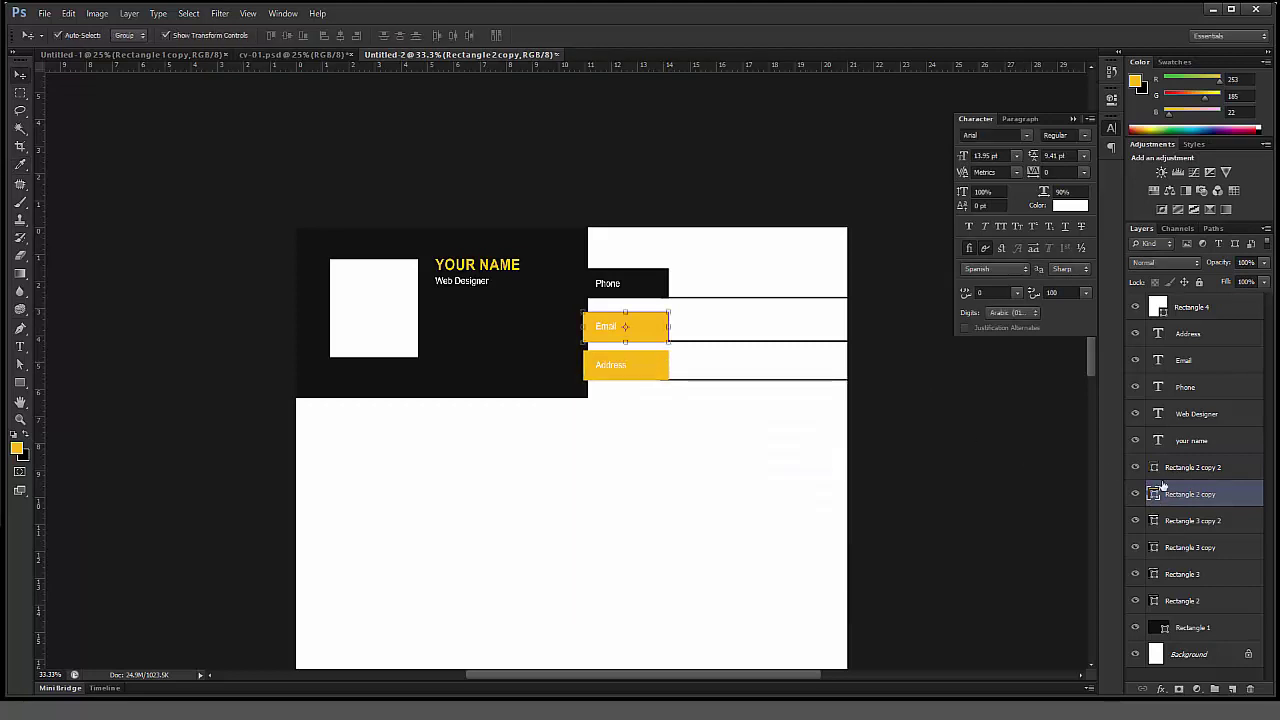
Step: Fill the Phone box with the matching yellow
{"action": "left_click", "coordinate": [665, 292]}
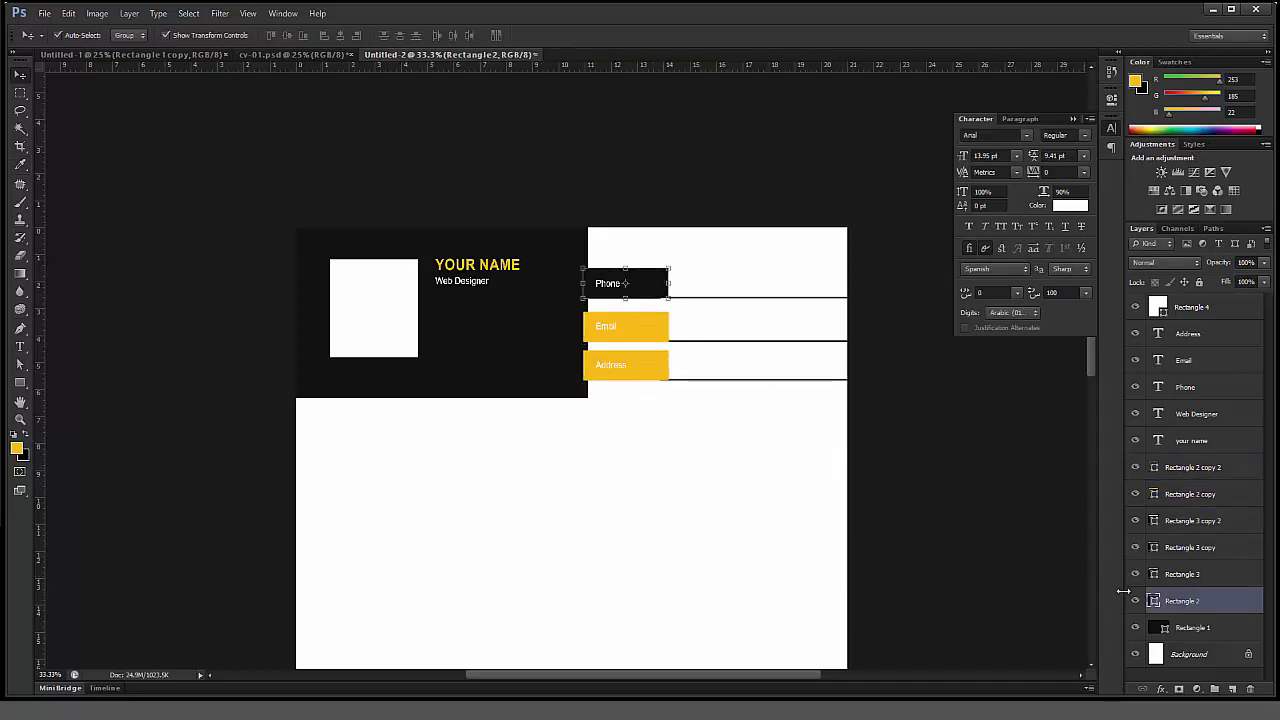
{"action": "double_click", "coordinate": [1154, 600]}
{"action": "left_click", "coordinate": [650, 328]}
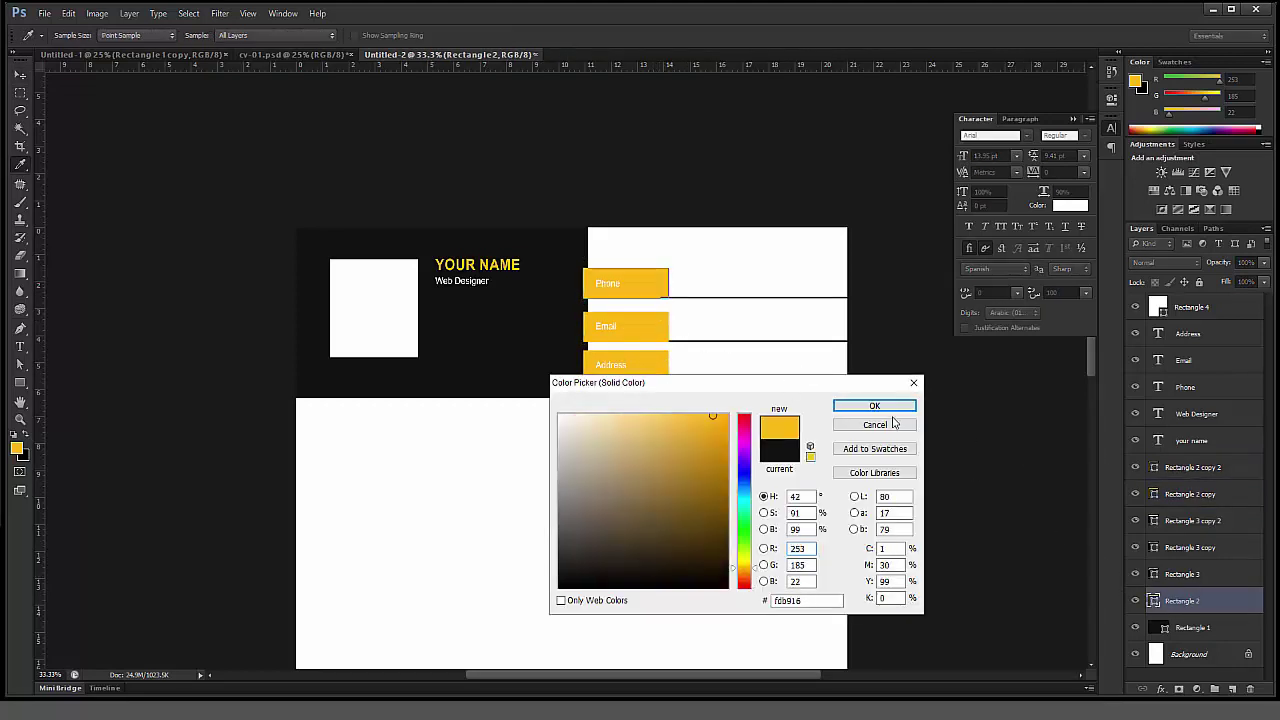
{"action": "left_click", "coordinate": [874, 406]}
{"action": "left_click", "coordinate": [797, 431]}
Step: Recolour the line under the Phone box with yellow sampled from the Phone box
{"action": "left_click_drag", "start_coordinate": [749, 297], "coordinate": [790, 307]}
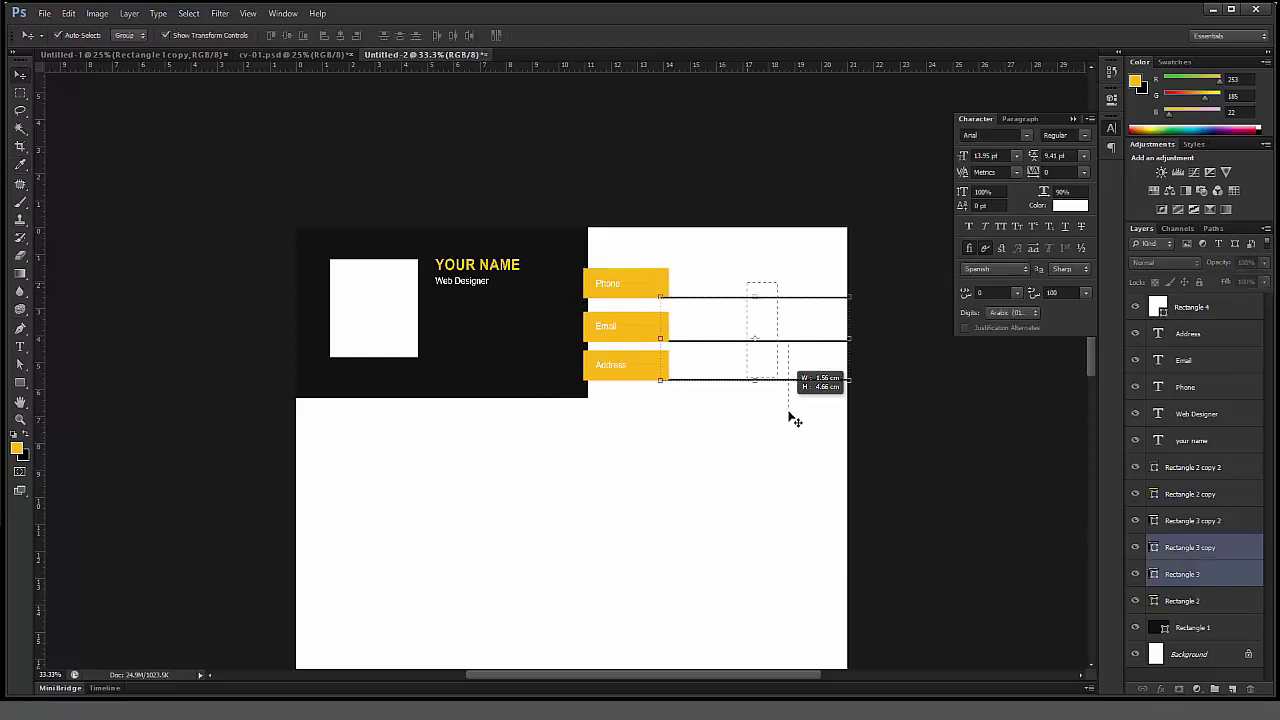
{"action": "left_click", "coordinate": [786, 298]}
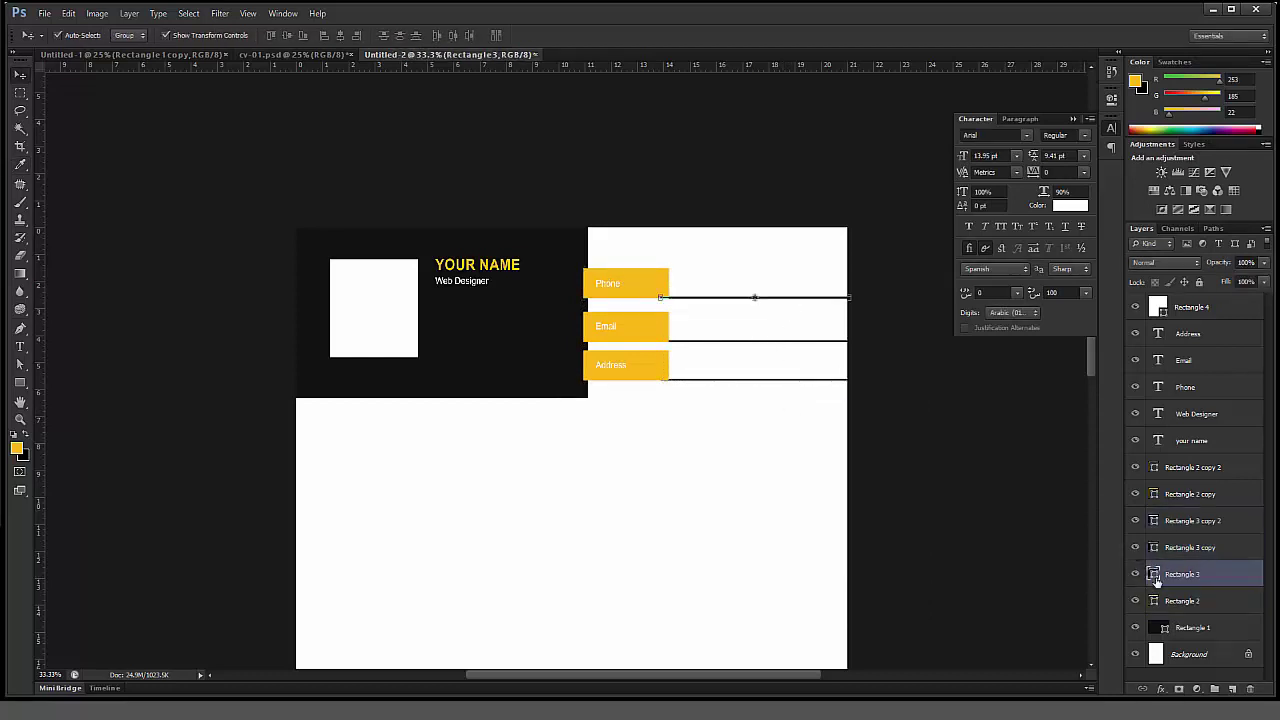
{"action": "double_click", "coordinate": [1225, 574]}
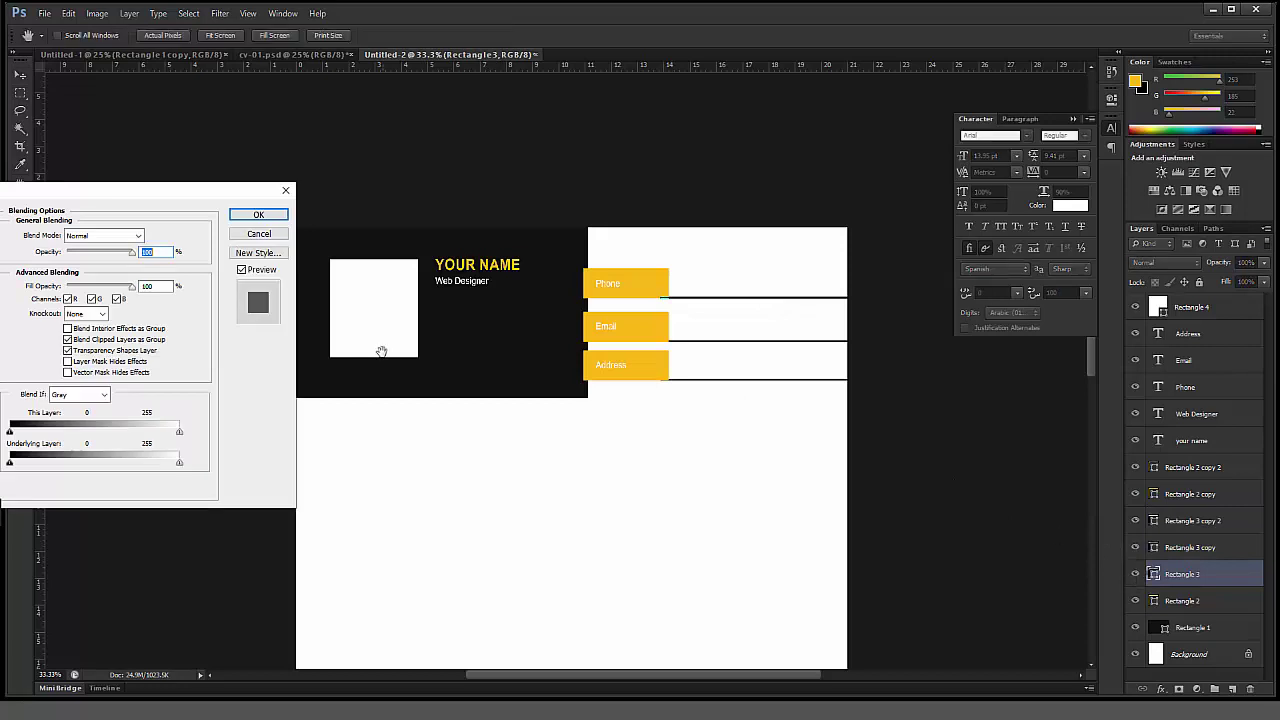
{"action": "left_click", "coordinate": [258, 215]}
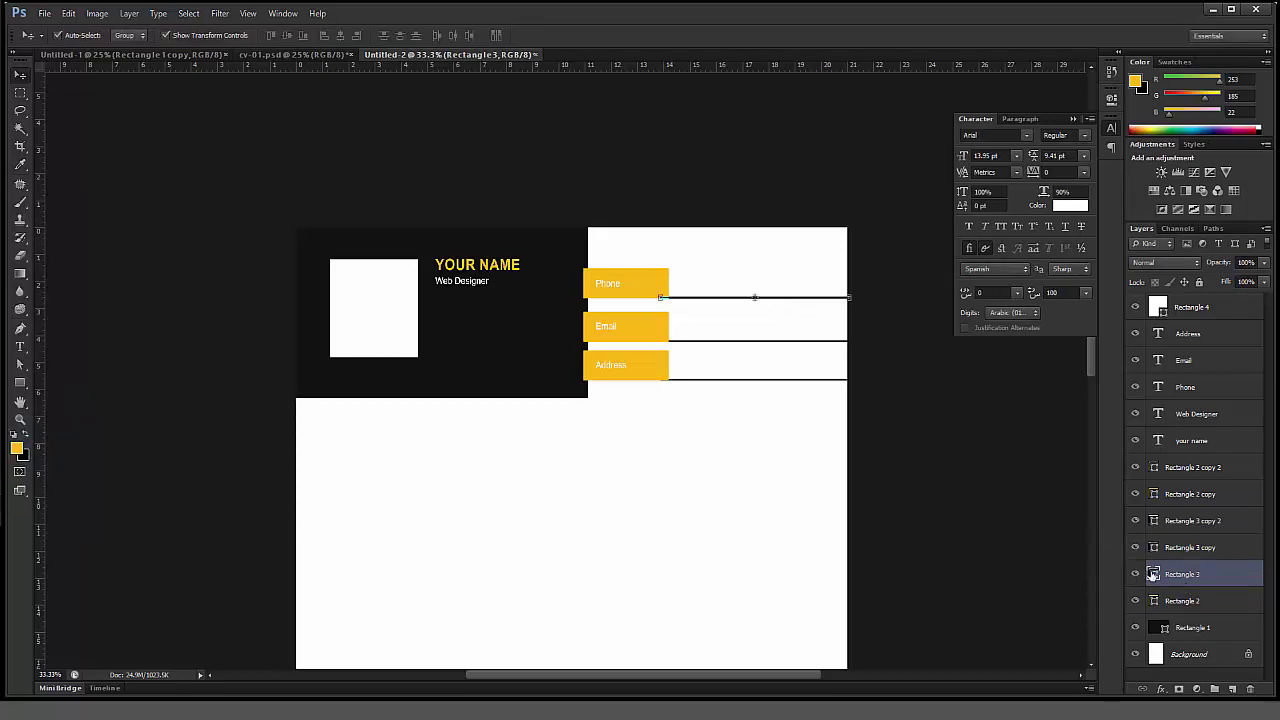
{"action": "double_click", "coordinate": [1153, 575]}
{"action": "left_click", "coordinate": [652, 283]}
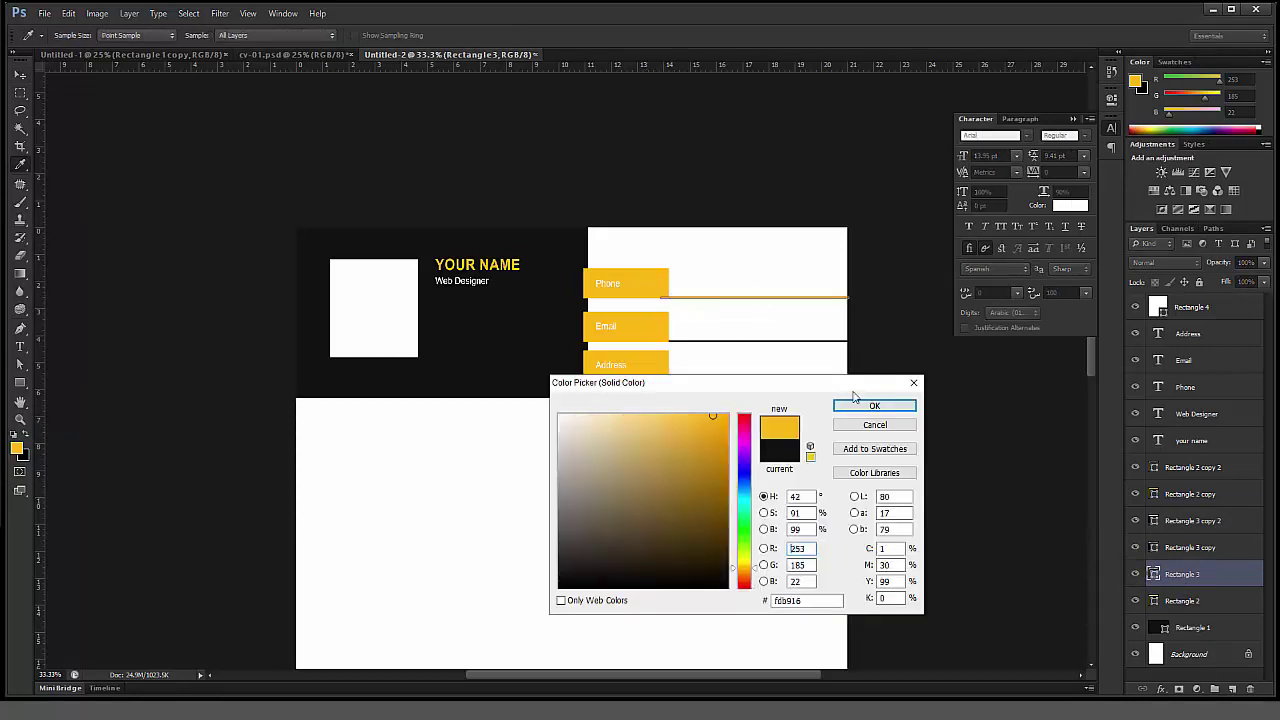
{"action": "left_click", "coordinate": [874, 406]}
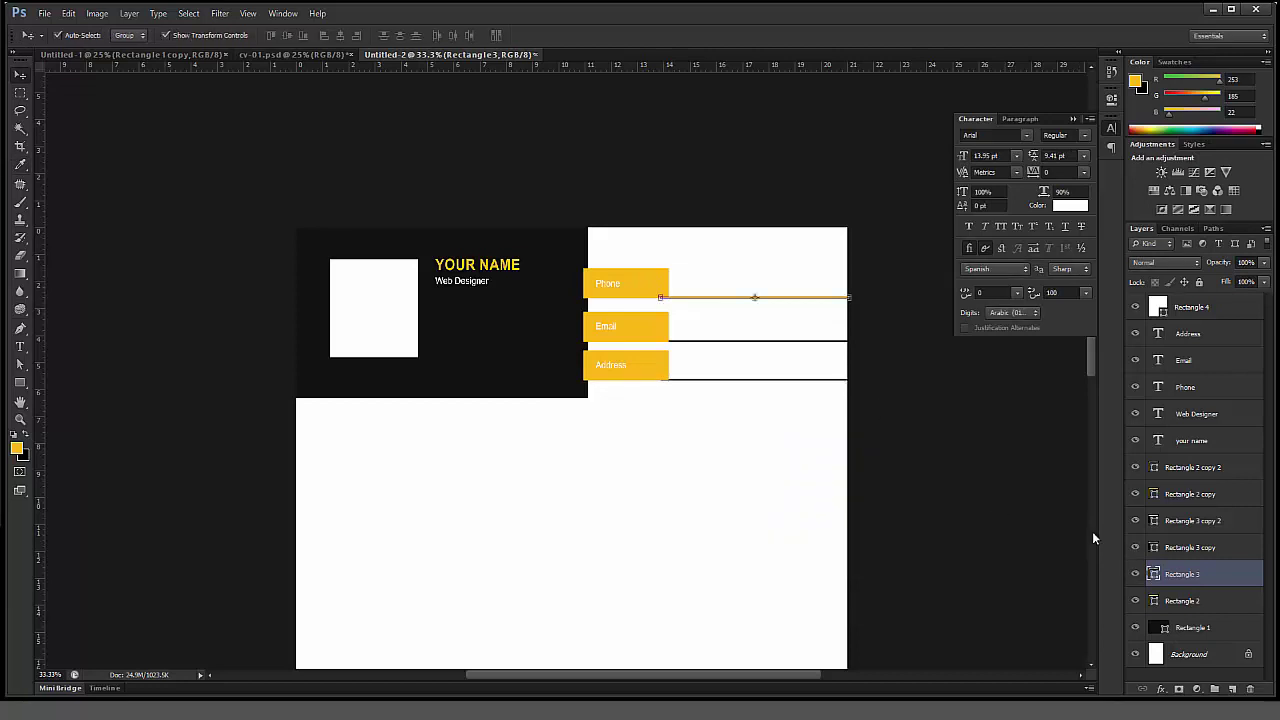
Step: Make the Email line the same yellow, and sample yellow for the Address line
{"action": "left_click", "coordinate": [842, 342]}
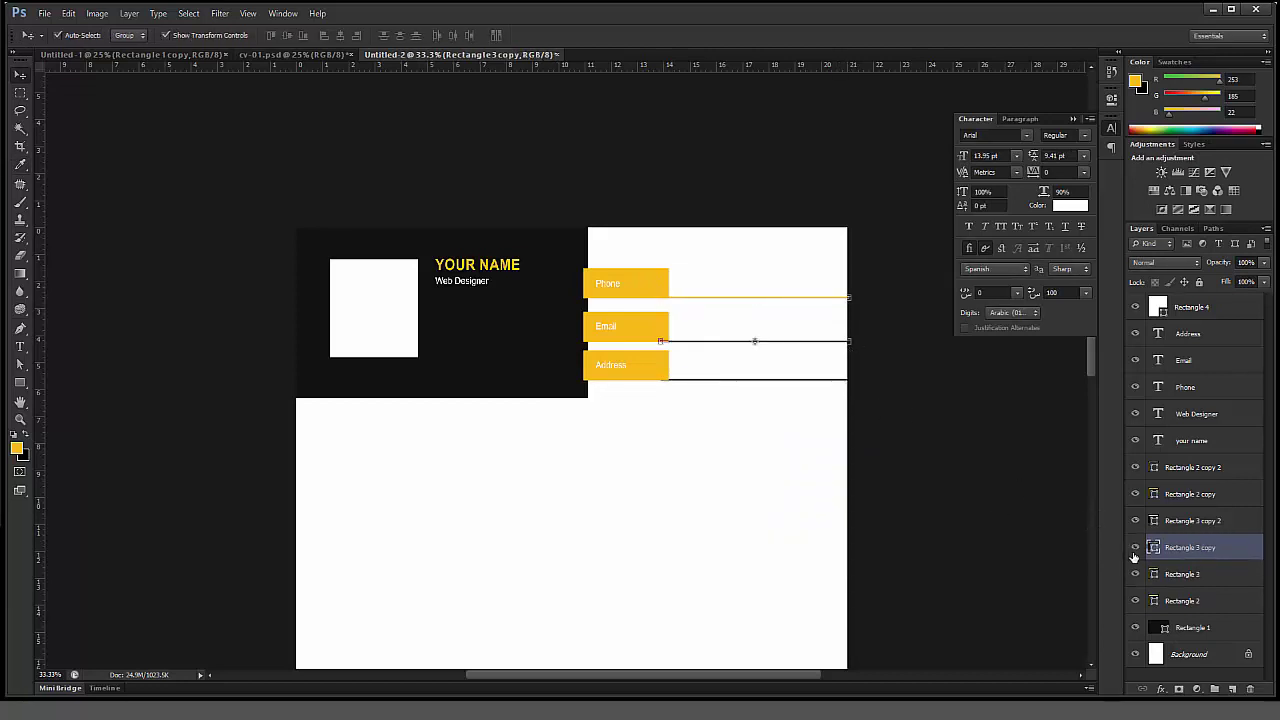
{"action": "double_click", "coordinate": [1153, 548]}
{"action": "left_click", "coordinate": [645, 283]}
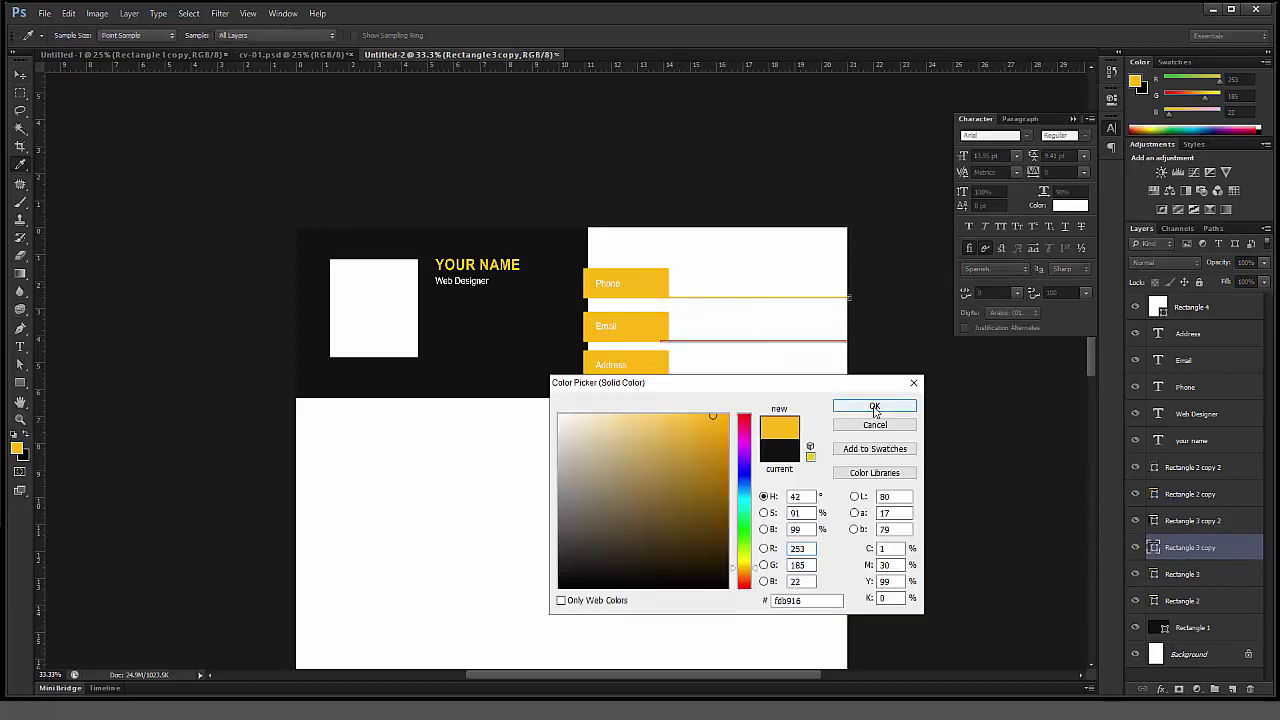
{"action": "left_click", "coordinate": [874, 406]}
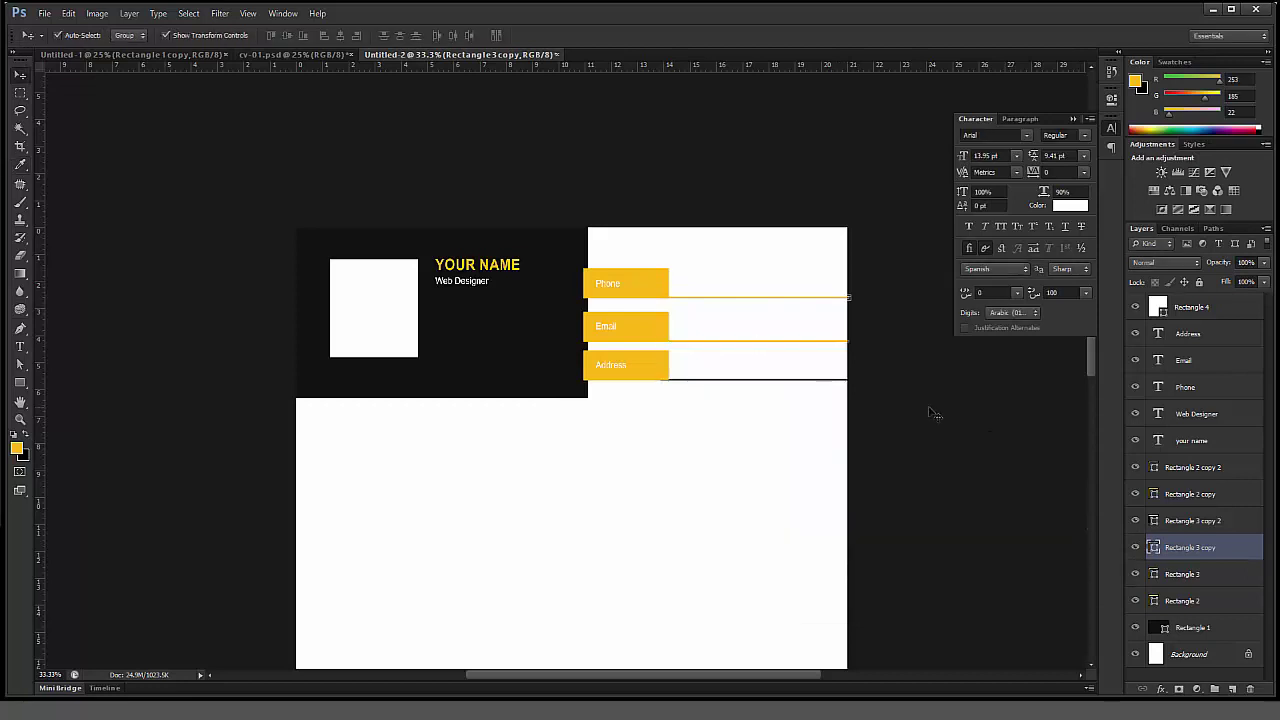
{"action": "left_click", "coordinate": [806, 381]}
{"action": "double_click", "coordinate": [1154, 522]}
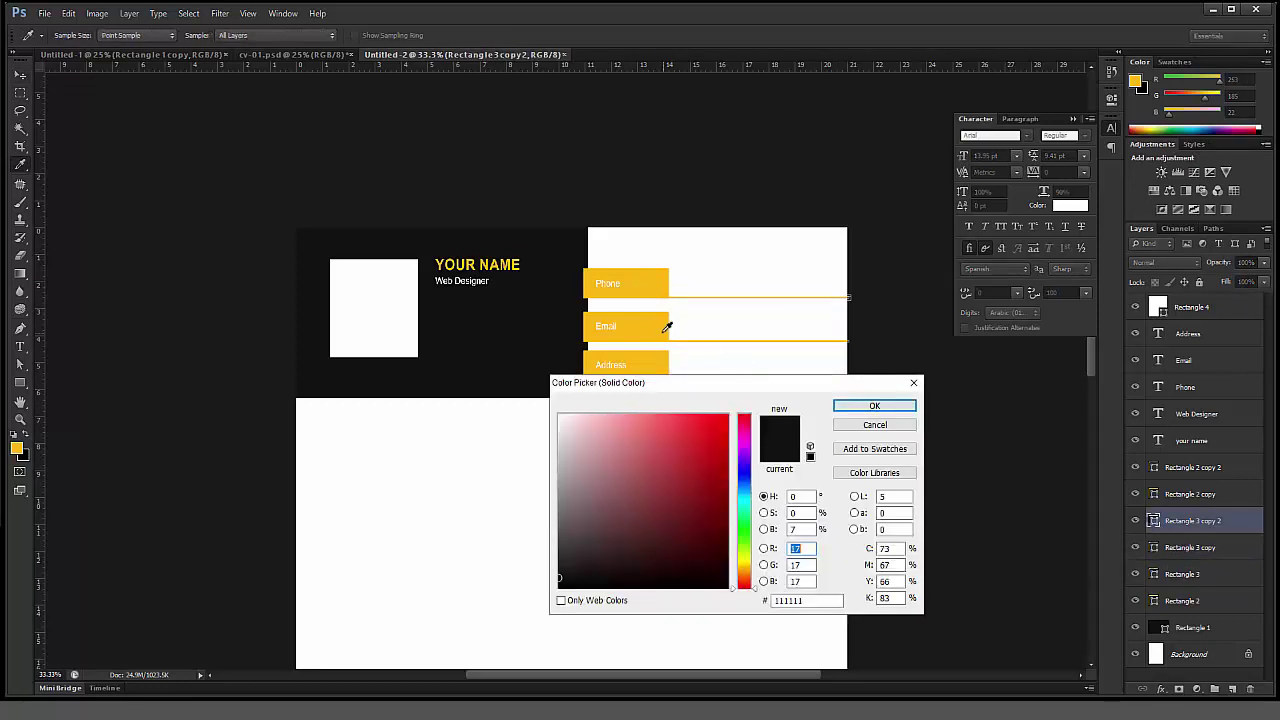
{"action": "left_click", "coordinate": [663, 328]}
Step: Finish the yellow Address line and set the Phone, Email and Address labels to black #000000
{"action": "left_click", "coordinate": [874, 406]}
{"action": "left_click", "coordinate": [612, 290]}
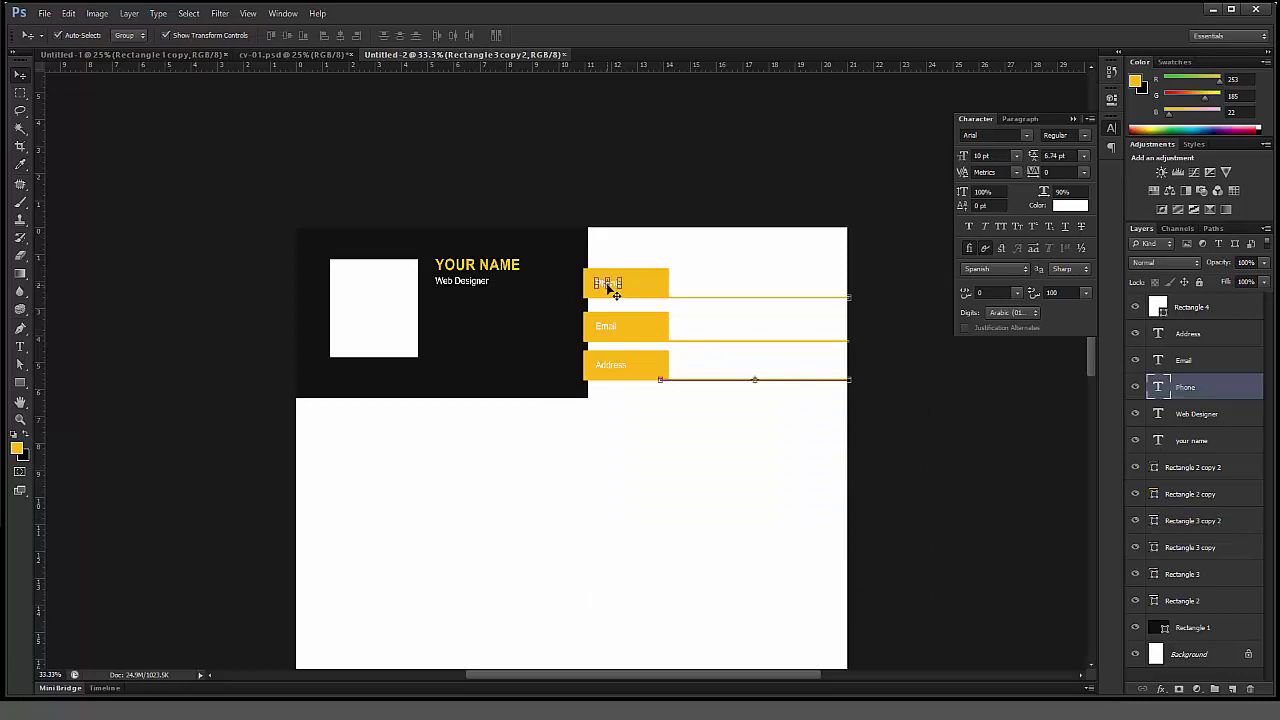
{"action": "left_click", "coordinate": [612, 330], "text": "shift"}
{"action": "left_click", "coordinate": [618, 368], "text": "shift"}
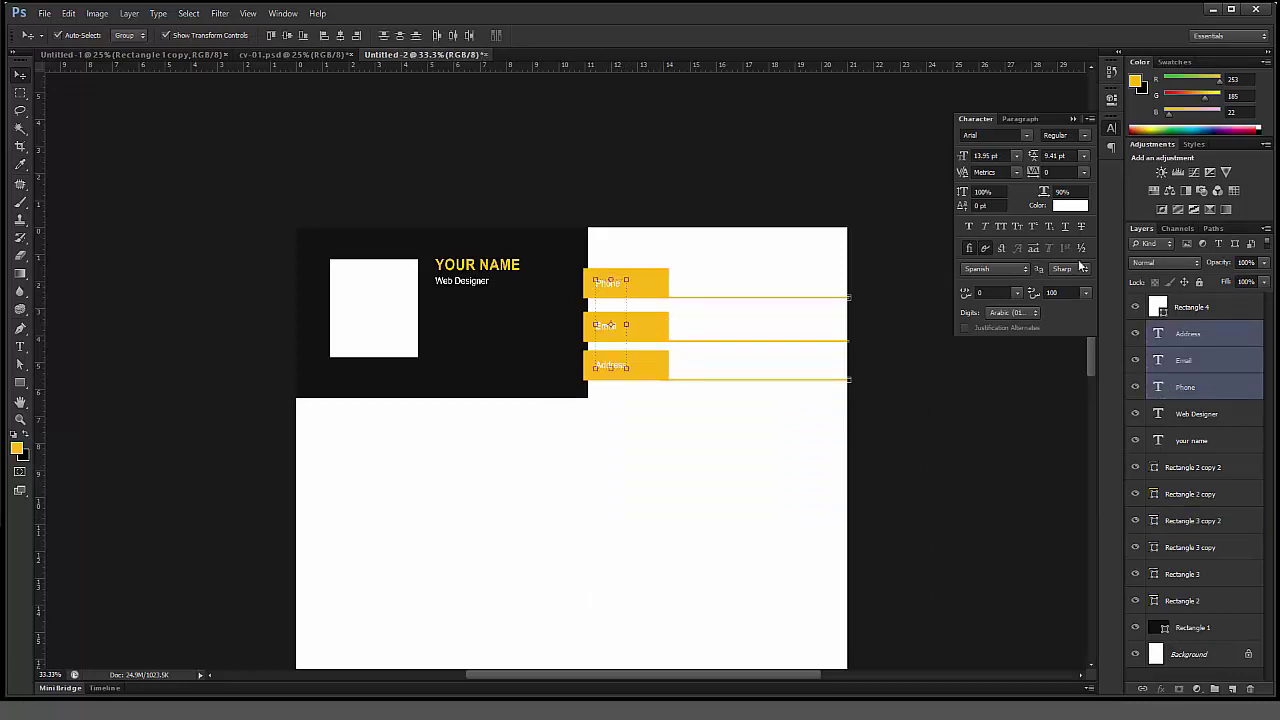
{"action": "left_click", "coordinate": [1070, 207]}
{"action": "left_click", "coordinate": [558, 596]}
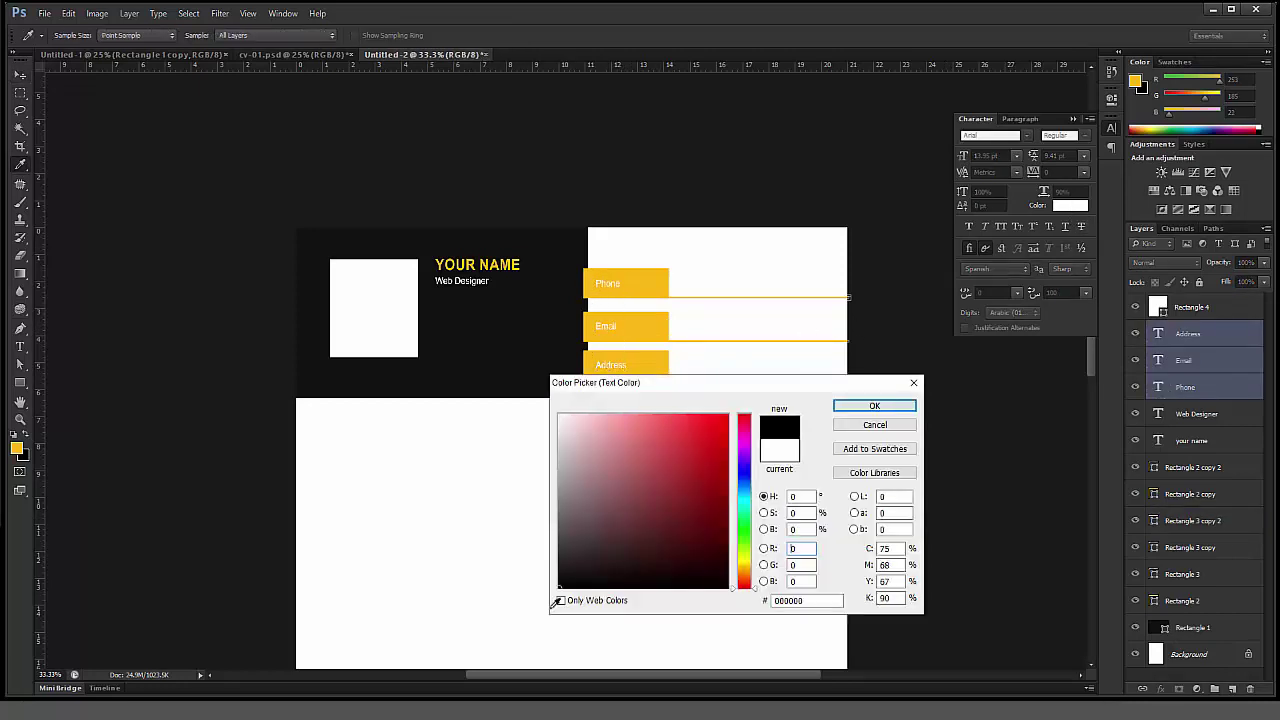
{"action": "left_click", "coordinate": [870, 406]}
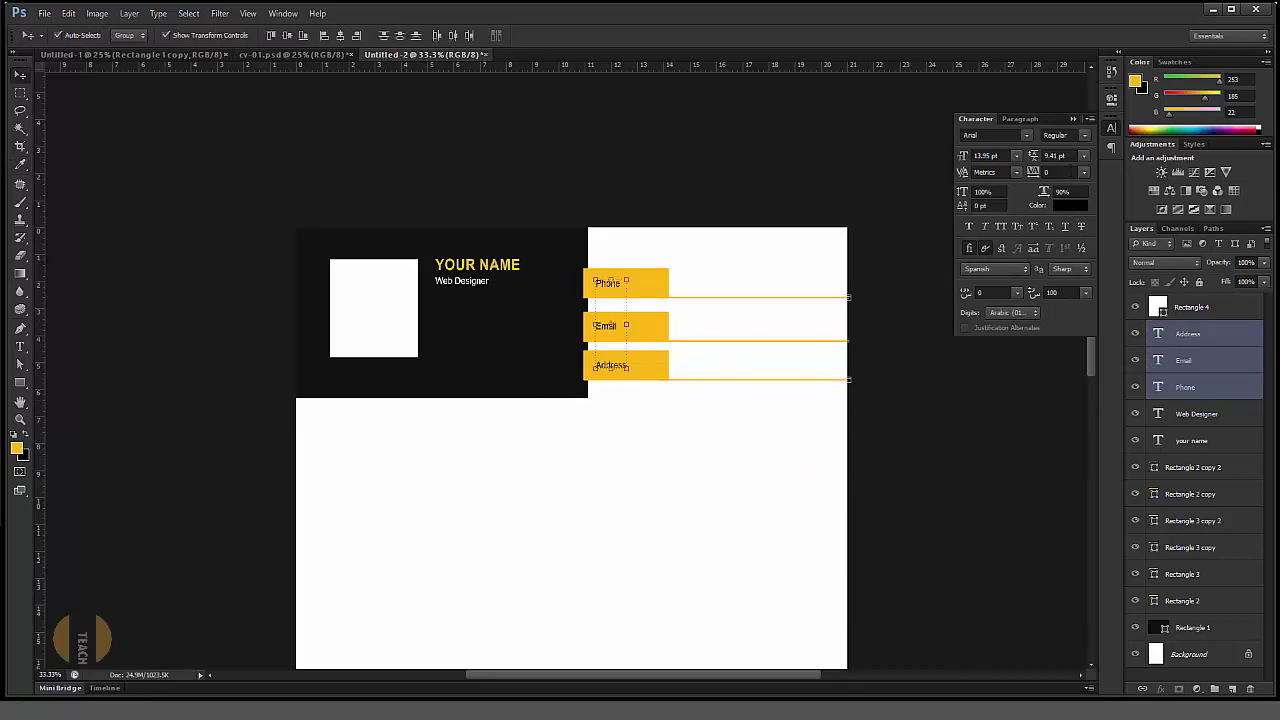
Step: Set the three contact labels' font style to Bold
{"action": "left_click", "coordinate": [1070, 135]}
{"action": "left_click", "coordinate": [1055, 175]}
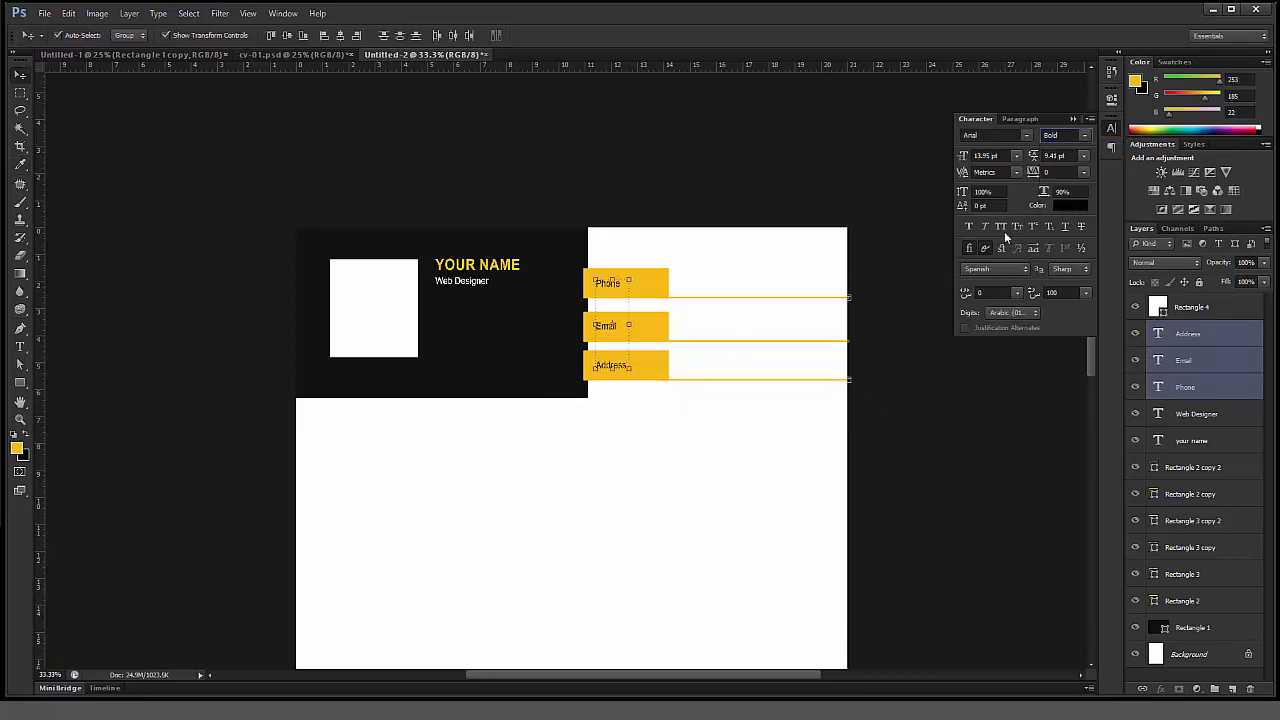
{"action": "left_click", "coordinate": [700, 420]}
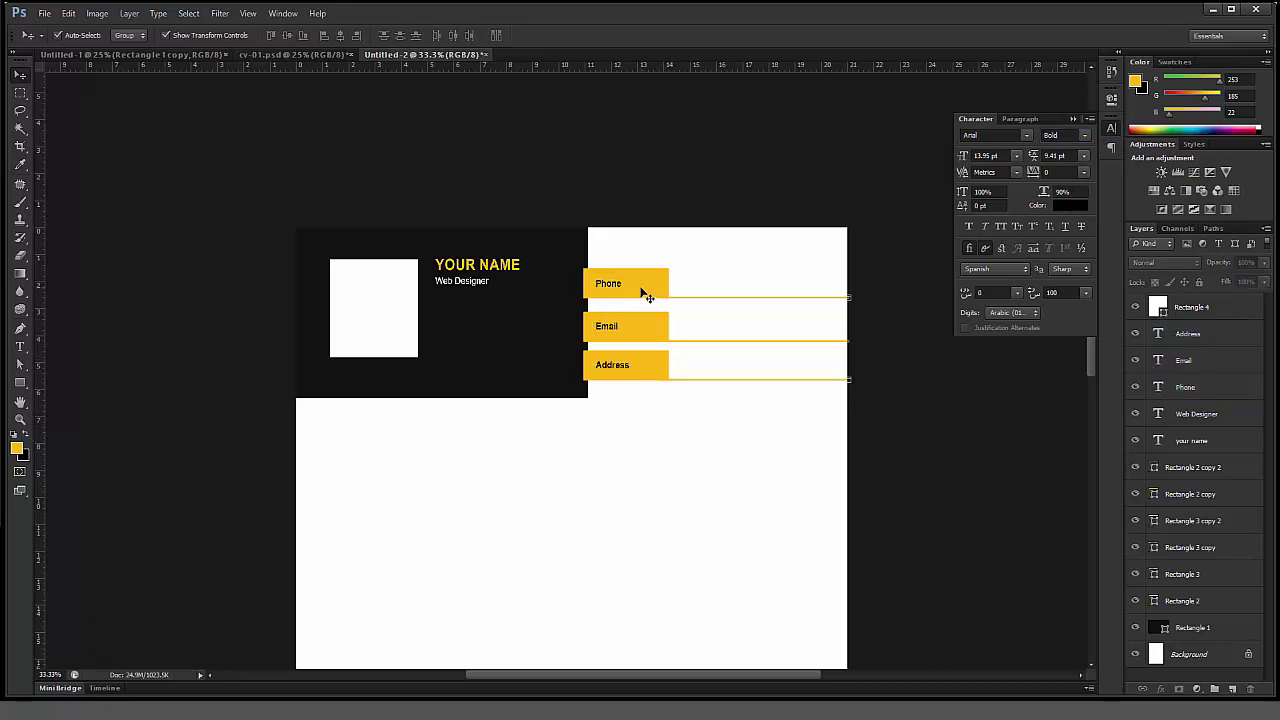
{"action": "left_click", "coordinate": [648, 296]}
Step: Move the Phone, Email and Address yellow box layers behind the black header layer
{"action": "left_click", "coordinate": [641, 326], "text": "shift"}
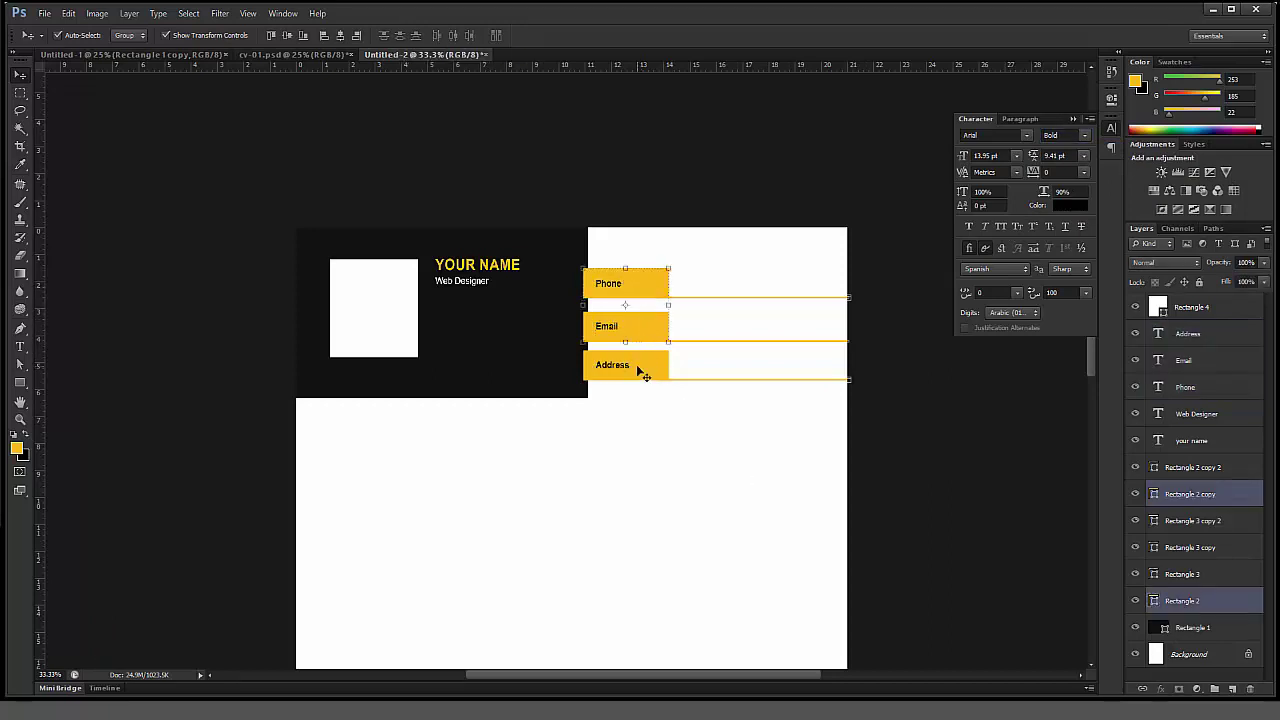
{"action": "left_click", "coordinate": [645, 376], "text": "shift"}
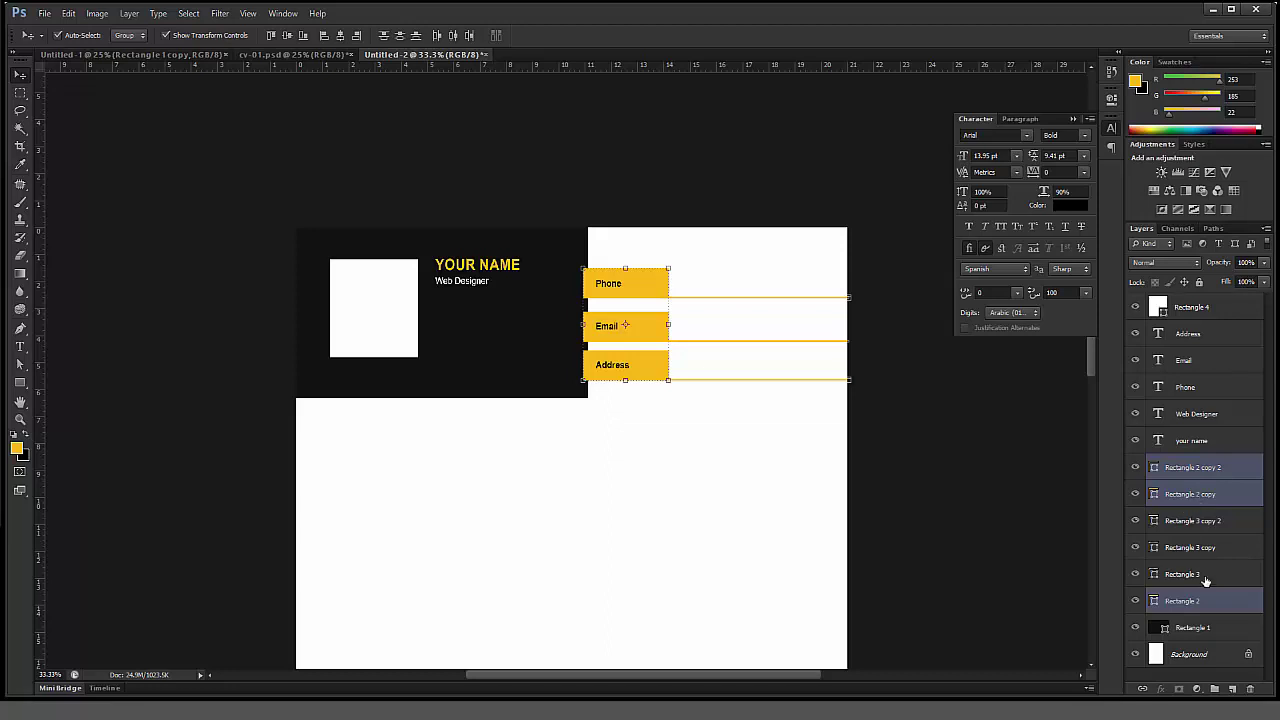
{"action": "left_click", "coordinate": [1185, 628]}
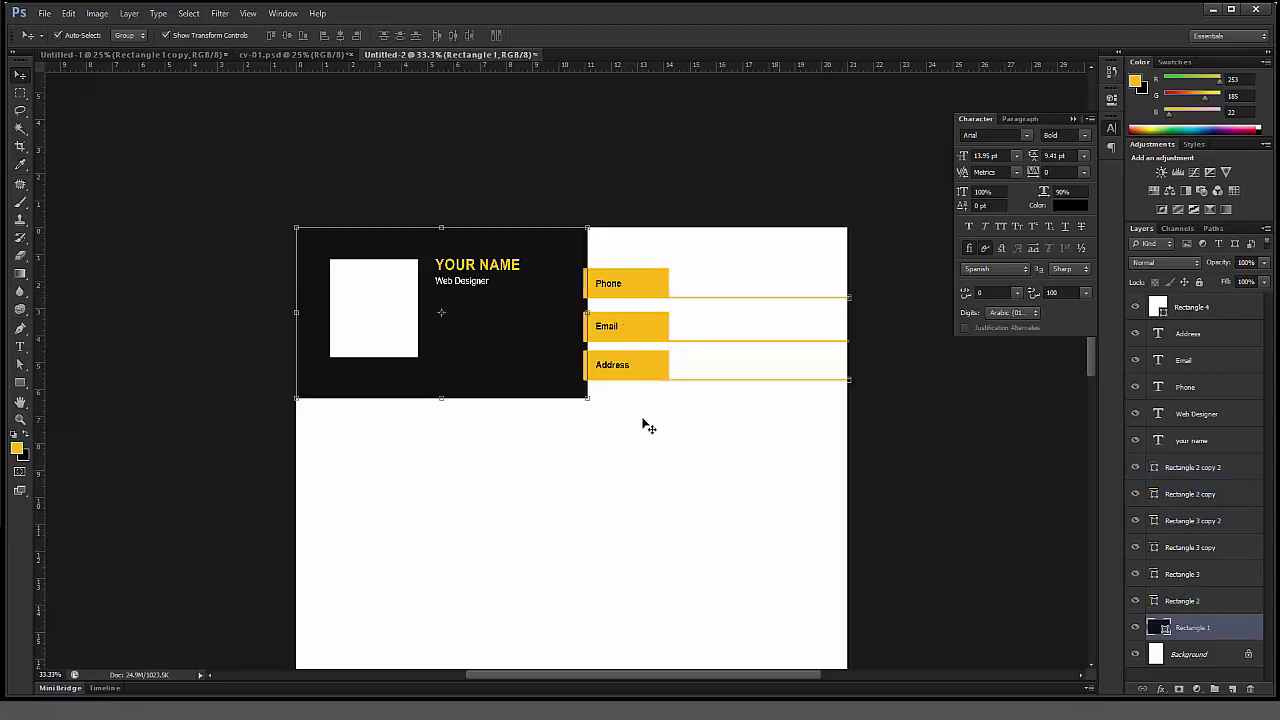
{"action": "left_click", "coordinate": [660, 293]}
{"action": "left_click", "coordinate": [640, 326], "text": "shift"}
{"action": "left_click", "coordinate": [652, 366], "text": "shift"}
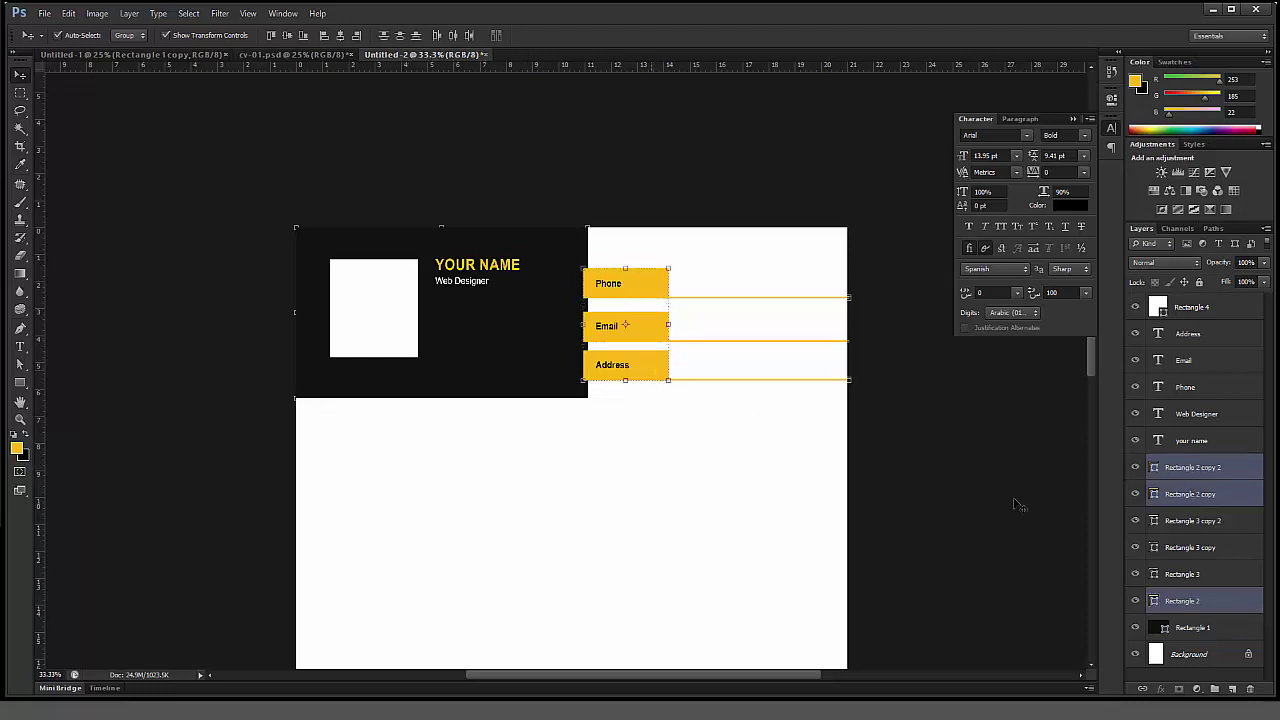
{"action": "left_click_drag", "start_coordinate": [1180, 474], "coordinate": [1187, 642]}
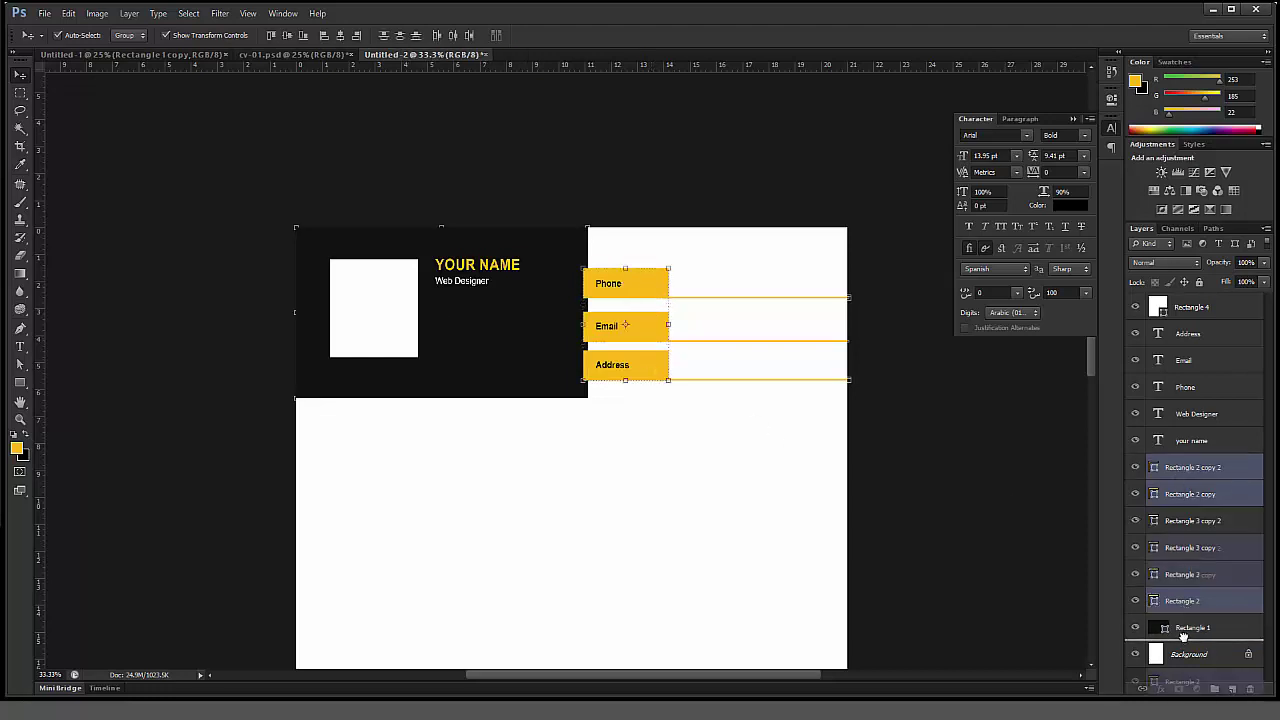
{"action": "left_click", "coordinate": [660, 418]}
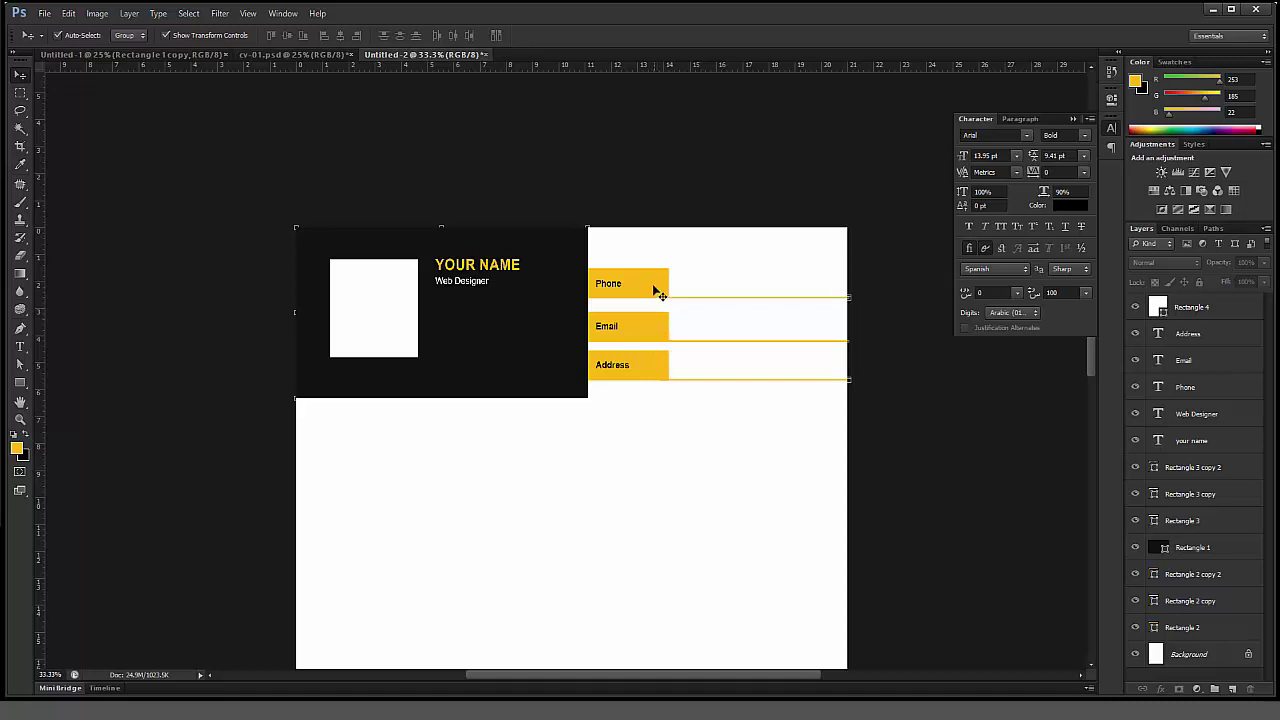
Step: Nudge the Phone, Email and Address labels two steps right within their bars
{"action": "left_click", "coordinate": [612, 288]}
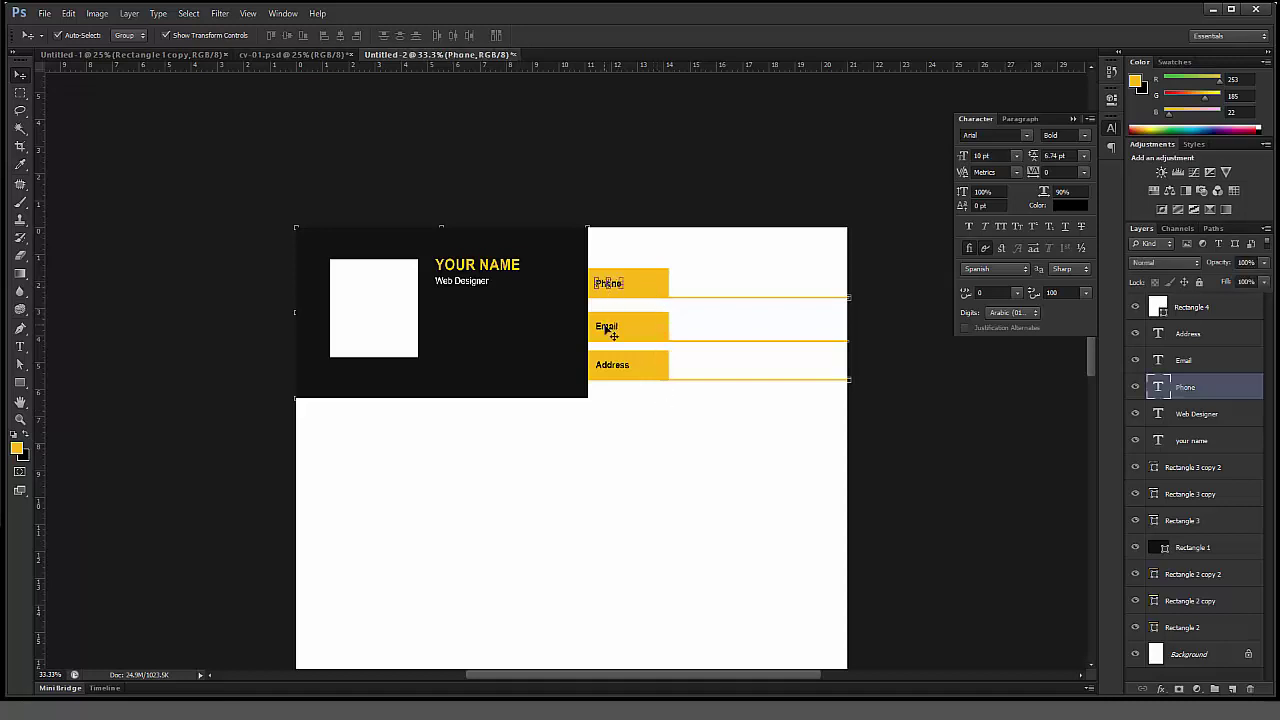
{"action": "left_click", "coordinate": [608, 330], "text": "shift"}
{"action": "left_click", "coordinate": [613, 366], "text": "shift"}
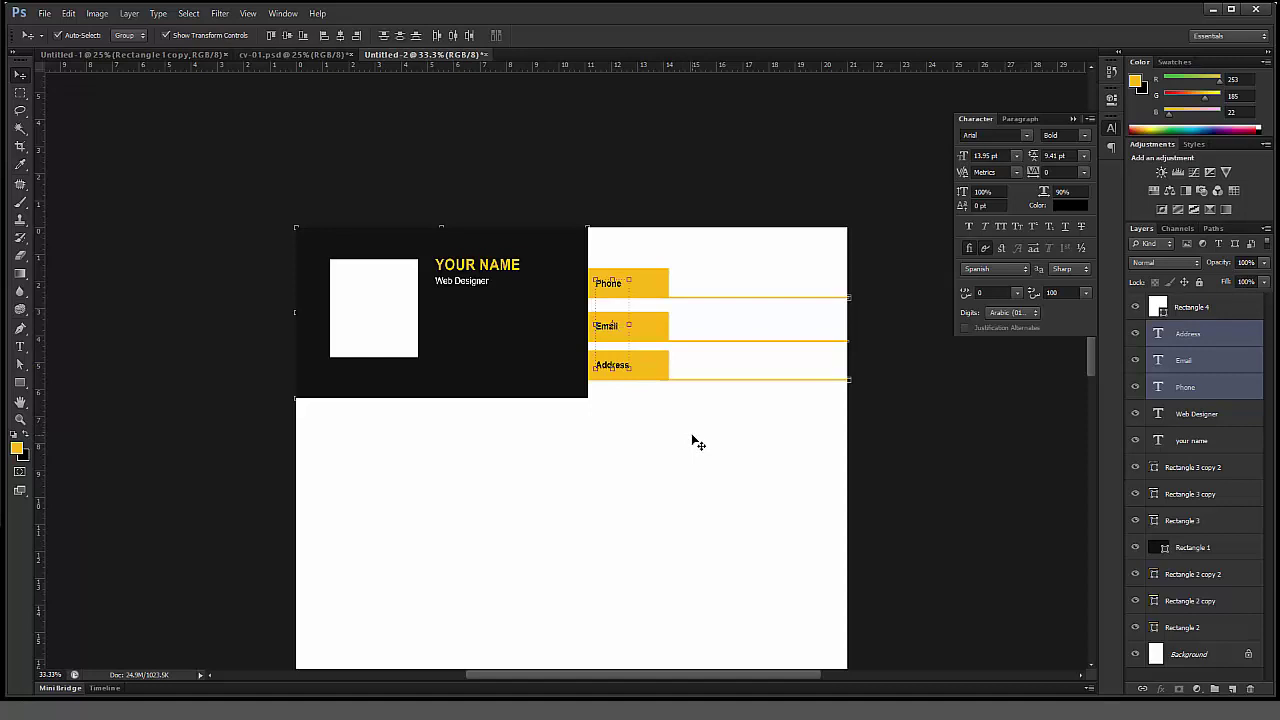
{"action": "key", "text": "Right"}
{"action": "key", "text": "Right"}
{"action": "key", "text": "Right"}
{"action": "key", "text": "Right"}
{"action": "key", "text": "Right"}
{"action": "key", "text": "Right"}
{"action": "key", "text": "Right"}
{"action": "key", "text": "Right"}
{"action": "key", "text": "Right"}
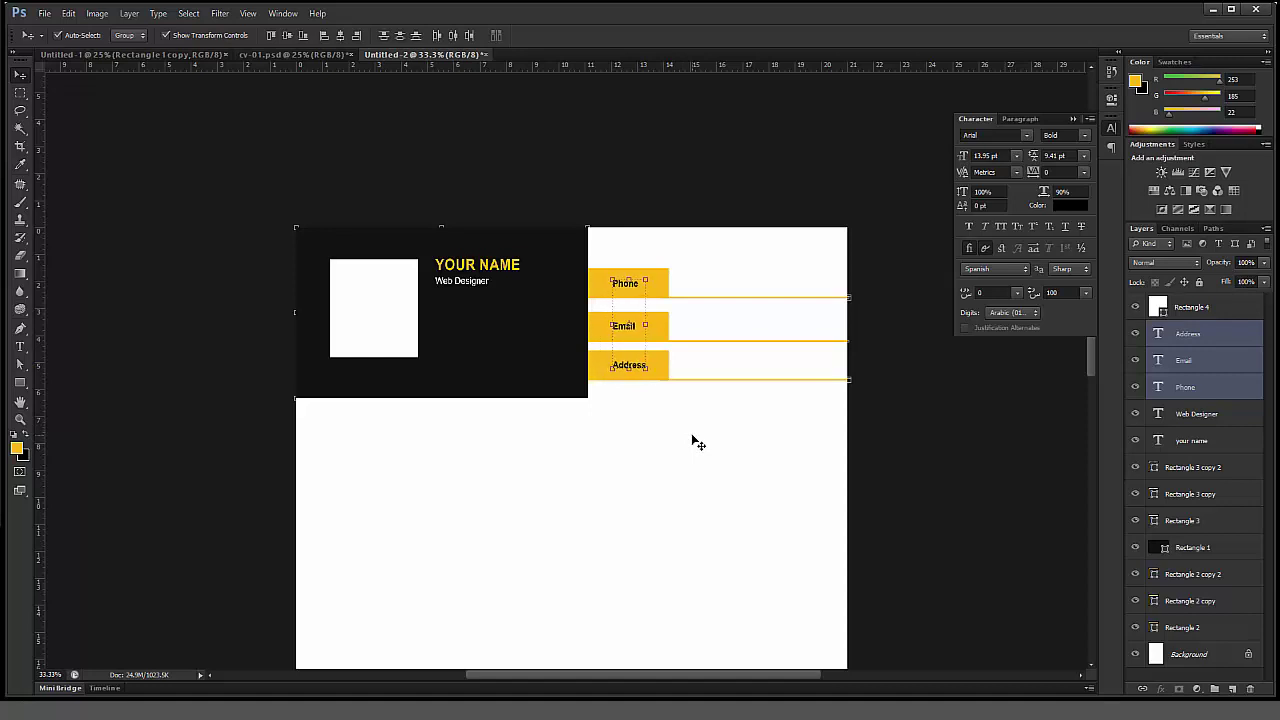
{"action": "key", "text": "Right"}
{"action": "key", "text": "Right"}
{"action": "key", "text": "Right"}
{"action": "key", "text": "Right"}
{"action": "key", "text": "Right"}
{"action": "key", "text": "Right"}
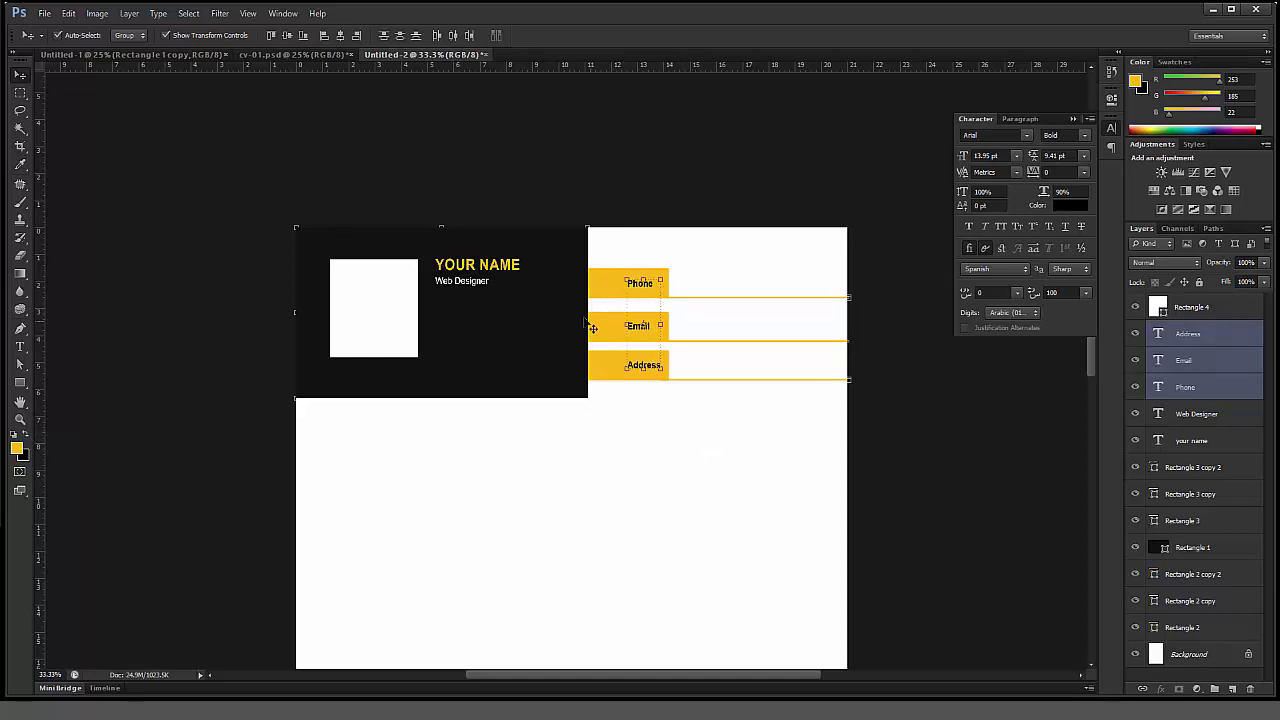
Step: Widen the black header rightward until it meets the yellow bars
{"action": "left_click", "coordinate": [592, 328]}
{"action": "left_click_drag", "start_coordinate": [588, 313], "coordinate": [610, 313]}
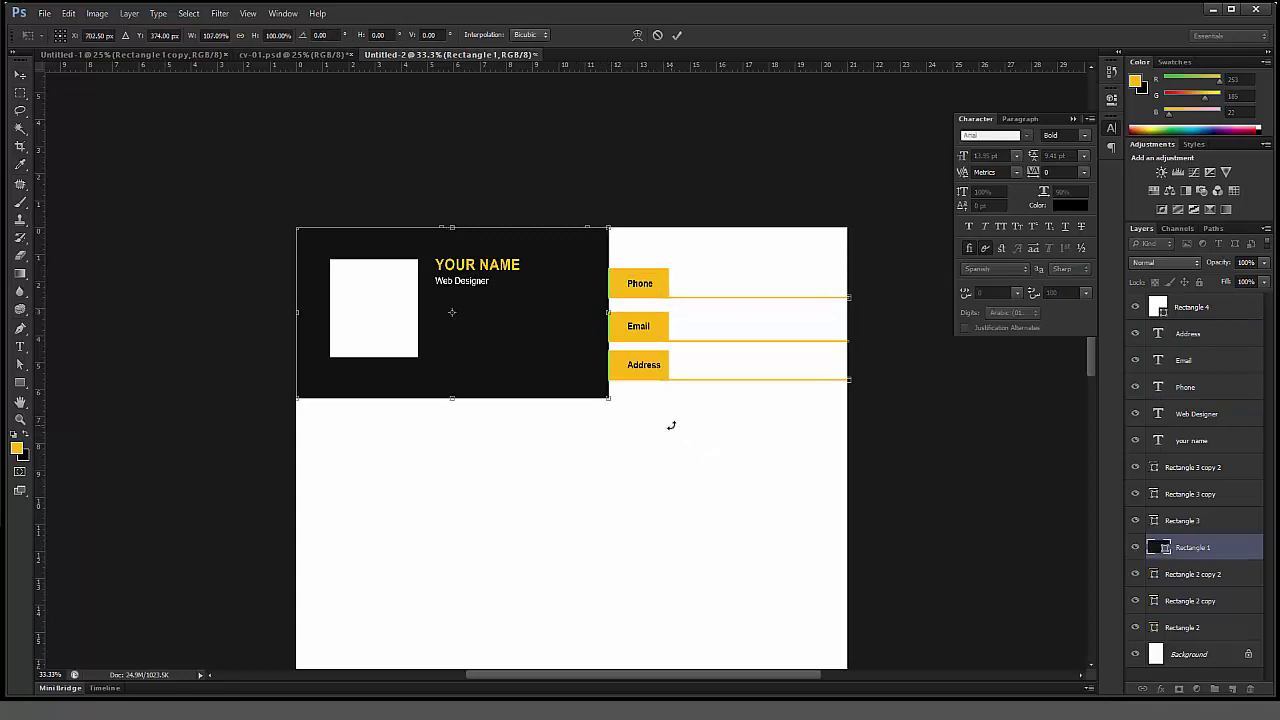
{"action": "key", "text": "Return"}
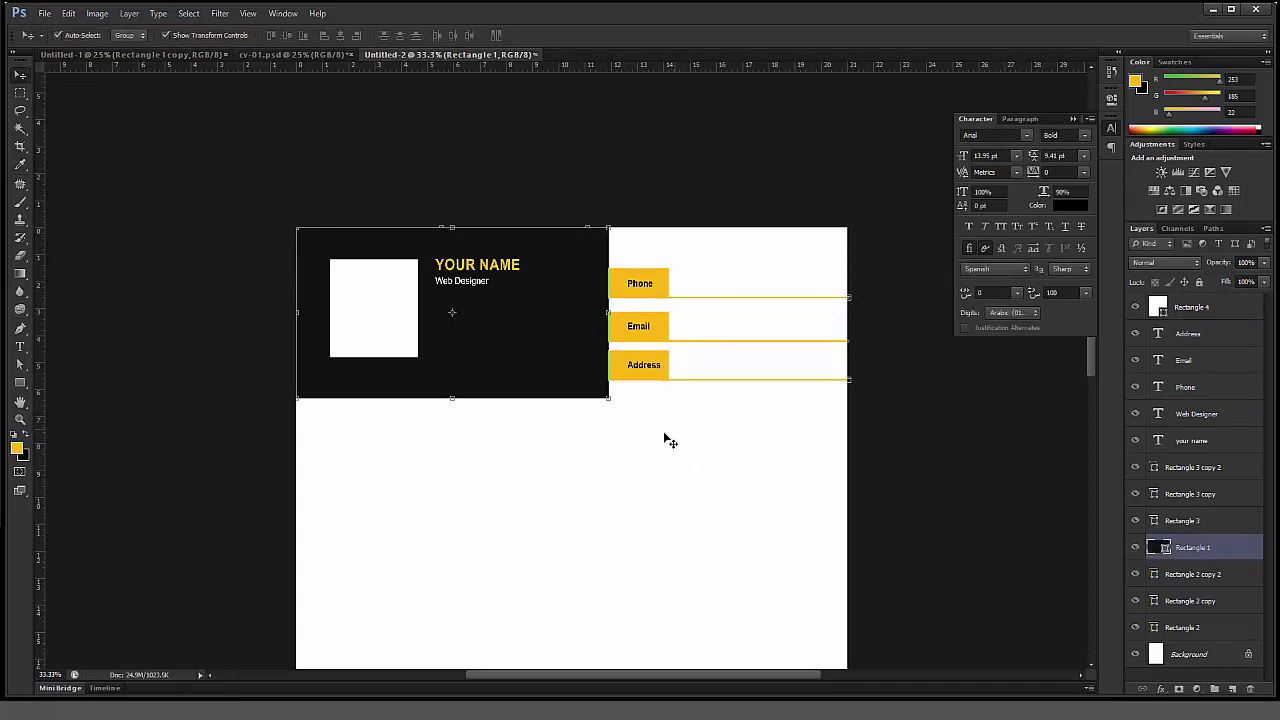
{"action": "left_click", "coordinate": [620, 440]}
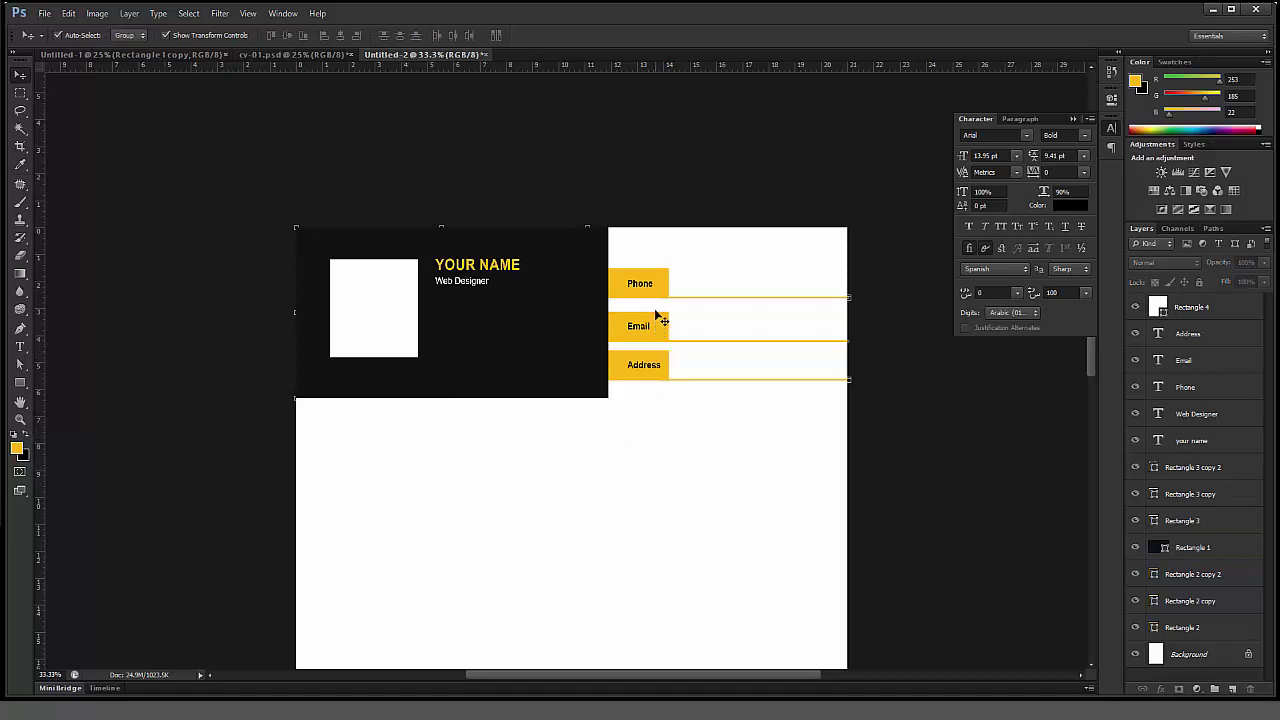
Step: Duplicate a yellow bar below the black header and stretch it wider
{"action": "left_click_drag", "start_coordinate": [660, 285], "coordinate": [391, 412]}
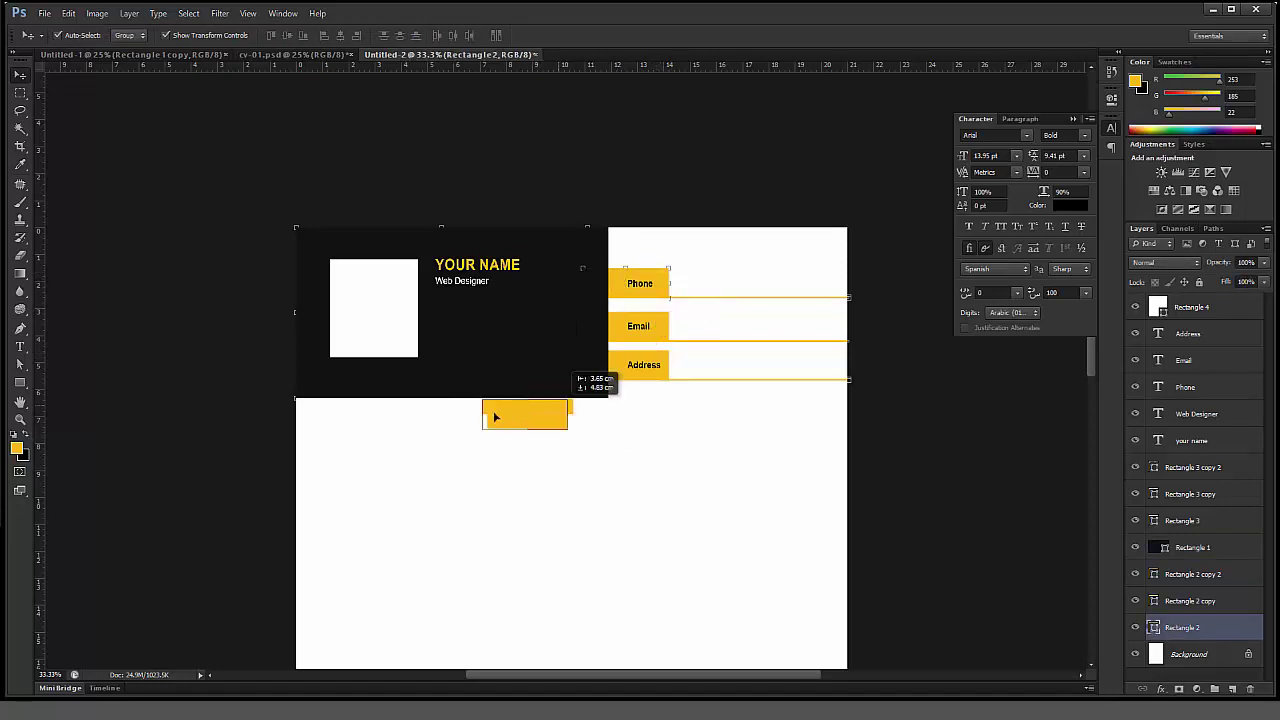
{"action": "mouse_move", "coordinate": [391, 412]}
{"action": "left_mouse_down"}
{"action": "mouse_move", "coordinate": [337, 412]}
{"action": "mouse_move", "coordinate": [470, 421]}
{"action": "left_mouse_up"}
{"action": "key", "text": "ctrl+t"}
{"action": "key", "text": "Return"}
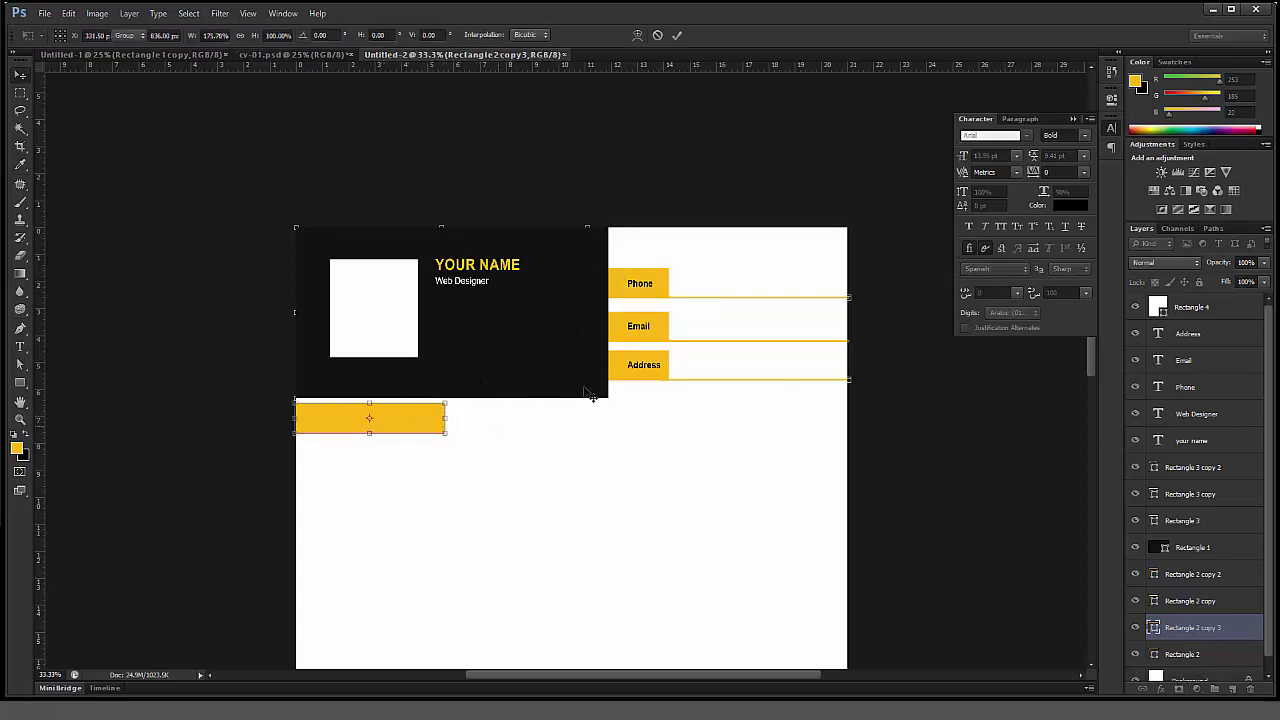
Step: Duplicate the Email label beside the new bar and retype it as 'about me'
{"action": "left_click_drag", "start_coordinate": [646, 332], "coordinate": [507, 446]}
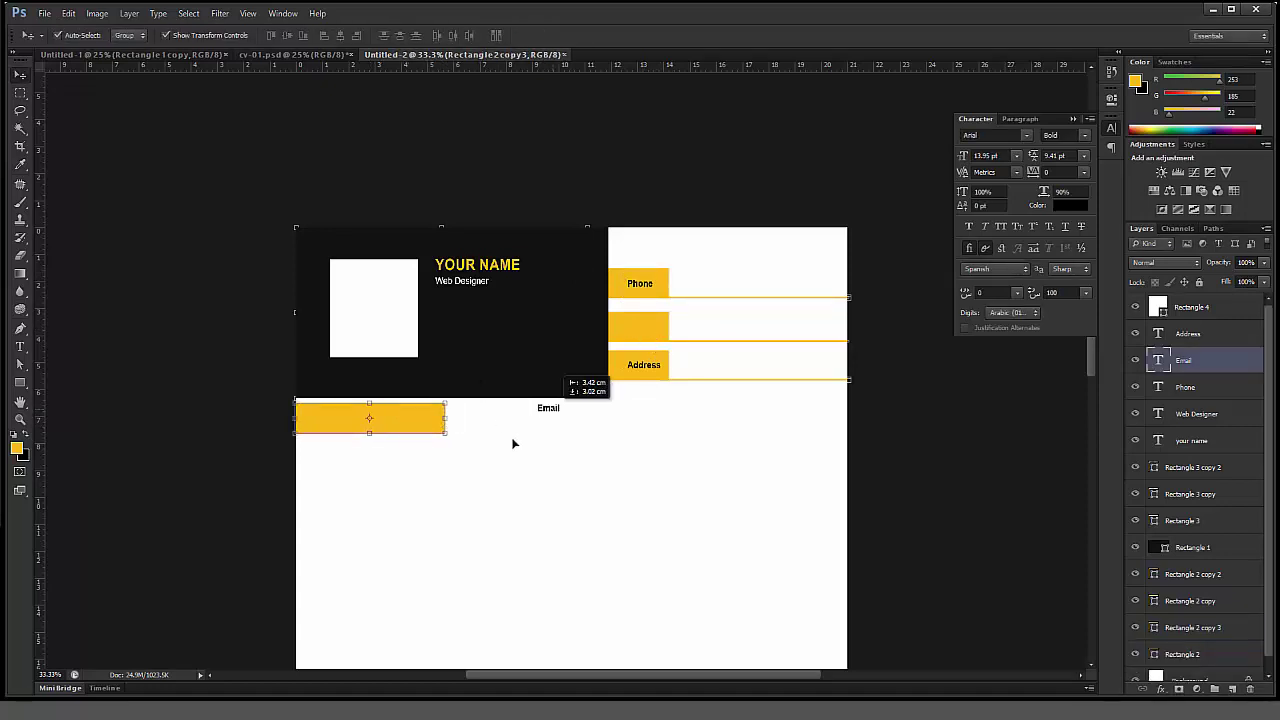
{"action": "key", "text": "ctrl+z"}
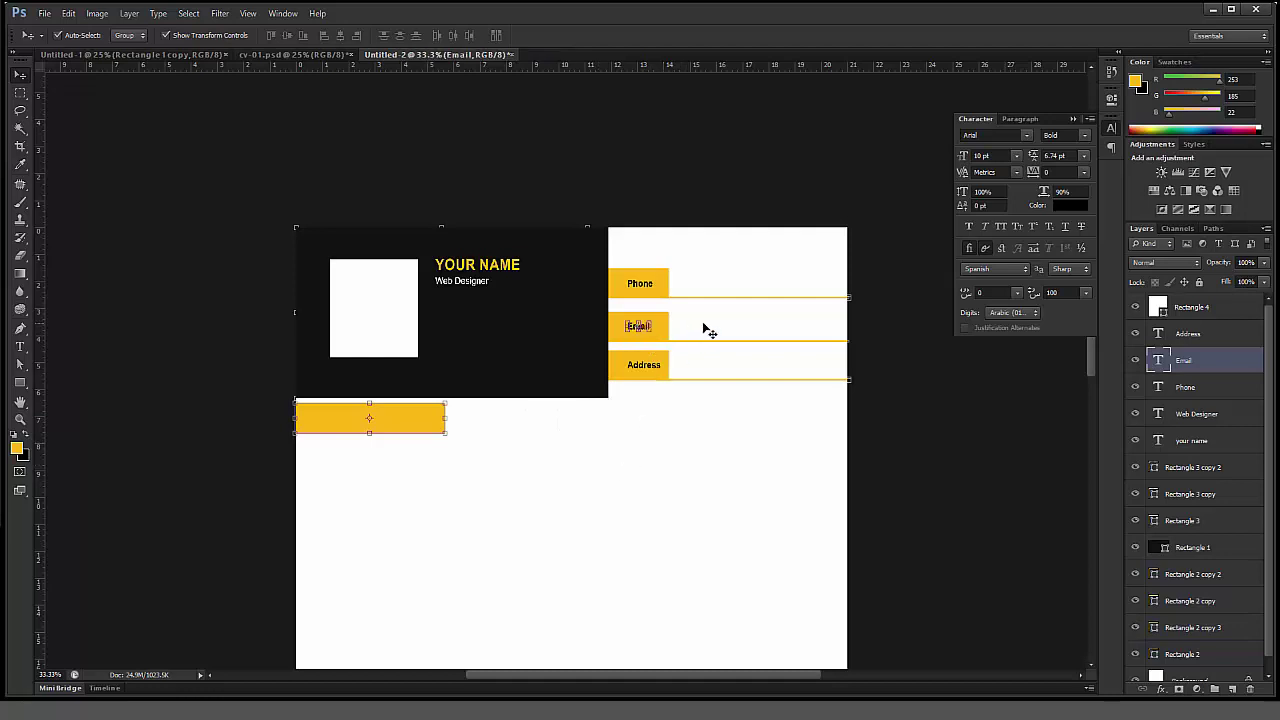
{"action": "left_click_drag", "start_coordinate": [1184, 365], "coordinate": [1232, 690]}
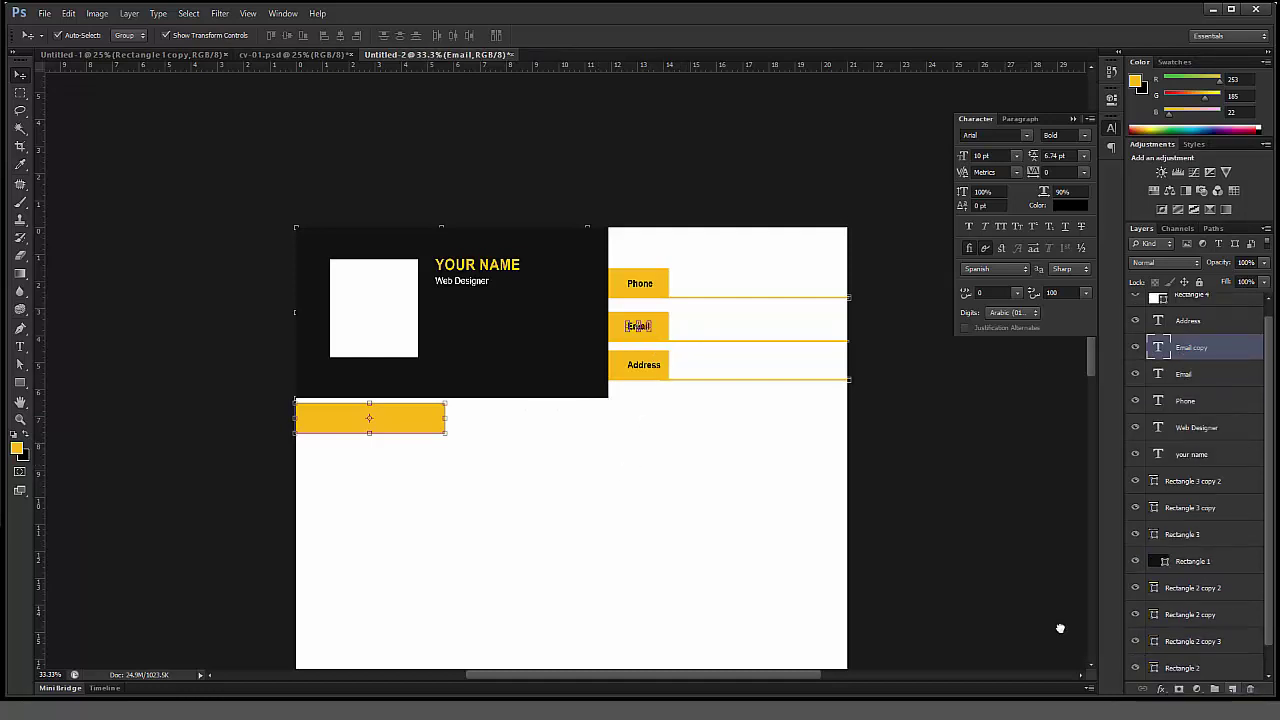
{"action": "left_click_drag", "start_coordinate": [758, 510], "coordinate": [550, 479]}
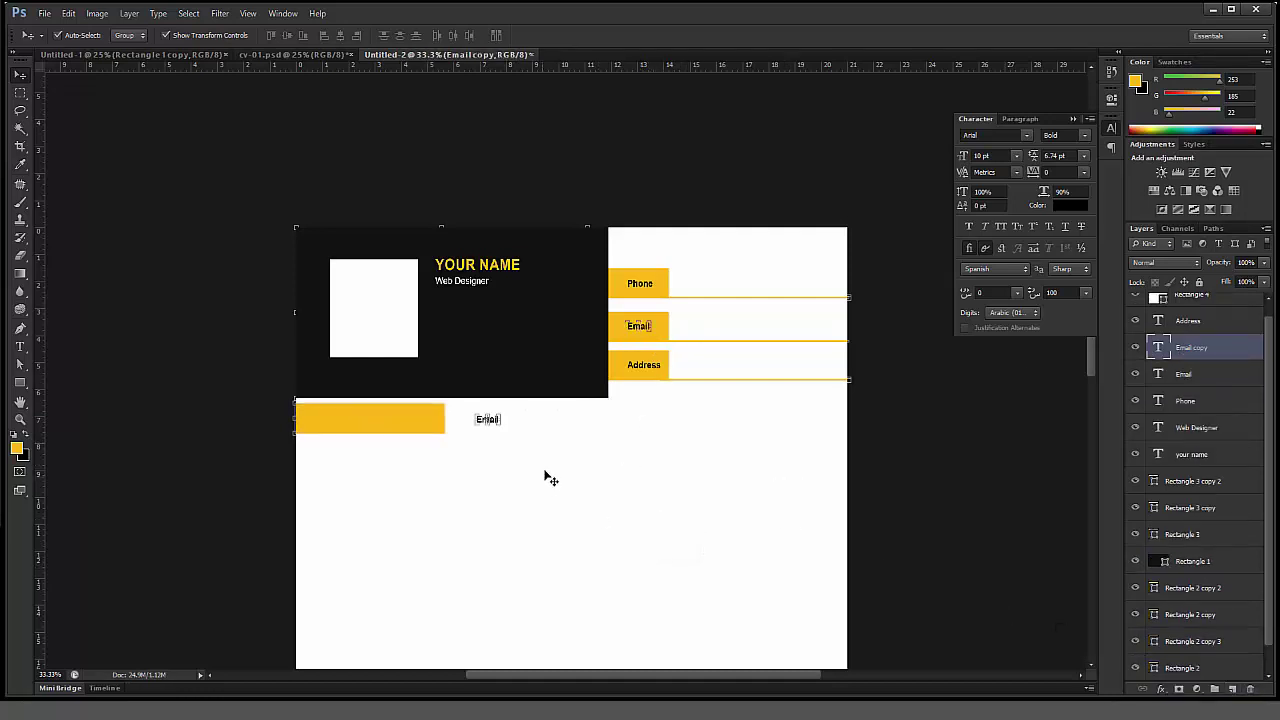
{"action": "left_click", "coordinate": [19, 346]}
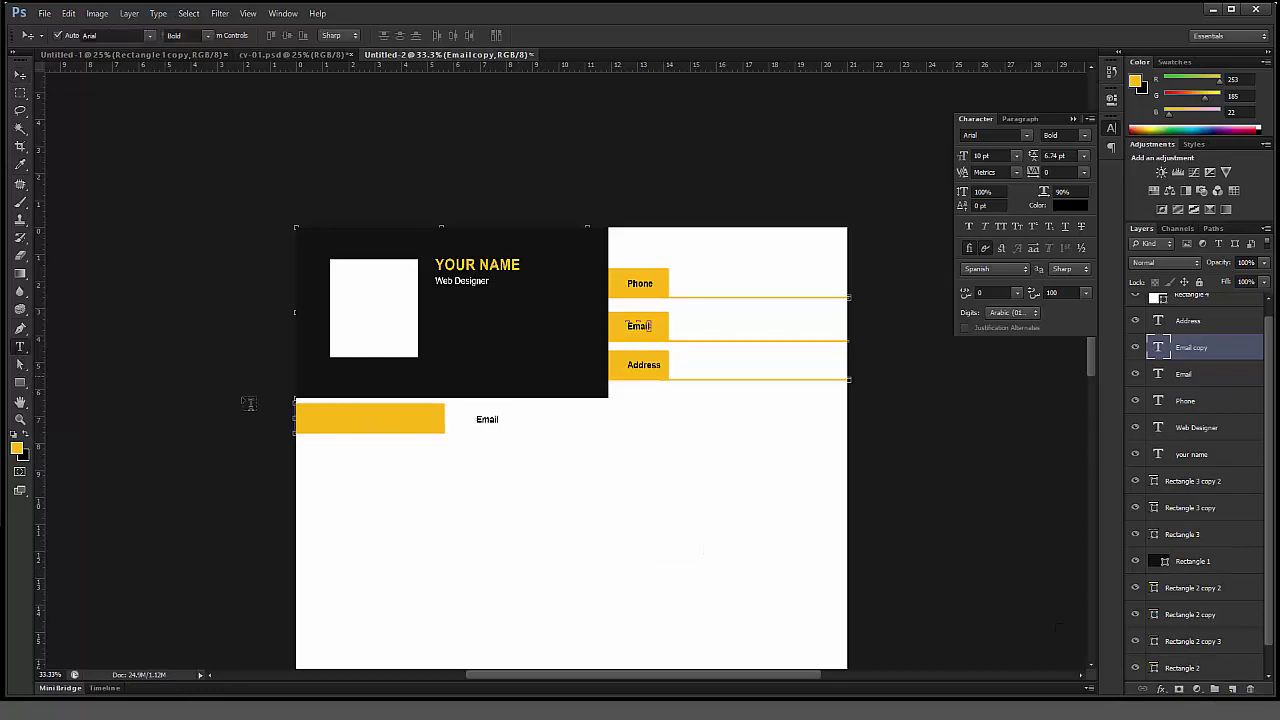
{"action": "double_click", "coordinate": [487, 419]}
{"action": "type", "text": "about me"}
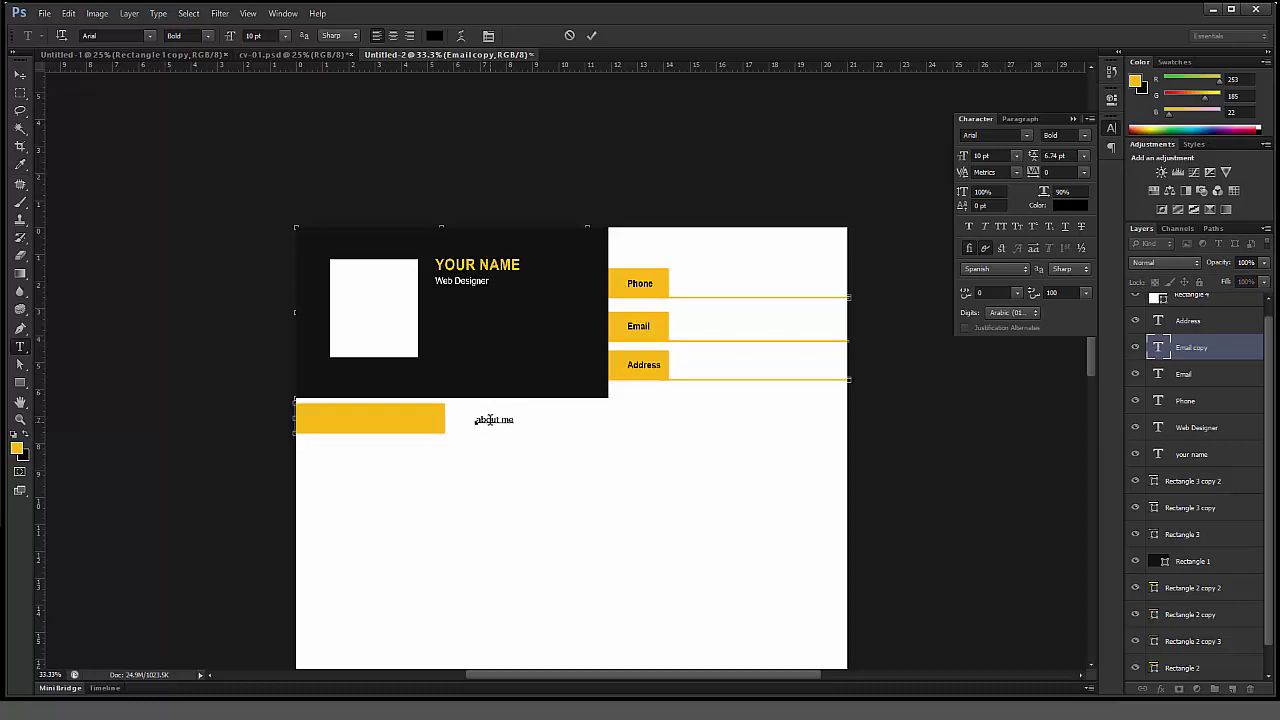
{"action": "key", "text": "ctrl+Return"}
{"action": "left_click", "coordinate": [20, 75]}
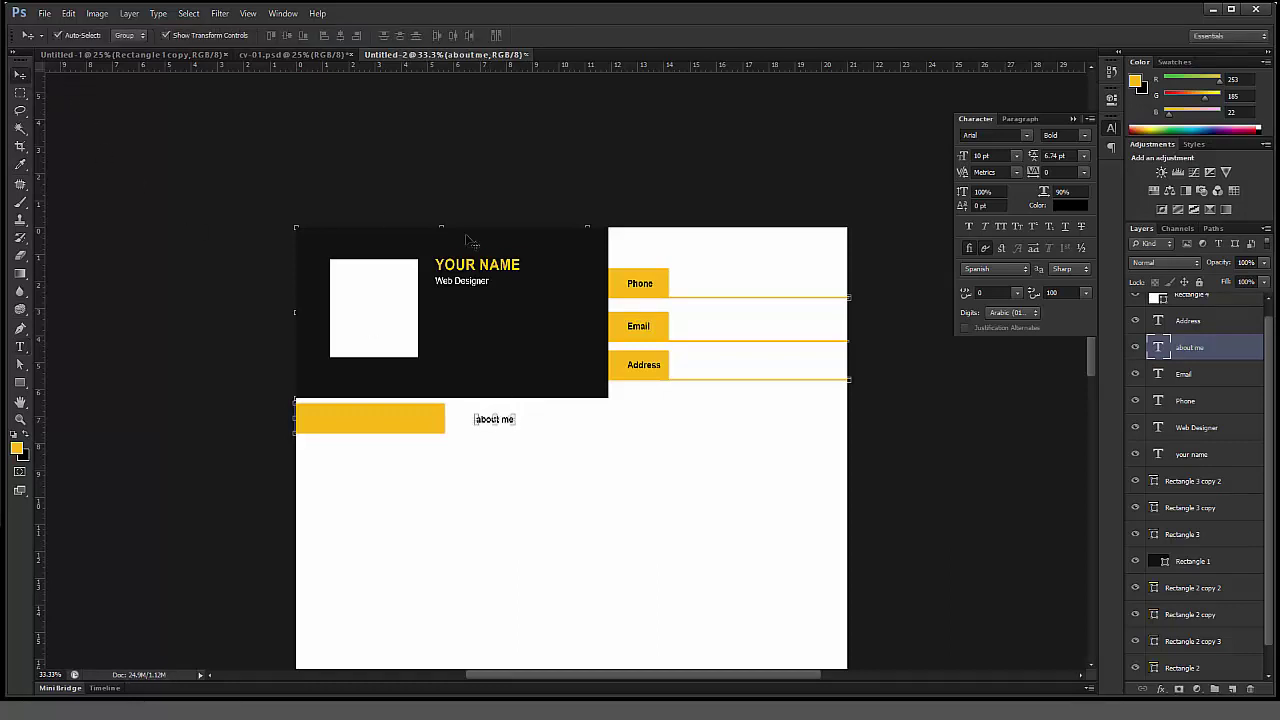
Step: Set the heading to All Caps at 12 pt and place ABOUT ME on the yellow bar
{"action": "left_click", "coordinate": [1090, 118]}
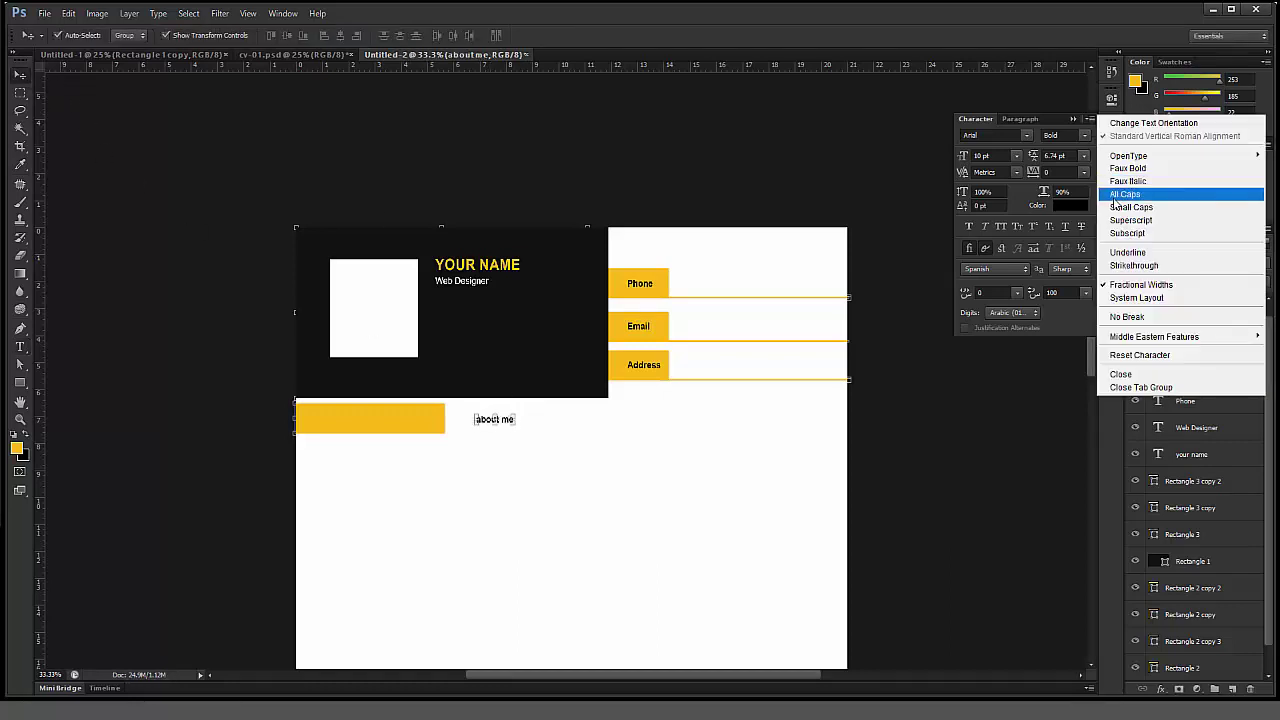
{"action": "left_click", "coordinate": [1125, 194]}
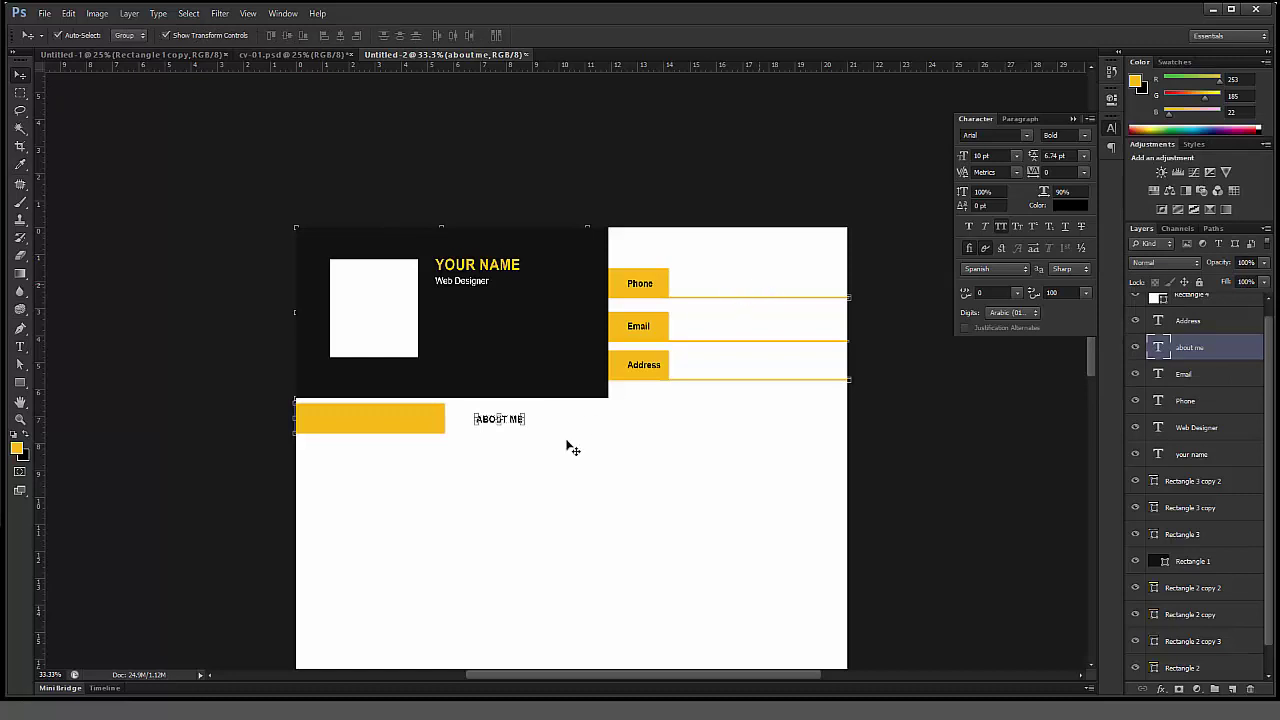
{"action": "left_click_drag", "start_coordinate": [617, 460], "coordinate": [487, 459]}
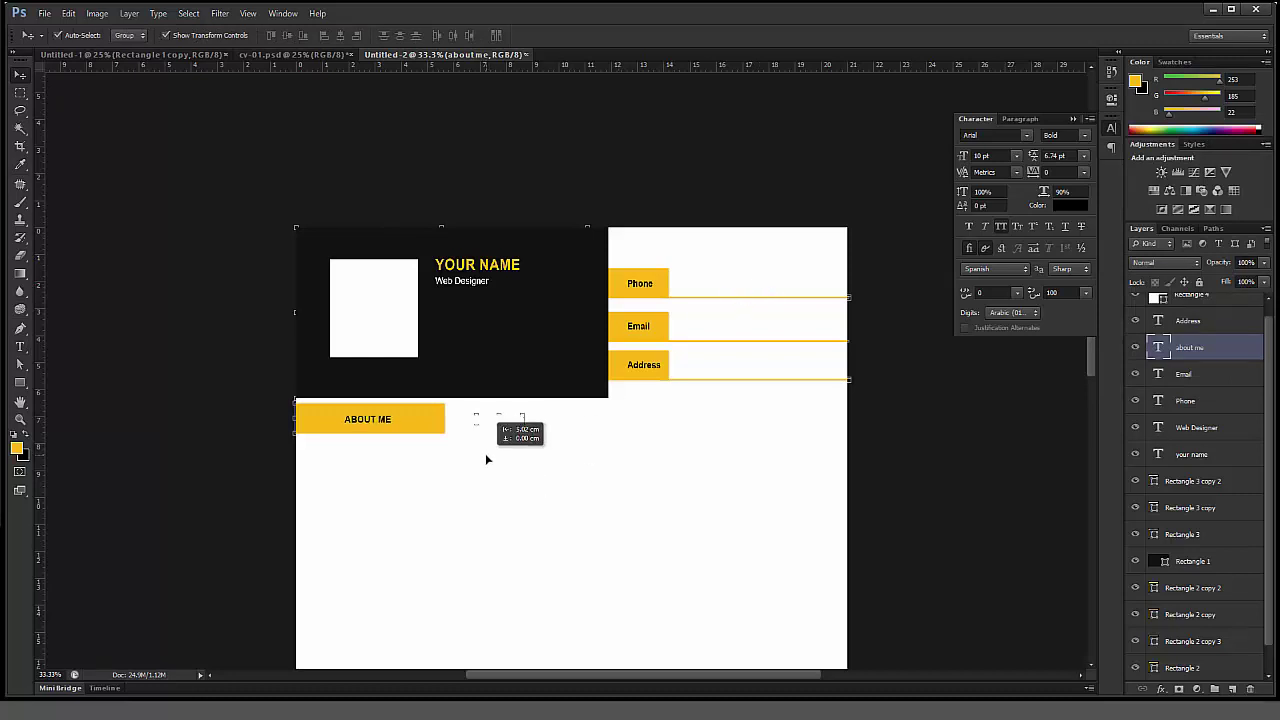
{"action": "left_click", "coordinate": [985, 156]}
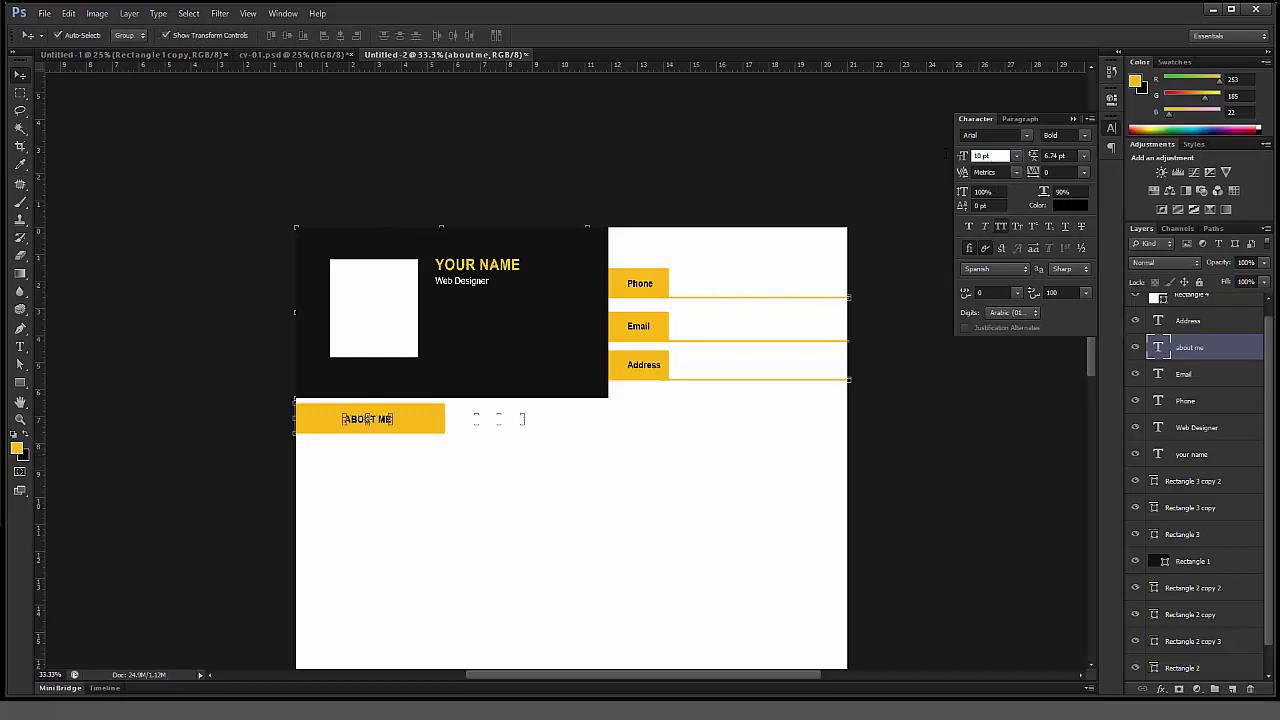
{"action": "type", "text": "2"}
{"action": "key", "text": "Return"}
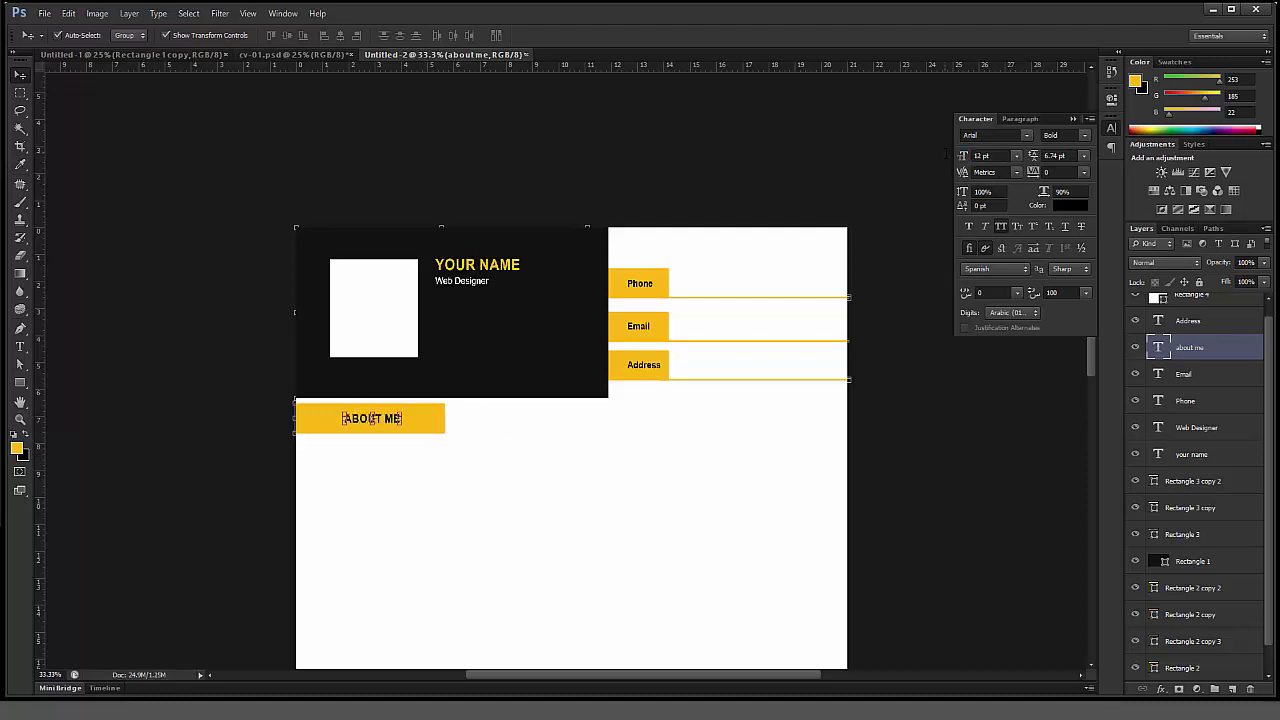
{"action": "left_click", "coordinate": [636, 459]}
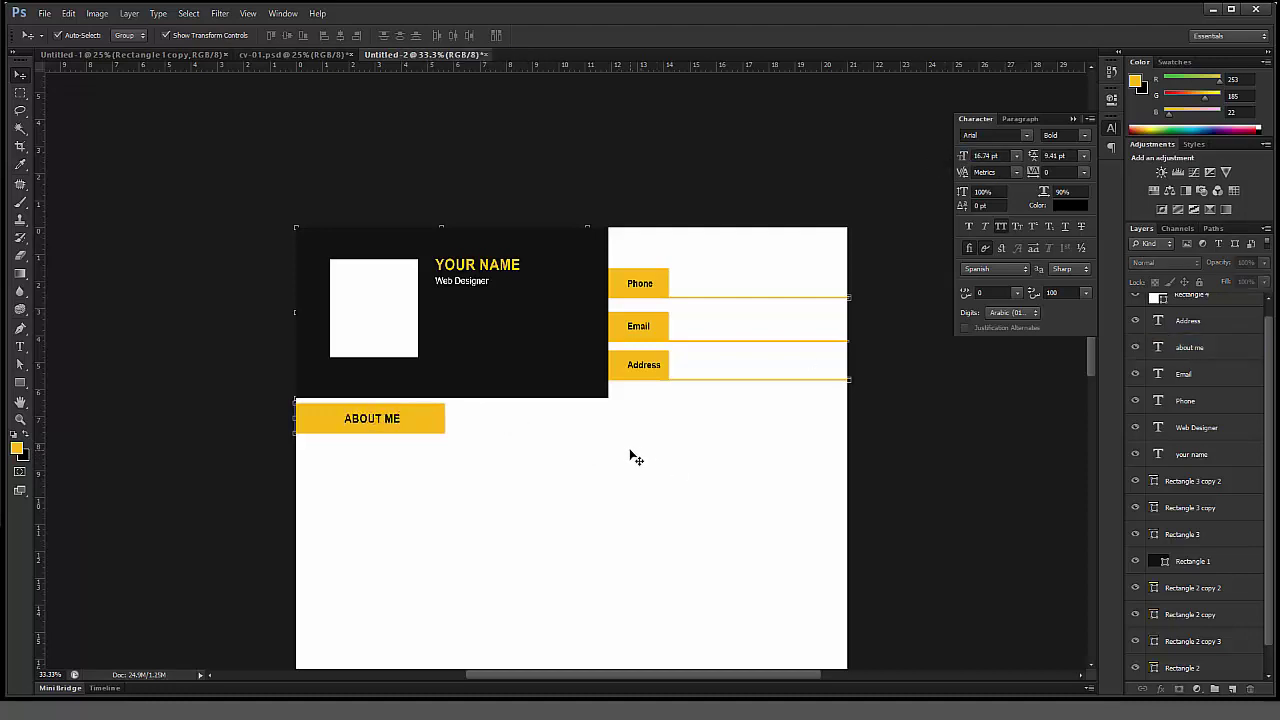
{"action": "left_click_drag", "start_coordinate": [632, 468], "coordinate": [617, 361]}
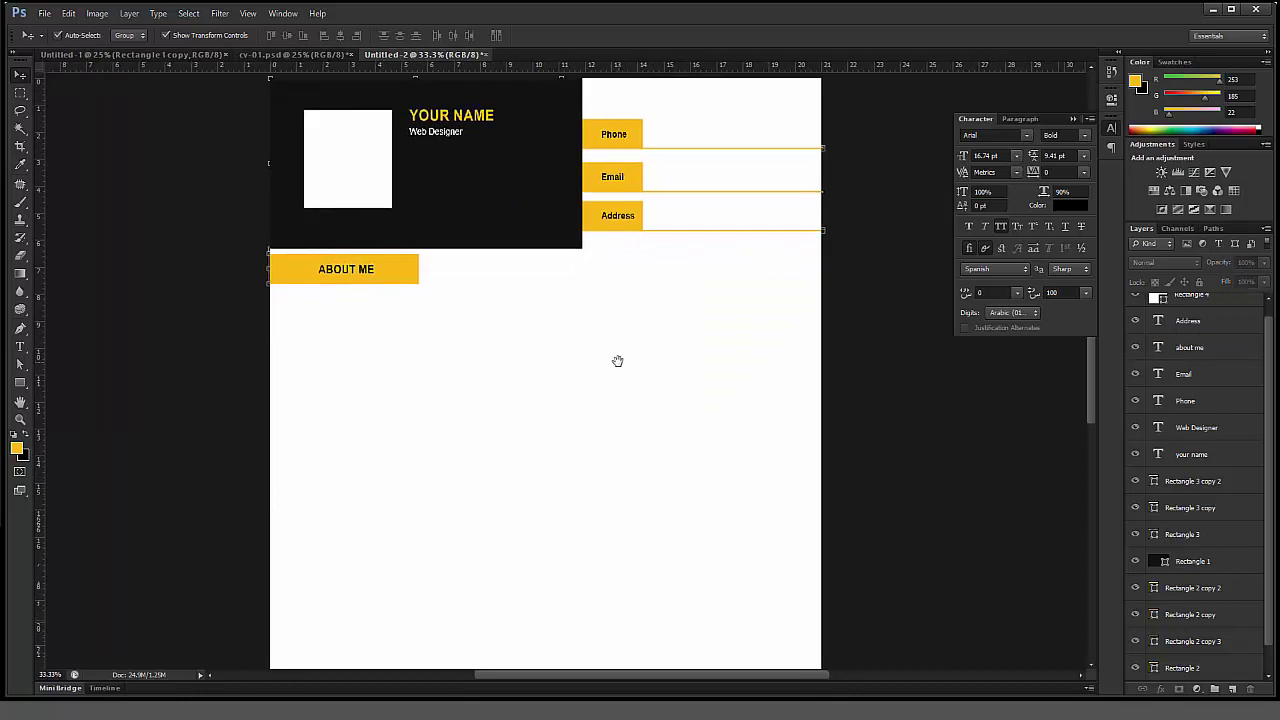
Step: Copy the About Me paragraph text from the cv-01 reference design
{"action": "left_click", "coordinate": [263, 55]}
{"action": "left_click", "coordinate": [537, 283]}
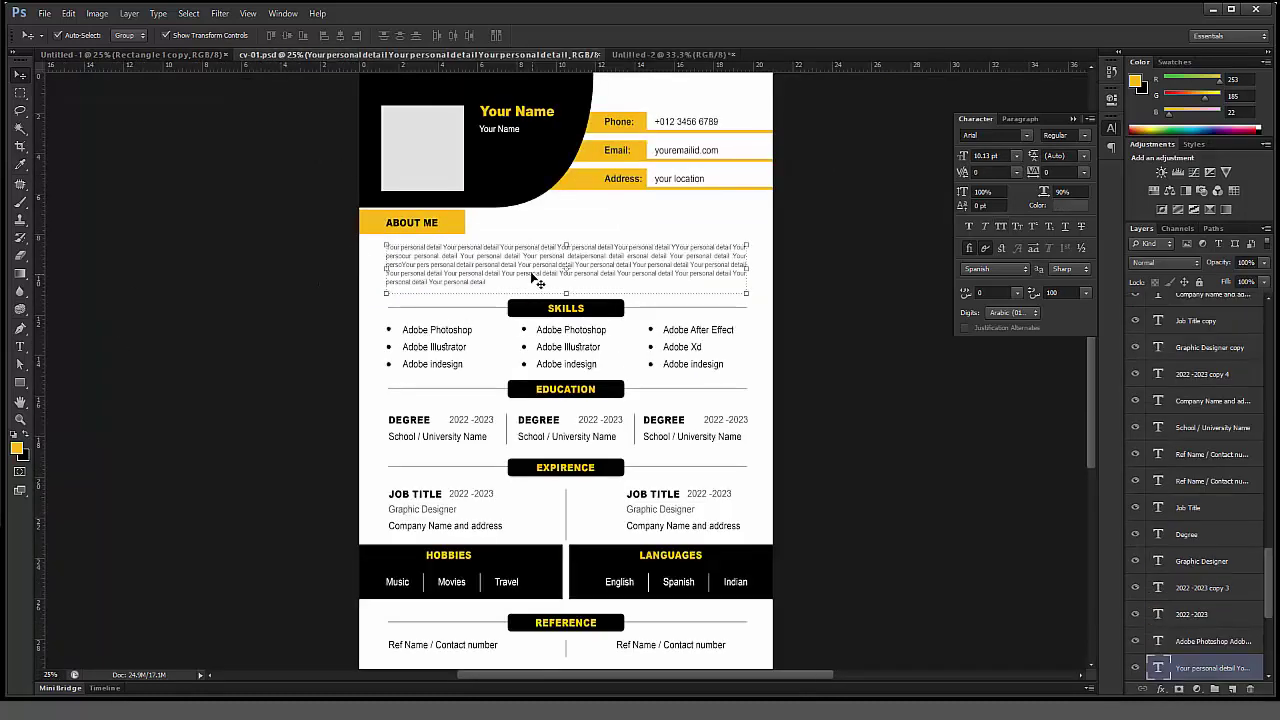
{"action": "left_click", "coordinate": [20, 347]}
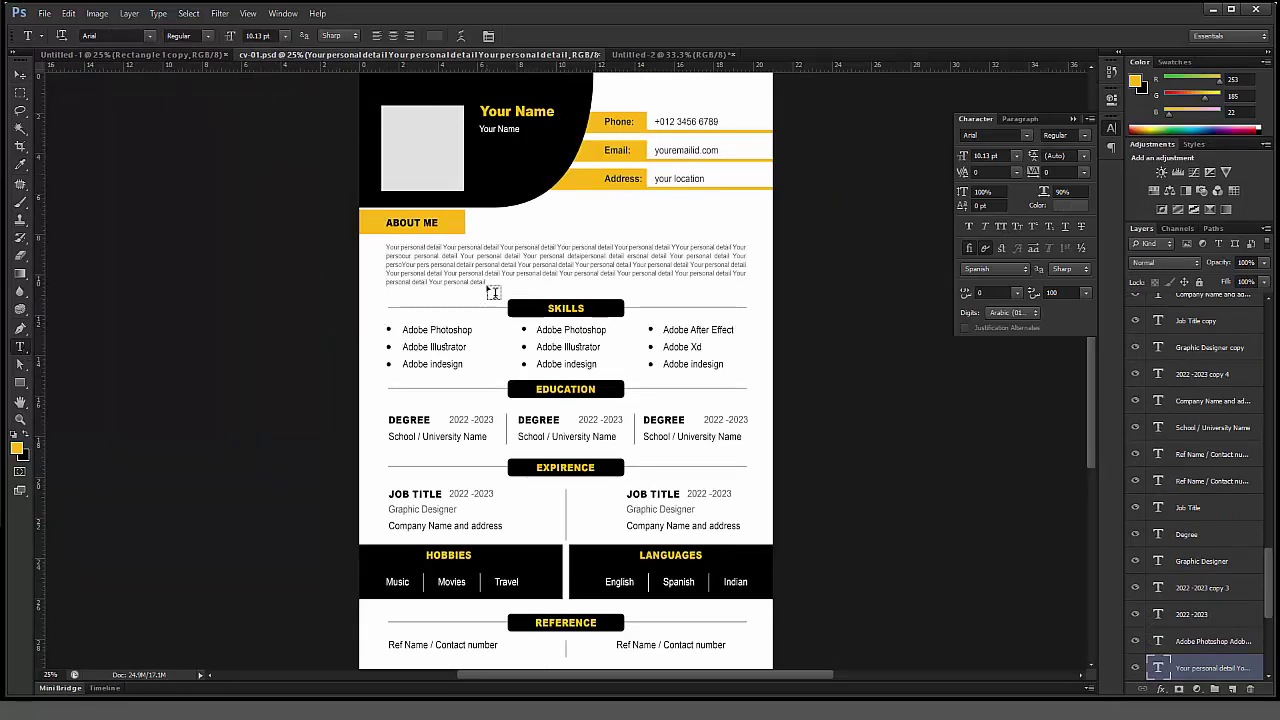
{"action": "left_click_drag", "start_coordinate": [476, 282], "coordinate": [386, 245]}
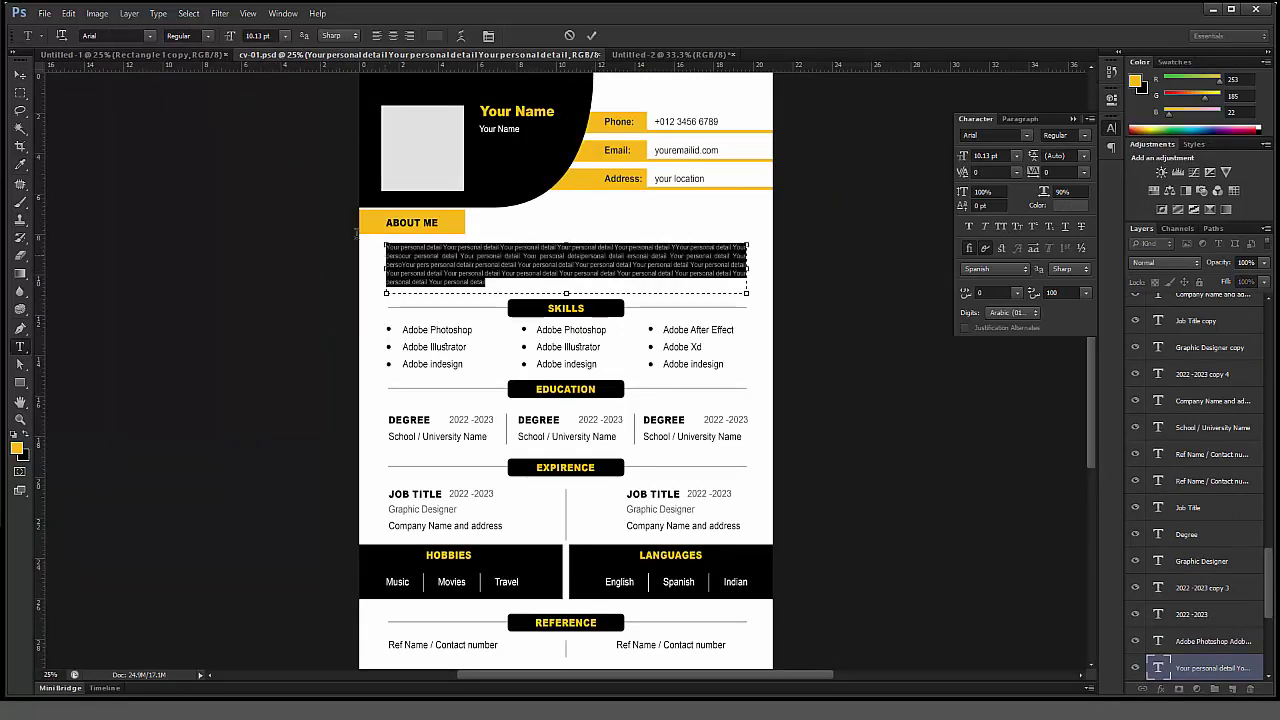
{"action": "left_click", "coordinate": [68, 13]}
{"action": "left_click", "coordinate": [88, 103]}
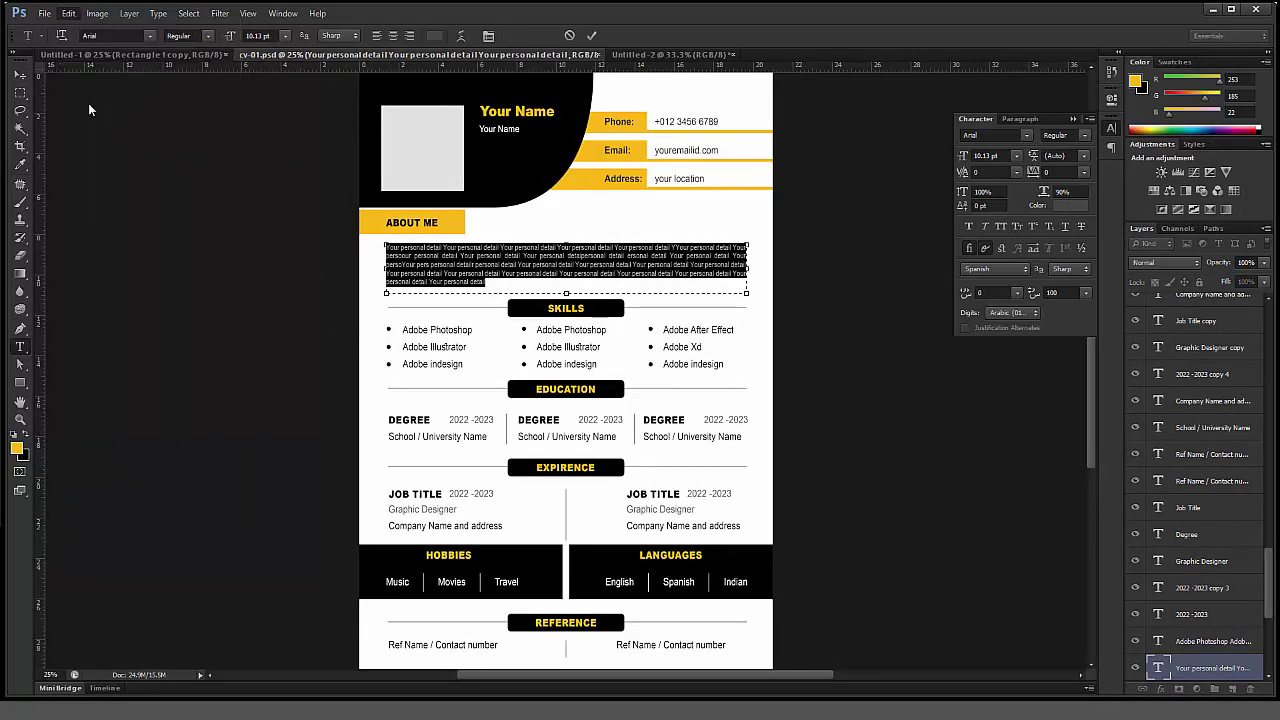
{"action": "left_click", "coordinate": [20, 76]}
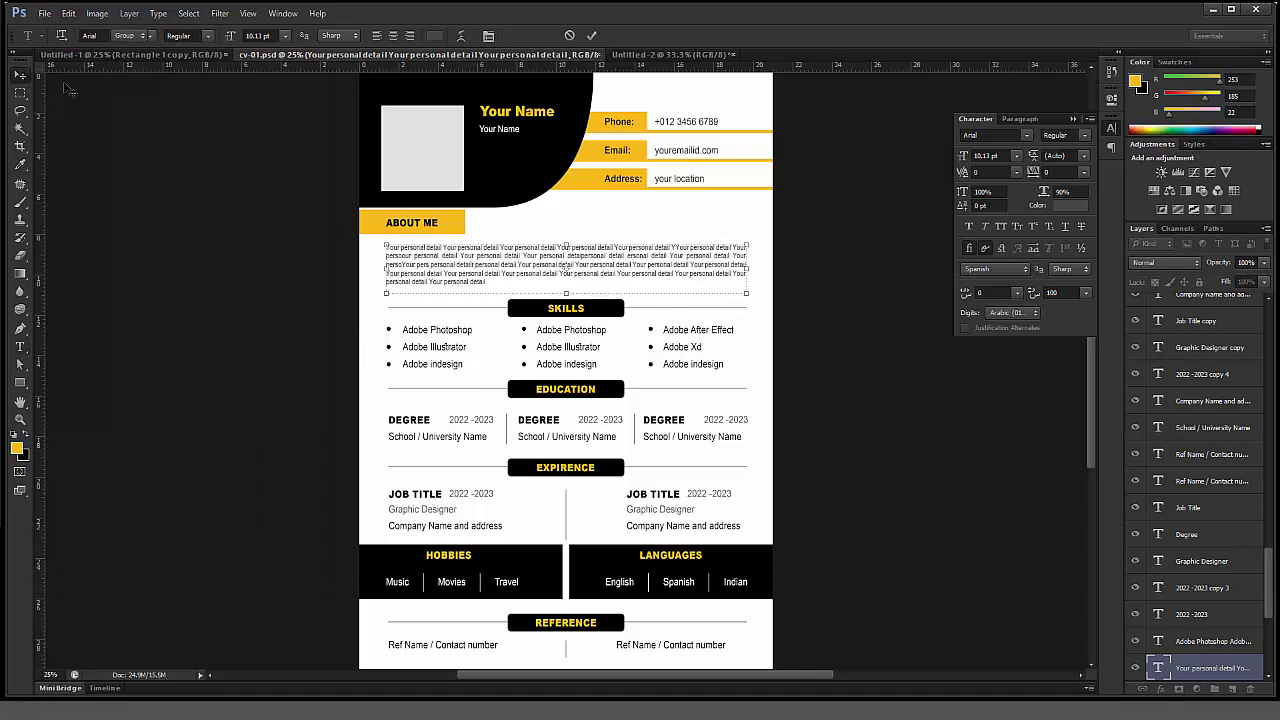
{"action": "left_click", "coordinate": [660, 54]}
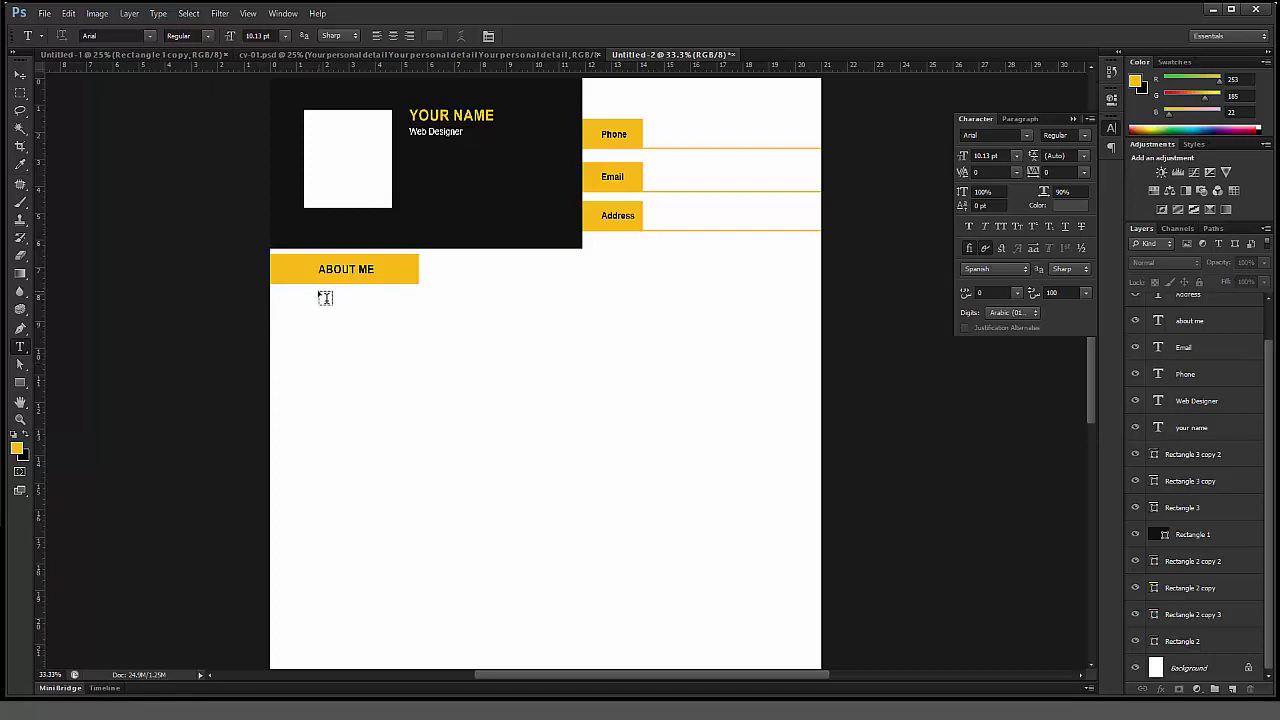
Step: Paste the copied paragraph into a new text box below ABOUT ME in Untitled-2
{"action": "left_click_drag", "start_coordinate": [316, 298], "coordinate": [787, 362]}
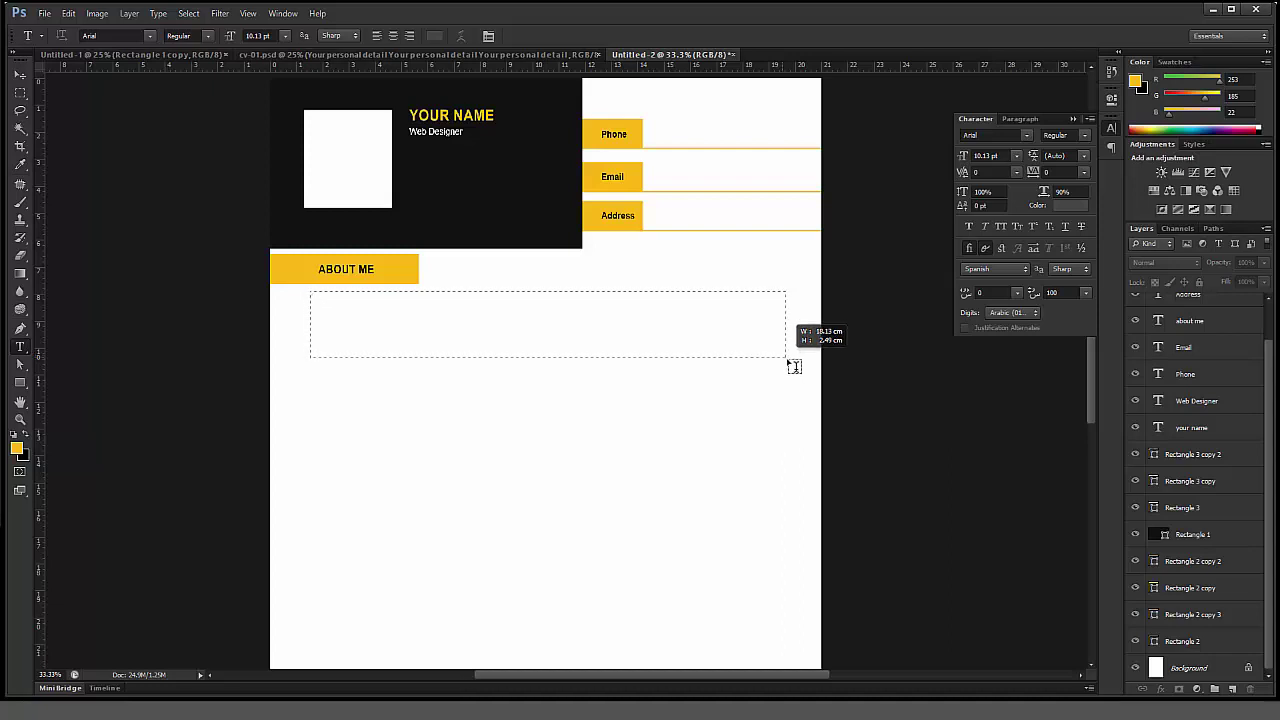
{"action": "left_click_drag", "start_coordinate": [787, 362], "coordinate": [794, 366]}
{"action": "left_click", "coordinate": [68, 13]}
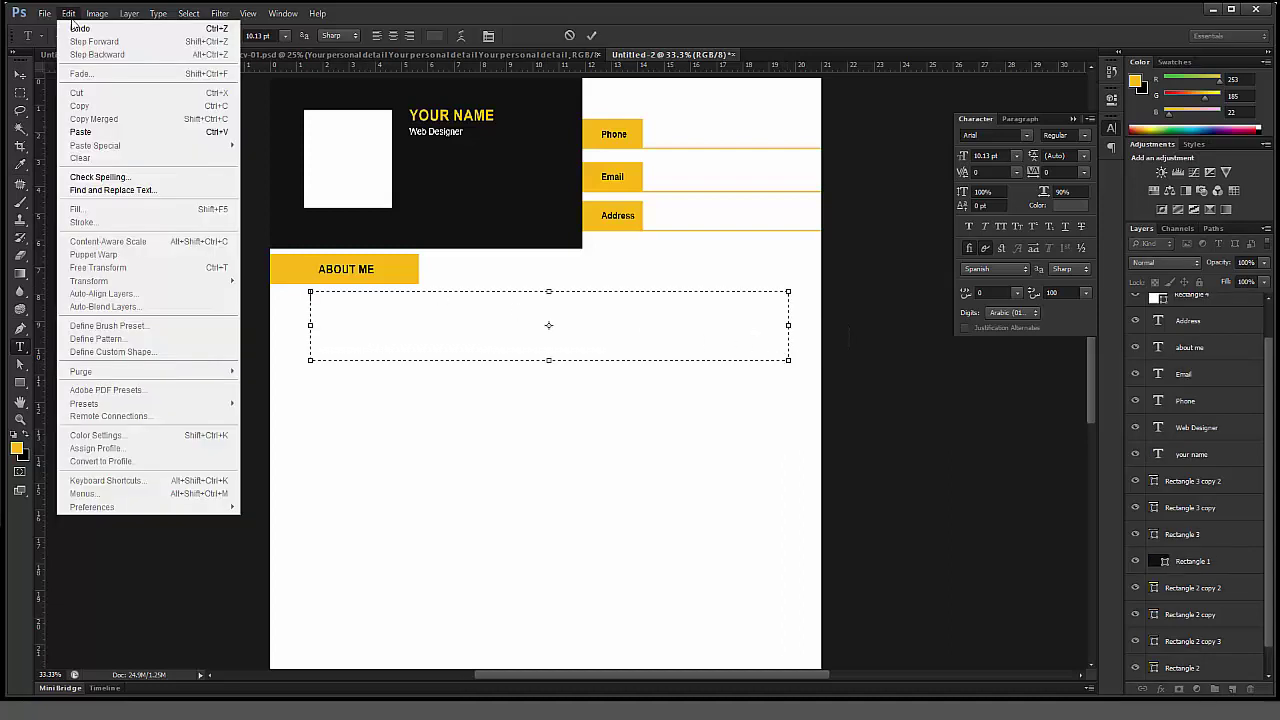
{"action": "left_click", "coordinate": [100, 130]}
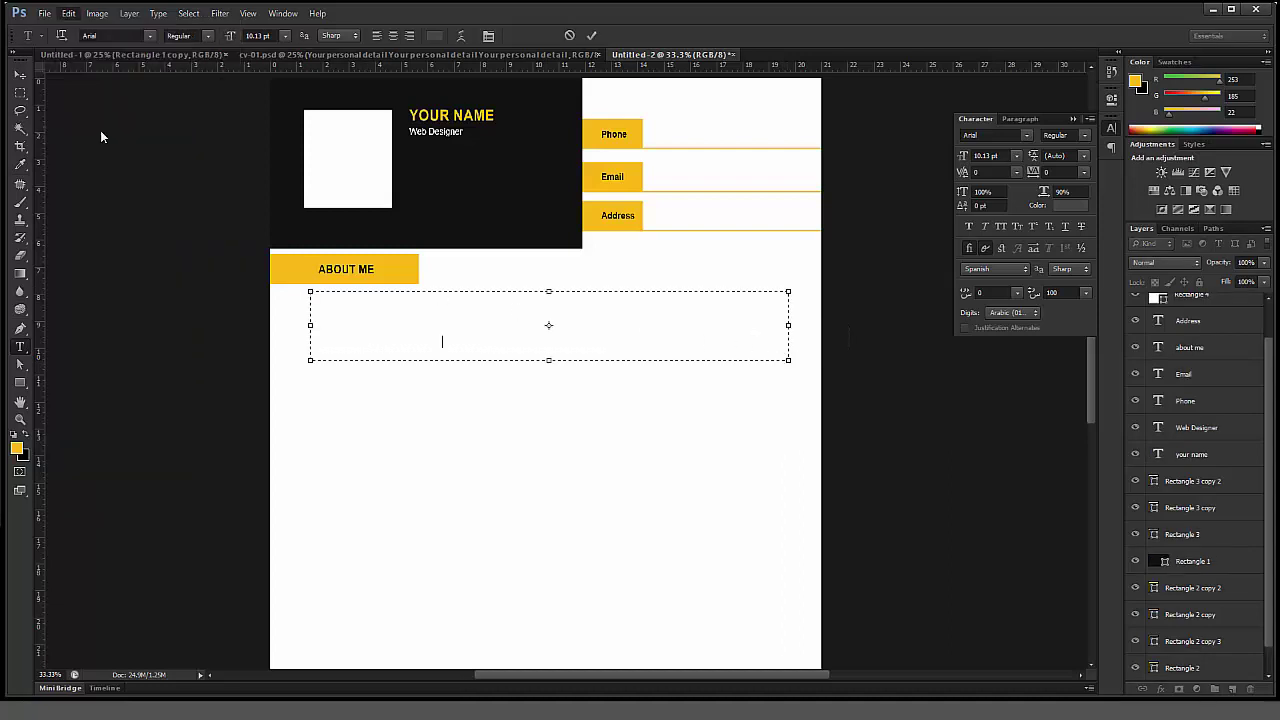
{"action": "left_click", "coordinate": [20, 75]}
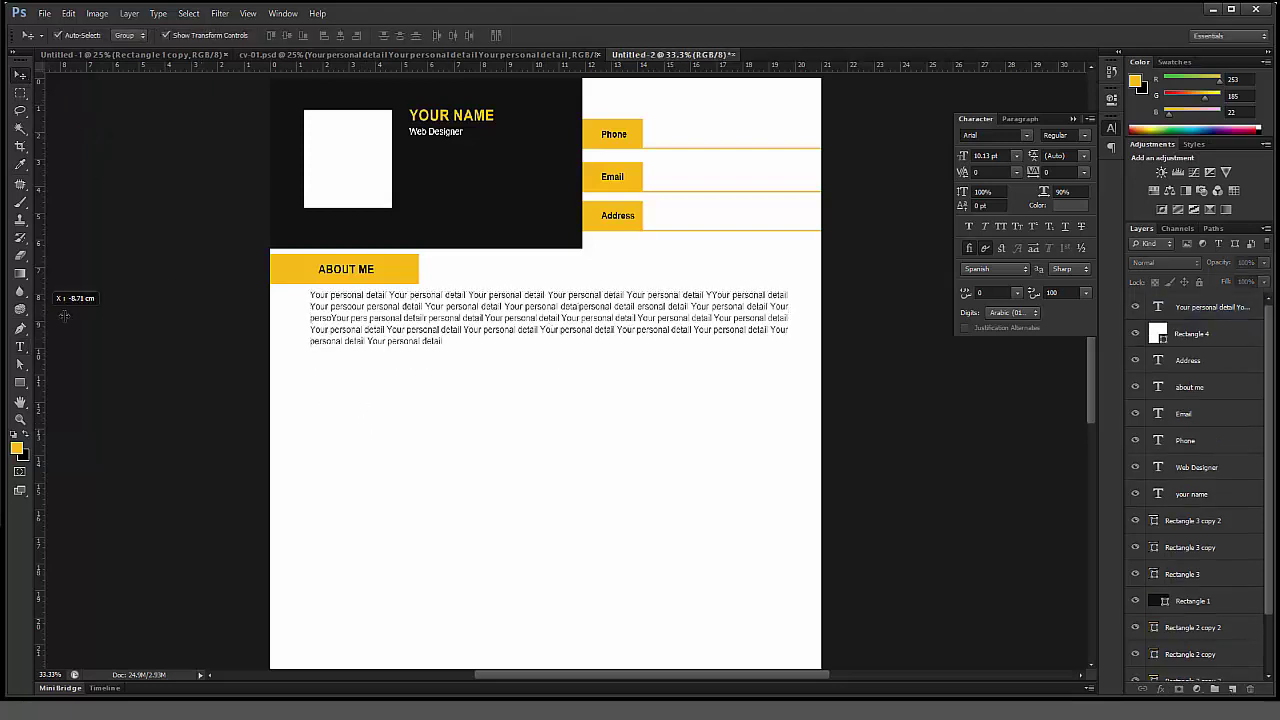
Step: Add left and right margin guides and align ABOUT ME and the paragraph to the left guide
{"action": "left_click_drag", "start_coordinate": [63, 315], "coordinate": [303, 360]}
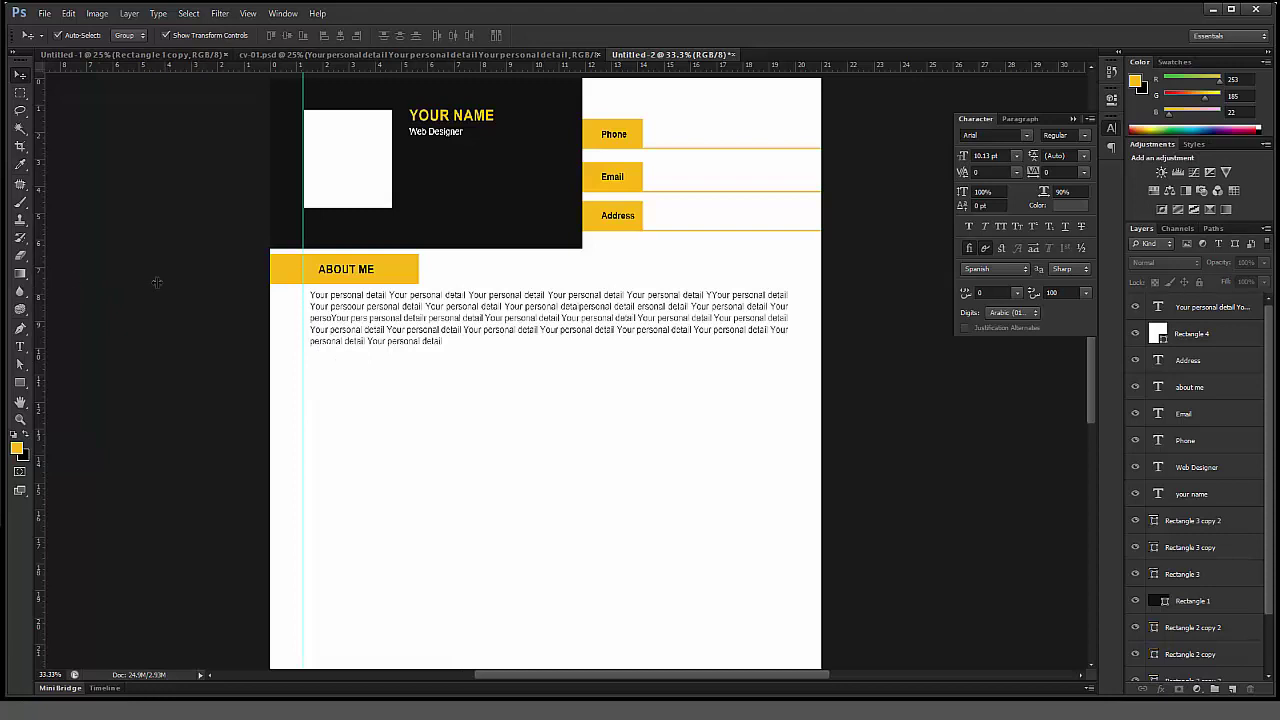
{"action": "left_click_drag", "start_coordinate": [40, 285], "coordinate": [790, 358]}
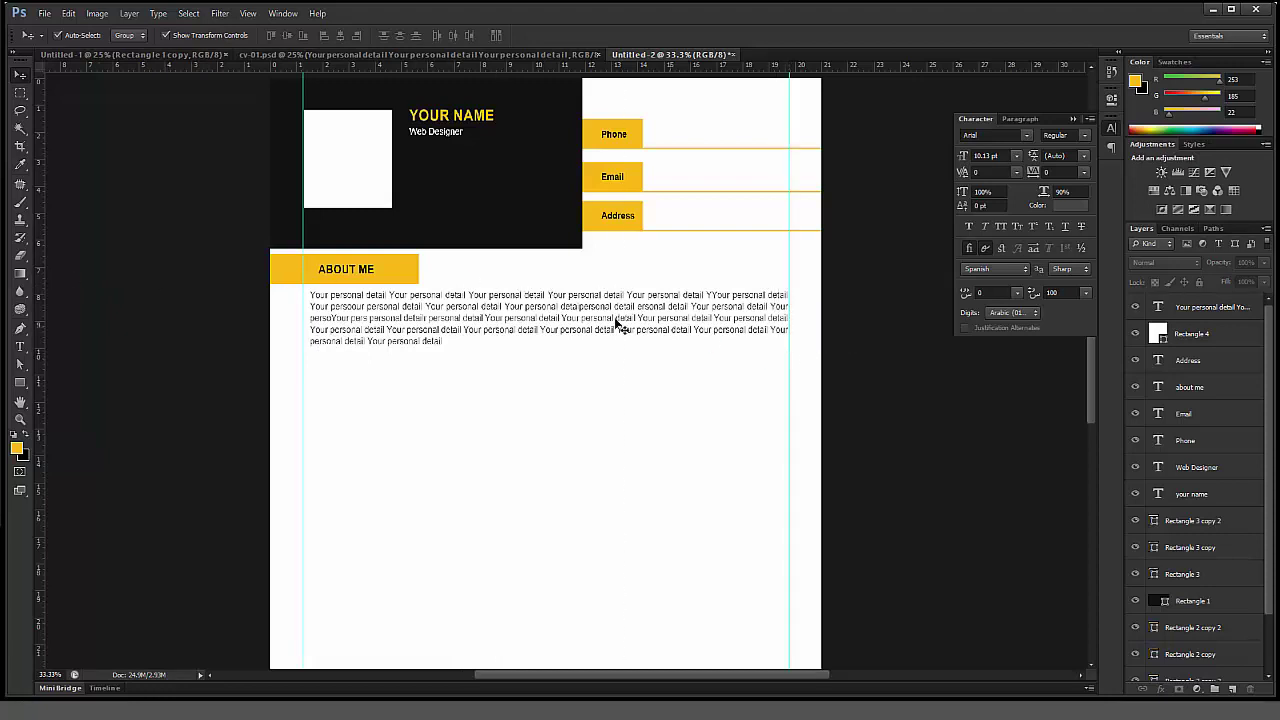
{"action": "left_click", "coordinate": [470, 300]}
{"action": "left_click", "coordinate": [410, 310]}
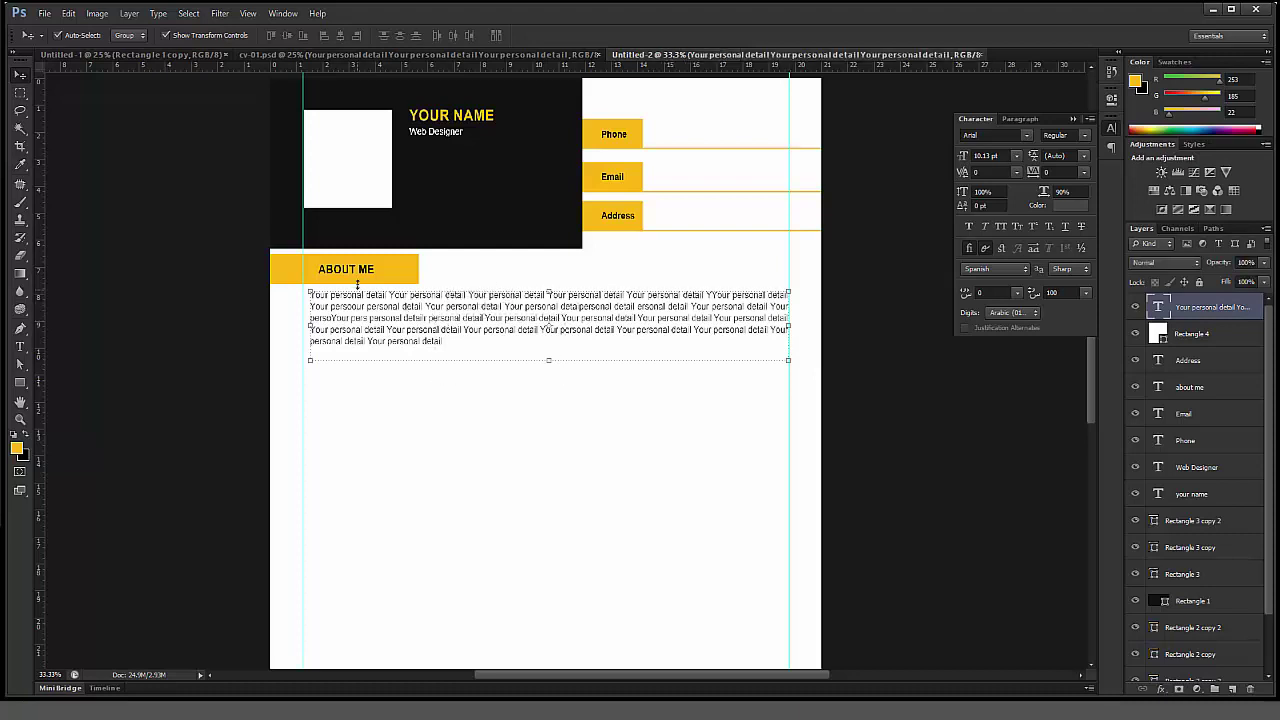
{"action": "left_click_drag", "start_coordinate": [368, 276], "coordinate": [353, 276]}
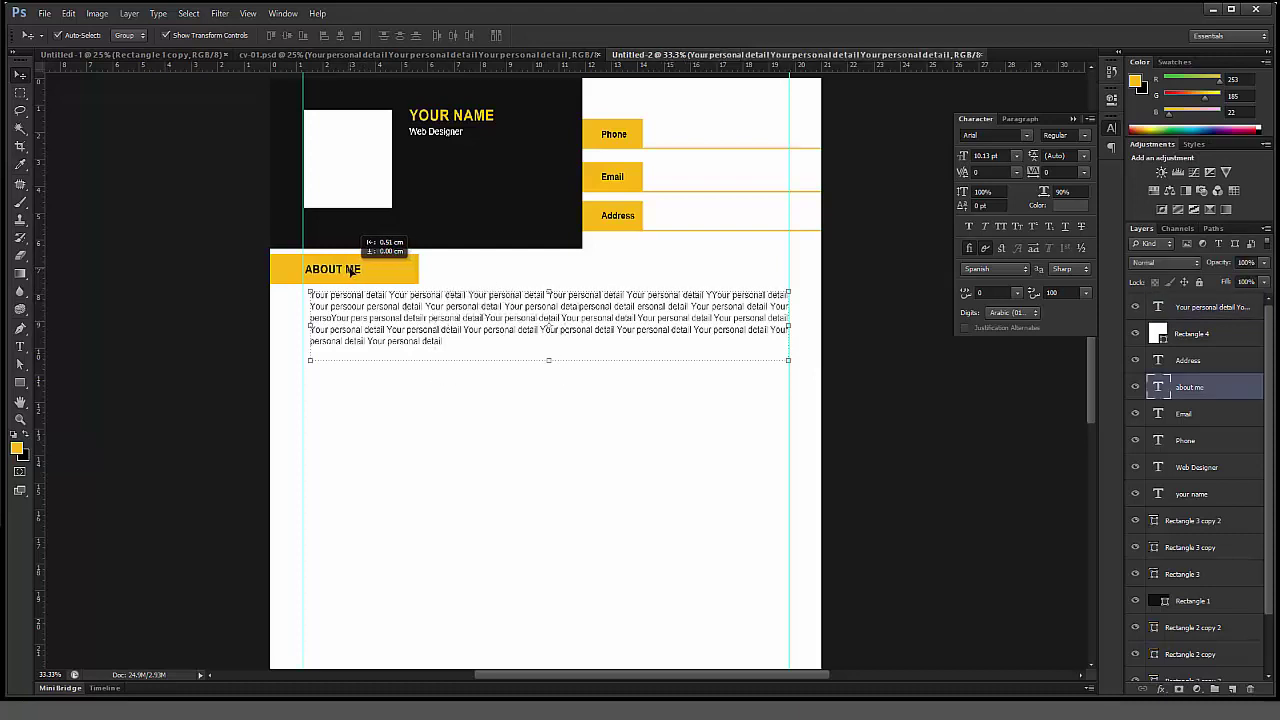
{"action": "left_click_drag", "start_coordinate": [497, 325], "coordinate": [491, 324]}
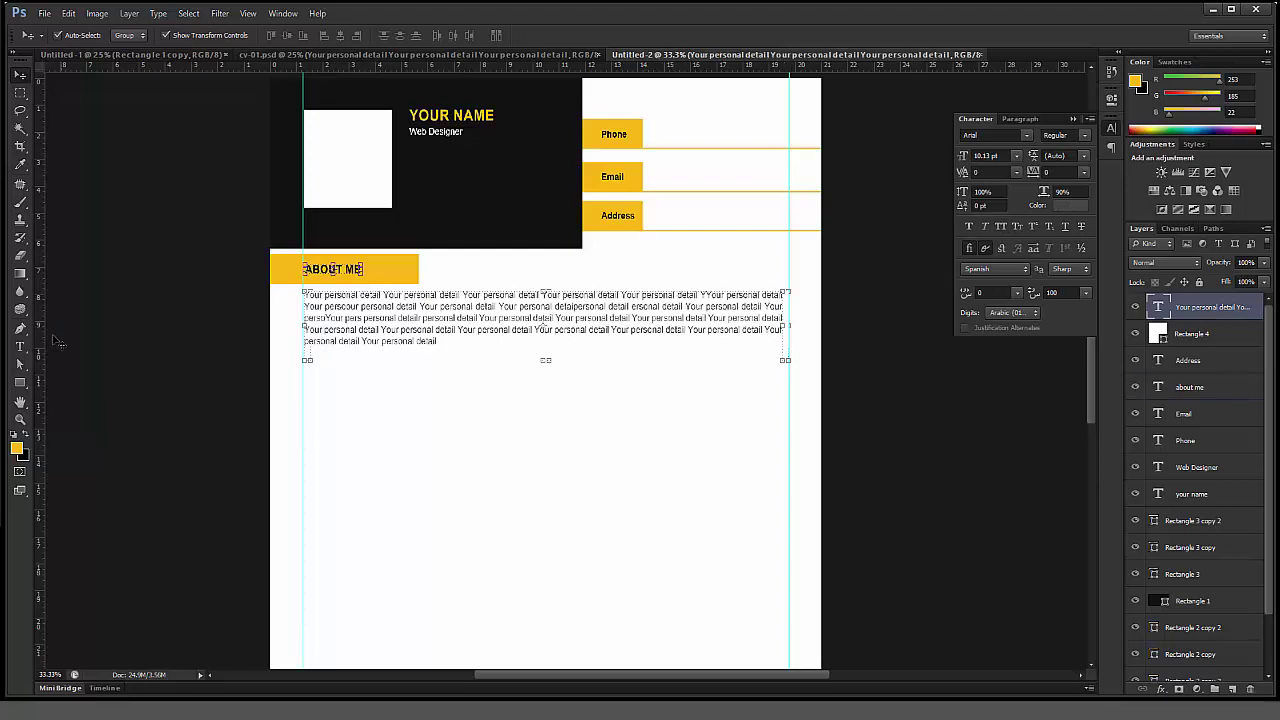
Step: Widen the paragraph text box out to the right margin guide
{"action": "left_click", "coordinate": [19, 346]}
{"action": "left_click", "coordinate": [780, 327]}
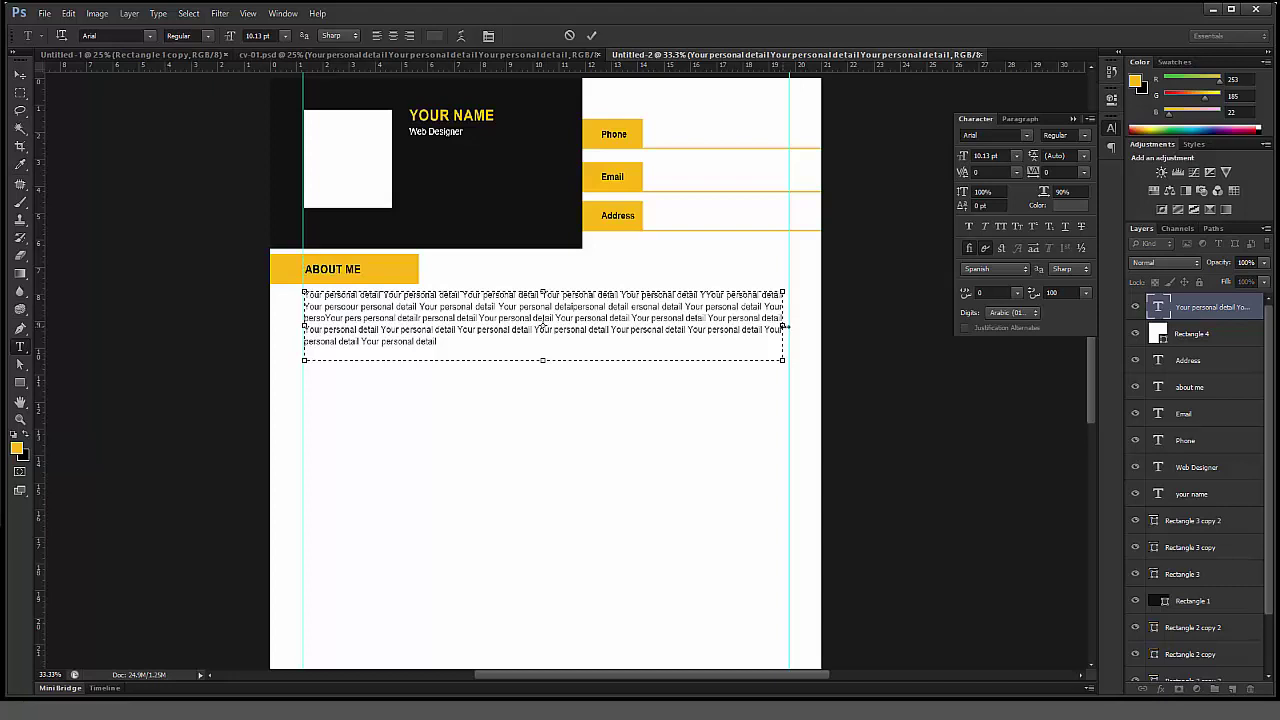
{"action": "left_click_drag", "start_coordinate": [786, 326], "coordinate": [792, 326]}
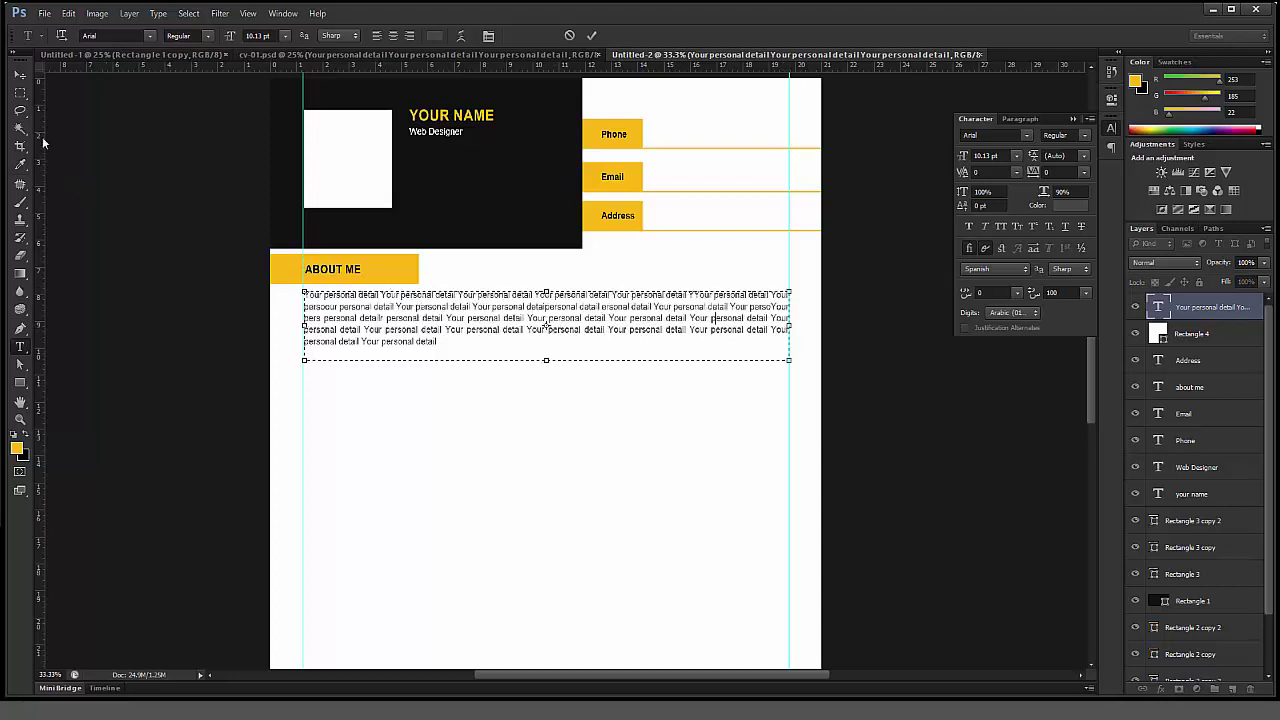
{"action": "left_click", "coordinate": [19, 77]}
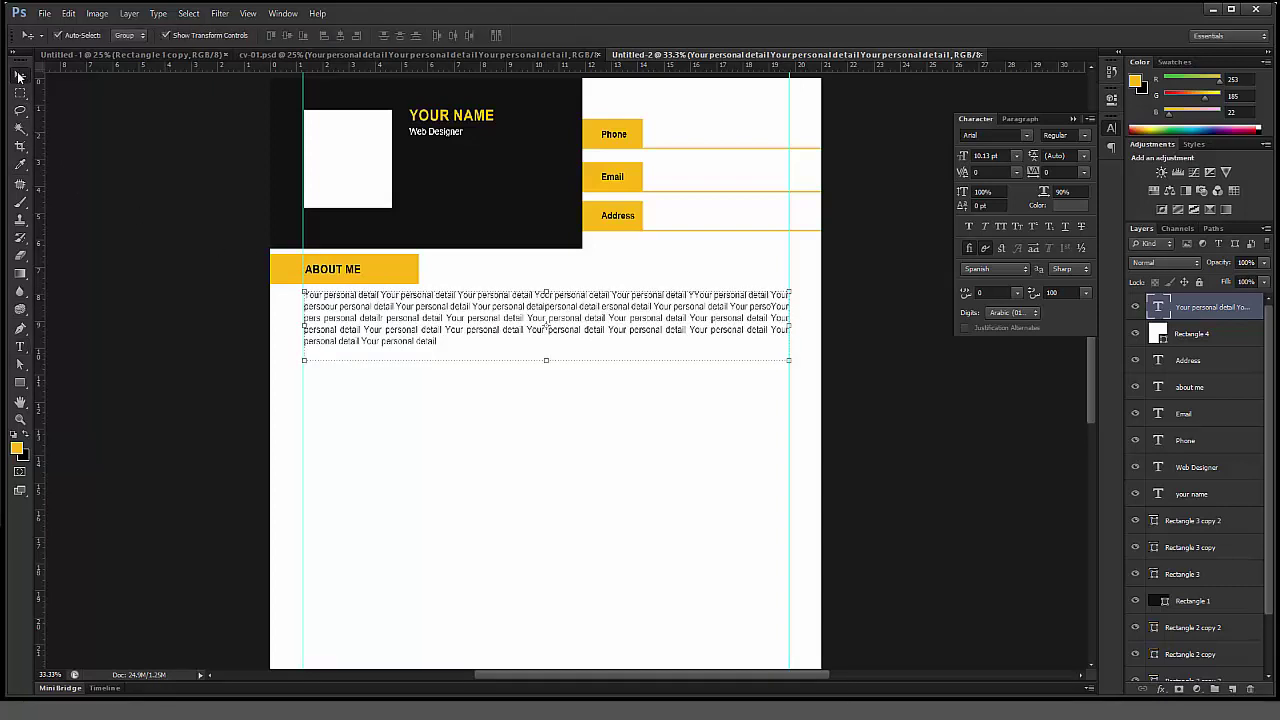
{"action": "left_click", "coordinate": [463, 423]}
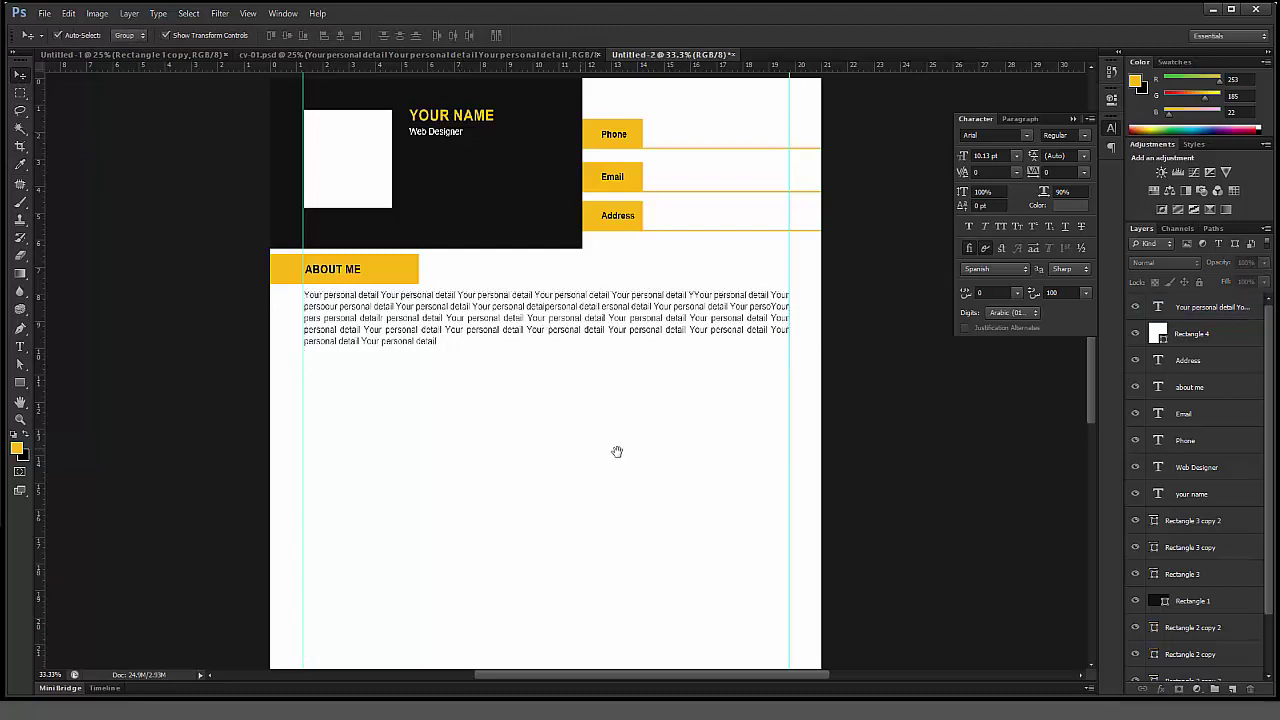
{"action": "scroll", "coordinate": [614, 449], "scroll_direction": "down", "scroll_amount": 2}
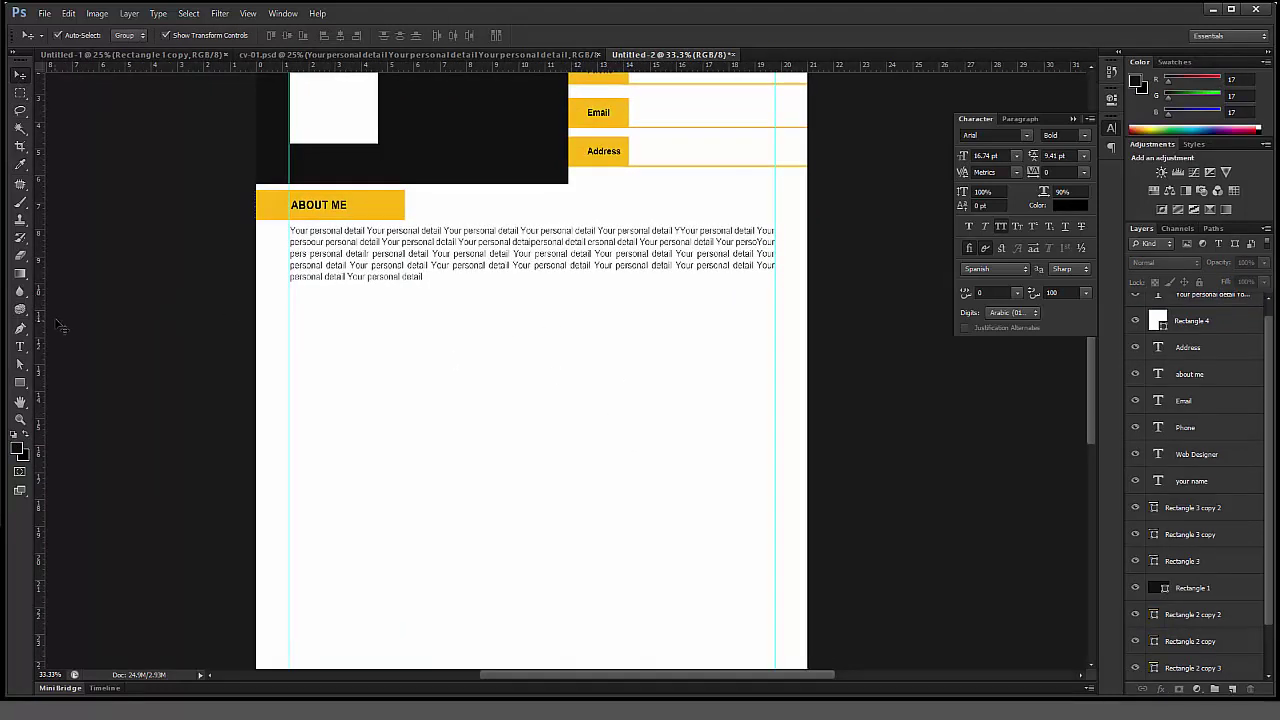
Step: Draw a rounded rectangle below the About Me paragraph and confirm its fill colour
{"action": "left_click", "coordinate": [18, 384]}
{"action": "right_click", "coordinate": [18, 384]}
{"action": "left_click", "coordinate": [75, 394]}
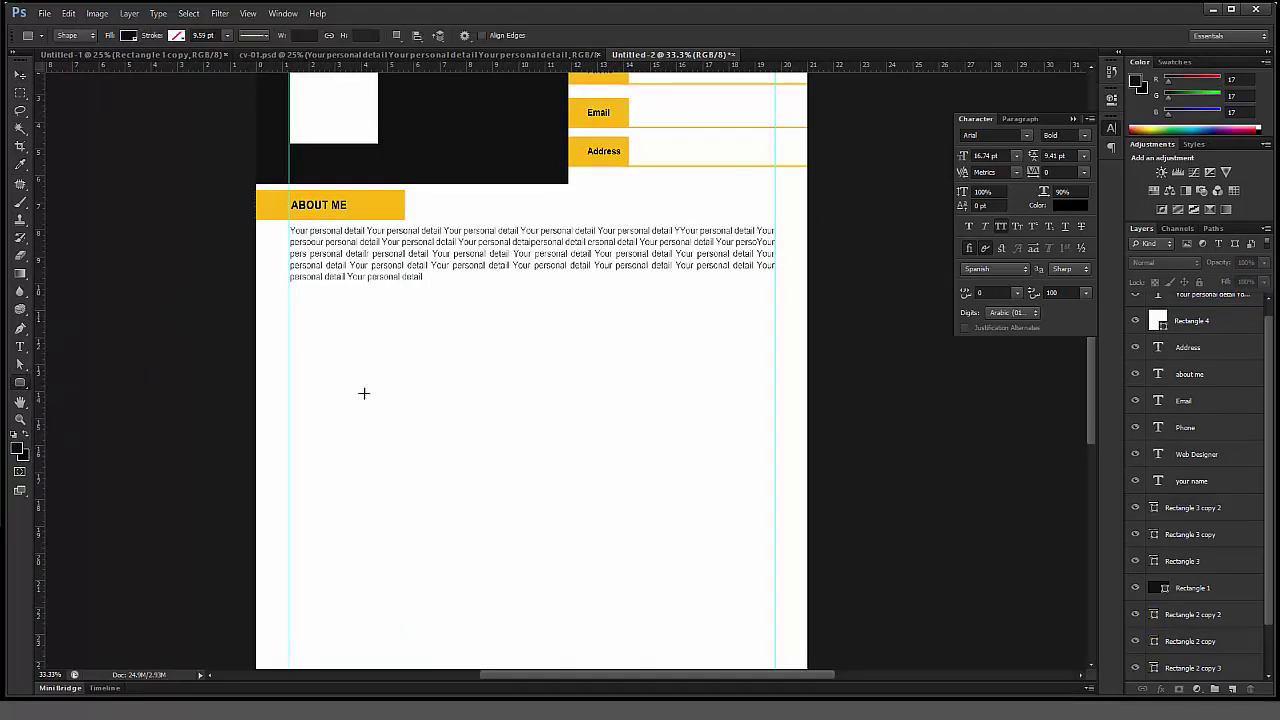
{"action": "left_click_drag", "start_coordinate": [446, 310], "coordinate": [570, 331]}
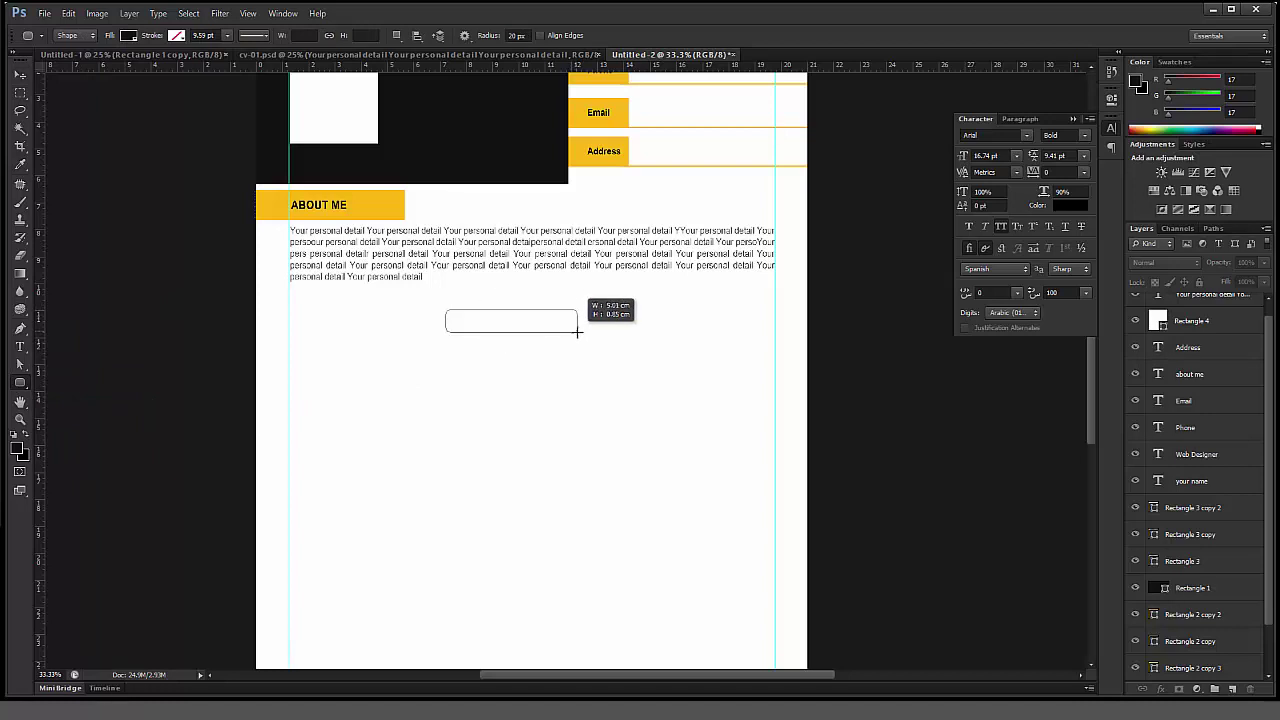
{"action": "left_click_drag", "start_coordinate": [575, 331], "coordinate": [578, 333]}
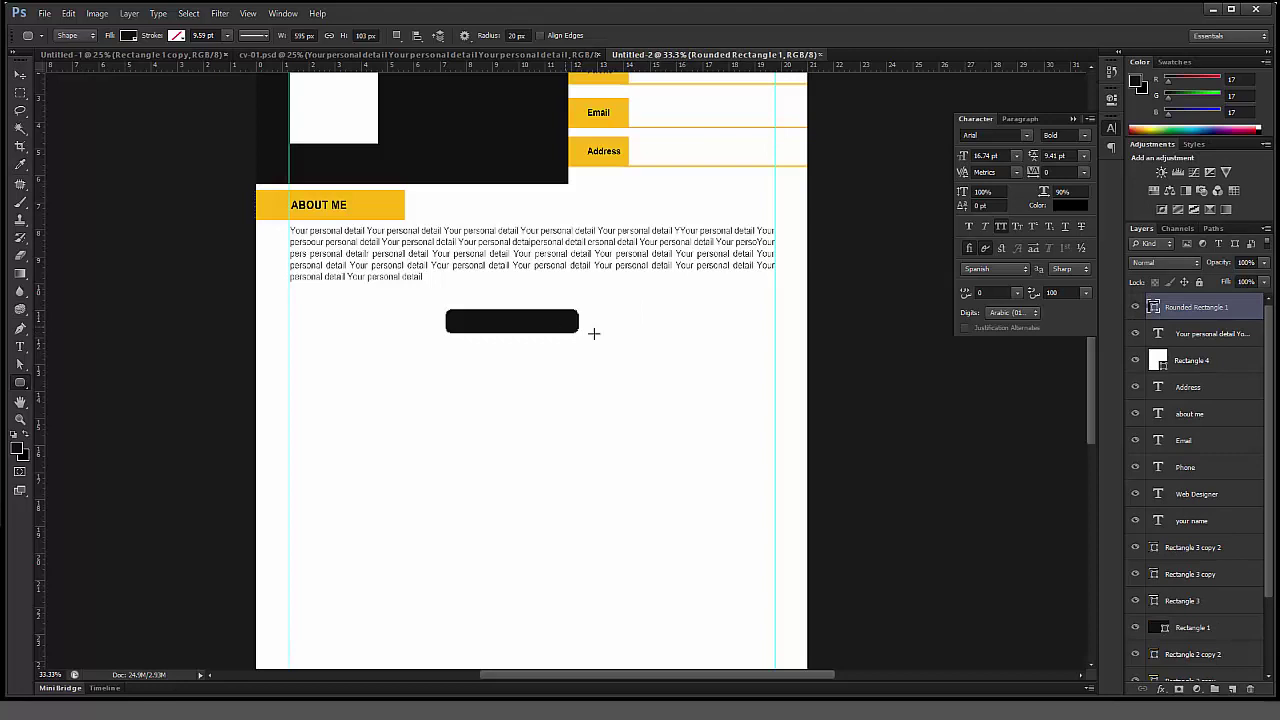
{"action": "double_click", "coordinate": [1155, 307]}
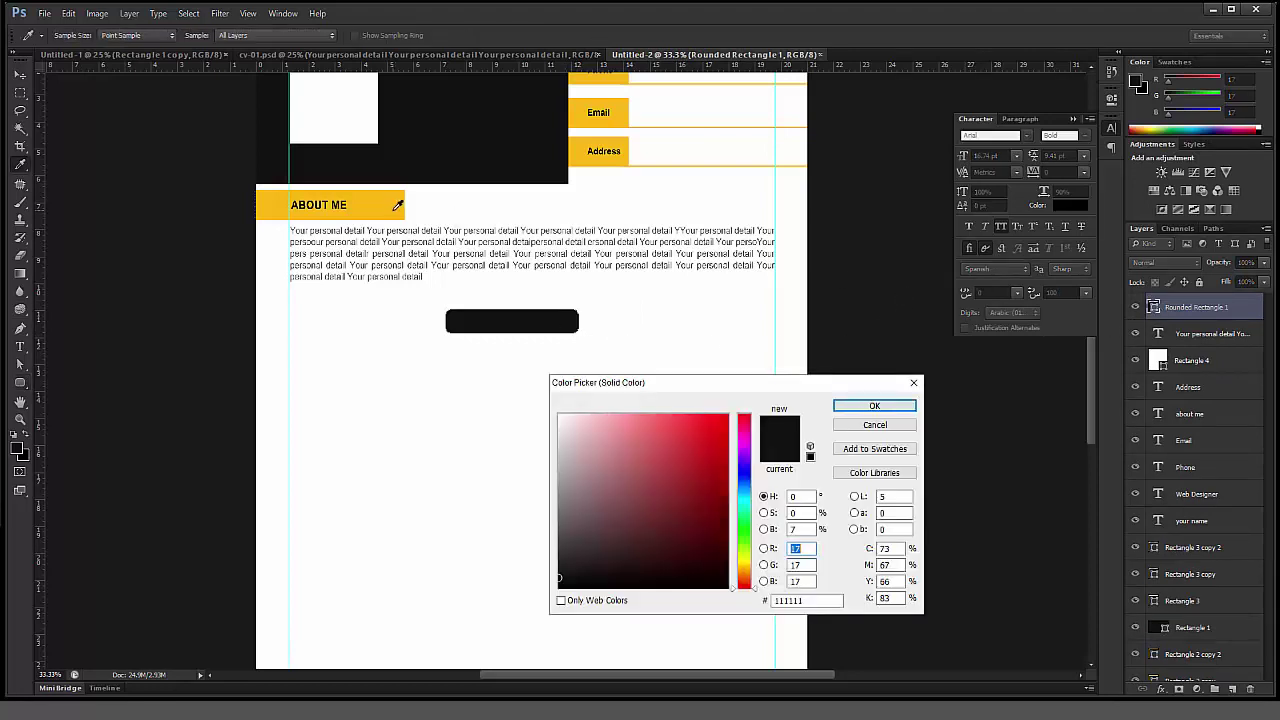
{"action": "left_click", "coordinate": [874, 405]}
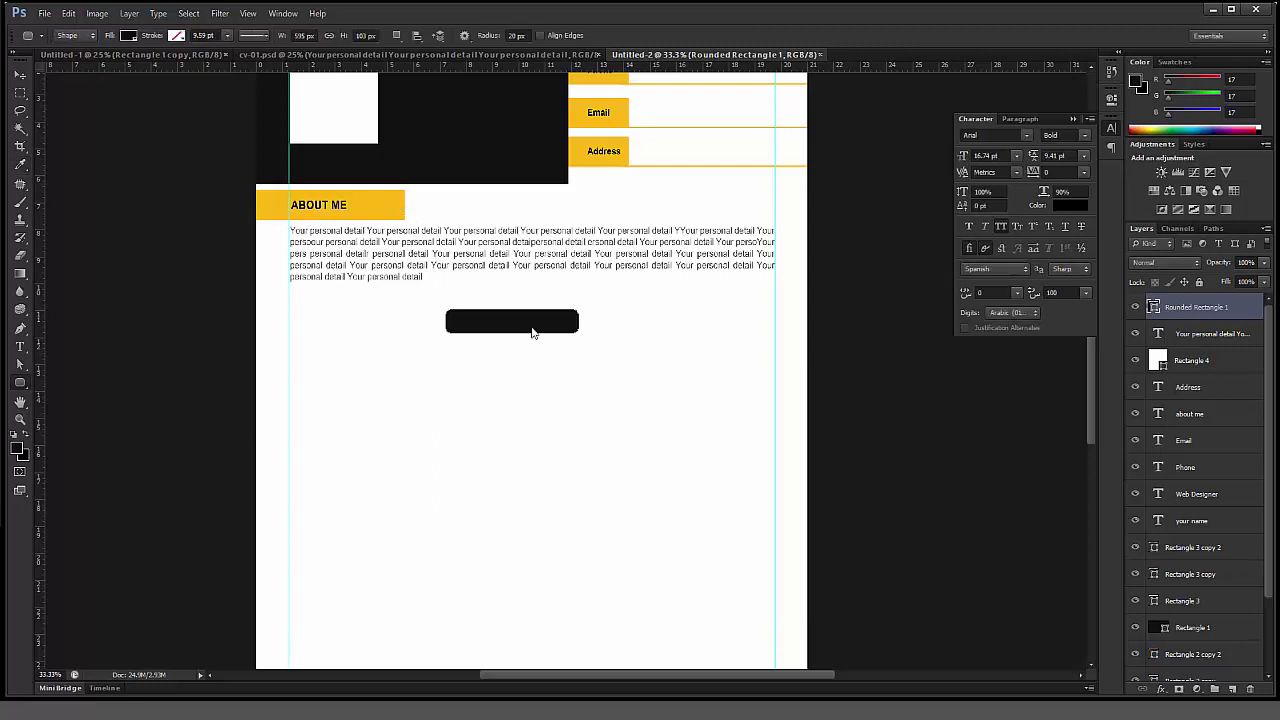
{"action": "left_click", "coordinate": [20, 76]}
{"action": "left_click", "coordinate": [553, 389]}
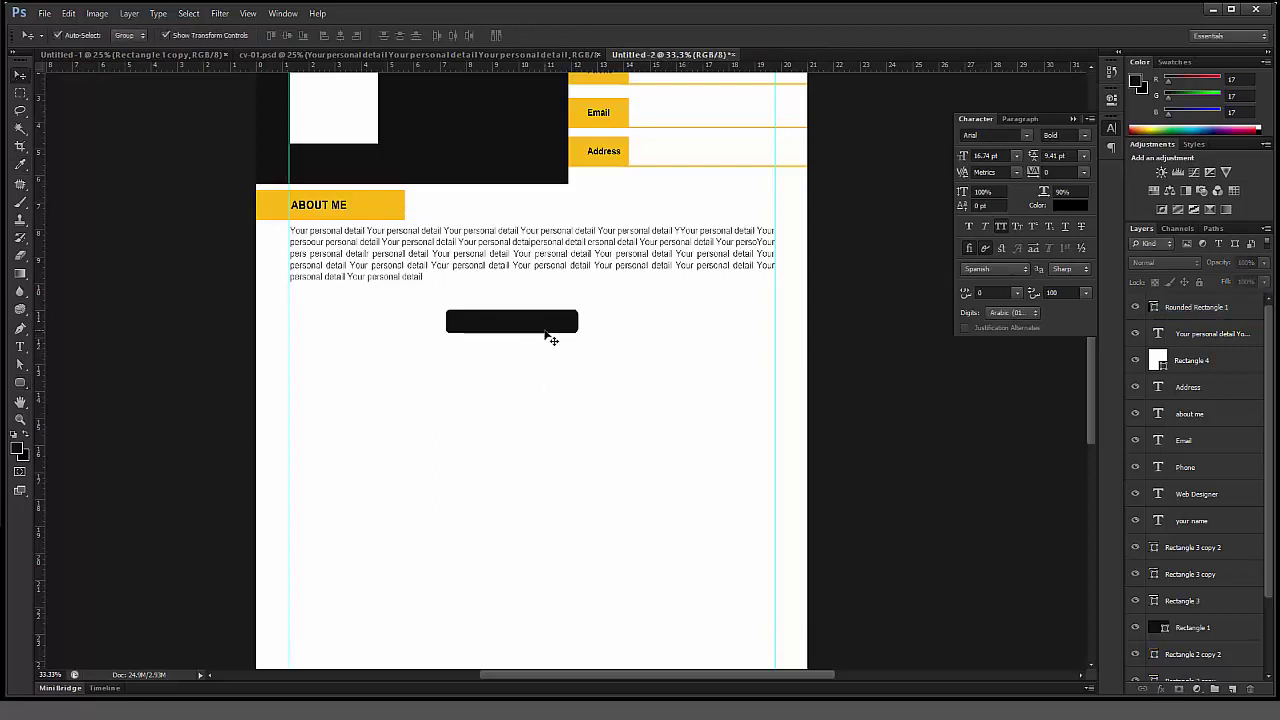
{"action": "left_click", "coordinate": [551, 331]}
{"action": "left_click", "coordinate": [556, 373]}
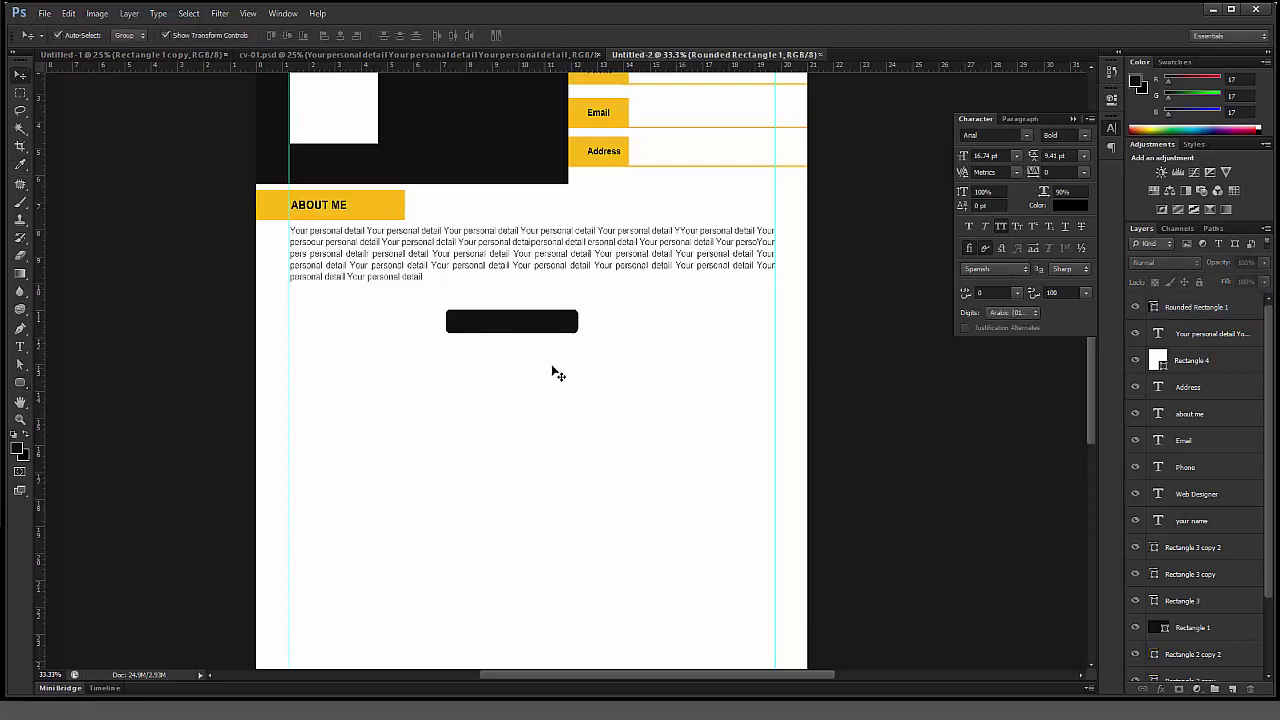
Step: Duplicate the yellow Address line down to the rounded rectangle and make it 20 cm wide
{"action": "left_click", "coordinate": [757, 170]}
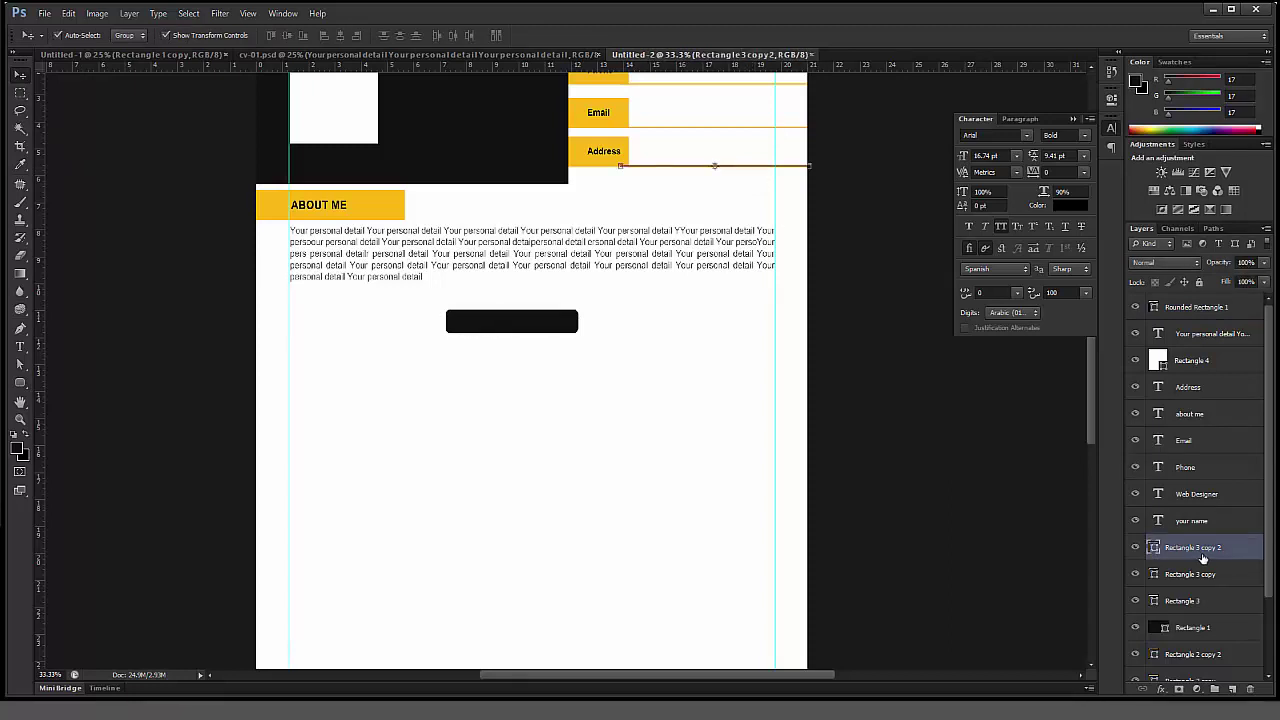
{"action": "left_click_drag", "start_coordinate": [1202, 548], "coordinate": [1208, 620]}
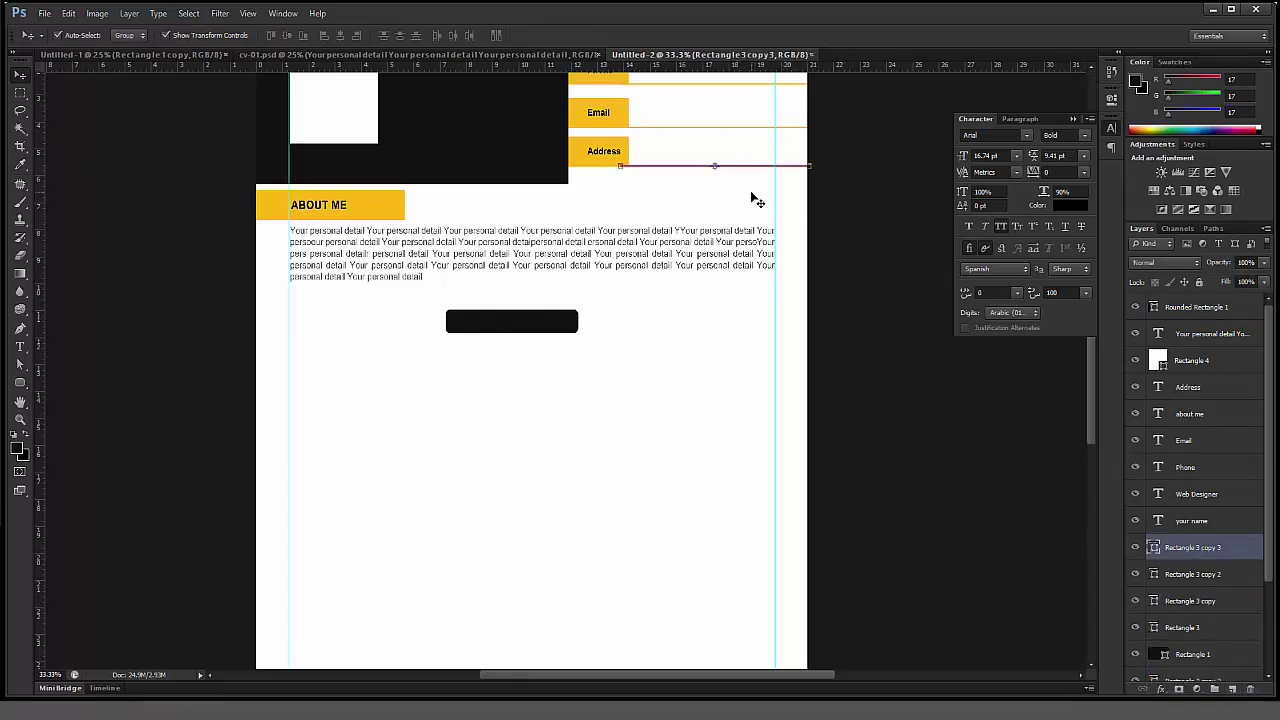
{"action": "mouse_move", "coordinate": [751, 197]}
{"action": "left_mouse_down"}
{"action": "mouse_move", "coordinate": [594, 348]}
{"action": "mouse_move", "coordinate": [563, 344]}
{"action": "left_mouse_up"}
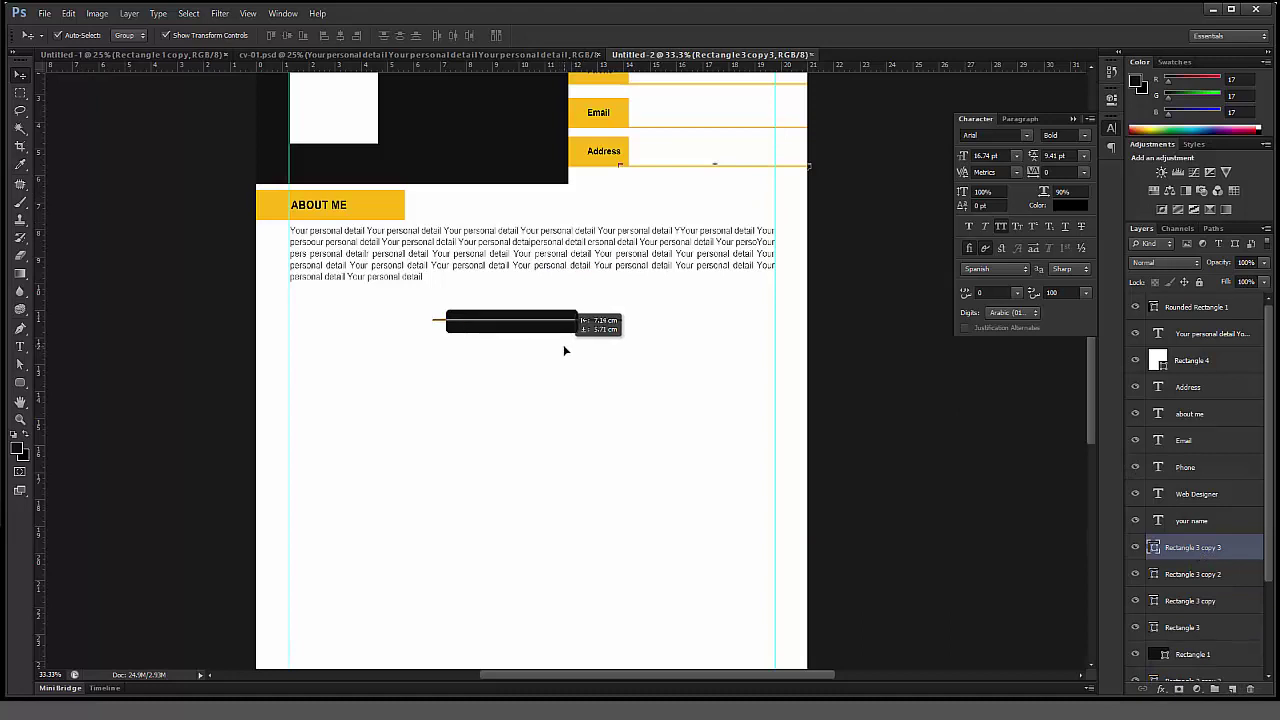
{"action": "left_click", "coordinate": [20, 382]}
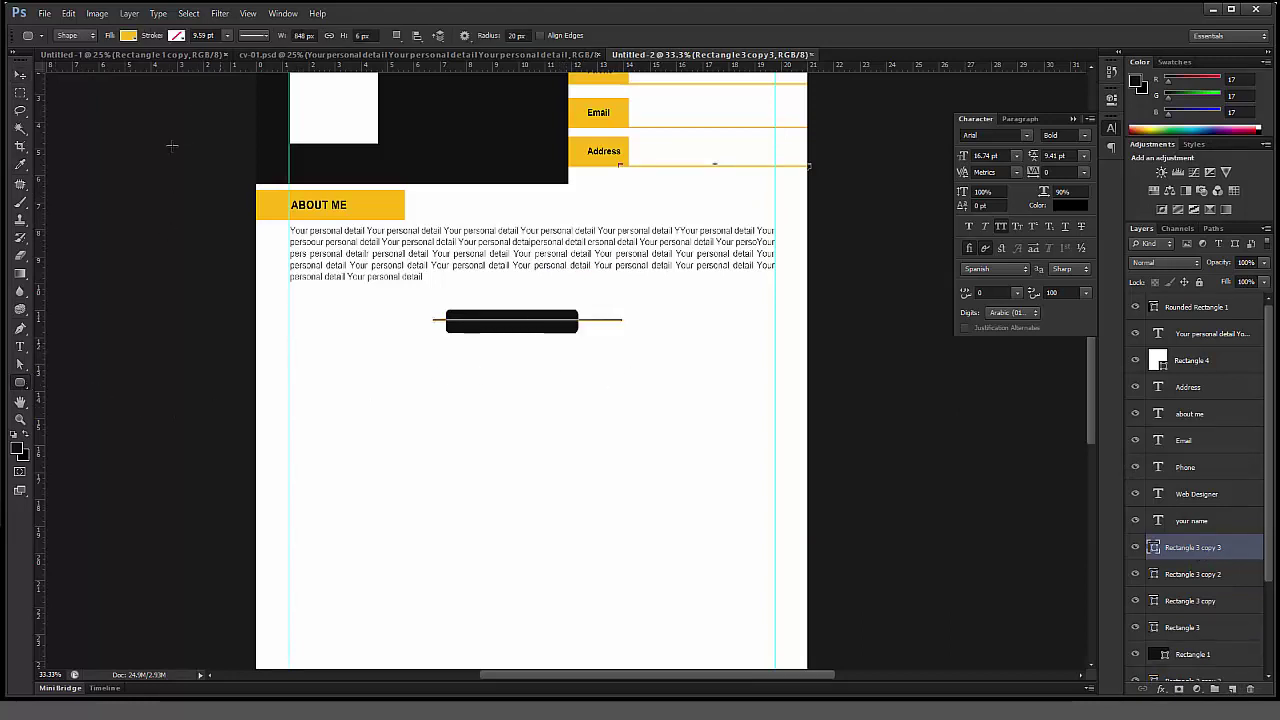
{"action": "right_click", "coordinate": [20, 385]}
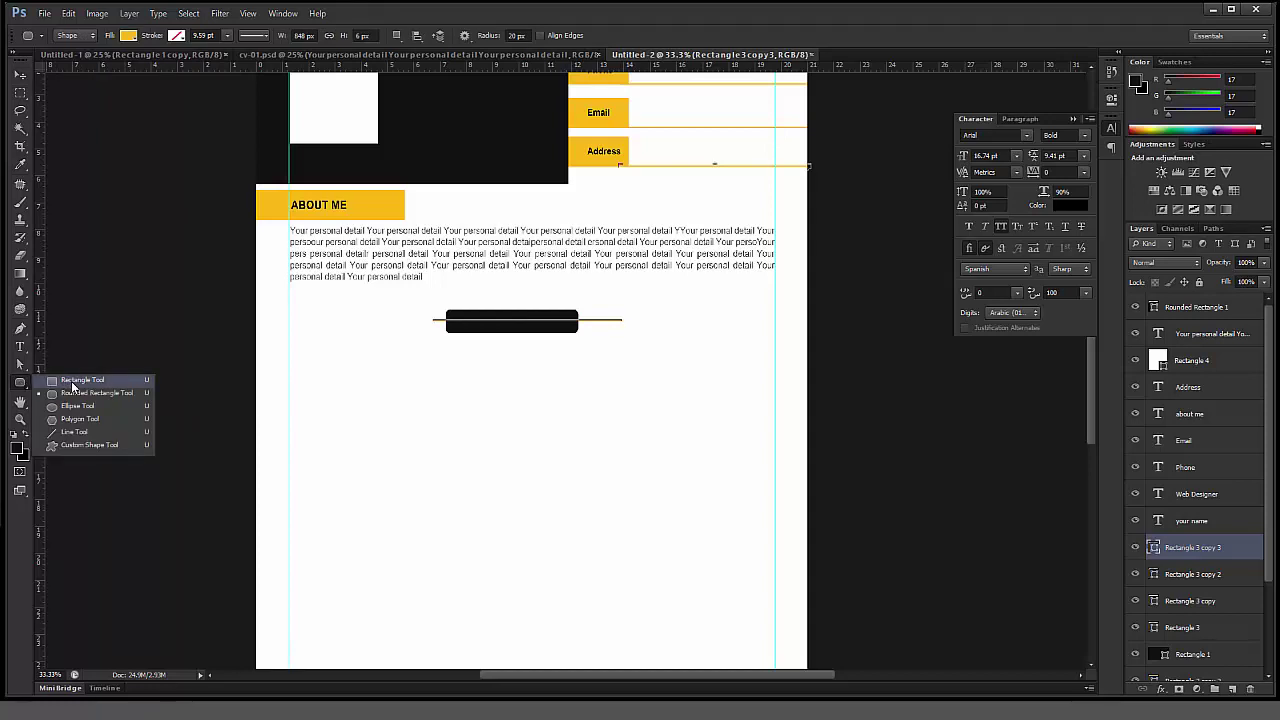
{"action": "left_click", "coordinate": [72, 383]}
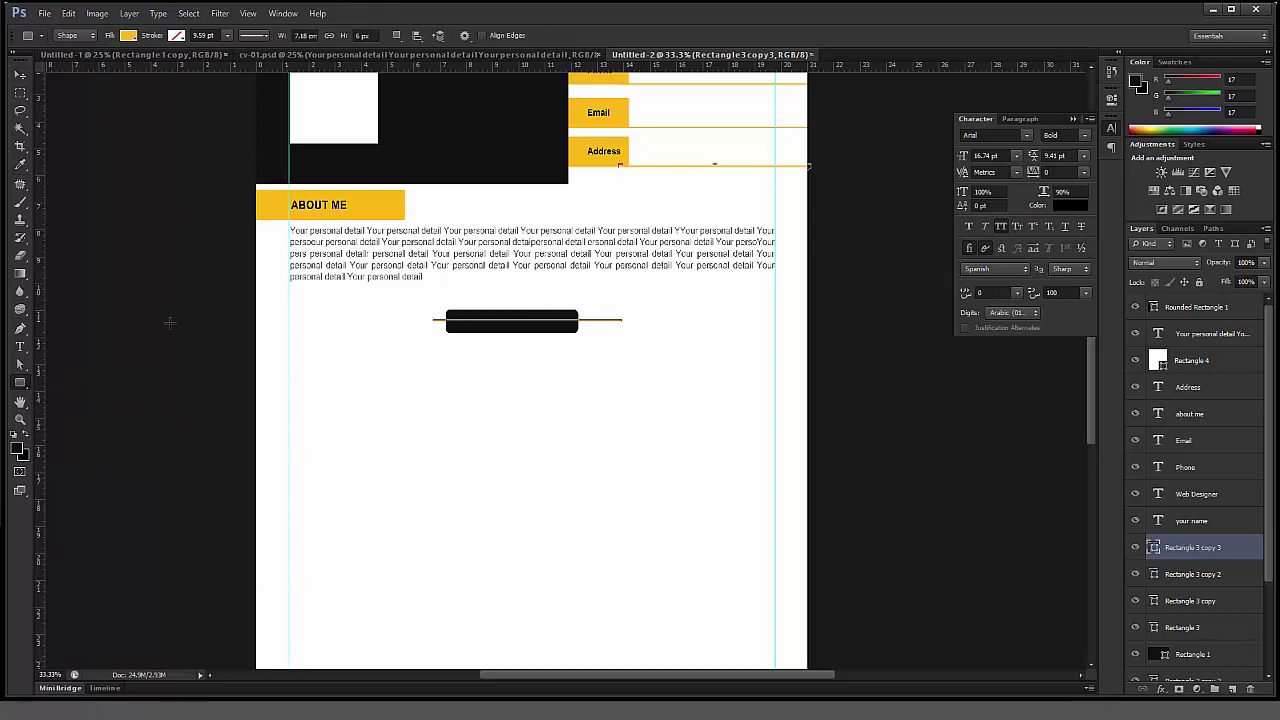
{"action": "left_click", "coordinate": [305, 35]}
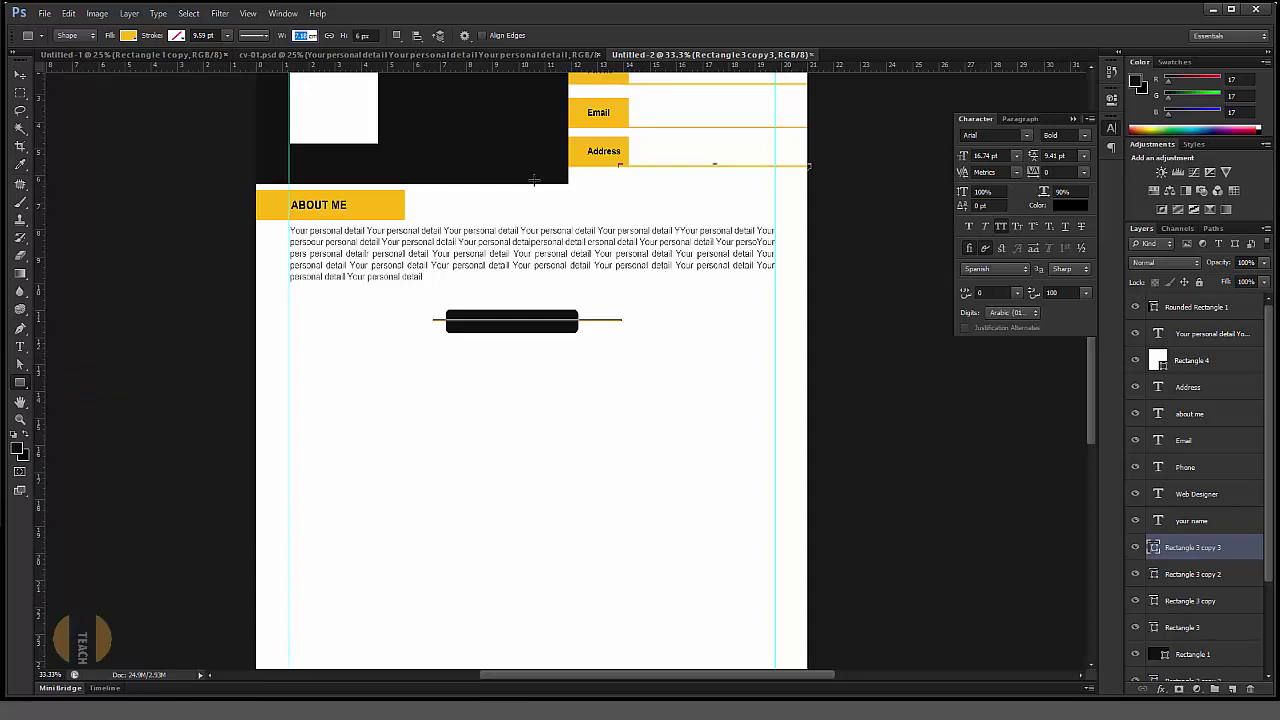
{"action": "type", "text": "20"}
{"action": "key", "text": "Return"}
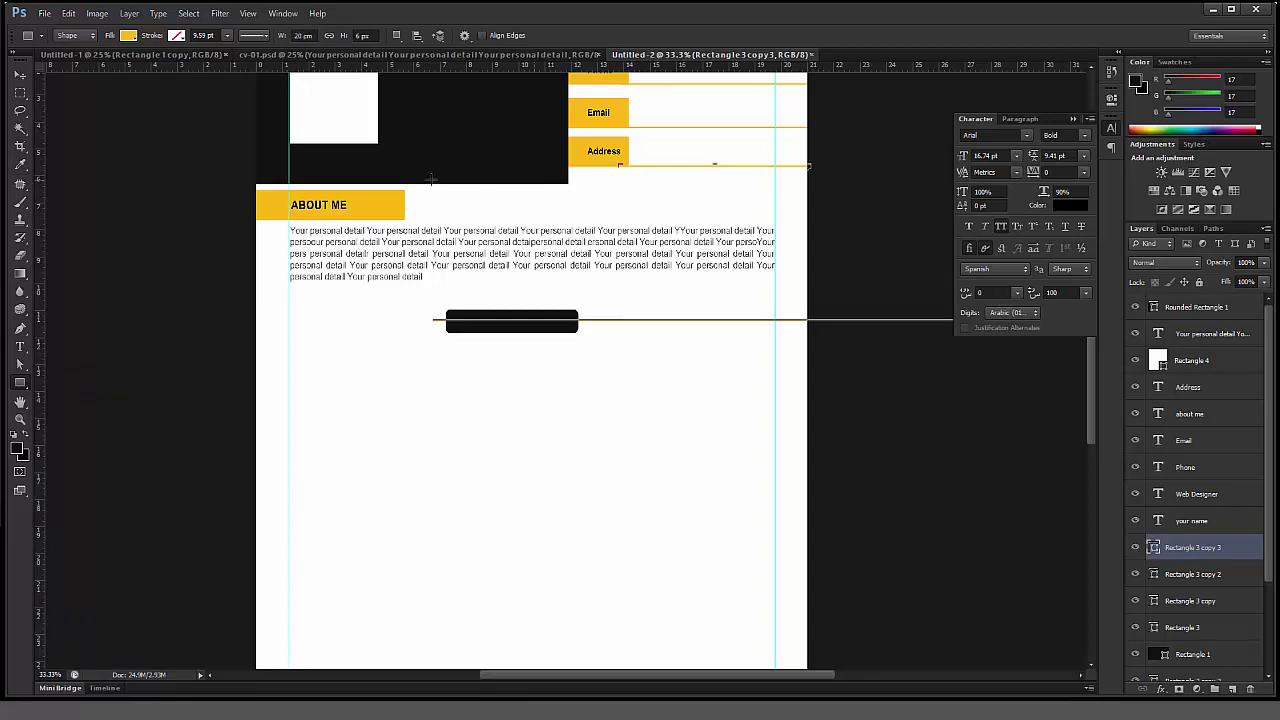
Step: Centre the line horizontally on the page using Select All, then deselect
{"action": "left_click", "coordinate": [20, 75]}
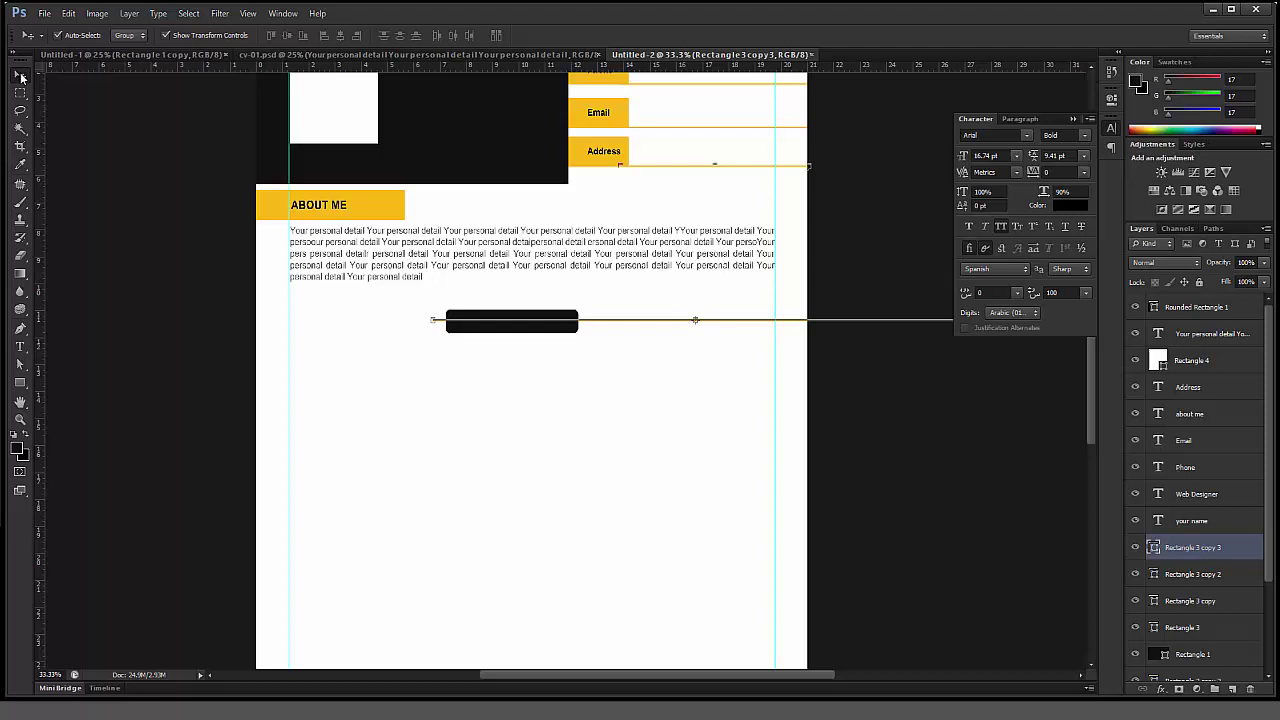
{"action": "left_click", "coordinate": [188, 14]}
{"action": "left_click", "coordinate": [198, 33]}
{"action": "left_click", "coordinate": [340, 36]}
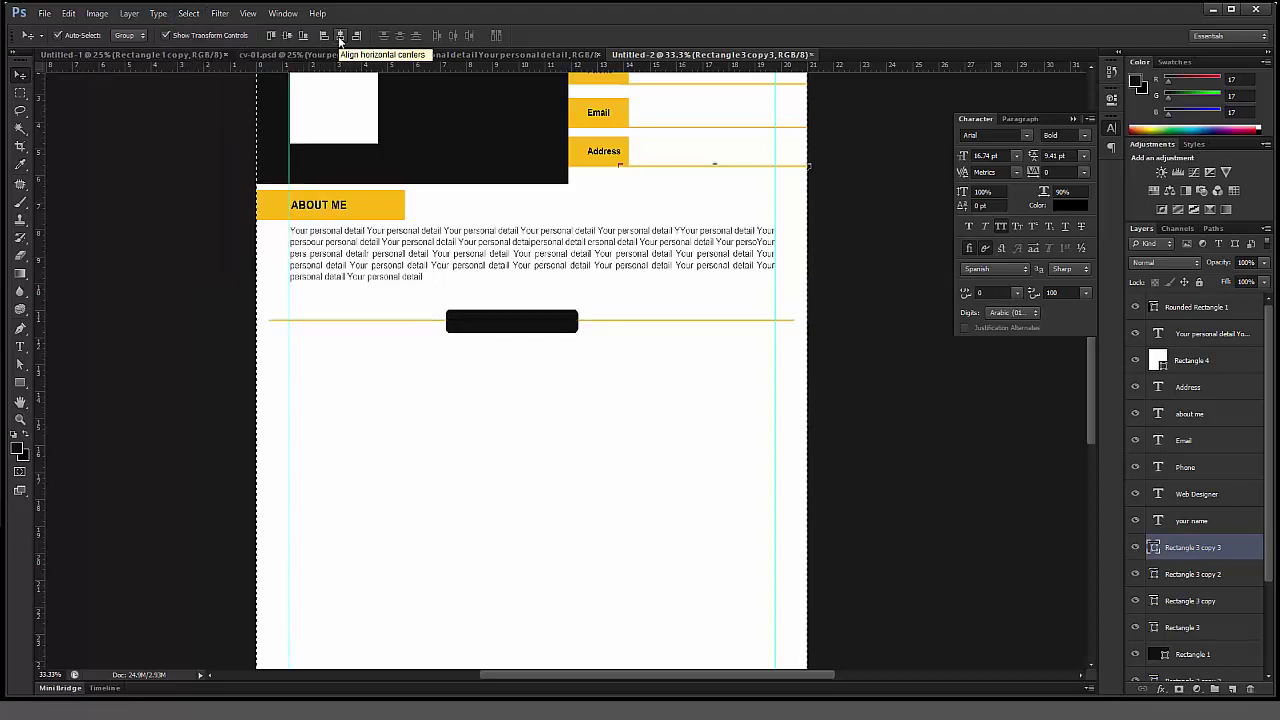
{"action": "left_click", "coordinate": [188, 14]}
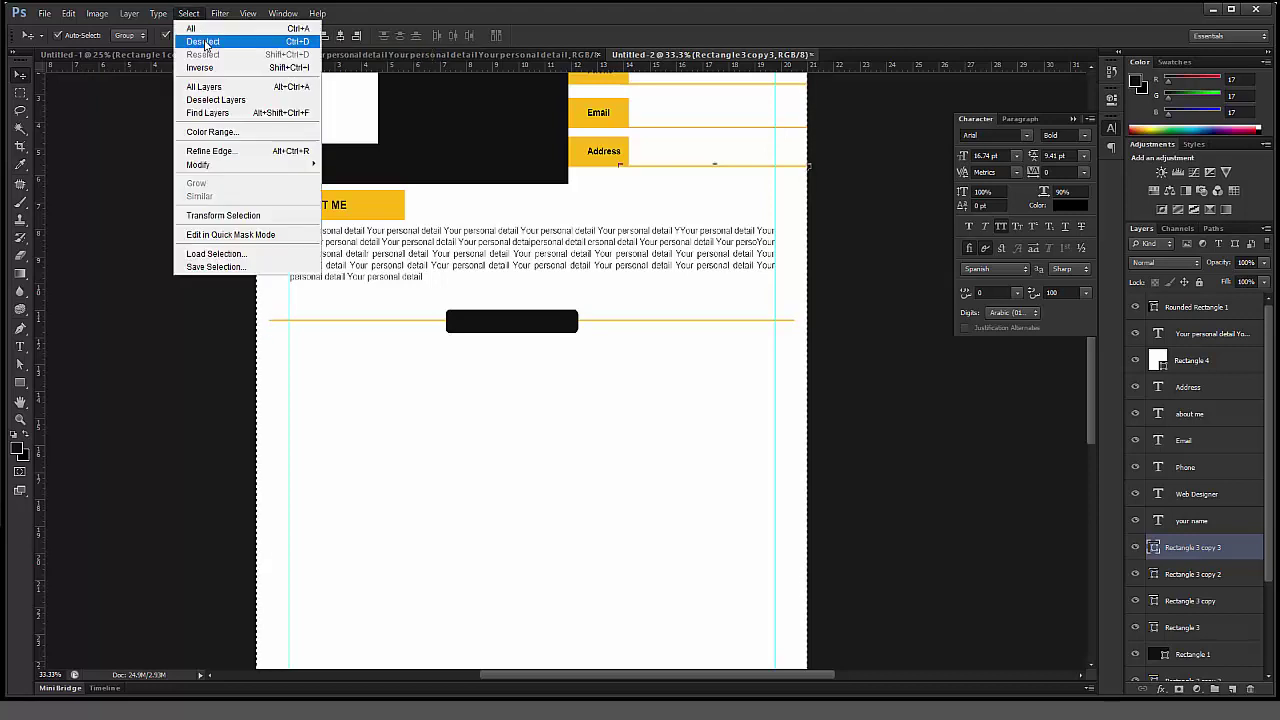
{"action": "left_click", "coordinate": [200, 47]}
{"action": "left_click", "coordinate": [400, 324]}
Step: Narrow the divider line to 18 cm, then to 16.5 cm
{"action": "left_click", "coordinate": [400, 321]}
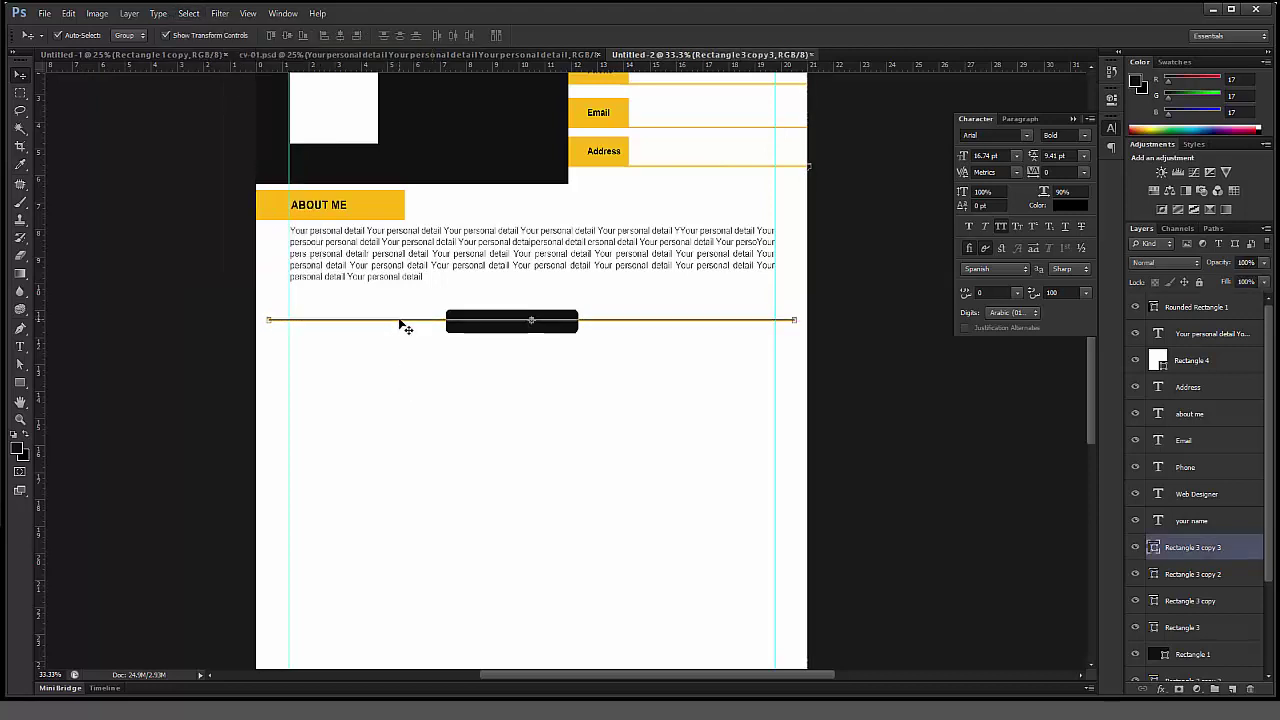
{"action": "left_click", "coordinate": [20, 382]}
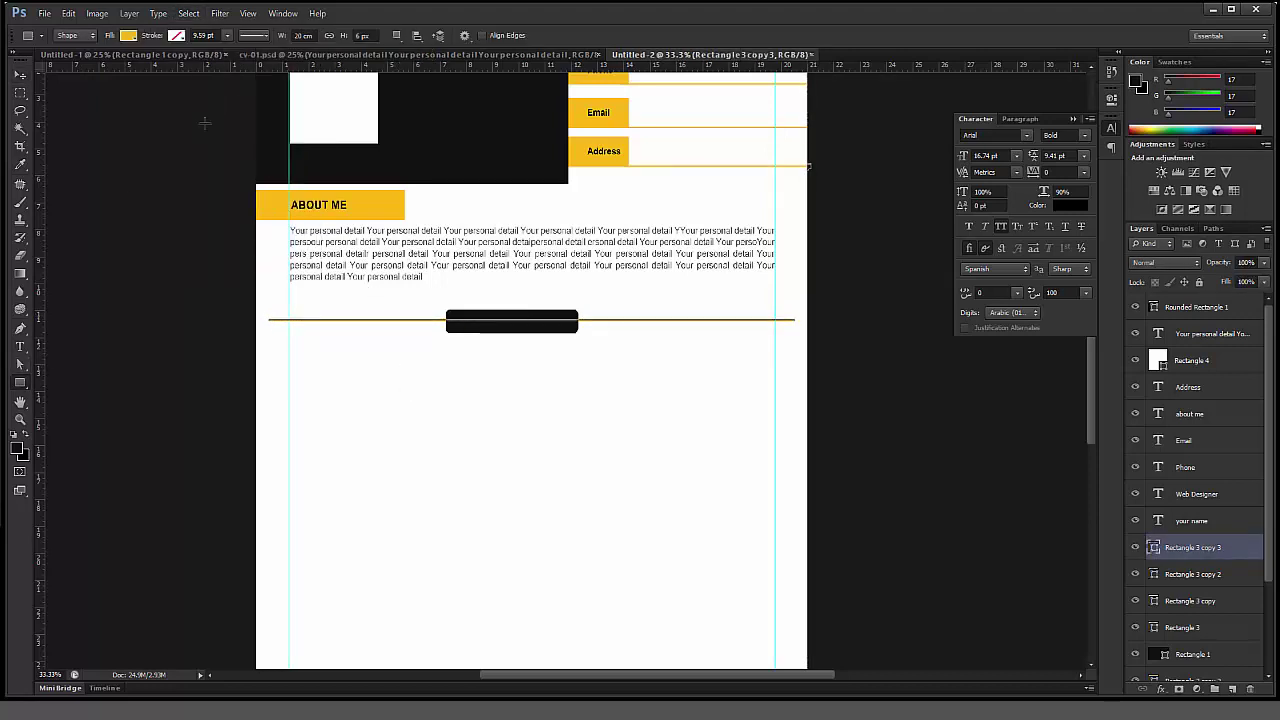
{"action": "double_click", "coordinate": [303, 36]}
{"action": "type", "text": "18"}
{"action": "key", "text": "Return"}
{"action": "left_click", "coordinate": [19, 76]}
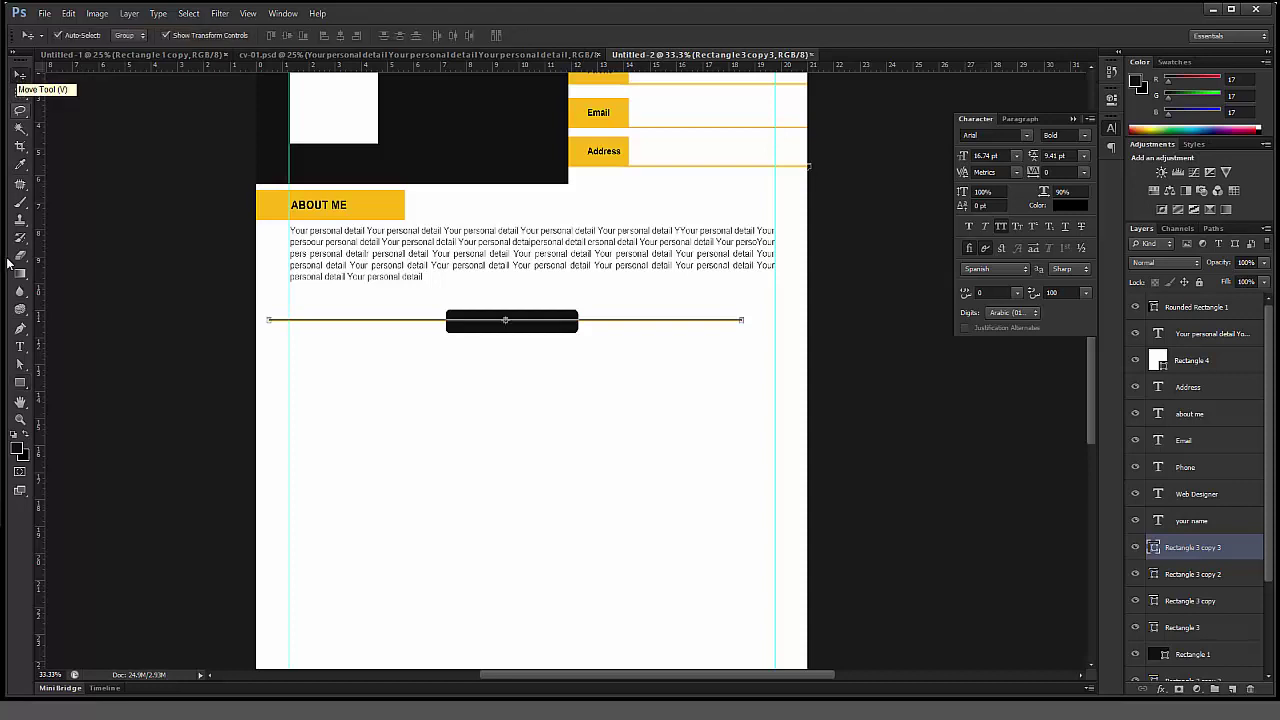
{"action": "left_click", "coordinate": [21, 383]}
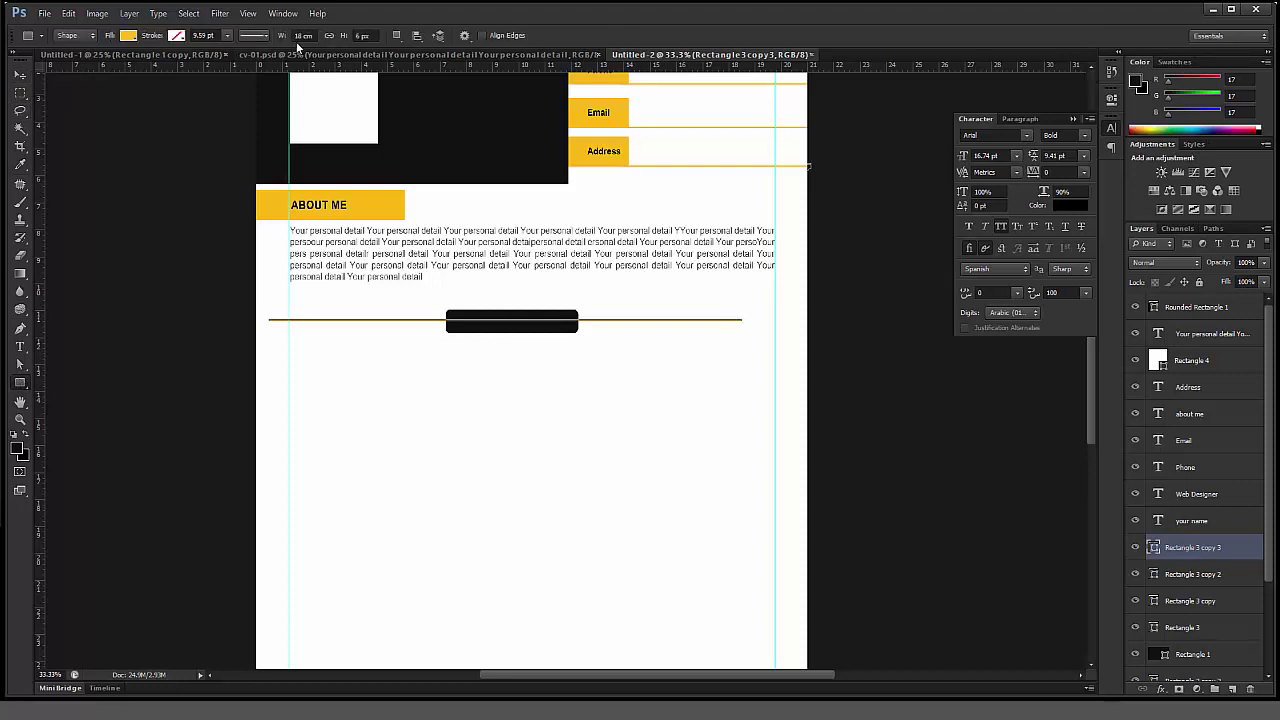
{"action": "type", "text": "16.5"}
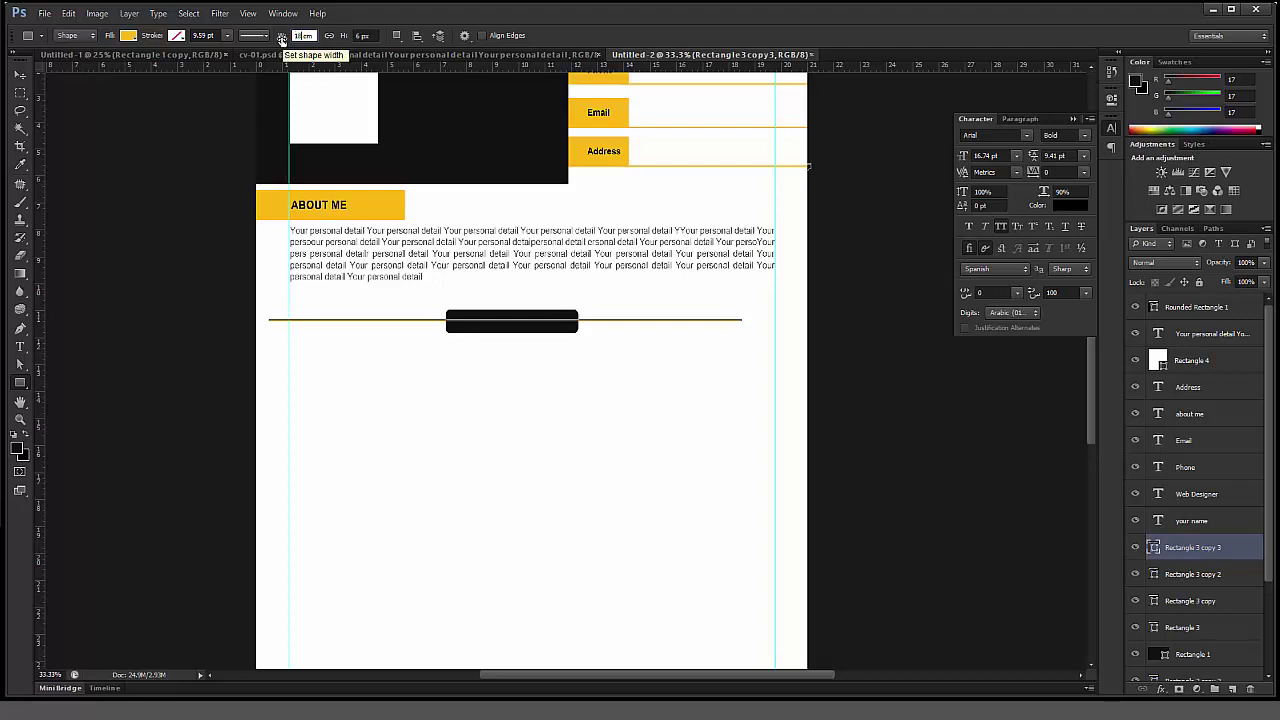
{"action": "key", "text": "Return"}
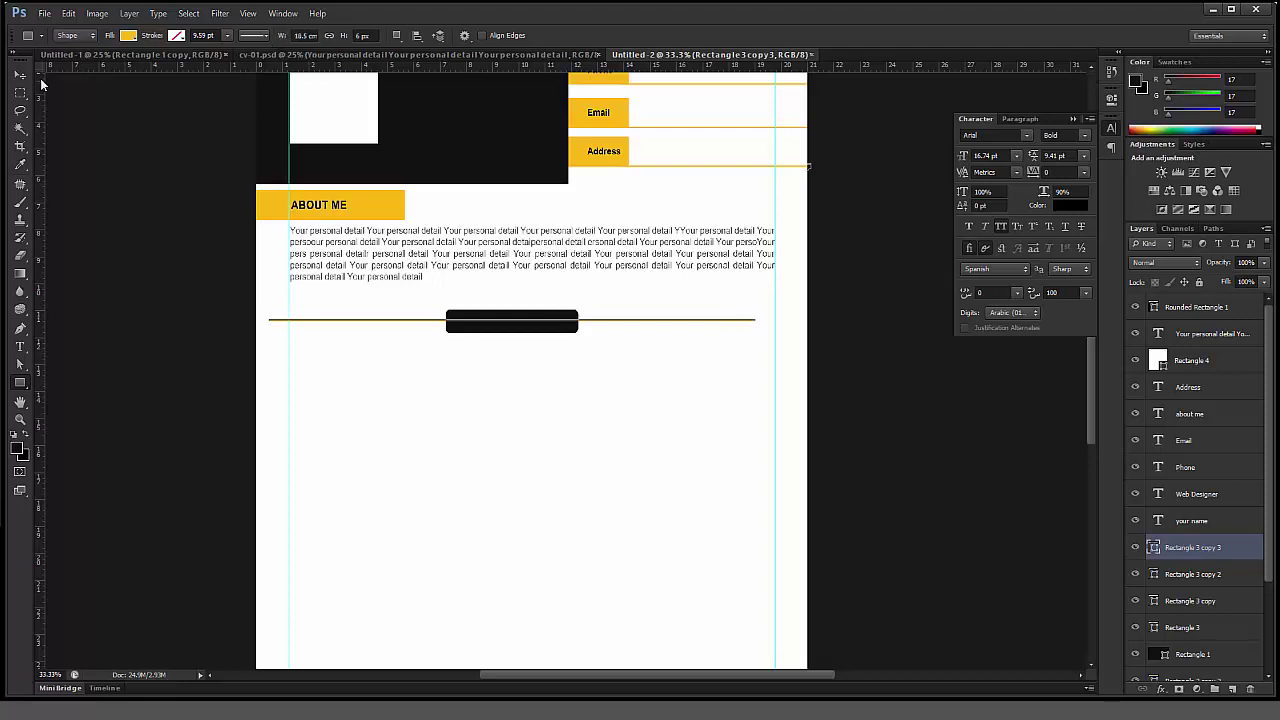
Step: Re-centre the 16.5 cm divider horizontally across the page and deselect
{"action": "left_click", "coordinate": [20, 76]}
{"action": "left_click", "coordinate": [184, 13]}
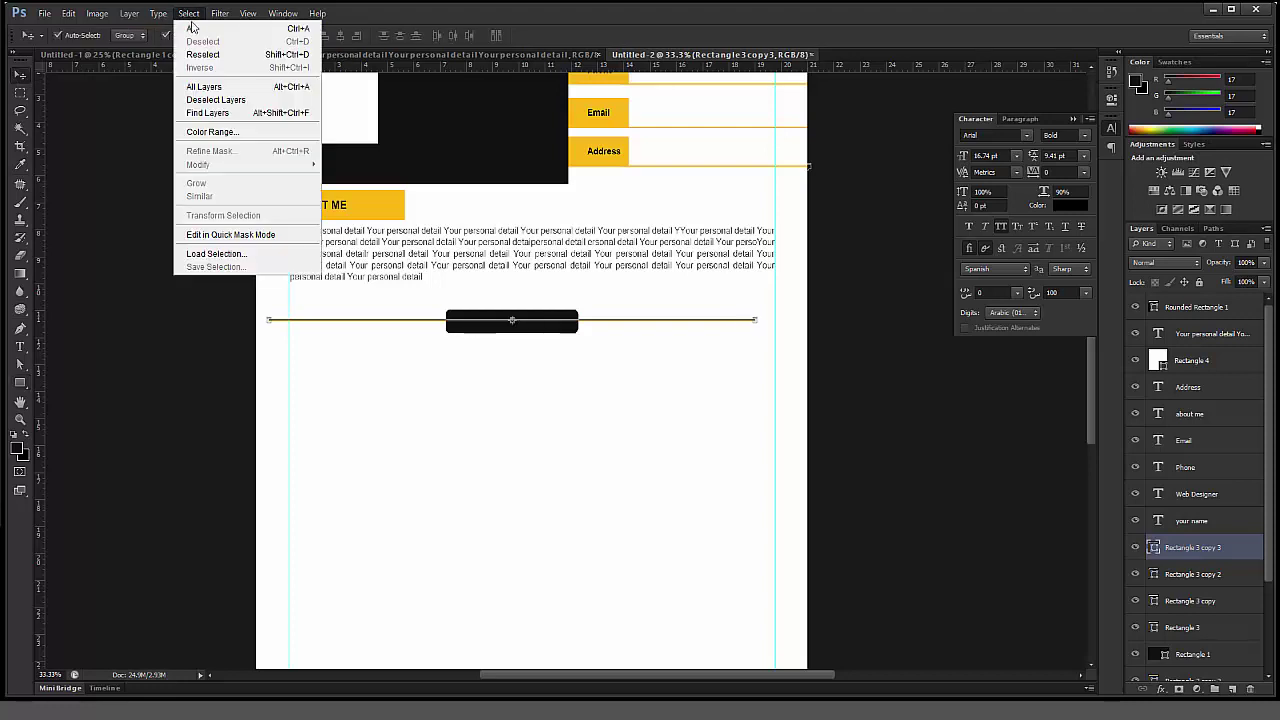
{"action": "left_click", "coordinate": [341, 36]}
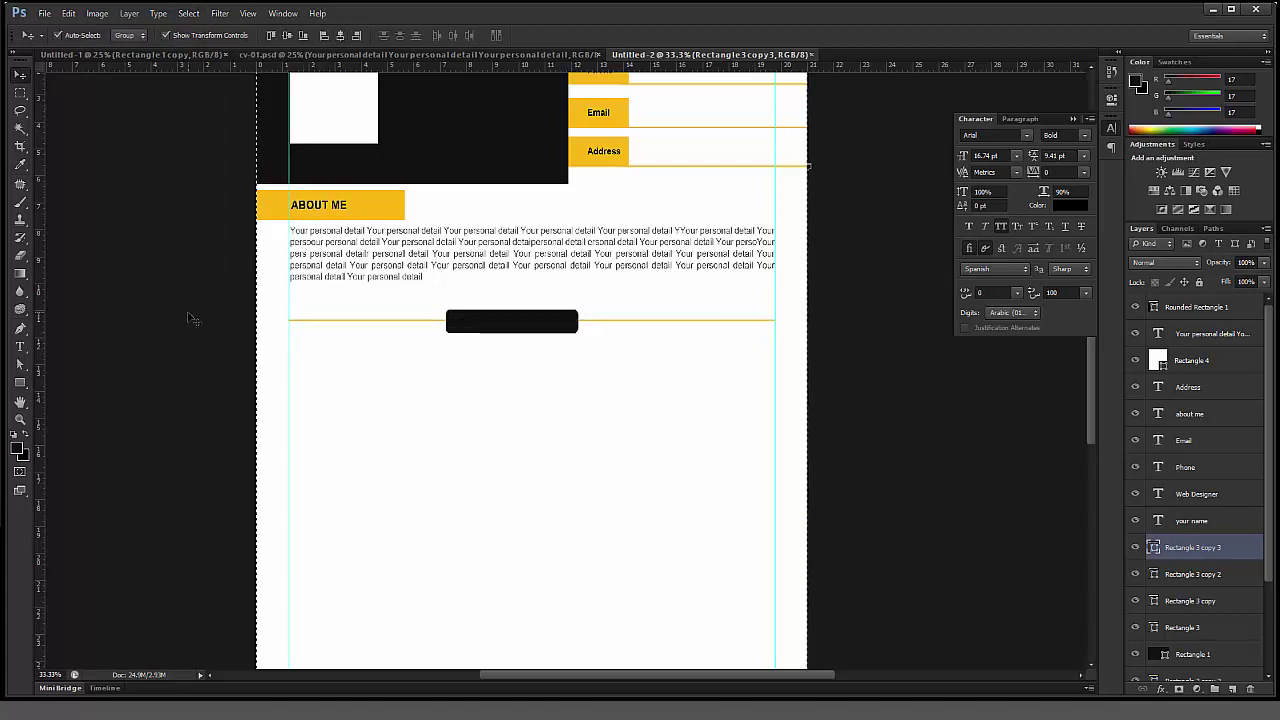
{"action": "left_click", "coordinate": [188, 13]}
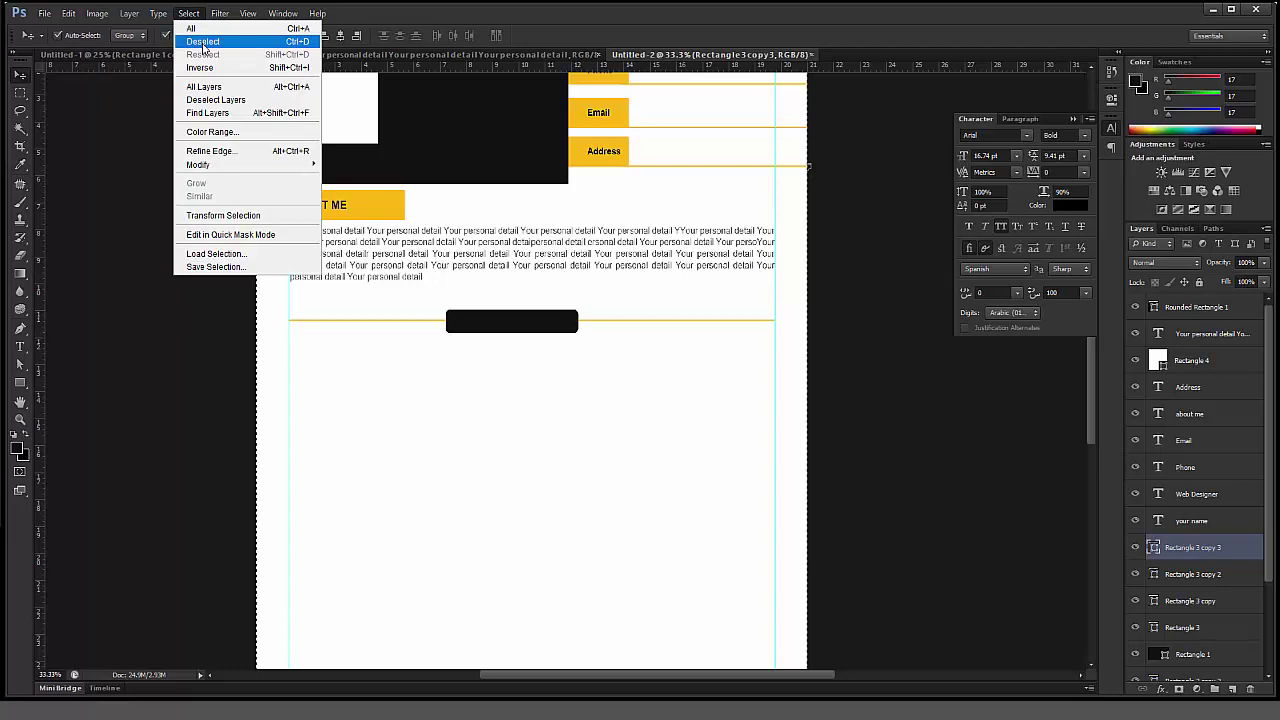
{"action": "left_click", "coordinate": [203, 42]}
{"action": "left_click", "coordinate": [496, 385]}
{"action": "left_click", "coordinate": [603, 321]}
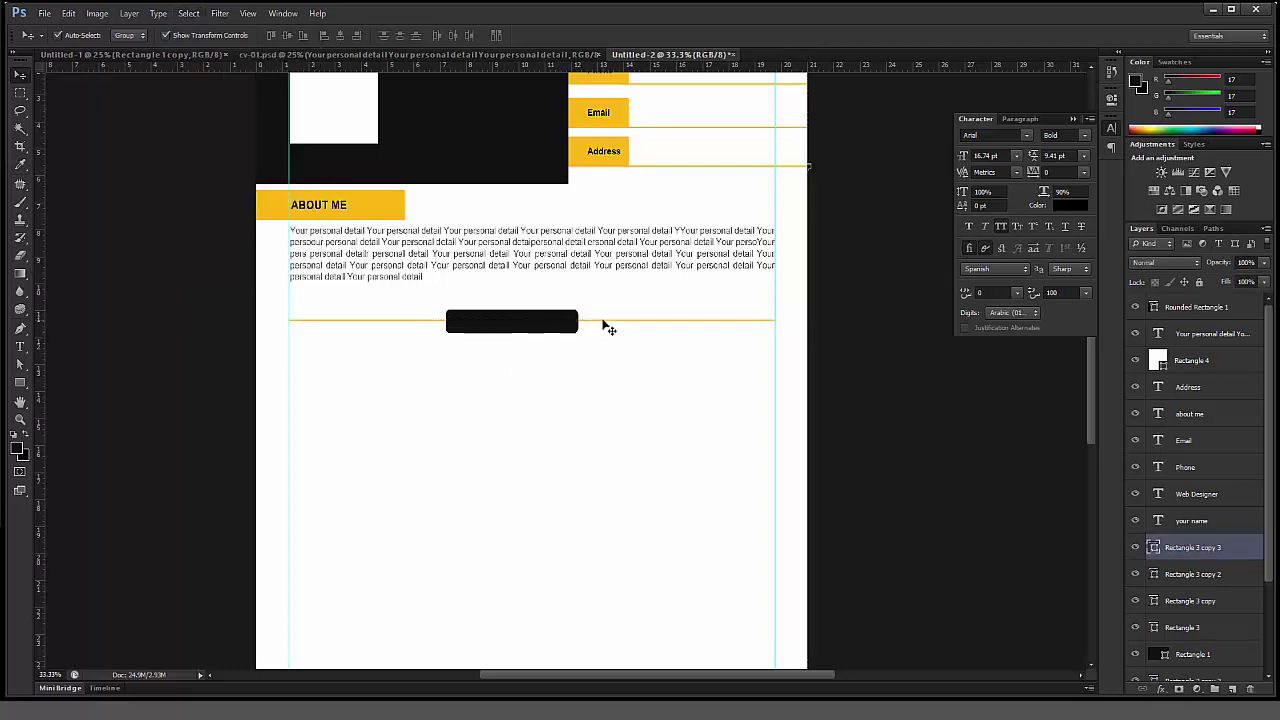
Step: Fill the divider line with black sampled from the rounded bar
{"action": "double_click", "coordinate": [1155, 547]}
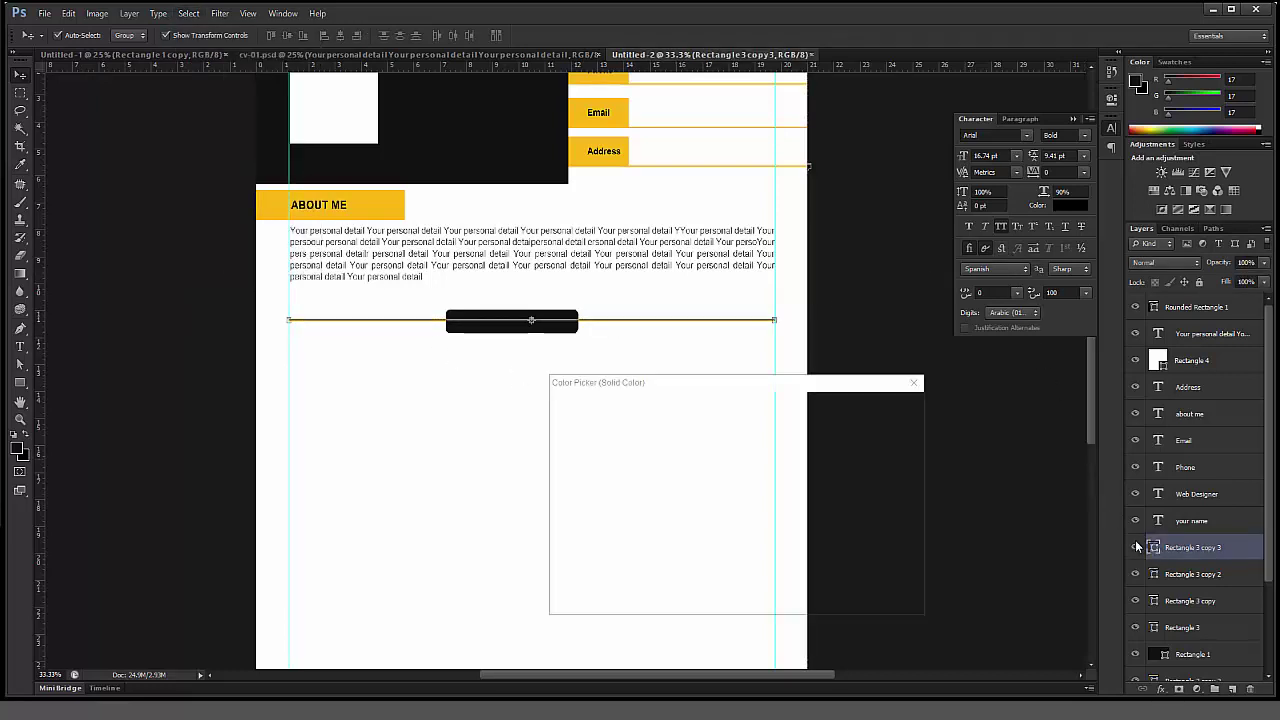
{"action": "left_click", "coordinate": [576, 318]}
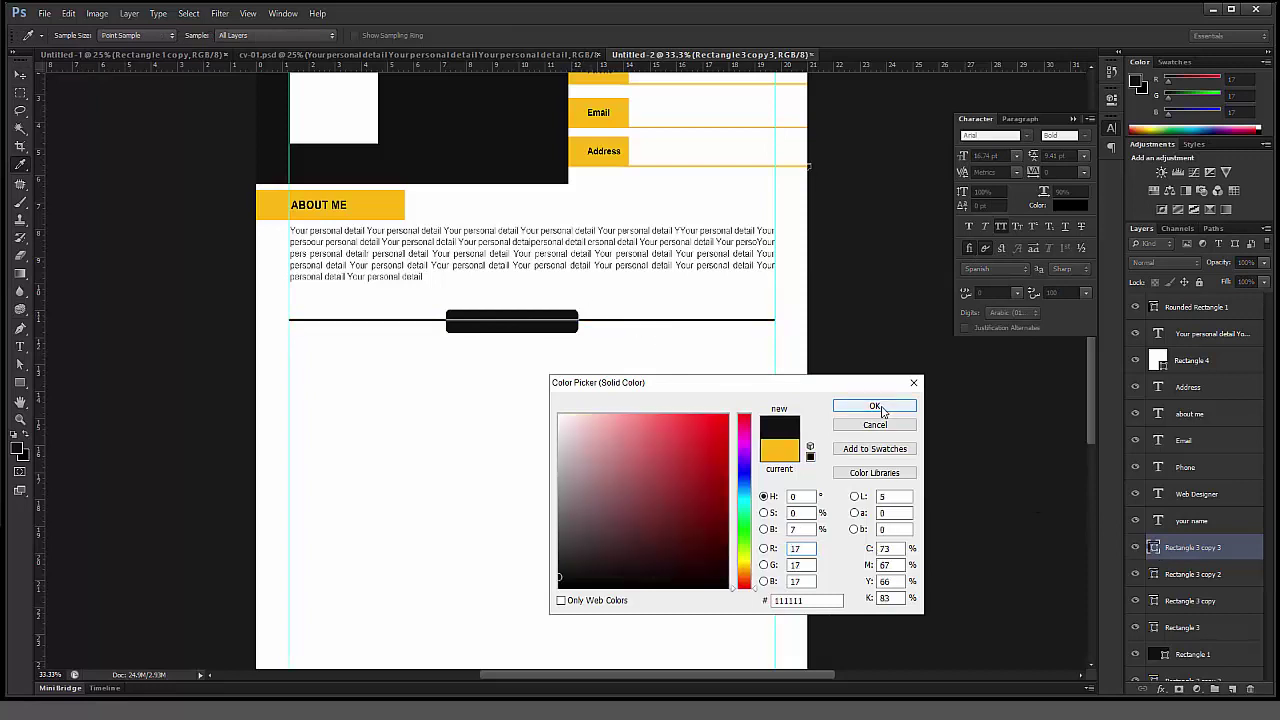
{"action": "key", "text": "Return"}
{"action": "key", "text": "v"}
{"action": "left_click", "coordinate": [654, 389]}
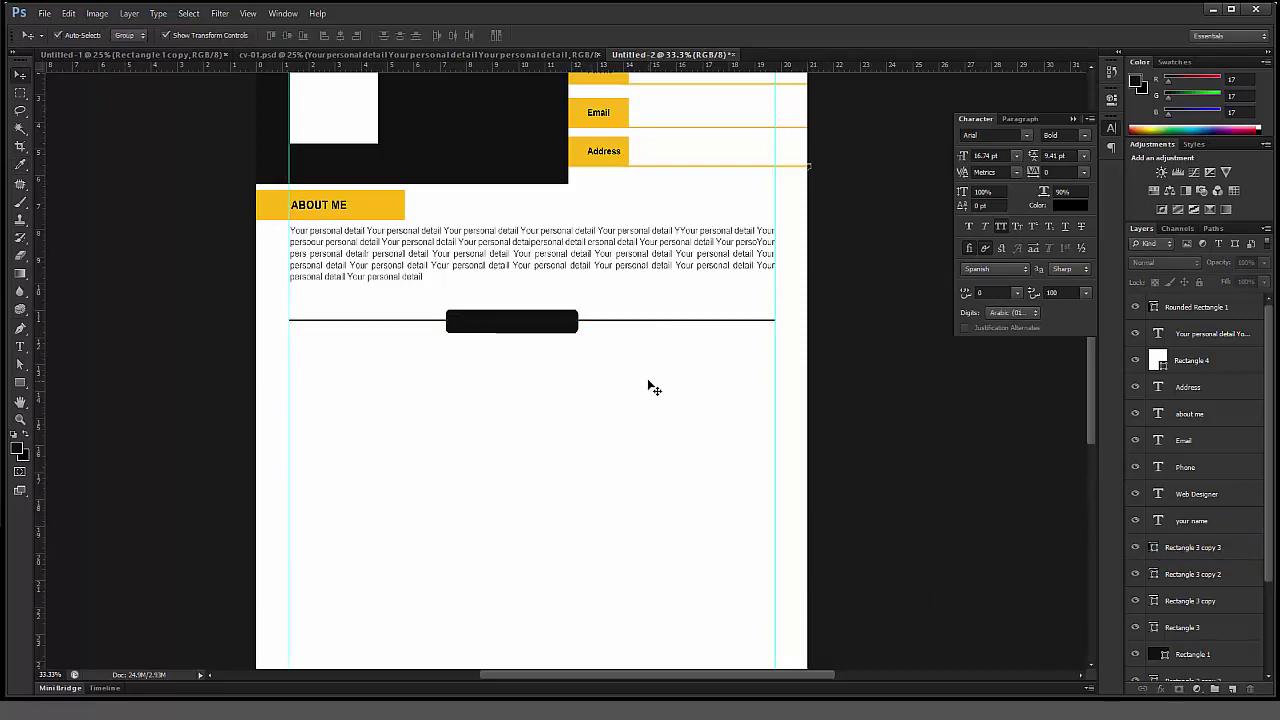
Step: Zoom in on the bar and set the divider line's height to 4 px
{"action": "key", "text": "z"}
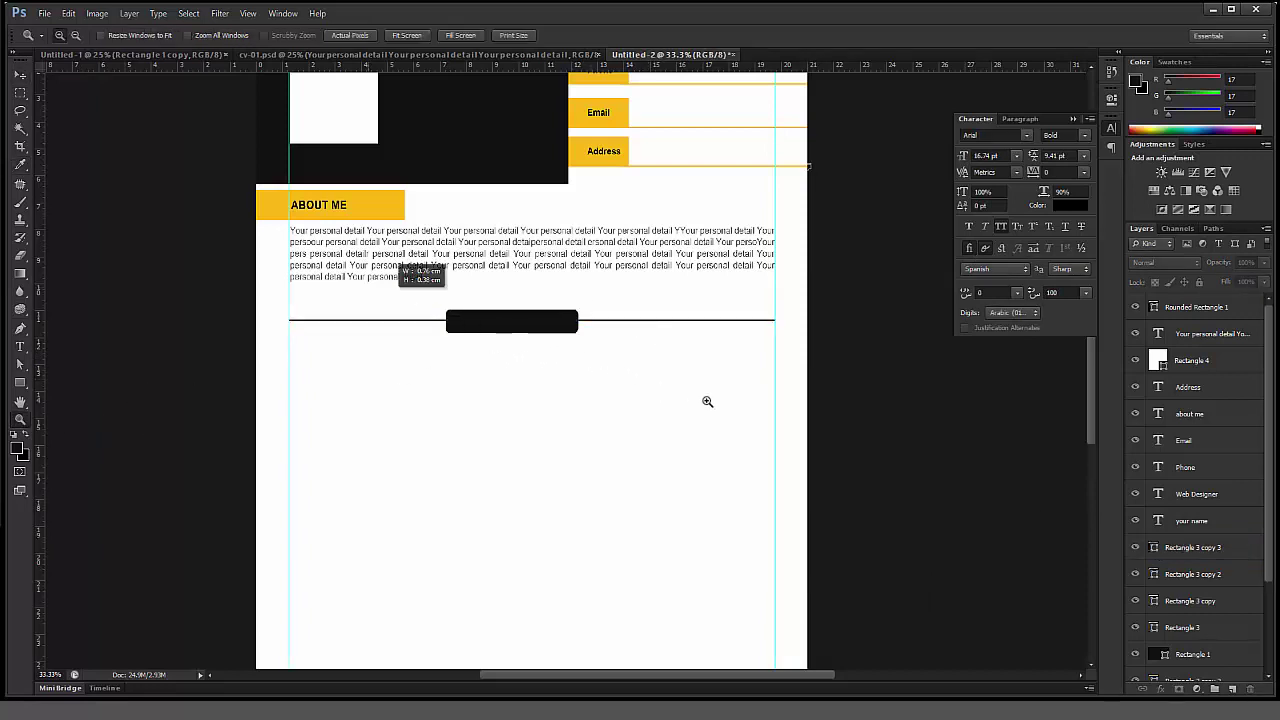
{"action": "left_click", "coordinate": [705, 400]}
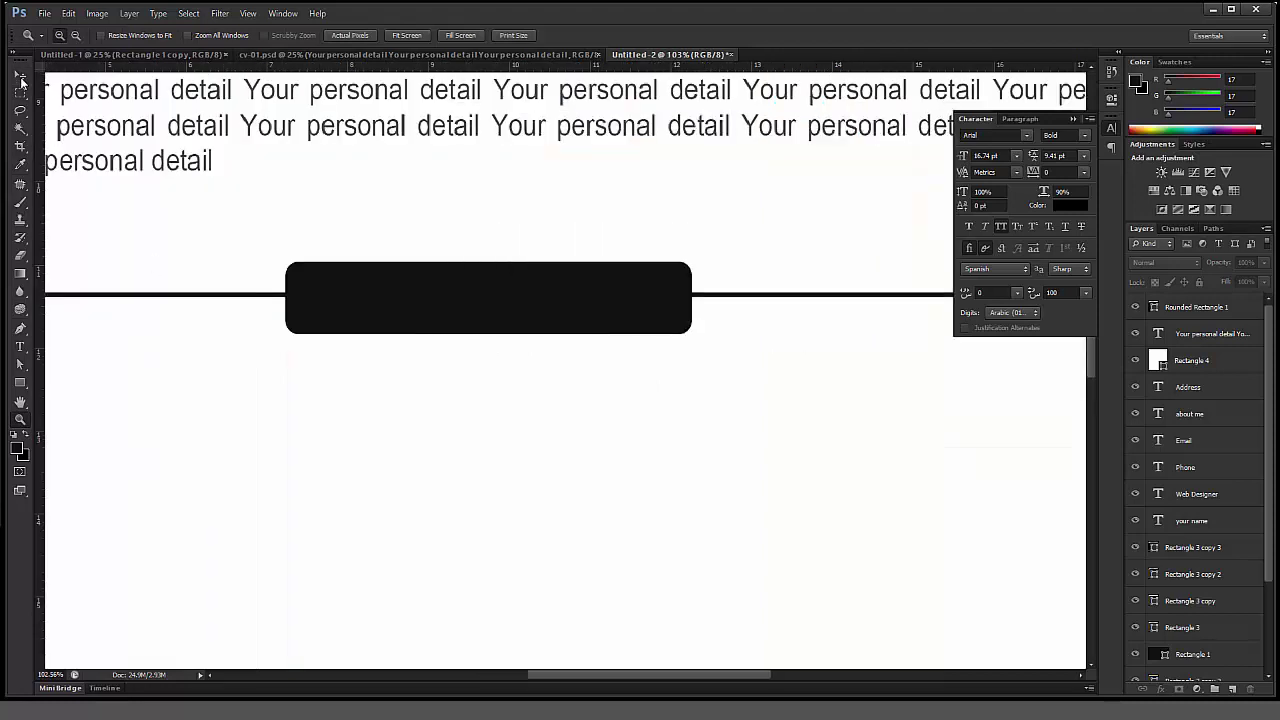
{"action": "left_click", "coordinate": [21, 79]}
{"action": "left_click", "coordinate": [733, 298]}
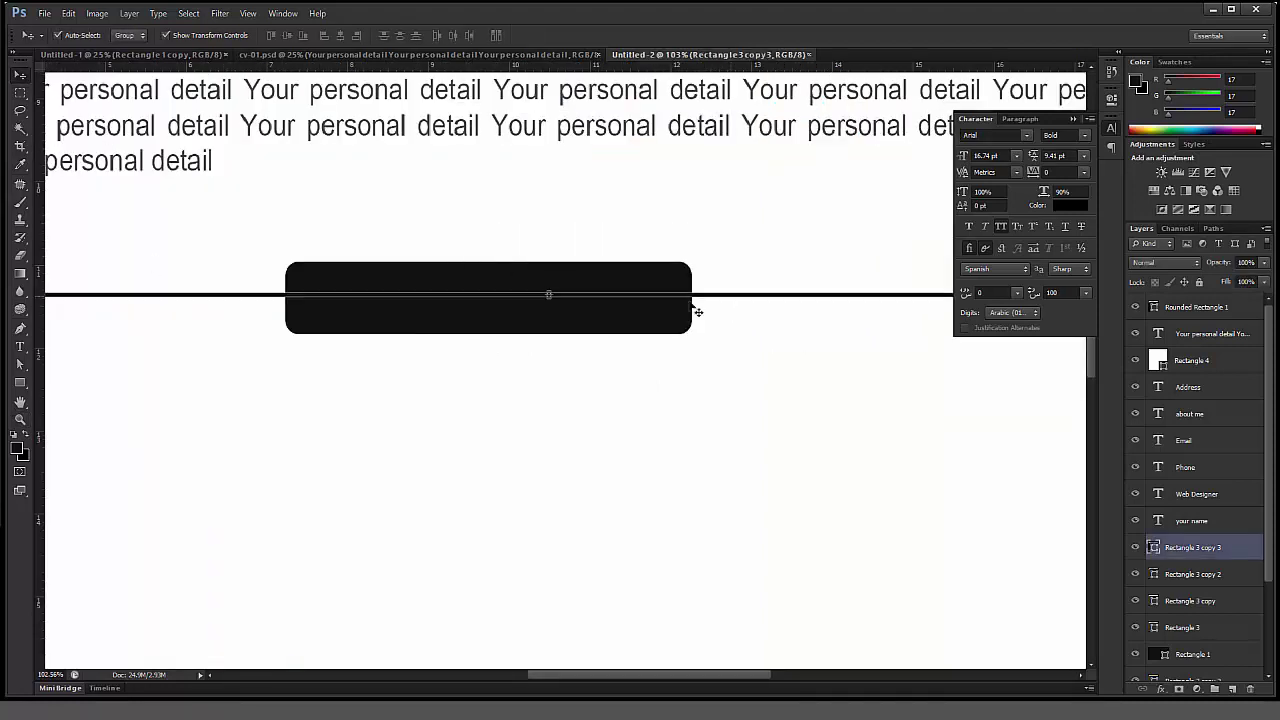
{"action": "key", "text": "ctrl+t"}
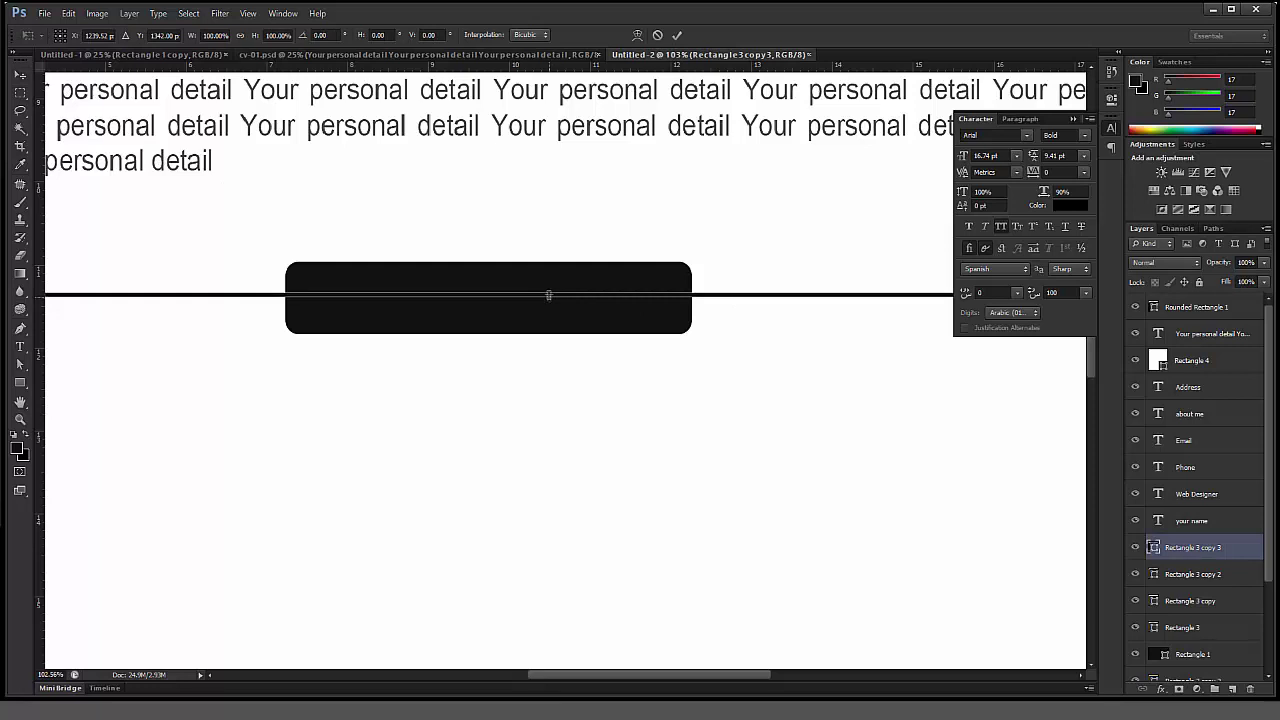
{"action": "key", "text": "Return"}
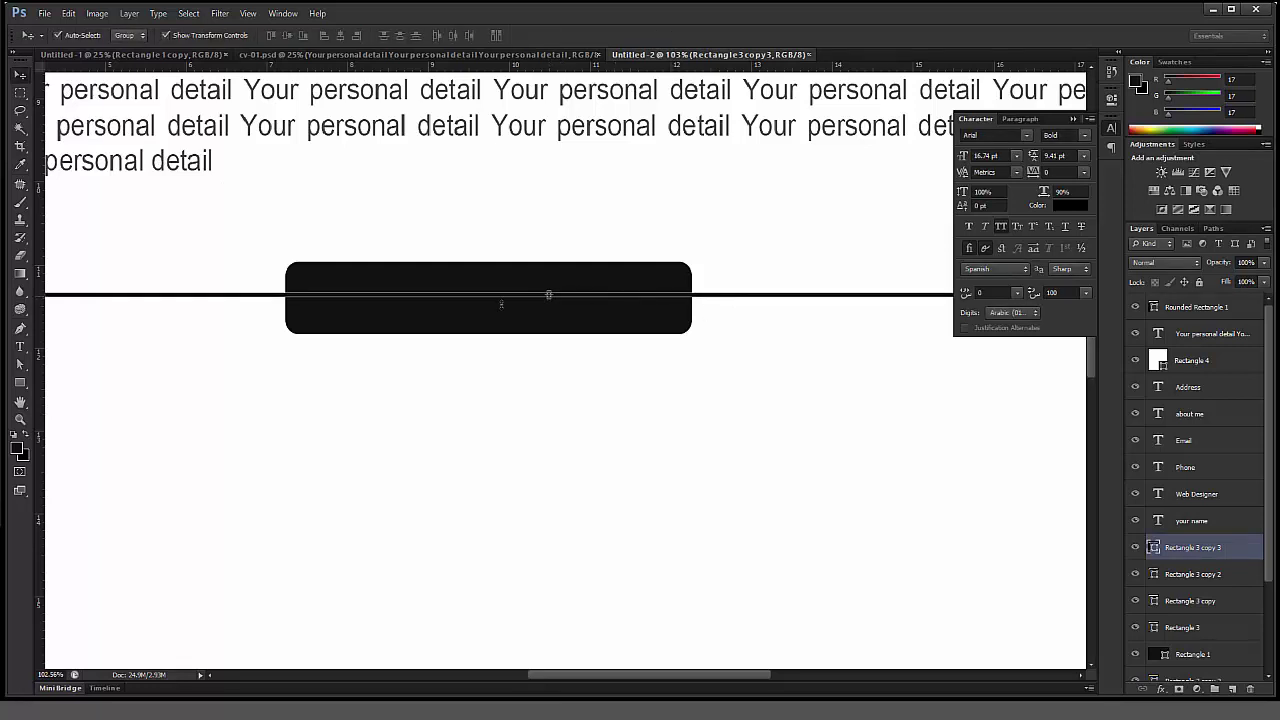
{"action": "left_click", "coordinate": [20, 383]}
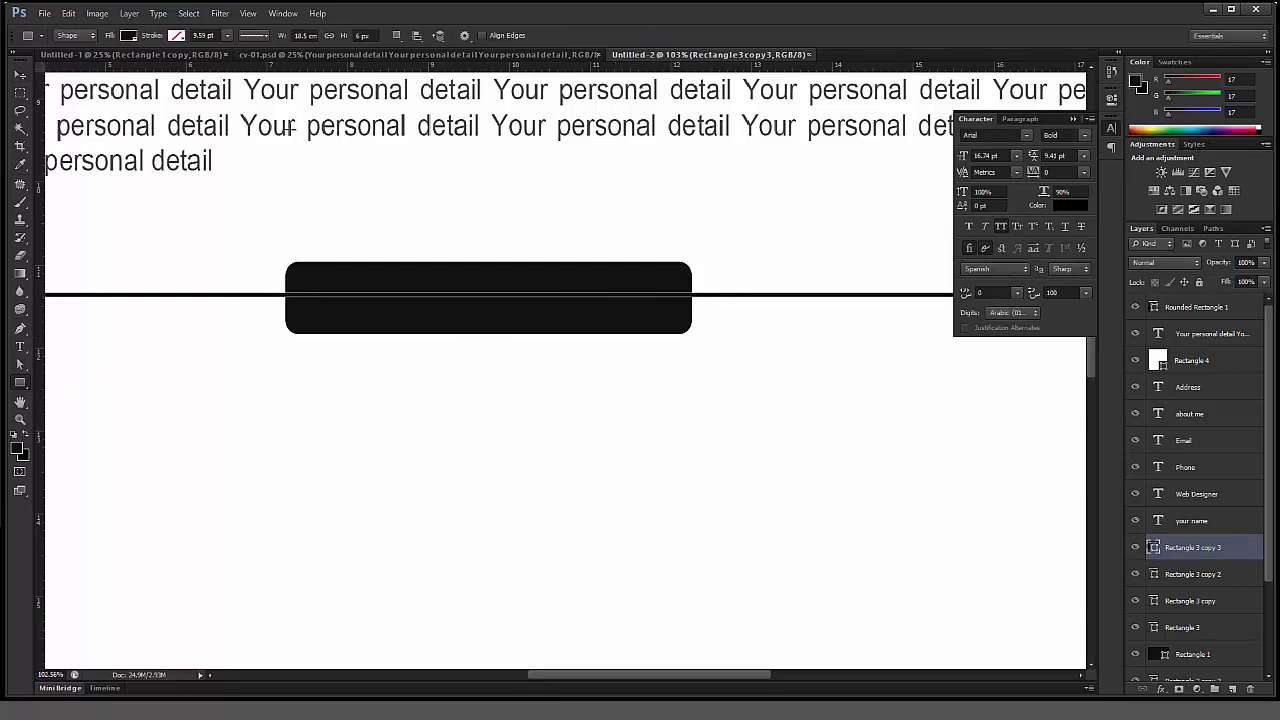
{"action": "left_click", "coordinate": [358, 36]}
{"action": "type", "text": "4"}
{"action": "key", "text": "Return"}
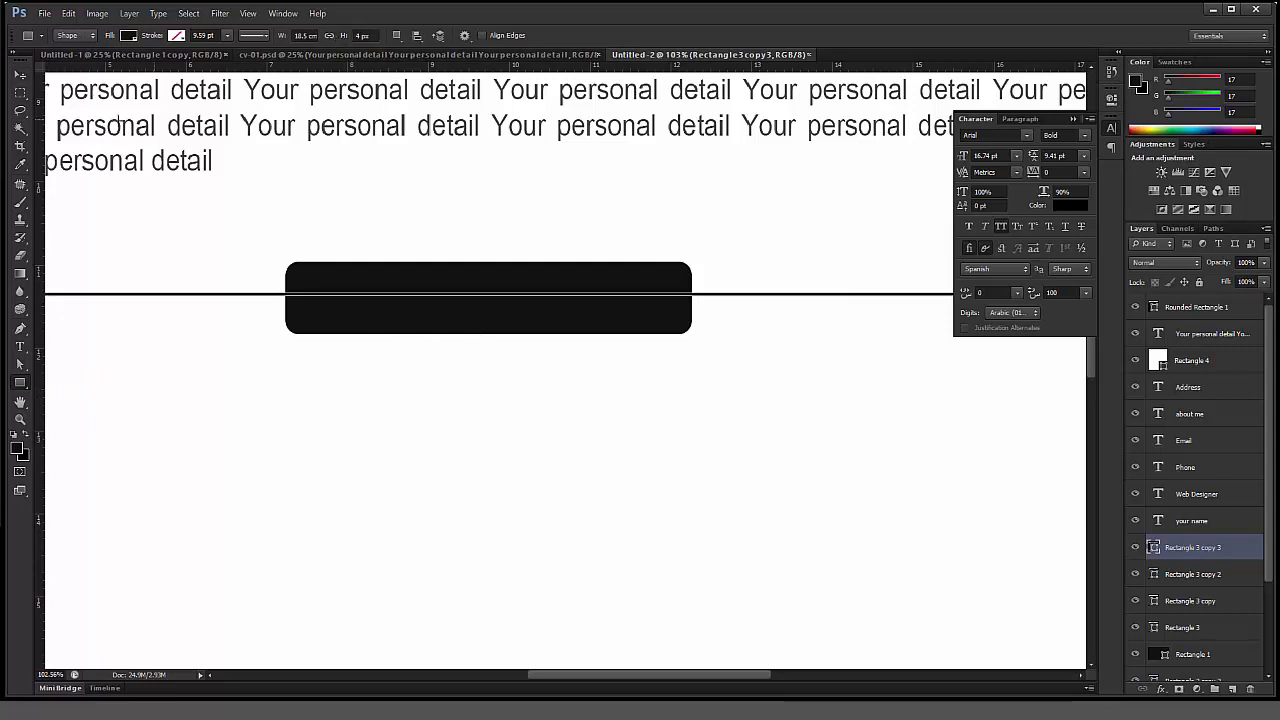
Step: Centre the black rounded bar horizontally on the line, then fit the page in view
{"action": "left_click", "coordinate": [20, 76]}
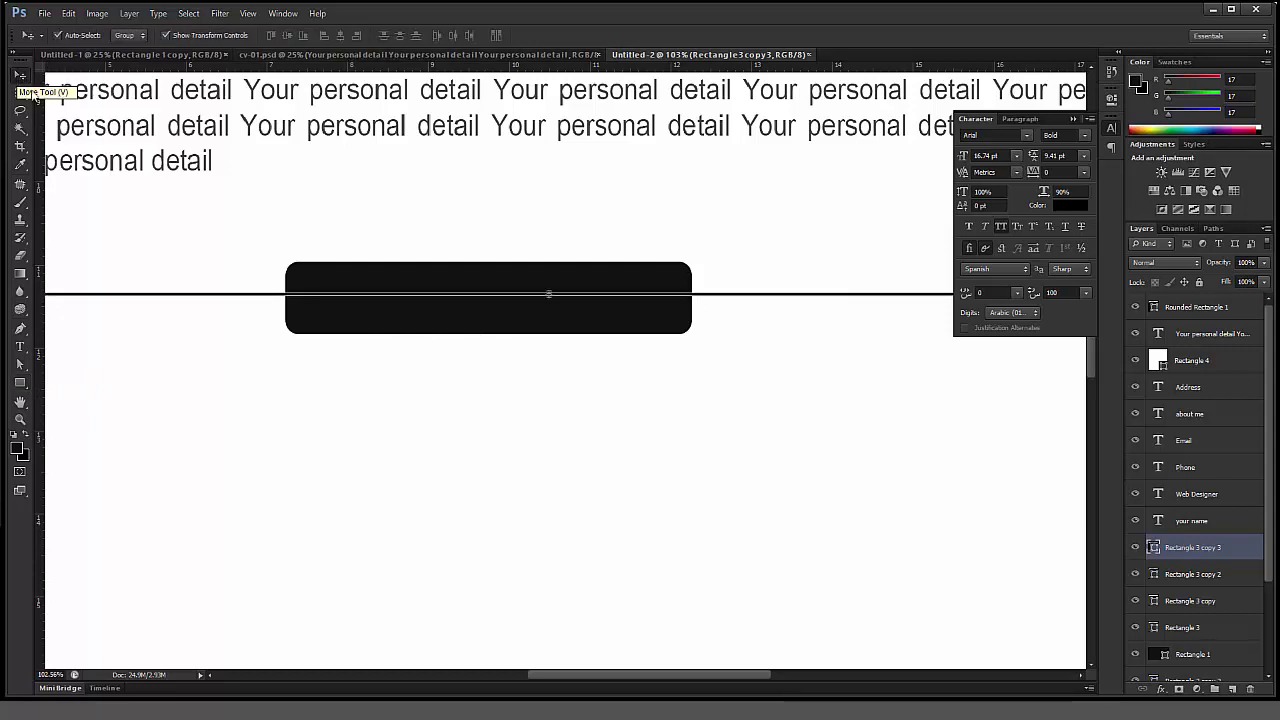
{"action": "left_click", "coordinate": [484, 273], "text": "shift"}
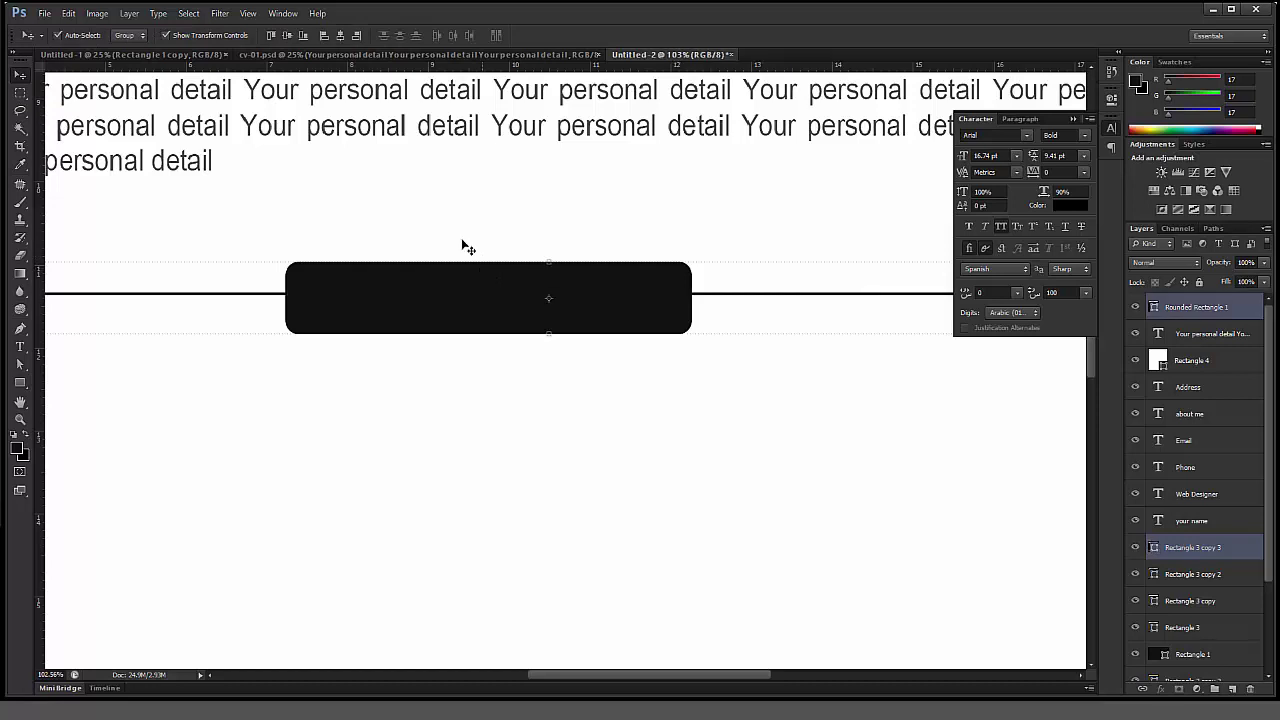
{"action": "left_click", "coordinate": [340, 35]}
{"action": "left_click", "coordinate": [592, 418]}
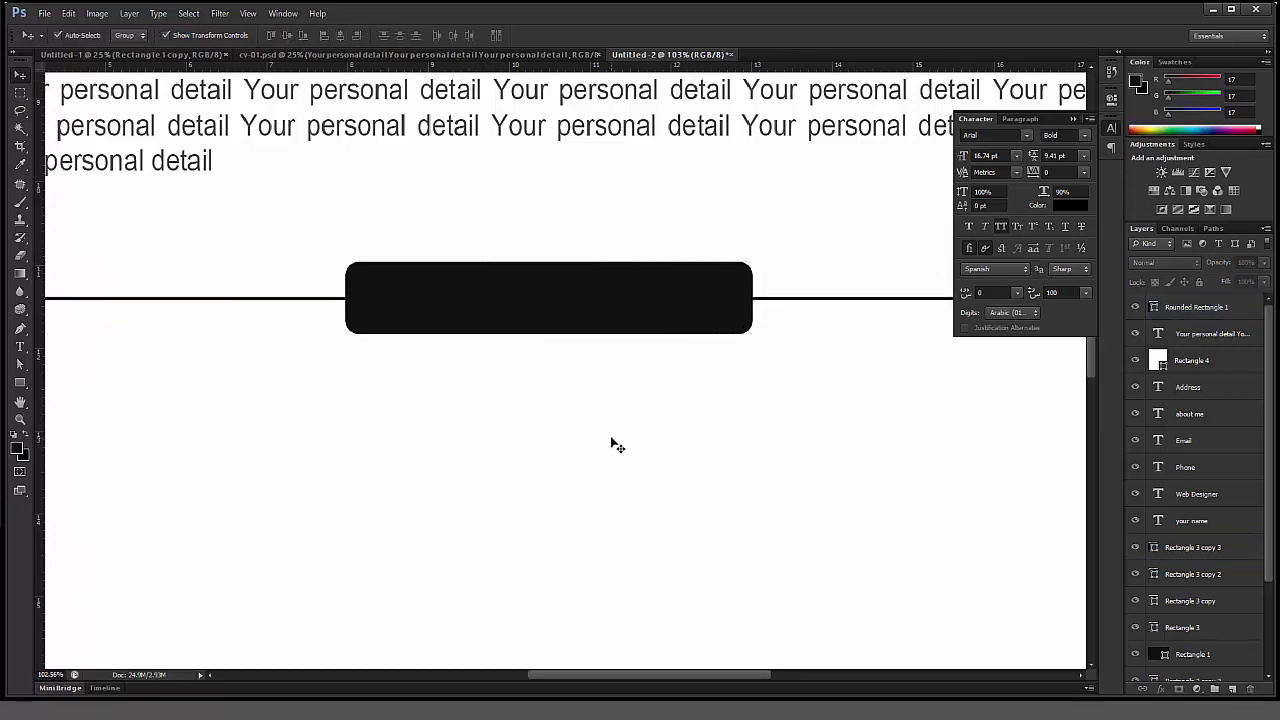
{"action": "key", "text": "ctrl+0"}
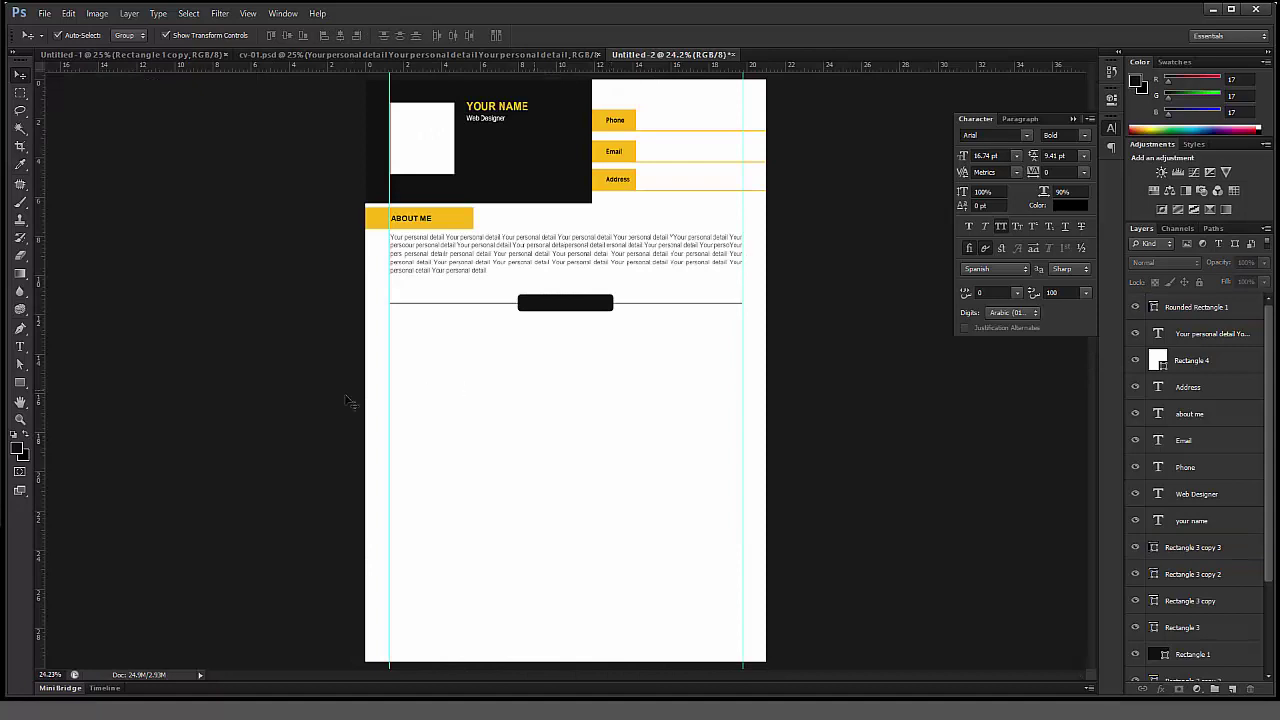
Step: Duplicate the ABOUT ME heading above the black bar and retype it as SKILLS
{"action": "left_click", "coordinate": [19, 420]}
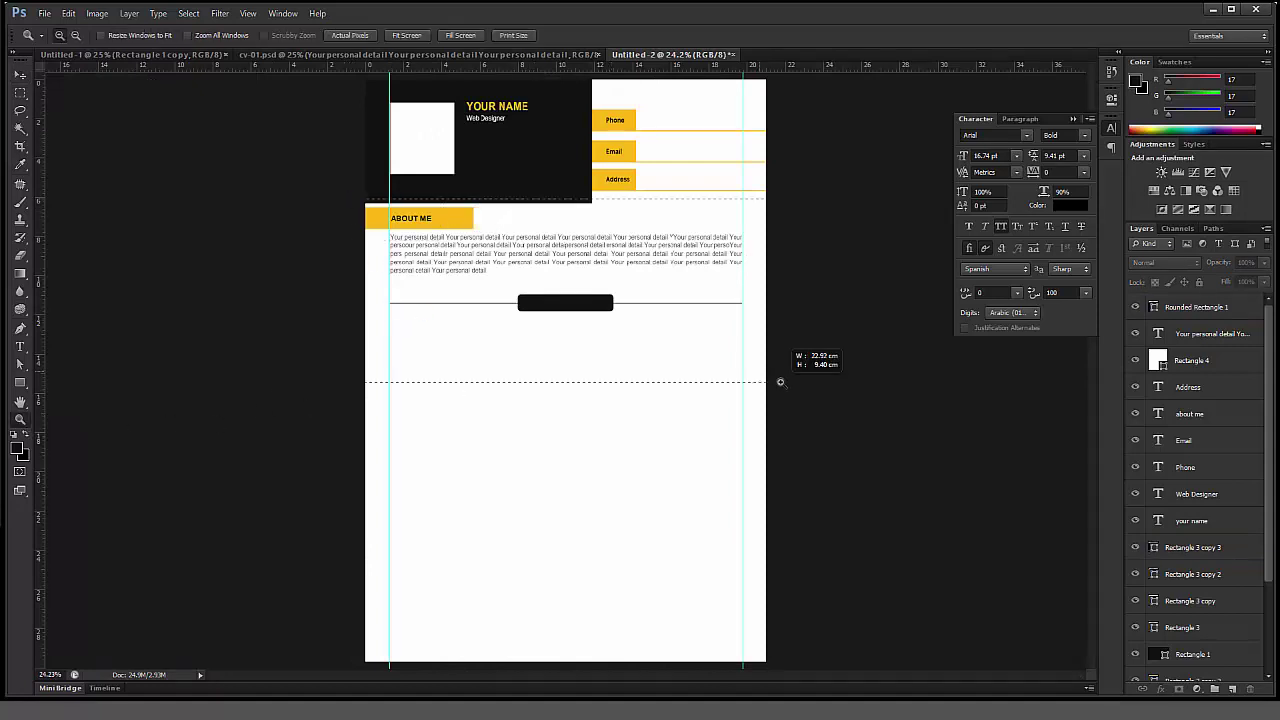
{"action": "left_click_drag", "start_coordinate": [345, 200], "coordinate": [790, 370]}
{"action": "left_click", "coordinate": [19, 76]}
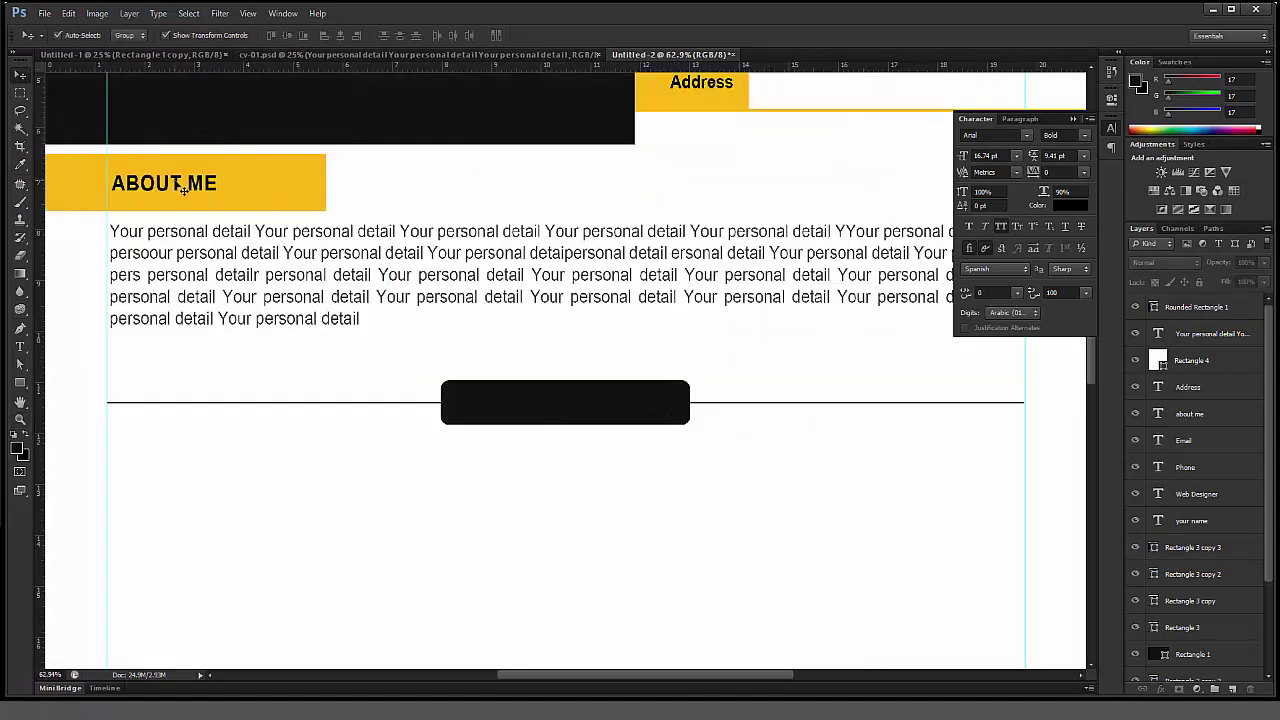
{"action": "left_click_drag", "start_coordinate": [183, 189], "coordinate": [573, 355]}
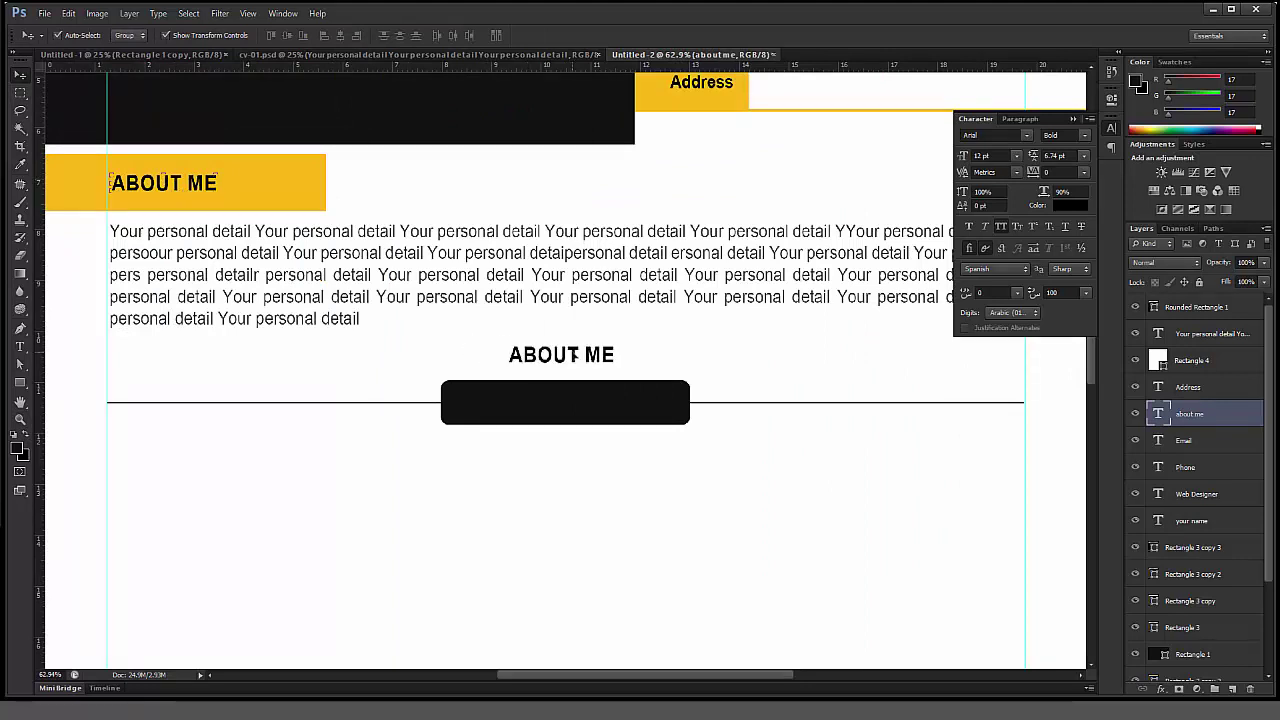
{"action": "left_click", "coordinate": [19, 346]}
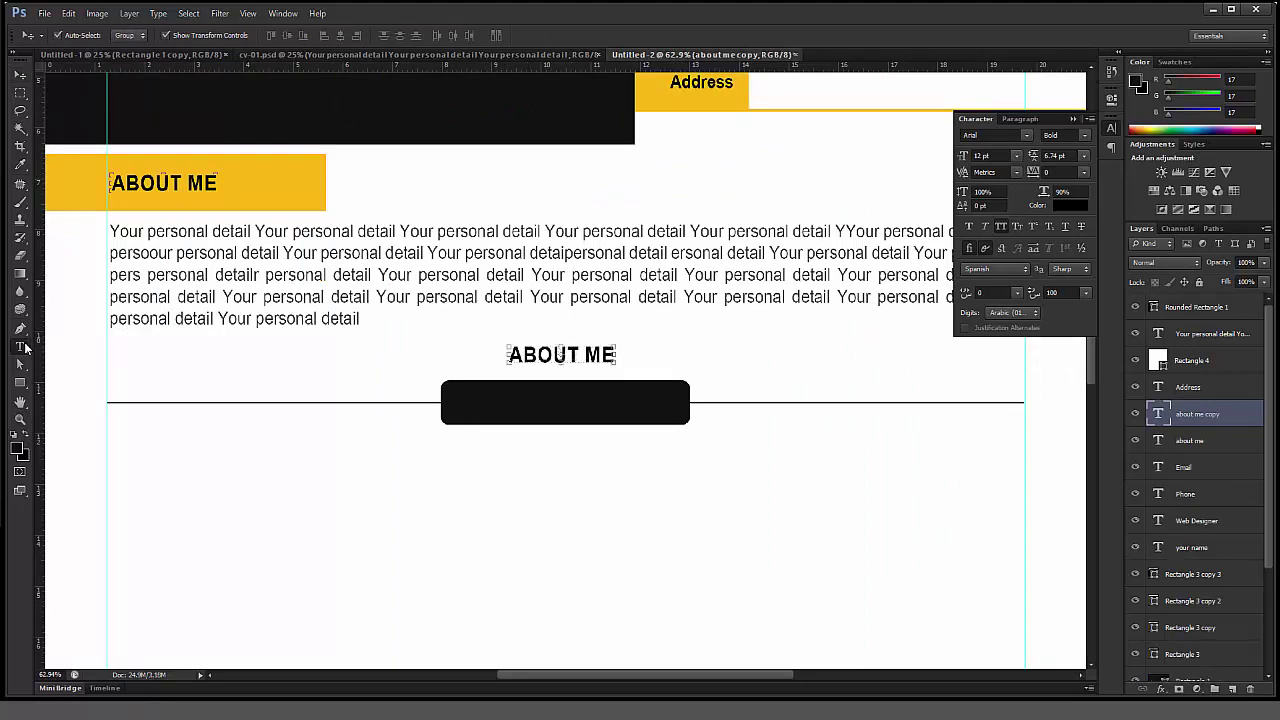
{"action": "double_click", "coordinate": [594, 360]}
{"action": "key", "text": "ctrl+a"}
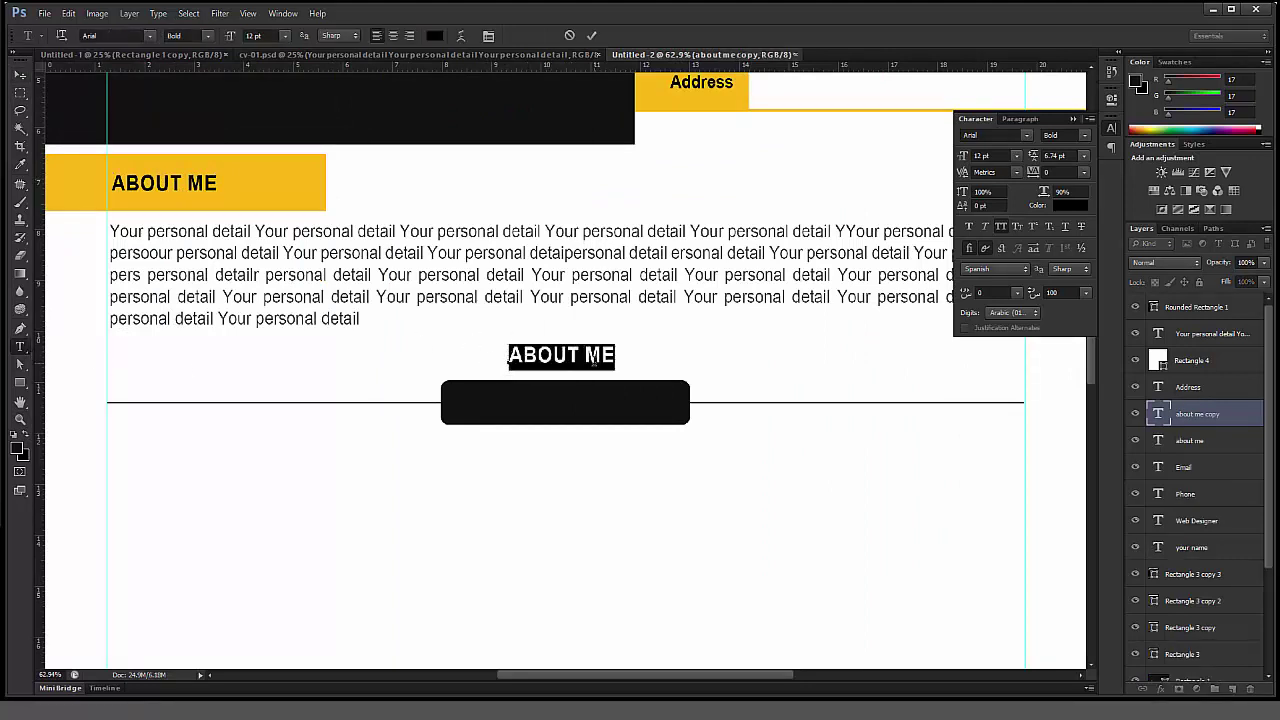
{"action": "type", "text": "SKILLS"}
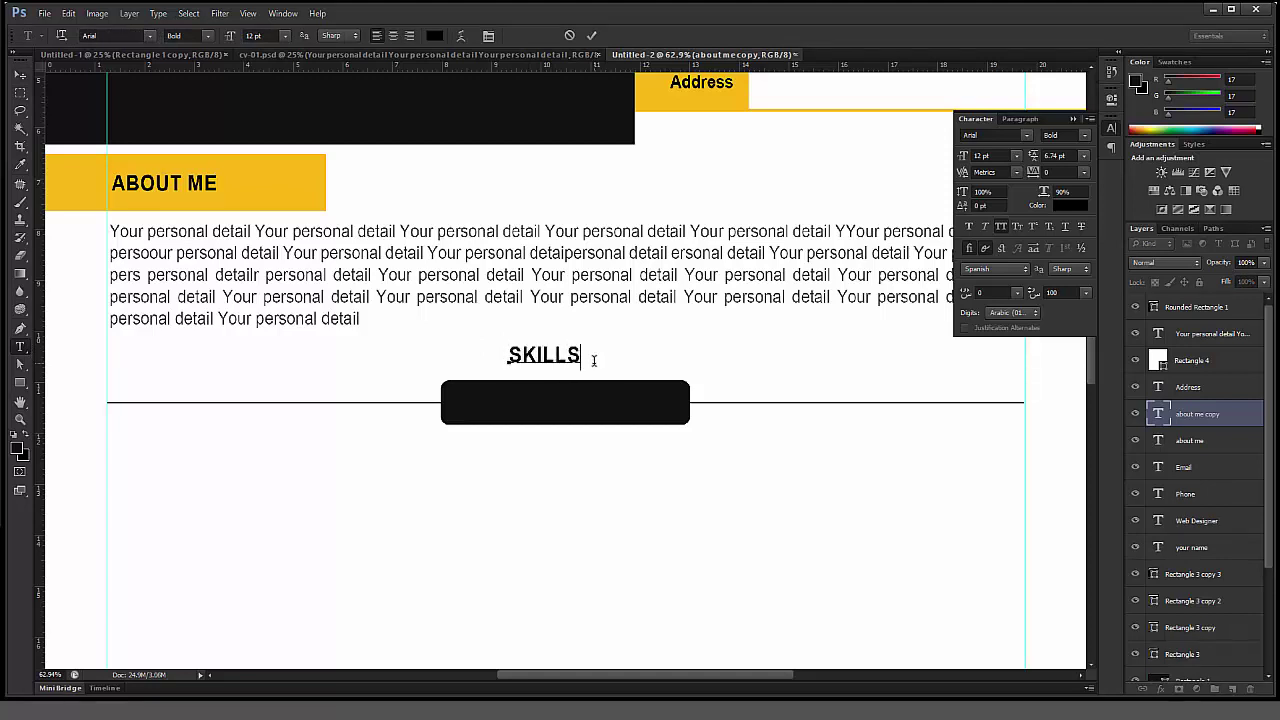
{"action": "key", "text": "ctrl+Return"}
Step: Colour SKILLS with the sampled bar yellow, move it onto the bar, and stack it above
{"action": "left_click", "coordinate": [20, 76]}
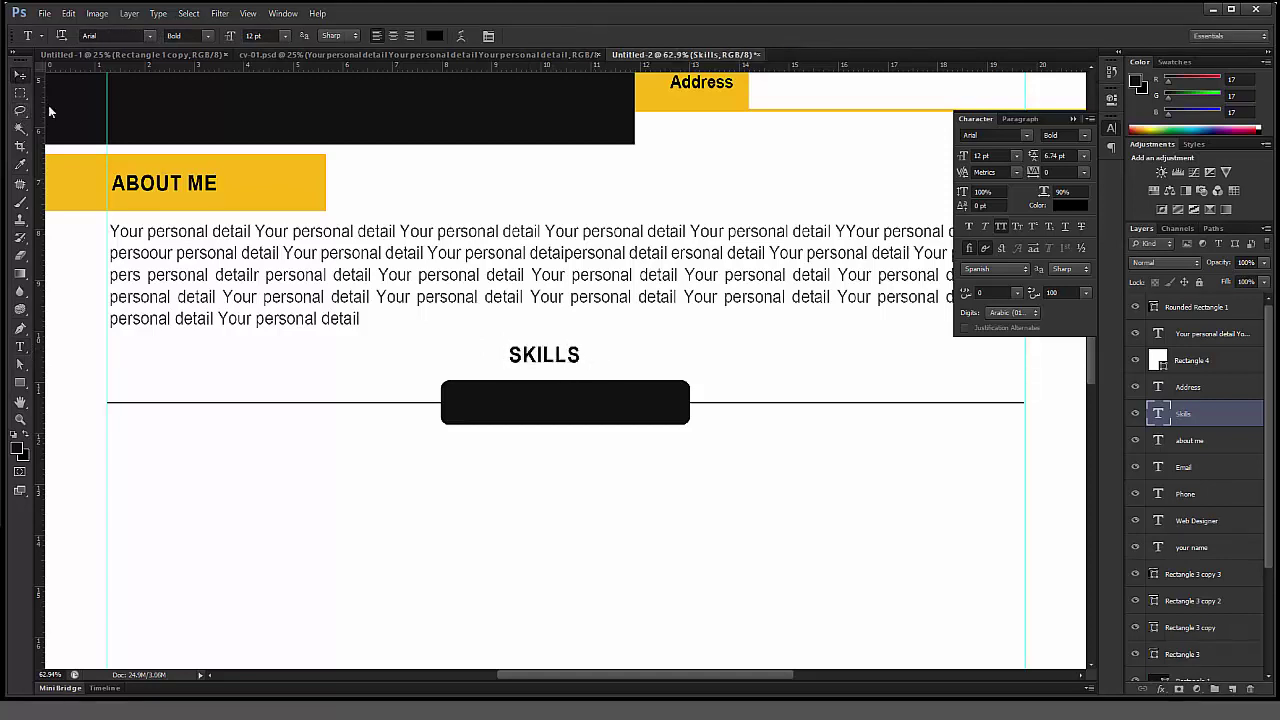
{"action": "left_click", "coordinate": [1052, 205]}
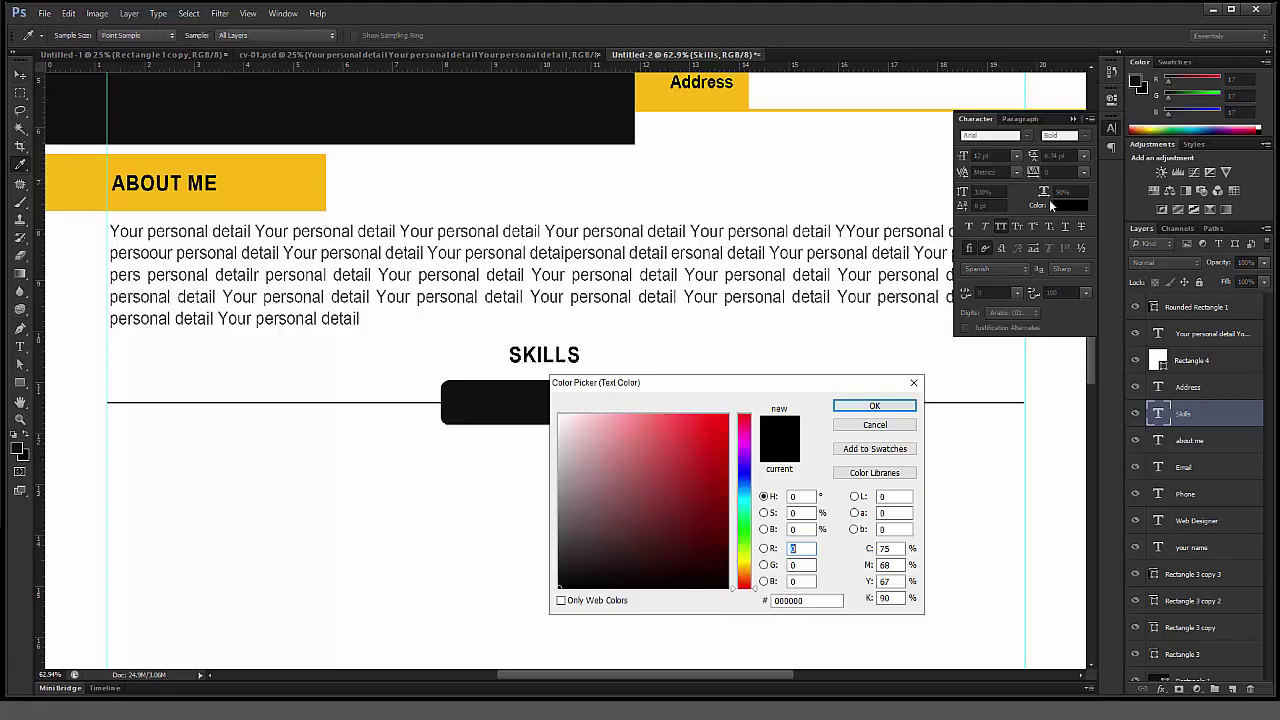
{"action": "left_click", "coordinate": [720, 95]}
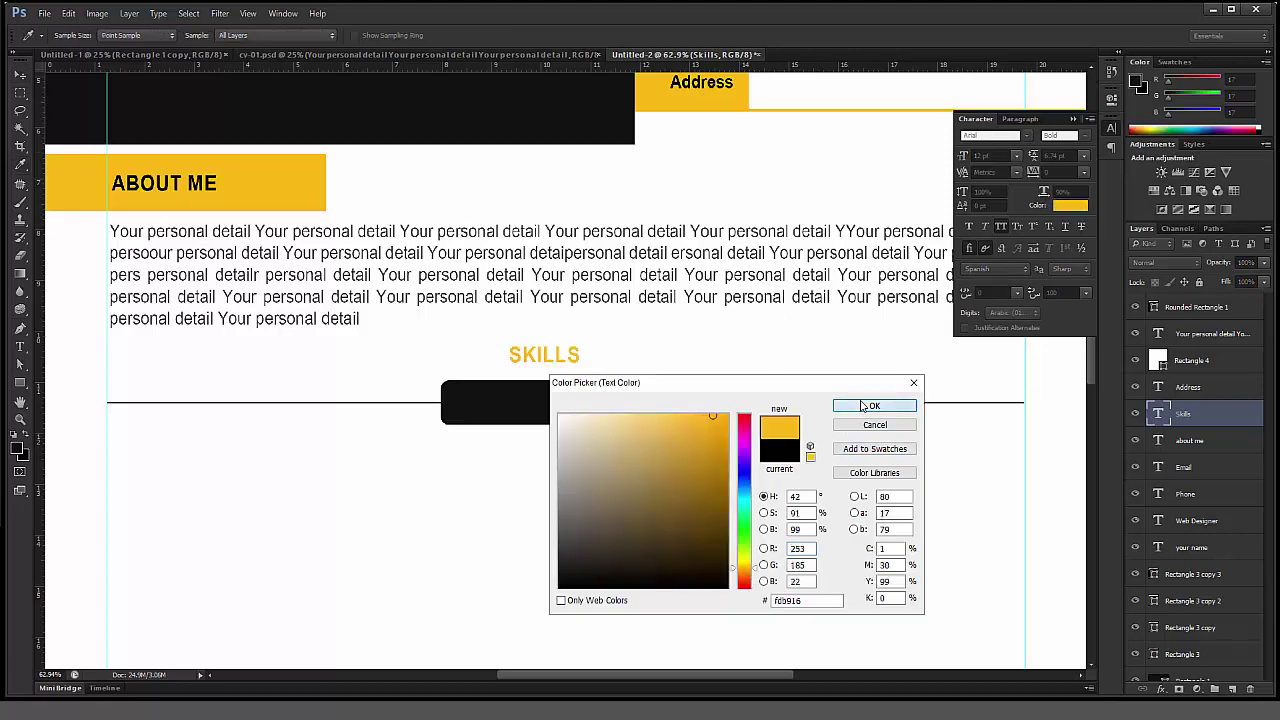
{"action": "left_click", "coordinate": [874, 405]}
{"action": "left_click_drag", "start_coordinate": [641, 347], "coordinate": [666, 393]}
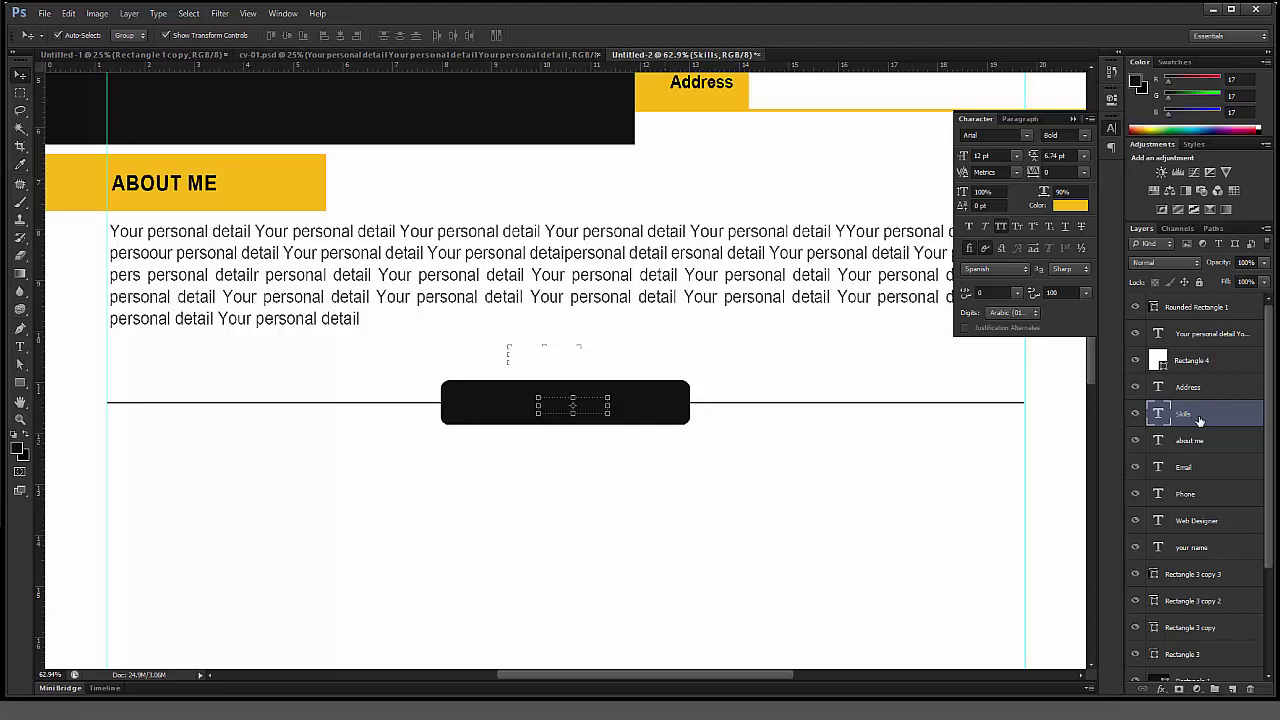
{"action": "left_click_drag", "start_coordinate": [1200, 420], "coordinate": [1190, 302]}
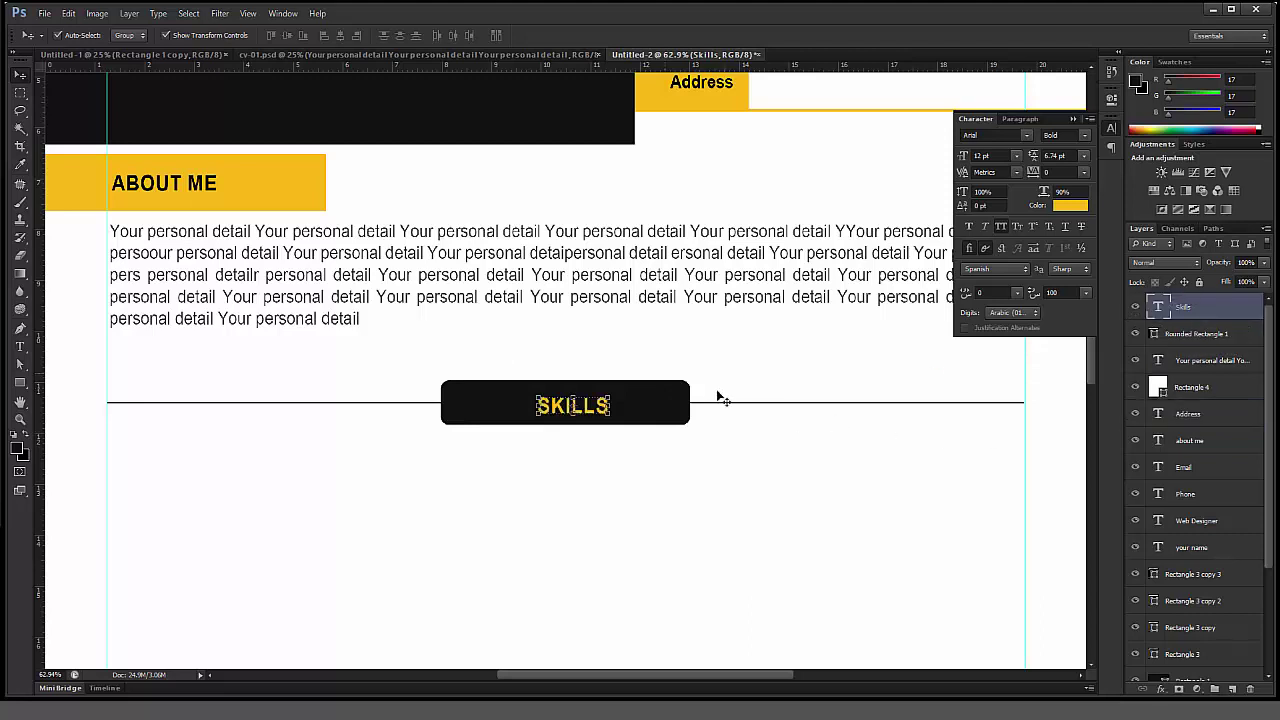
Step: Centre the SKILLS label horizontally on the page using a select-all alignment
{"action": "left_click", "coordinate": [189, 13]}
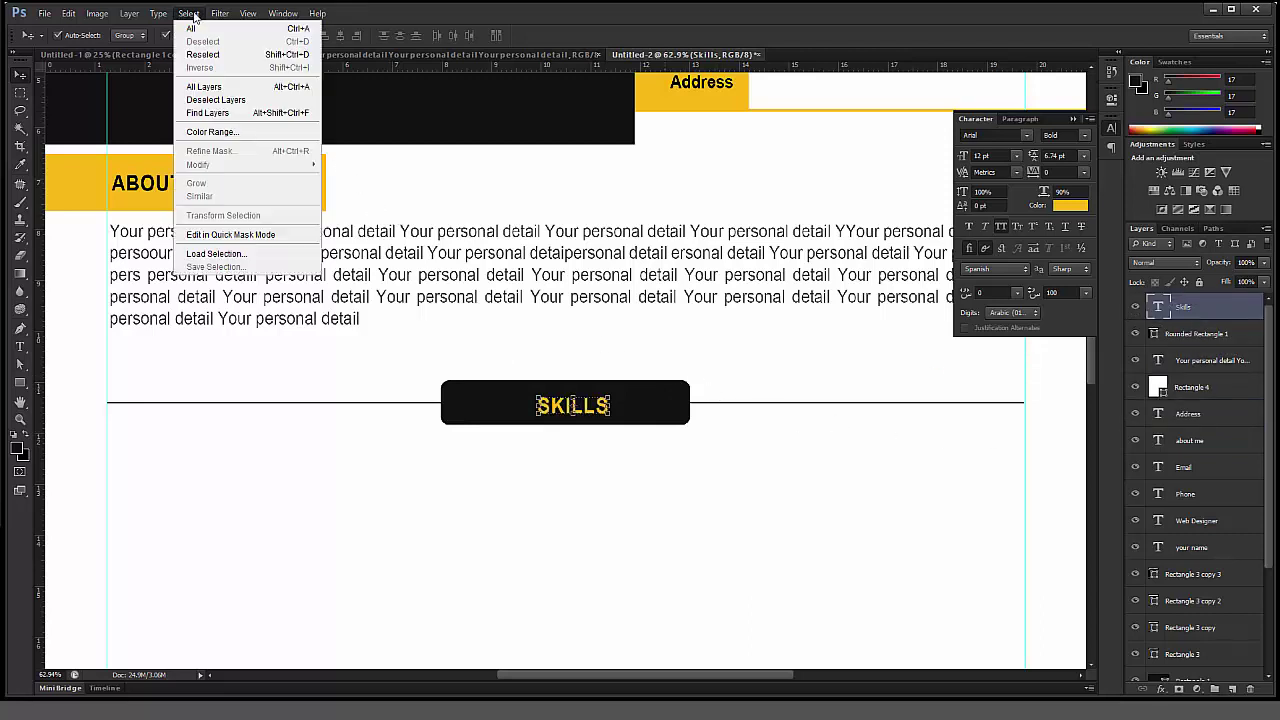
{"action": "left_click", "coordinate": [198, 31]}
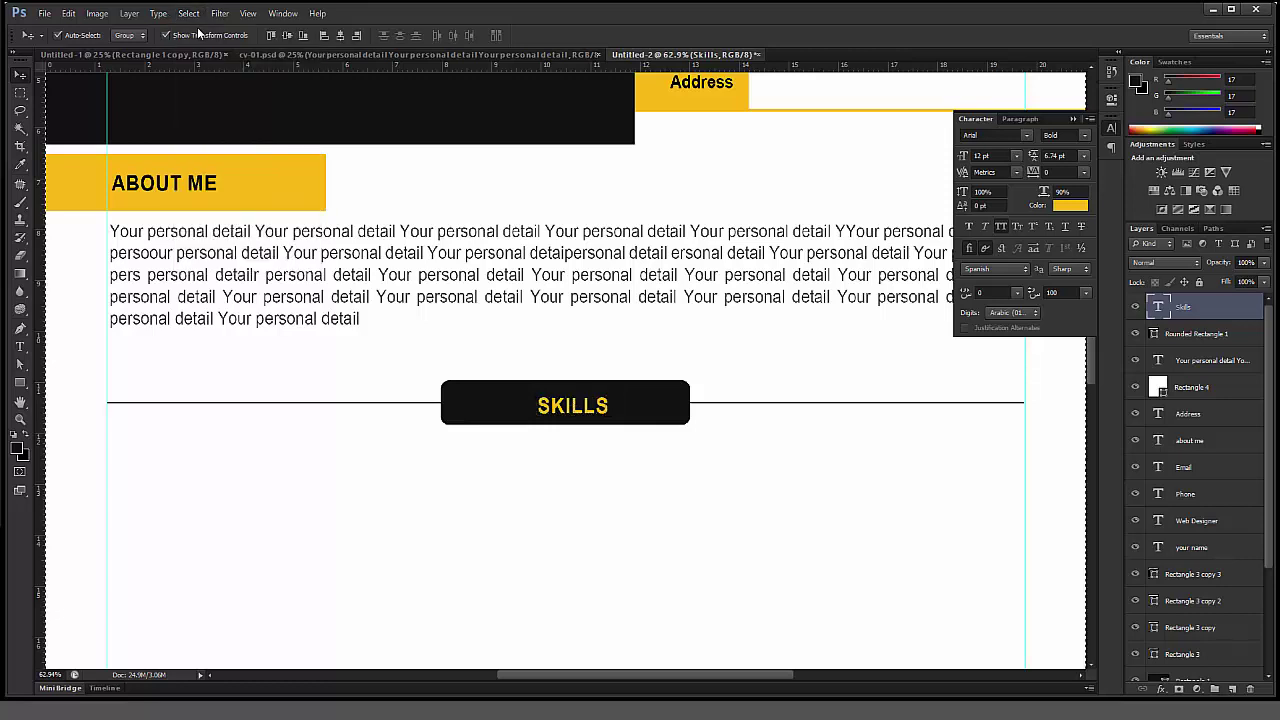
{"action": "left_click", "coordinate": [340, 35]}
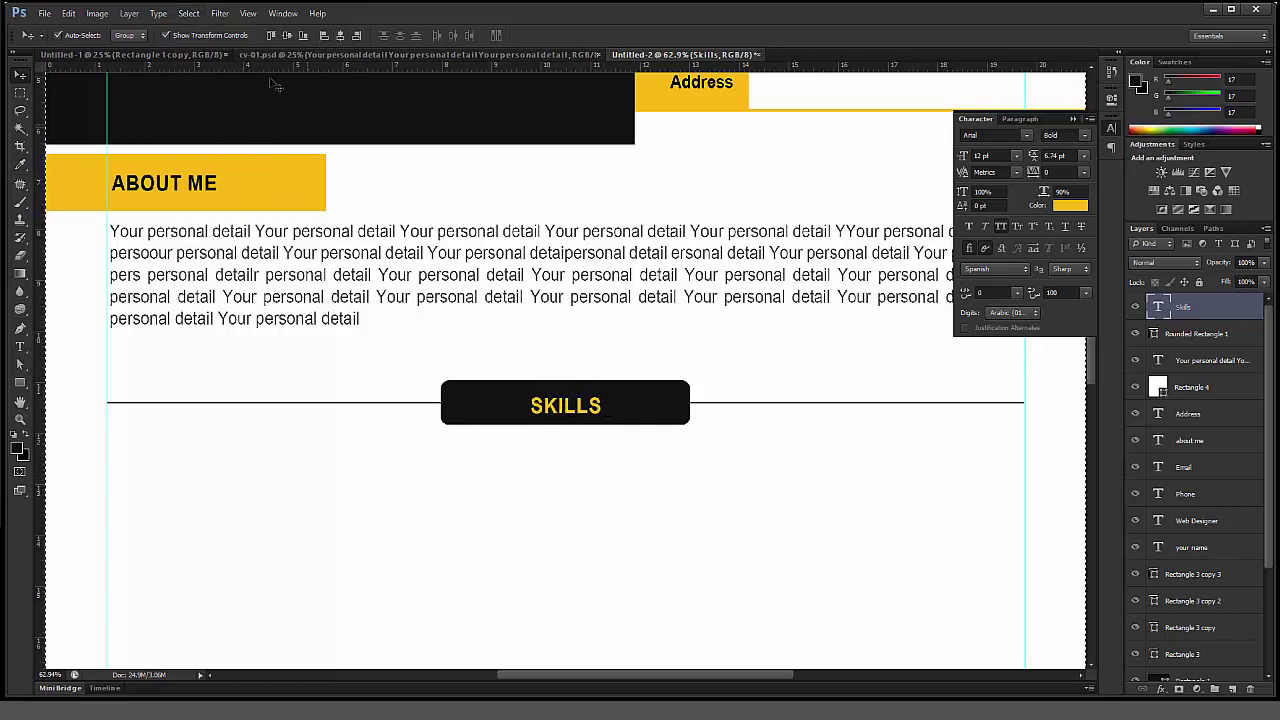
{"action": "left_click", "coordinate": [187, 13]}
{"action": "left_click", "coordinate": [196, 42]}
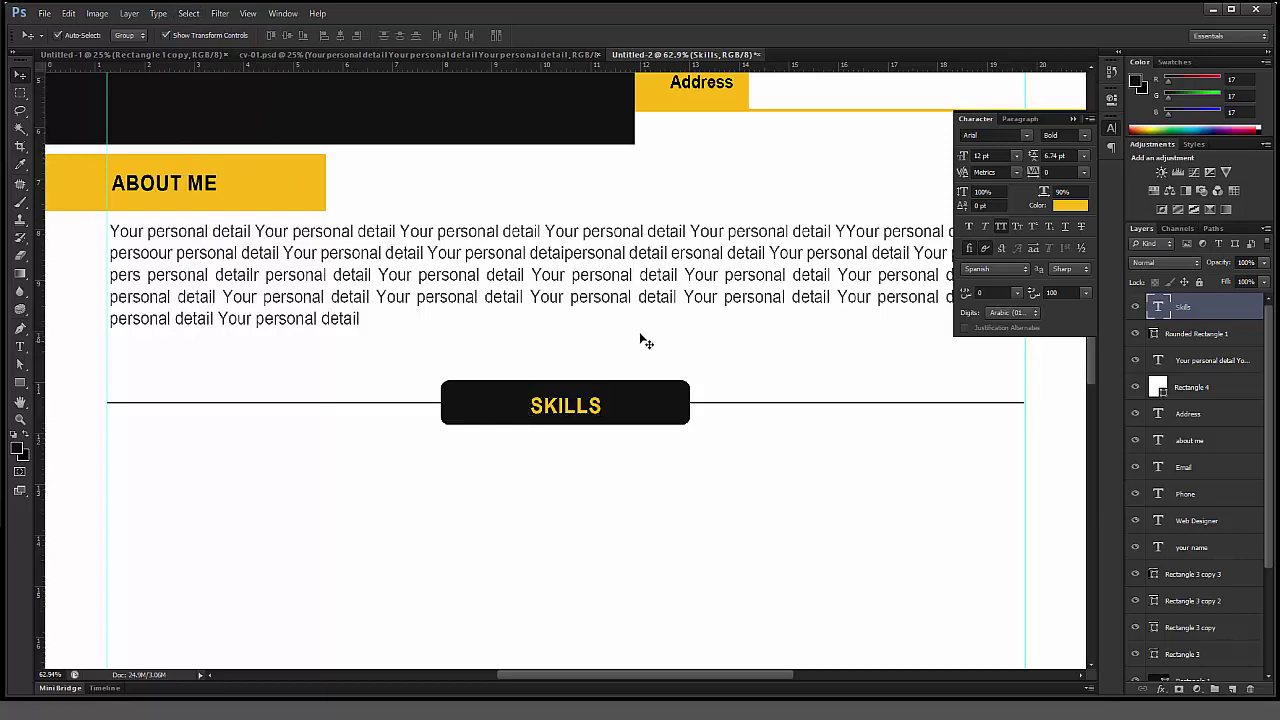
{"action": "left_click", "coordinate": [684, 330]}
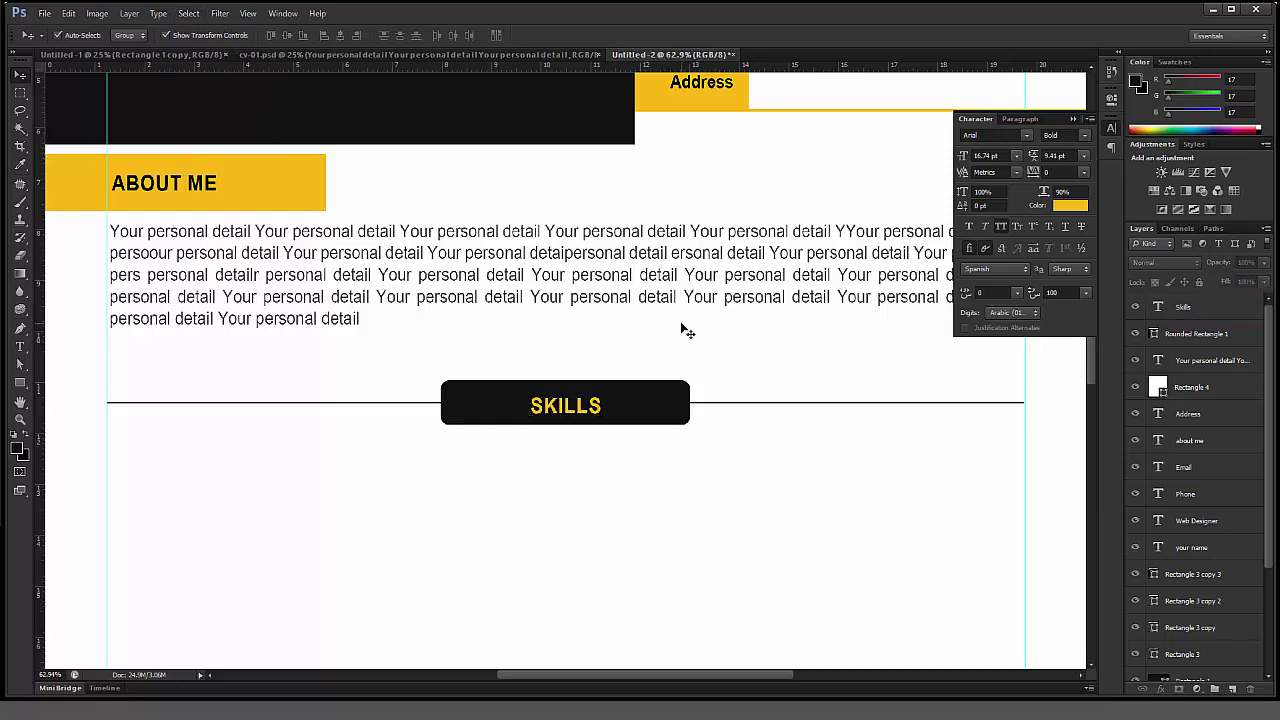
Step: Move the SKILLS bar and divider line up slightly
{"action": "key", "text": "ctrl+minus"}
{"action": "key", "text": "ctrl+minus"}
{"action": "left_click_drag", "start_coordinate": [664, 445], "coordinate": [460, 378]}
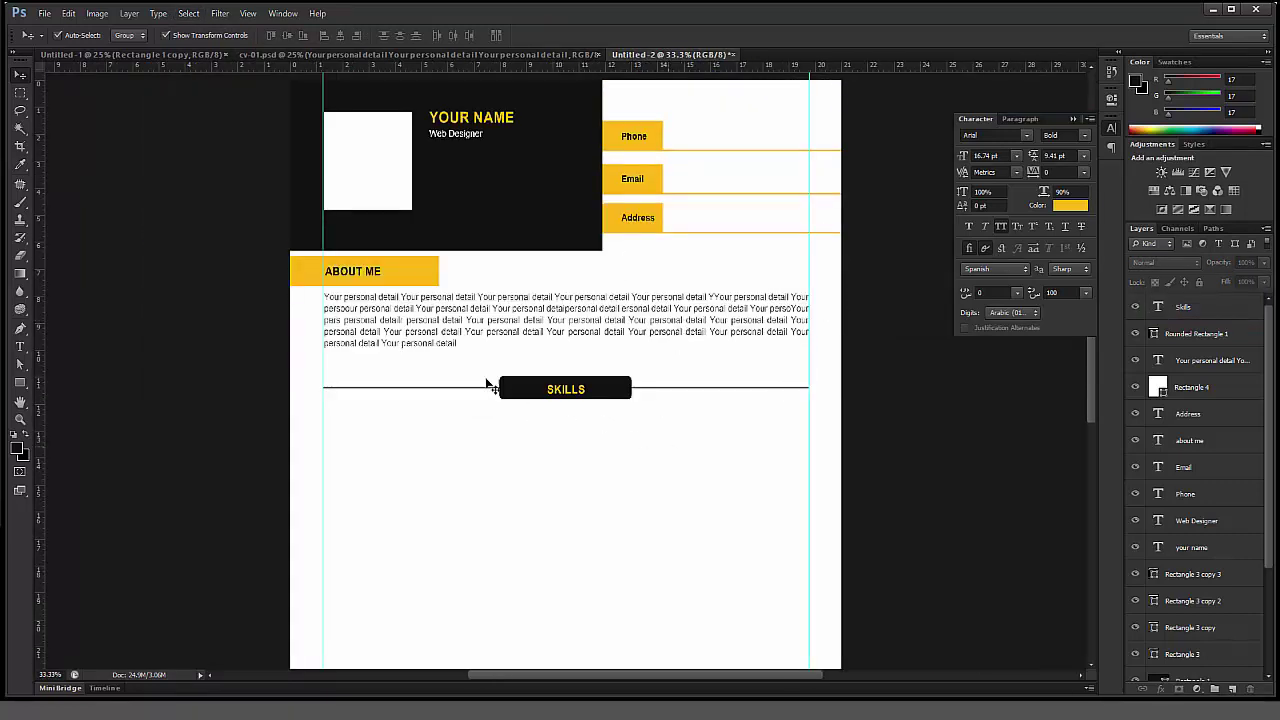
{"action": "left_click_drag", "start_coordinate": [614, 392], "coordinate": [614, 376]}
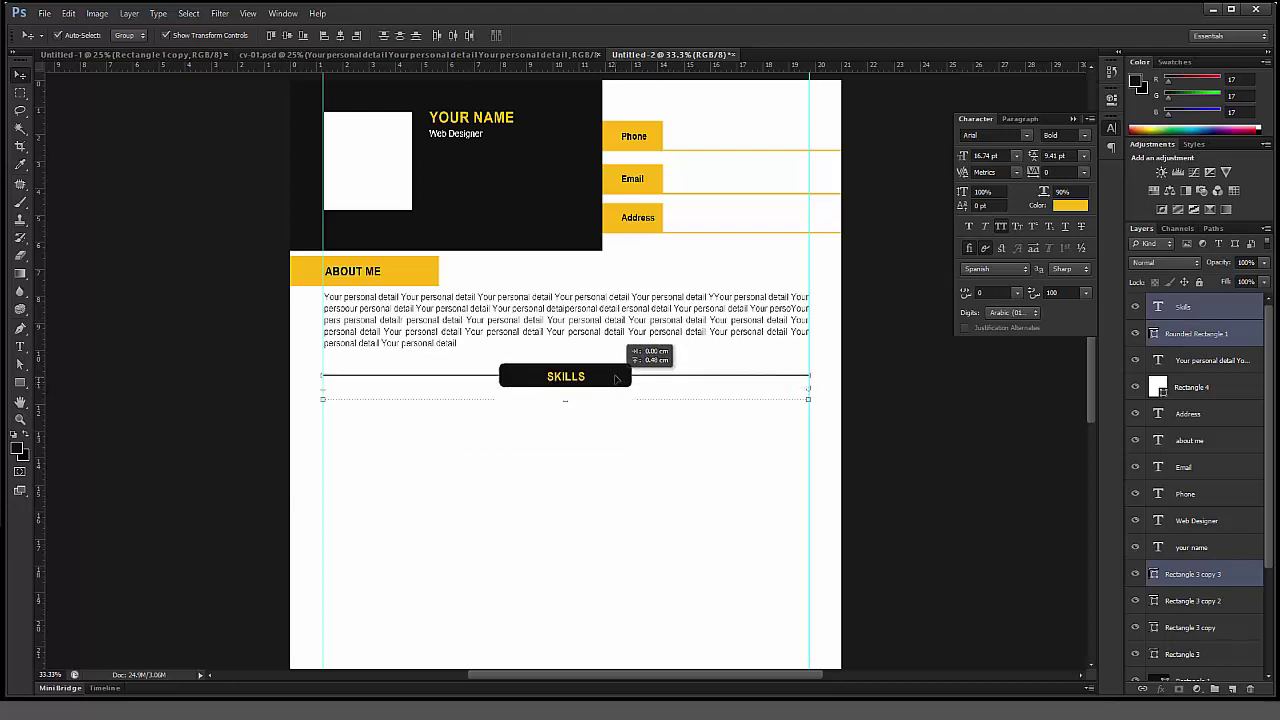
{"action": "left_click", "coordinate": [651, 460]}
{"action": "scroll", "coordinate": [670, 430], "scroll_direction": "down", "scroll_amount": 3}
{"action": "scroll", "coordinate": [688, 411], "scroll_direction": "left", "scroll_amount": 1}
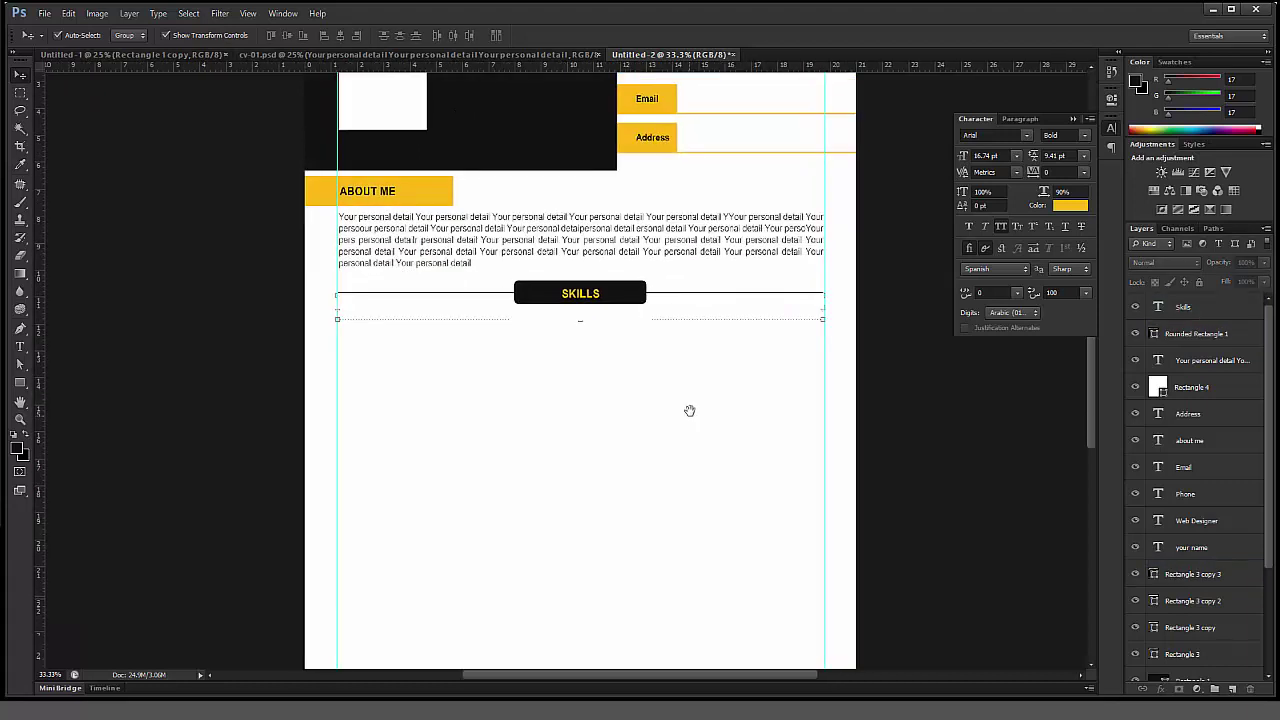
Step: Nudge SKILLS up a pixel and place a duplicate label below the bar at left
{"action": "left_click", "coordinate": [600, 297]}
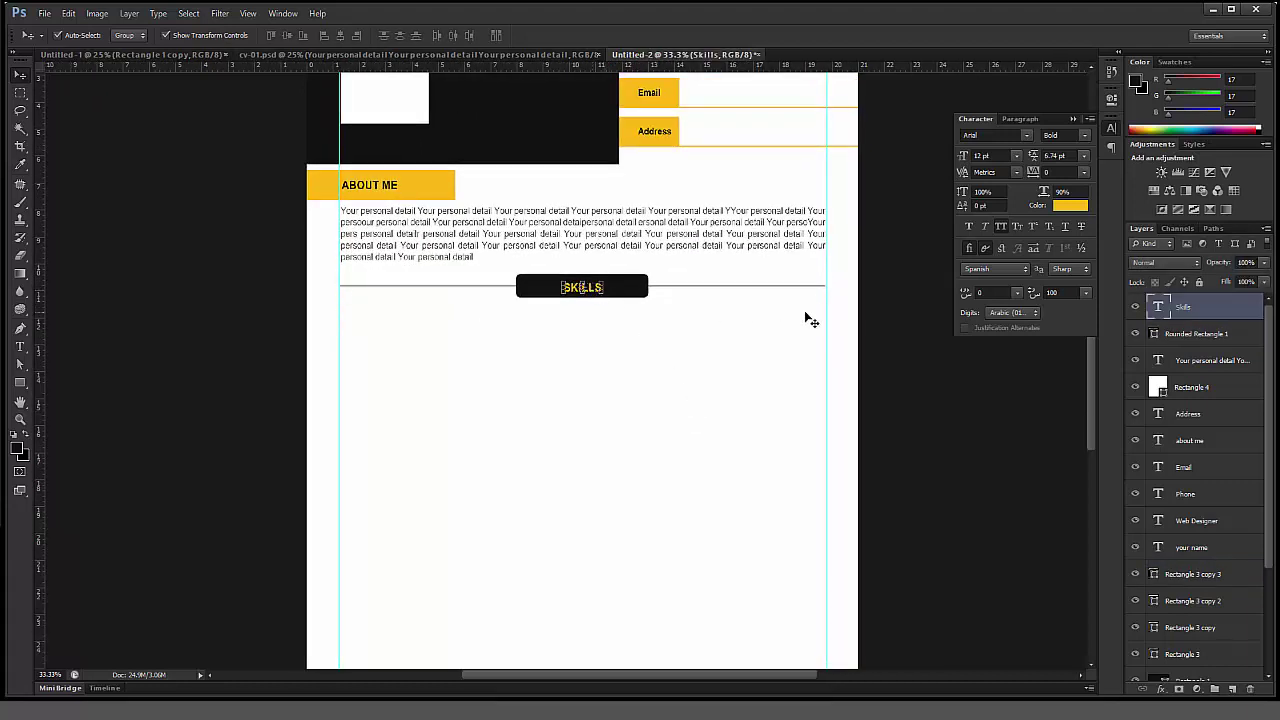
{"action": "key", "text": "Up"}
{"action": "key", "text": "Up"}
{"action": "left_click_drag", "start_coordinate": [1196, 310], "coordinate": [1236, 690]}
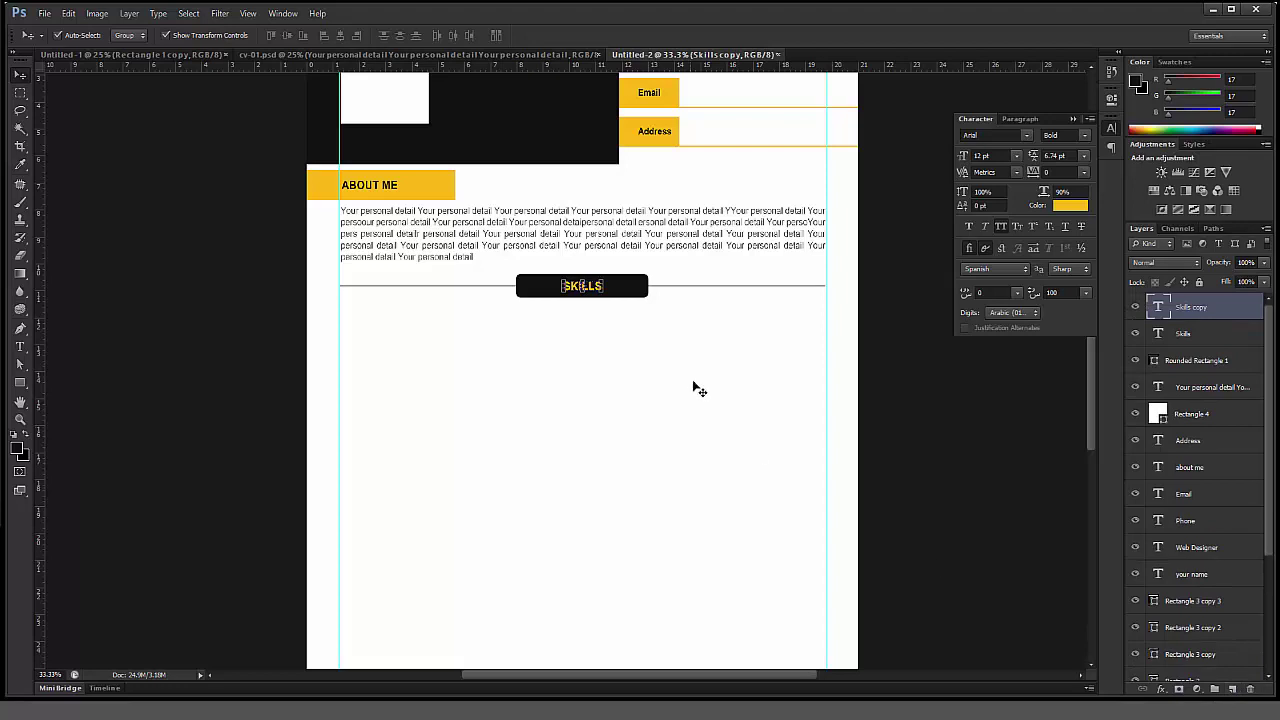
{"action": "left_click_drag", "start_coordinate": [653, 398], "coordinate": [528, 401]}
Step: Make the copied label black (000000) and Regular weight
{"action": "left_click", "coordinate": [1068, 205]}
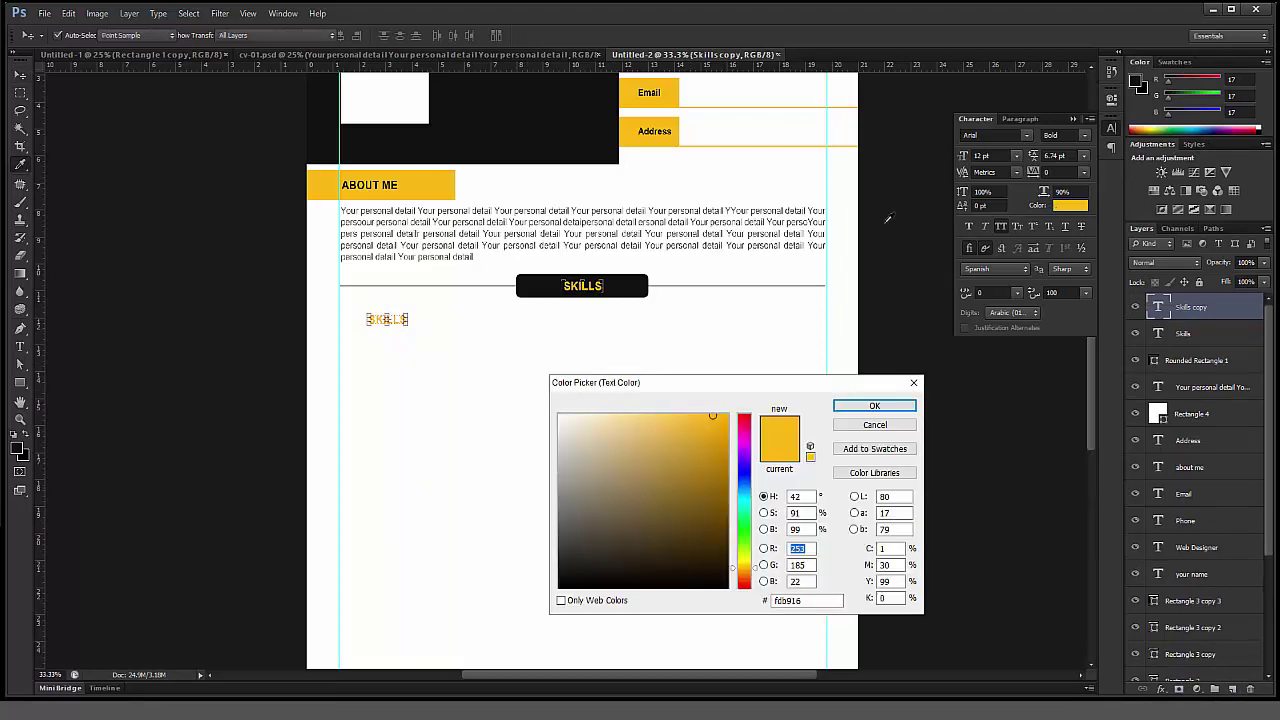
{"action": "type", "text": "000000"}
{"action": "left_click", "coordinate": [871, 406]}
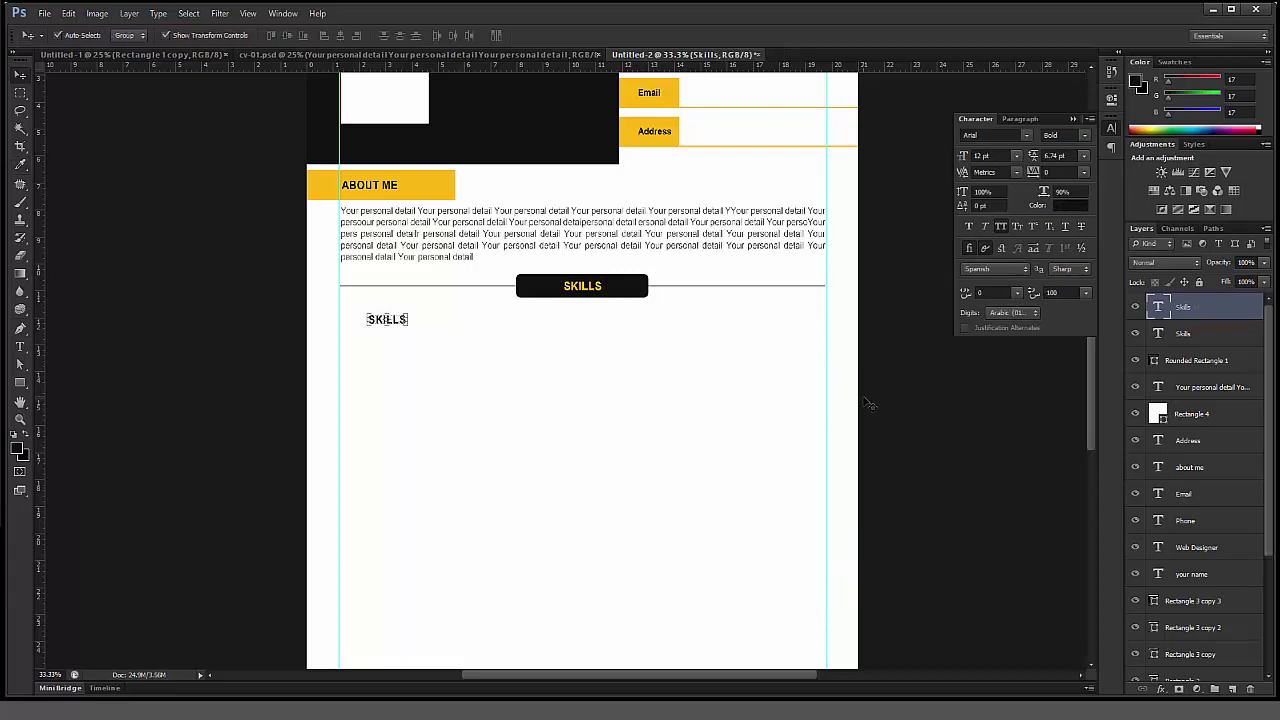
{"action": "left_click", "coordinate": [1065, 160]}
Step: Retype the label as Adobe Photoshop and turn off All Caps
{"action": "left_click", "coordinate": [21, 348]}
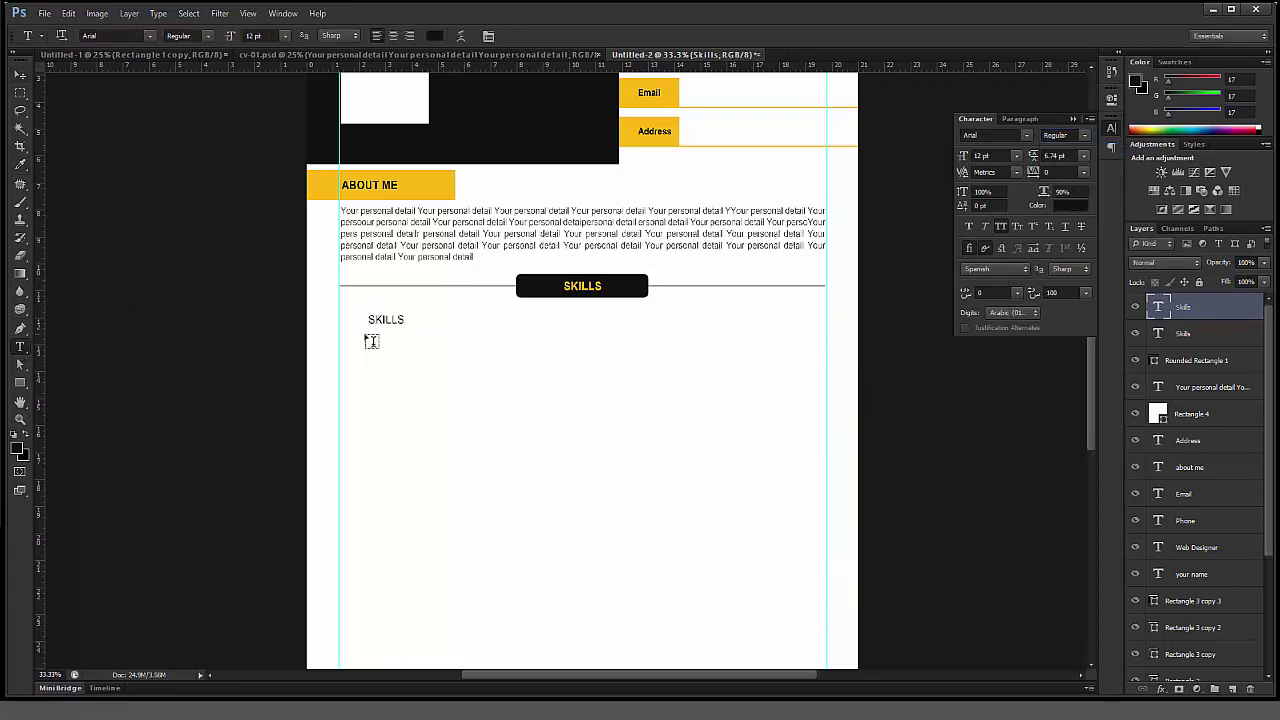
{"action": "double_click", "coordinate": [385, 319]}
{"action": "type", "text": "a"}
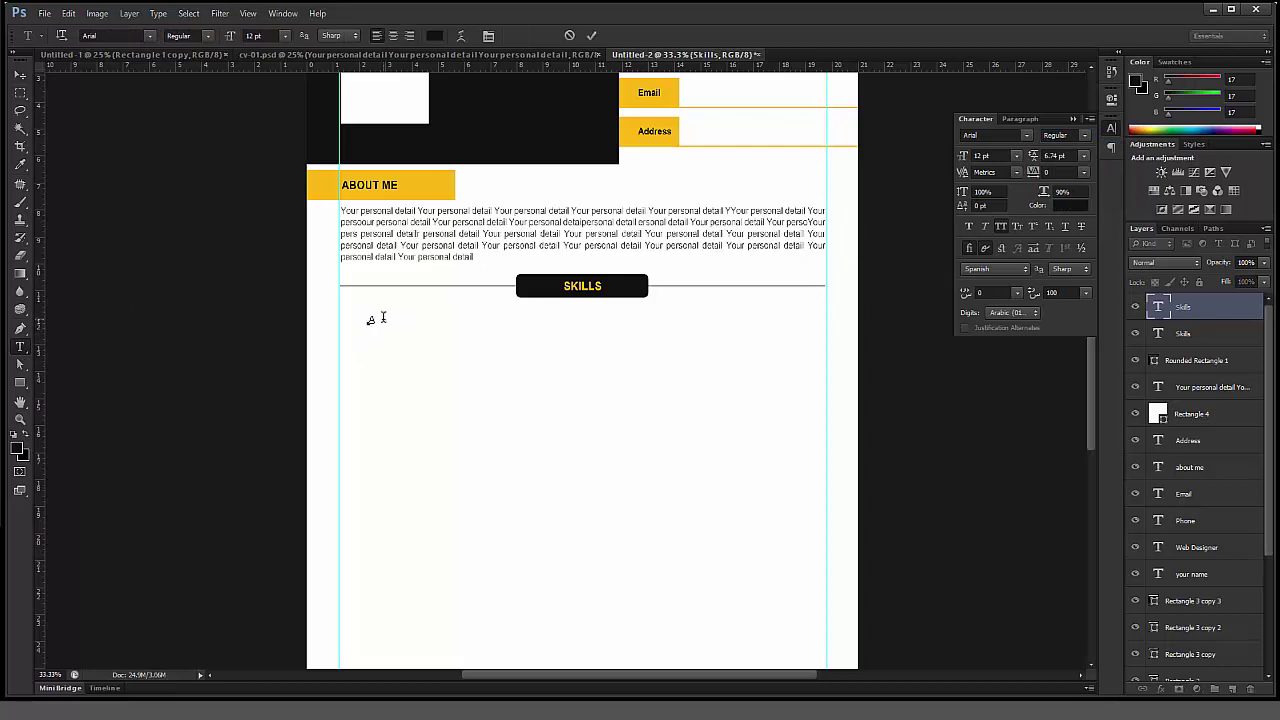
{"action": "type", "text": "ddre"}
{"action": "type", "text": "osh"}
{"action": "key", "text": "ctrl+Return"}
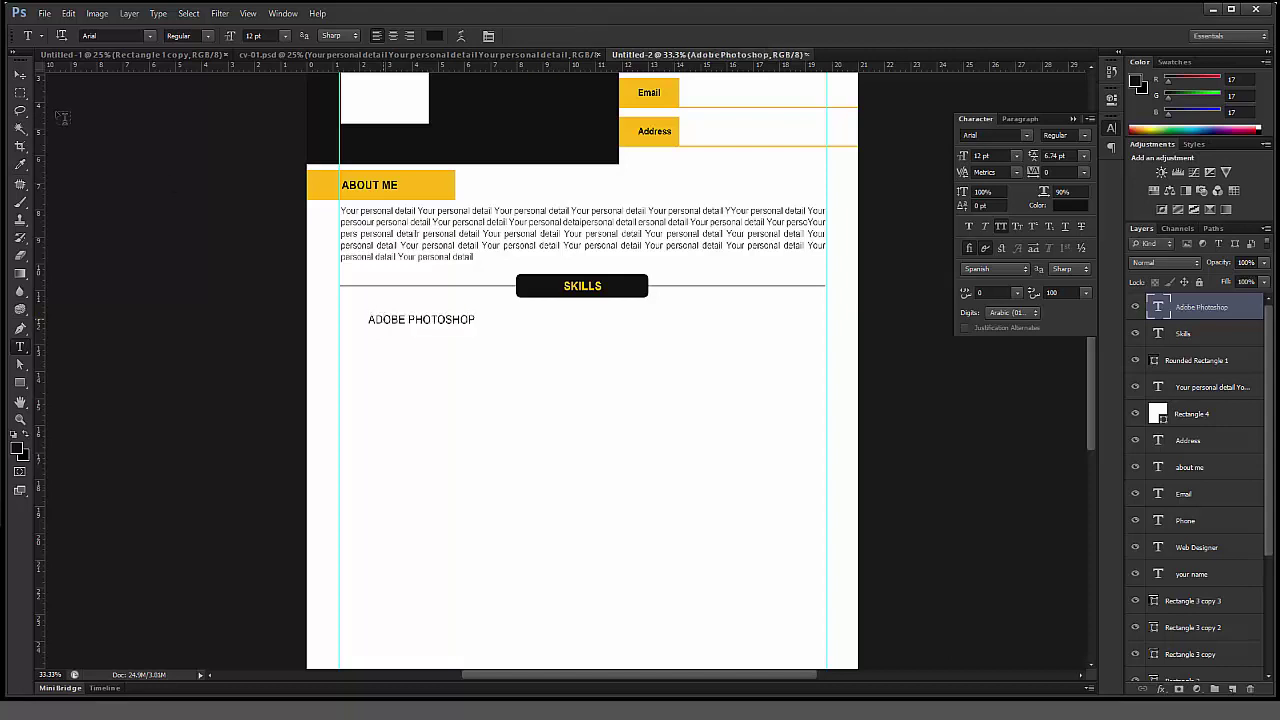
{"action": "left_click", "coordinate": [19, 75]}
{"action": "left_click", "coordinate": [1090, 118]}
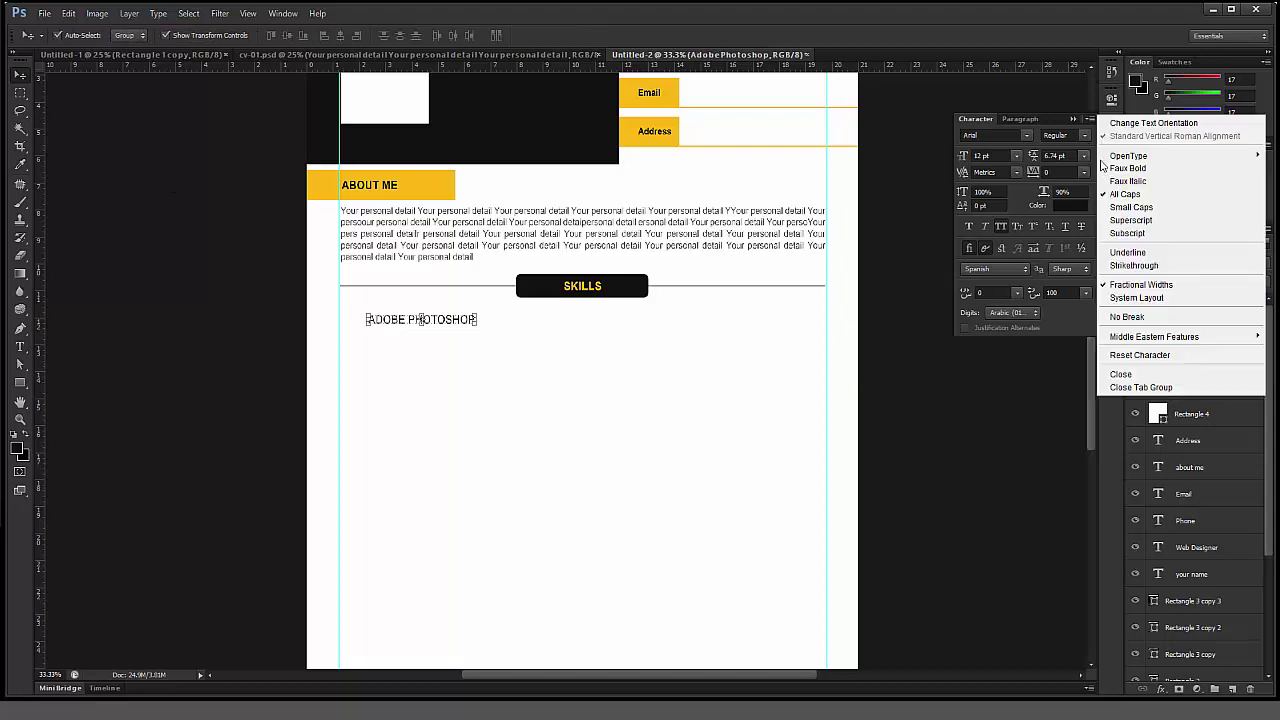
{"action": "left_click", "coordinate": [1130, 191]}
{"action": "left_click", "coordinate": [437, 330]}
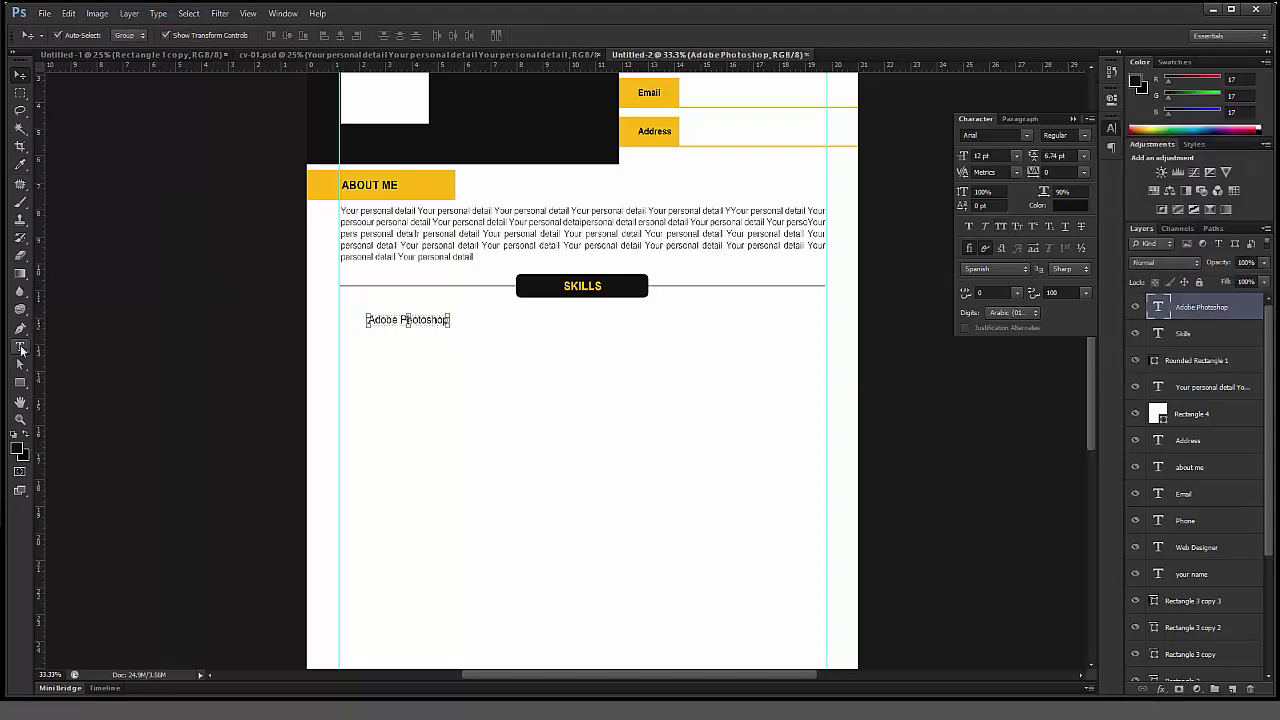
Step: Add an Adobe Illustrator line and set the line spacing to 20 pt
{"action": "left_click", "coordinate": [19, 346]}
{"action": "left_click", "coordinate": [446, 318]}
{"action": "type", "text": "Adobe Illustrator"}
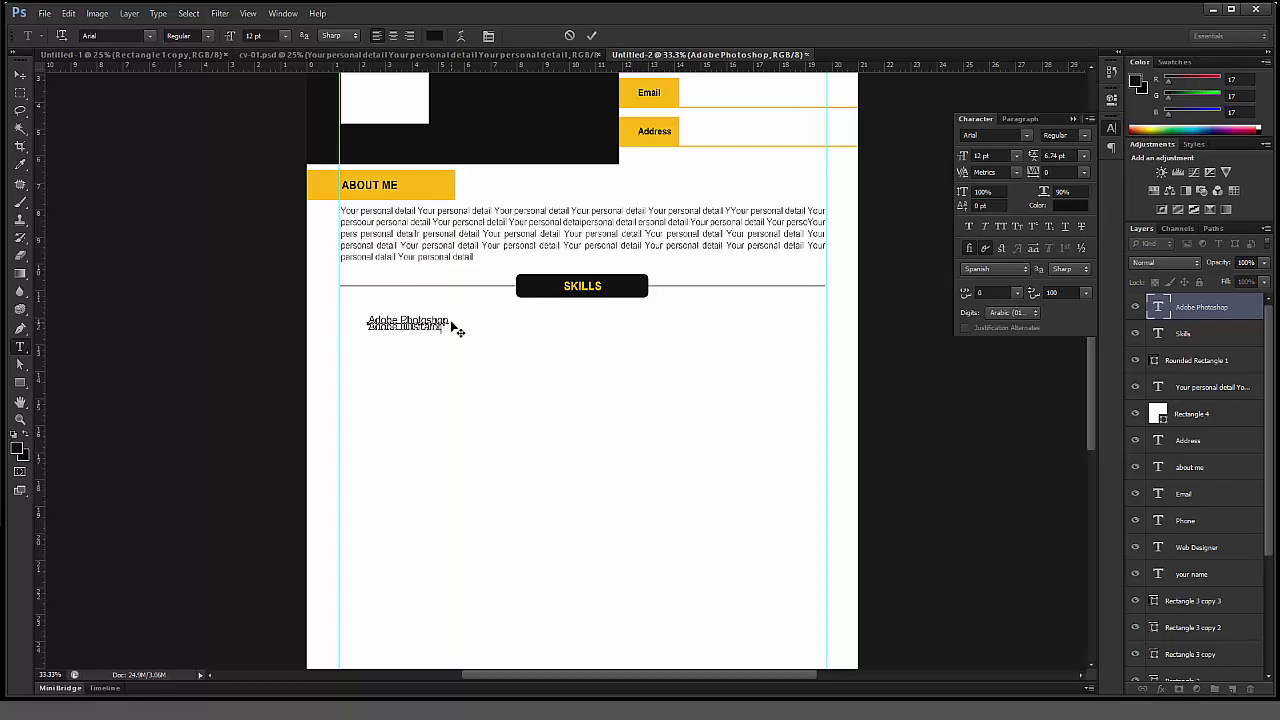
{"action": "left_click", "coordinate": [20, 75]}
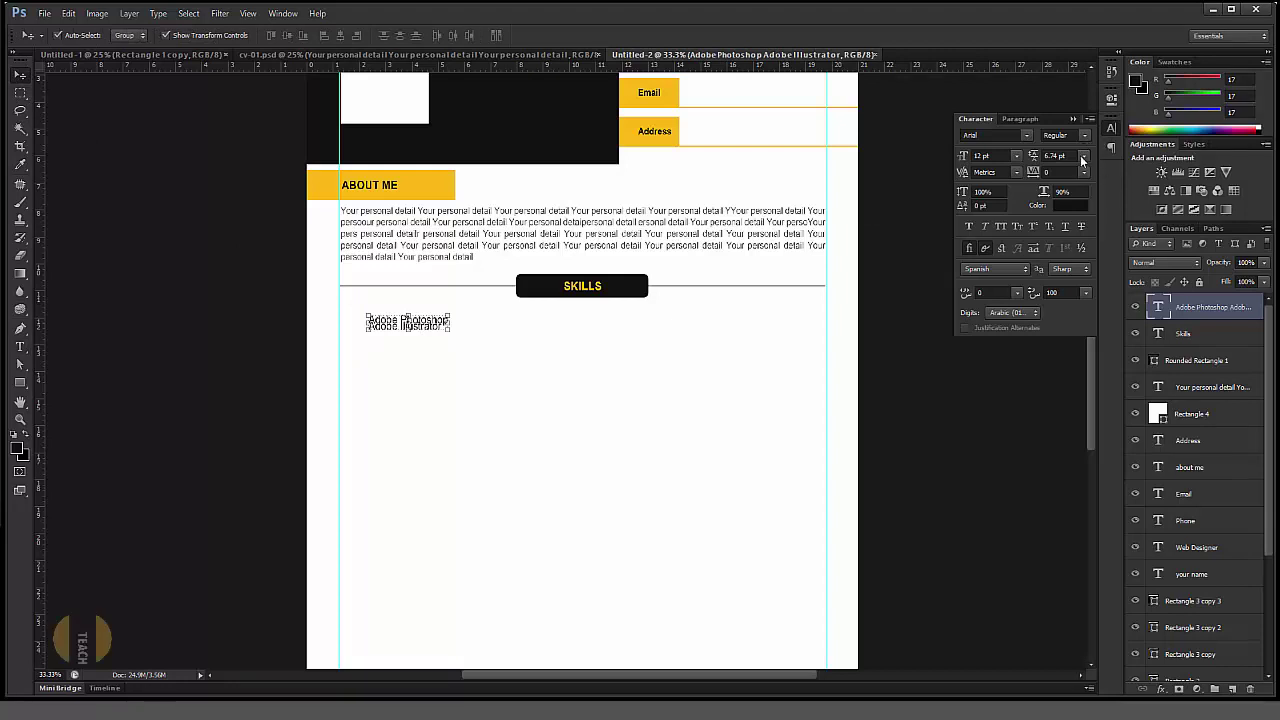
{"action": "left_click", "coordinate": [1085, 157]}
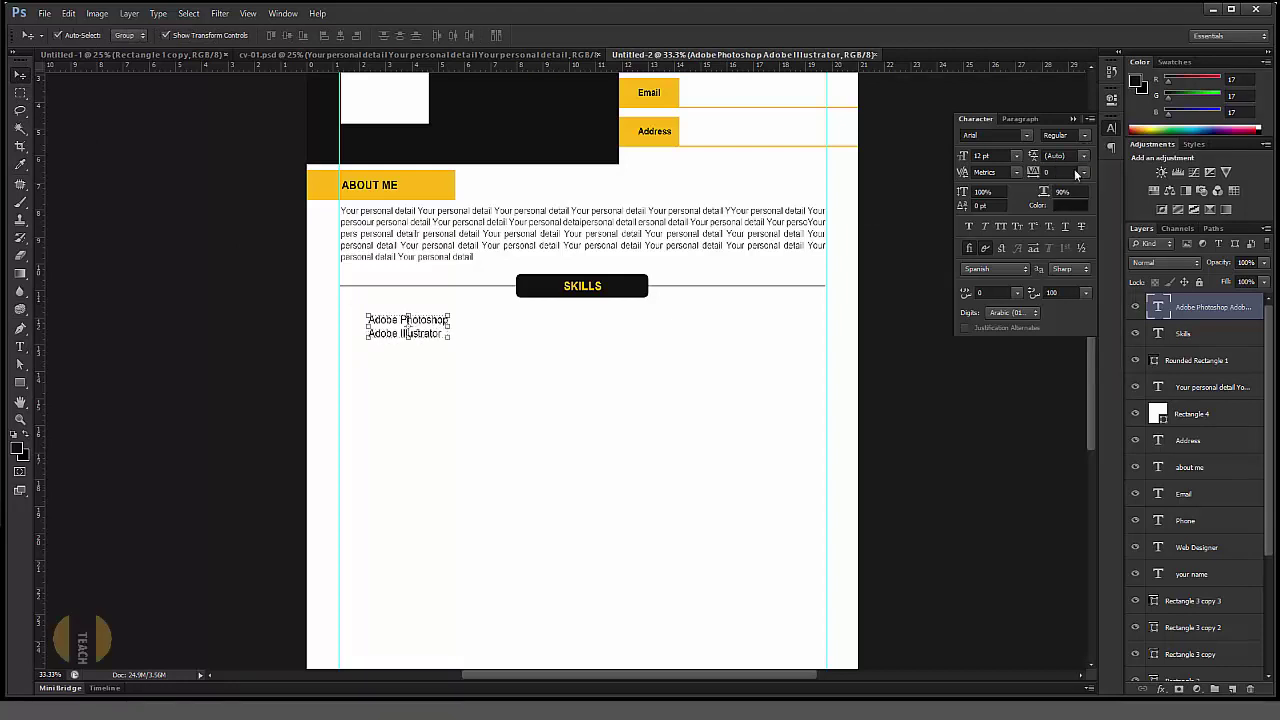
{"action": "left_click", "coordinate": [1085, 157]}
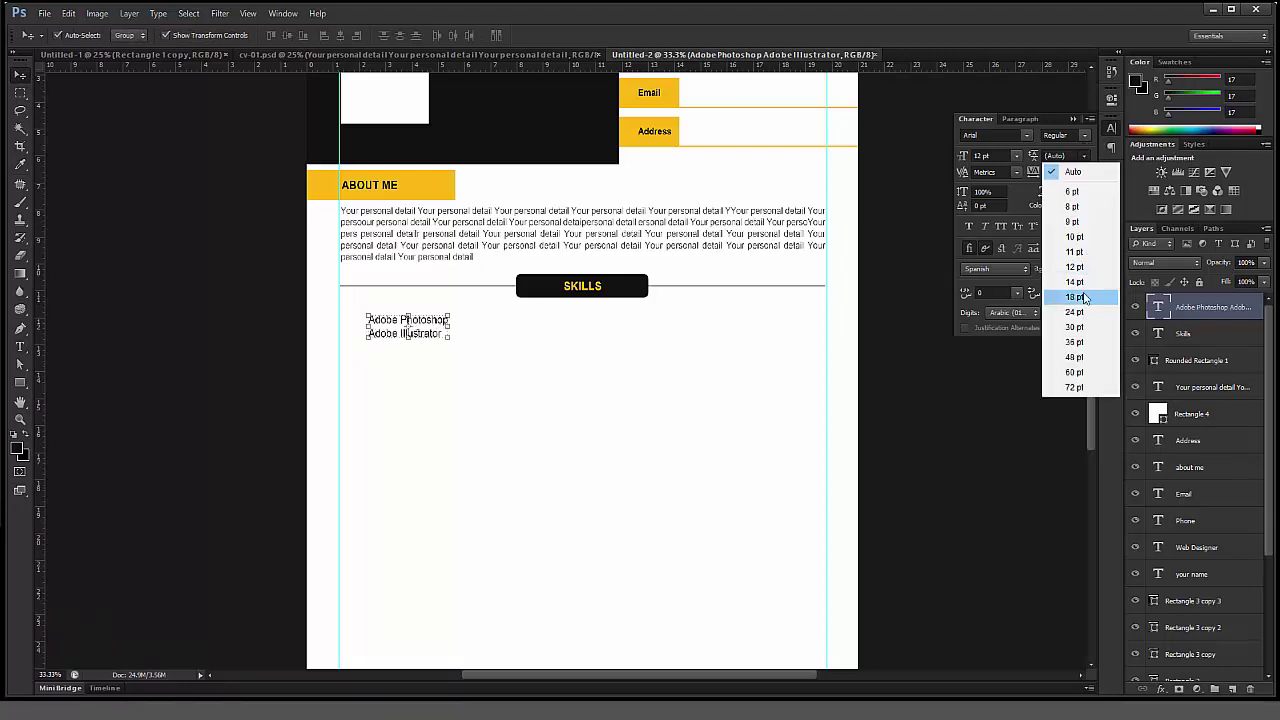
{"action": "left_click", "coordinate": [1081, 272]}
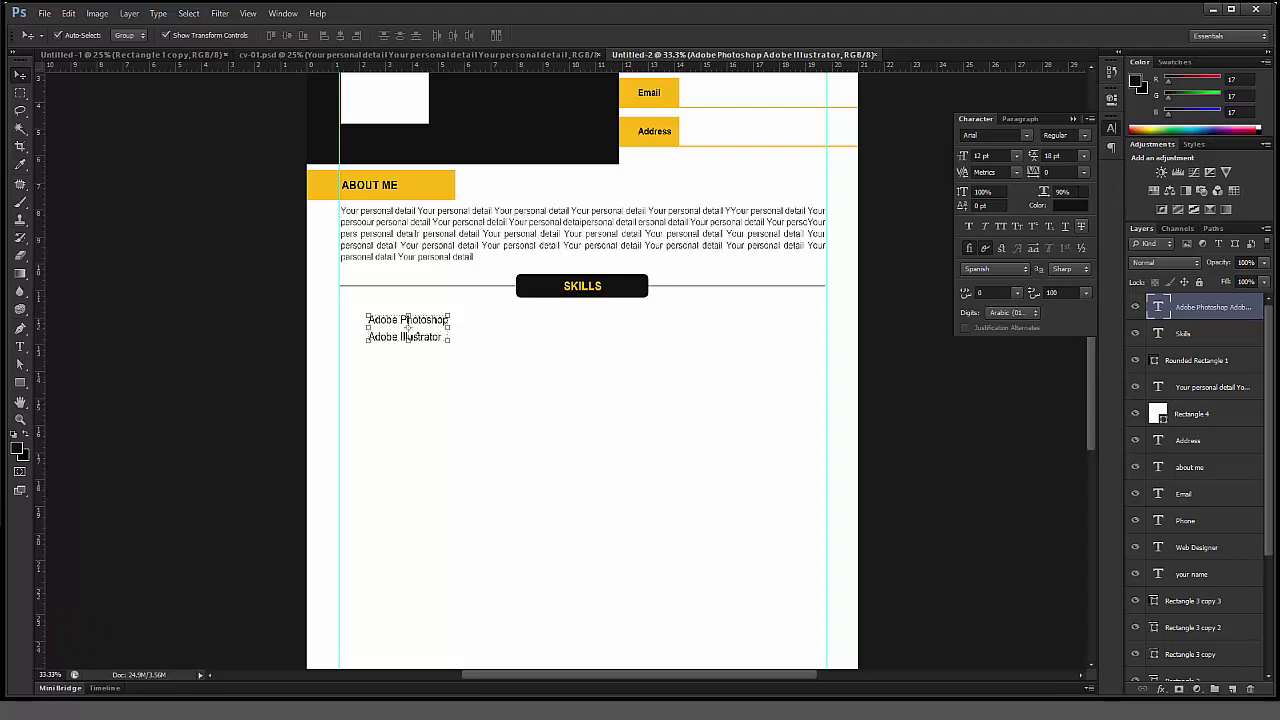
{"action": "left_click", "coordinate": [1060, 156]}
{"action": "type", "text": "20"}
{"action": "key", "text": "Return"}
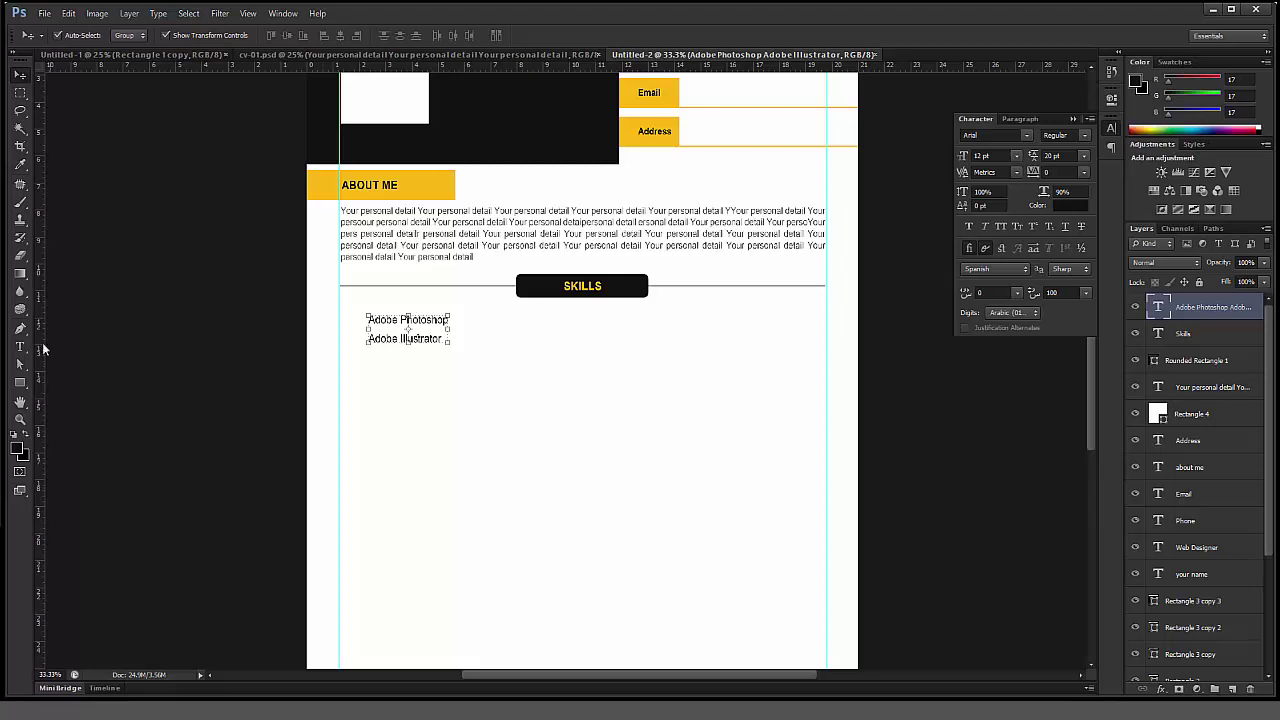
Step: Add the Adobe Indesign line to complete the list
{"action": "left_click", "coordinate": [20, 346]}
{"action": "left_click", "coordinate": [440, 338]}
{"action": "type", "text": "Adobe Indes"}
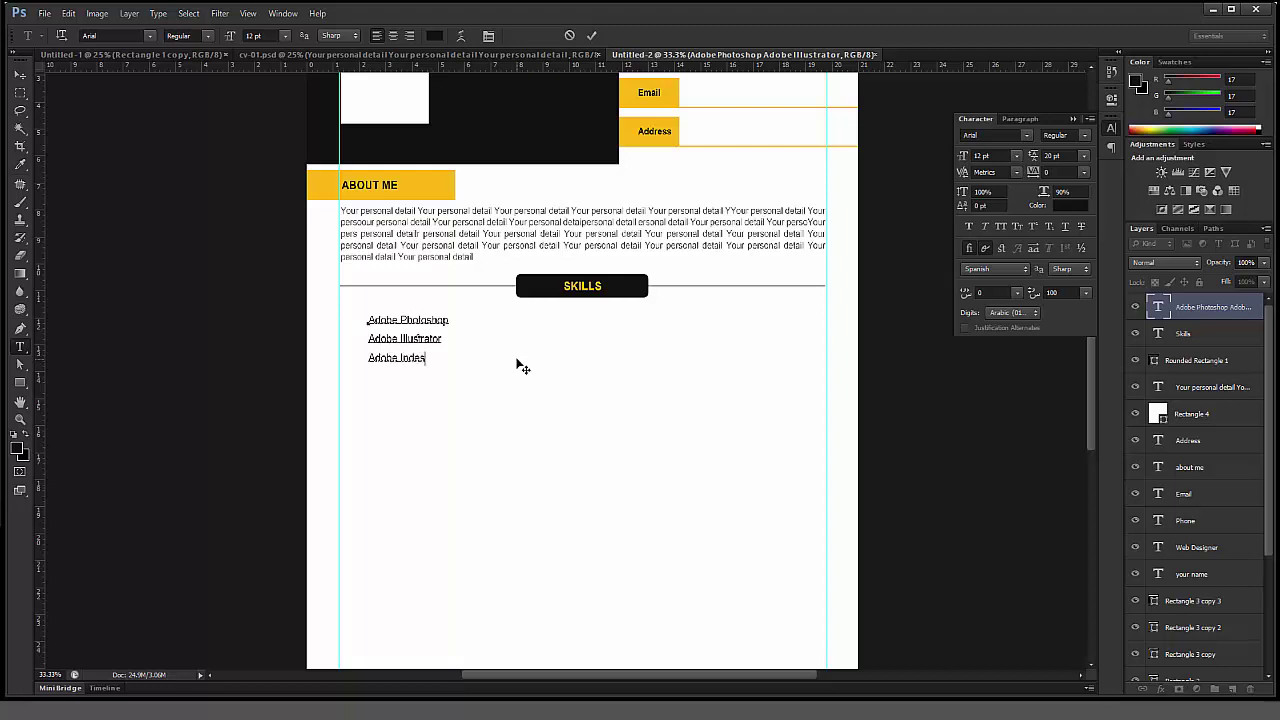
{"action": "type", "text": "ign"}
{"action": "left_click", "coordinate": [521, 367]}
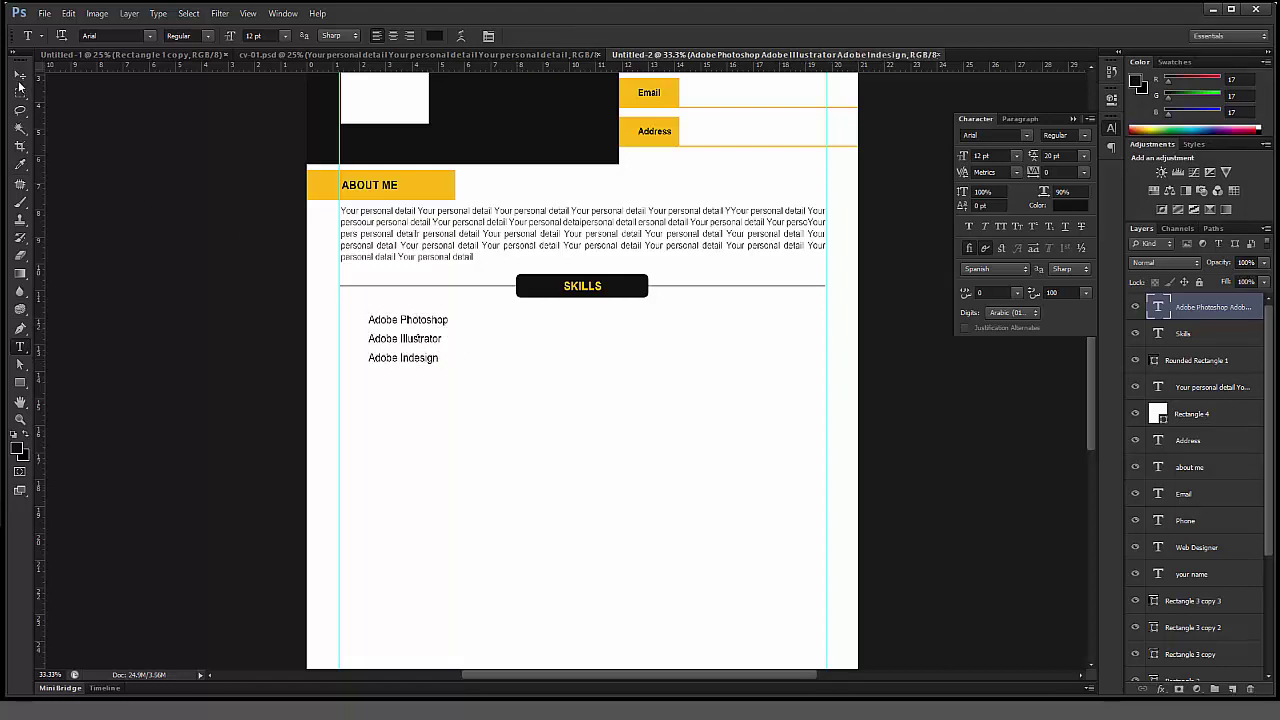
{"action": "left_click", "coordinate": [18, 77]}
Step: Draw small round bullets beside the skill lines and move the text closer to them
{"action": "left_click", "coordinate": [20, 382]}
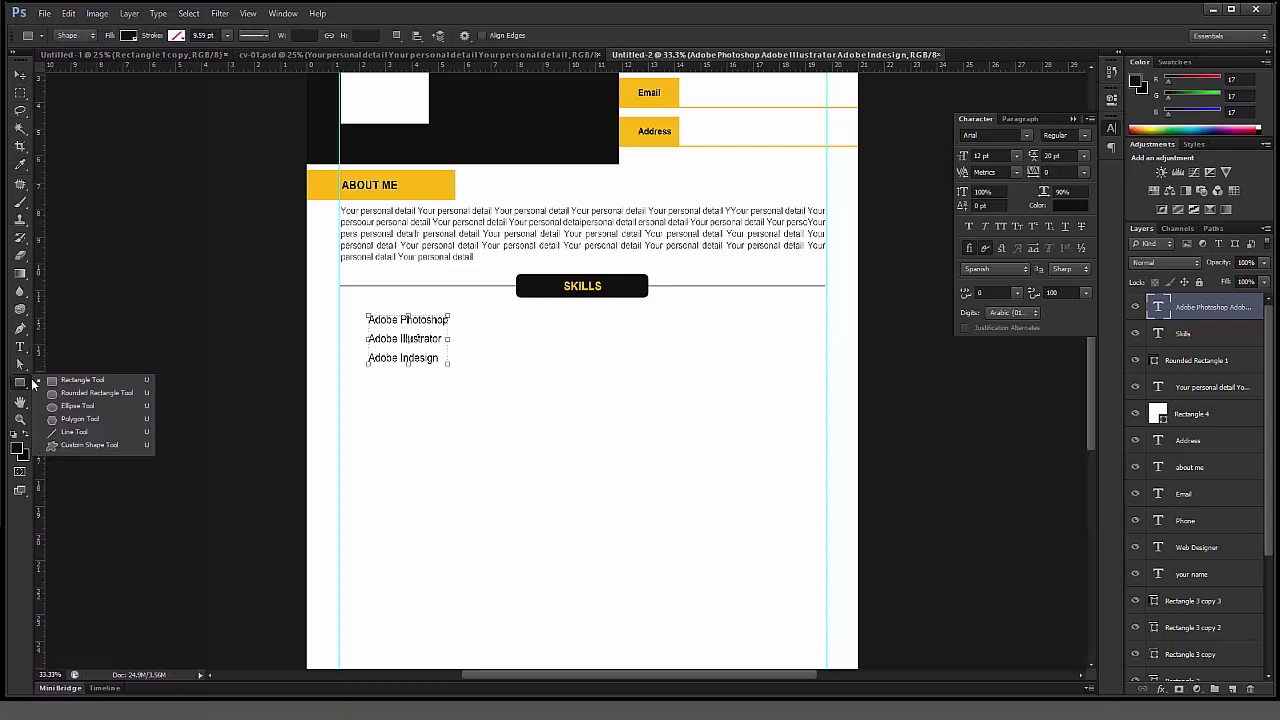
{"action": "left_click", "coordinate": [62, 408]}
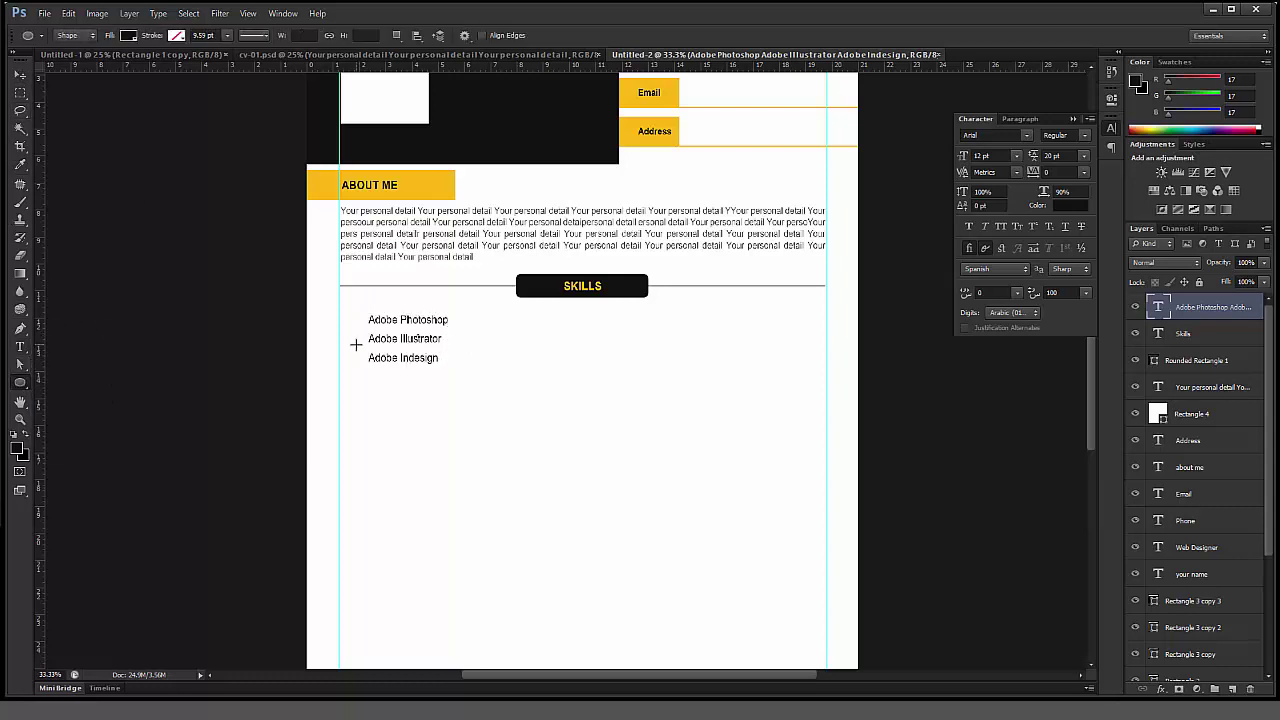
{"action": "left_click", "coordinate": [20, 420]}
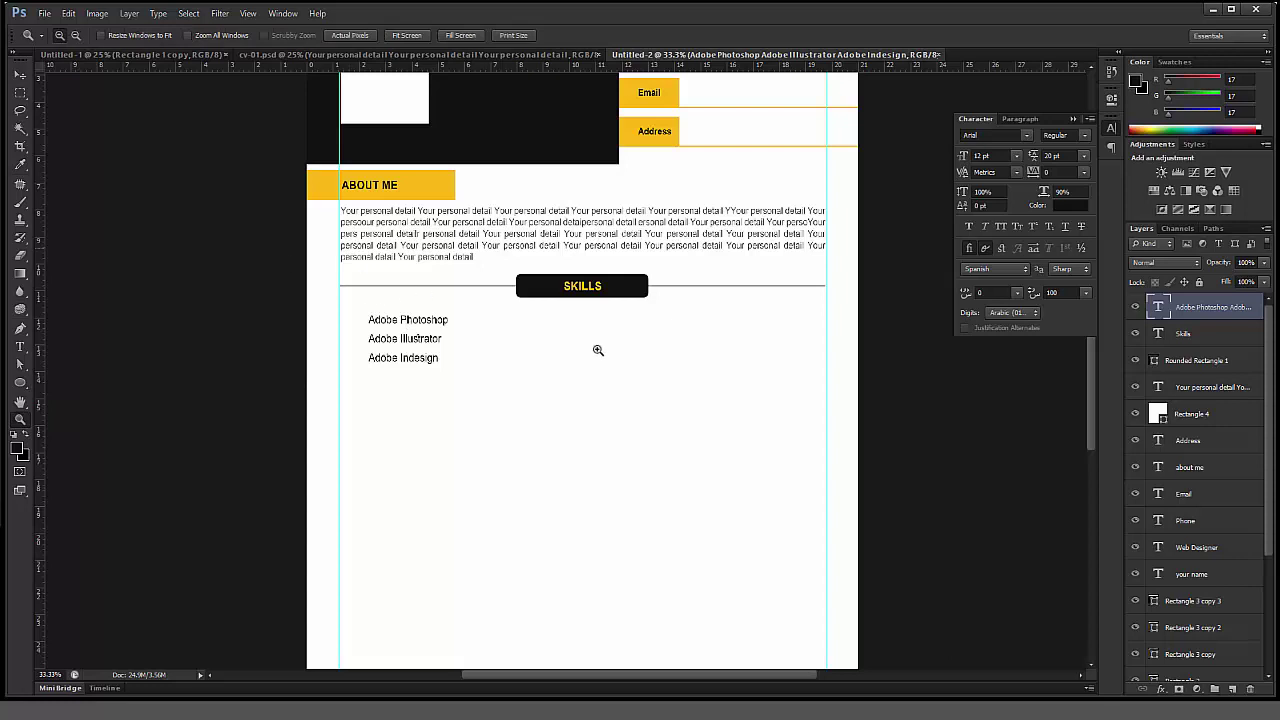
{"action": "left_click_drag", "start_coordinate": [310, 249], "coordinate": [852, 437]}
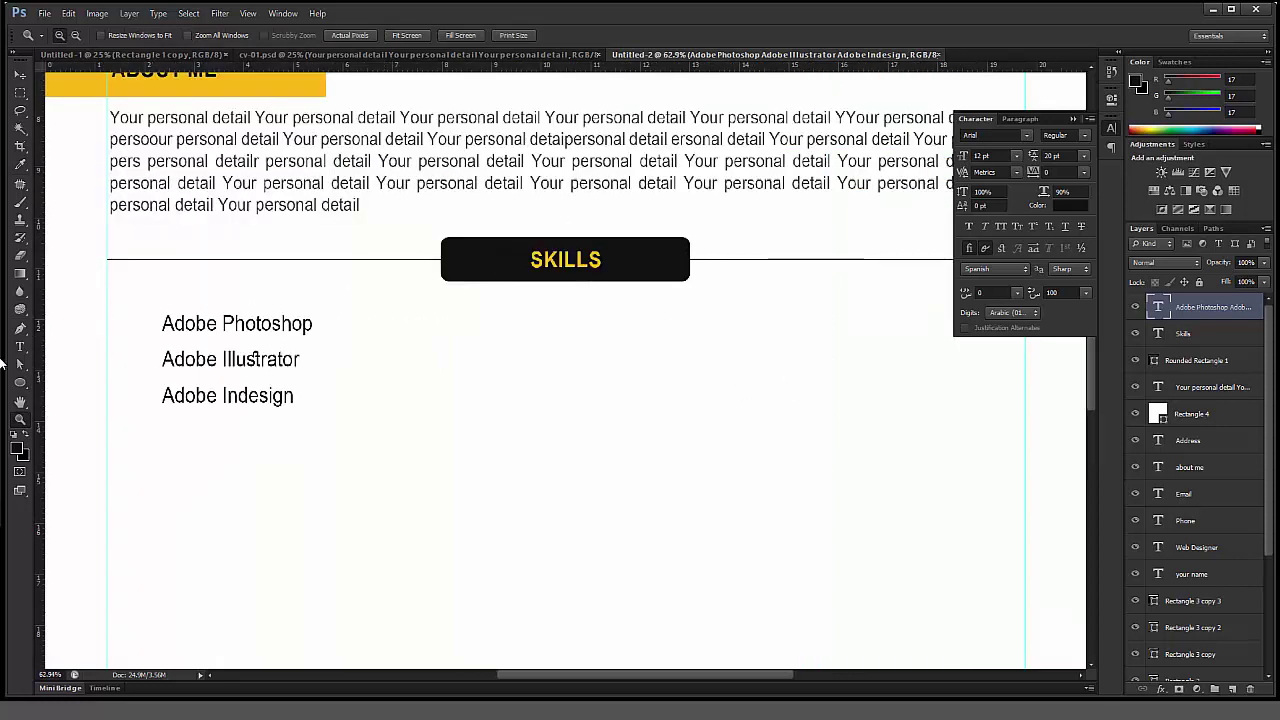
{"action": "left_click", "coordinate": [20, 384]}
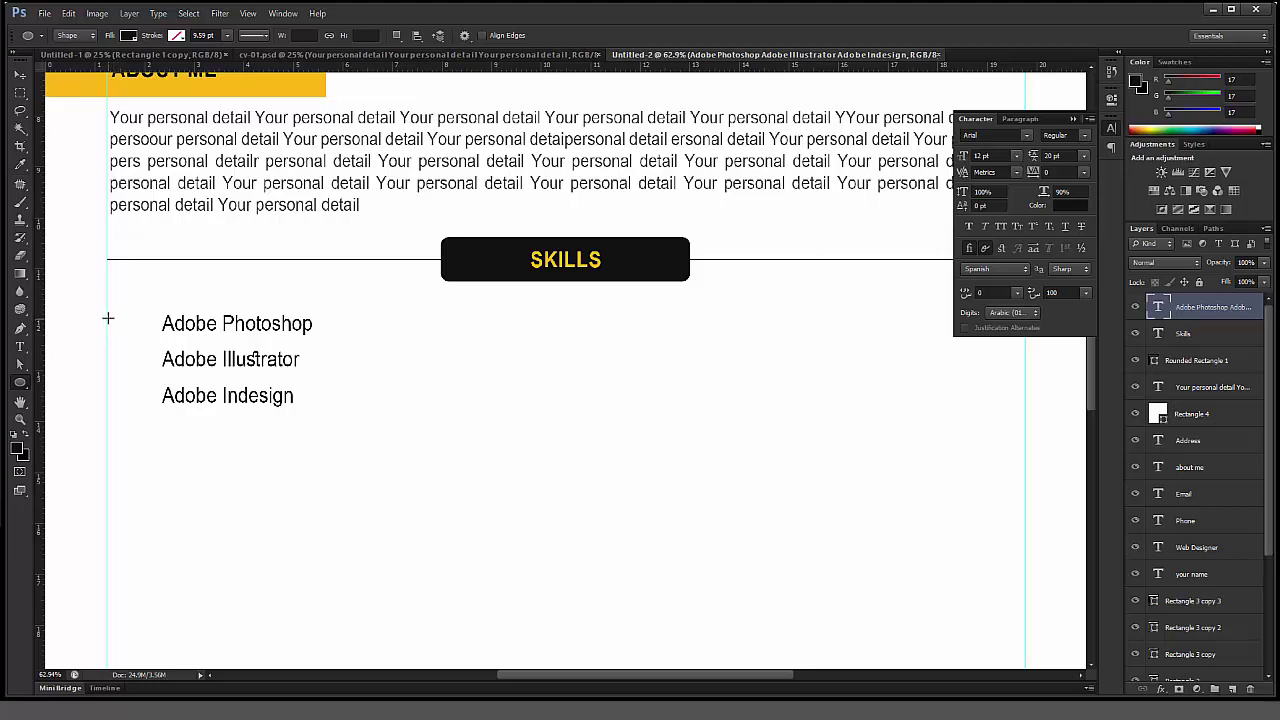
{"action": "left_click_drag", "start_coordinate": [111, 318], "coordinate": [122, 331]}
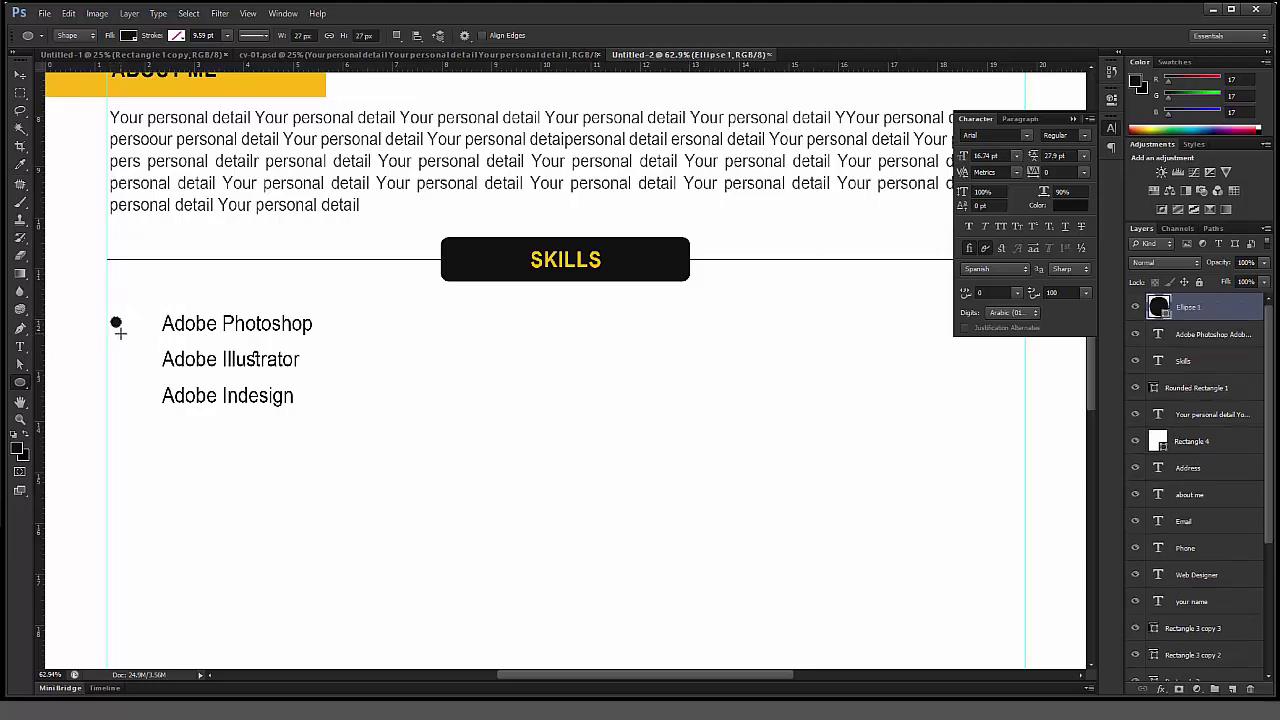
{"action": "left_click", "coordinate": [20, 75]}
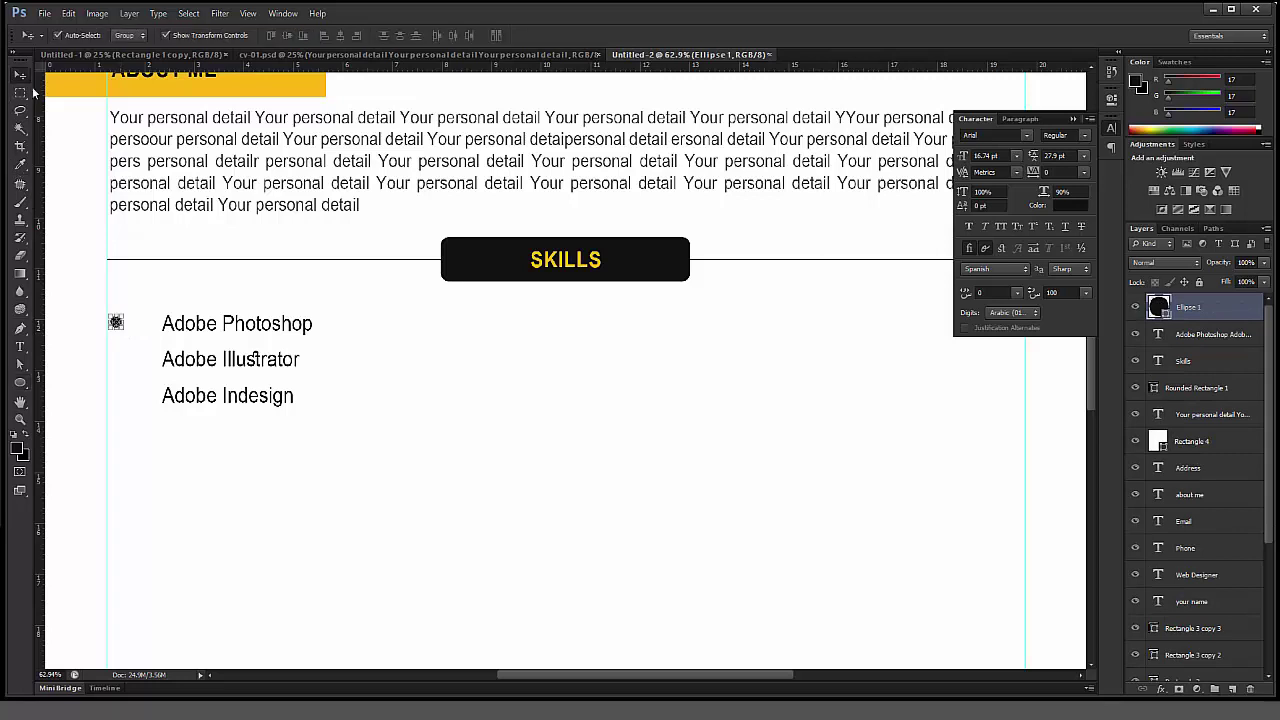
{"action": "left_click", "coordinate": [574, 362]}
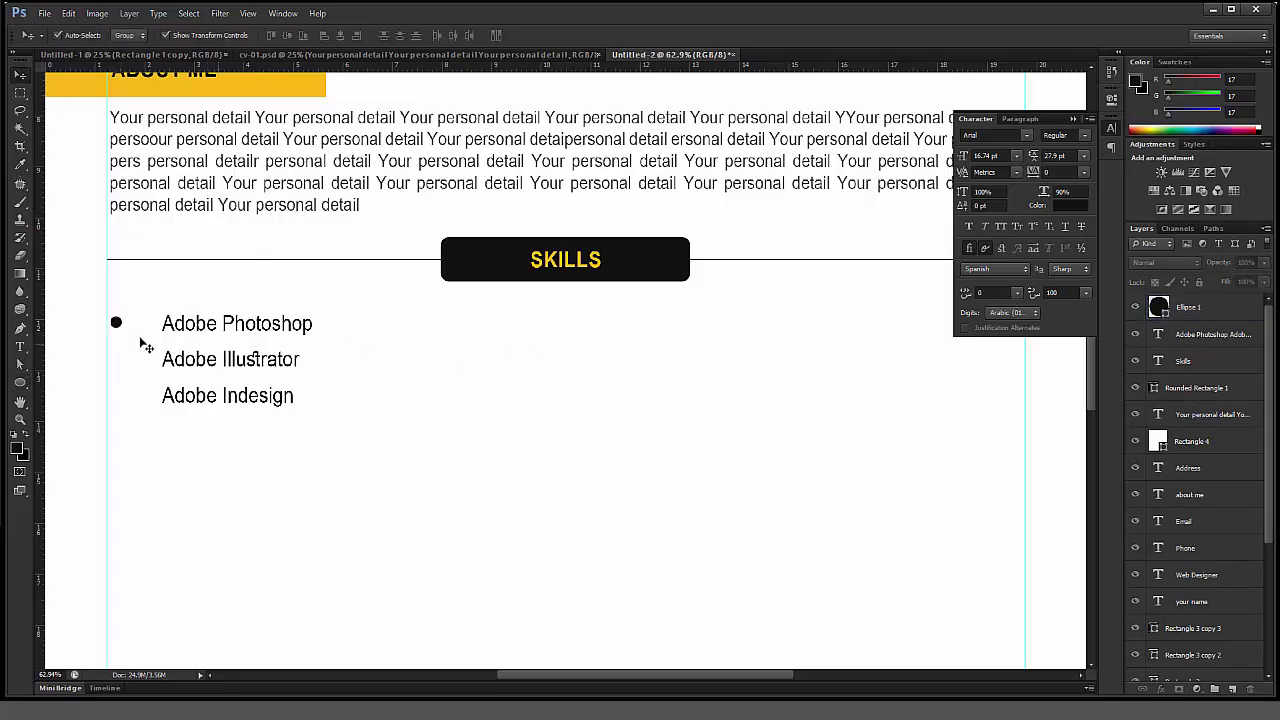
{"action": "left_click_drag", "start_coordinate": [116, 326], "coordinate": [116, 399], "text": "alt"}
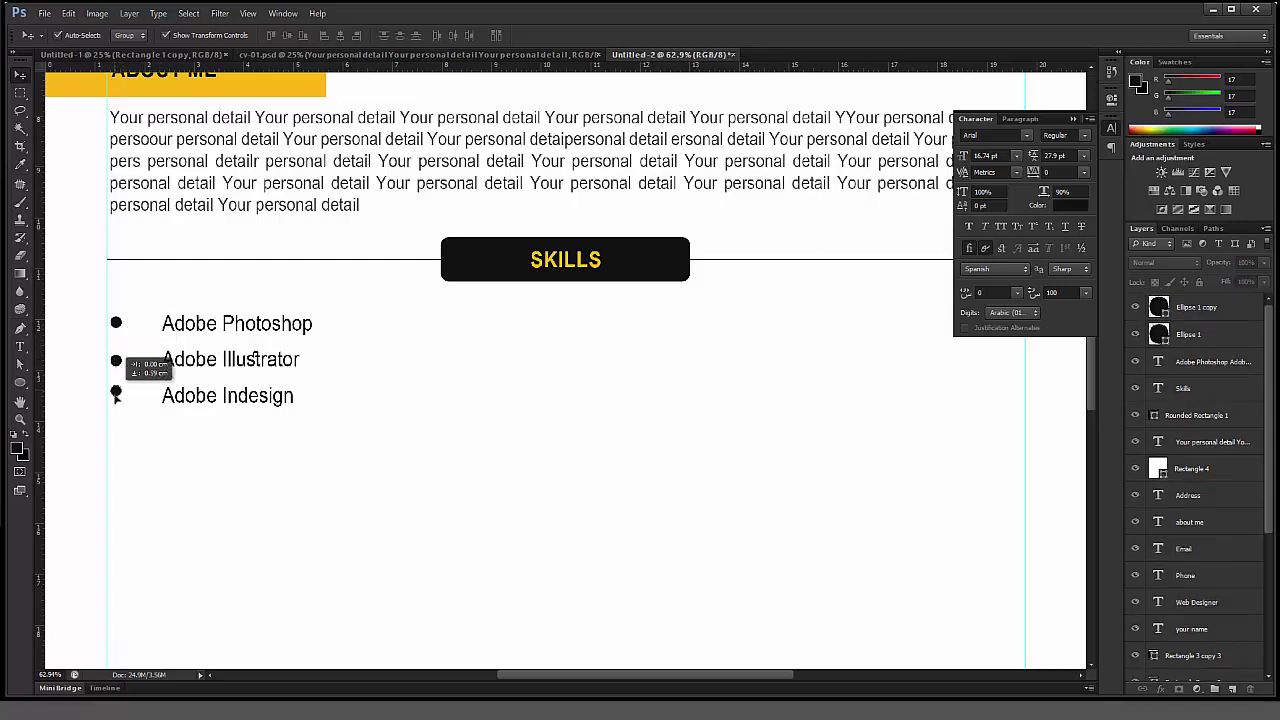
{"action": "left_click", "coordinate": [165, 330]}
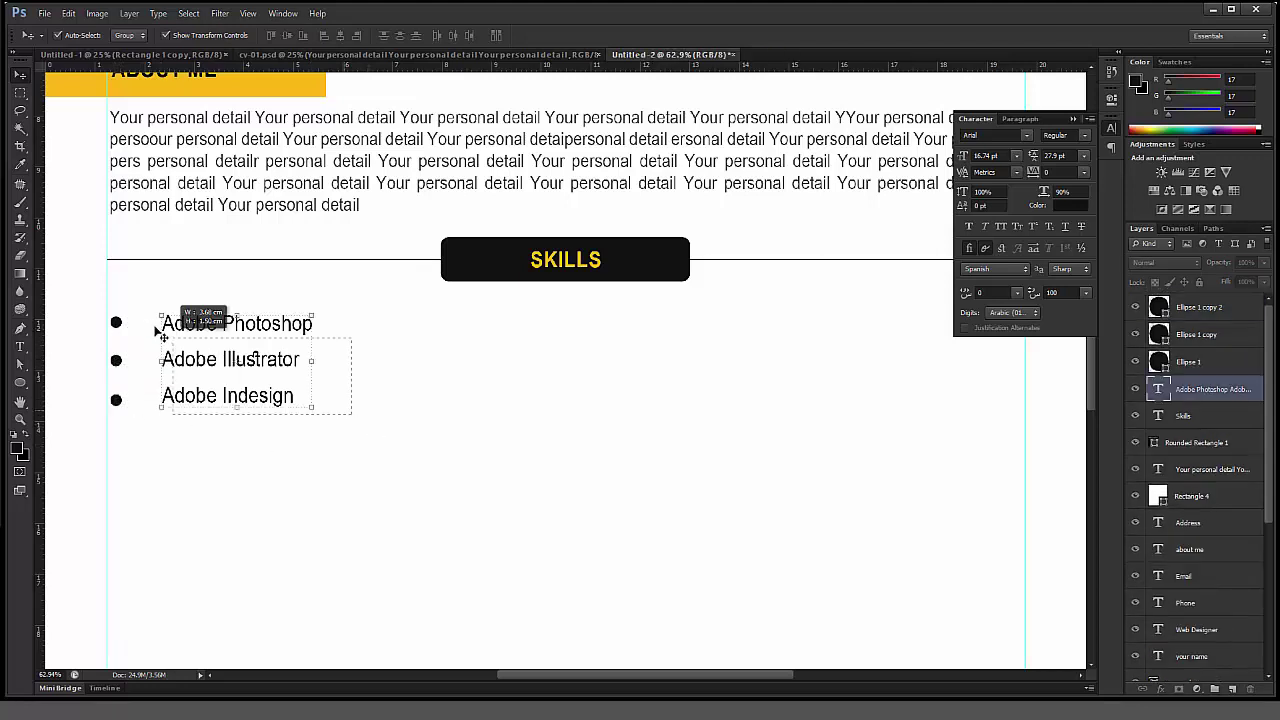
{"action": "left_click_drag", "start_coordinate": [216, 366], "coordinate": [206, 366]}
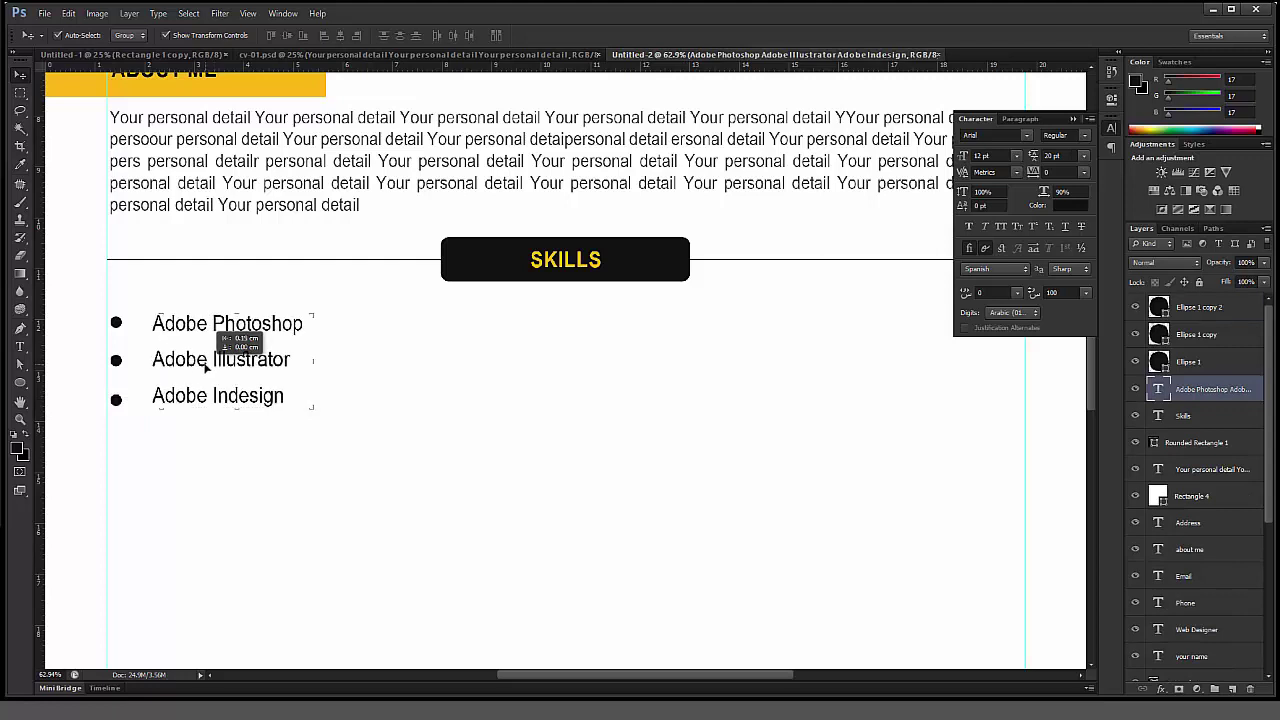
Step: Copy the bulleted list into a second and third column to the right
{"action": "left_click_drag", "start_coordinate": [373, 441], "coordinate": [116, 320]}
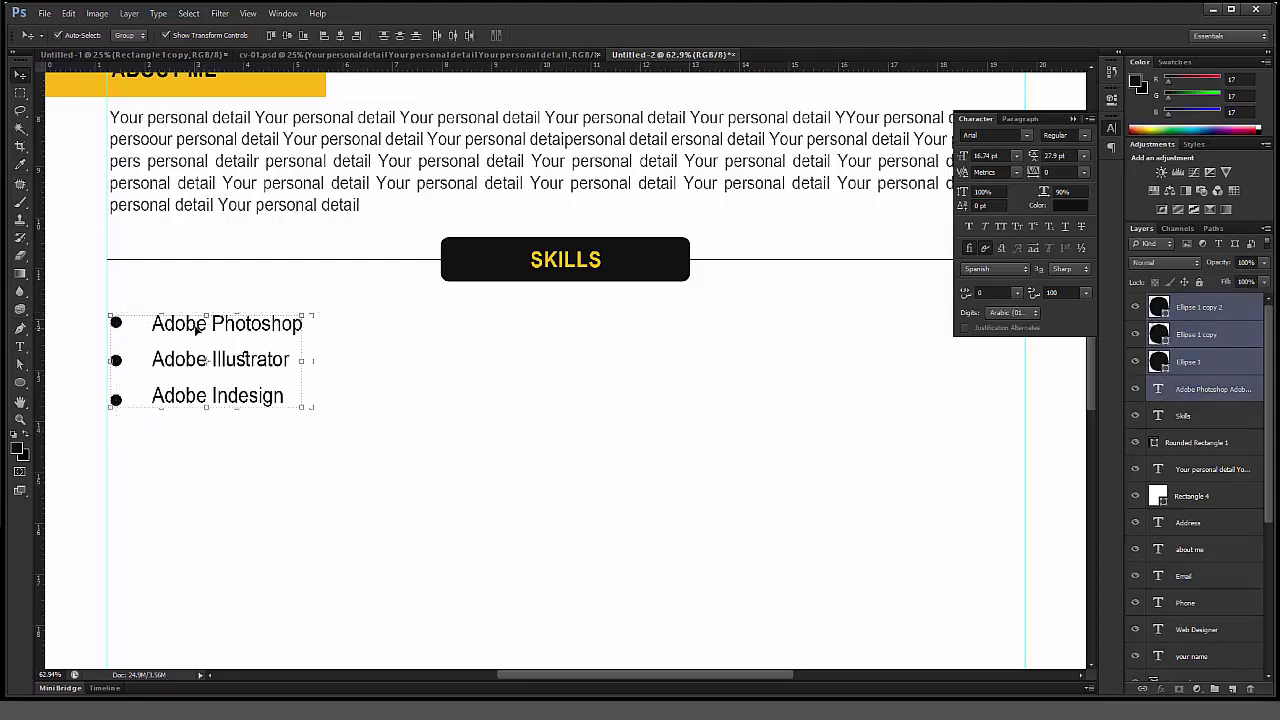
{"action": "left_click_drag", "start_coordinate": [200, 360], "coordinate": [540, 361], "text": "alt"}
{"action": "scroll", "coordinate": [670, 393], "scroll_direction": "down", "scroll_amount": 1}
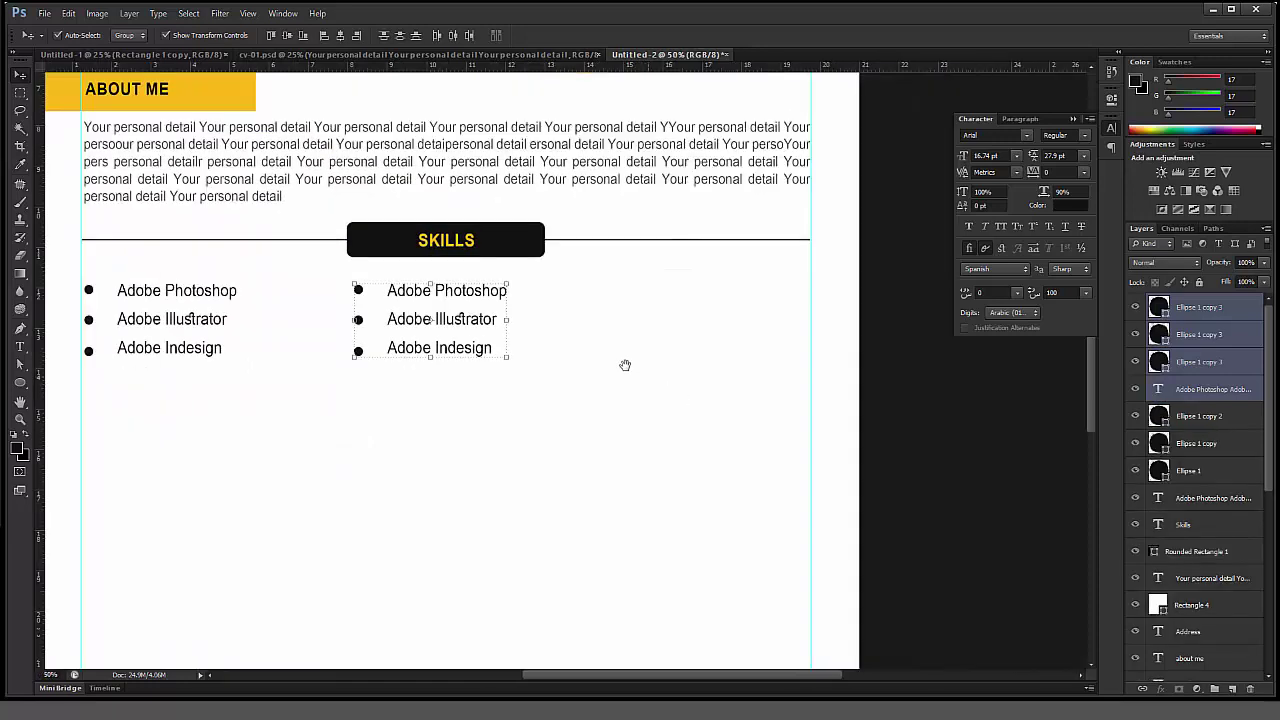
{"action": "left_click_drag", "start_coordinate": [520, 322], "coordinate": [717, 325], "text": "alt"}
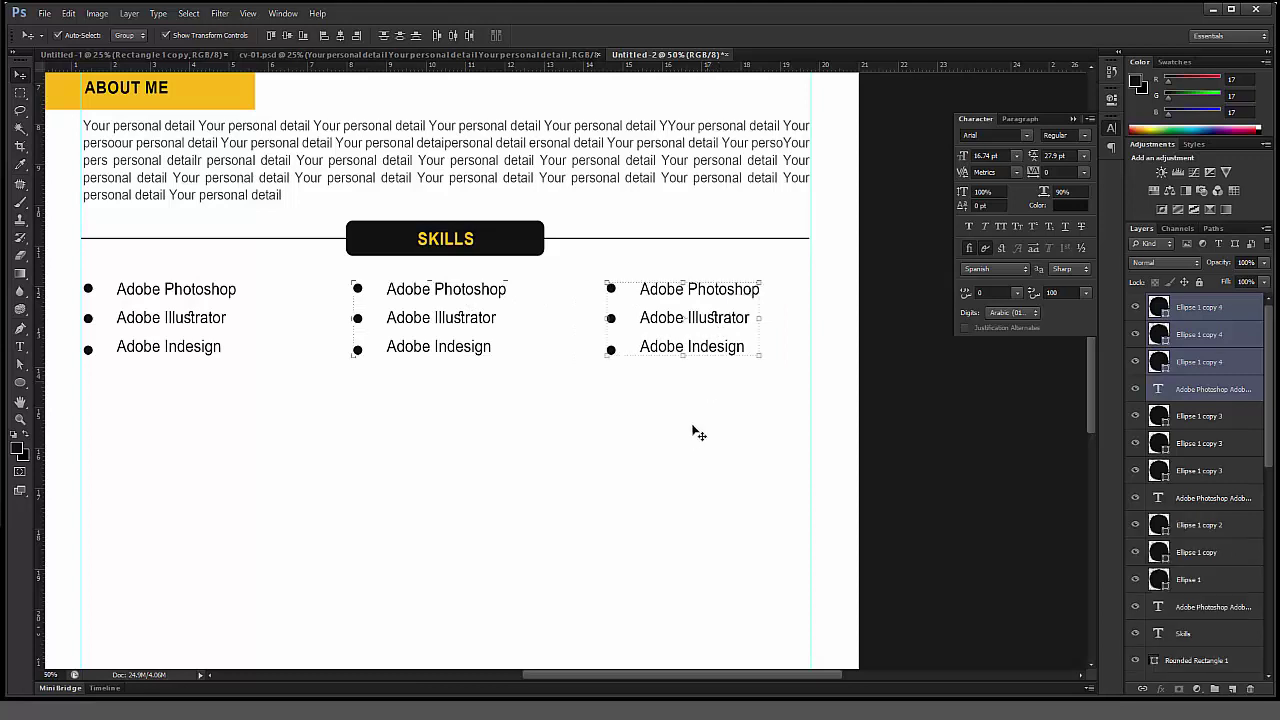
{"action": "scroll", "coordinate": [684, 428], "scroll_direction": "down", "scroll_amount": 1}
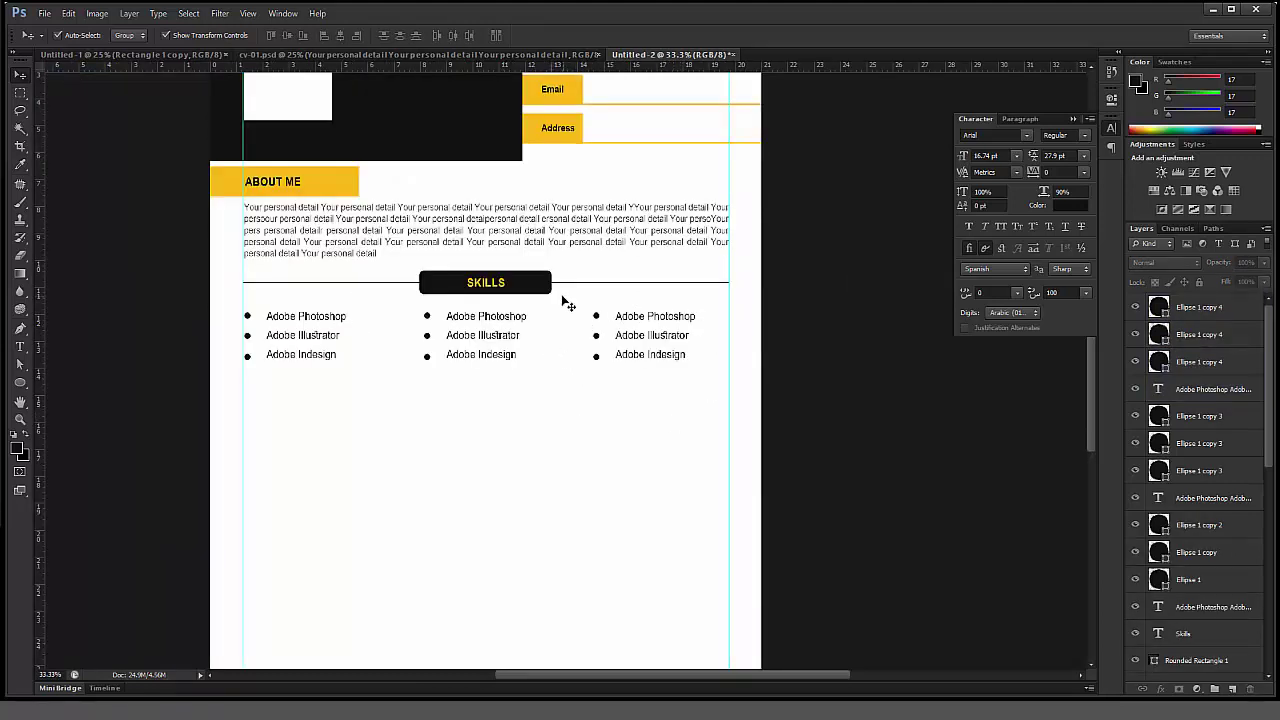
Step: Copy the SKILLS bar and line below the skills columns
{"action": "left_click", "coordinate": [545, 284]}
{"action": "left_click_drag", "start_coordinate": [530, 290], "coordinate": [530, 351]}
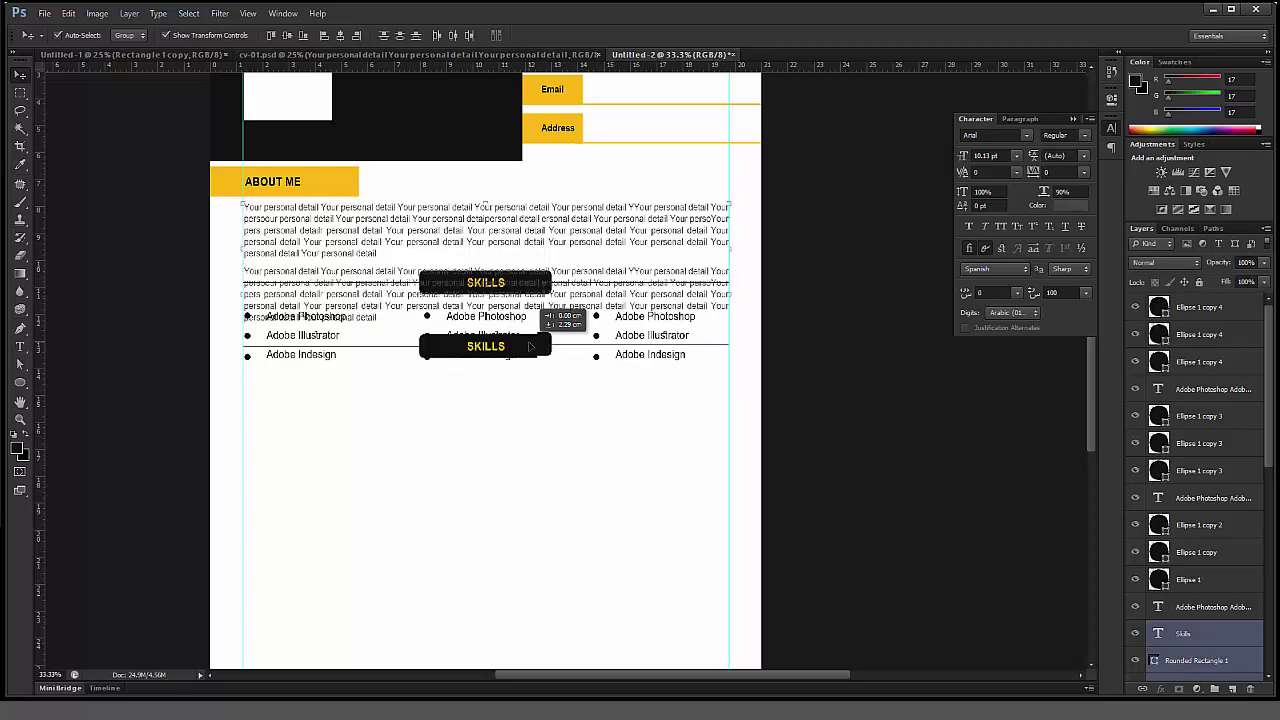
{"action": "key", "text": "ctrl+z"}
{"action": "mouse_move", "coordinate": [568, 310]}
{"action": "left_mouse_down"}
{"action": "mouse_move", "coordinate": [495, 332]}
{"action": "mouse_move", "coordinate": [494, 392]}
{"action": "left_mouse_up"}
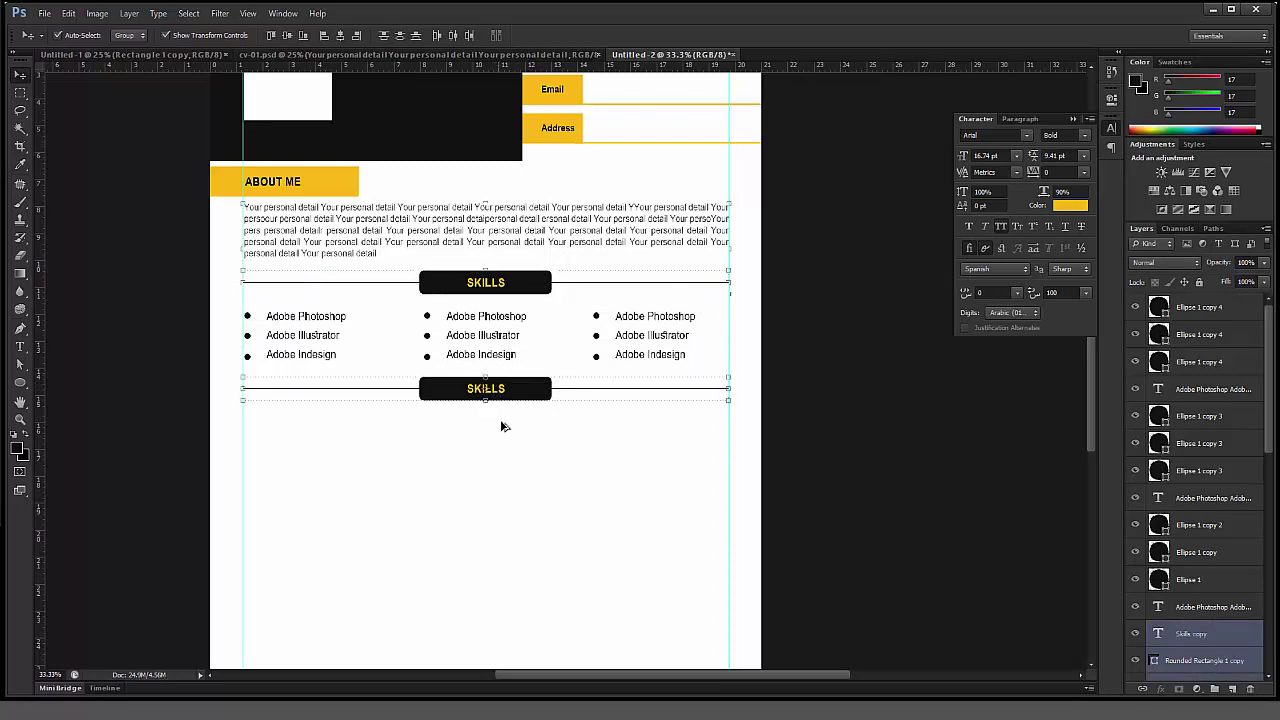
Step: Retype the copied heading as EDUCATION and centre it horizontally on the page
{"action": "left_click", "coordinate": [19, 346]}
{"action": "double_click", "coordinate": [470, 387]}
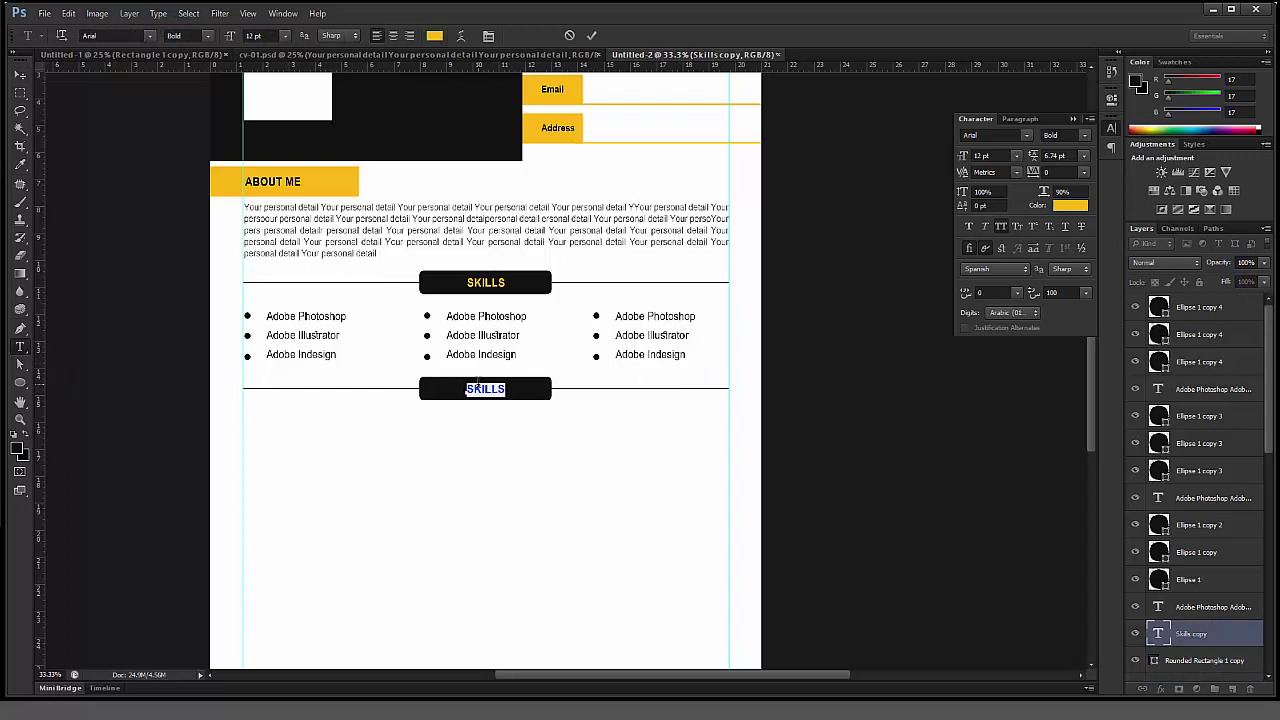
{"action": "type", "text": "F"}
{"action": "type", "text": "TION"}
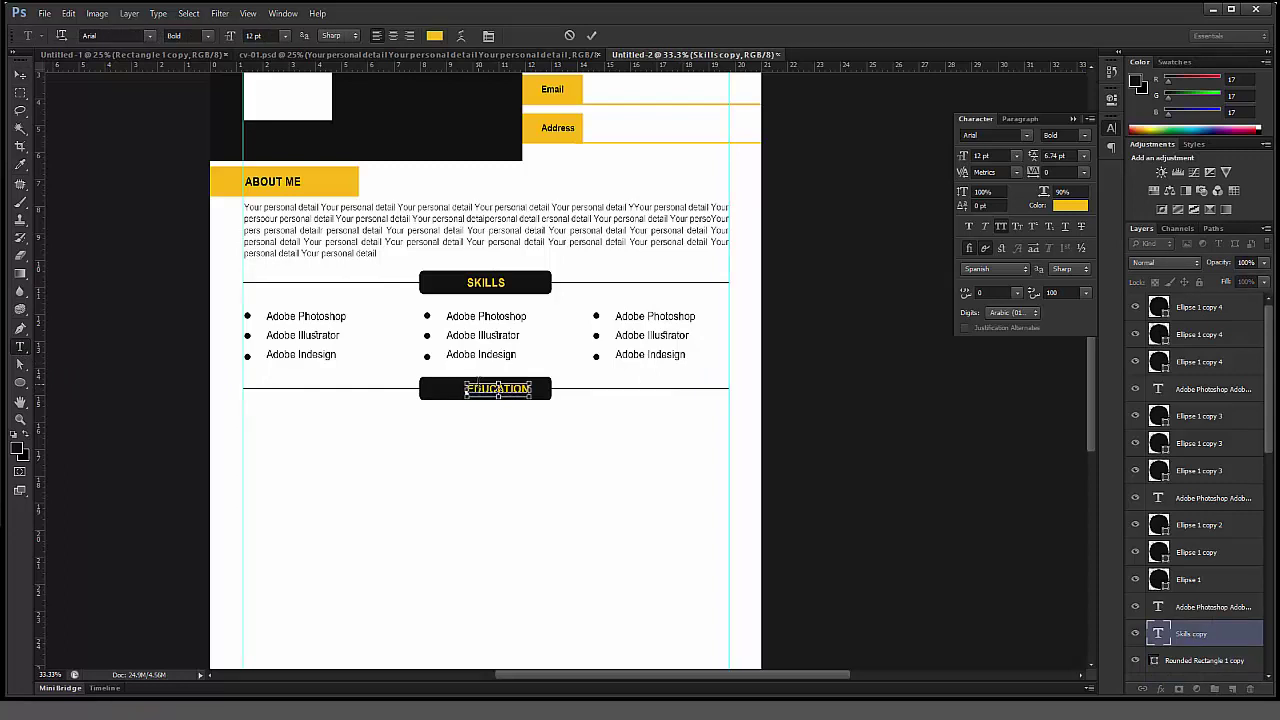
{"action": "key", "text": "ctrl+Return"}
{"action": "left_click", "coordinate": [18, 77]}
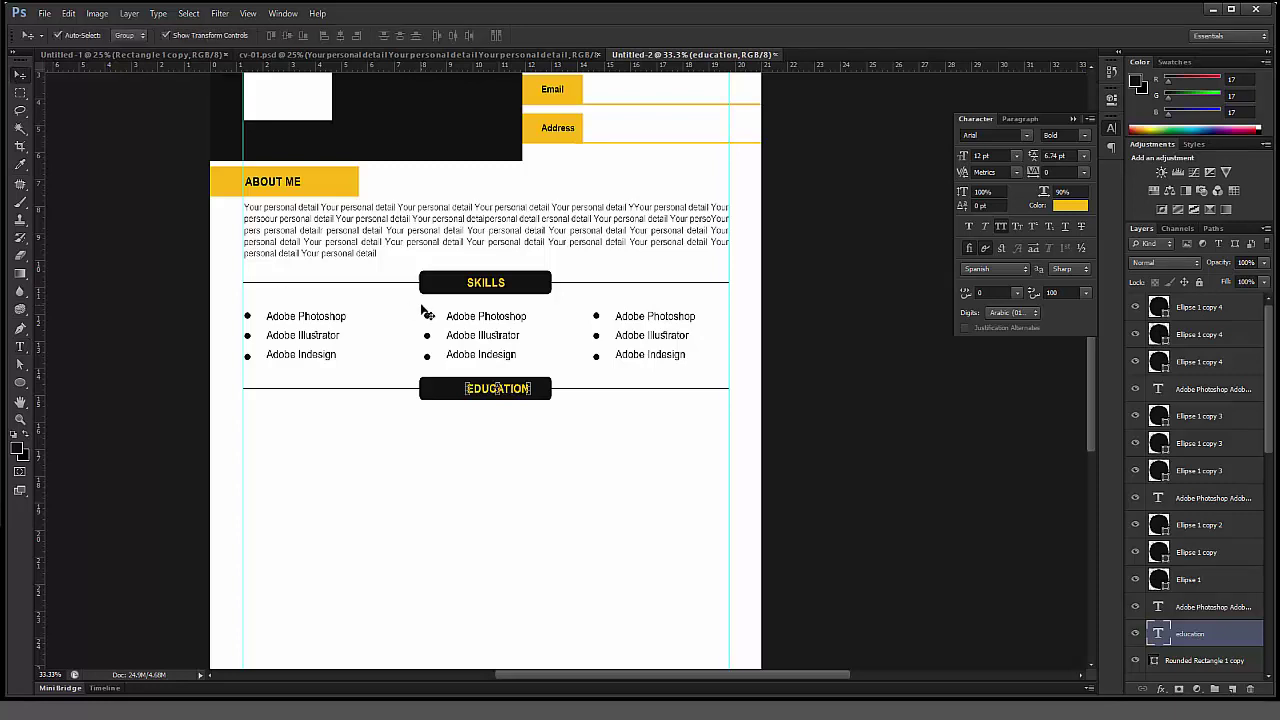
{"action": "key", "text": "ctrl+a"}
{"action": "left_click", "coordinate": [340, 36]}
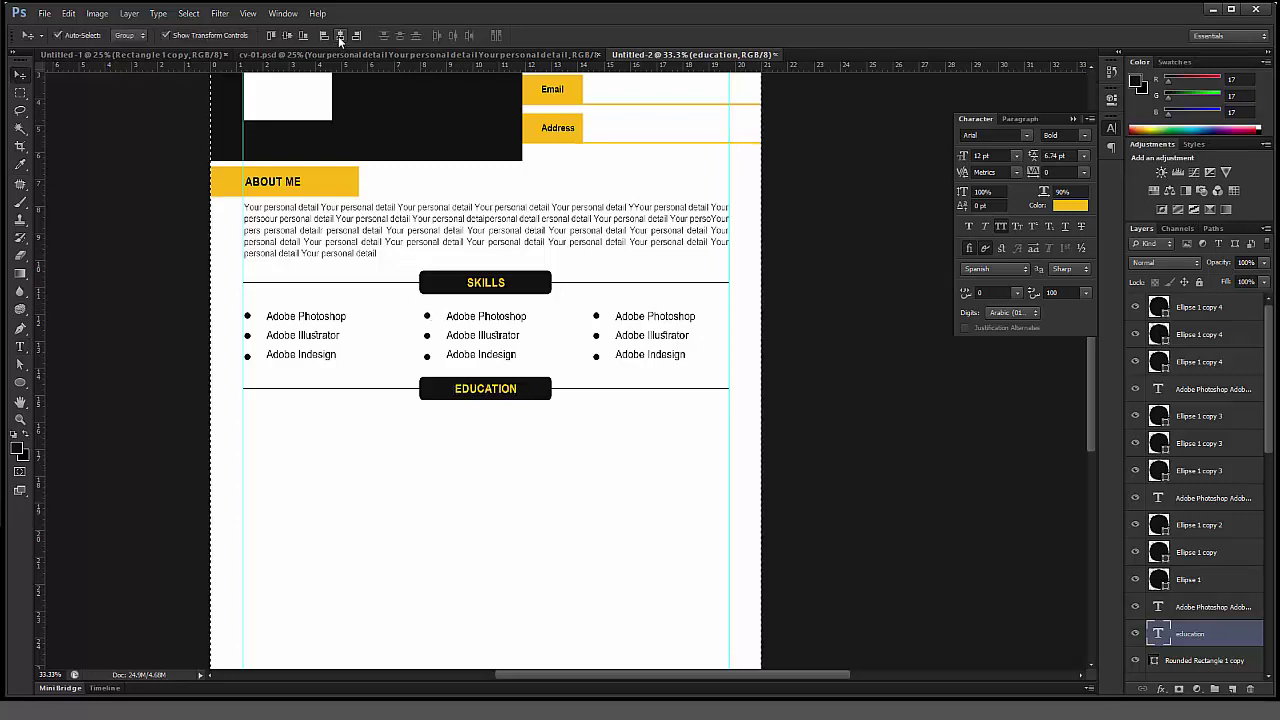
{"action": "left_click", "coordinate": [189, 13]}
{"action": "left_click", "coordinate": [205, 40]}
{"action": "left_click", "coordinate": [532, 452]}
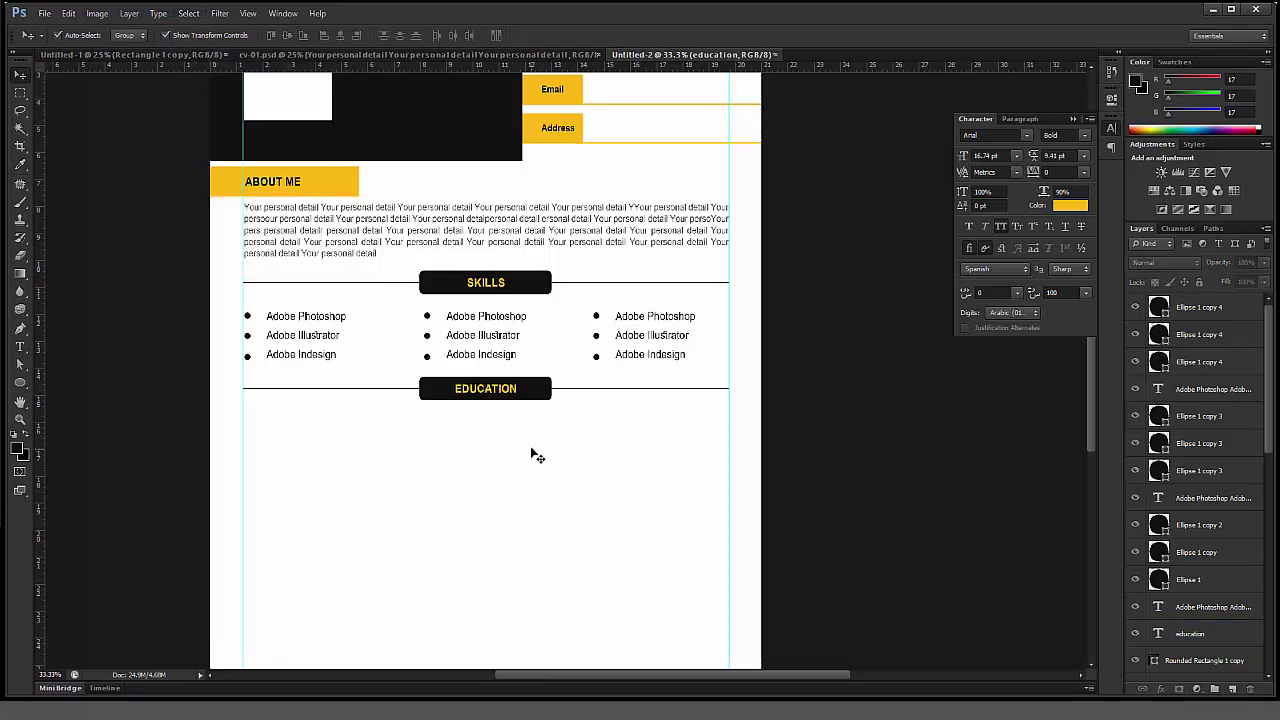
Step: Copy the first skills column below EDUCATION and start overwriting its lines with new text
{"action": "left_click", "coordinate": [311, 322]}
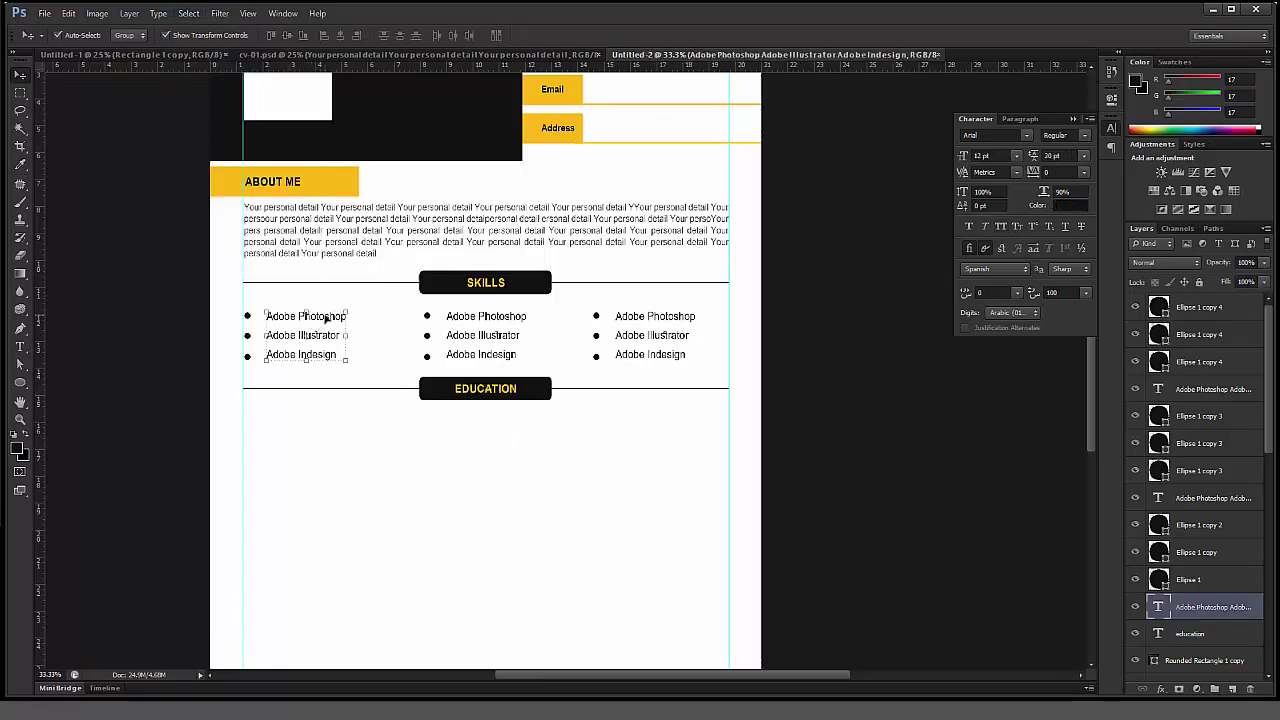
{"action": "left_click_drag", "start_coordinate": [326, 318], "coordinate": [321, 424]}
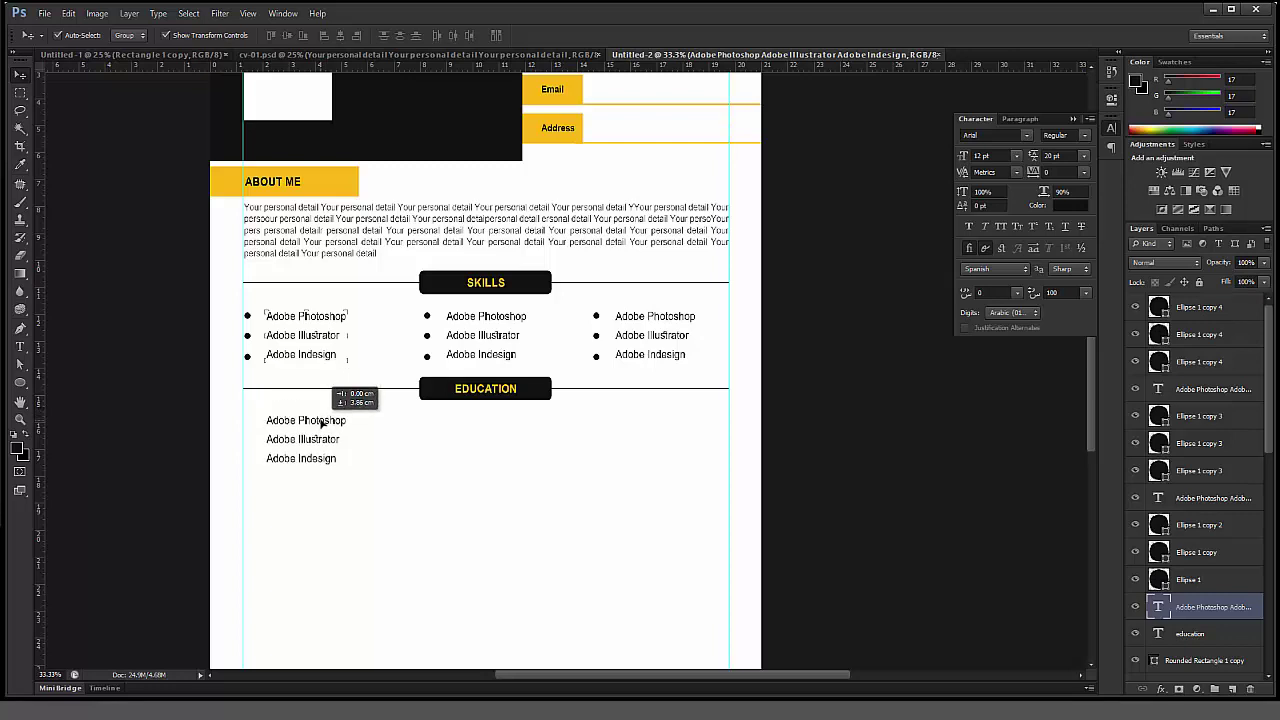
{"action": "left_click", "coordinate": [20, 346]}
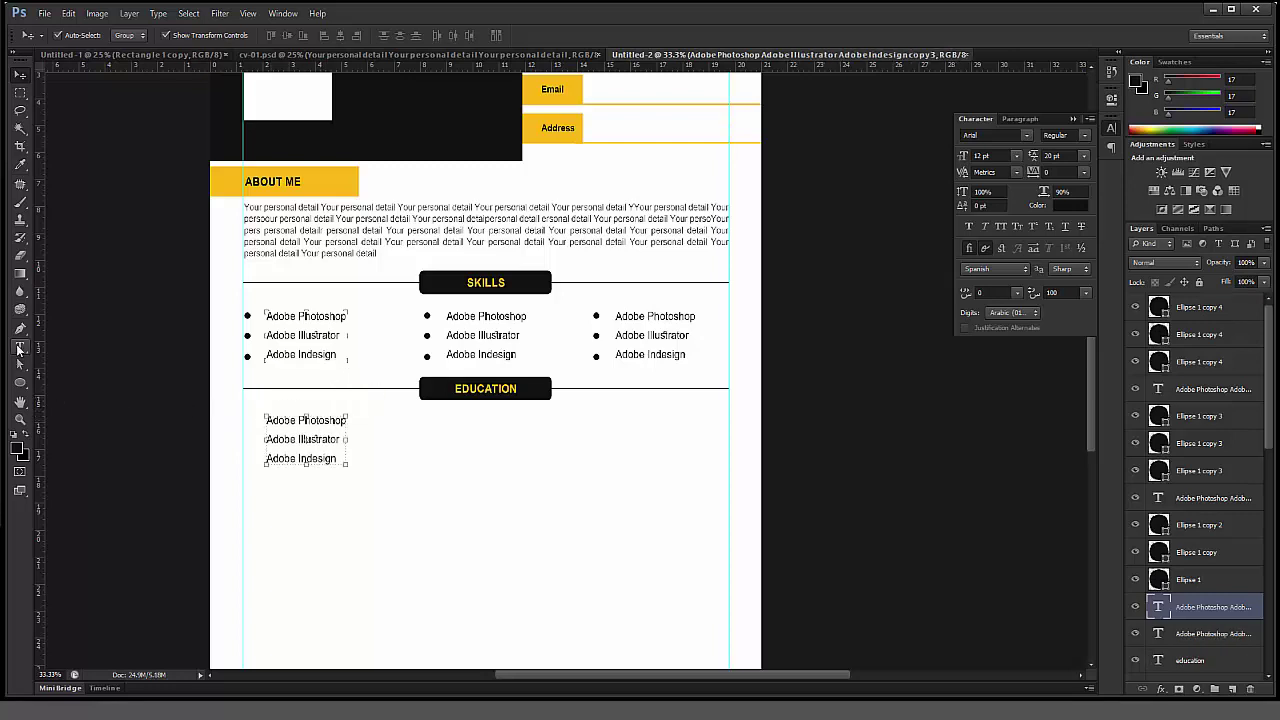
{"action": "left_click", "coordinate": [317, 432]}
{"action": "key", "text": "ctrl+a"}
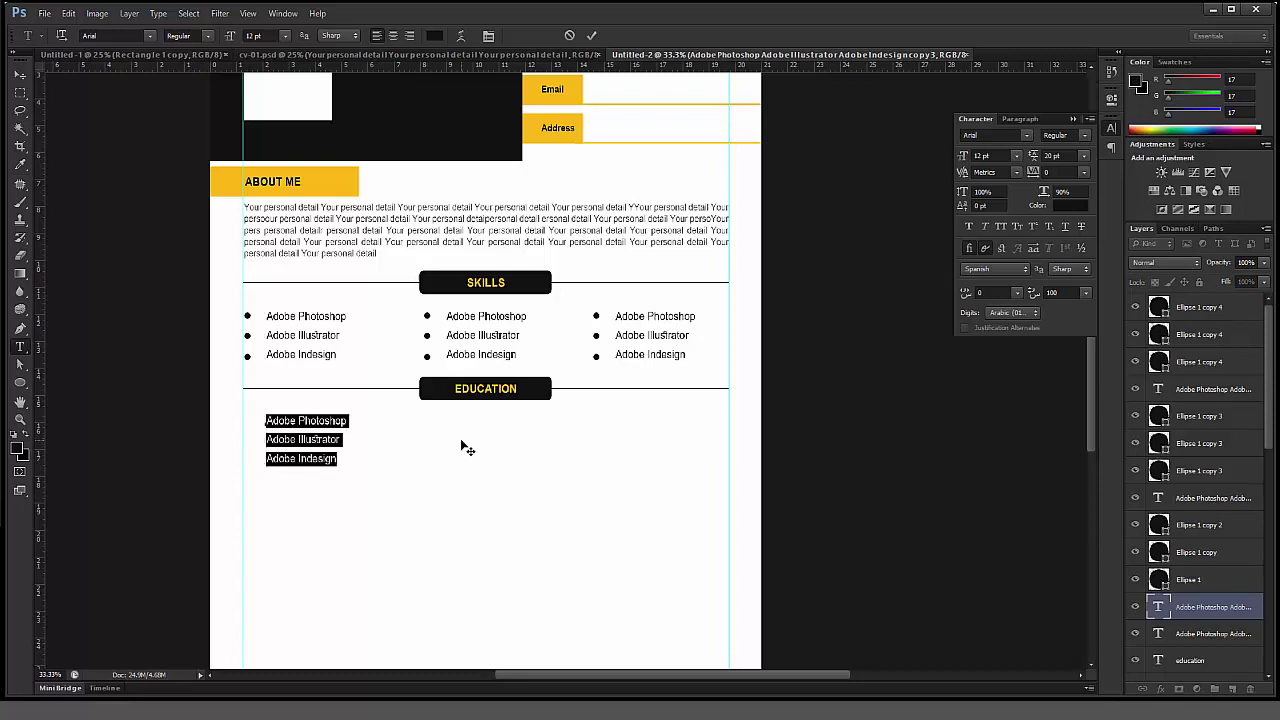
{"action": "type", "text": "Degree 2023- 2023"}
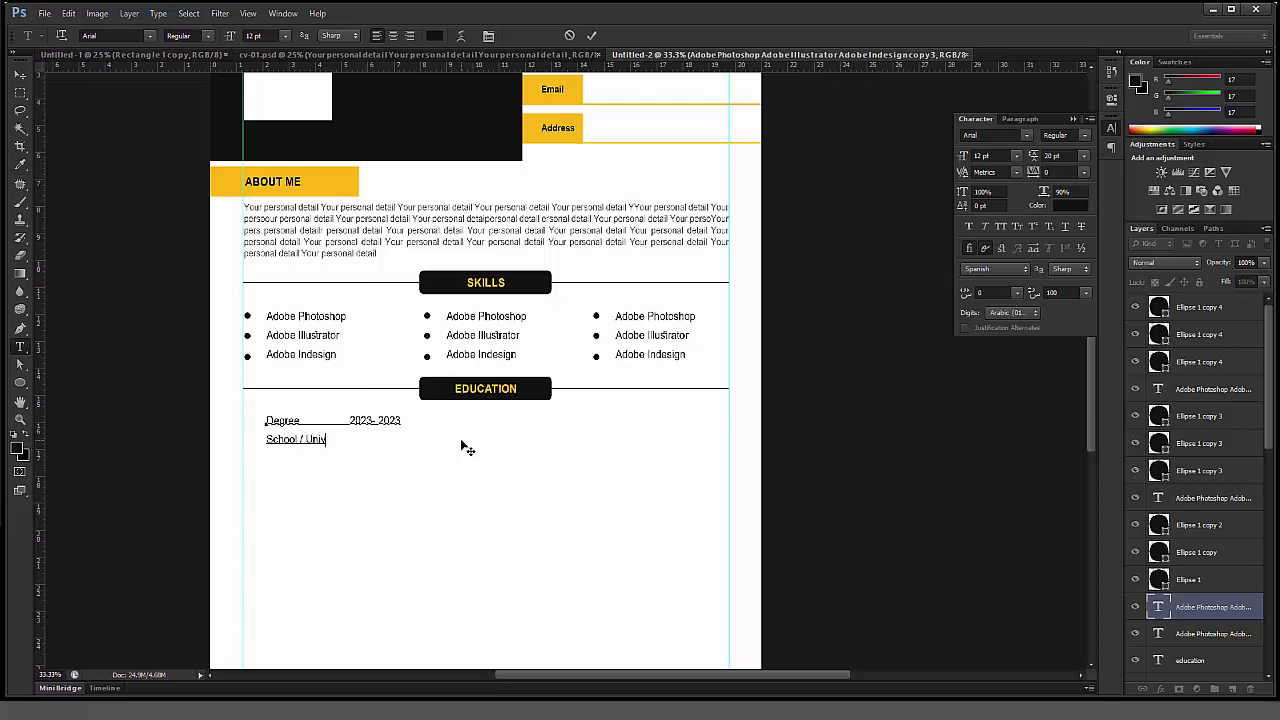
Step: Complete 'School / University name' and make the word DEGREE bold and all caps
{"action": "type", "text": "sity"}
{"action": "type", "text": " name"}
{"action": "double_click", "coordinate": [295, 420]}
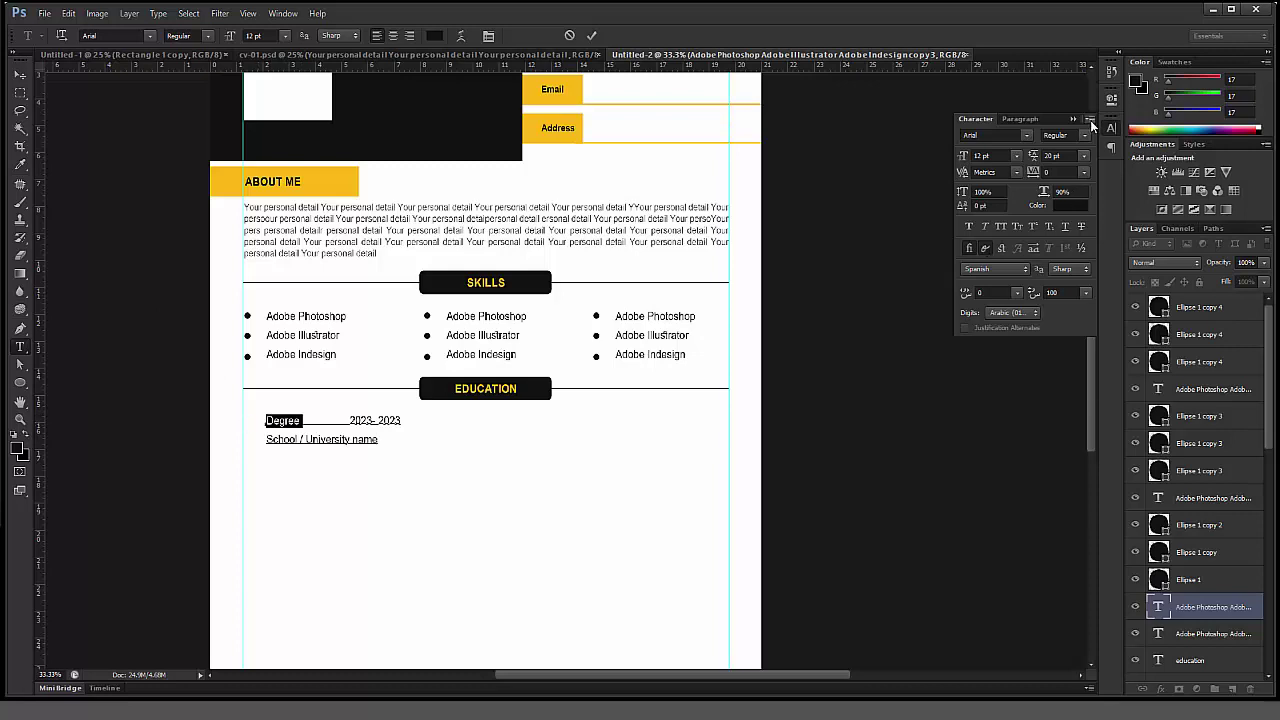
{"action": "left_click", "coordinate": [1090, 119]}
{"action": "left_click", "coordinate": [1130, 190]}
{"action": "left_click", "coordinate": [1084, 135]}
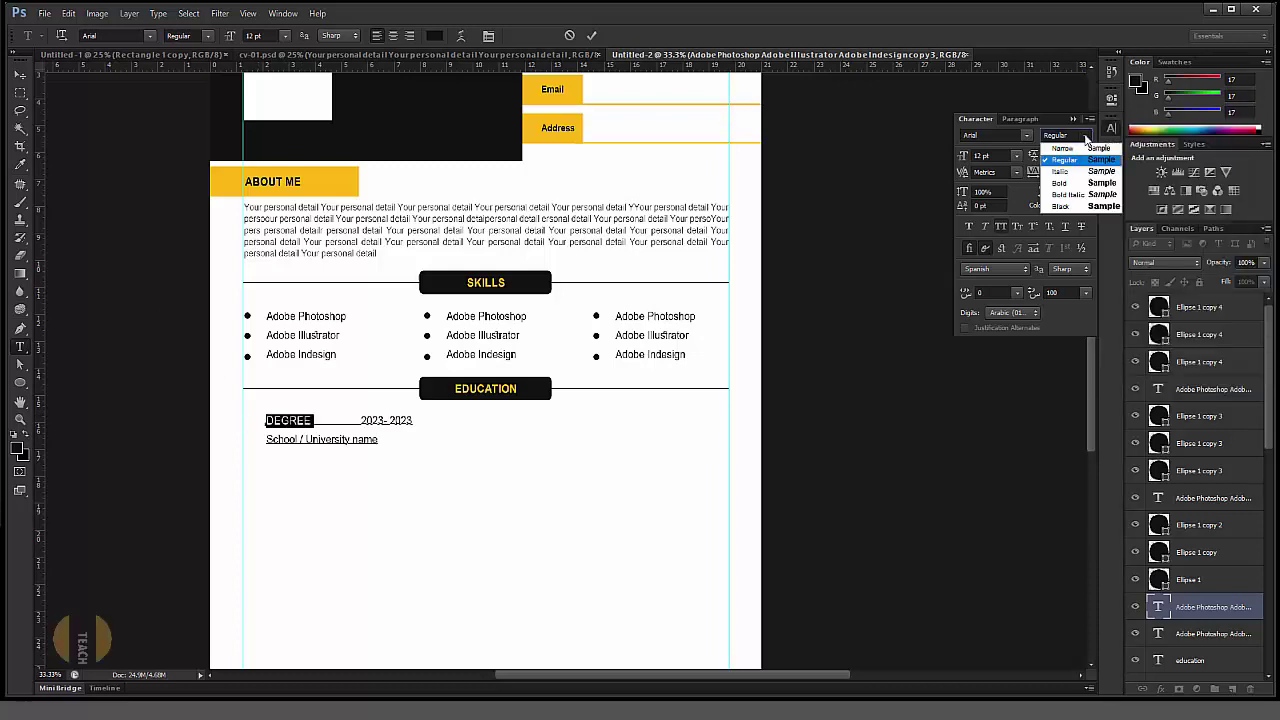
{"action": "left_click", "coordinate": [1060, 183]}
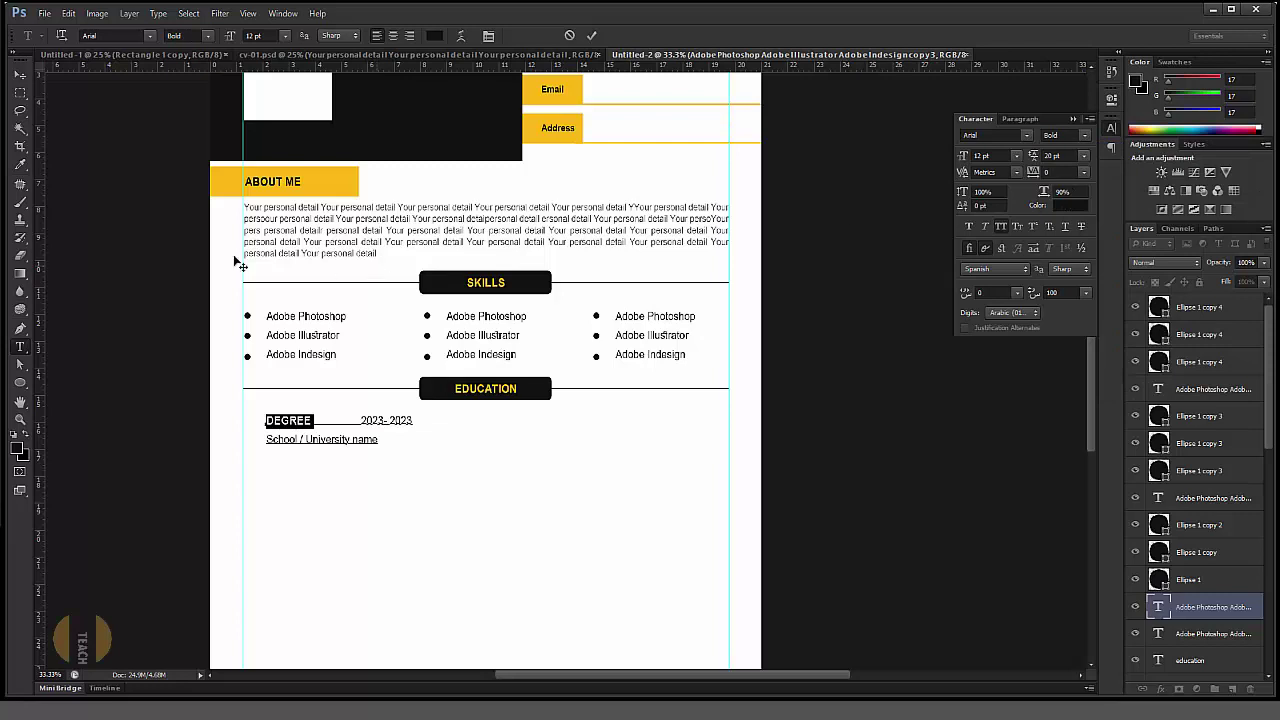
{"action": "left_click", "coordinate": [20, 75]}
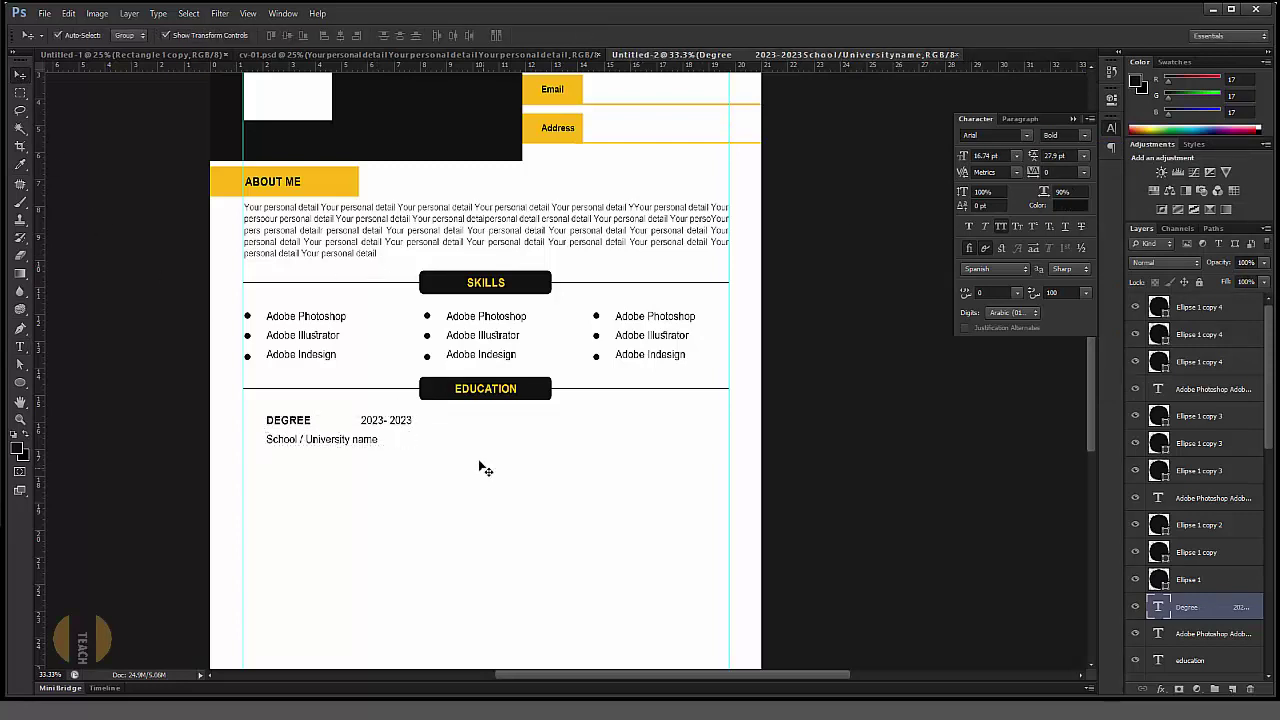
Step: Remove the extra space between DEGREE and the 2023- 2023 dates
{"action": "mouse_move", "coordinate": [394, 430]}
{"action": "left_mouse_down"}
{"action": "mouse_move", "coordinate": [651, 442]}
{"action": "mouse_move", "coordinate": [566, 434]}
{"action": "left_mouse_up"}
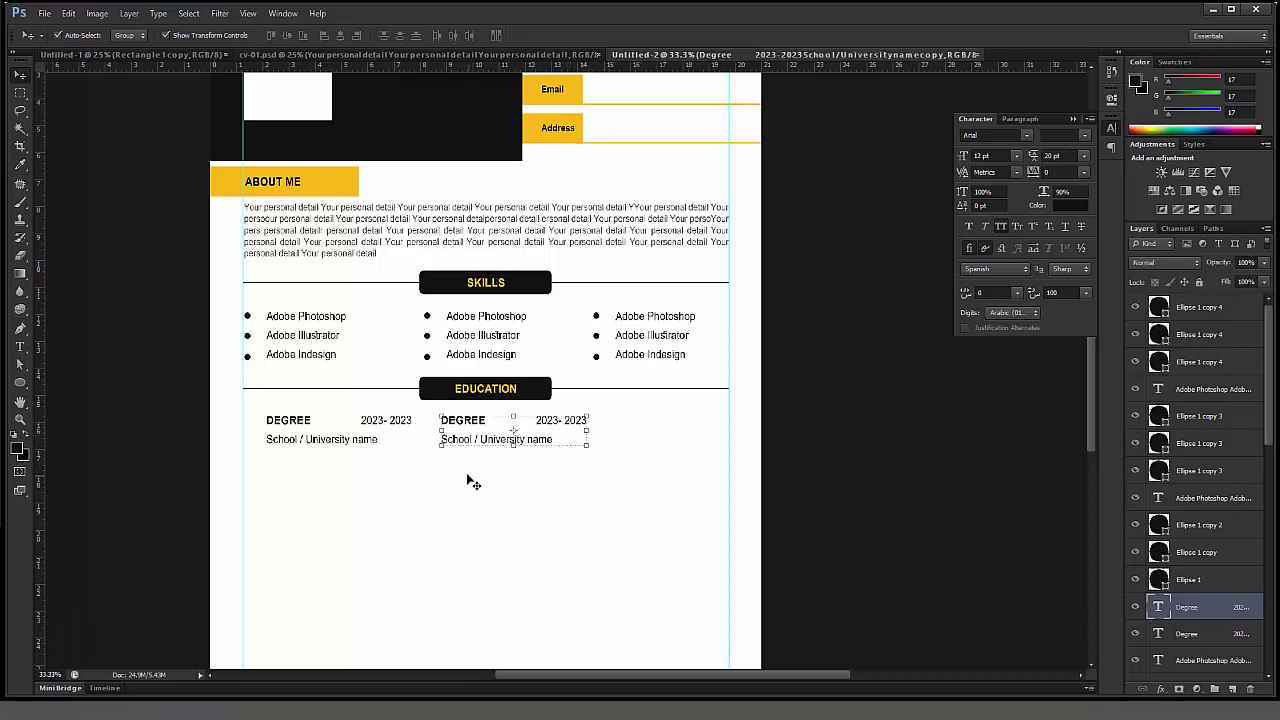
{"action": "key", "text": "ctrl+z"}
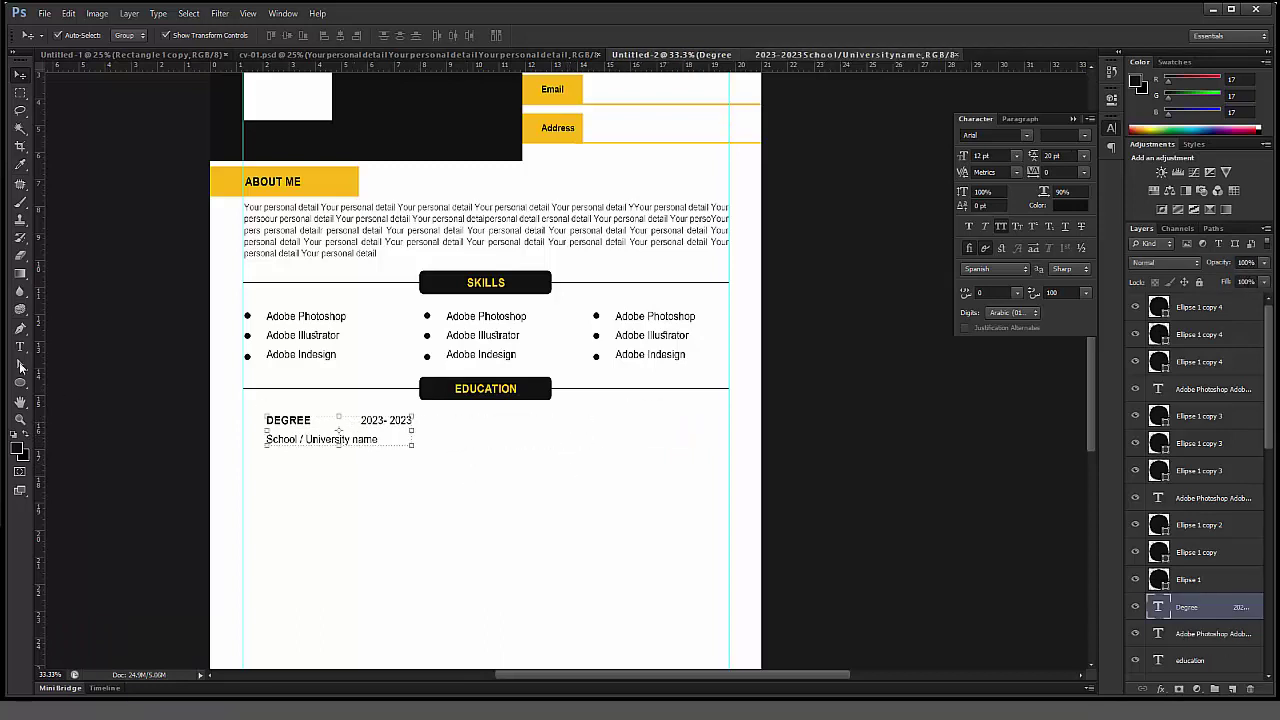
{"action": "left_click", "coordinate": [19, 347]}
{"action": "left_click", "coordinate": [320, 420]}
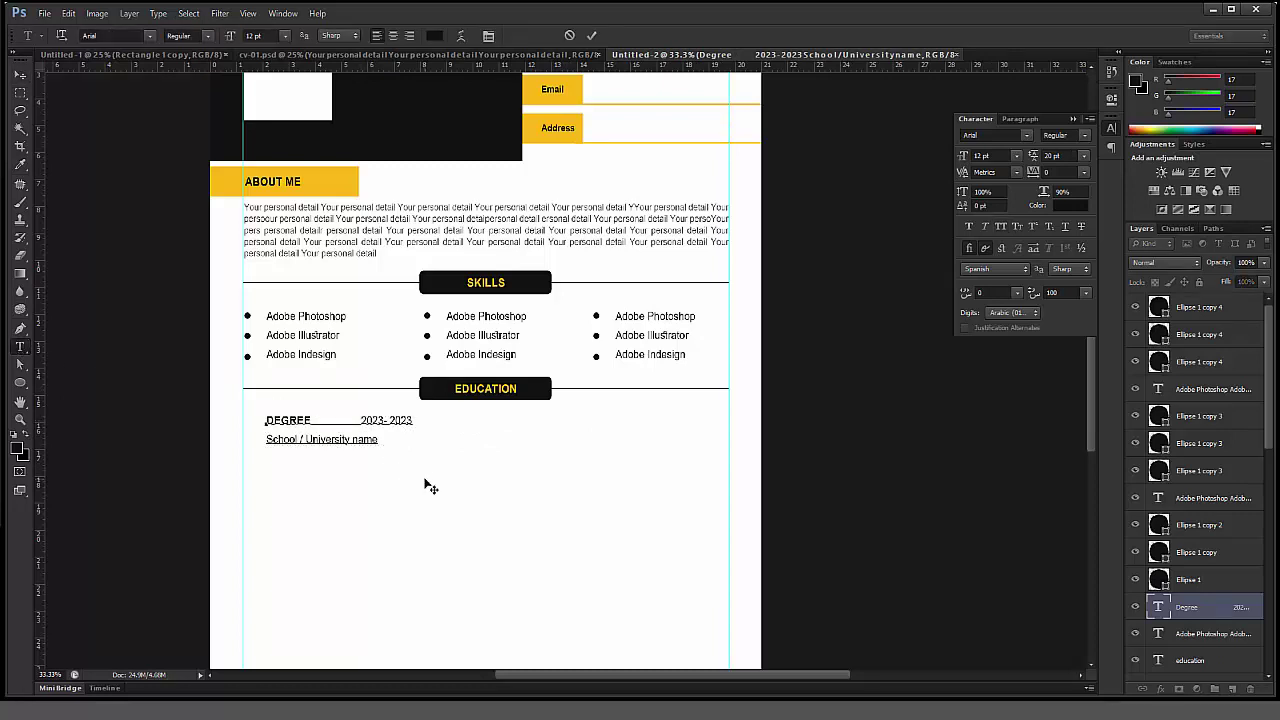
{"action": "key", "text": "BackSpace"}
{"action": "key", "text": "BackSpace"}
{"action": "key", "text": "BackSpace"}
{"action": "key", "text": "BackSpace"}
{"action": "key", "text": "BackSpace"}
{"action": "left_click", "coordinate": [19, 75]}
Step: Align the first entry to the left margin and copy it into three entries across the row
{"action": "mouse_move", "coordinate": [372, 424]}
{"action": "left_mouse_down"}
{"action": "mouse_move", "coordinate": [351, 424]}
{"action": "mouse_move", "coordinate": [521, 428]}
{"action": "left_mouse_up"}
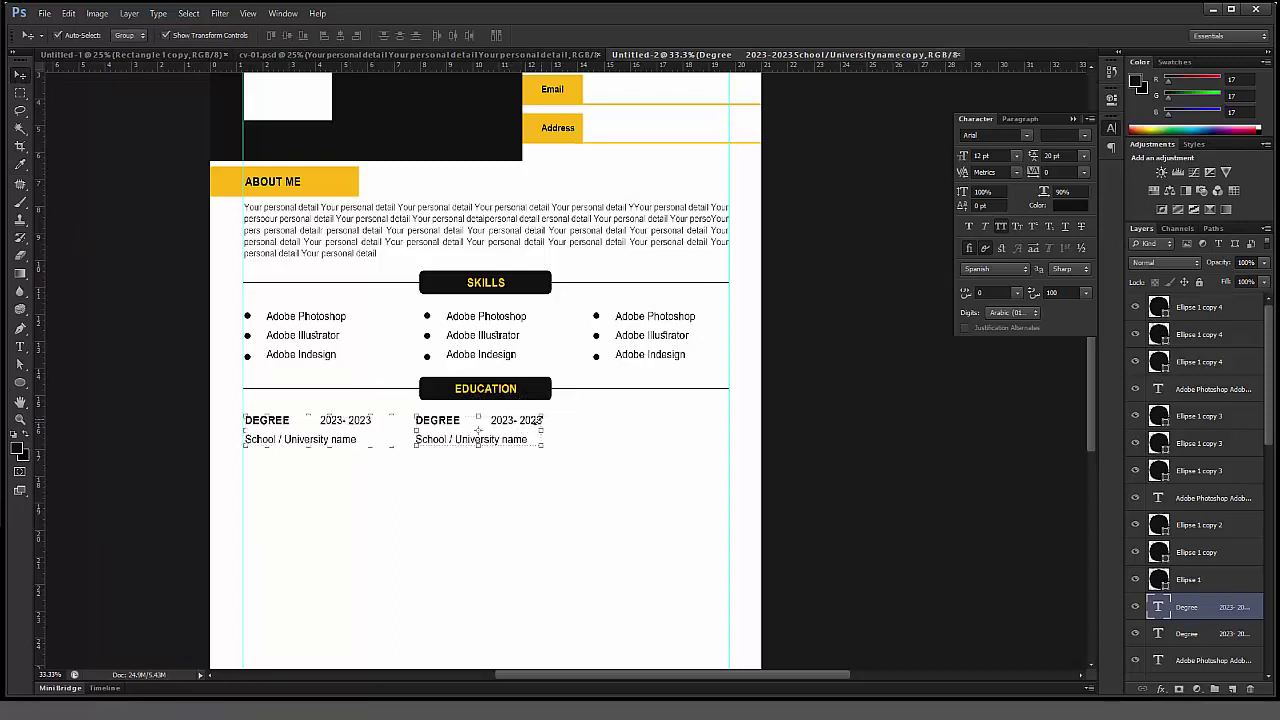
{"action": "left_click_drag", "start_coordinate": [530, 428], "coordinate": [703, 433]}
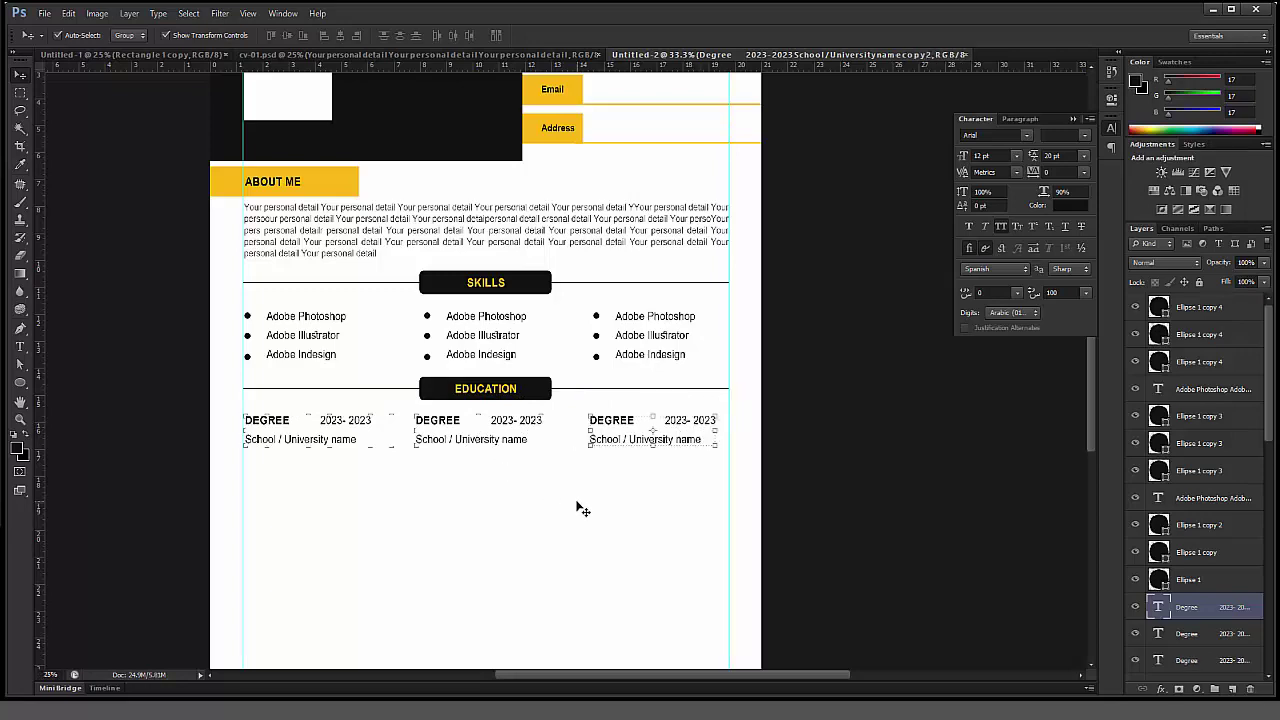
{"action": "scroll", "coordinate": [580, 506], "scroll_direction": "up", "scroll_amount": 3}
{"action": "scroll", "coordinate": [540, 510], "scroll_direction": "down", "scroll_amount": 3}
{"action": "scroll", "coordinate": [460, 510], "scroll_direction": "up", "scroll_amount": 1}
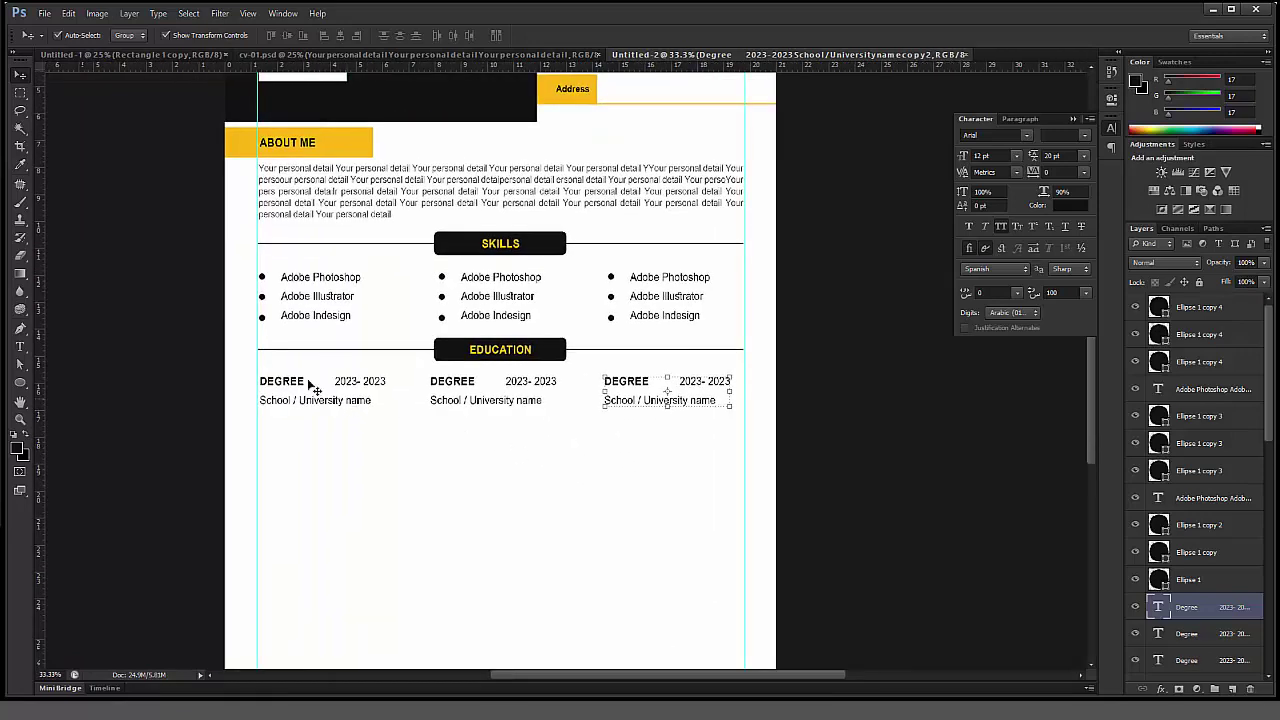
{"action": "left_click", "coordinate": [20, 383]}
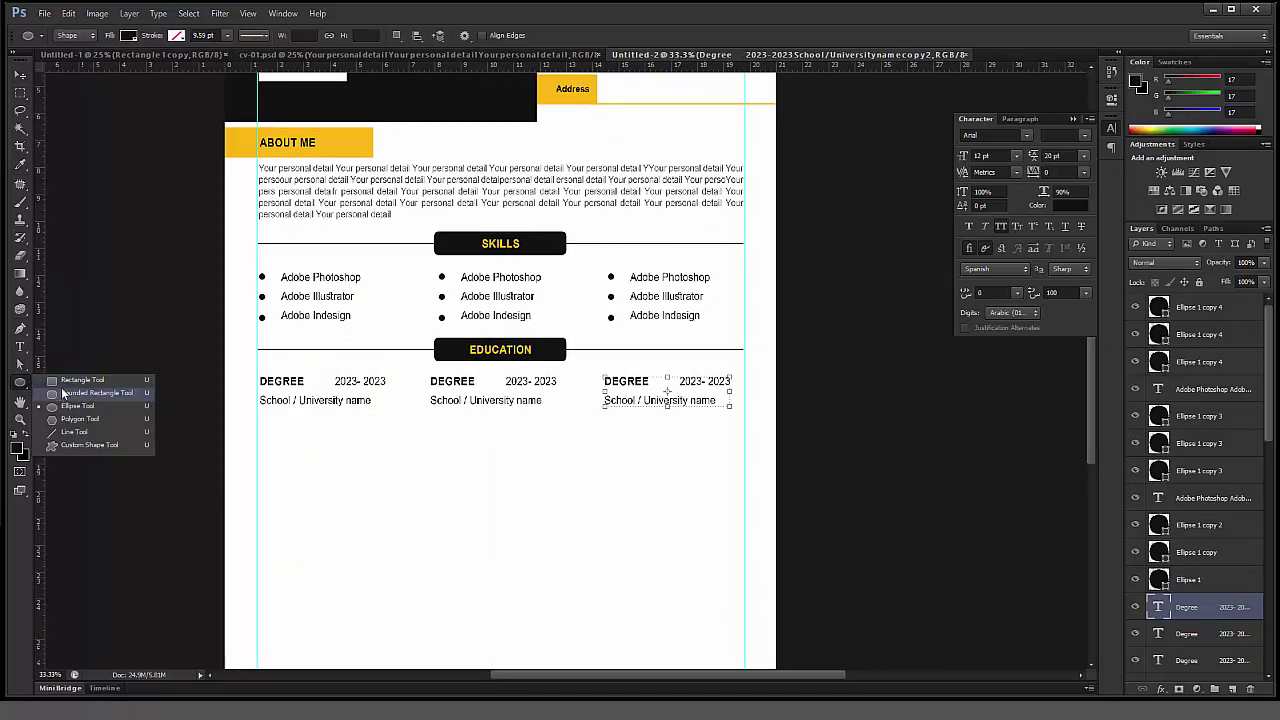
Step: Draw a thin vertical rectangle between the first two education entries
{"action": "left_click", "coordinate": [76, 381]}
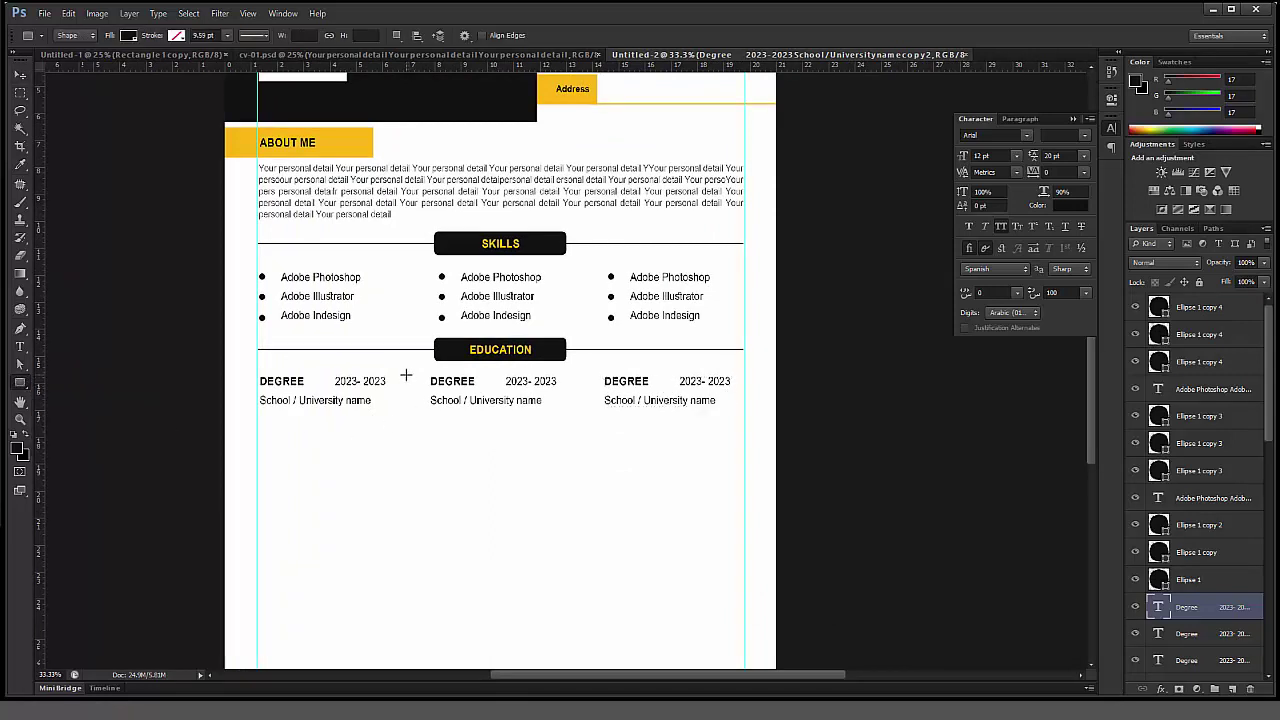
{"action": "left_click_drag", "start_coordinate": [406, 375], "coordinate": [405, 400]}
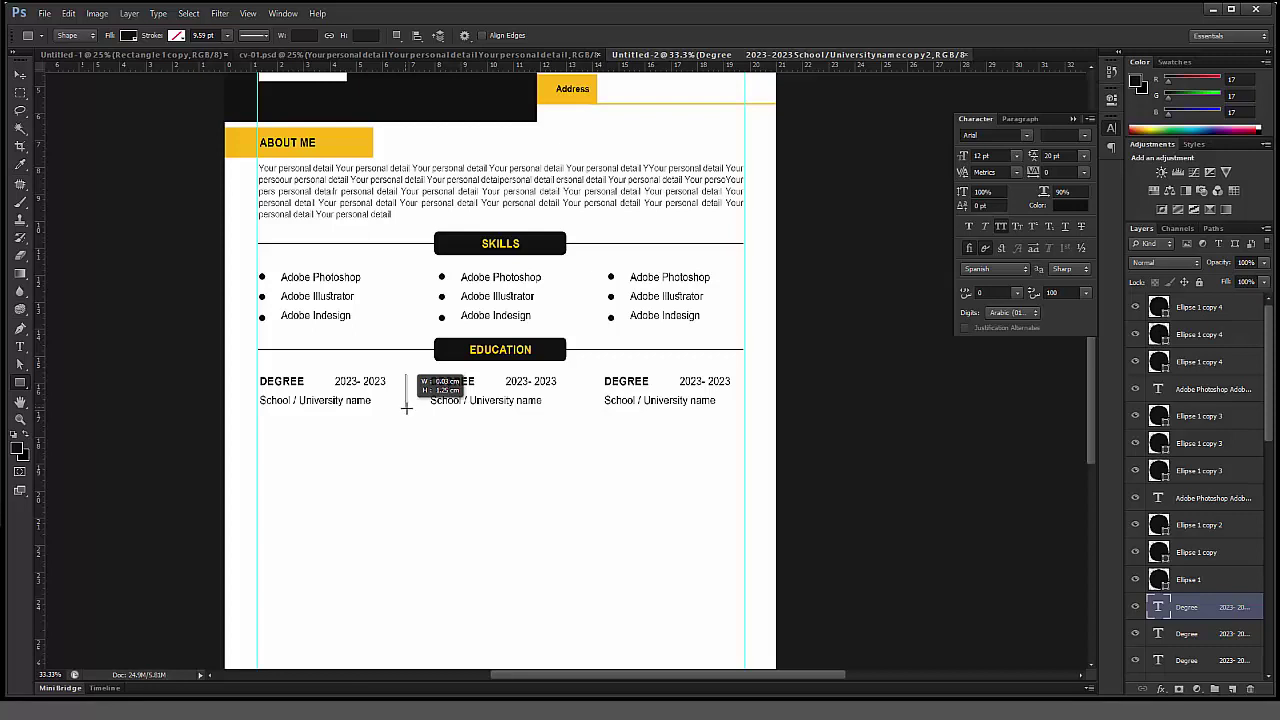
{"action": "left_click_drag", "start_coordinate": [405, 405], "coordinate": [406, 410]}
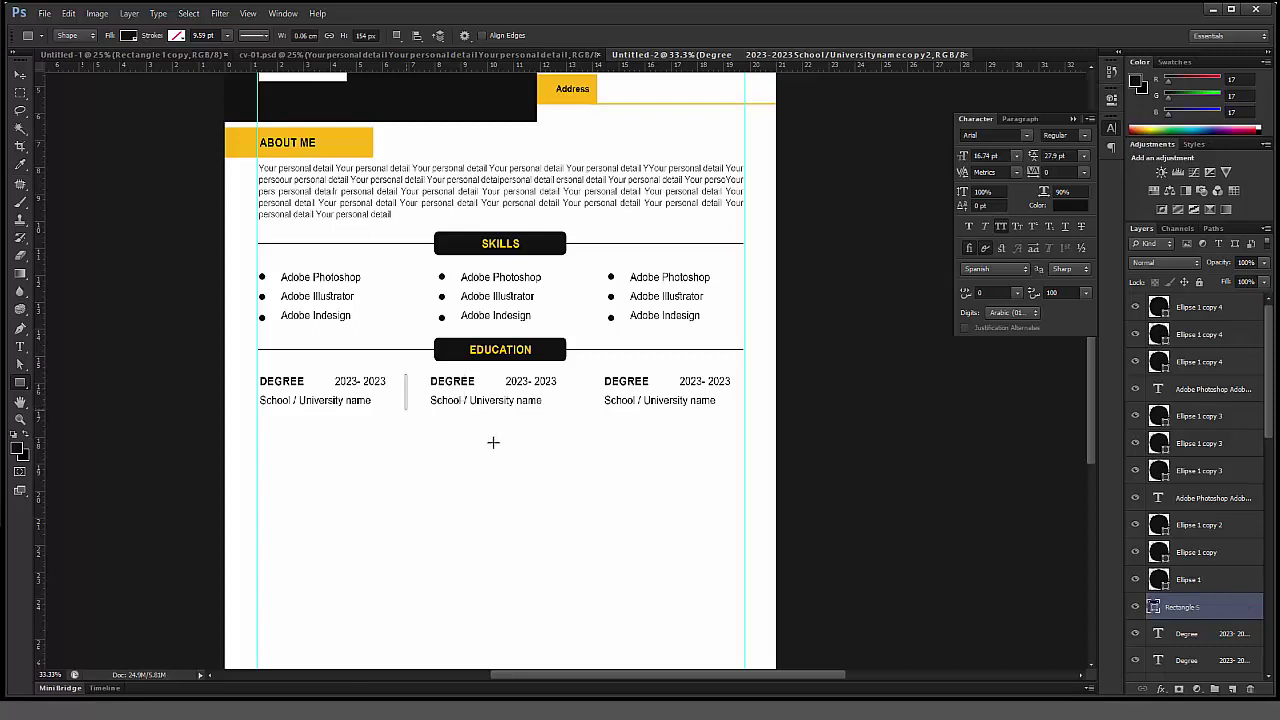
{"action": "left_click", "coordinate": [20, 419]}
{"action": "left_click", "coordinate": [637, 402]}
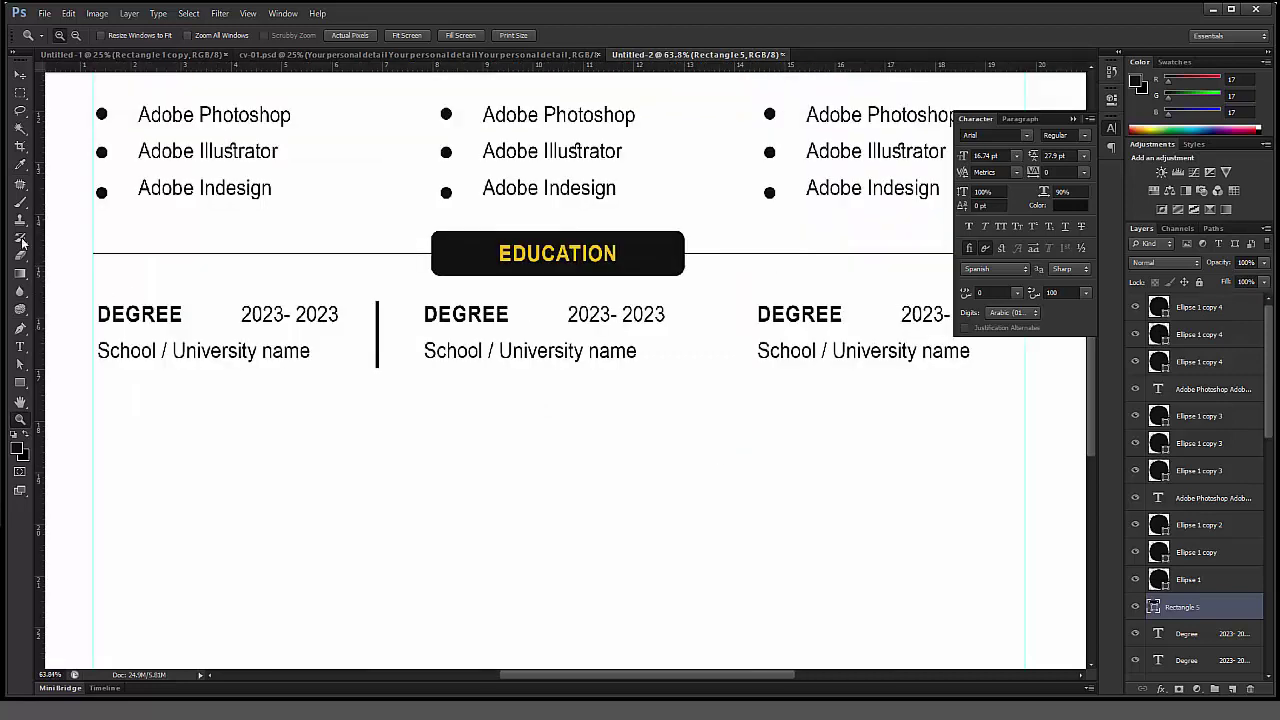
Step: Set the divider's width to 0.03 cm
{"action": "left_click", "coordinate": [20, 76]}
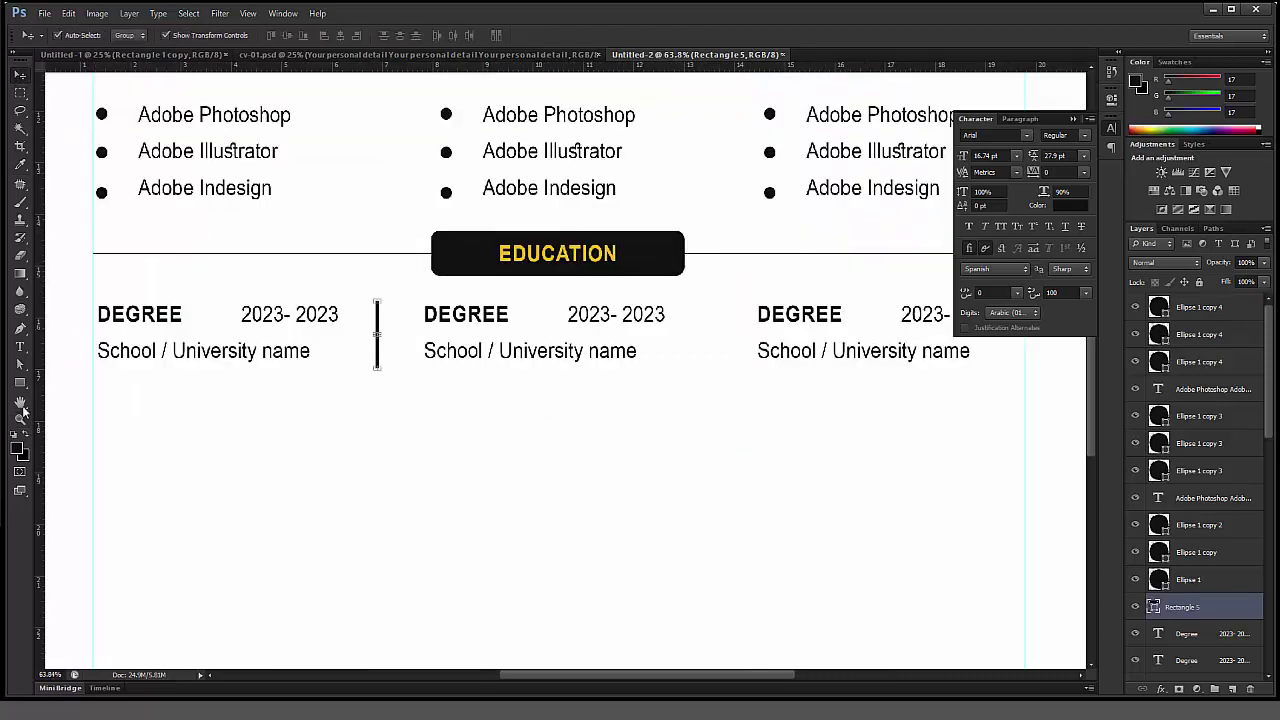
{"action": "left_click", "coordinate": [20, 383]}
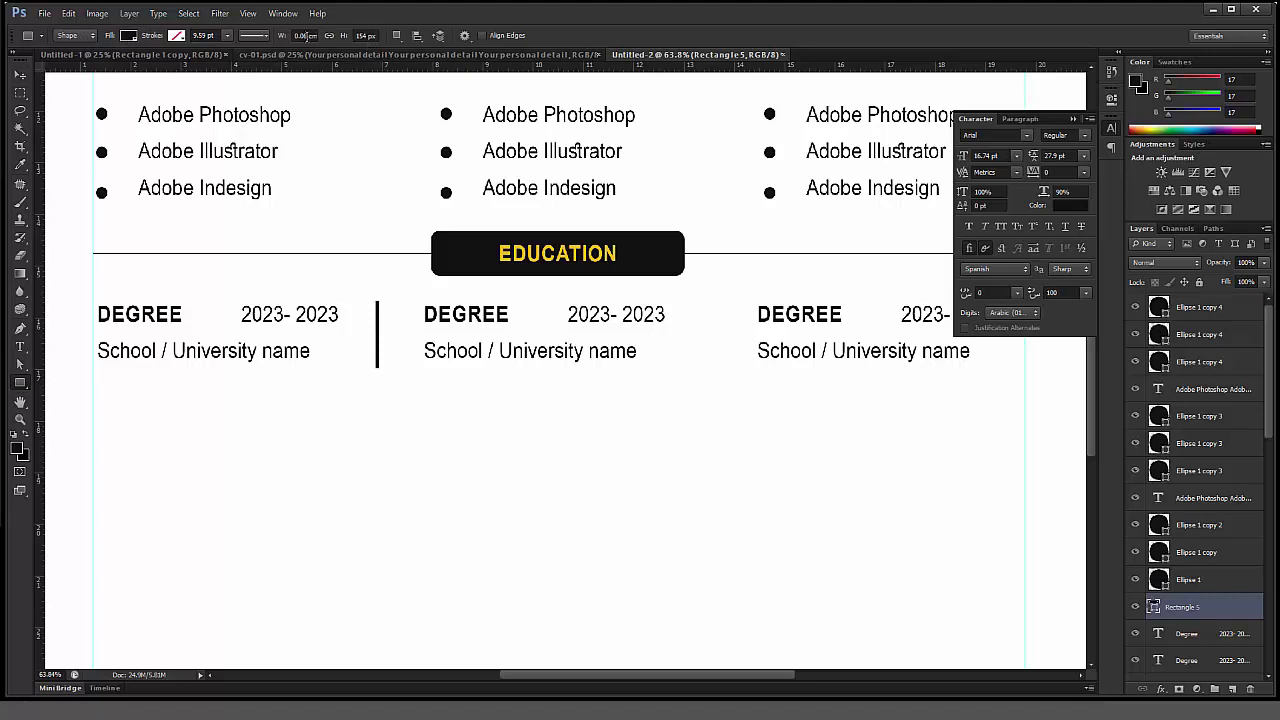
{"action": "left_click", "coordinate": [305, 36]}
{"action": "type", "text": "0.03"}
{"action": "key", "text": "Return"}
Step: Duplicate the divider between the second and third education entries
{"action": "left_click", "coordinate": [20, 76]}
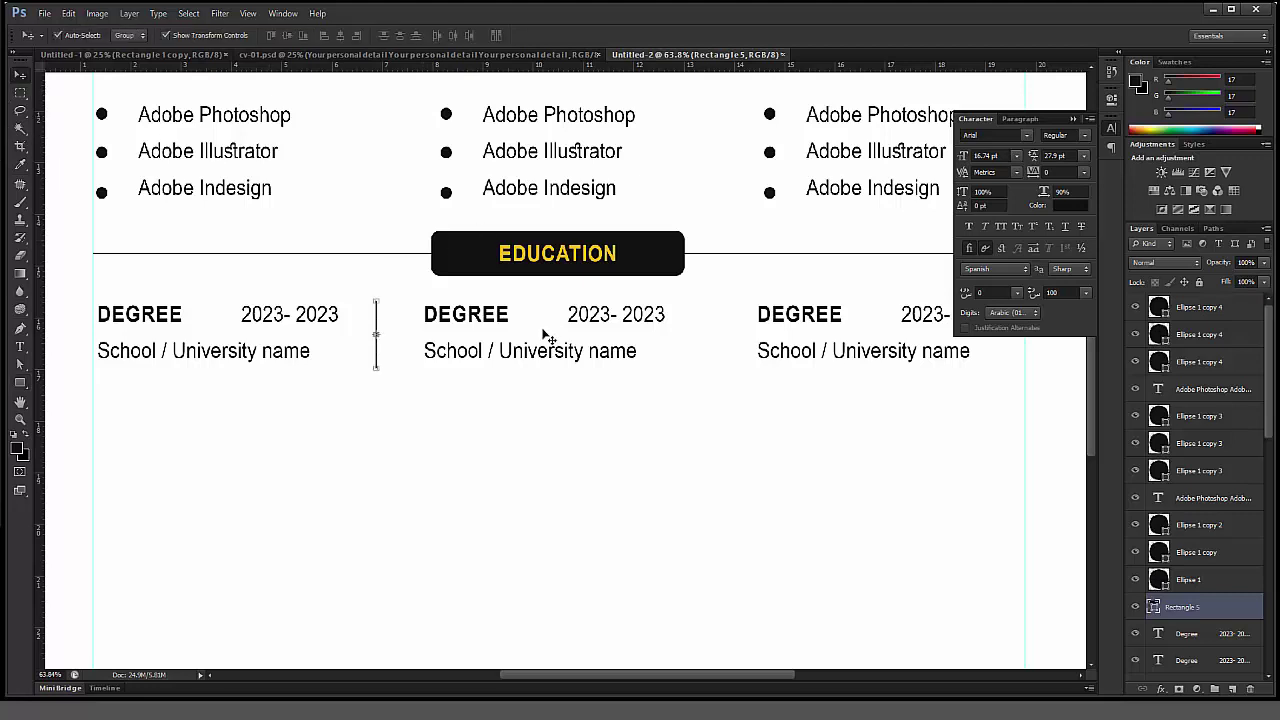
{"action": "left_click_drag", "start_coordinate": [1203, 608], "coordinate": [1234, 690]}
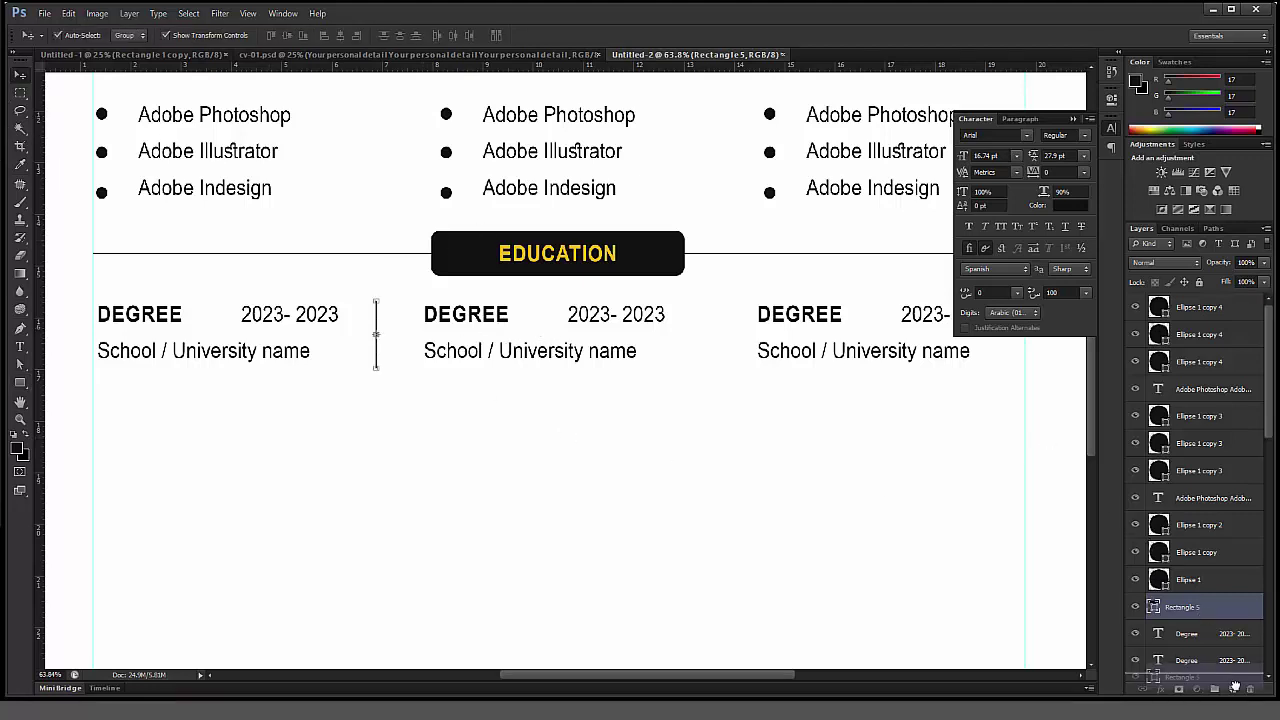
{"action": "left_click_drag", "start_coordinate": [574, 483], "coordinate": [840, 504]}
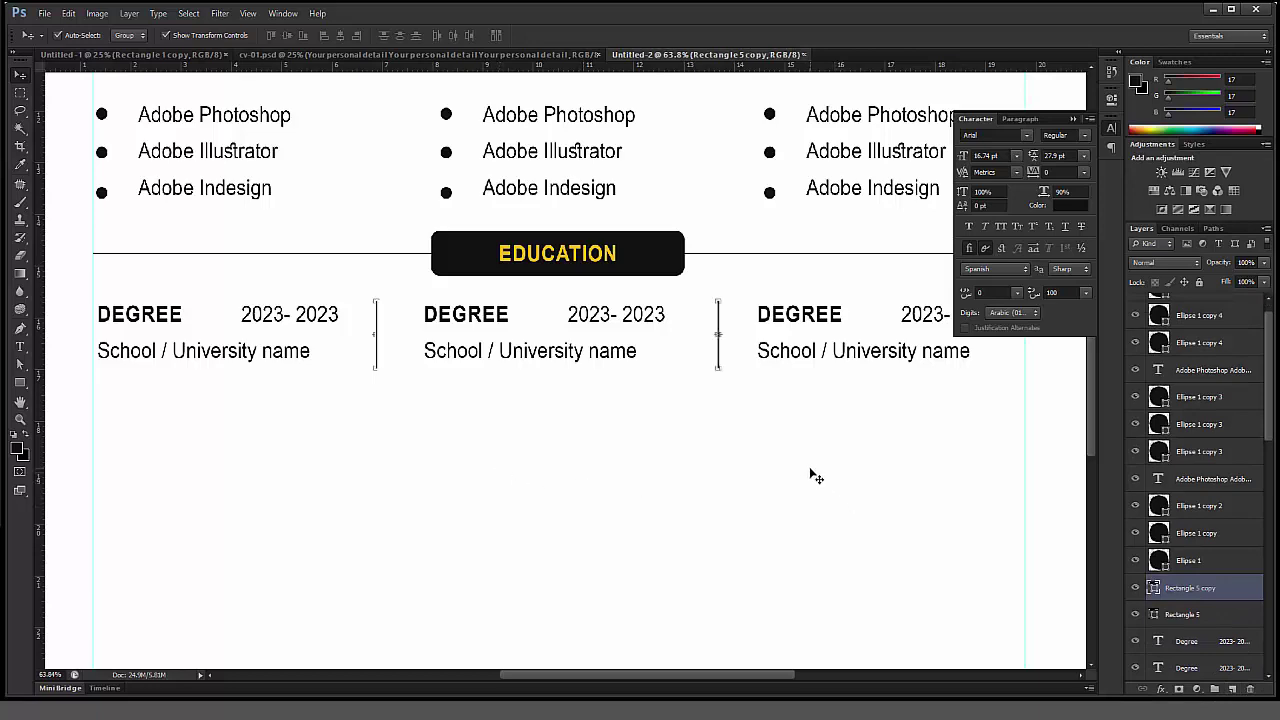
{"action": "key", "text": "ctrl+minus"}
{"action": "key", "text": "ctrl+minus"}
{"action": "mouse_move", "coordinate": [666, 443]}
{"action": "left_mouse_down"}
{"action": "mouse_move", "coordinate": [695, 532]}
{"action": "mouse_move", "coordinate": [700, 505]}
{"action": "left_mouse_up"}
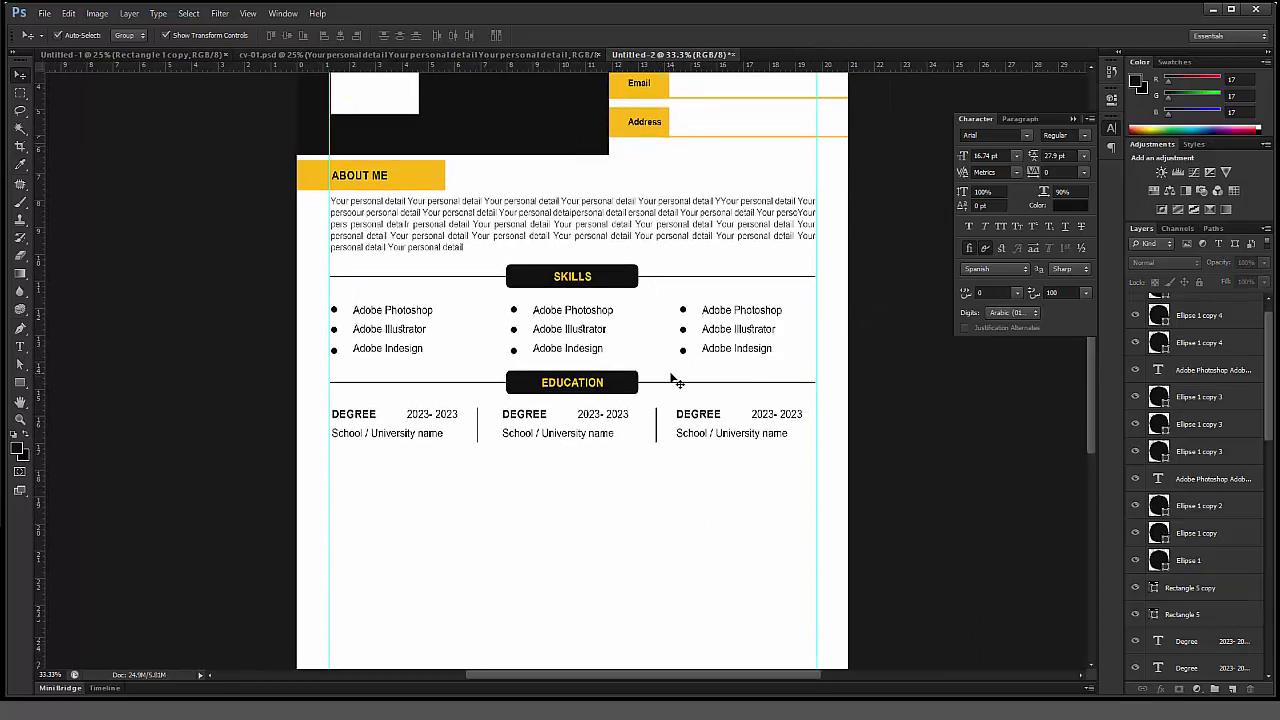
{"action": "mouse_move", "coordinate": [675, 381]}
{"action": "left_mouse_down"}
{"action": "mouse_move", "coordinate": [597, 420]}
{"action": "mouse_move", "coordinate": [593, 478]}
{"action": "left_mouse_up"}
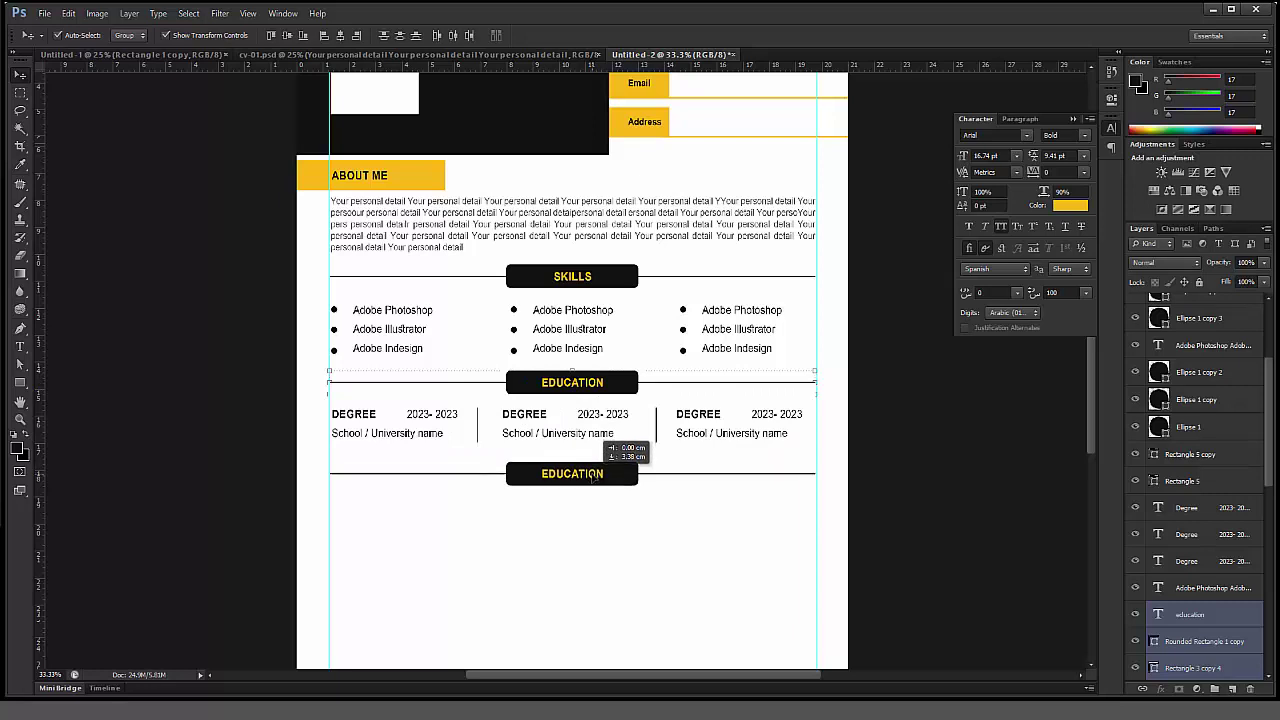
Step: Copy the Education heading below the entries and rename it EXPIRENCE
{"action": "left_click_drag", "start_coordinate": [594, 478], "coordinate": [594, 478]}
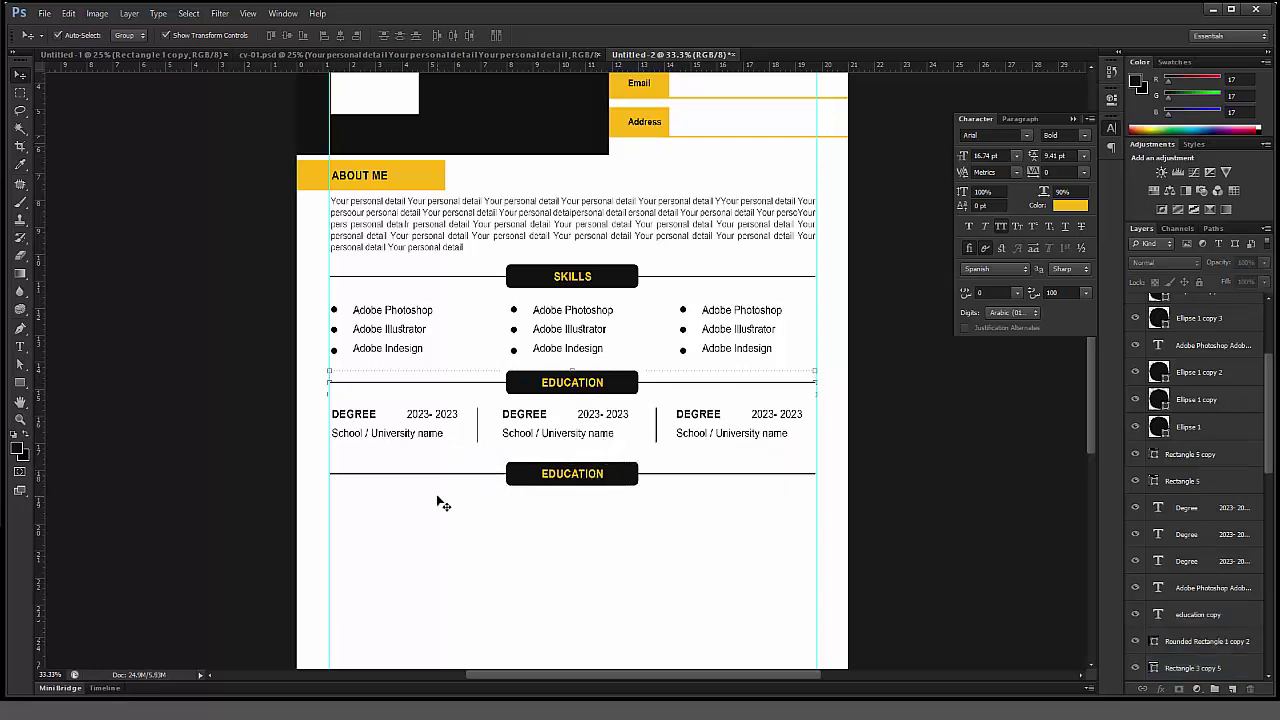
{"action": "left_click", "coordinate": [20, 347]}
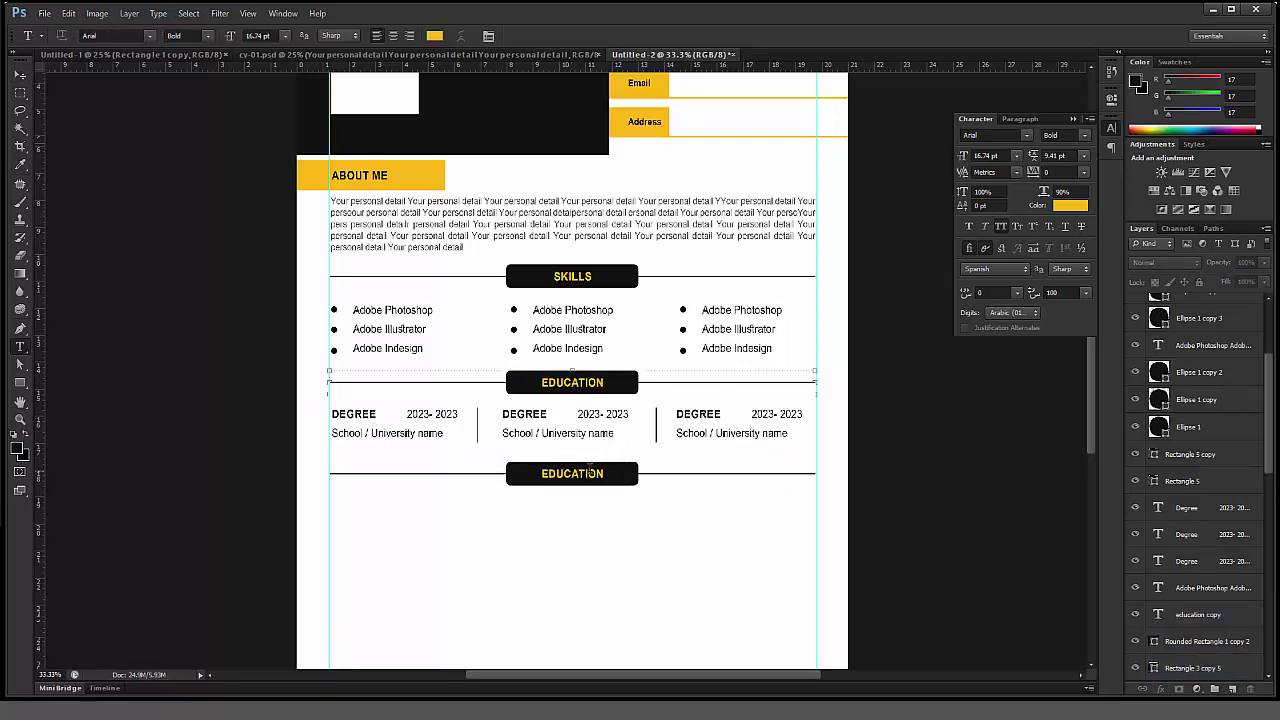
{"action": "double_click", "coordinate": [590, 472]}
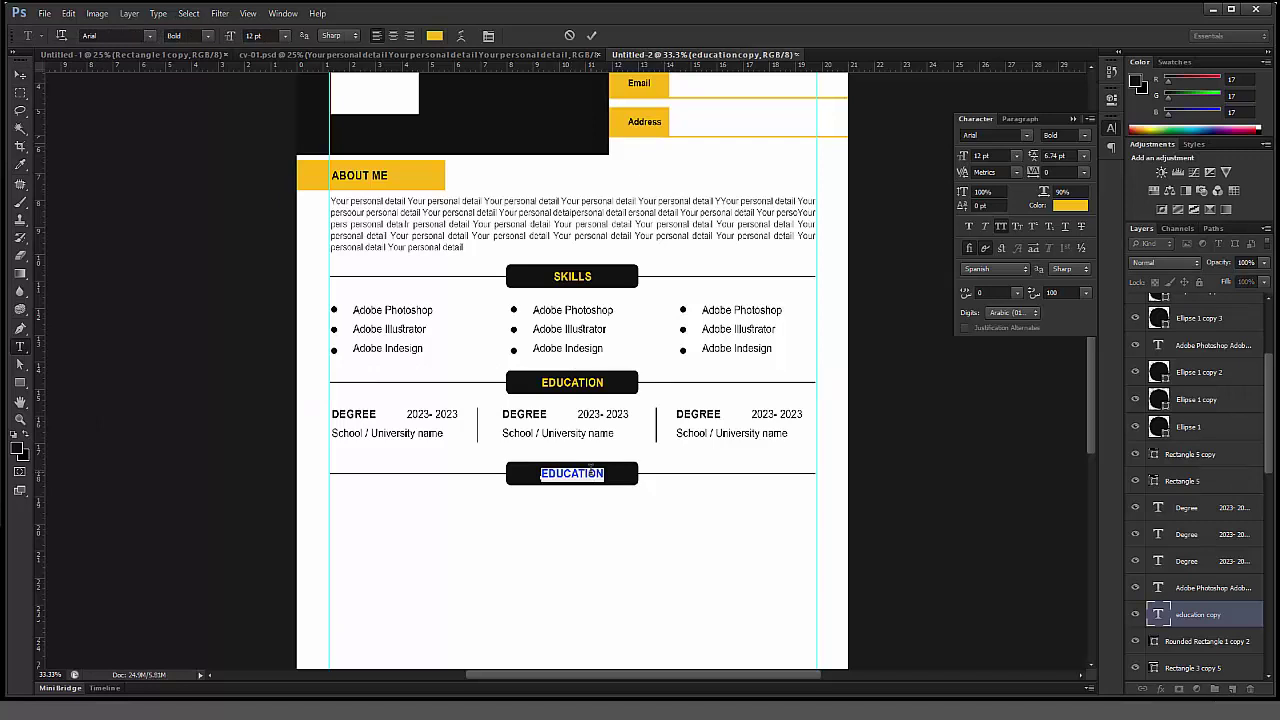
{"action": "type", "text": "EXPIRE"}
{"action": "type", "text": "NCE"}
{"action": "key", "text": "ctrl+Return"}
Step: Copy the first DEGREE entry beneath the EXPIRENCE heading
{"action": "left_click", "coordinate": [20, 76]}
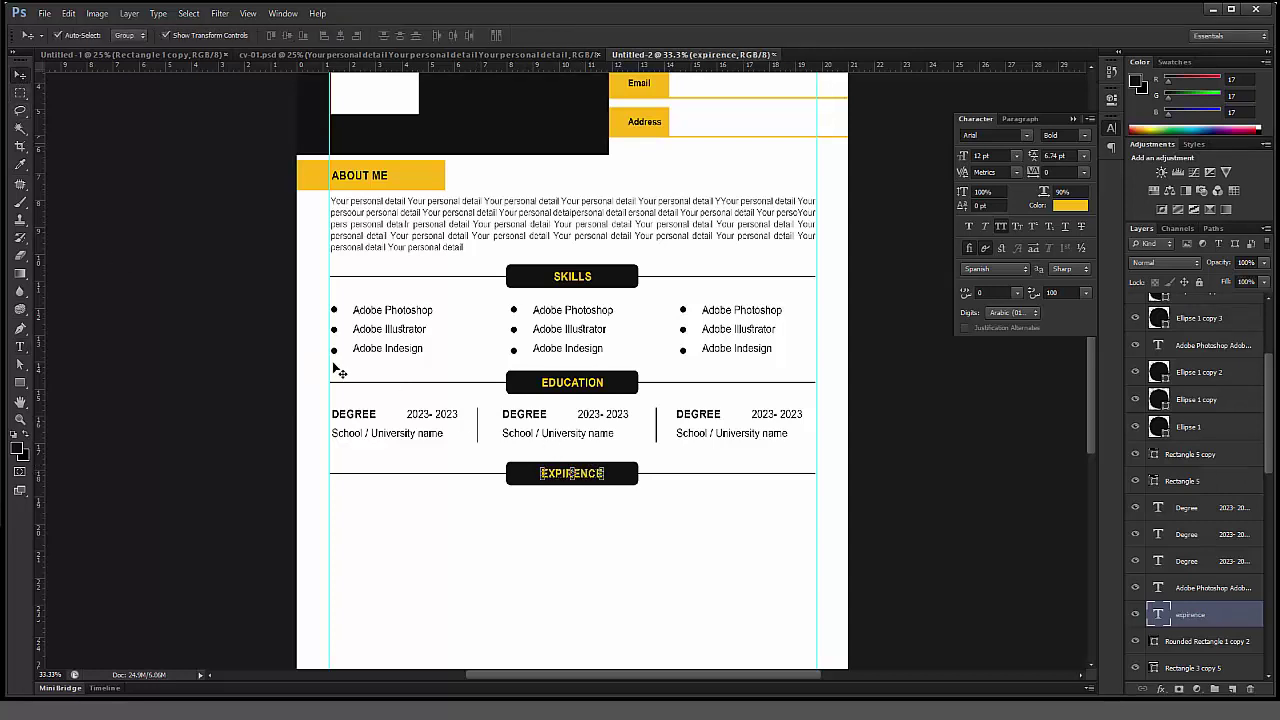
{"action": "left_click", "coordinate": [370, 420]}
{"action": "left_click_drag", "start_coordinate": [422, 423], "coordinate": [422, 524], "text": "alt"}
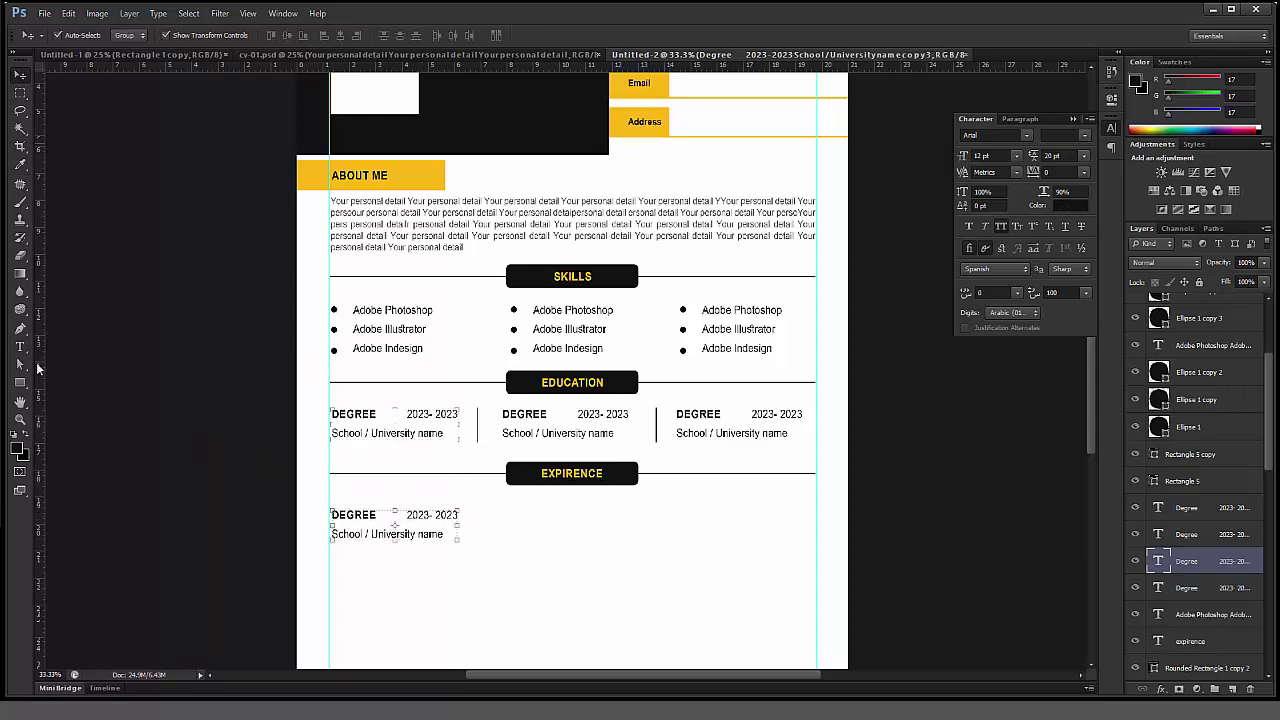
Step: Retype the copied entry as JOB TITLE with Graphic Designer, Company name and address
{"action": "left_click", "coordinate": [20, 346]}
{"action": "left_click", "coordinate": [362, 515]}
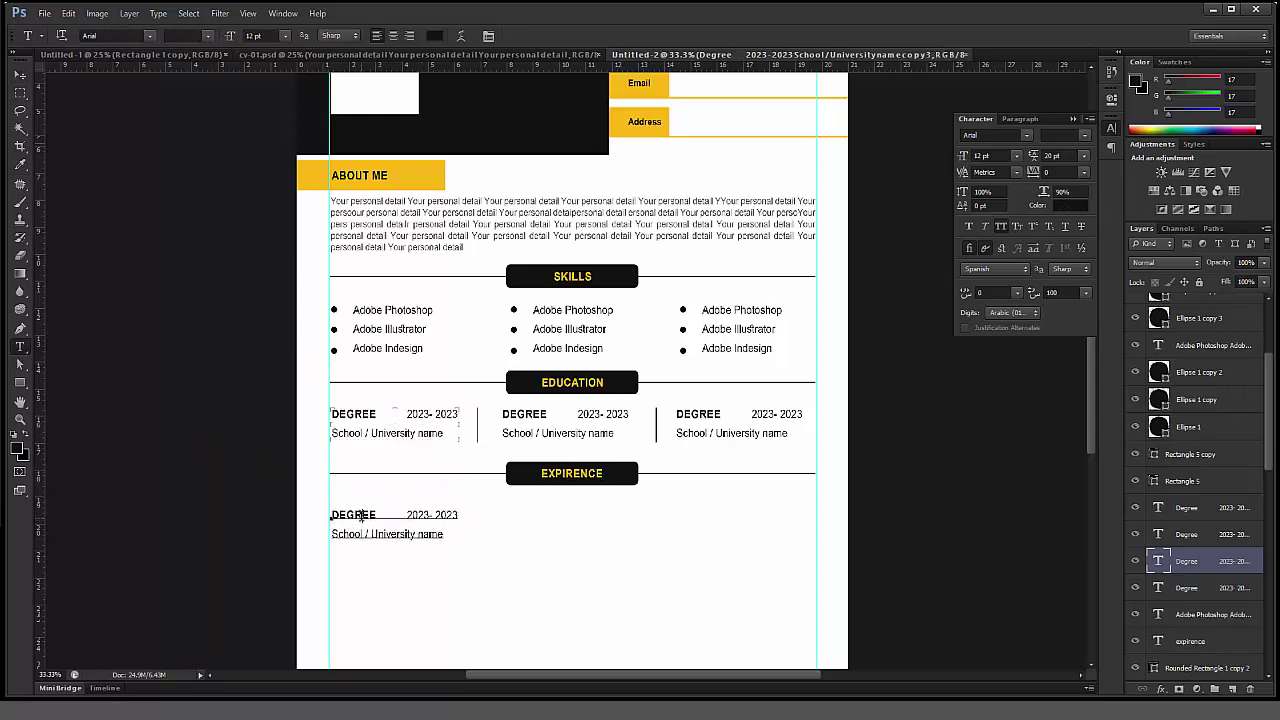
{"action": "left_click_drag", "start_coordinate": [378, 514], "coordinate": [323, 512]}
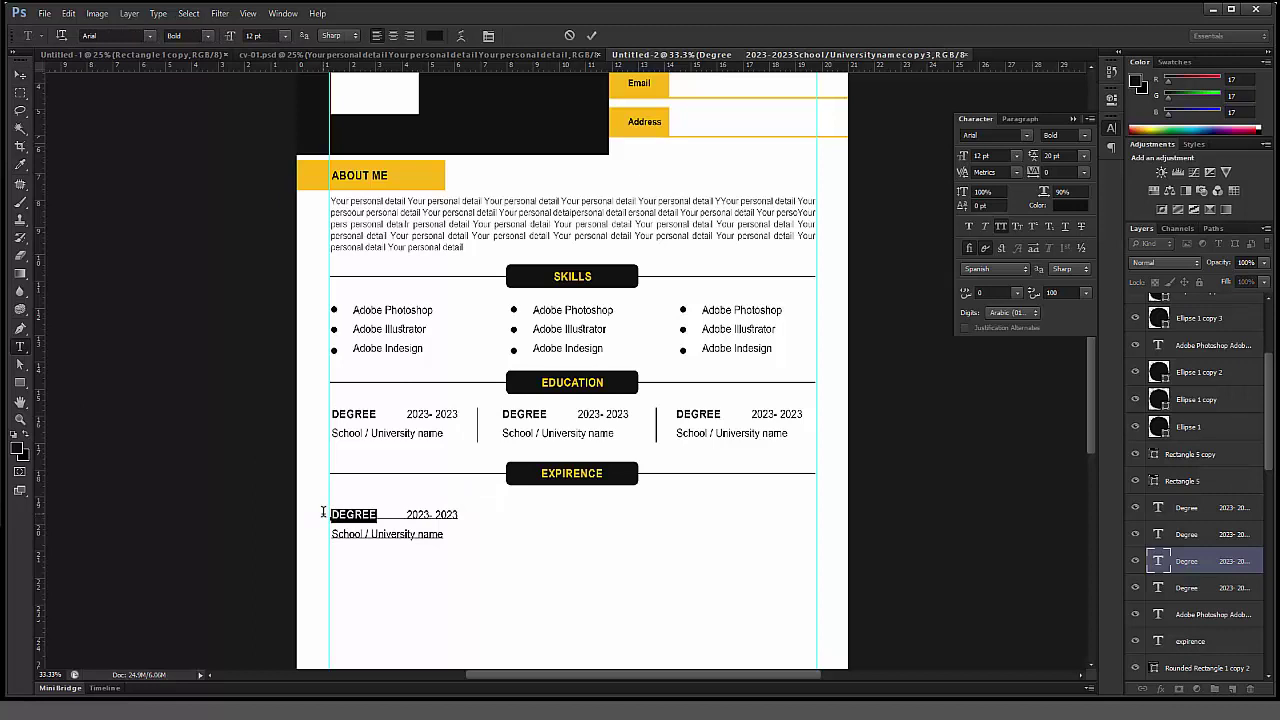
{"action": "type", "text": "J"}
{"action": "key", "text": "BackSpace"}
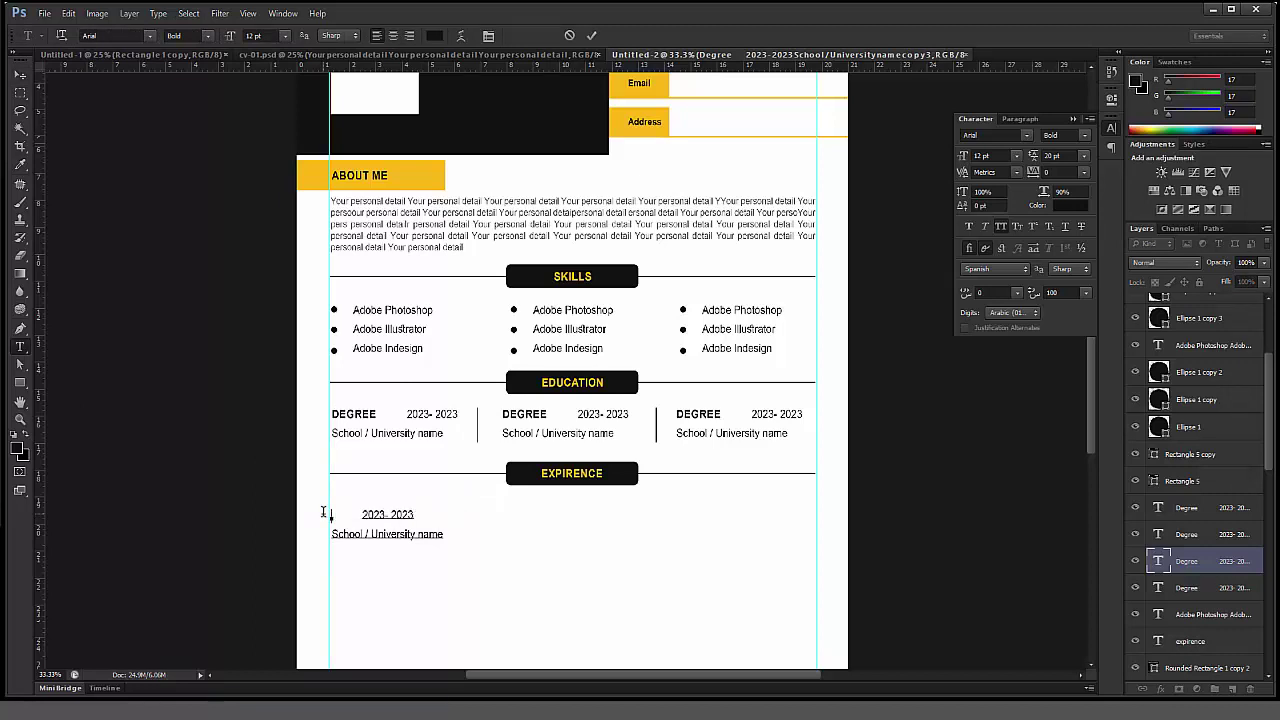
{"action": "type", "text": "JOB"}
{"action": "type", "text": " TITLE"}
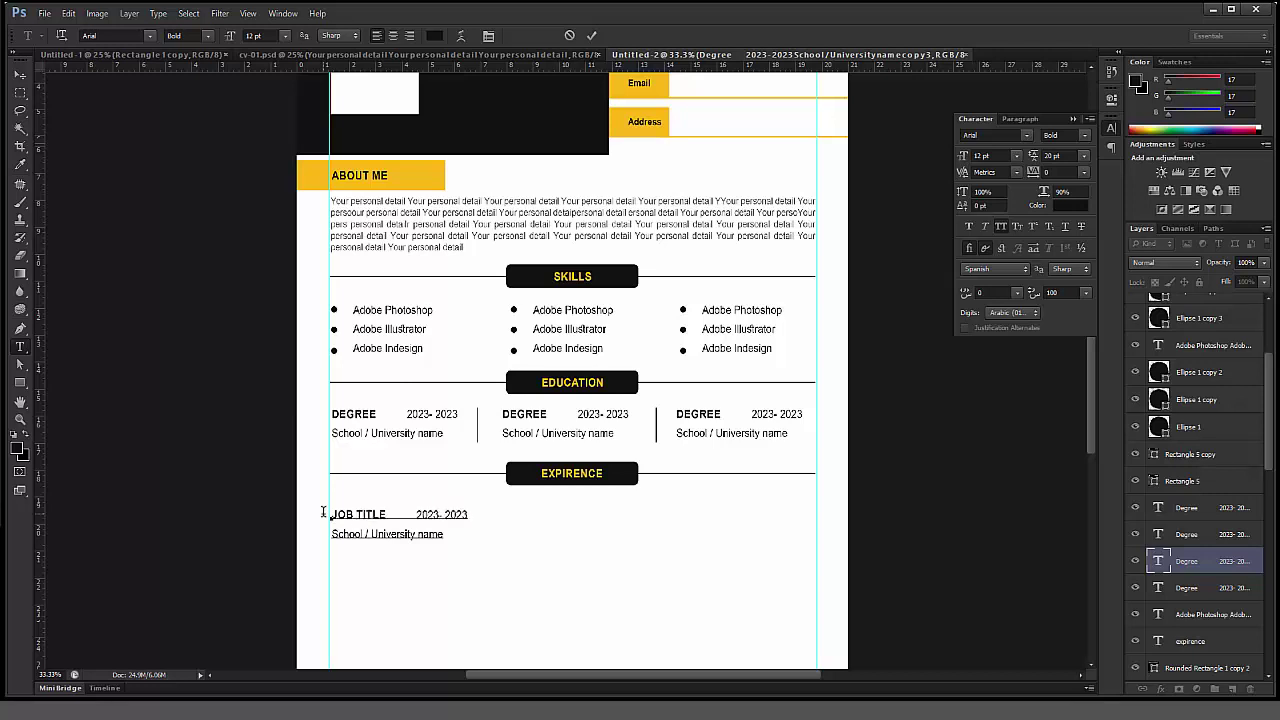
{"action": "left_click_drag", "start_coordinate": [447, 534], "coordinate": [315, 532]}
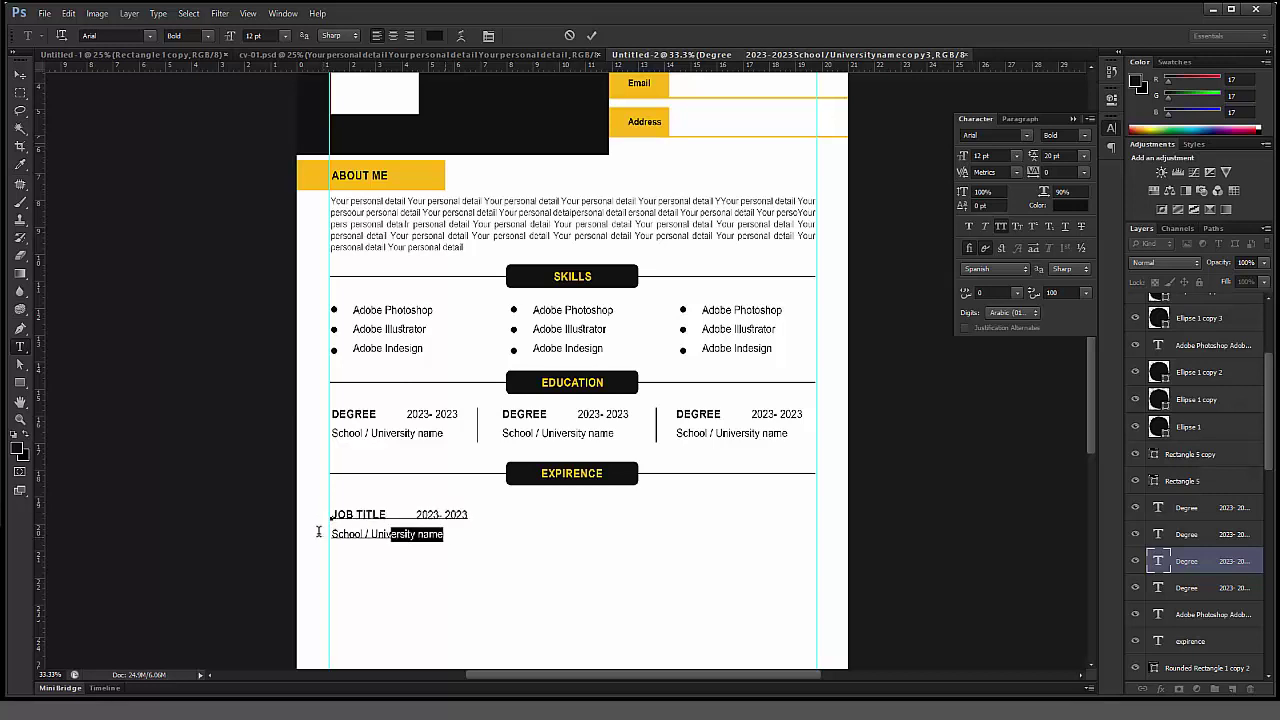
{"action": "type", "text": "G"}
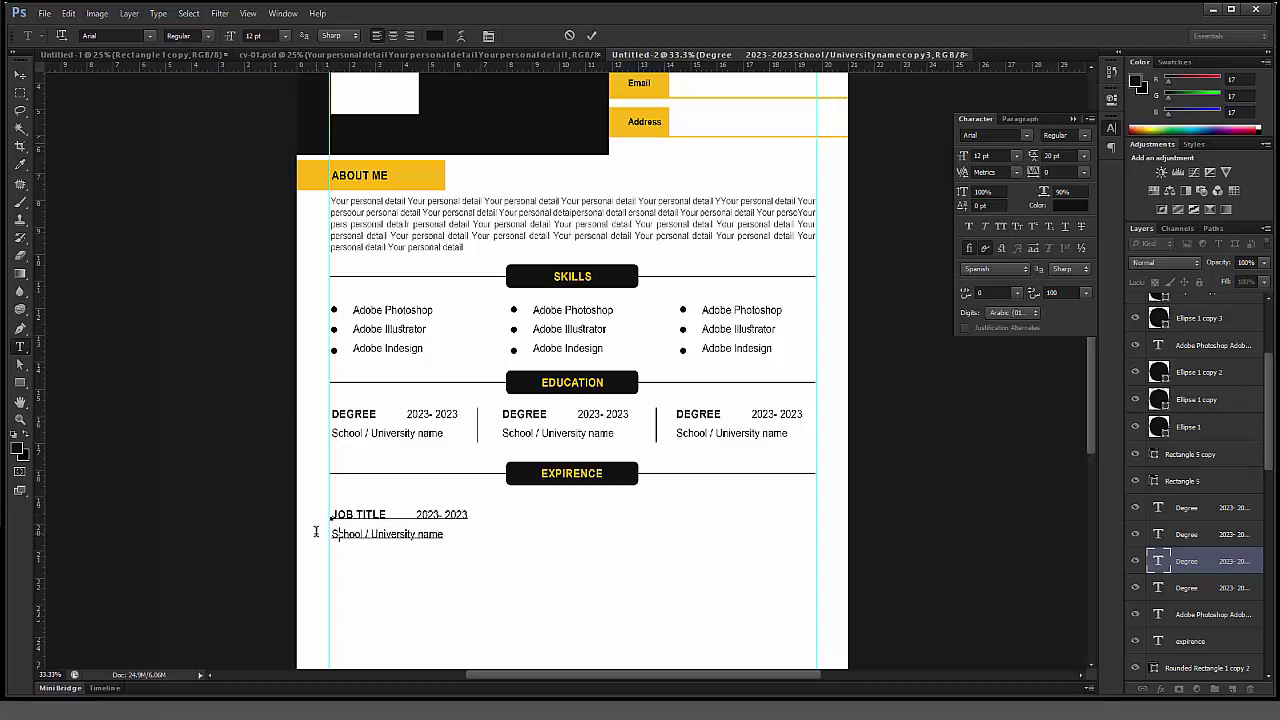
{"action": "type", "text": "ra"}
{"action": "type", "text": "ompany name and address"}
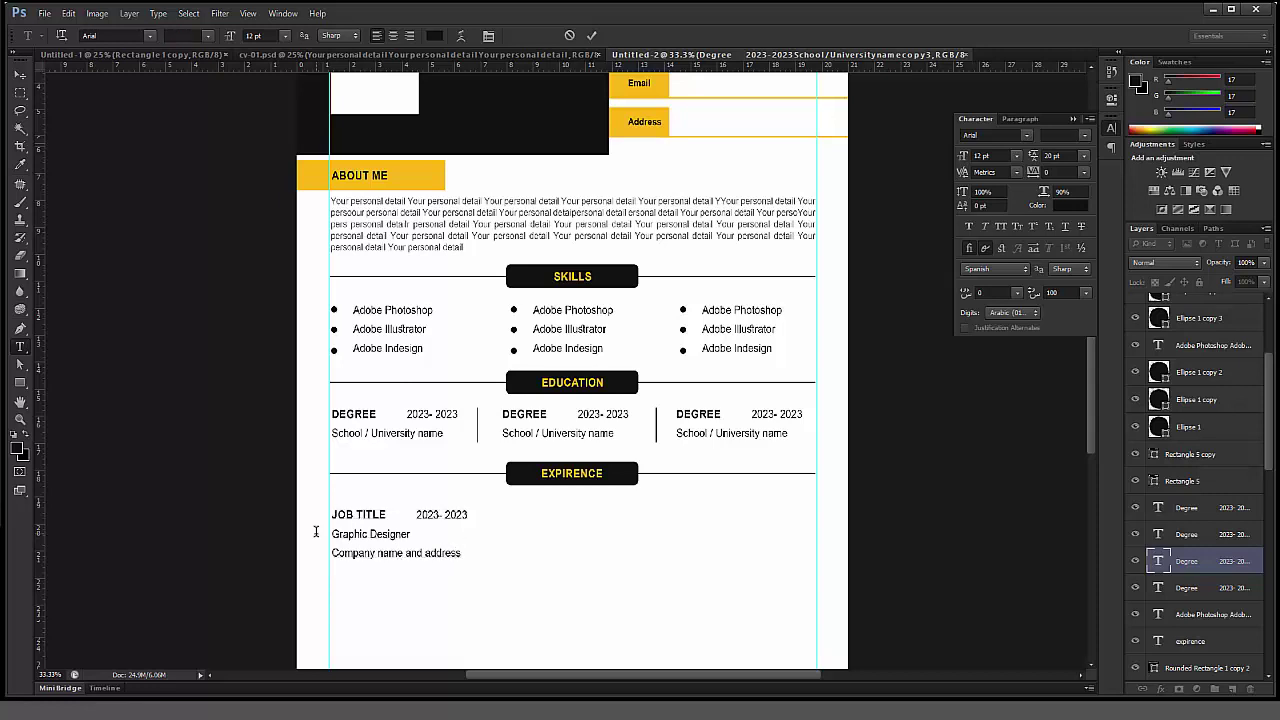
{"action": "left_click", "coordinate": [315, 531]}
{"action": "left_click", "coordinate": [18, 77]}
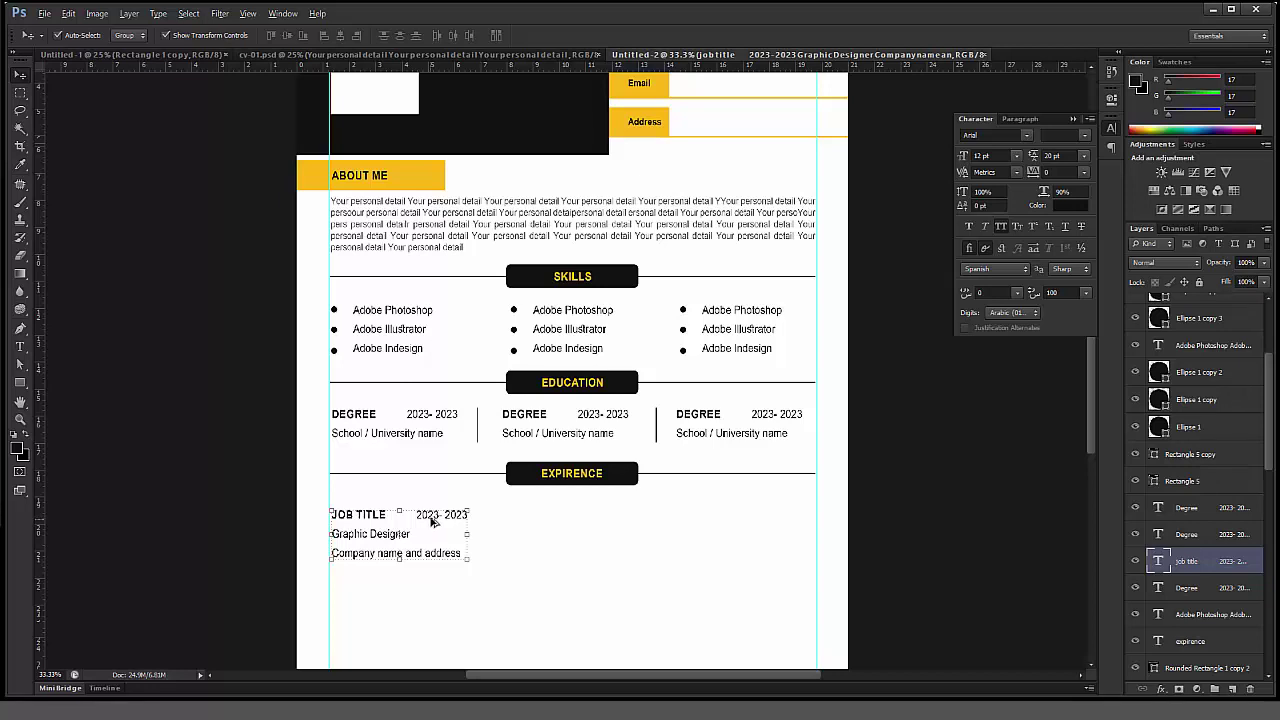
Step: Copy the job entry into the right column and place a divider copy between them
{"action": "left_click_drag", "start_coordinate": [436, 524], "coordinate": [731, 528]}
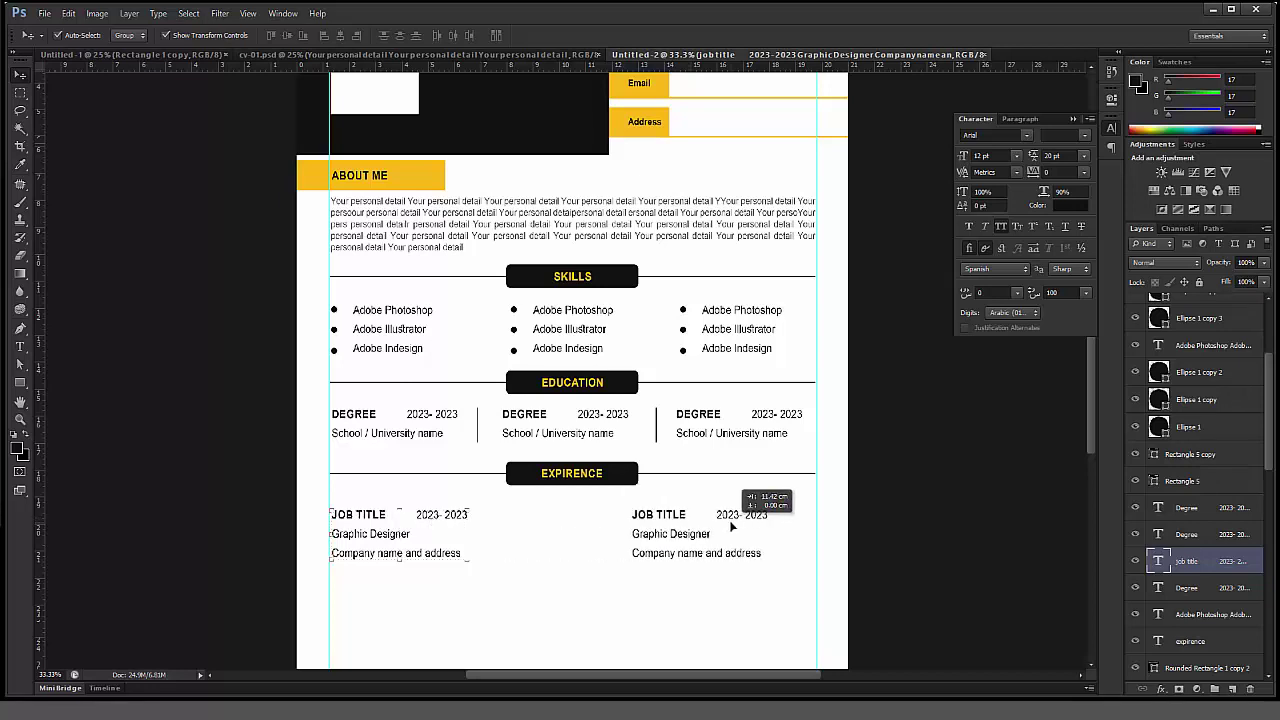
{"action": "left_click_drag", "start_coordinate": [731, 528], "coordinate": [751, 528]}
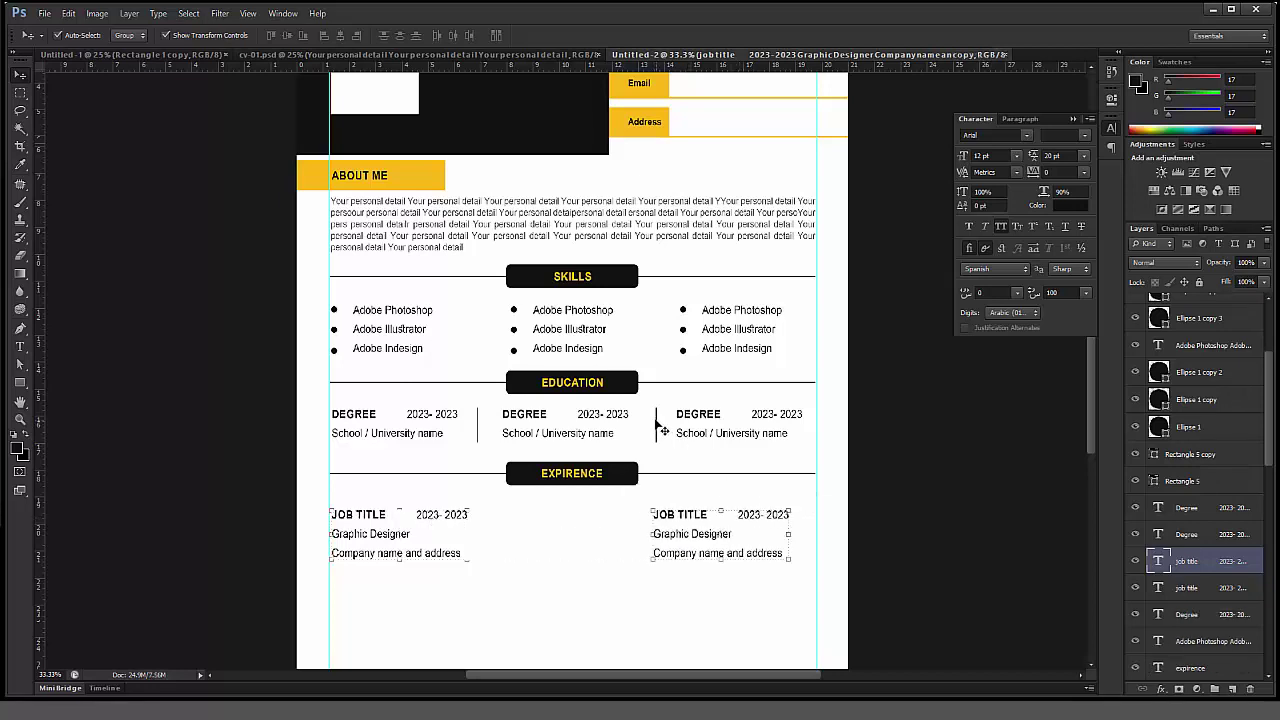
{"action": "left_click", "coordinate": [657, 422]}
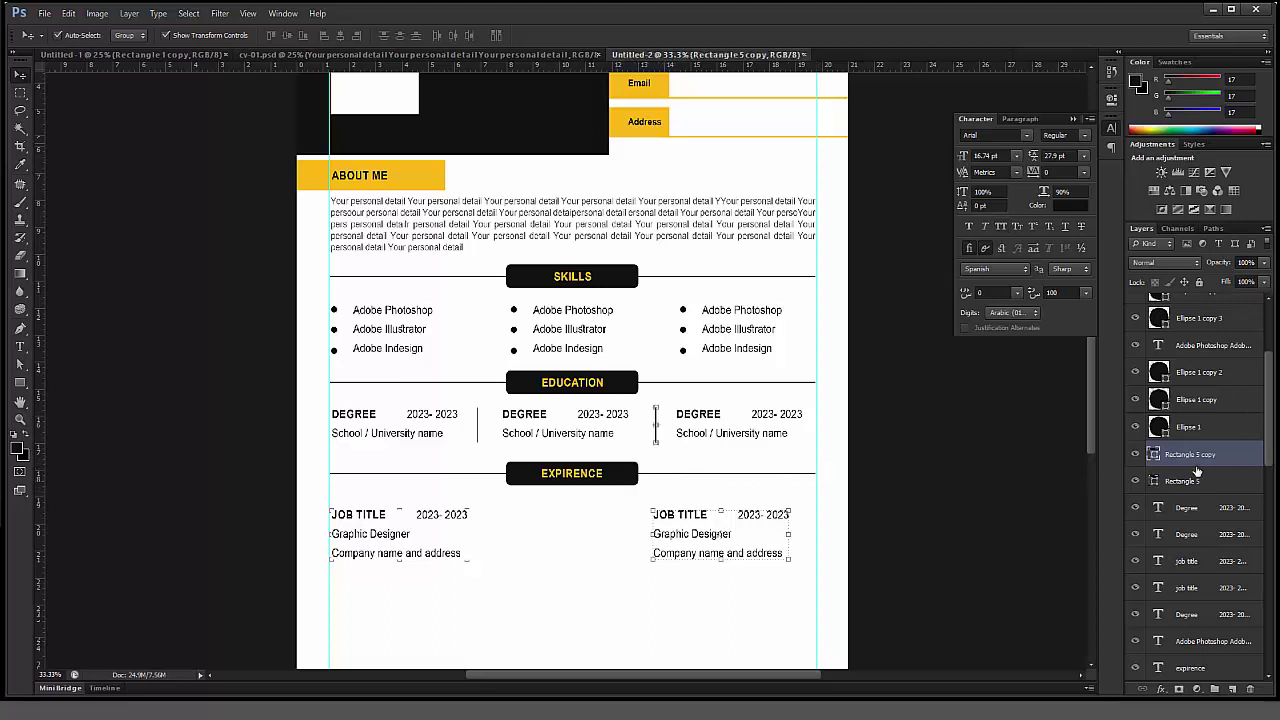
{"action": "left_click_drag", "start_coordinate": [1197, 472], "coordinate": [1214, 689]}
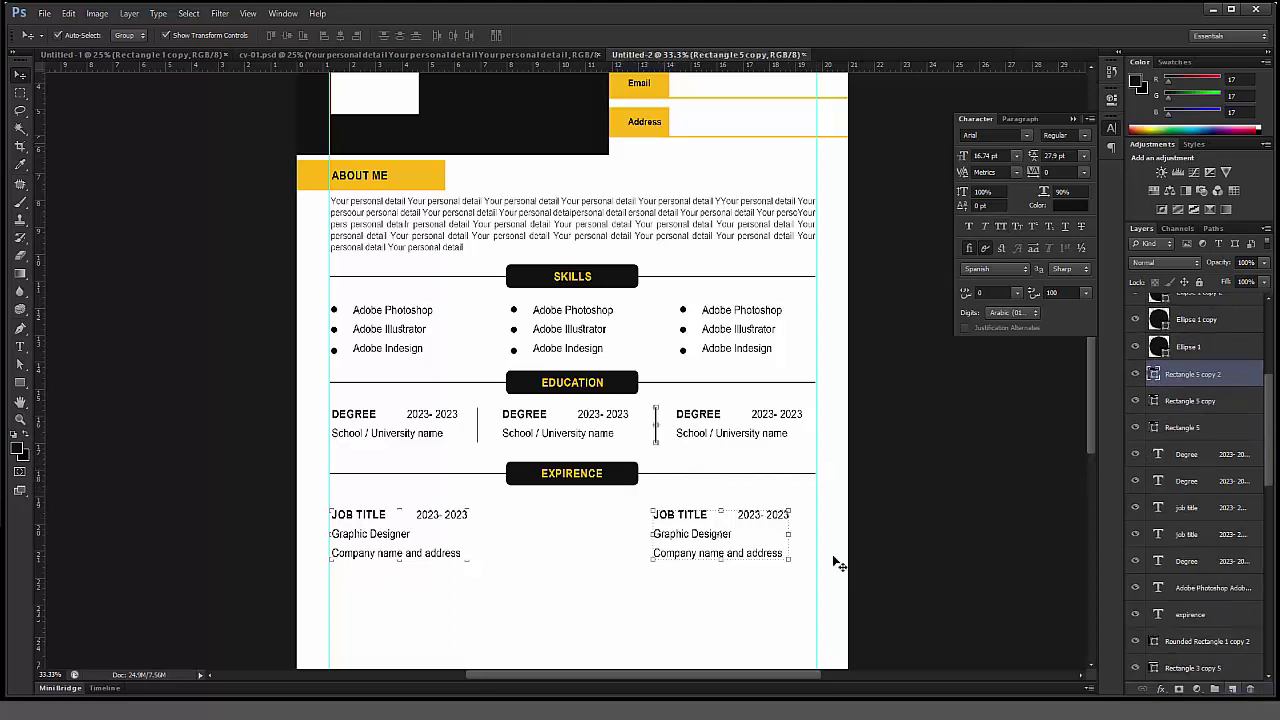
{"action": "left_click_drag", "start_coordinate": [797, 450], "coordinate": [702, 558]}
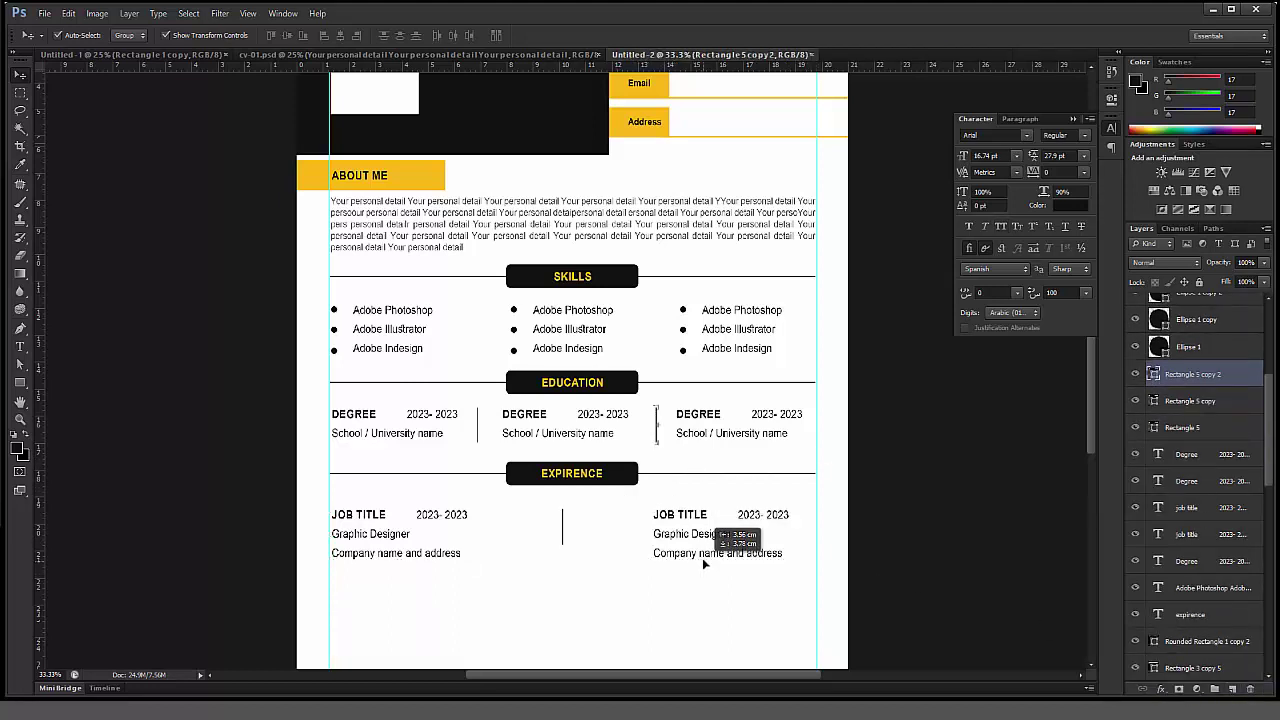
Step: Centre the divider horizontally on the page and set its height to 250 px
{"action": "left_click", "coordinate": [189, 13]}
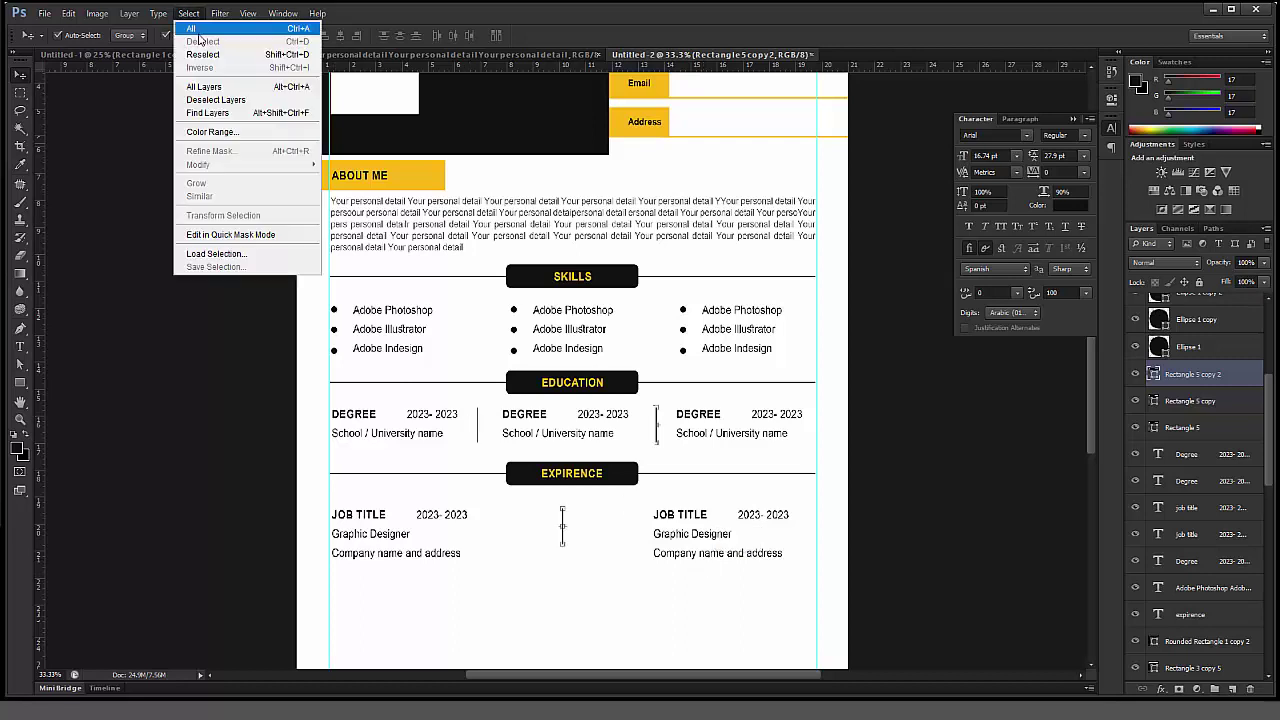
{"action": "left_click", "coordinate": [340, 35]}
{"action": "left_click", "coordinate": [189, 13]}
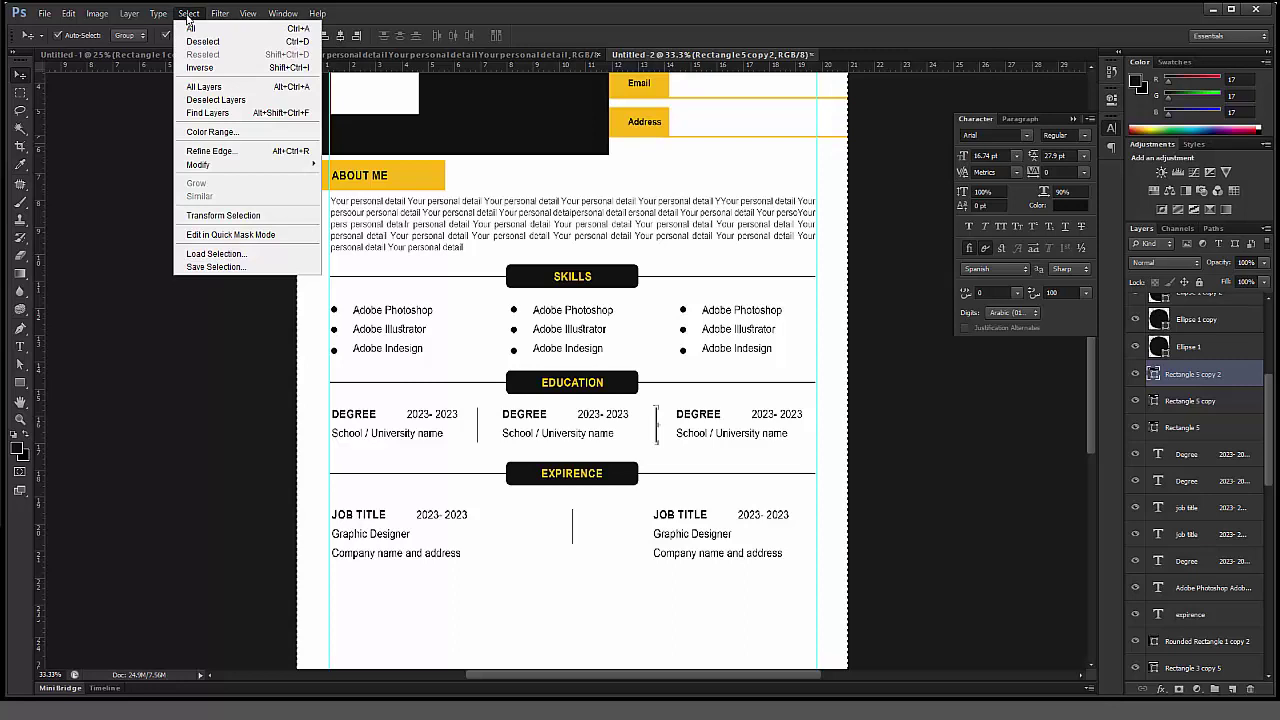
{"action": "left_click", "coordinate": [200, 40]}
{"action": "key", "text": "u"}
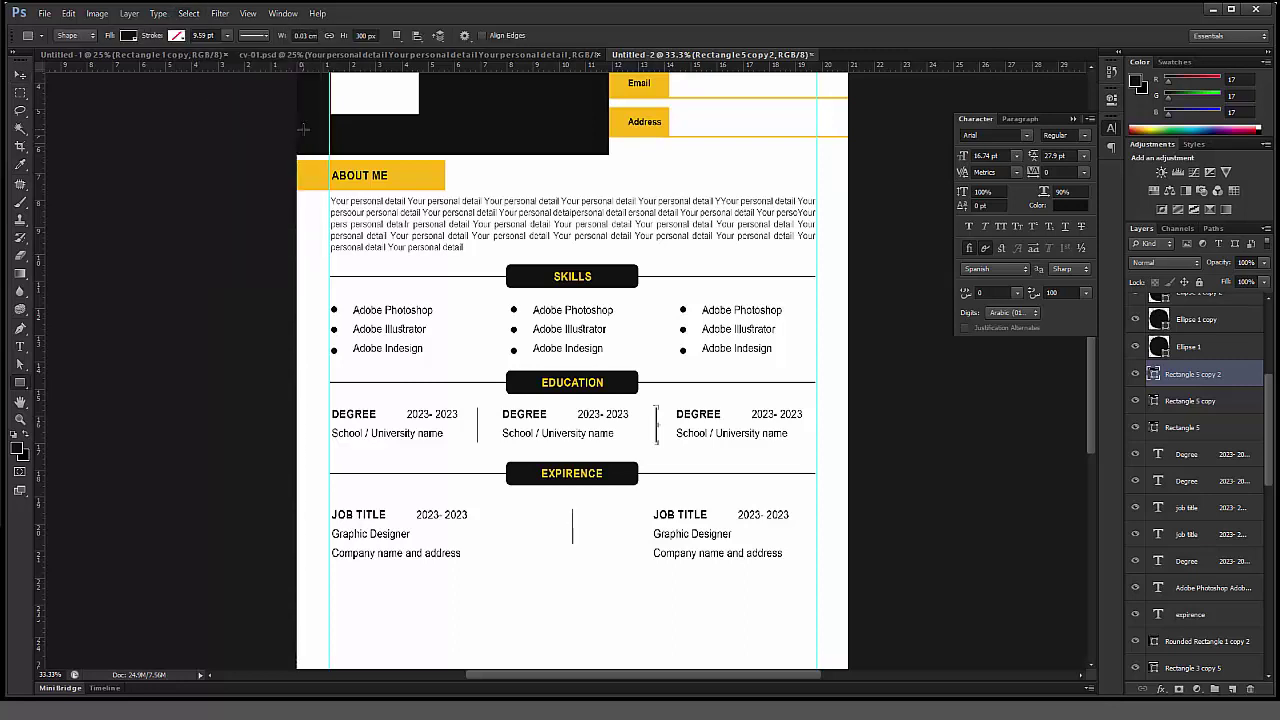
{"action": "left_click", "coordinate": [1135, 375]}
{"action": "left_click", "coordinate": [1135, 375]}
{"action": "left_click", "coordinate": [361, 36]}
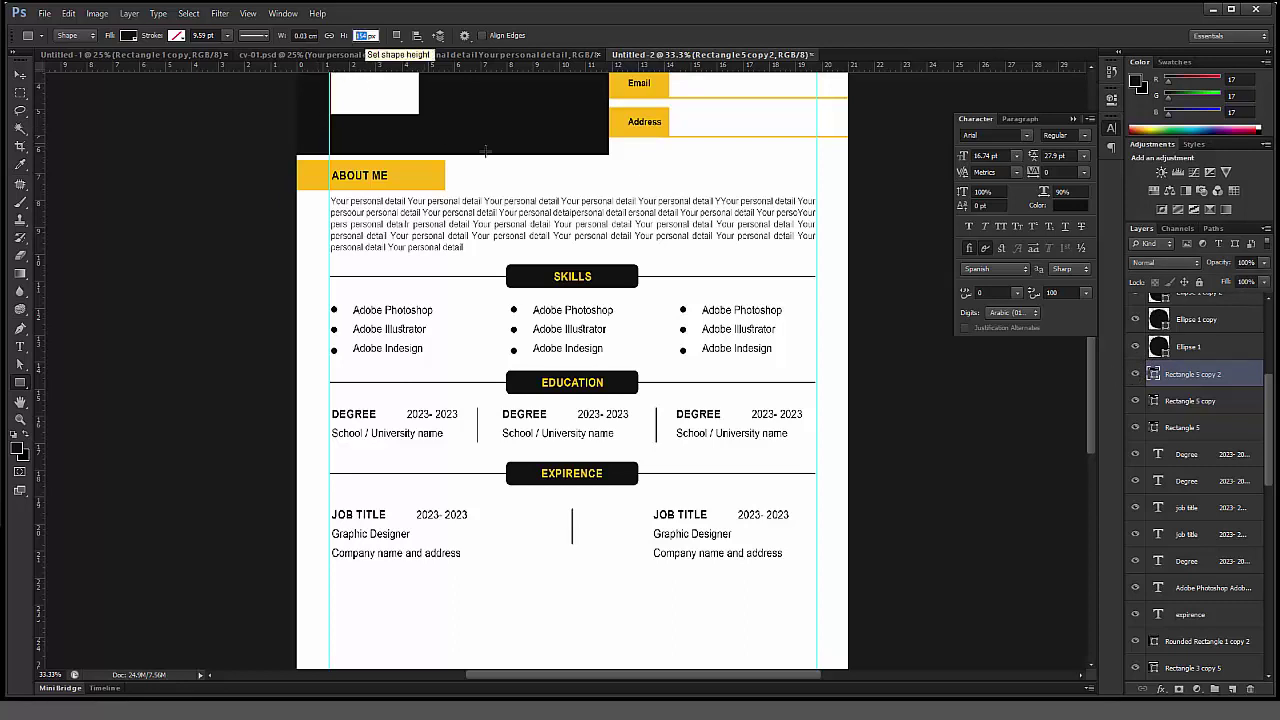
{"action": "type", "text": "0"}
{"action": "key", "text": "Return"}
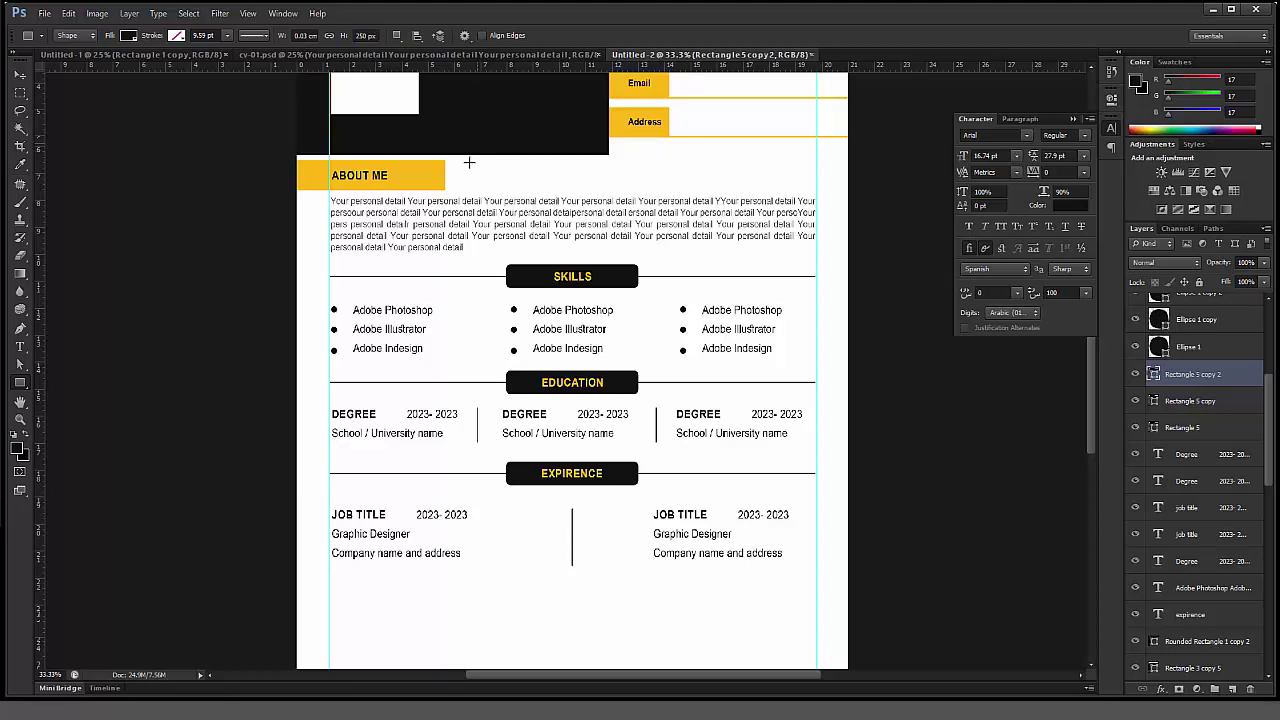
Step: Select both job entries and align them with each other
{"action": "left_click", "coordinate": [19, 75]}
{"action": "left_click_drag", "start_coordinate": [744, 454], "coordinate": [729, 320]}
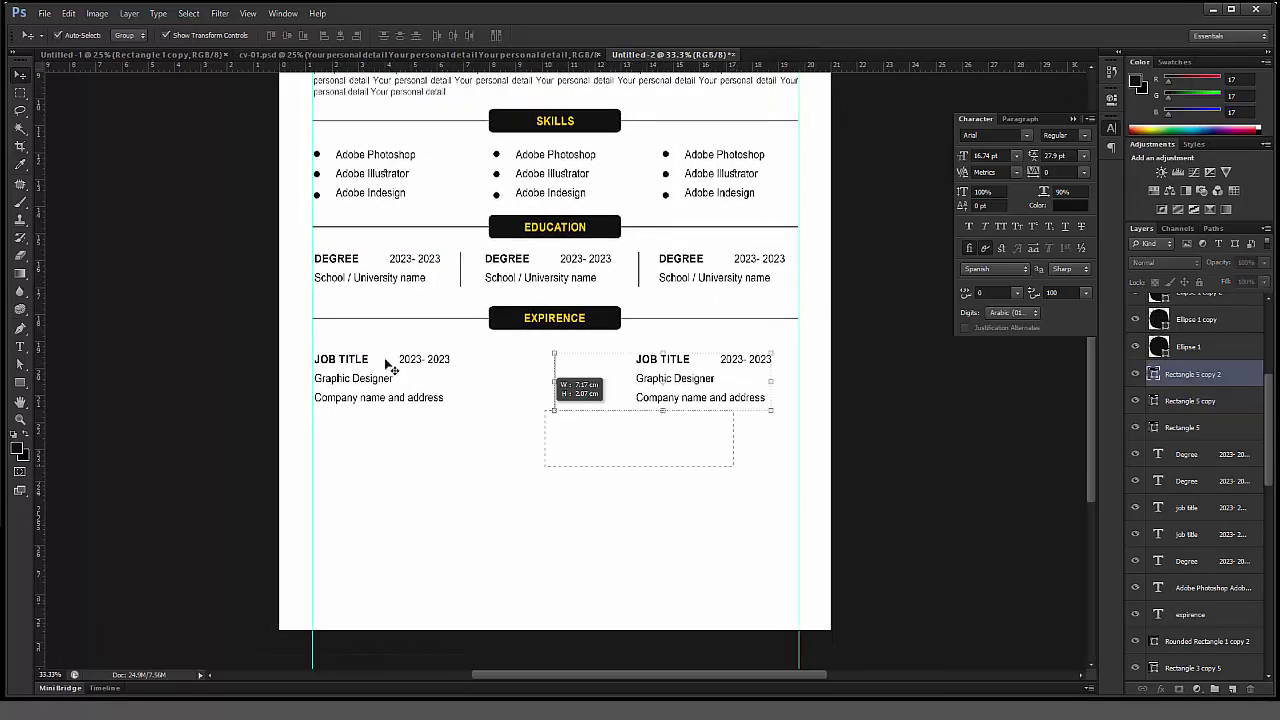
{"action": "mouse_move", "coordinate": [390, 368]}
{"action": "left_mouse_down"}
{"action": "mouse_move", "coordinate": [375, 345]}
{"action": "mouse_move", "coordinate": [430, 360]}
{"action": "left_mouse_up"}
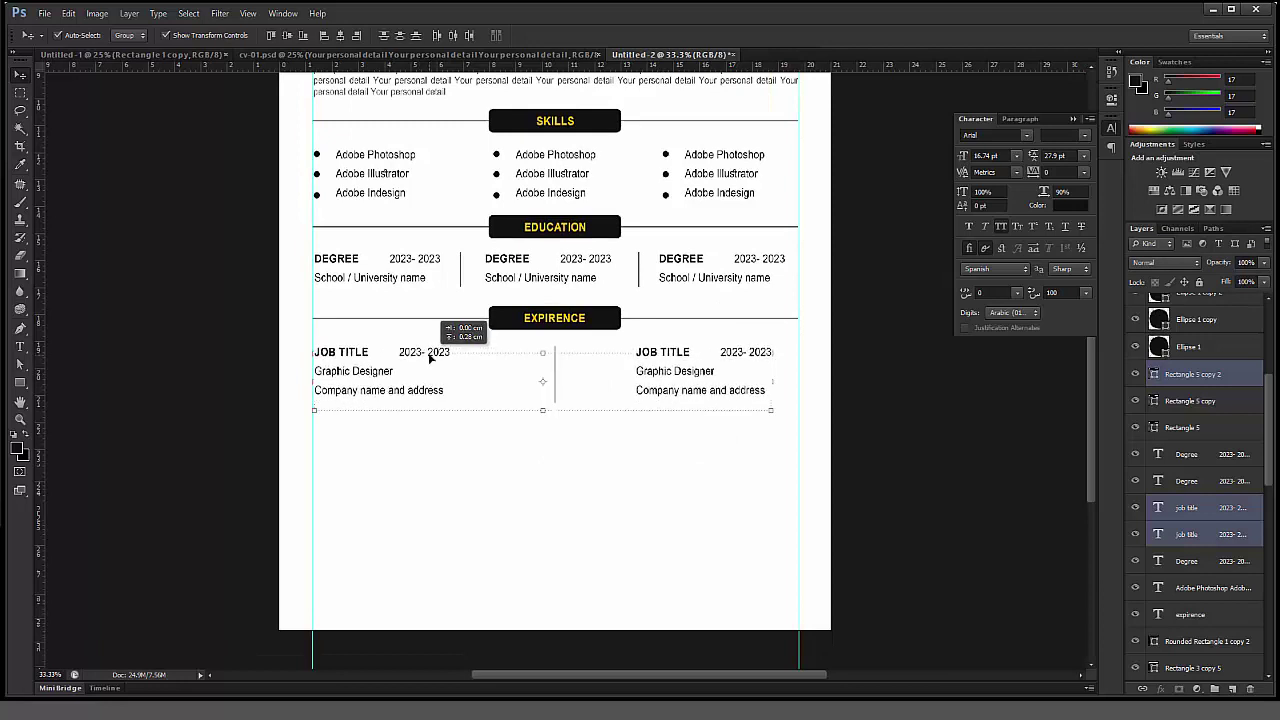
{"action": "left_click", "coordinate": [509, 448]}
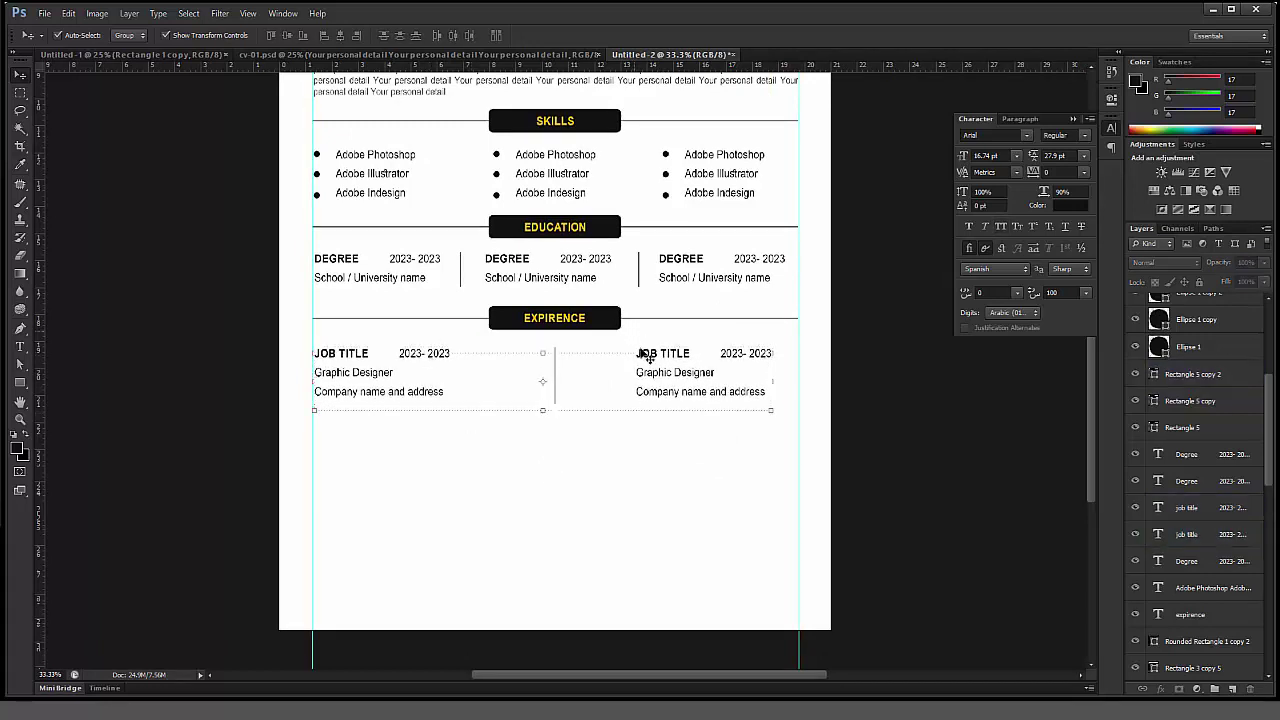
{"action": "left_click_drag", "start_coordinate": [629, 471], "coordinate": [606, 400]}
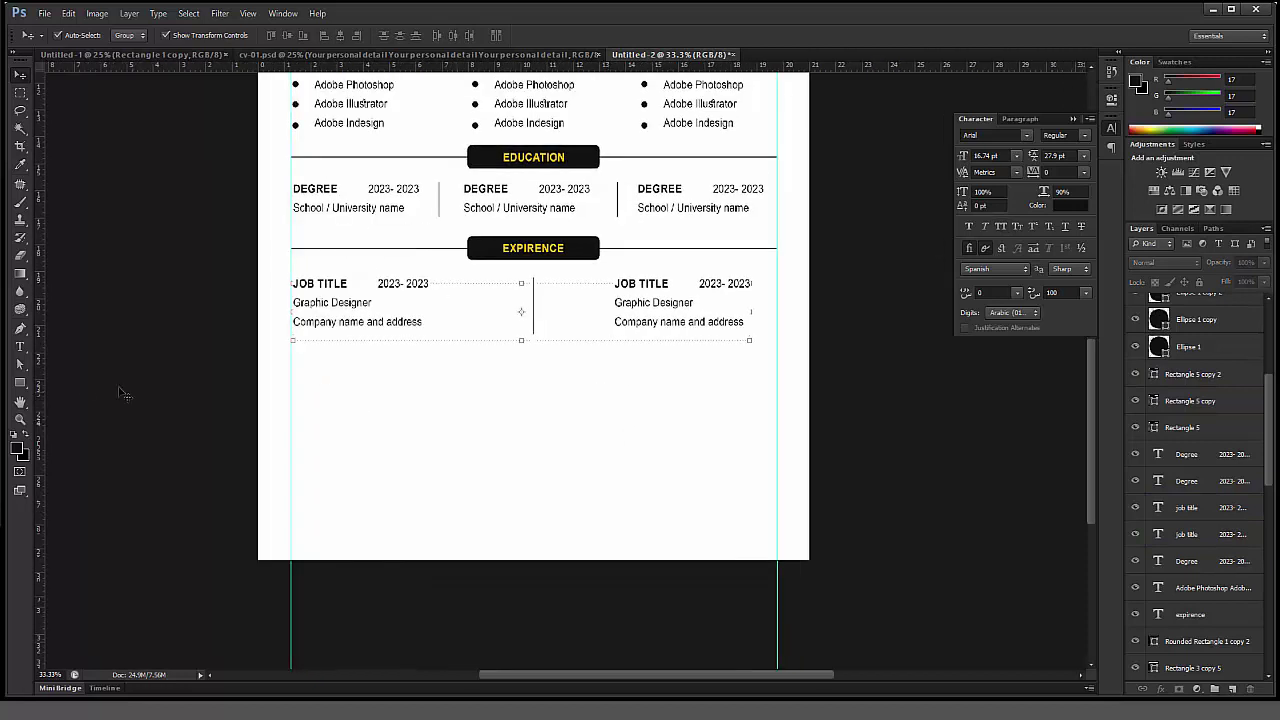
{"action": "left_click", "coordinate": [20, 383]}
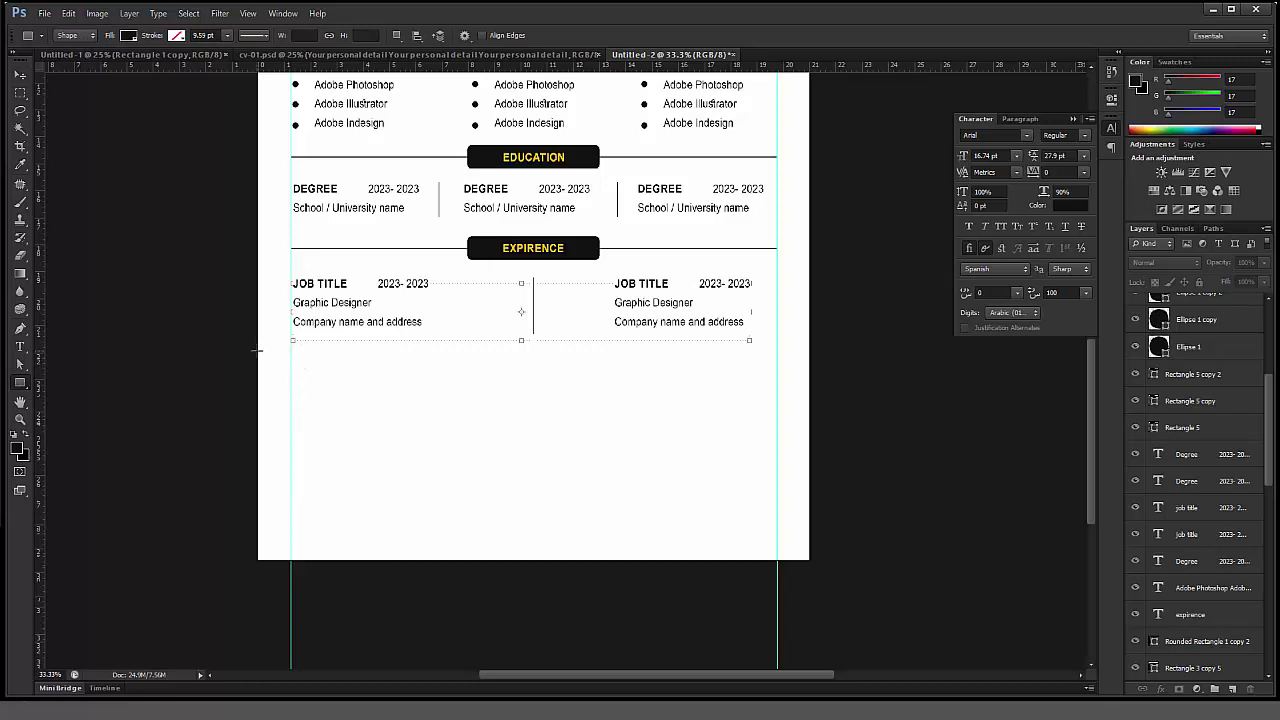
Step: Draw a full-width black band below Experience and copy the heading onto it
{"action": "left_click_drag", "start_coordinate": [257, 349], "coordinate": [807, 437]}
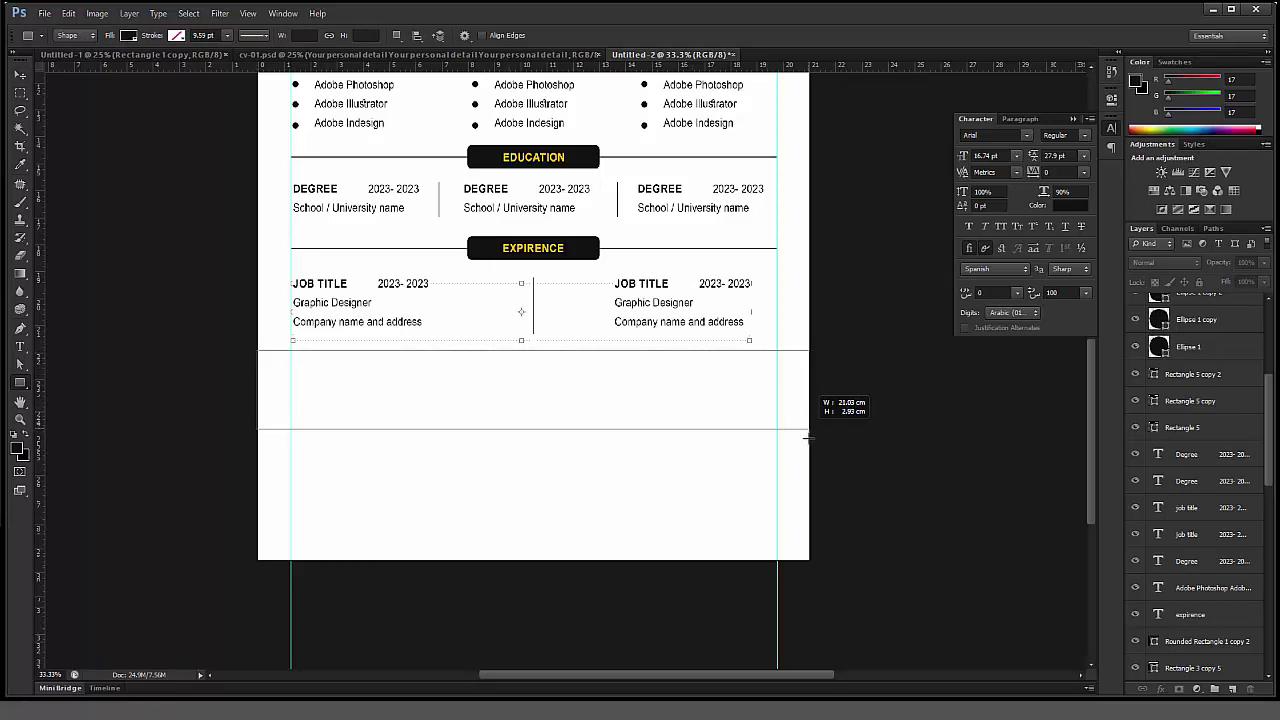
{"action": "left_click_drag", "start_coordinate": [808, 437], "coordinate": [808, 442]}
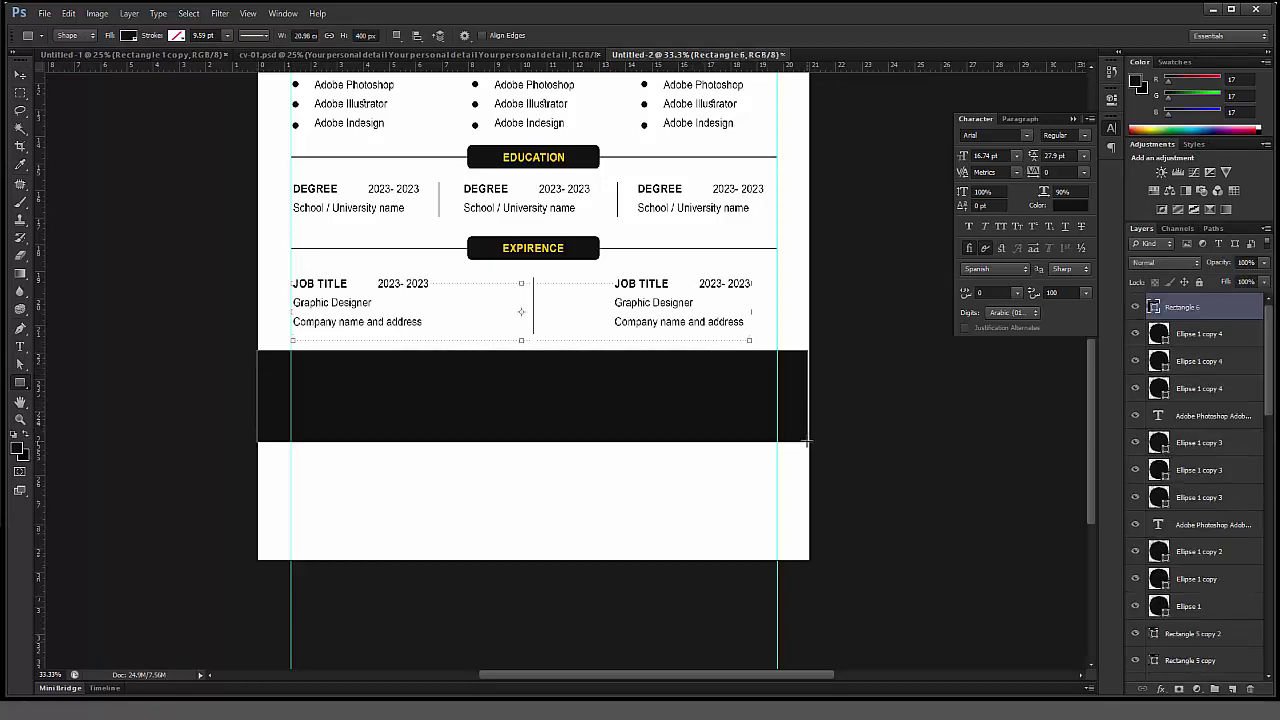
{"action": "left_click", "coordinate": [20, 76]}
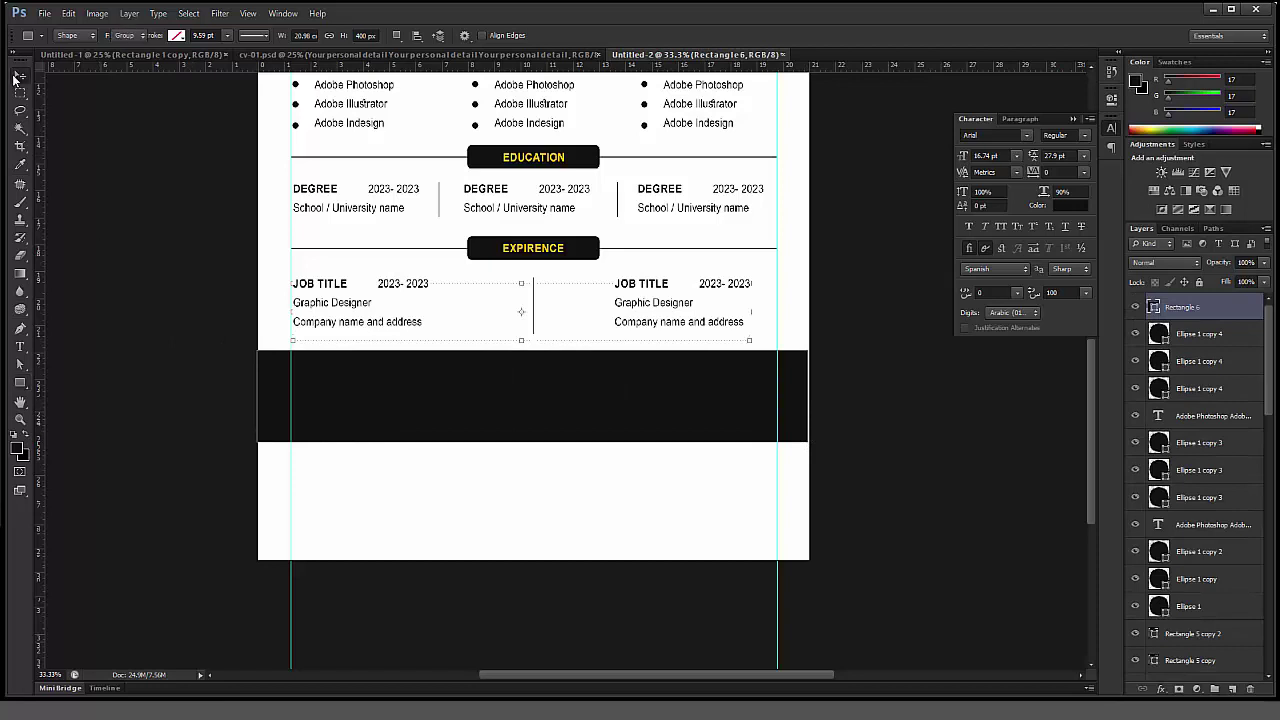
{"action": "left_click", "coordinate": [533, 250]}
{"action": "mouse_move", "coordinate": [550, 250]}
{"action": "left_mouse_down"}
{"action": "mouse_move", "coordinate": [472, 343]}
{"action": "mouse_move", "coordinate": [383, 364]}
{"action": "left_mouse_up"}
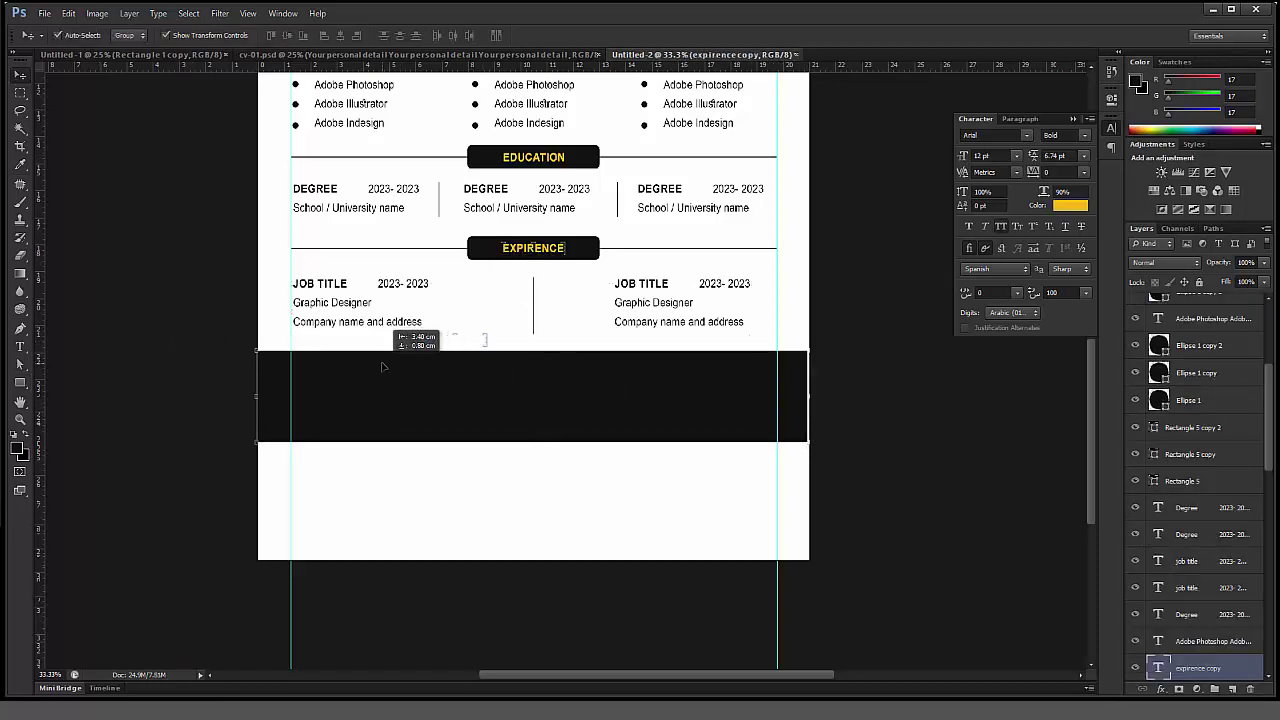
{"action": "left_click_drag", "start_coordinate": [1236, 670], "coordinate": [1216, 296]}
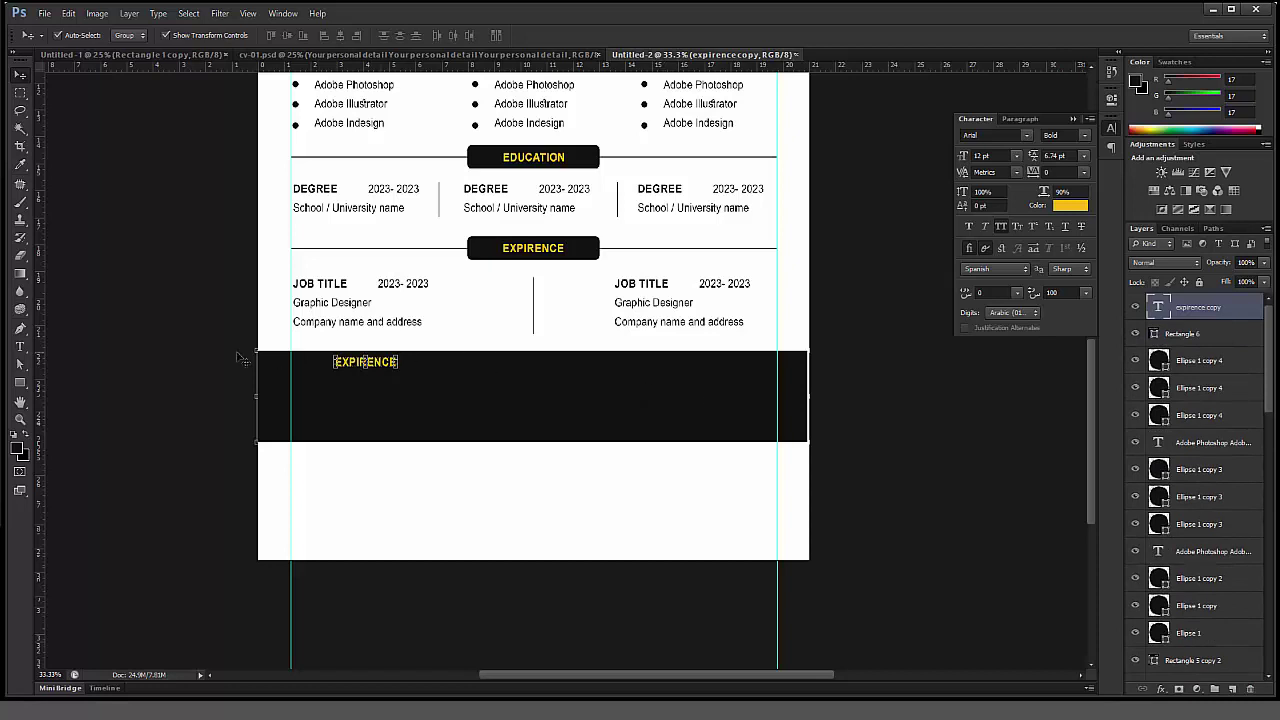
Step: Retype the copied heading as HOBBIES and position it on the bar
{"action": "left_click", "coordinate": [20, 347]}
{"action": "double_click", "coordinate": [366, 362]}
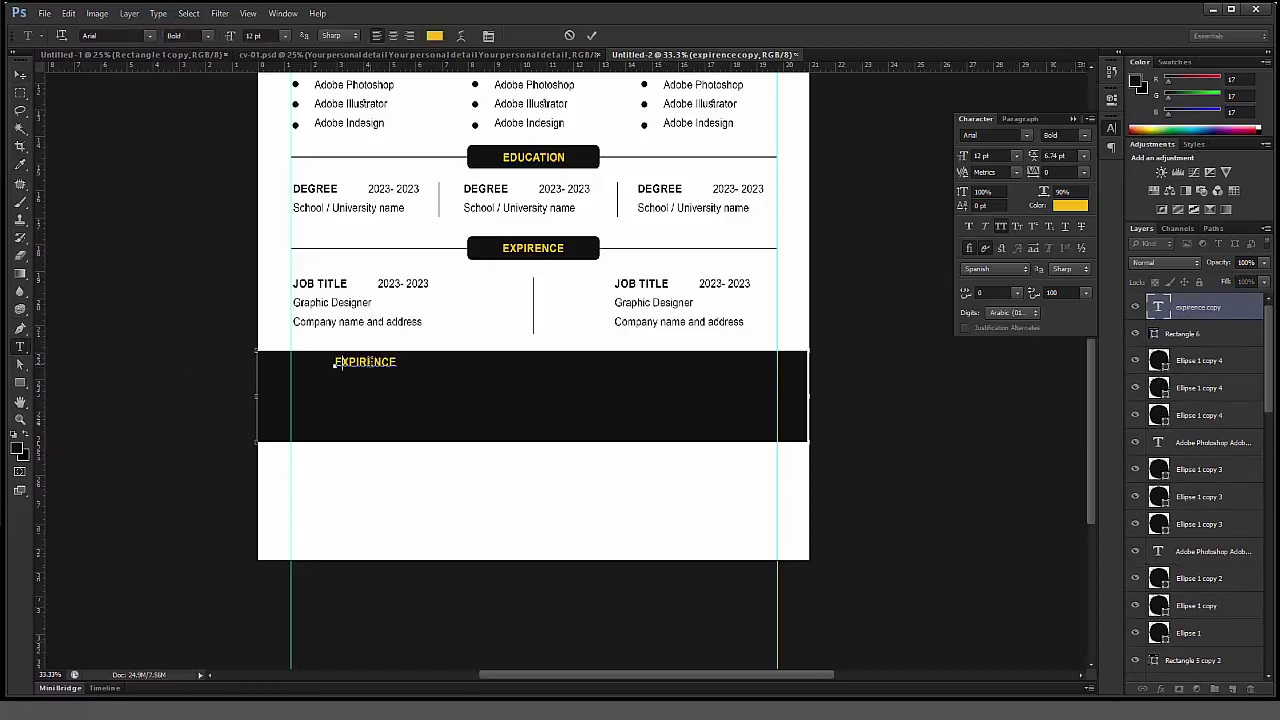
{"action": "type", "text": "JOB"}
{"action": "key", "text": "ctrl+Return"}
{"action": "left_click", "coordinate": [20, 75]}
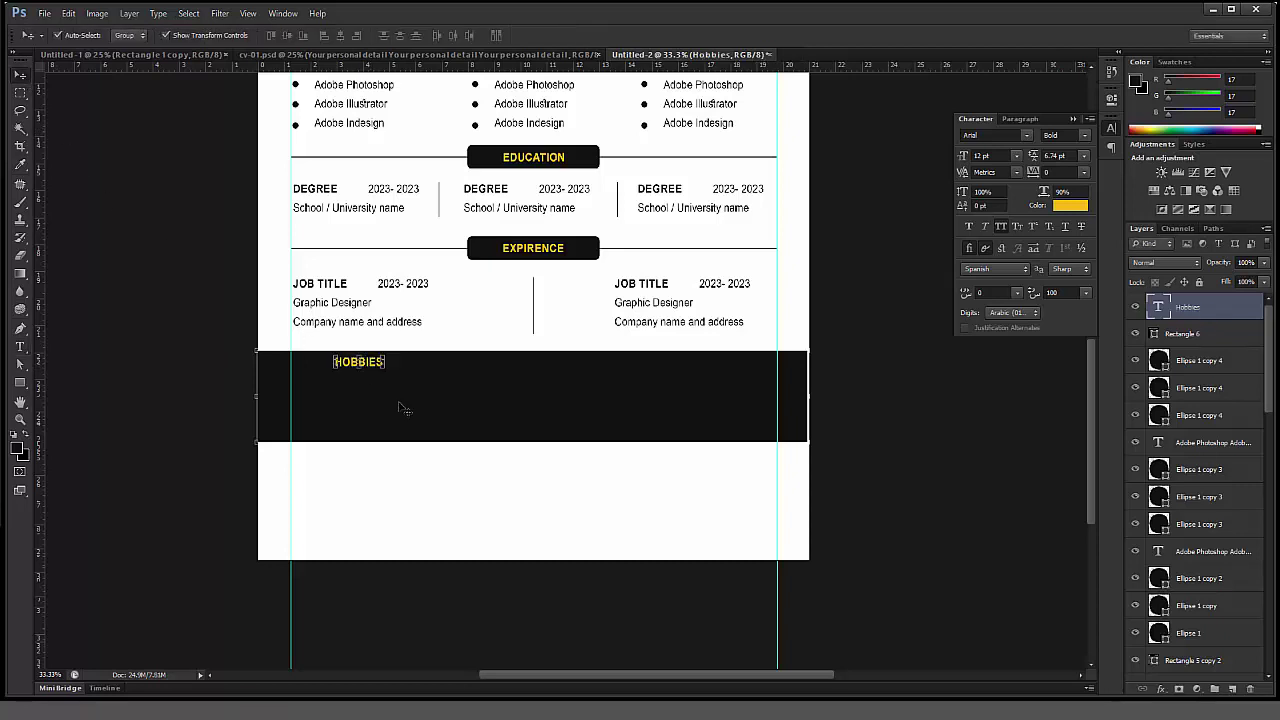
{"action": "left_click_drag", "start_coordinate": [375, 366], "coordinate": [679, 368]}
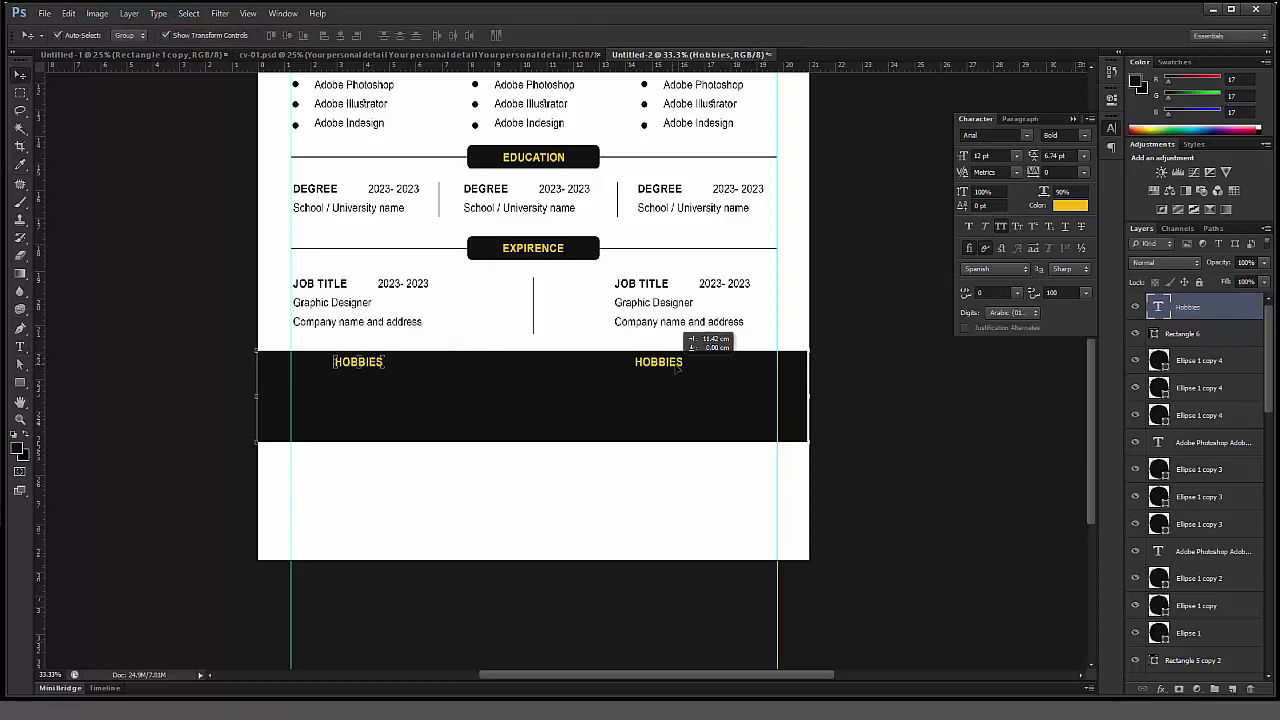
{"action": "key", "text": "ctrl+z"}
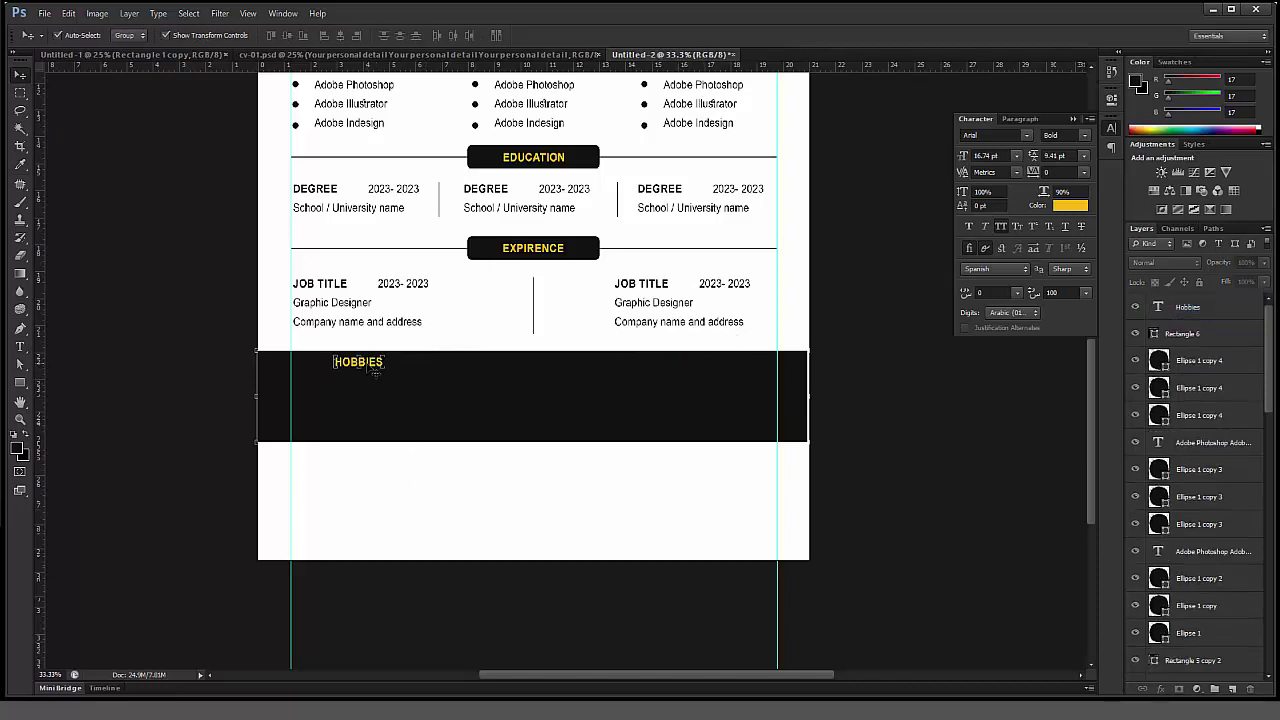
{"action": "left_click_drag", "start_coordinate": [381, 363], "coordinate": [414, 363]}
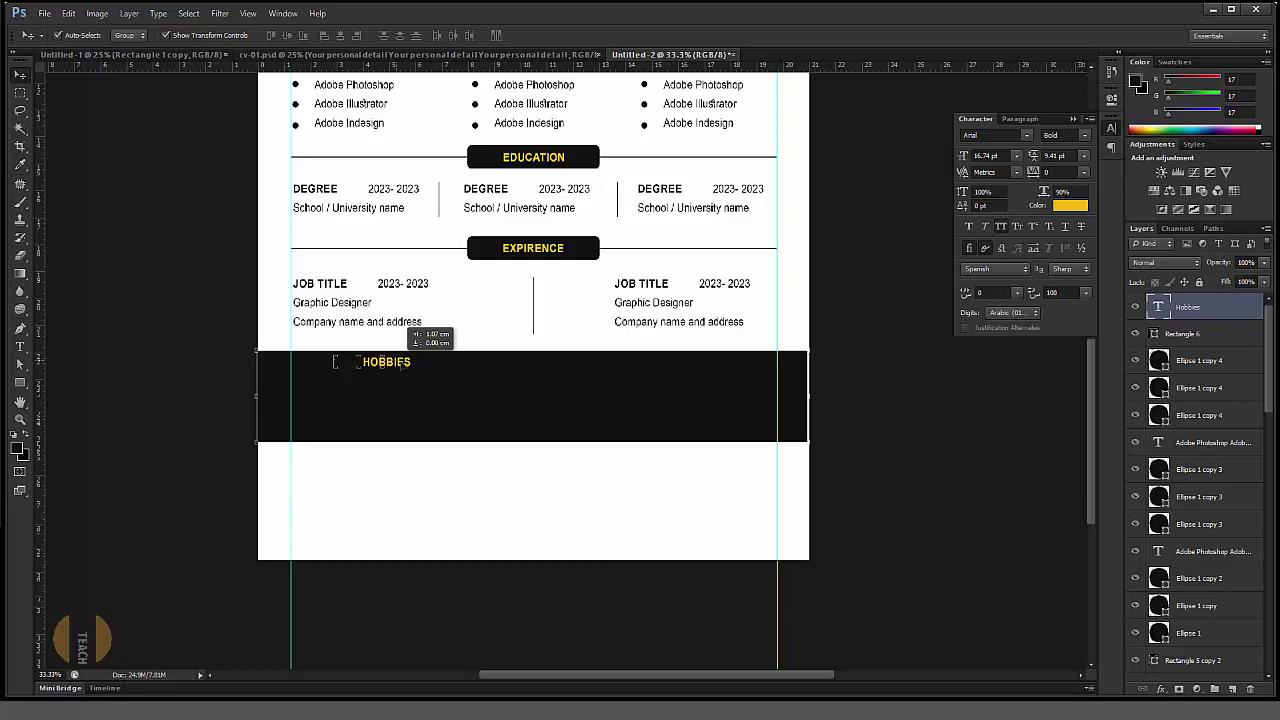
Step: Narrow the black bar to about 10.37 cm and copy the HOBBIES heading below it
{"action": "left_click_drag", "start_coordinate": [405, 365], "coordinate": [400, 365]}
{"action": "left_click", "coordinate": [586, 415]}
{"action": "left_click_drag", "start_coordinate": [806, 397], "coordinate": [532, 398]}
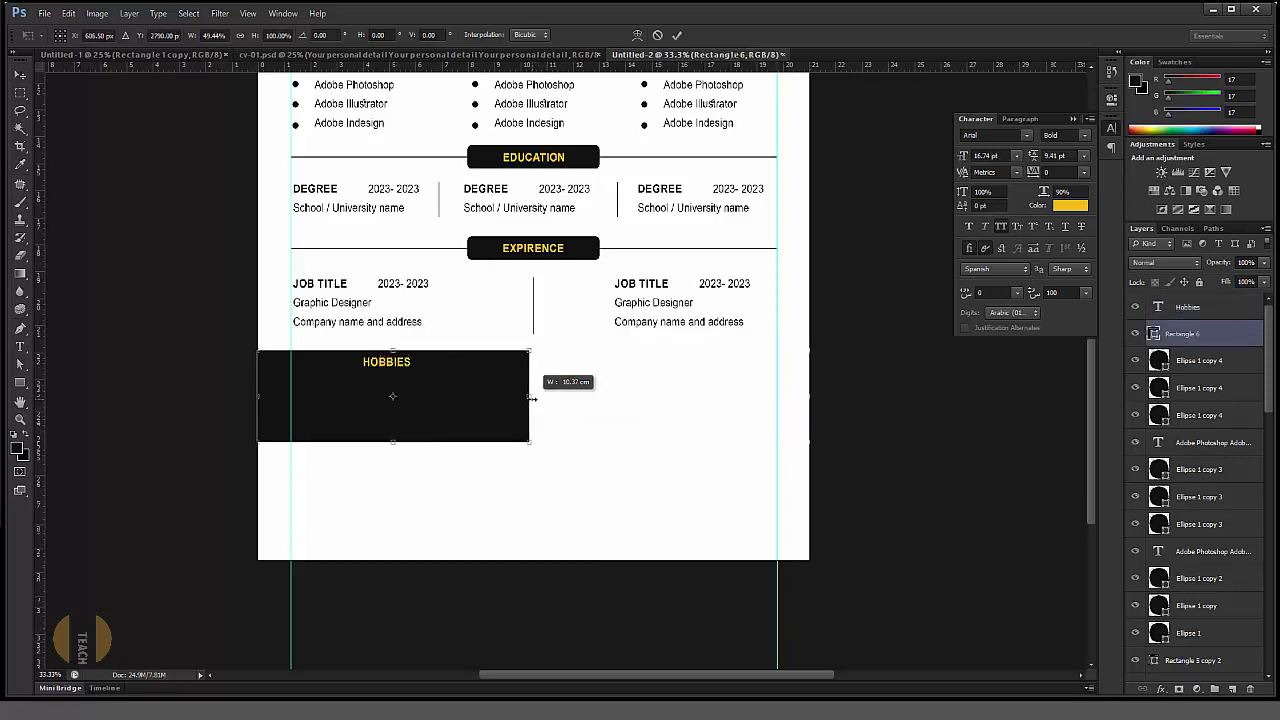
{"action": "key", "text": "Return"}
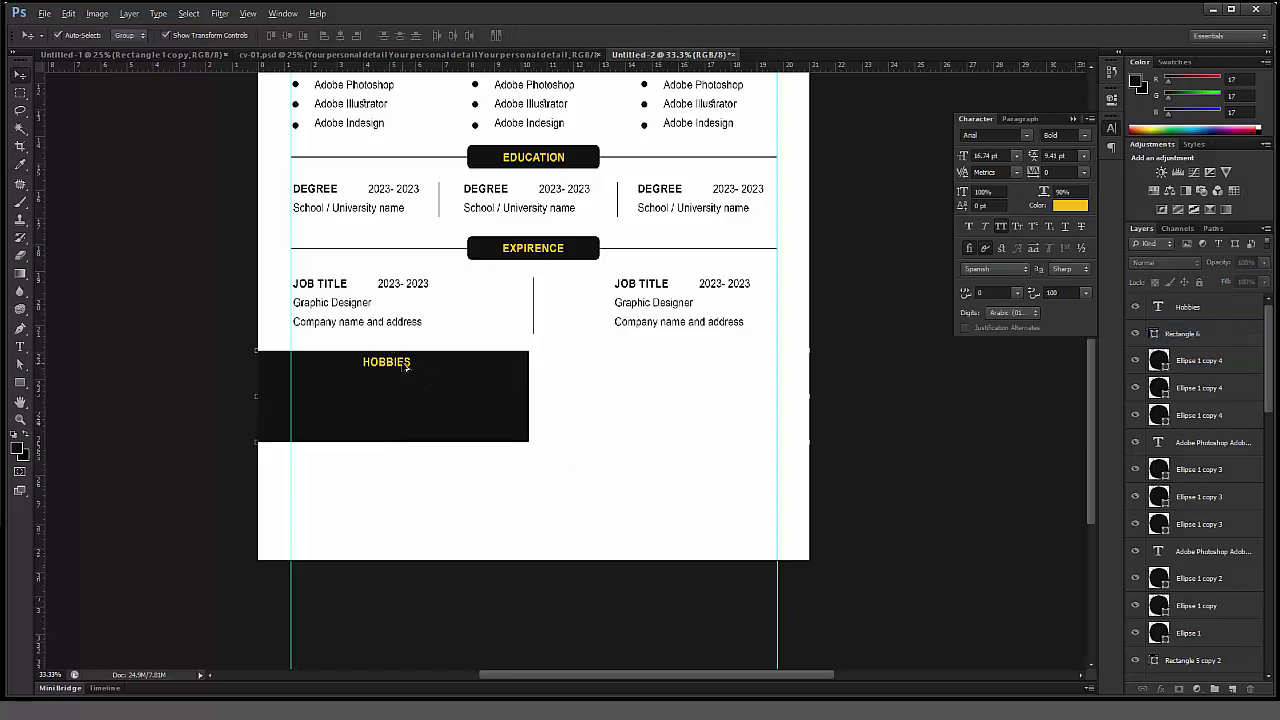
{"action": "key", "text": "alt"}
{"action": "left_click", "coordinate": [390, 367]}
{"action": "left_click_drag", "start_coordinate": [406, 366], "coordinate": [334, 404]}
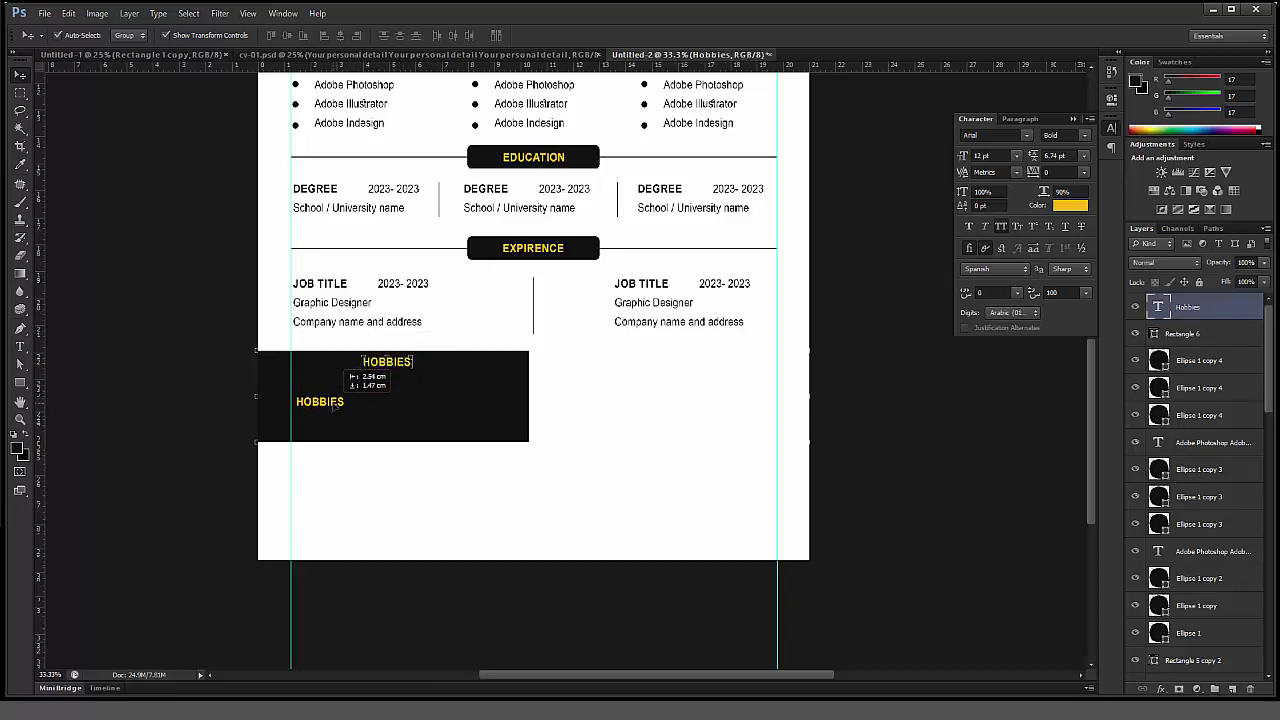
Step: Replace the copied heading text with MUSIC MOVIES TRAVEL
{"action": "left_click_drag", "start_coordinate": [334, 404], "coordinate": [334, 404]}
{"action": "key", "text": "t"}
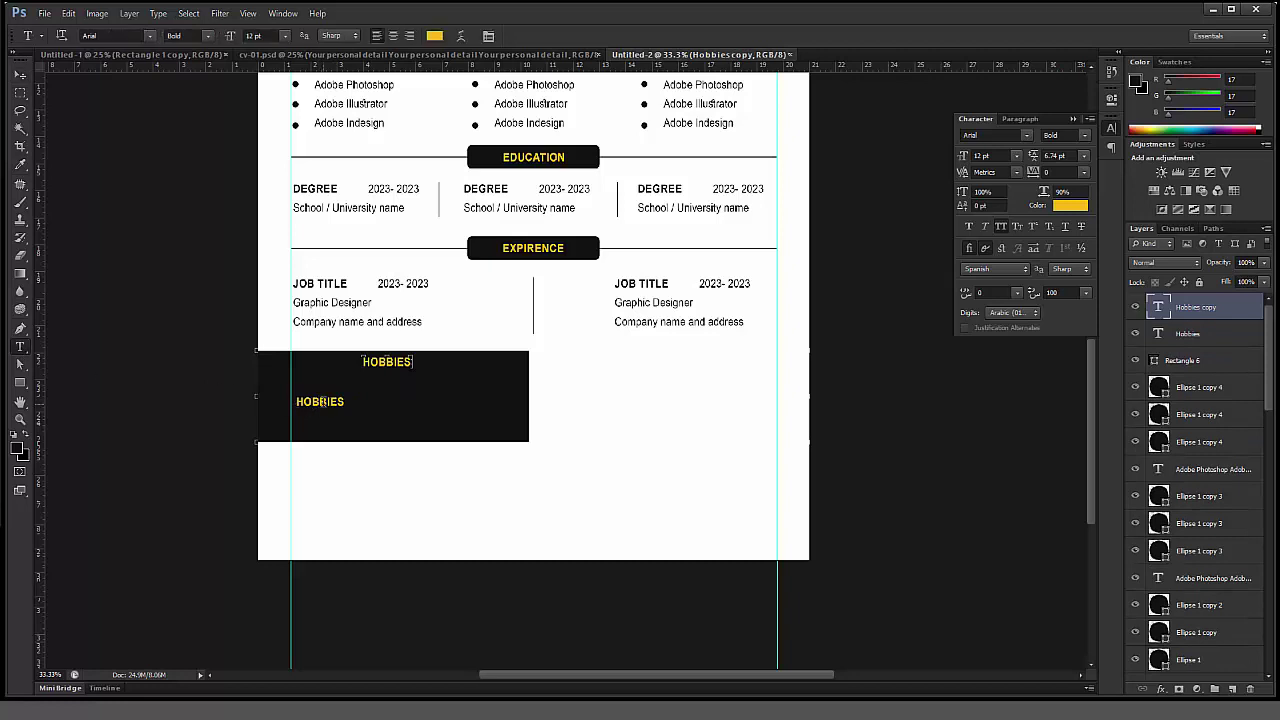
{"action": "double_click", "coordinate": [324, 401]}
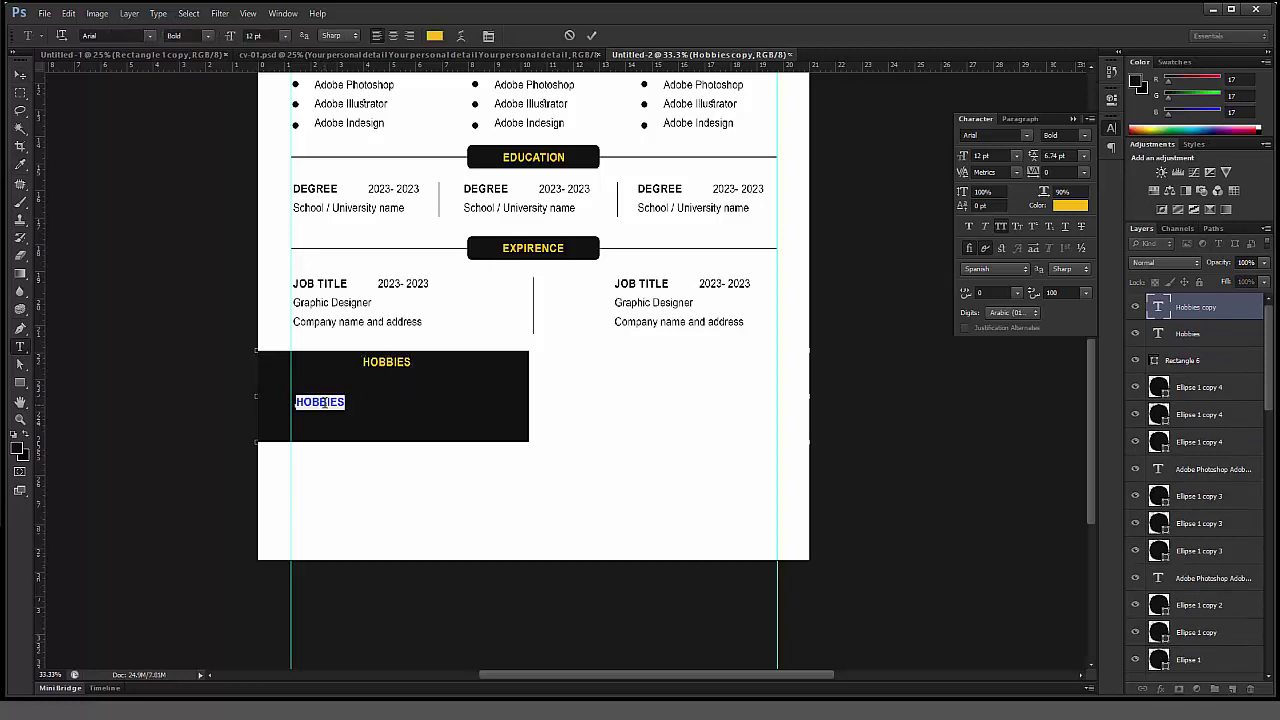
{"action": "type", "text": "MUSIC "}
{"action": "type", "text": "MOVIES "}
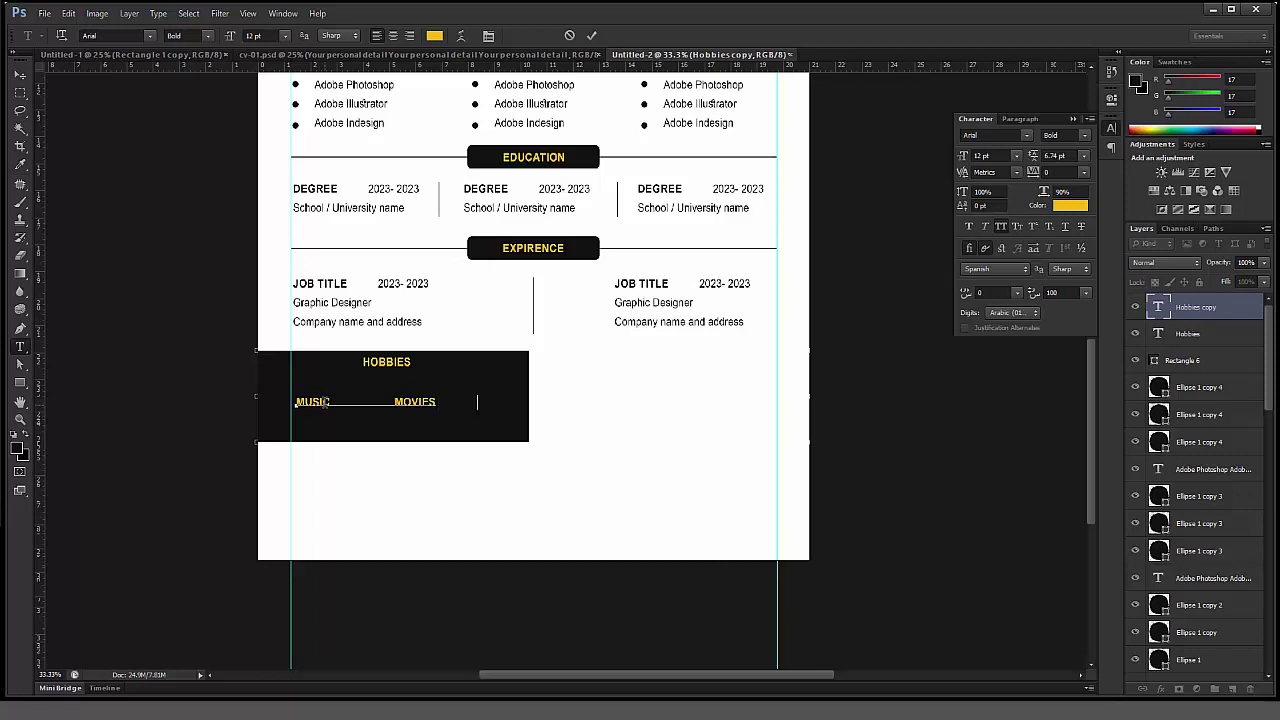
{"action": "type", "text": "TR"}
{"action": "type", "text": "AVEL"}
{"action": "key", "text": "ctrl+Return"}
Step: Make the hobby text white and Regular weight, with All Caps turned off
{"action": "left_click", "coordinate": [1070, 205]}
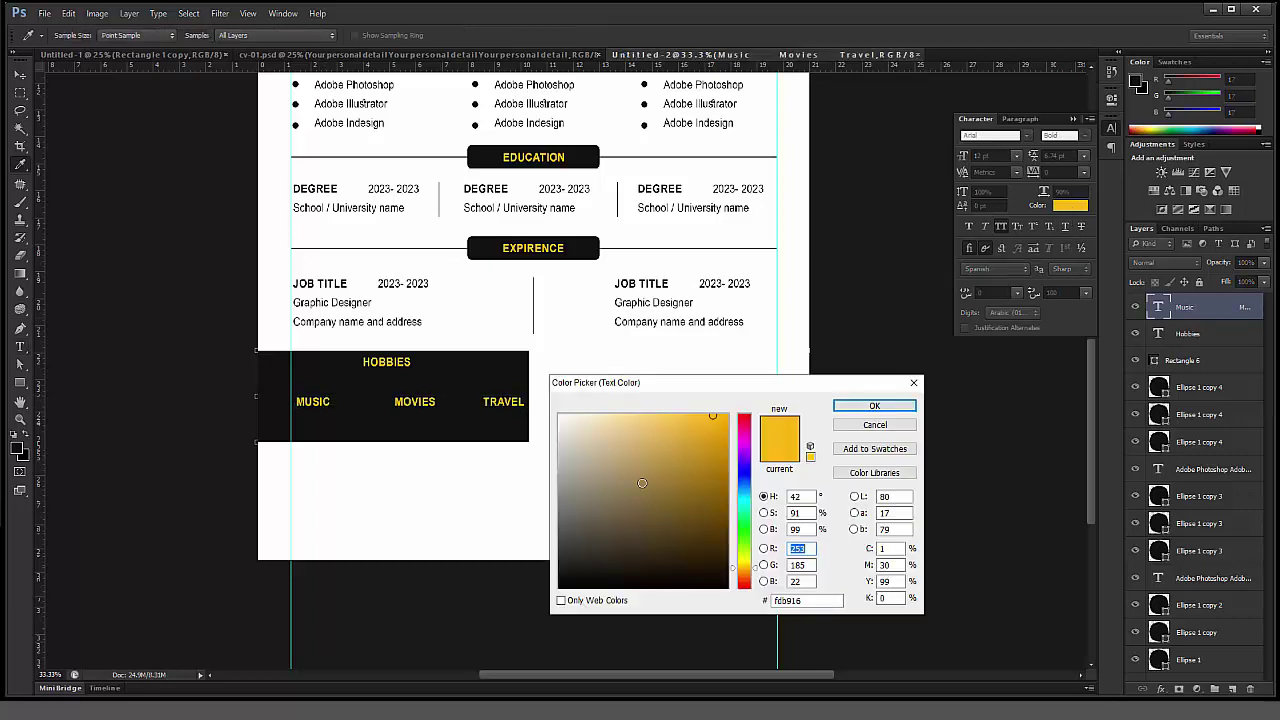
{"action": "left_click", "coordinate": [558, 402]}
{"action": "left_click", "coordinate": [875, 408]}
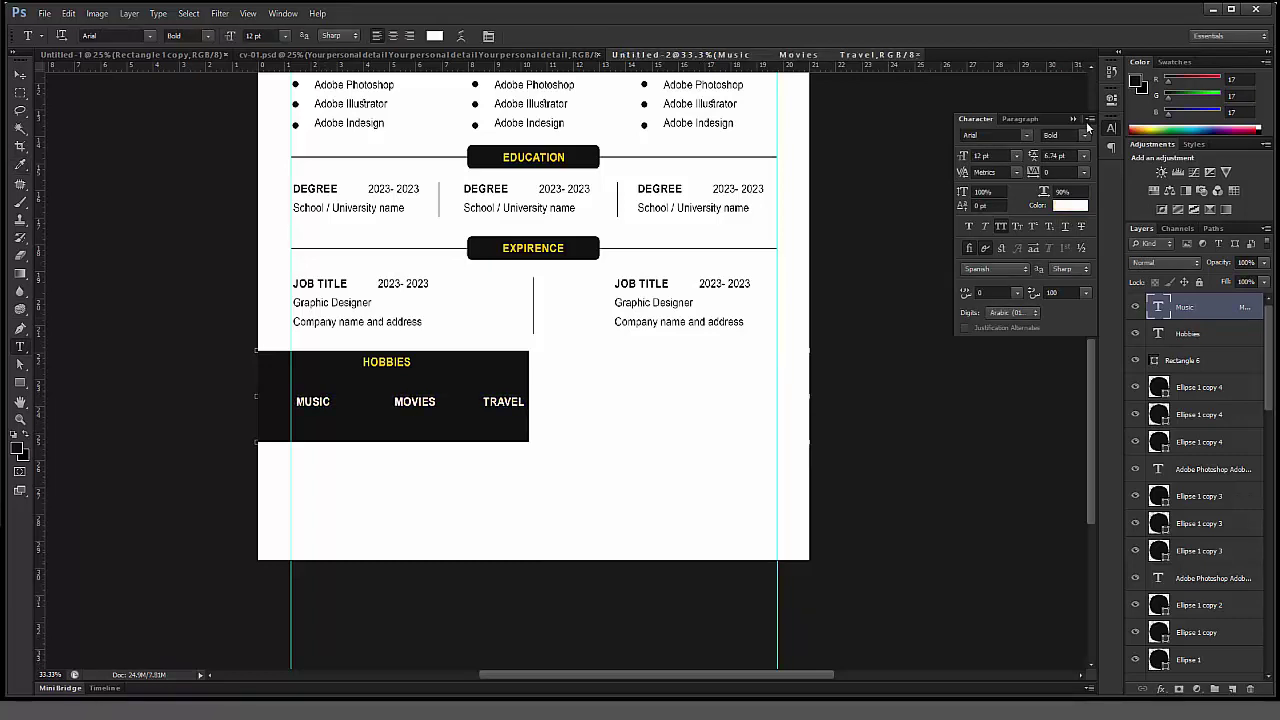
{"action": "left_click", "coordinate": [1090, 118]}
{"action": "left_click", "coordinate": [1118, 192]}
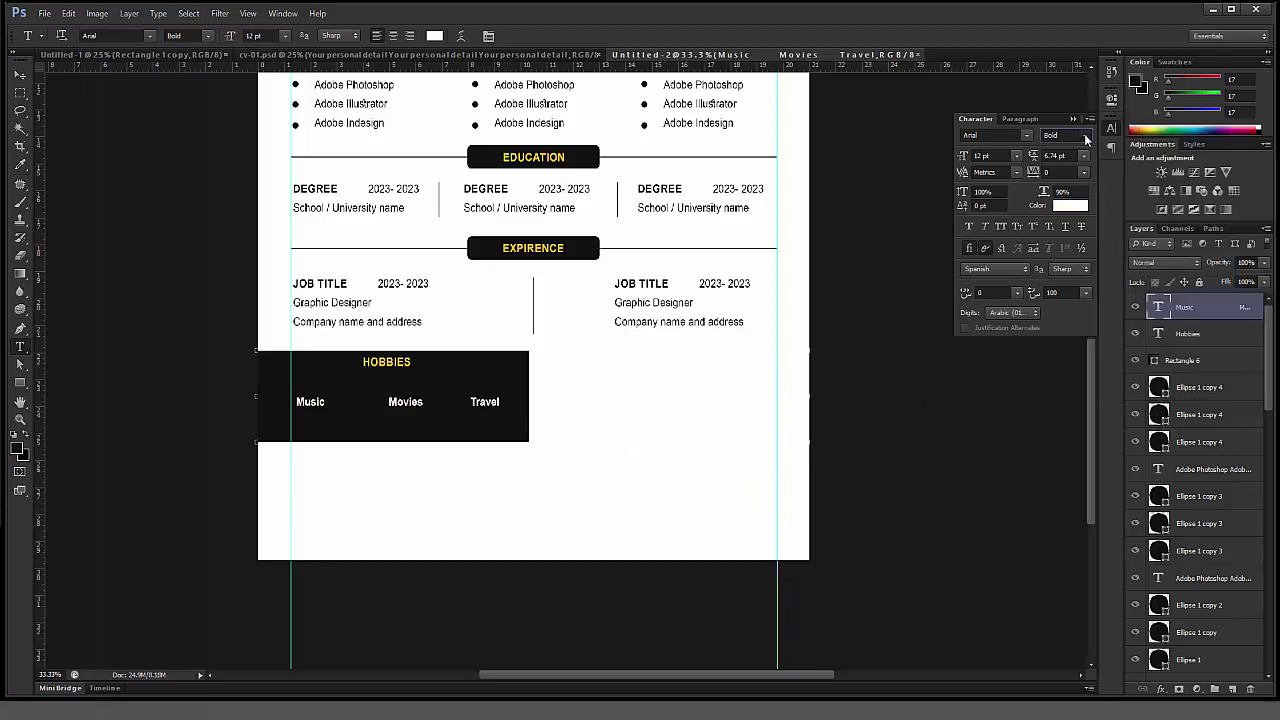
{"action": "left_click", "coordinate": [1066, 135]}
{"action": "left_click", "coordinate": [1062, 160]}
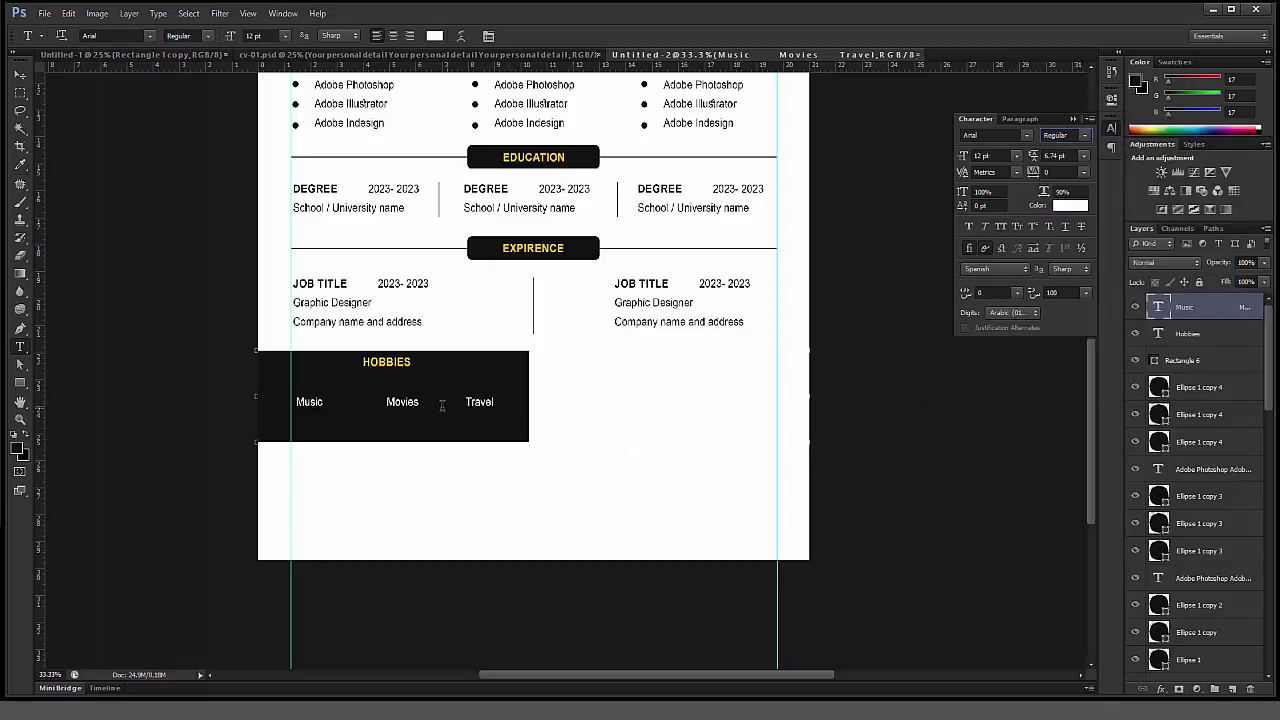
Step: Tighten the spacing between hobby words and nudge HOBBIES right to centre it
{"action": "left_click", "coordinate": [441, 405]}
{"action": "key", "text": "Delete"}
{"action": "key", "text": "Delete"}
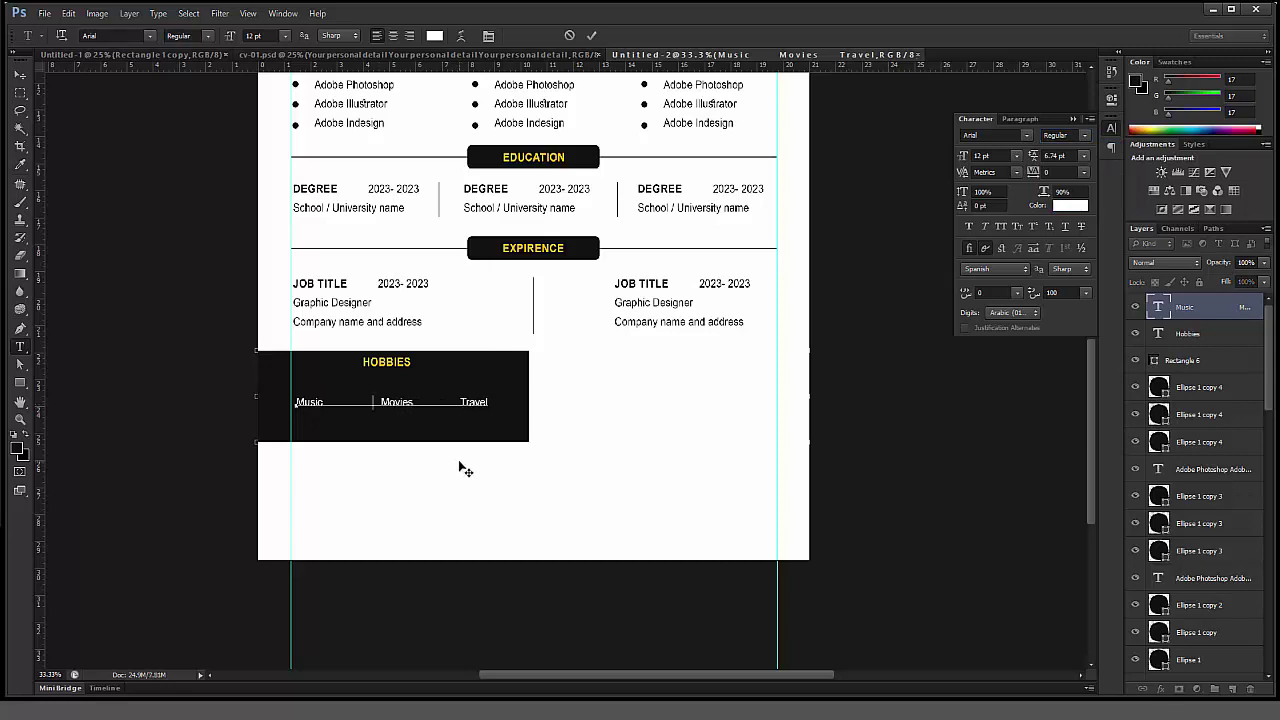
{"action": "key", "text": "Delete"}
{"action": "left_click", "coordinate": [20, 75]}
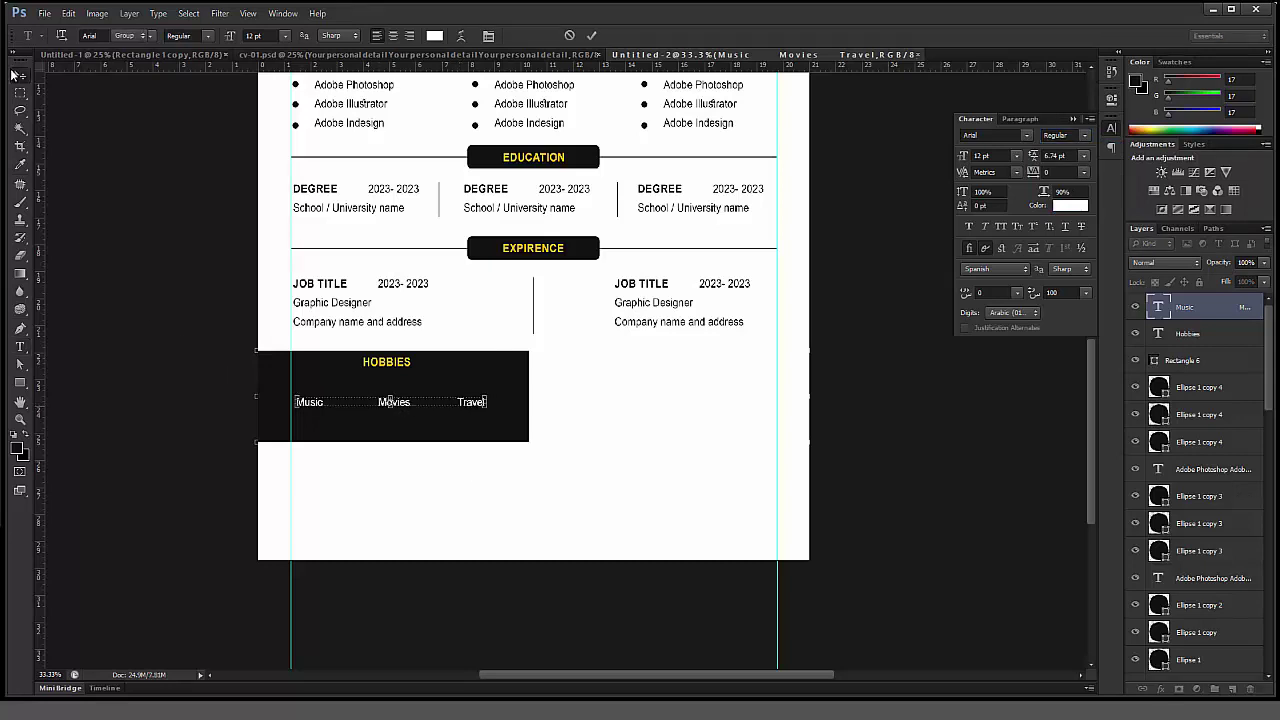
{"action": "left_click_drag", "start_coordinate": [389, 368], "coordinate": [398, 368]}
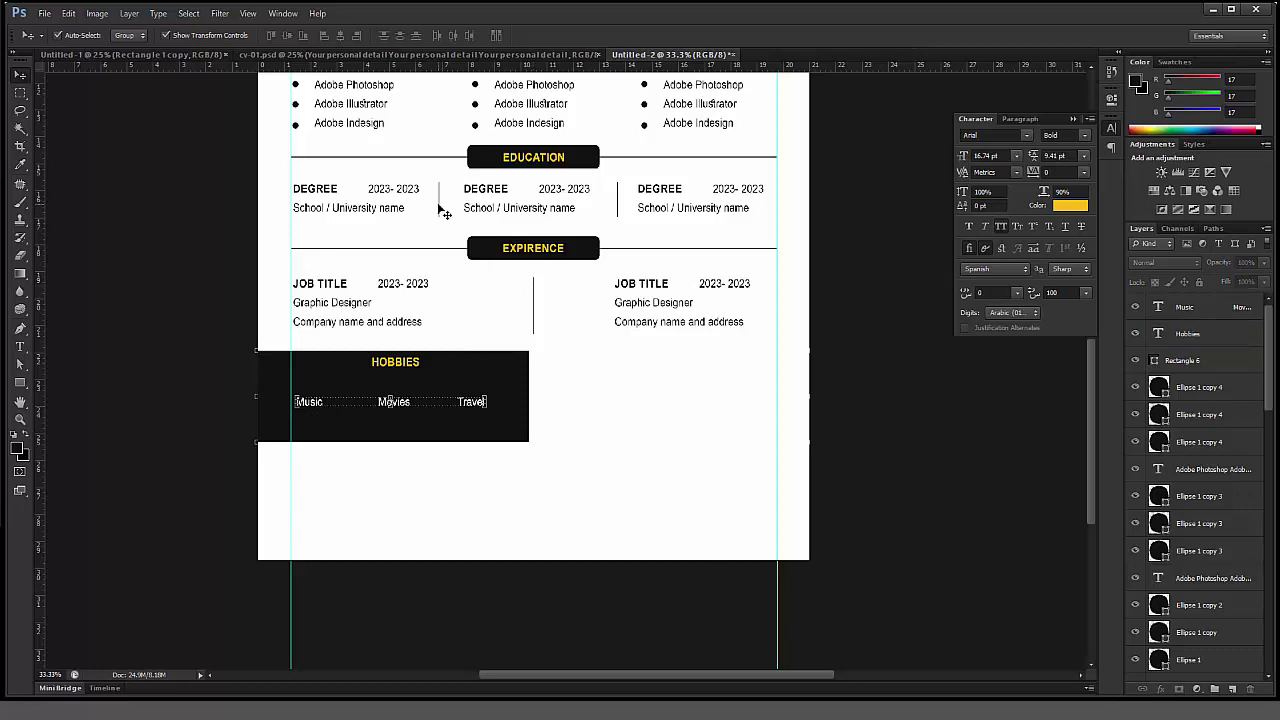
Step: Copy the Education divider into the Hobbies box, bring it to front, and adjust its height
{"action": "left_click", "coordinate": [439, 208]}
{"action": "left_click_drag", "start_coordinate": [1197, 669], "coordinate": [1232, 689]}
{"action": "left_click_drag", "start_coordinate": [600, 306], "coordinate": [508, 510]}
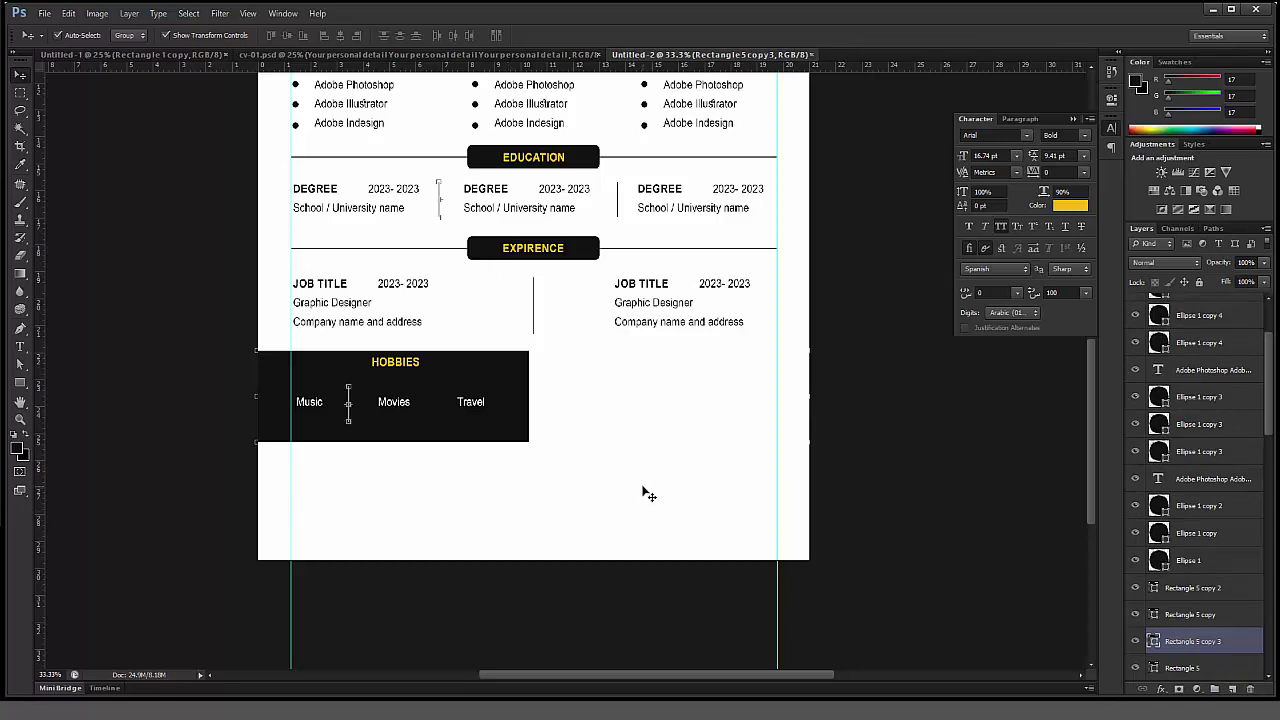
{"action": "key", "text": "ctrl+shift+bracketright"}
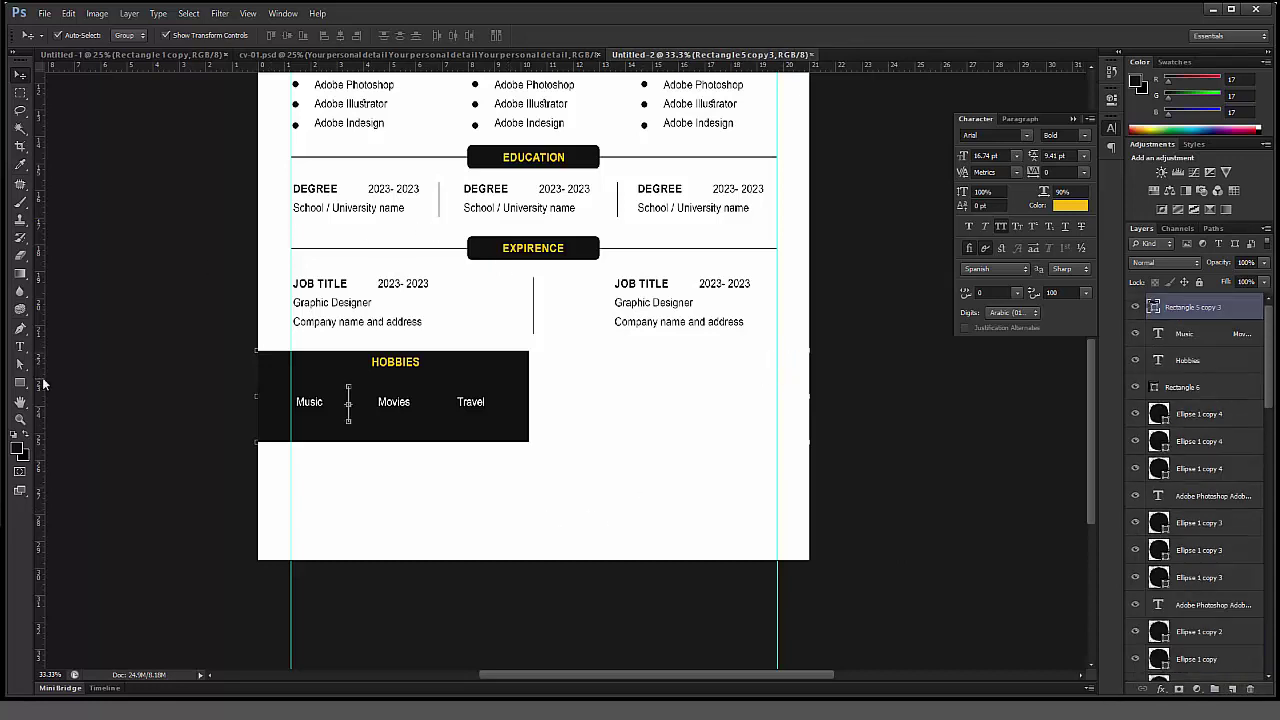
{"action": "left_click", "coordinate": [20, 383]}
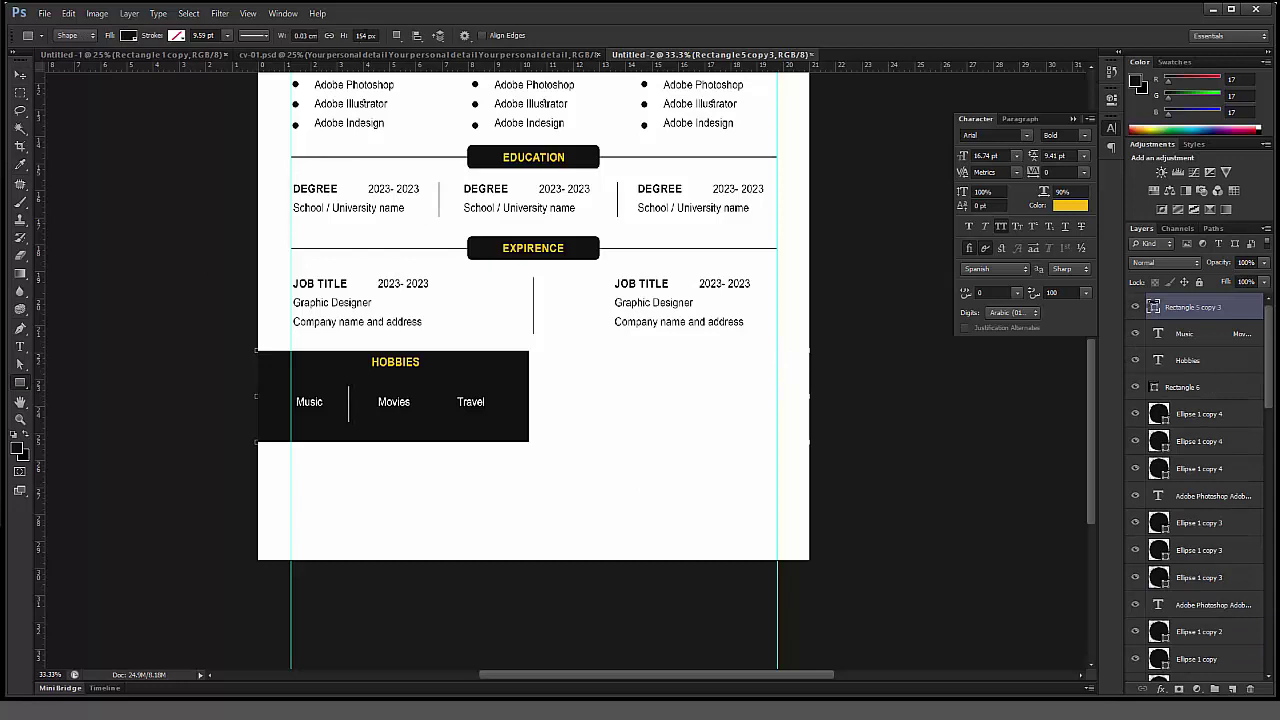
{"action": "left_click", "coordinate": [362, 36]}
{"action": "key", "text": "Return"}
{"action": "left_click", "coordinate": [20, 75]}
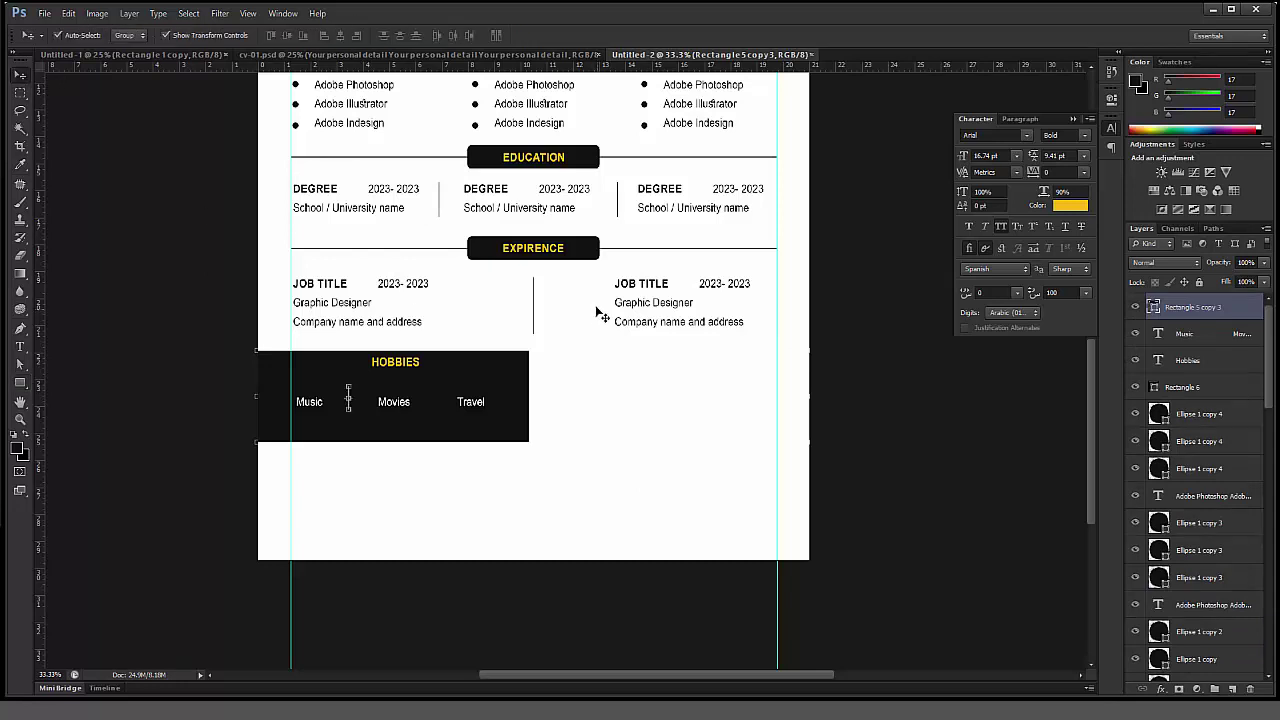
{"action": "key", "text": "shift+Down"}
{"action": "key", "text": "shift+Down"}
{"action": "left_click", "coordinate": [669, 402]}
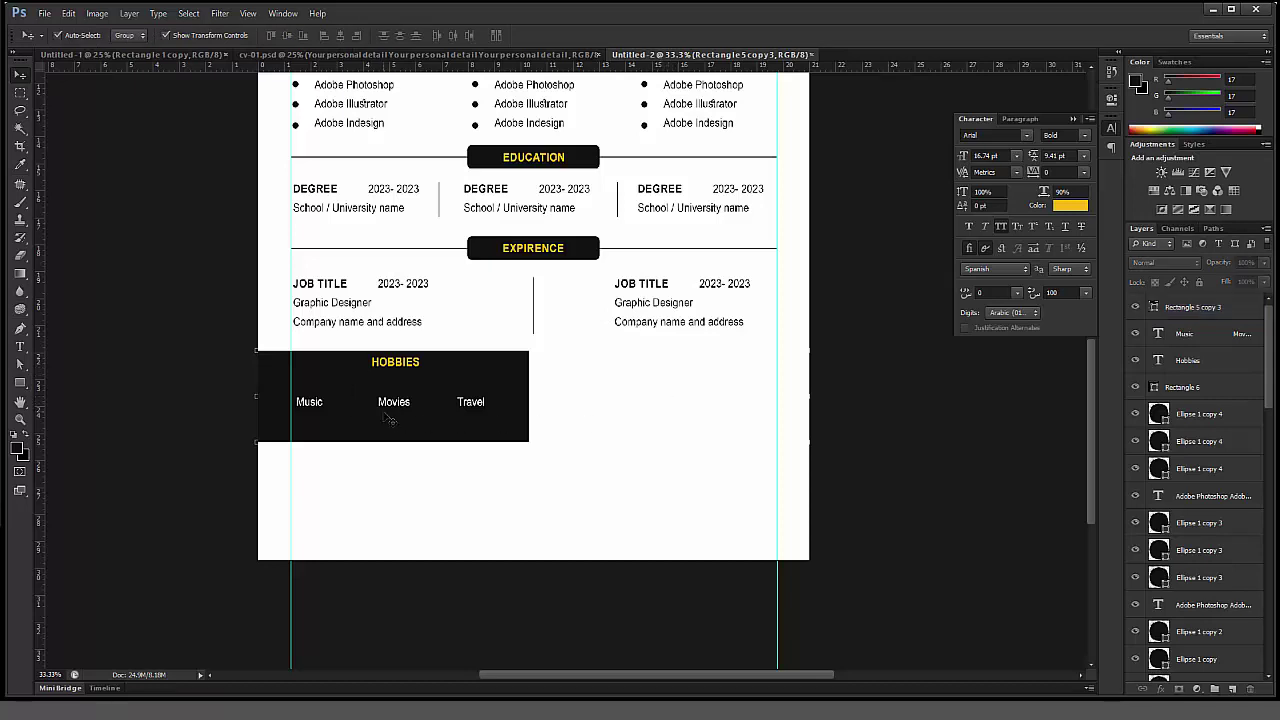
Step: Fill the Hobbies divider with white
{"action": "left_click", "coordinate": [349, 403]}
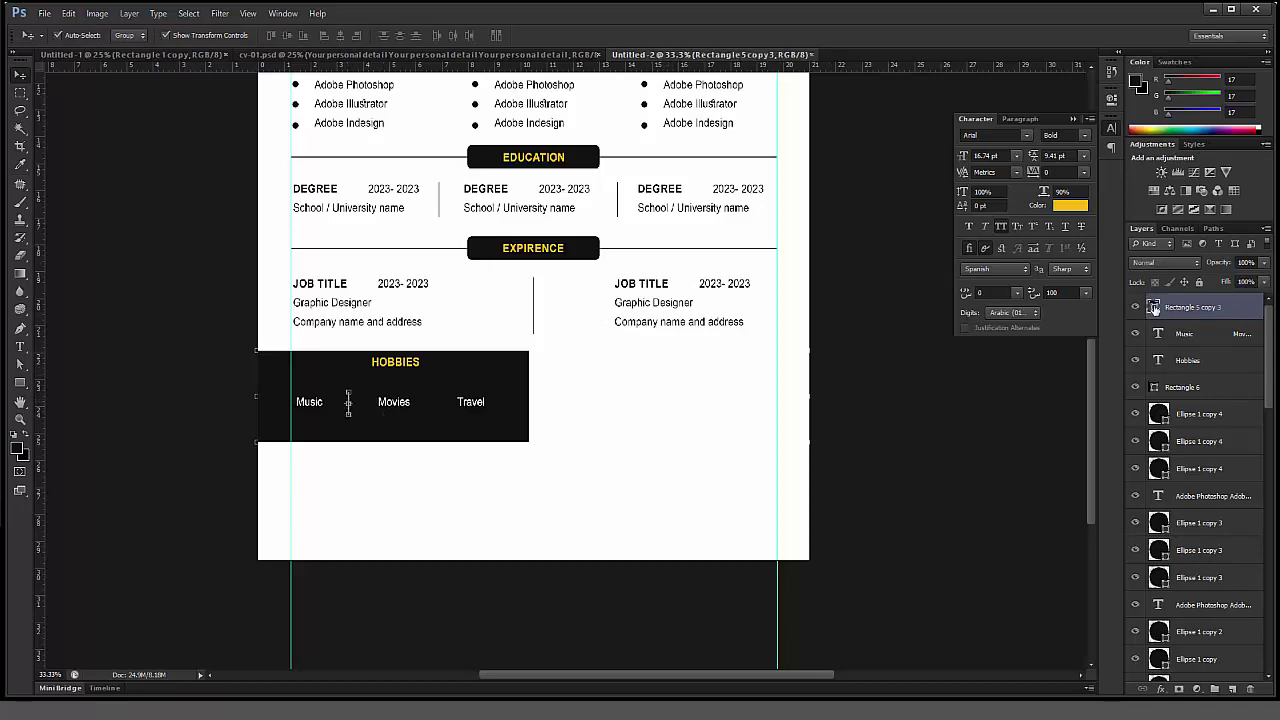
{"action": "double_click", "coordinate": [1153, 307]}
{"action": "left_click_drag", "start_coordinate": [585, 428], "coordinate": [533, 390]}
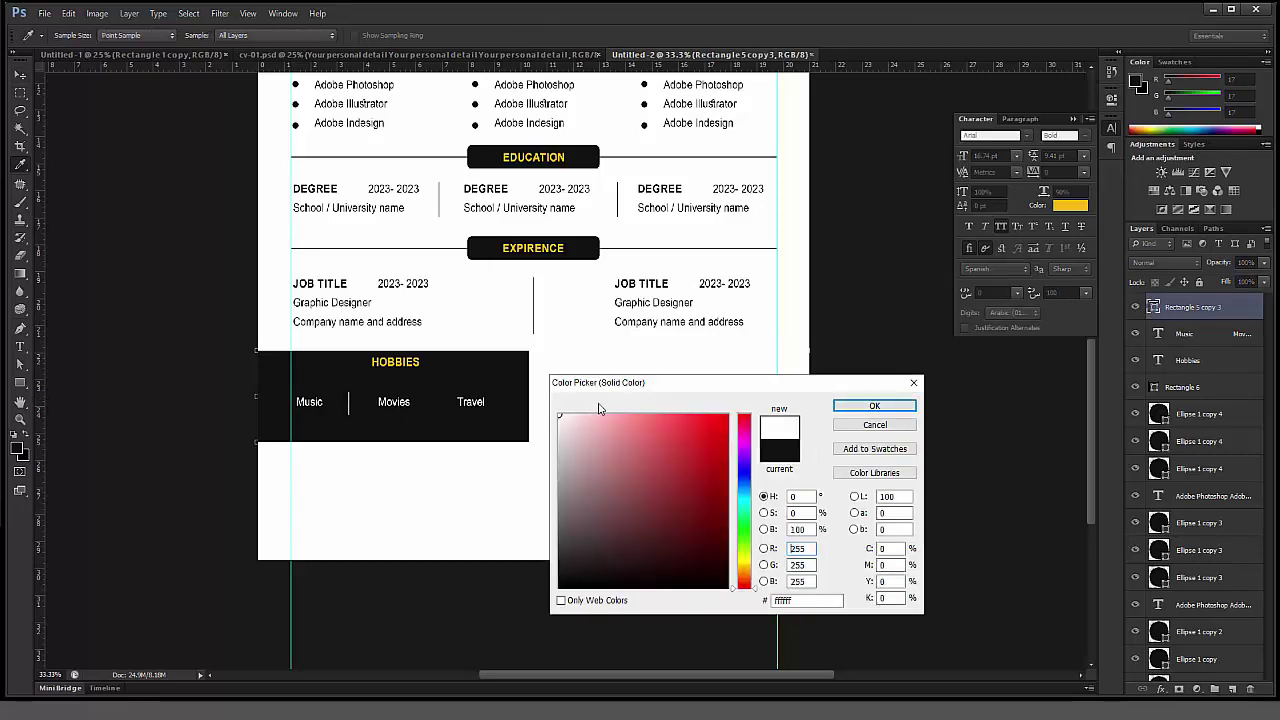
{"action": "left_click", "coordinate": [857, 410]}
{"action": "left_click", "coordinate": [526, 480]}
Step: Duplicate the white divider between Movies and Travel
{"action": "key", "text": "z"}
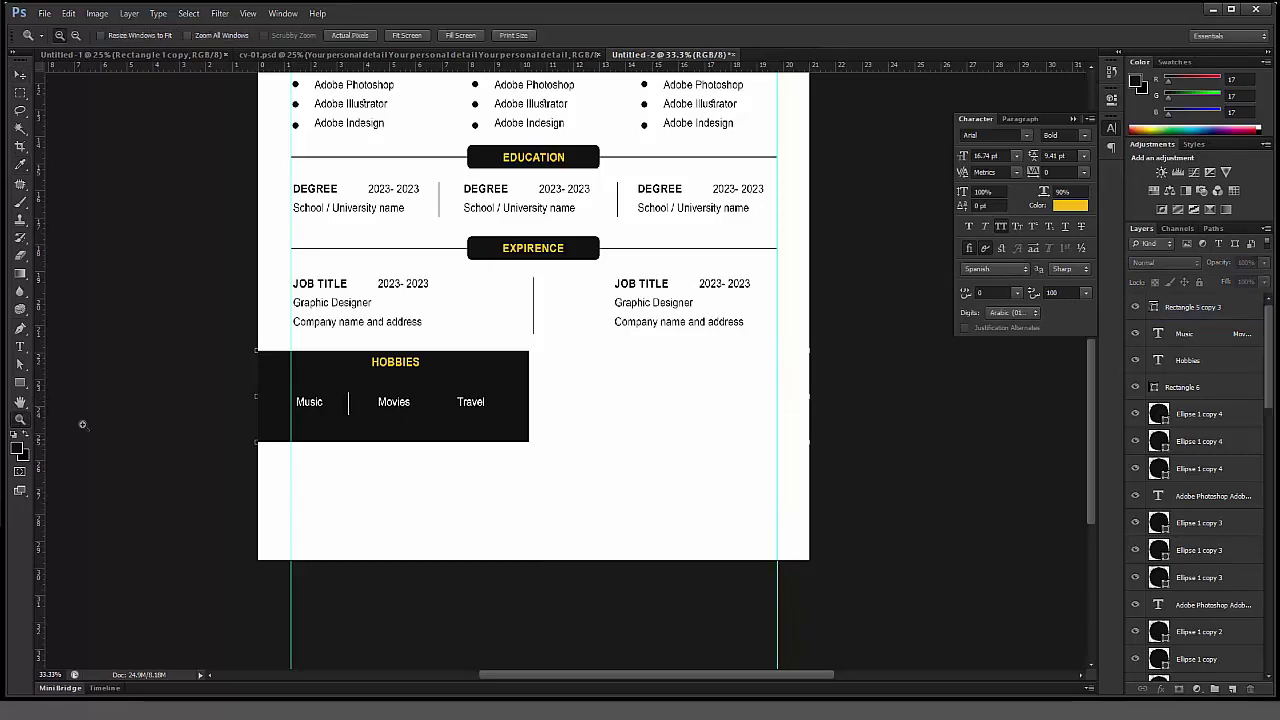
{"action": "left_click_drag", "start_coordinate": [252, 340], "coordinate": [722, 512]}
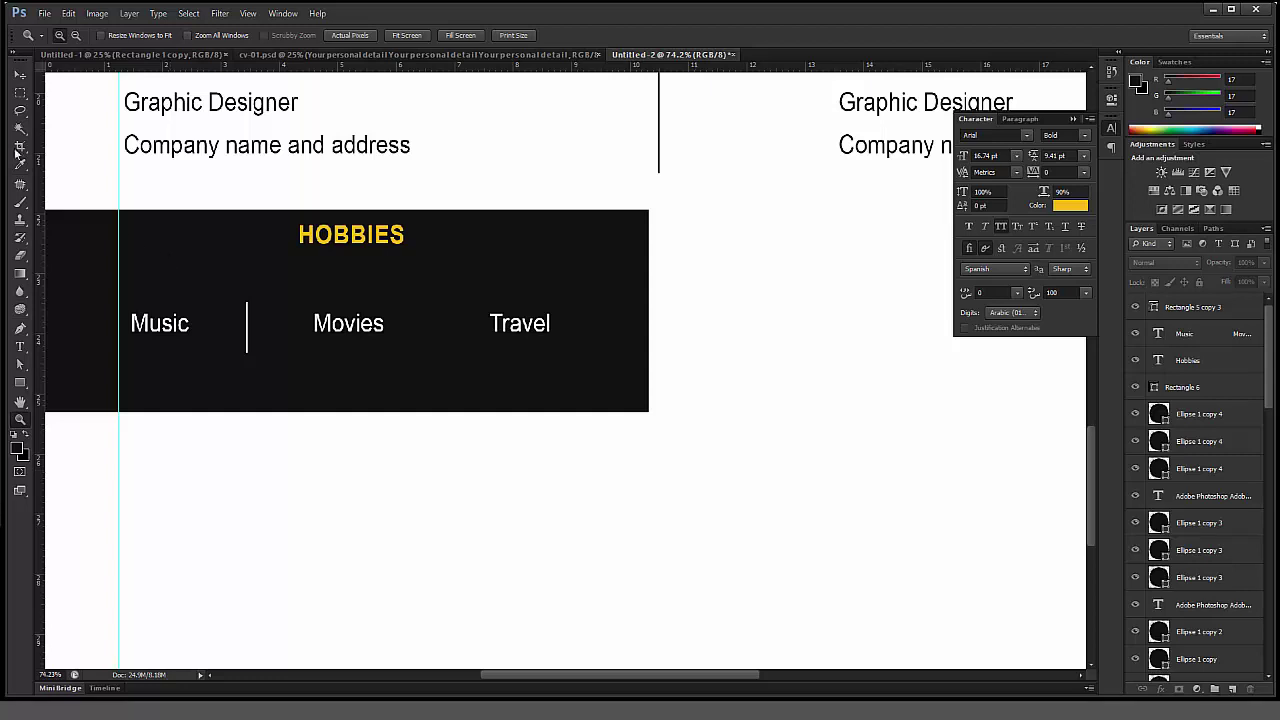
{"action": "left_click", "coordinate": [20, 76]}
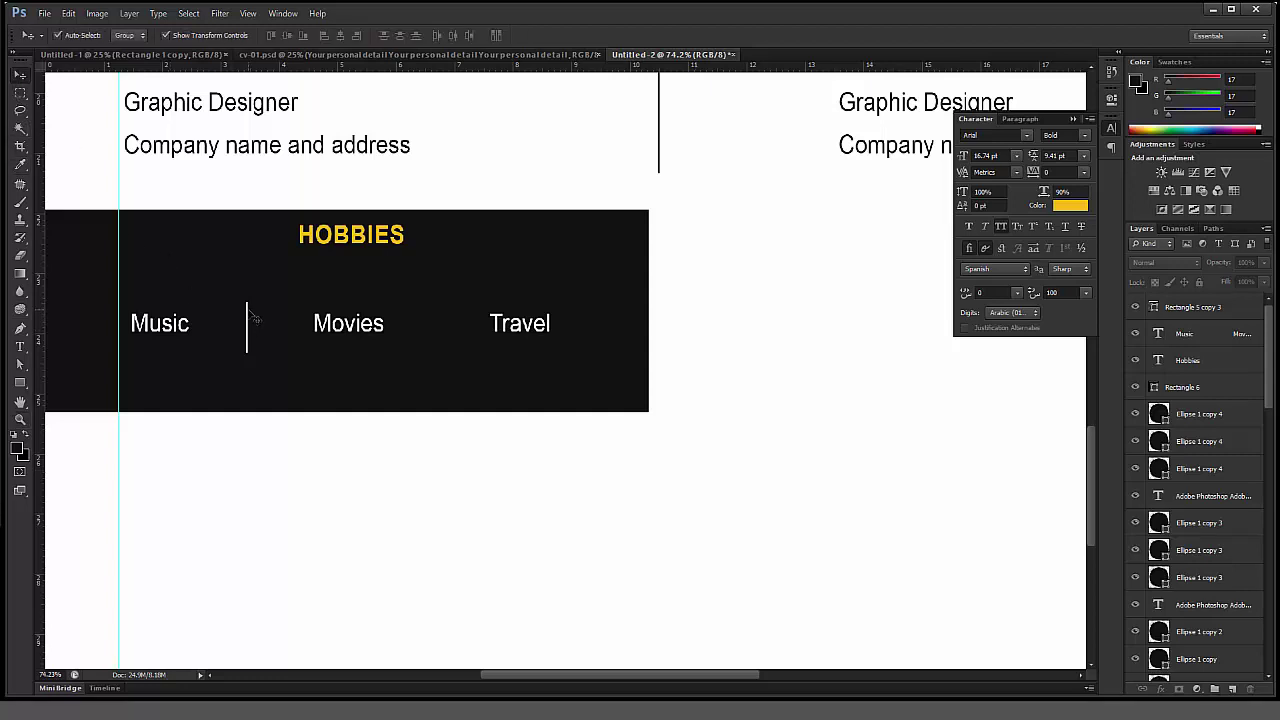
{"action": "left_click_drag", "start_coordinate": [253, 316], "coordinate": [283, 318]}
{"action": "key", "text": "ctrl+z"}
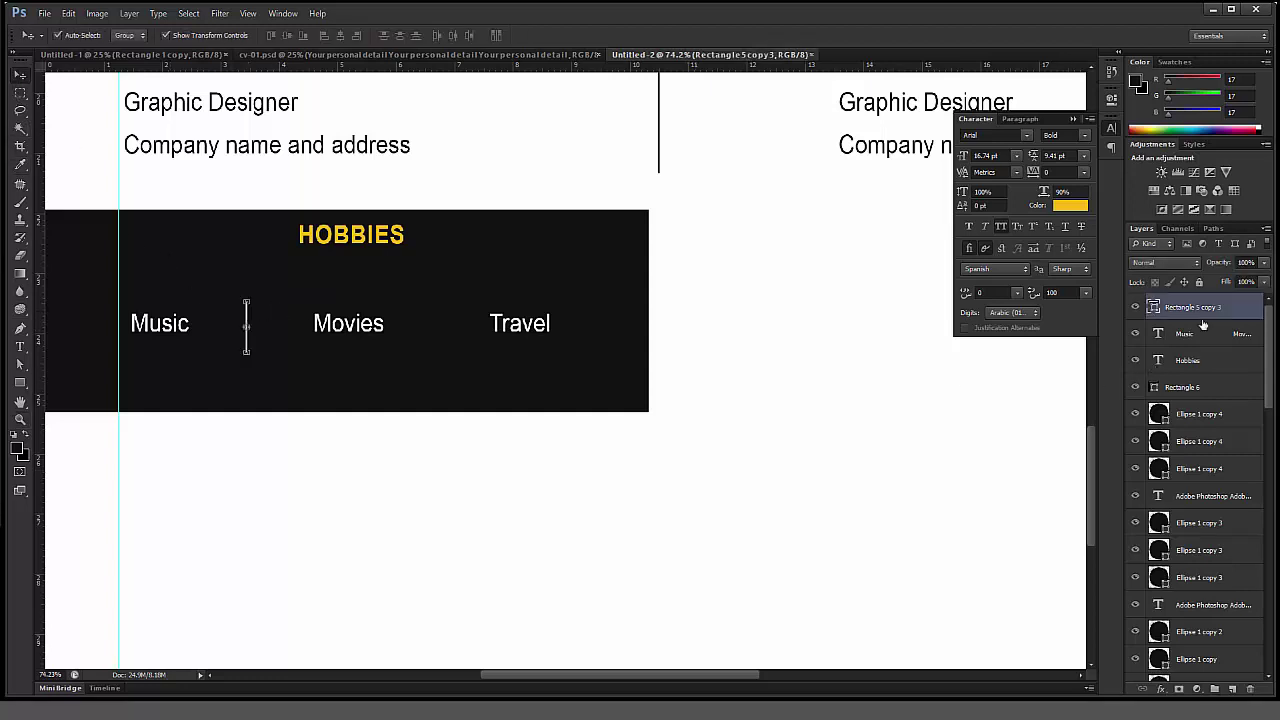
{"action": "left_click_drag", "start_coordinate": [1203, 325], "coordinate": [1233, 689]}
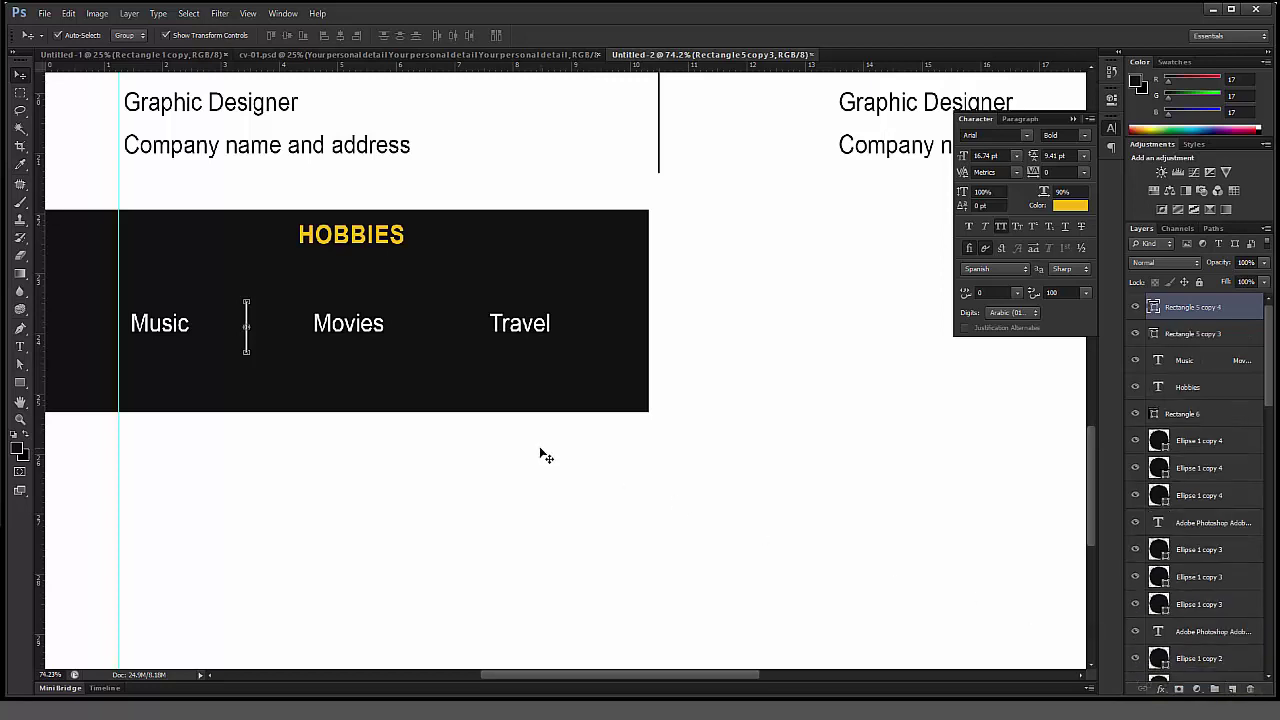
{"action": "left_click_drag", "start_coordinate": [356, 482], "coordinate": [558, 501]}
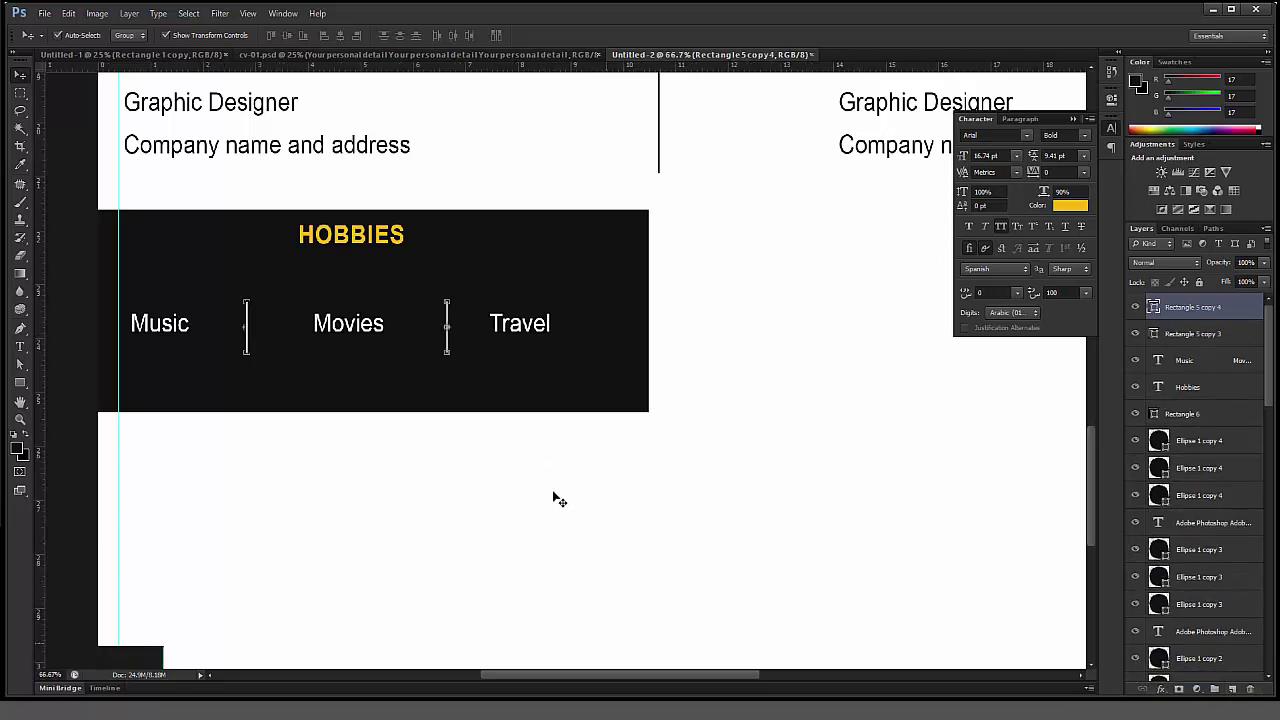
{"action": "key", "text": "ctrl+minus"}
{"action": "key", "text": "ctrl+minus"}
{"action": "key", "text": "ctrl+minus"}
Step: Select the HOBBIES heading, hobby row and dividers, then copy them to the right half
{"action": "left_click_drag", "start_coordinate": [613, 421], "coordinate": [570, 366]}
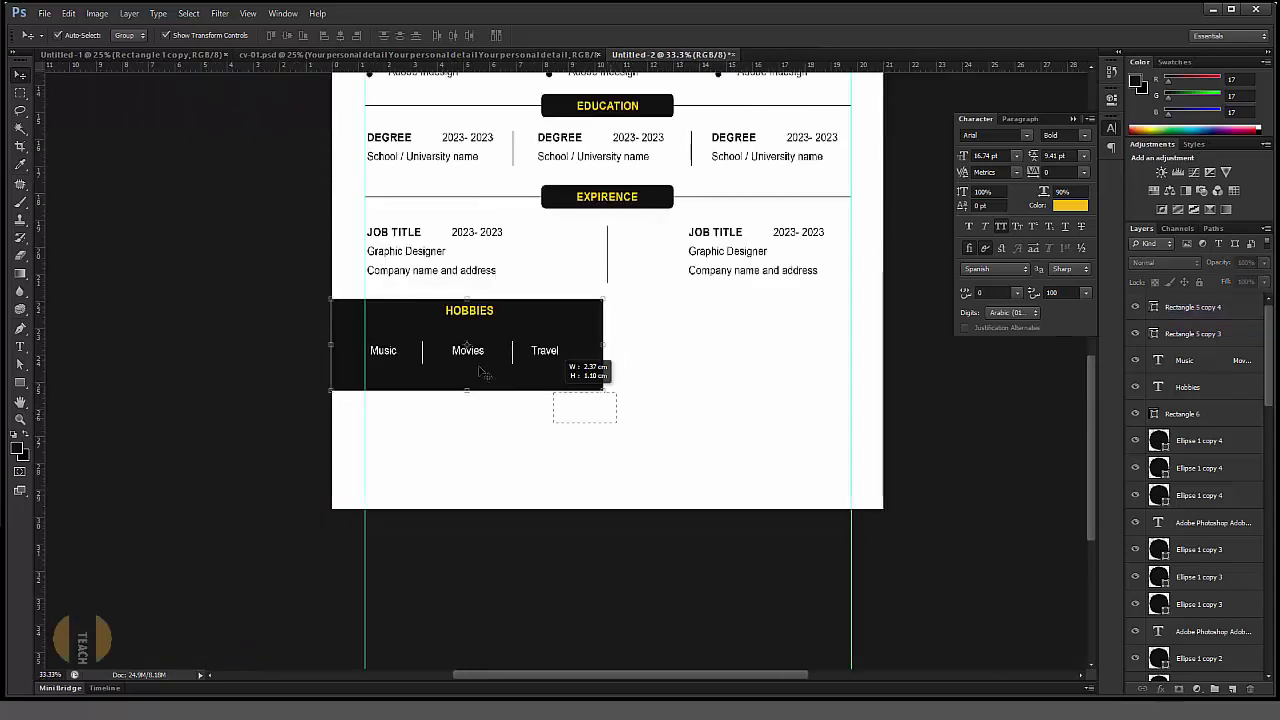
{"action": "left_click_drag", "start_coordinate": [487, 315], "coordinate": [484, 320]}
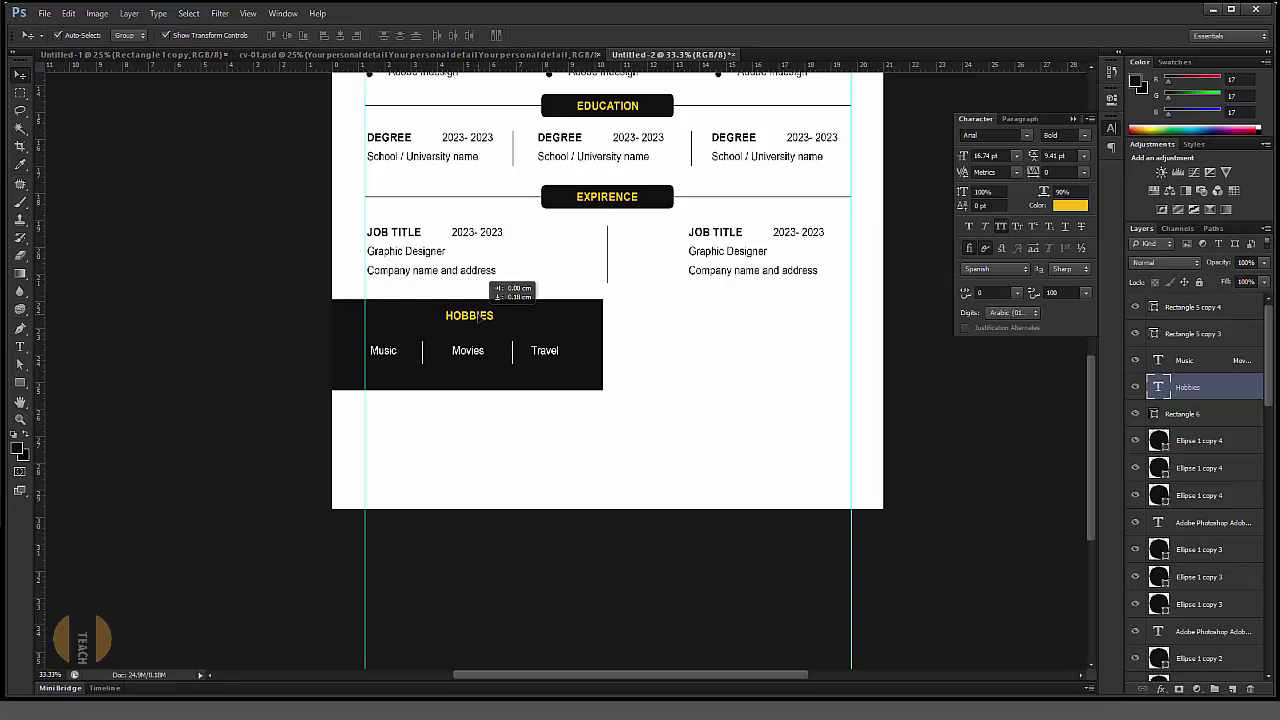
{"action": "left_click_drag", "start_coordinate": [658, 416], "coordinate": [364, 305]}
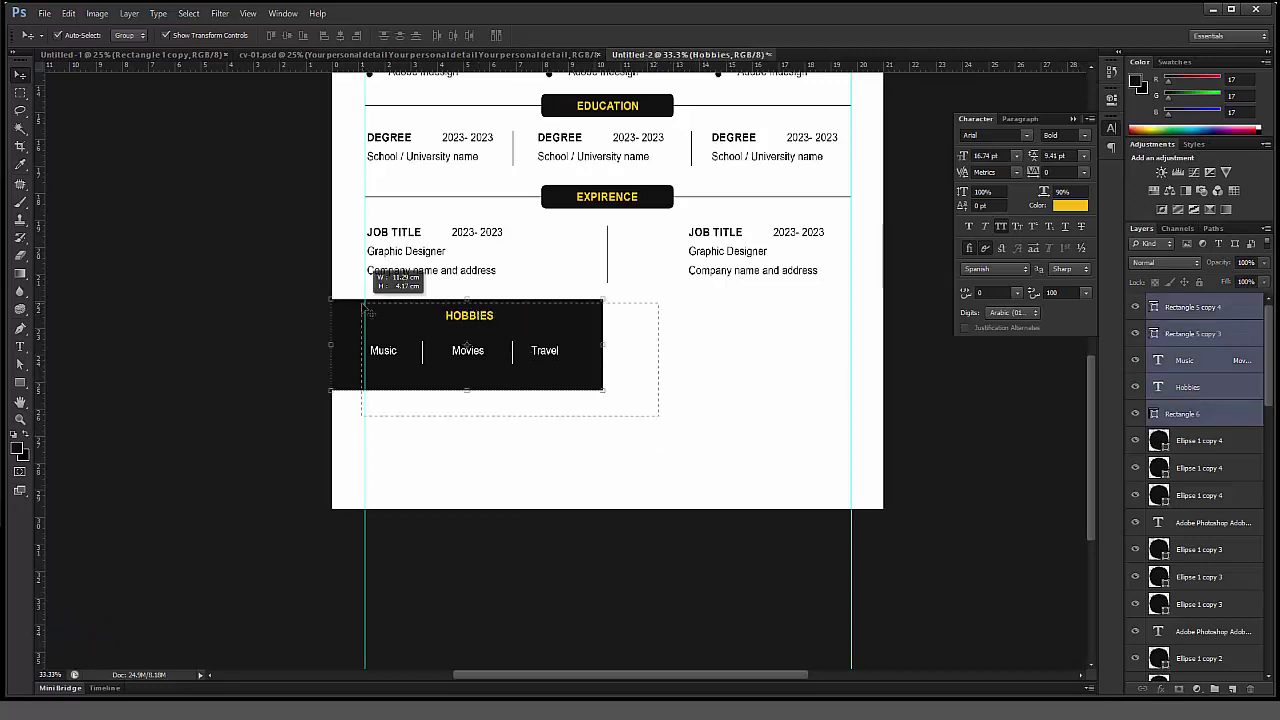
{"action": "left_click_drag", "start_coordinate": [423, 336], "coordinate": [708, 350]}
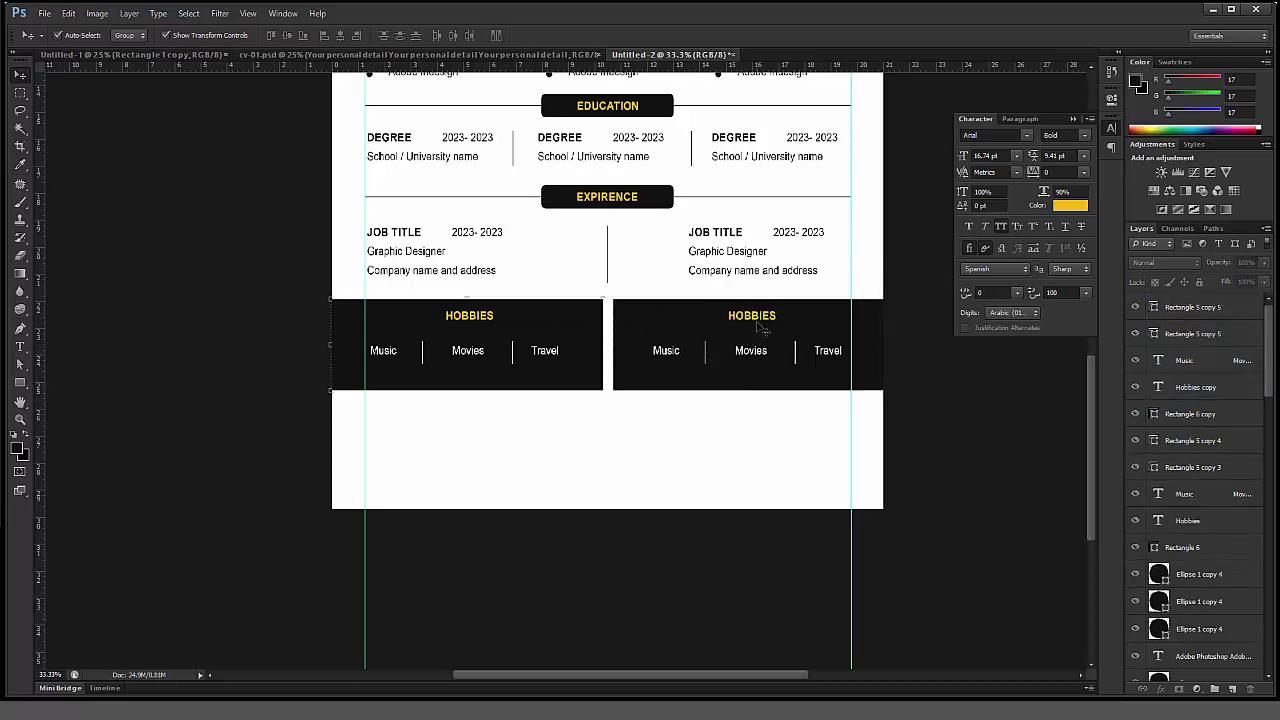
{"action": "left_click", "coordinate": [752, 316]}
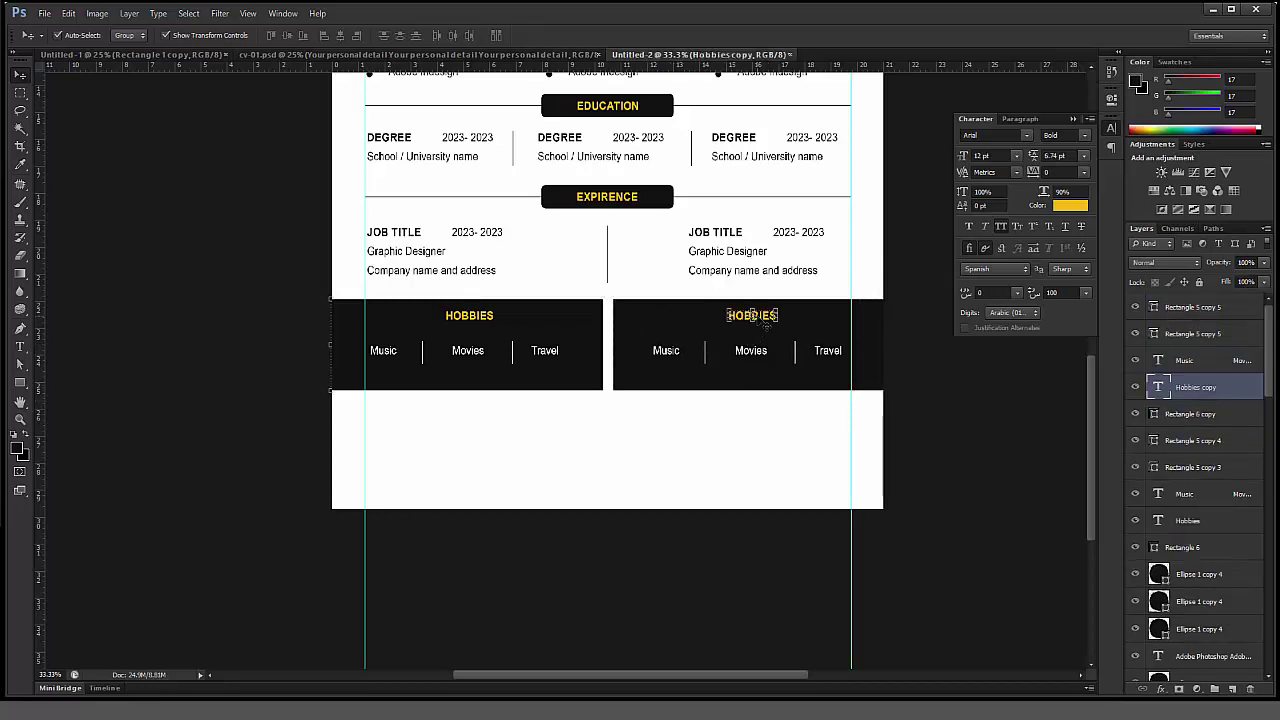
Step: Retype the copied heading as LANGUAGES and nudge it left to centre it
{"action": "key", "text": "t"}
{"action": "double_click", "coordinate": [752, 316]}
{"action": "key", "text": "BackSpace"}
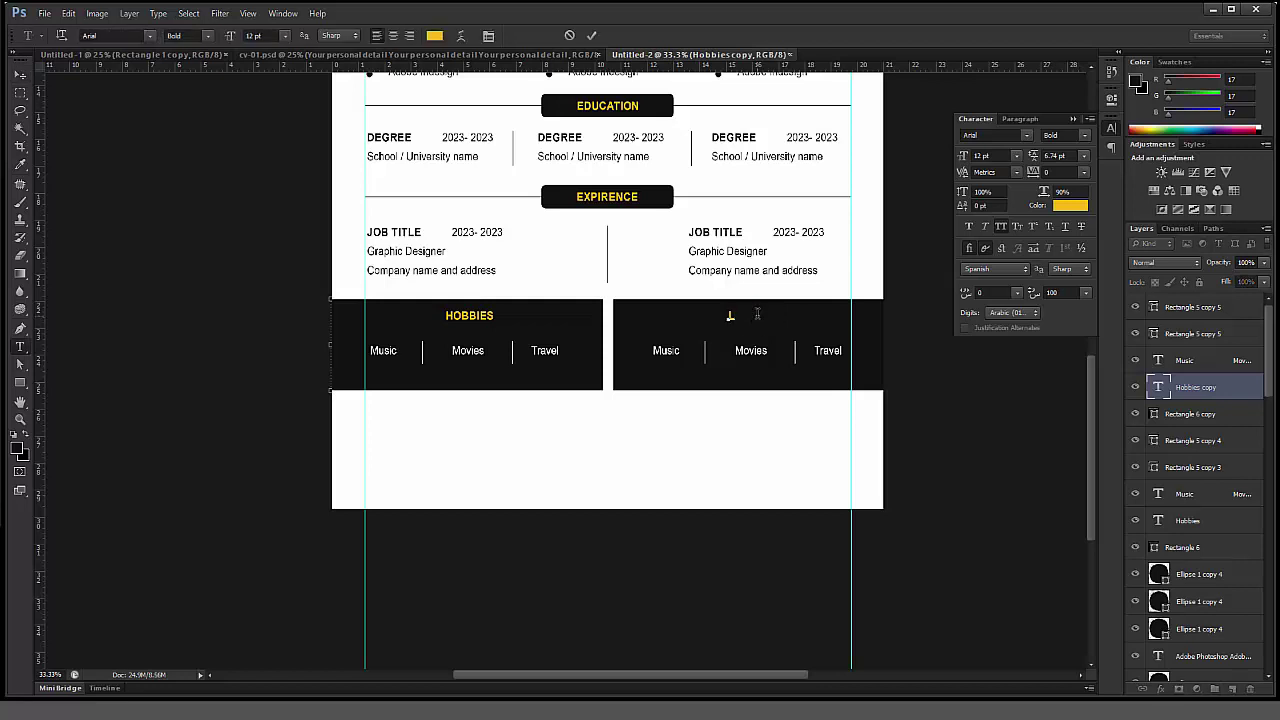
{"action": "type", "text": "LANGUAGES"}
{"action": "key", "text": "ctrl+Return"}
{"action": "key", "text": "v"}
{"action": "key", "text": "shift+Left"}
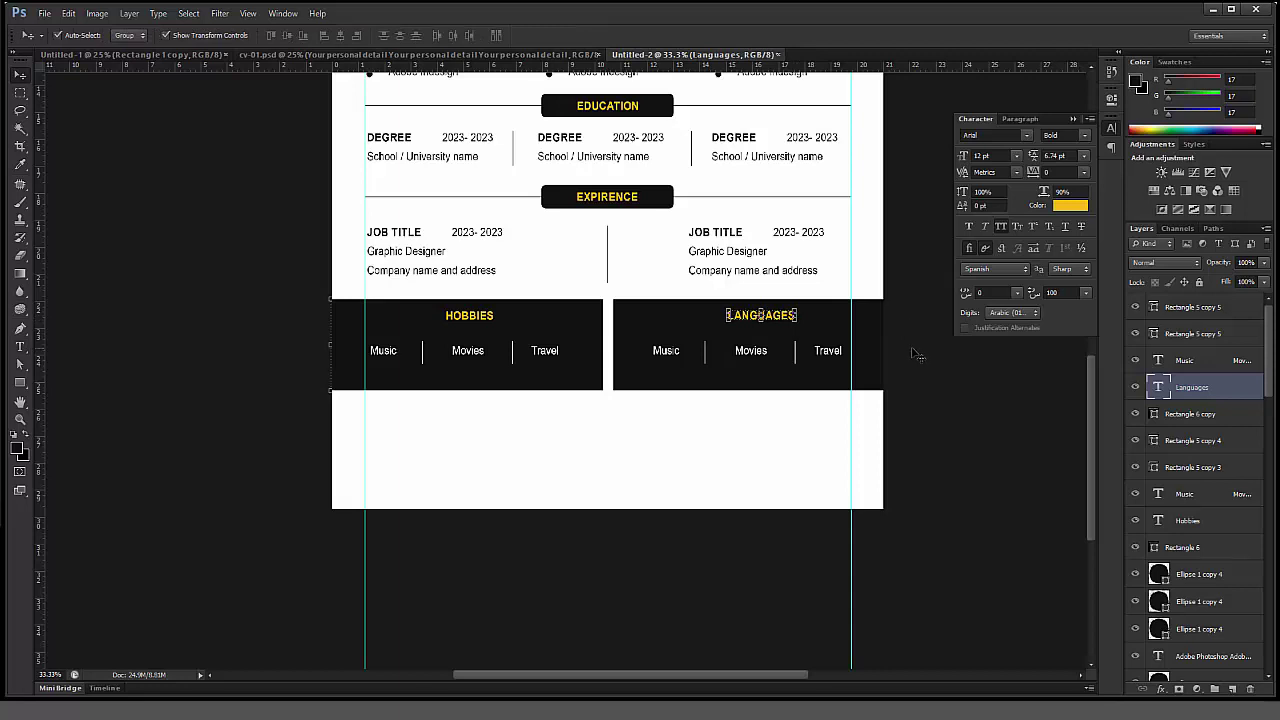
{"action": "key", "text": "shift+Left"}
{"action": "key", "text": "shift+Left"}
{"action": "key", "text": "shift+Left"}
{"action": "key", "text": "shift+Left"}
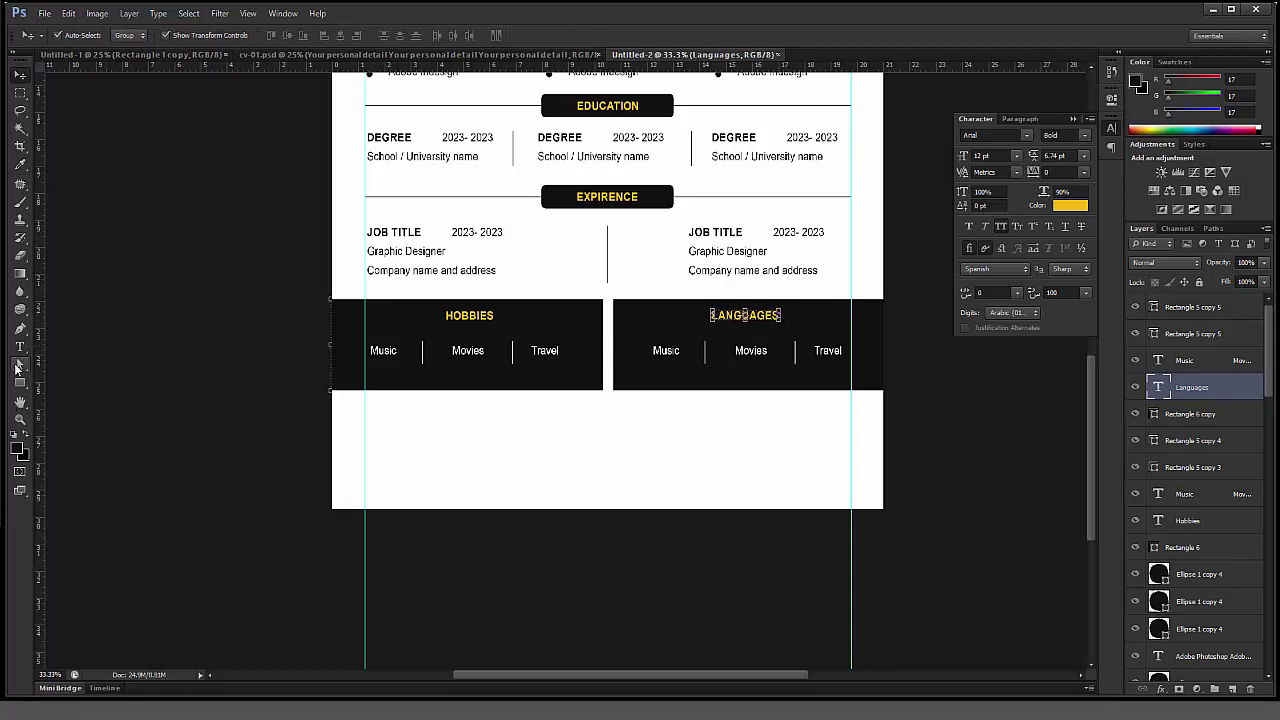
{"action": "left_click", "coordinate": [20, 364]}
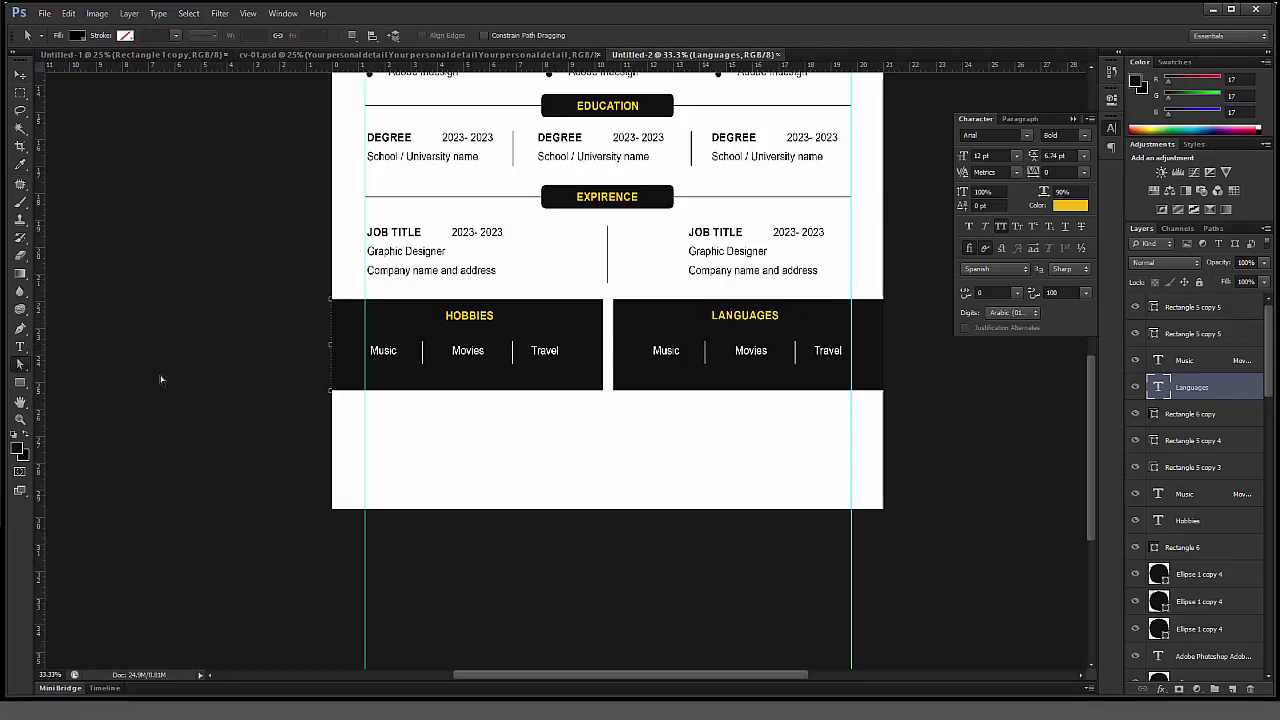
Step: Replace Music, Movies and Travel with English, Spanish and Indian
{"action": "left_click", "coordinate": [20, 346]}
{"action": "double_click", "coordinate": [681, 350]}
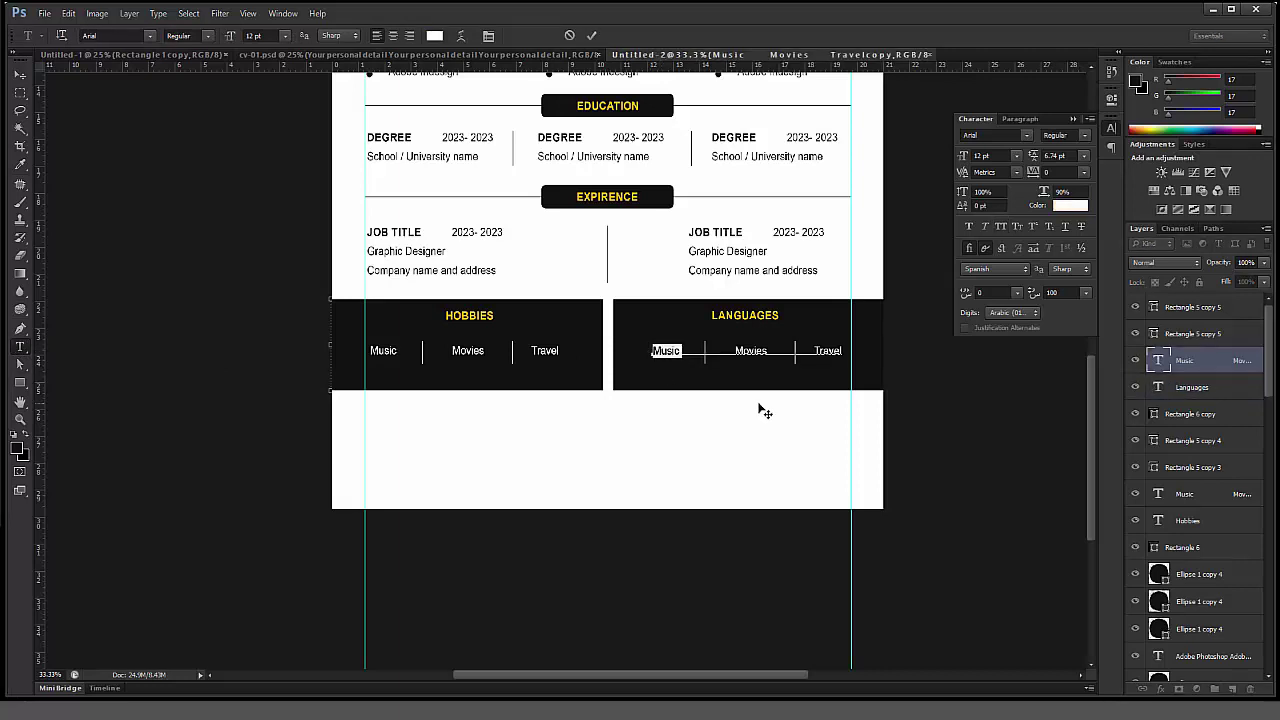
{"action": "type", "text": "English"}
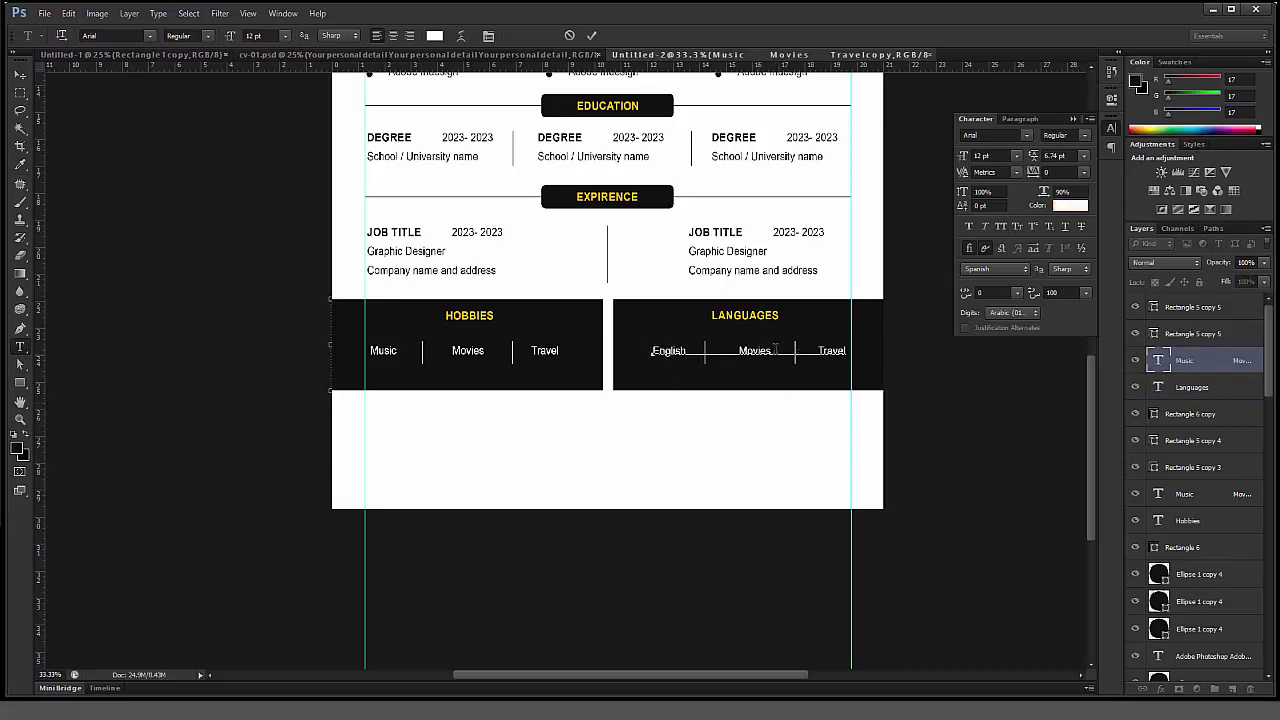
{"action": "double_click", "coordinate": [753, 350]}
{"action": "type", "text": "Spanish"}
{"action": "left_click_drag", "start_coordinate": [848, 350], "coordinate": [816, 350]}
{"action": "type", "text": "Indian"}
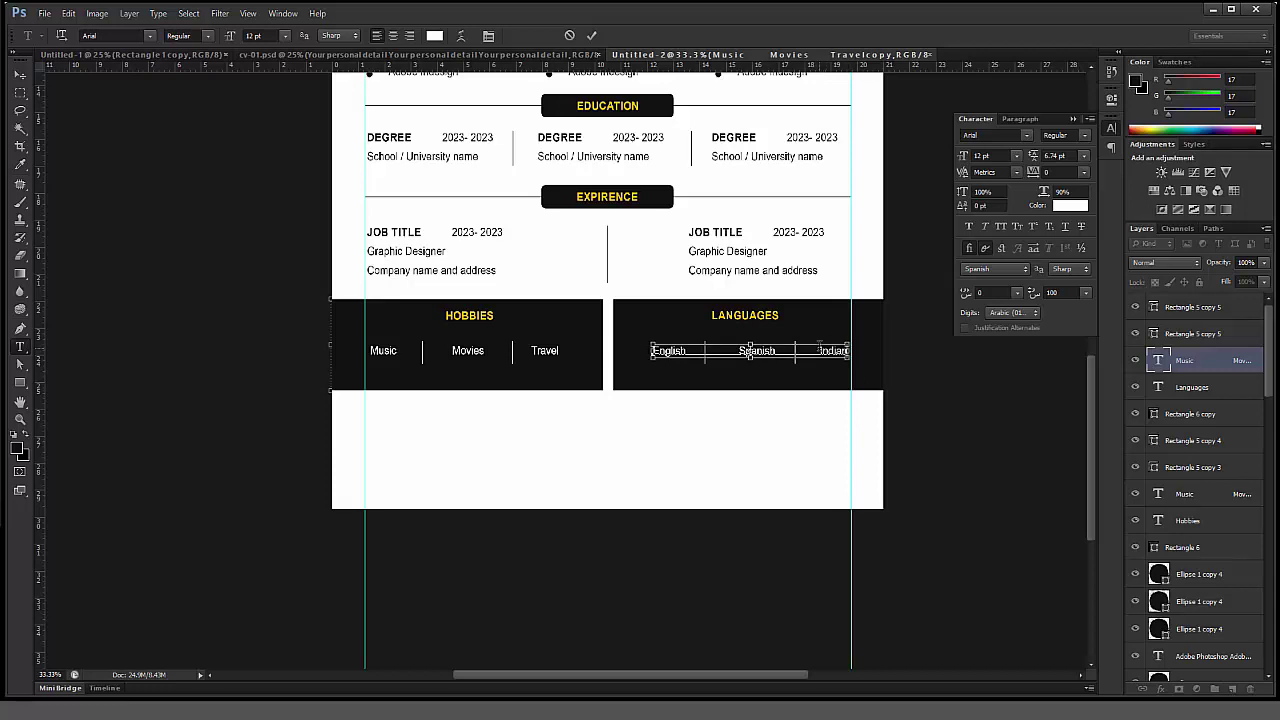
{"action": "key", "text": "ctrl+Return"}
{"action": "key", "text": "Return"}
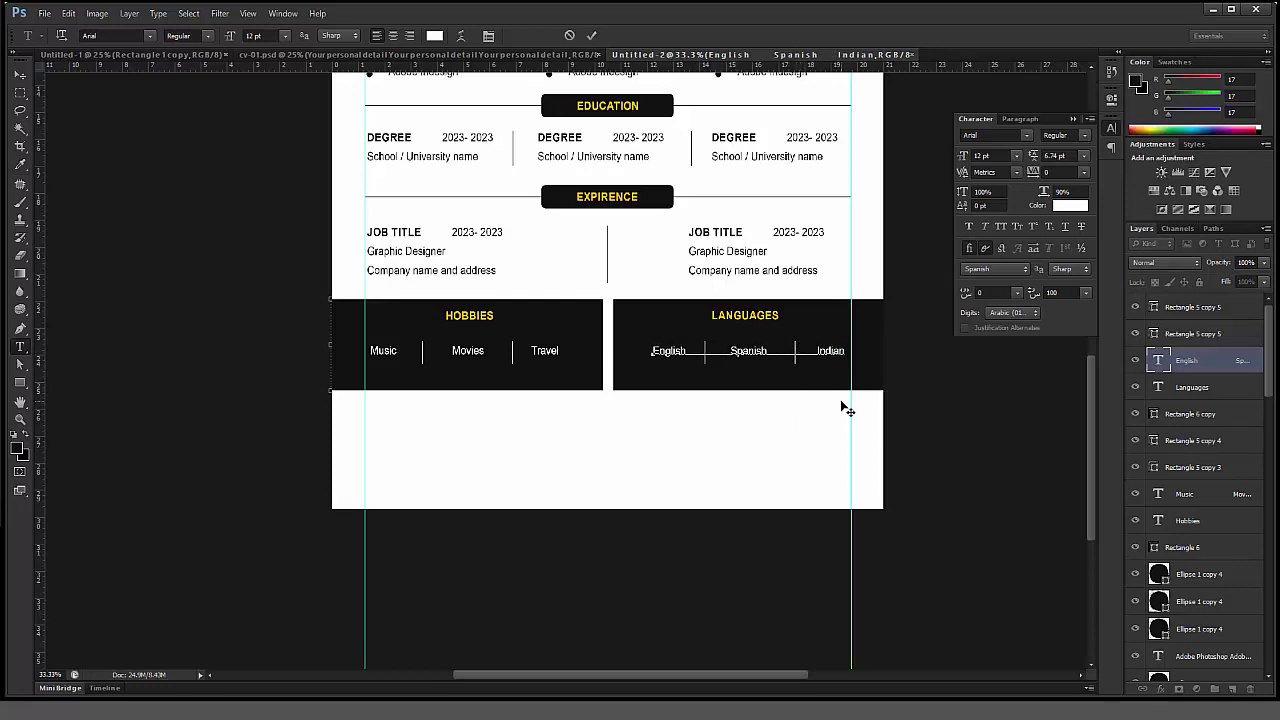
{"action": "key", "text": "ctrl+Return"}
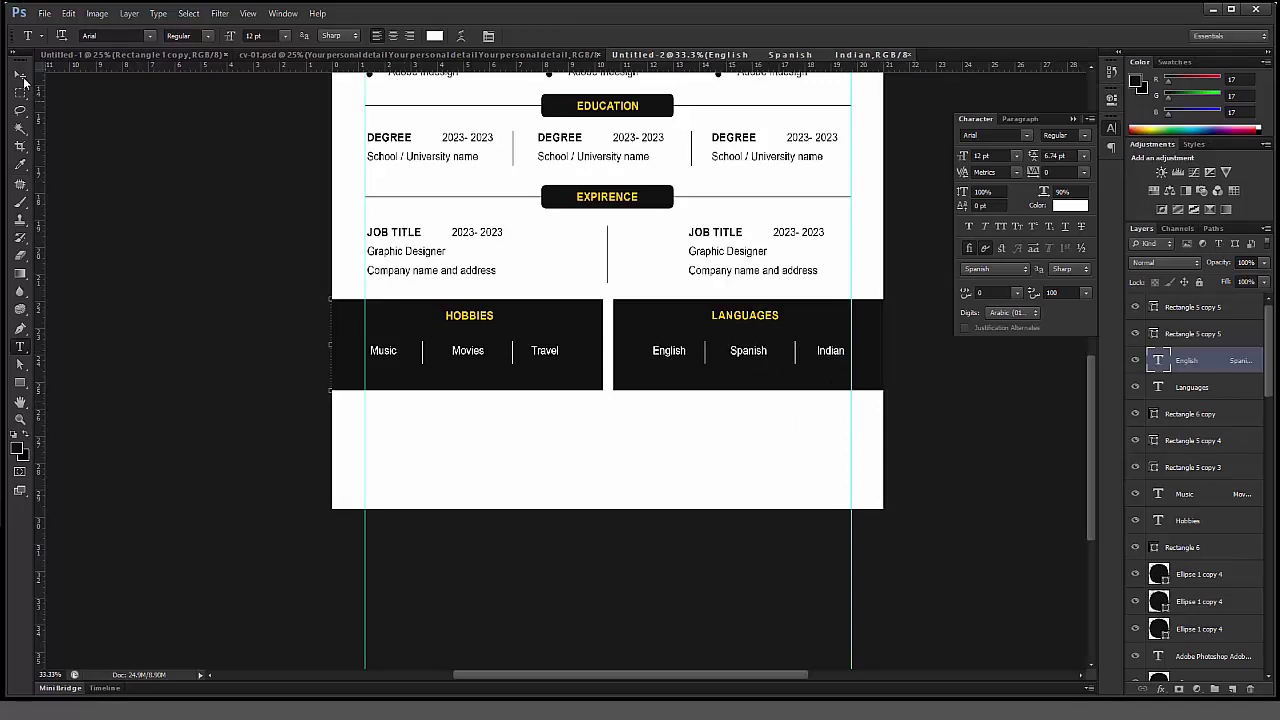
Step: Nudge the HOBBIES heading and hobby names slightly down
{"action": "key", "text": "v"}
{"action": "left_click", "coordinate": [475, 352]}
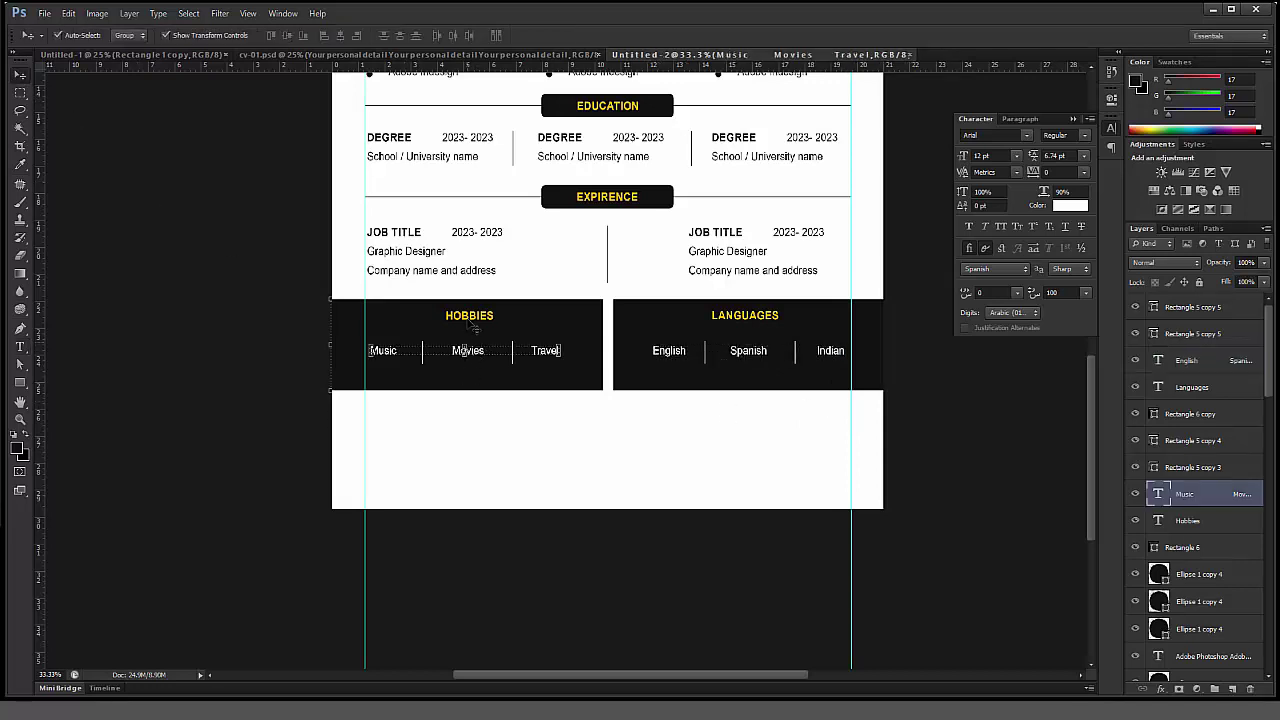
{"action": "left_click", "coordinate": [470, 316], "text": "shift"}
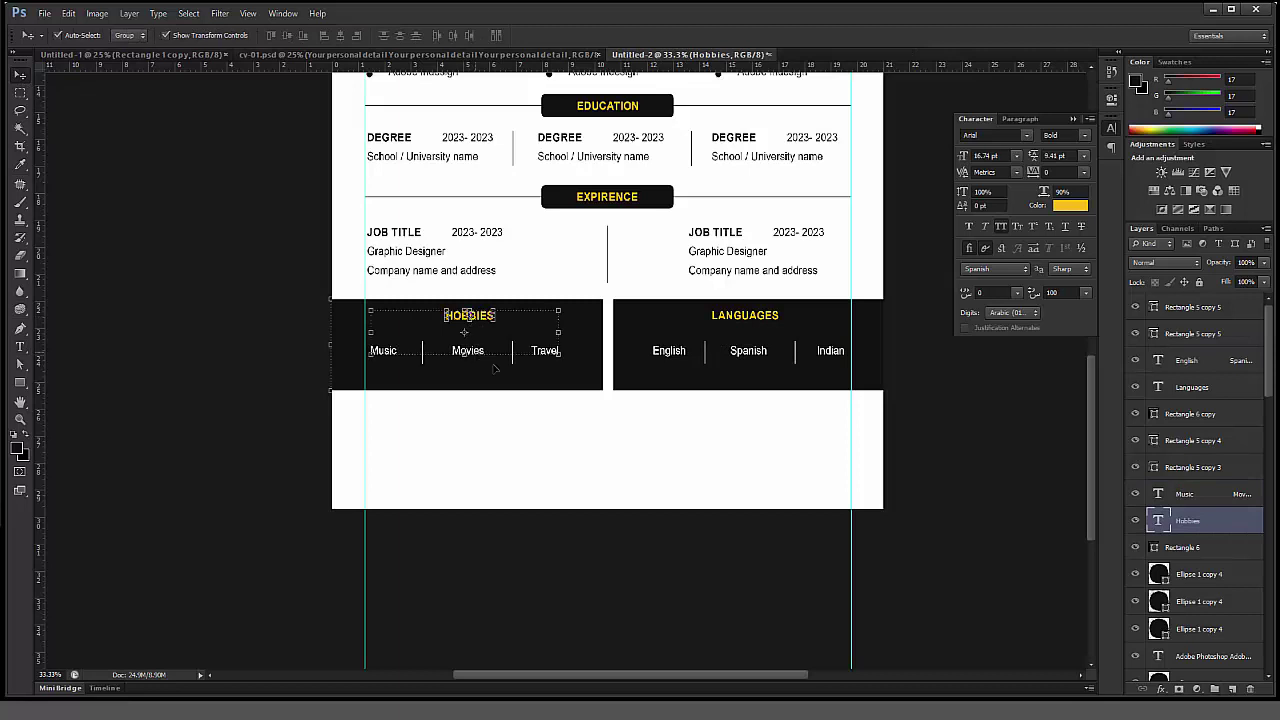
{"action": "key", "text": "Down"}
{"action": "key", "text": "Down"}
{"action": "key", "text": "Down"}
{"action": "key", "text": "Down"}
{"action": "key", "text": "Down"}
{"action": "key", "text": "Down"}
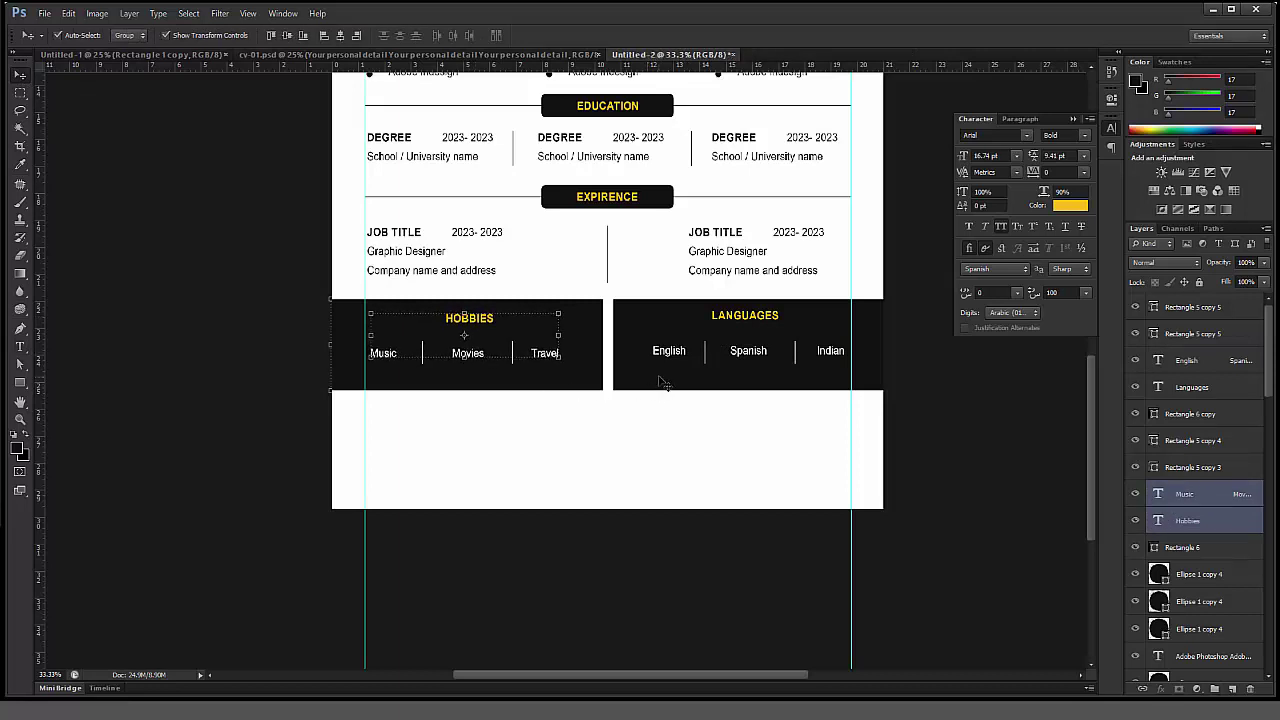
{"action": "left_click", "coordinate": [600, 450]}
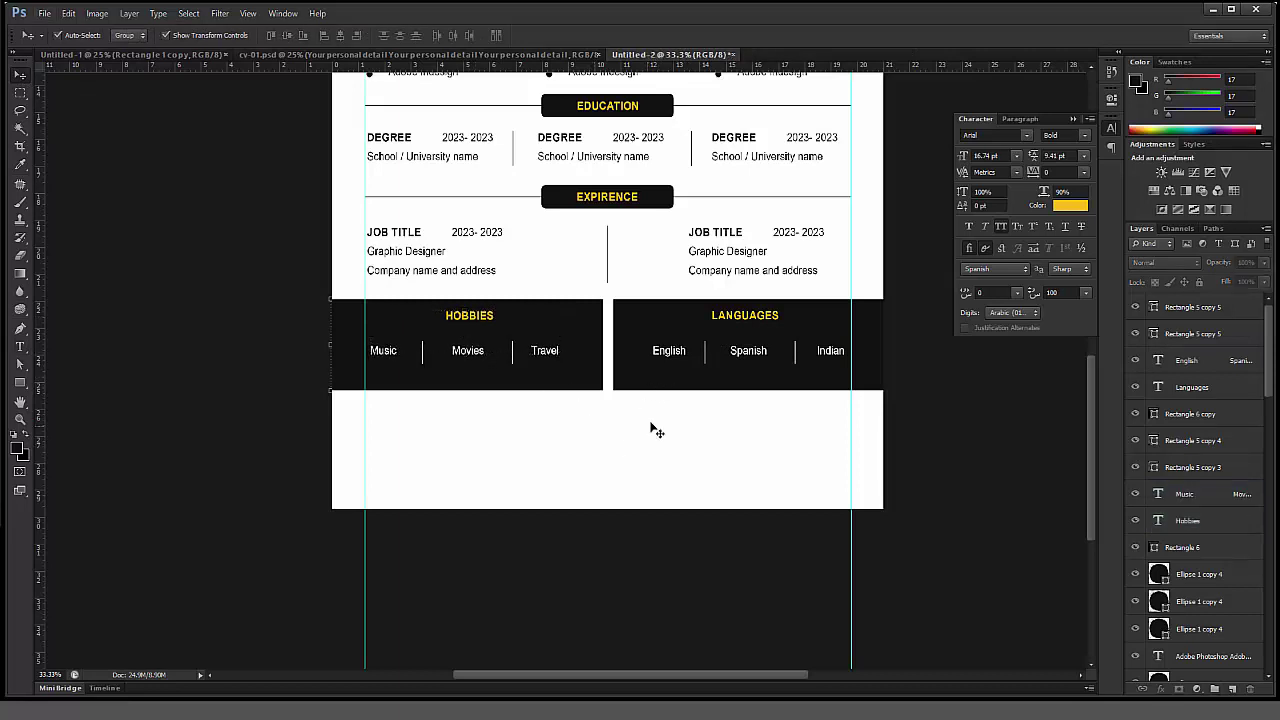
Step: Shorten both black Hobbies and Languages bars, then scroll down to the empty bottom area
{"action": "left_click", "coordinate": [708, 388]}
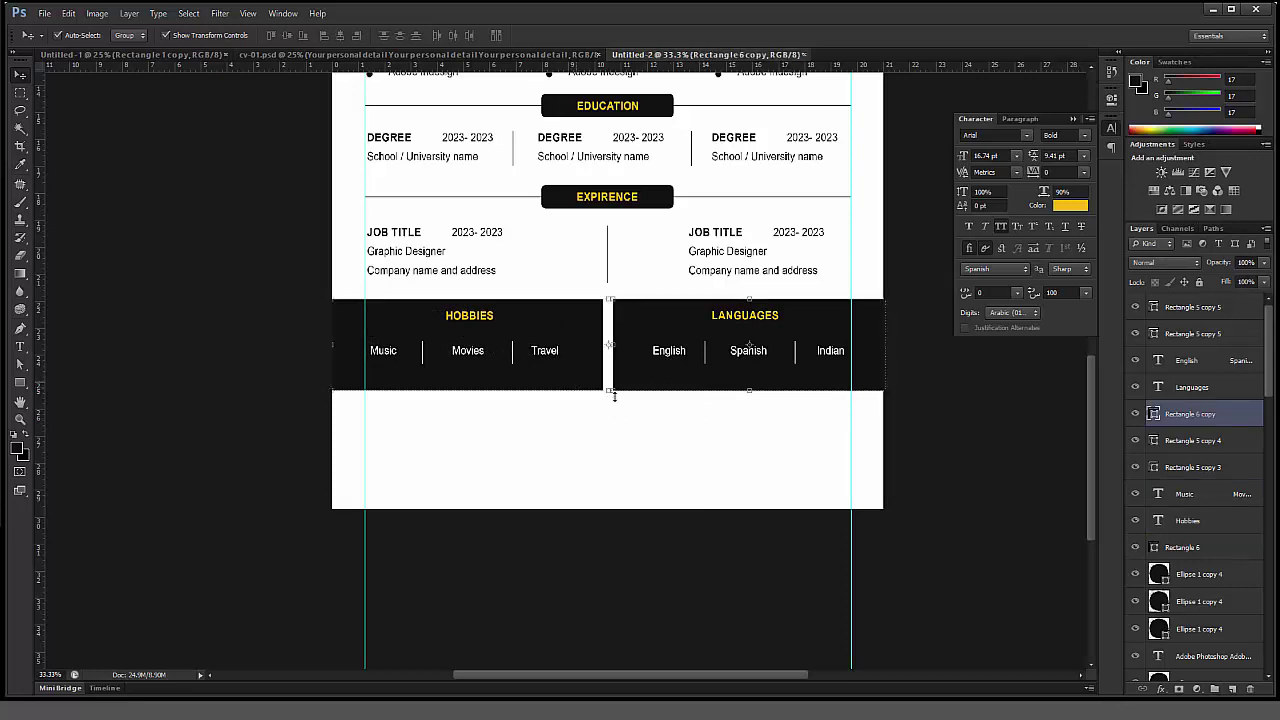
{"action": "left_click", "coordinate": [598, 386], "text": "shift"}
{"action": "left_click_drag", "start_coordinate": [608, 391], "coordinate": [608, 379]}
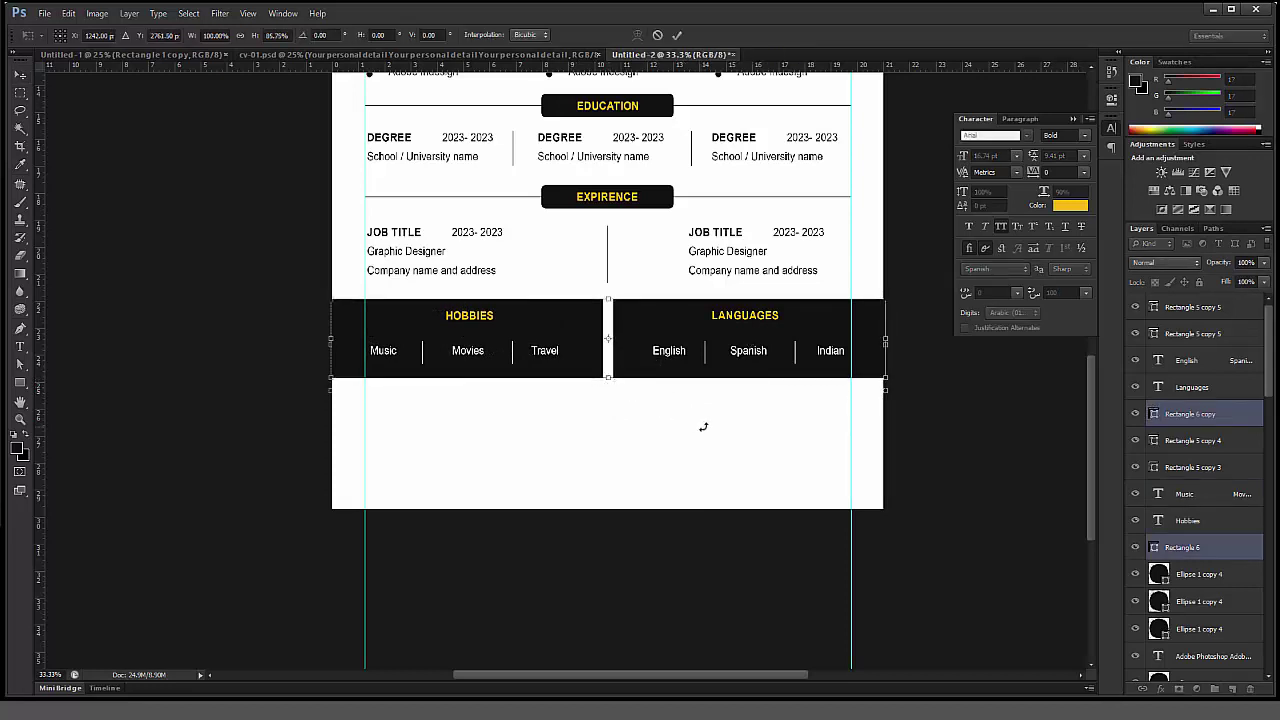
{"action": "key", "text": "Return"}
{"action": "key", "text": "ctrl+minus"}
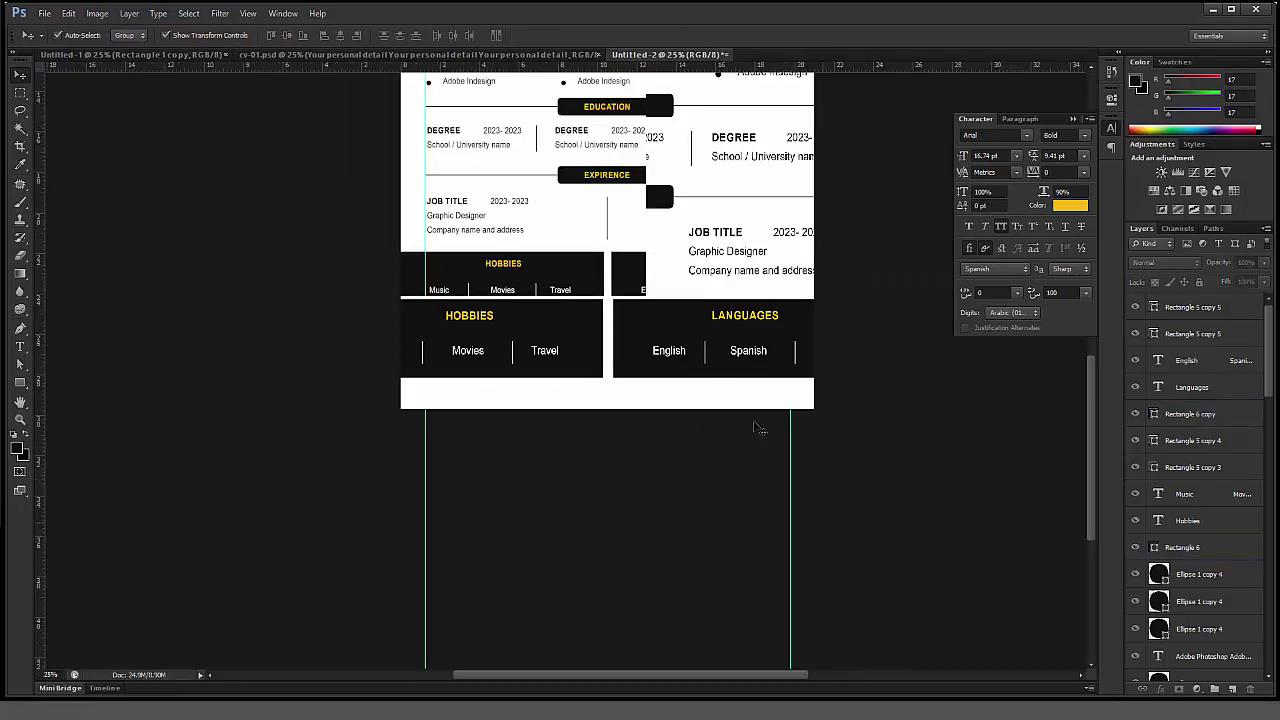
{"action": "key", "text": "ctrl+plus"}
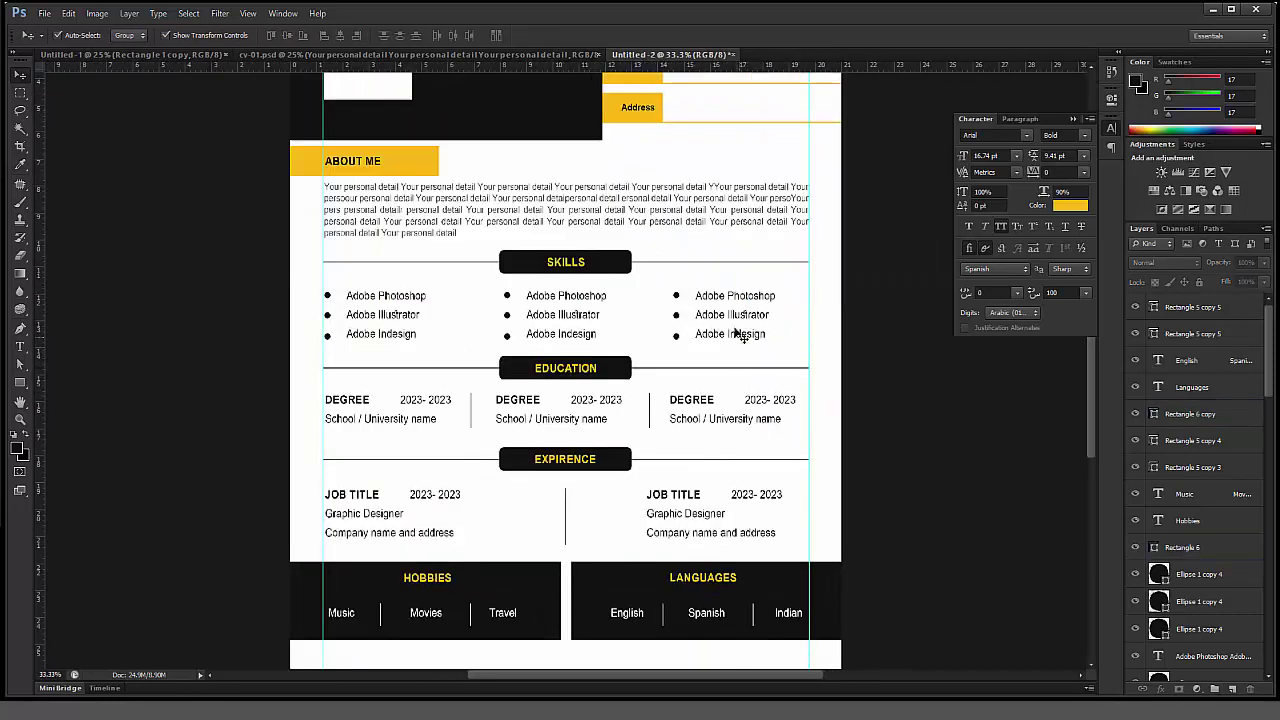
{"action": "scroll", "coordinate": [745, 330], "scroll_direction": "down", "scroll_amount": 5}
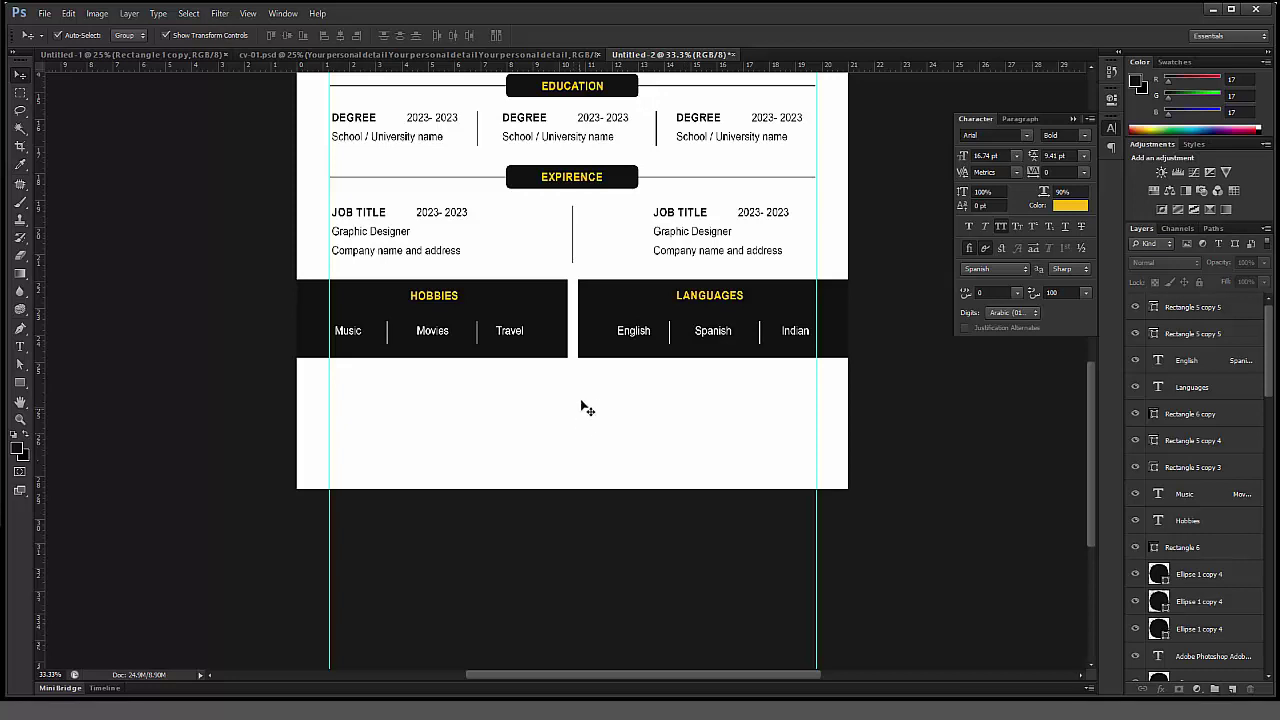
Step: Copy the Experience heading and line below the bands and retitle it REFERENCE
{"action": "left_click", "coordinate": [605, 188]}
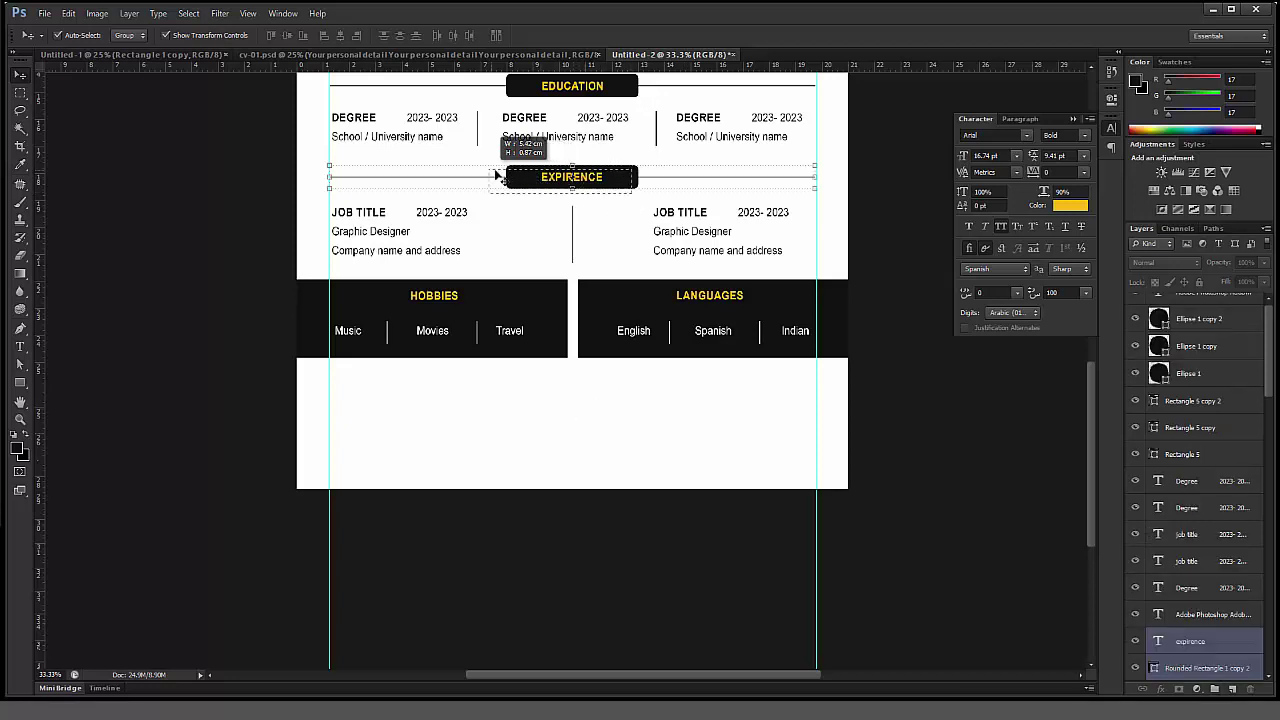
{"action": "mouse_move", "coordinate": [530, 176]}
{"action": "left_mouse_down"}
{"action": "mouse_move", "coordinate": [600, 185]}
{"action": "mouse_move", "coordinate": [594, 395]}
{"action": "left_mouse_up"}
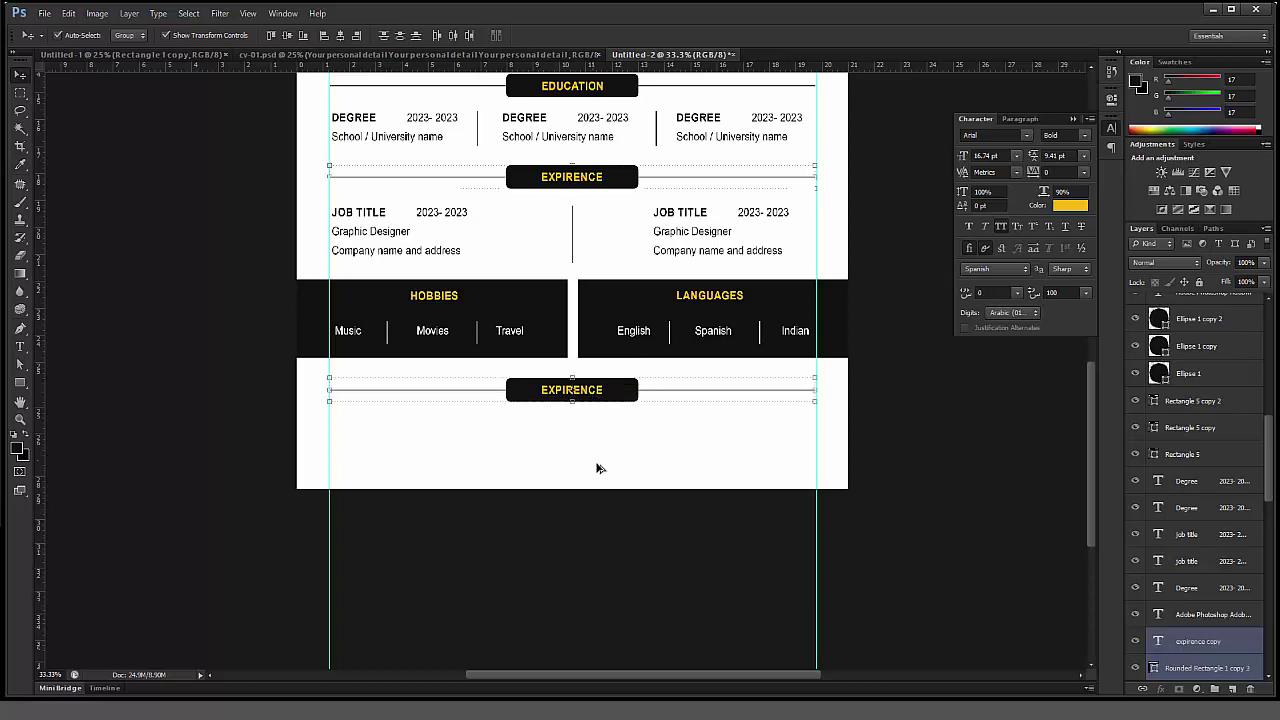
{"action": "left_click", "coordinate": [19, 346]}
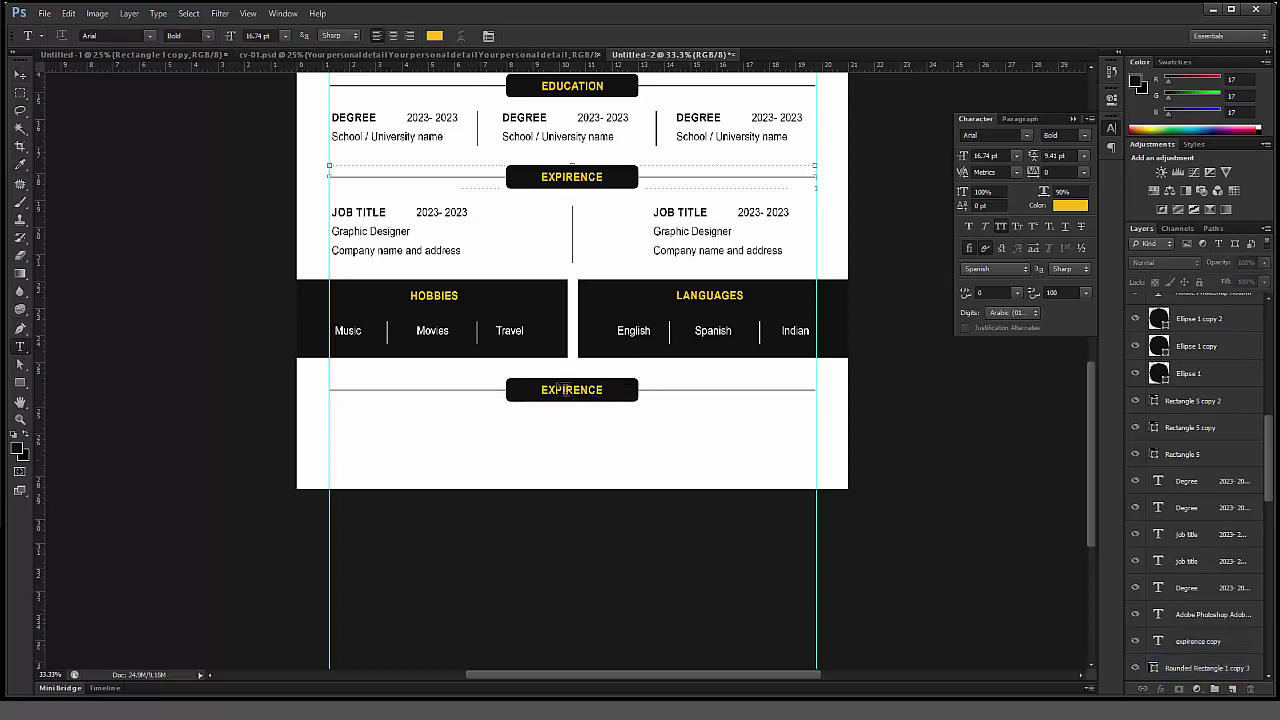
{"action": "double_click", "coordinate": [572, 390]}
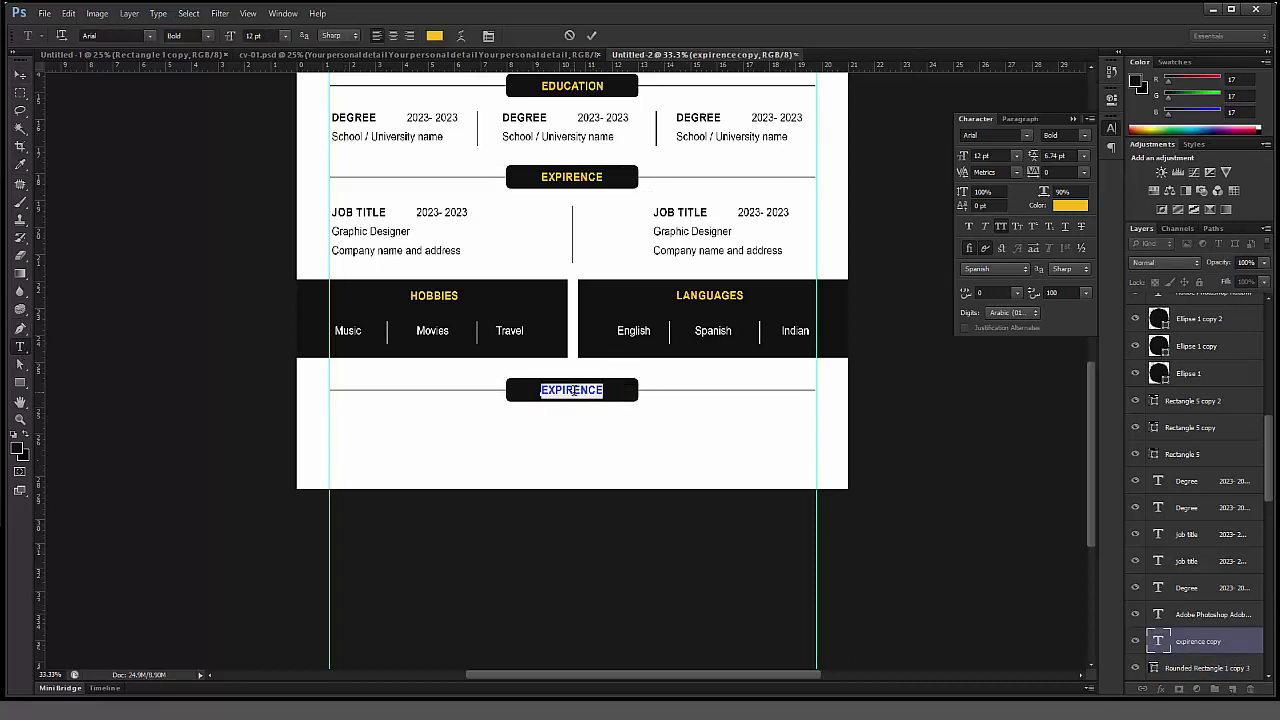
{"action": "type", "text": "REFE"}
{"action": "key", "text": "ctrl+Return"}
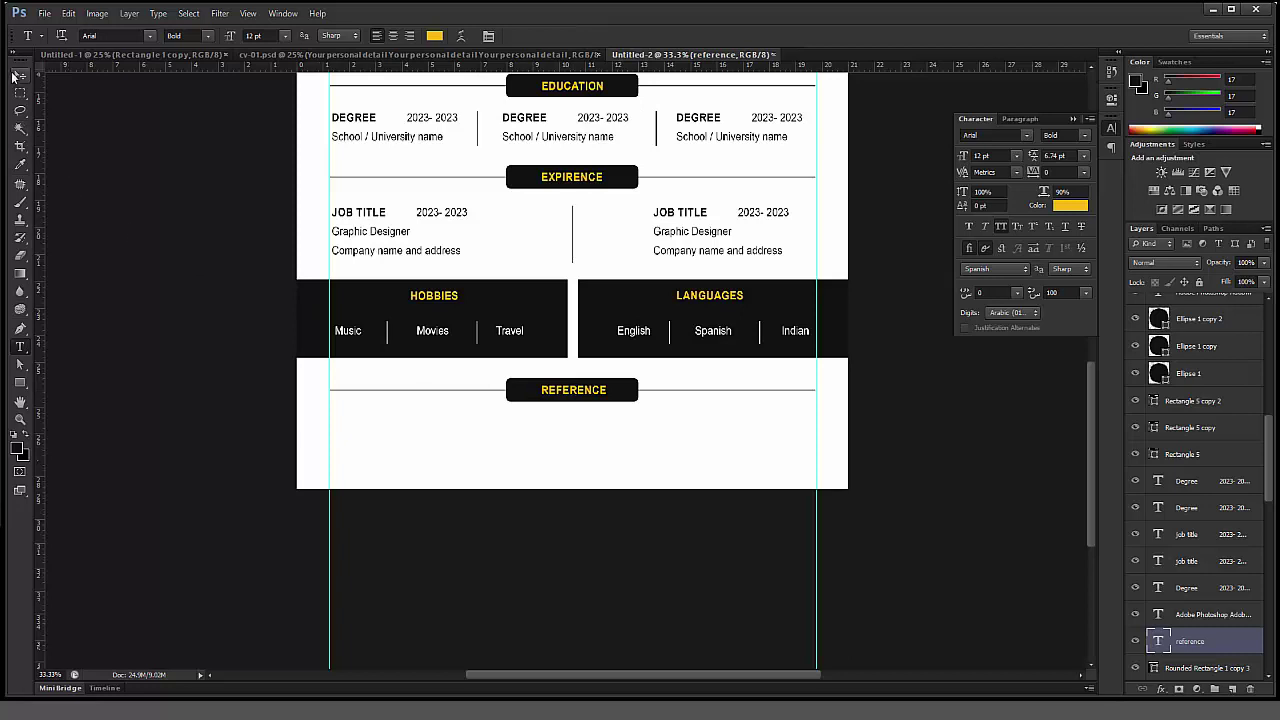
{"action": "left_click", "coordinate": [19, 76]}
{"action": "left_click", "coordinate": [435, 253]}
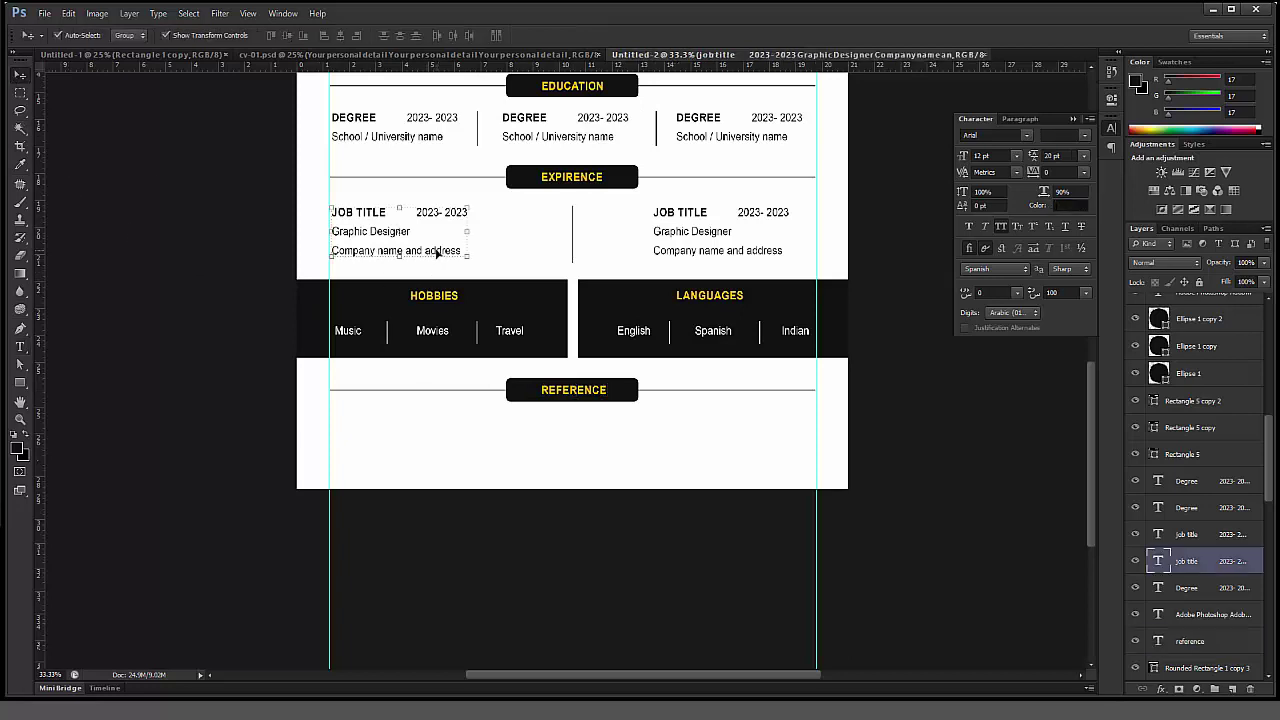
Step: Copy the Music Movies Travel text into the Reference area and make it black
{"action": "left_click", "coordinate": [424, 140]}
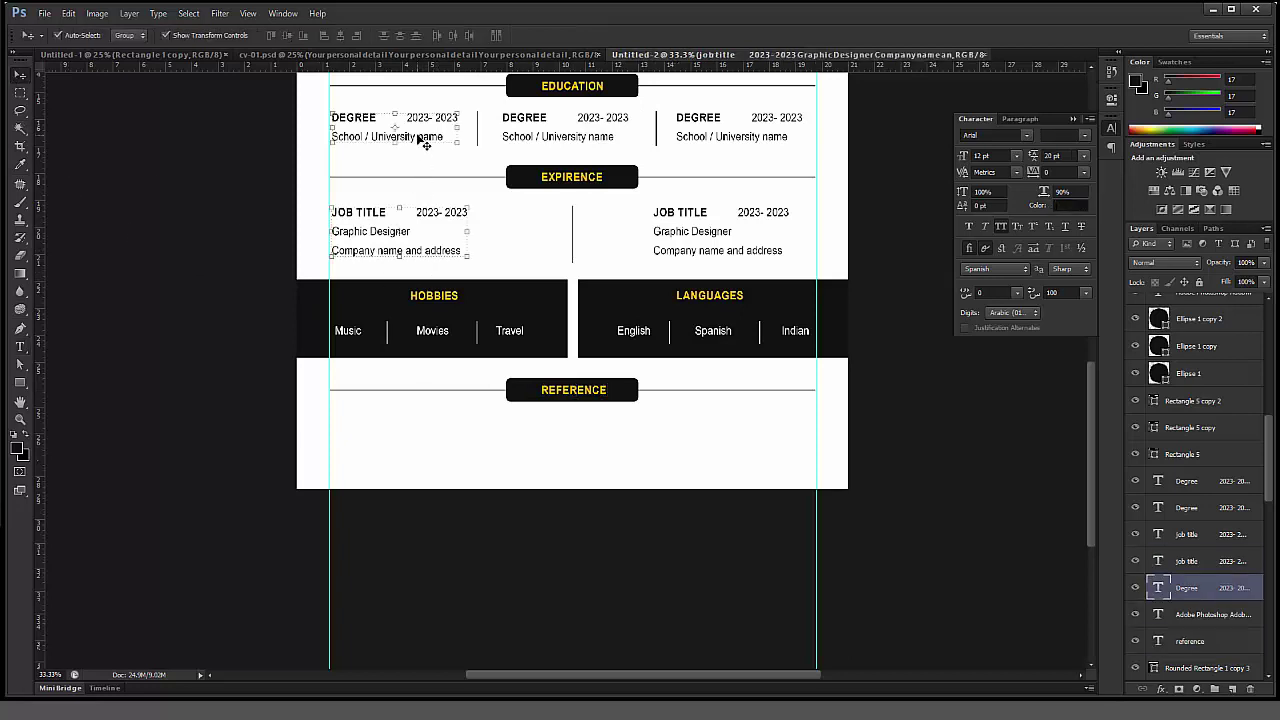
{"action": "left_click", "coordinate": [432, 254], "text": "shift"}
{"action": "left_click", "coordinate": [442, 336]}
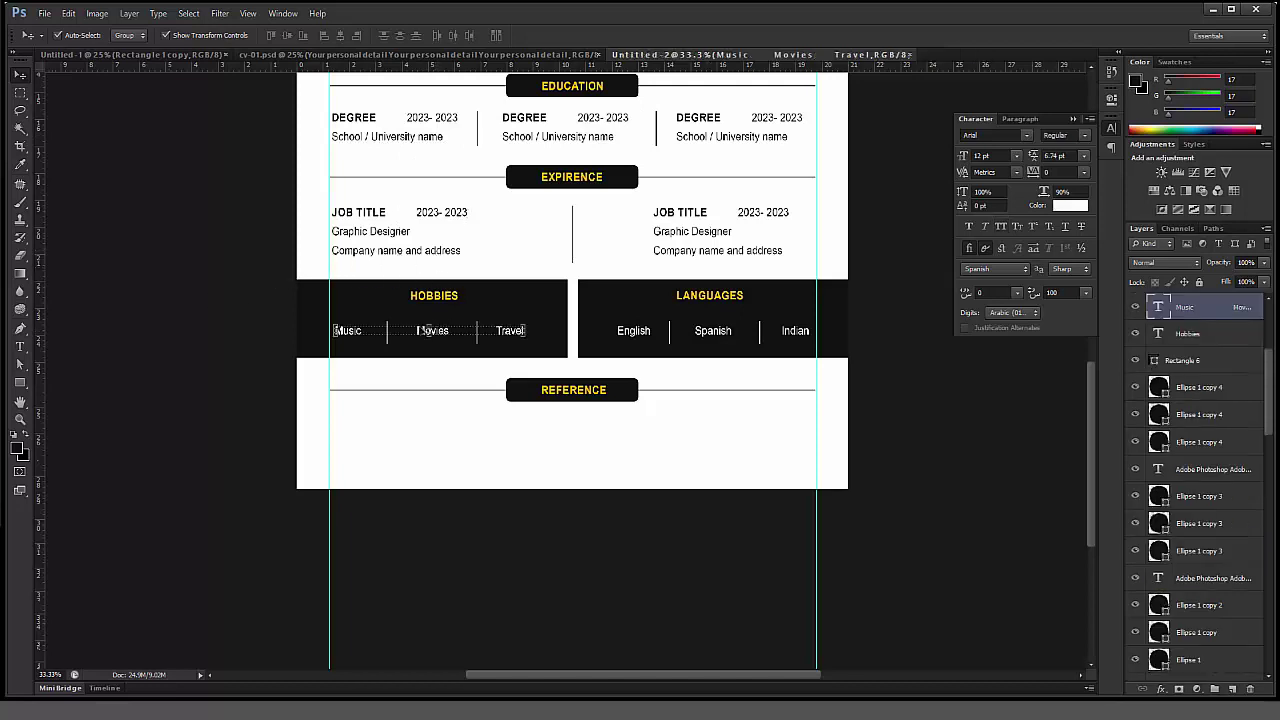
{"action": "left_click_drag", "start_coordinate": [447, 336], "coordinate": [443, 426]}
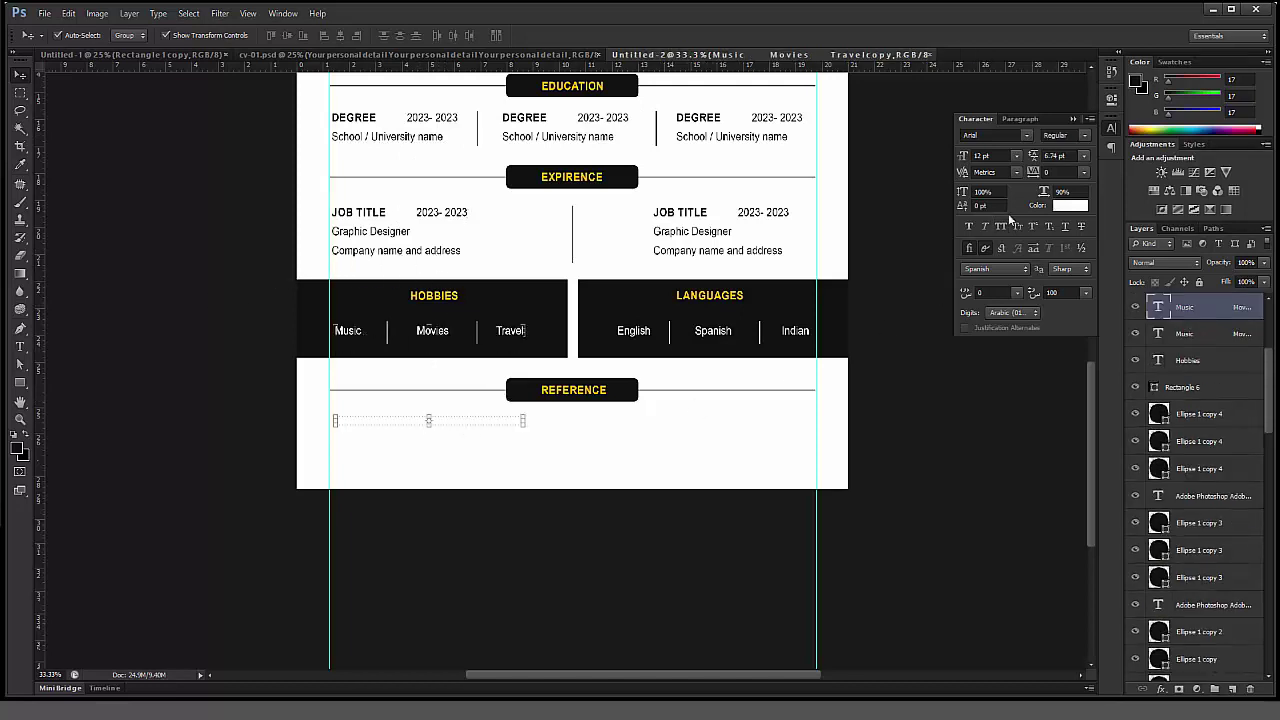
{"action": "left_click", "coordinate": [1058, 205]}
{"action": "left_click", "coordinate": [520, 301]}
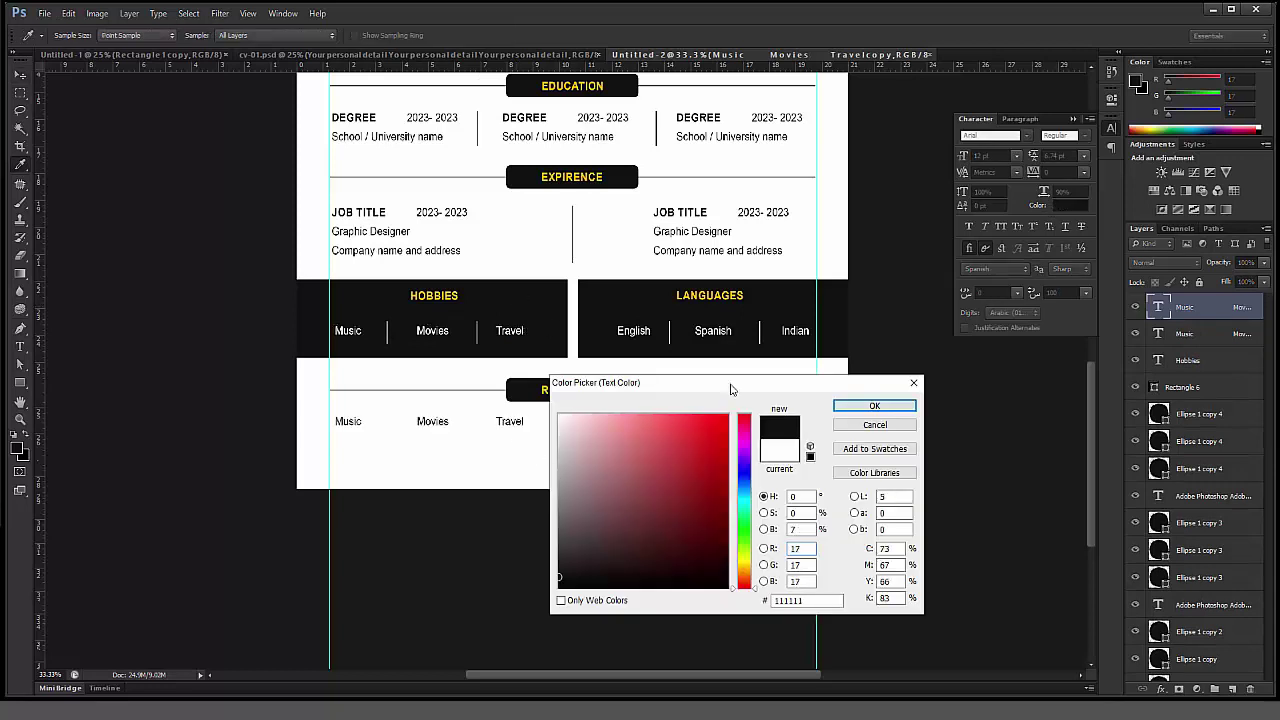
{"action": "left_click", "coordinate": [874, 405]}
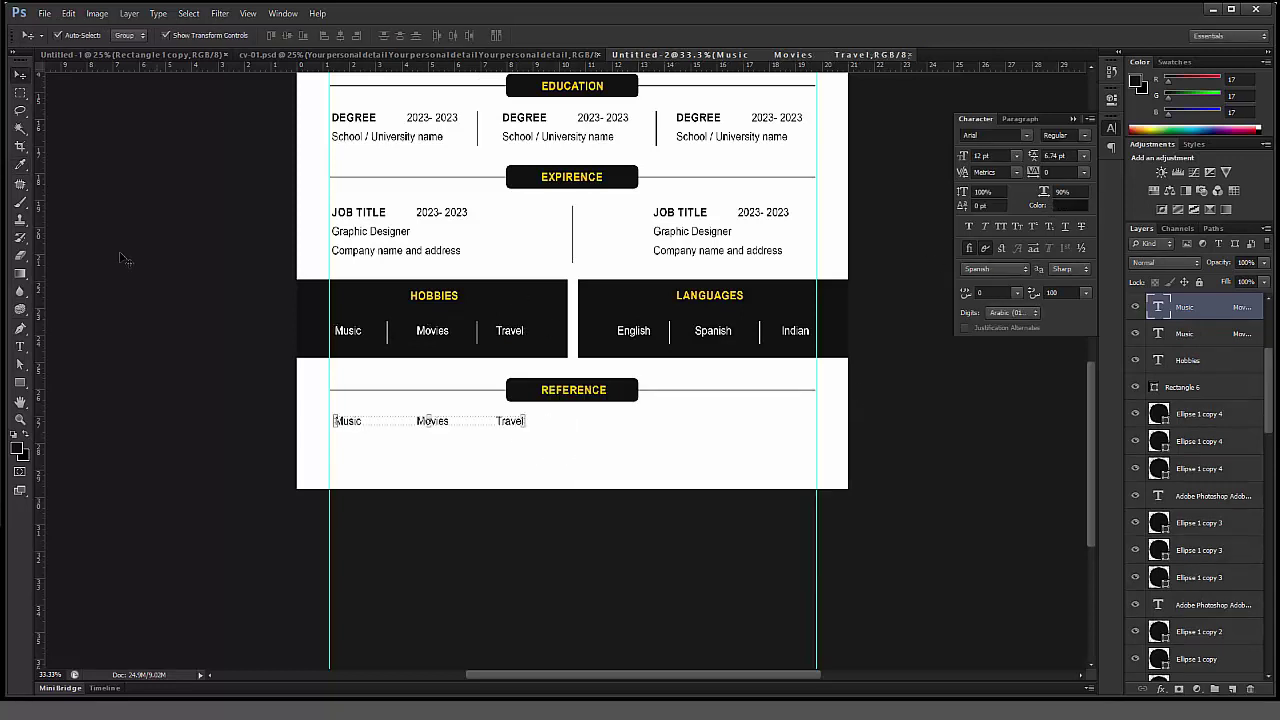
Step: Replace the copied wording with Ref Name / Contact number and nudge it slightly down
{"action": "left_click", "coordinate": [20, 347]}
{"action": "left_click", "coordinate": [398, 420]}
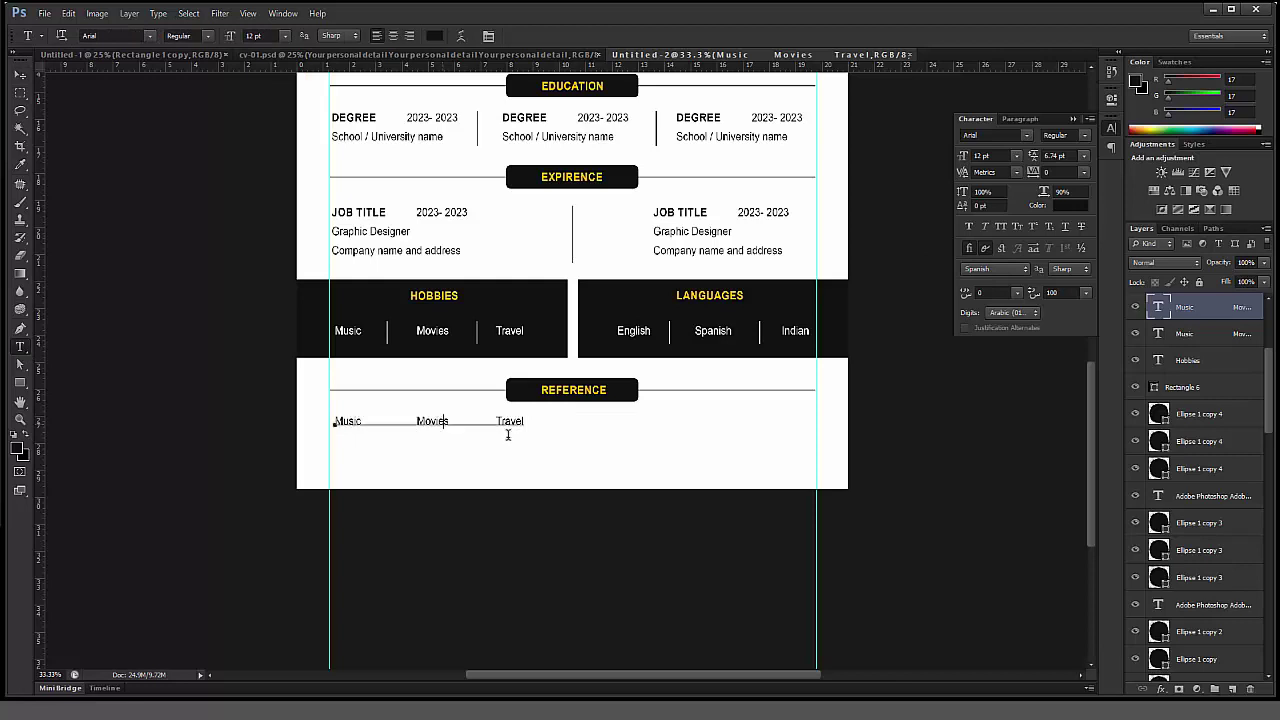
{"action": "key", "text": "ctrl+a"}
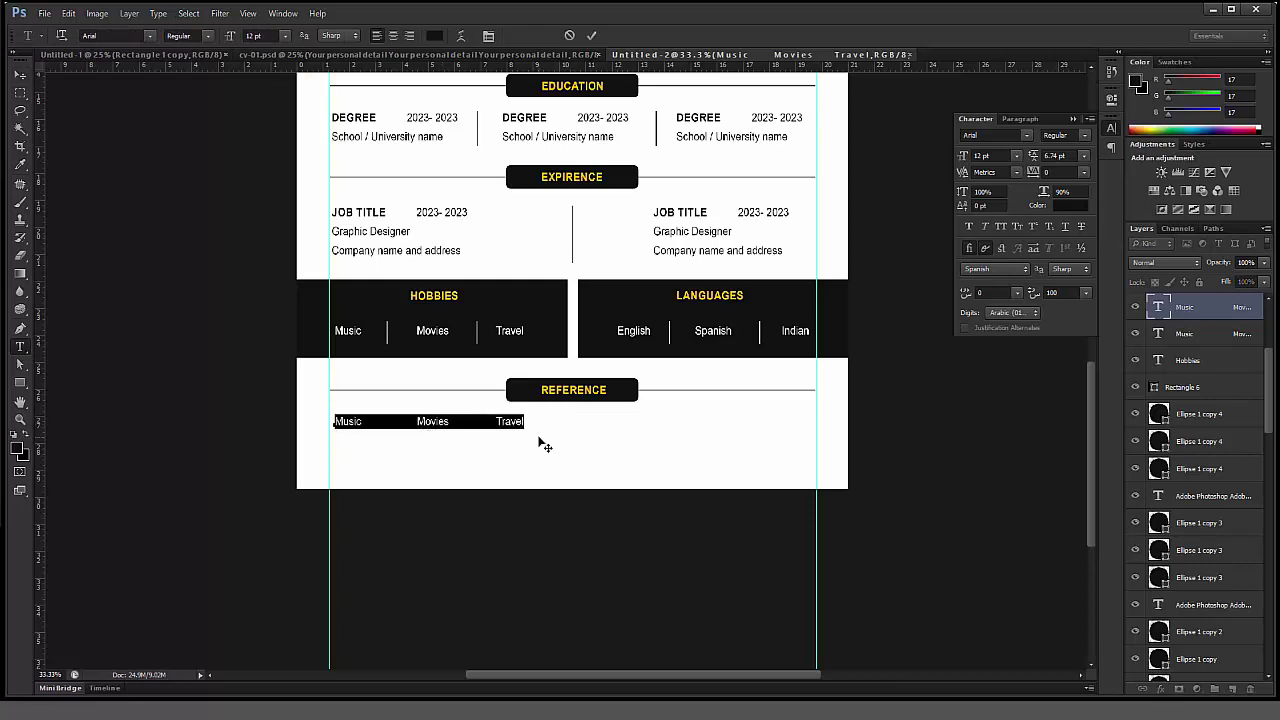
{"action": "key", "text": "BackSpace"}
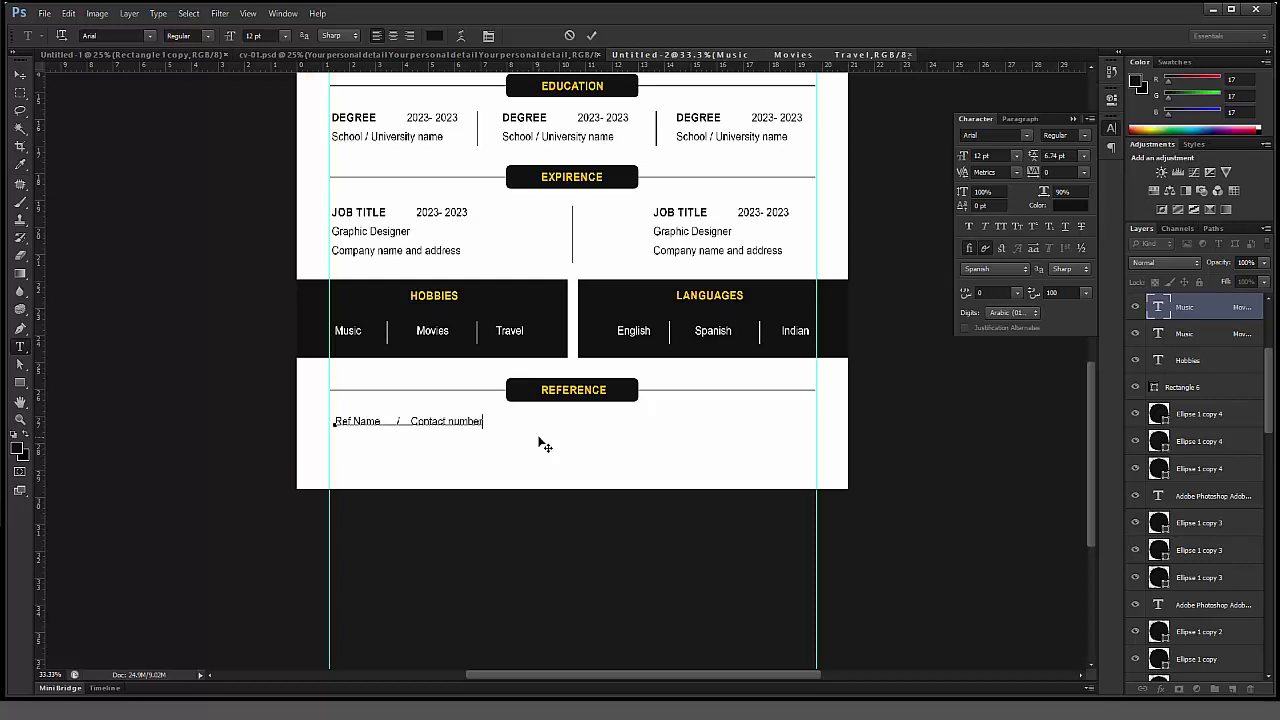
{"action": "key", "text": "ctrl"}
{"action": "left_click", "coordinate": [20, 75]}
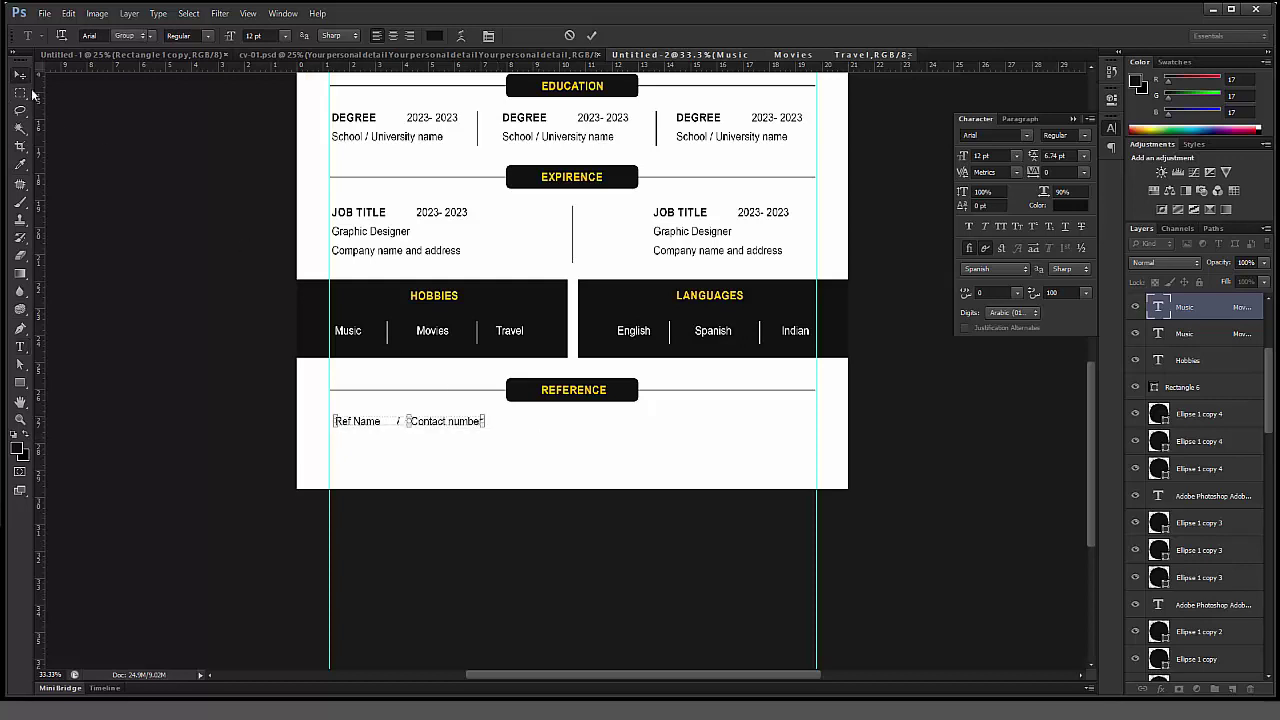
{"action": "key", "text": "shift+Down"}
{"action": "key", "text": "shift+Down"}
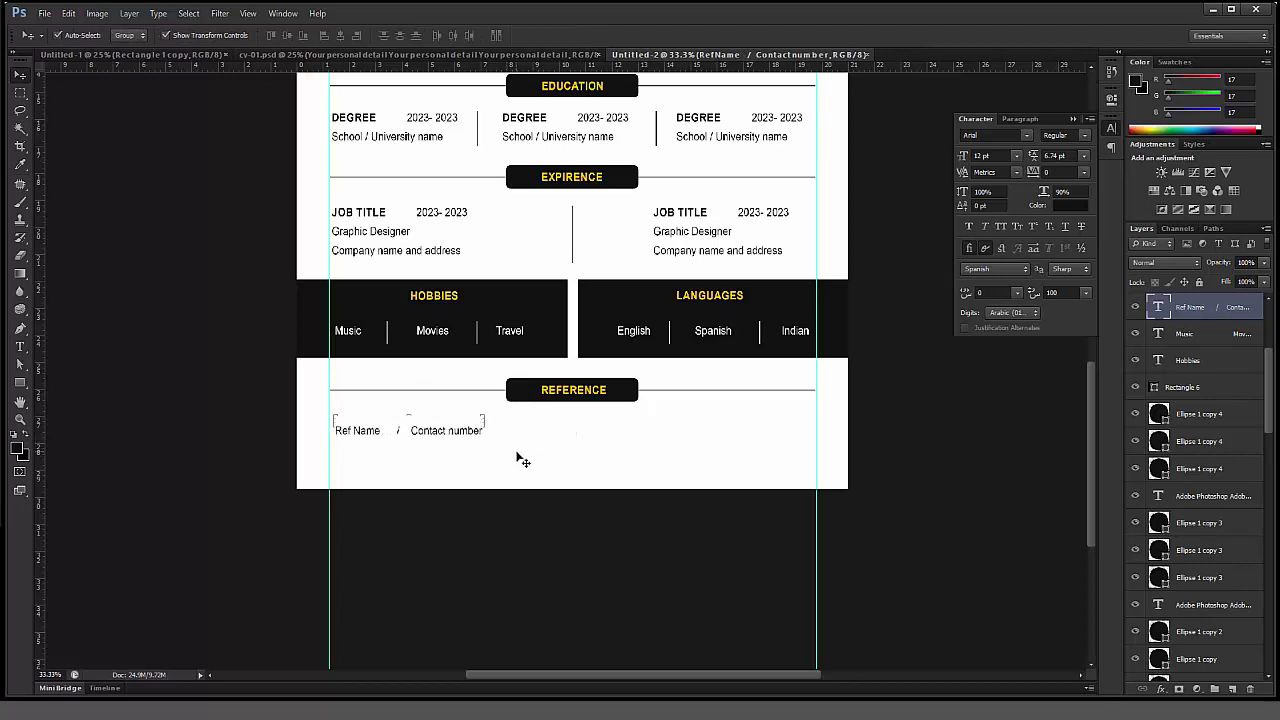
{"action": "left_click_drag", "start_coordinate": [456, 434], "coordinate": [687, 439]}
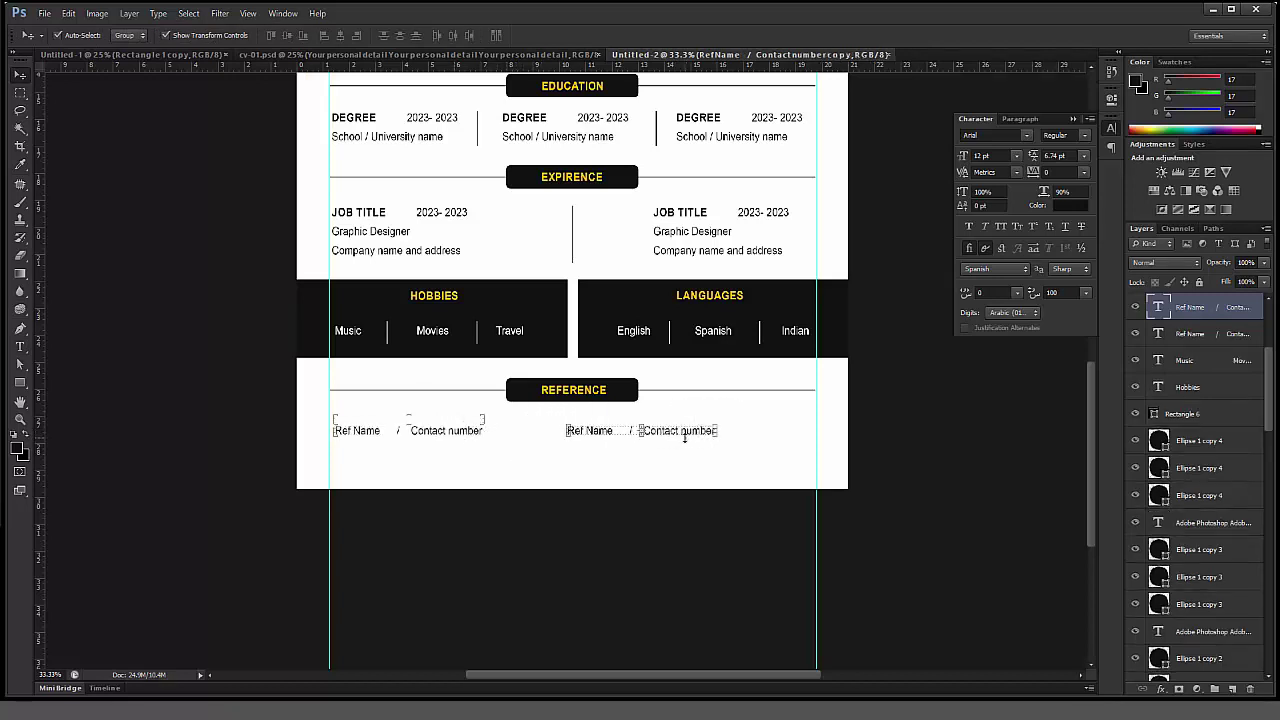
{"action": "key", "text": "ctrl+z"}
Step: Put Contact number on its own line and set the line spacing to 24 pt
{"action": "key", "text": "t"}
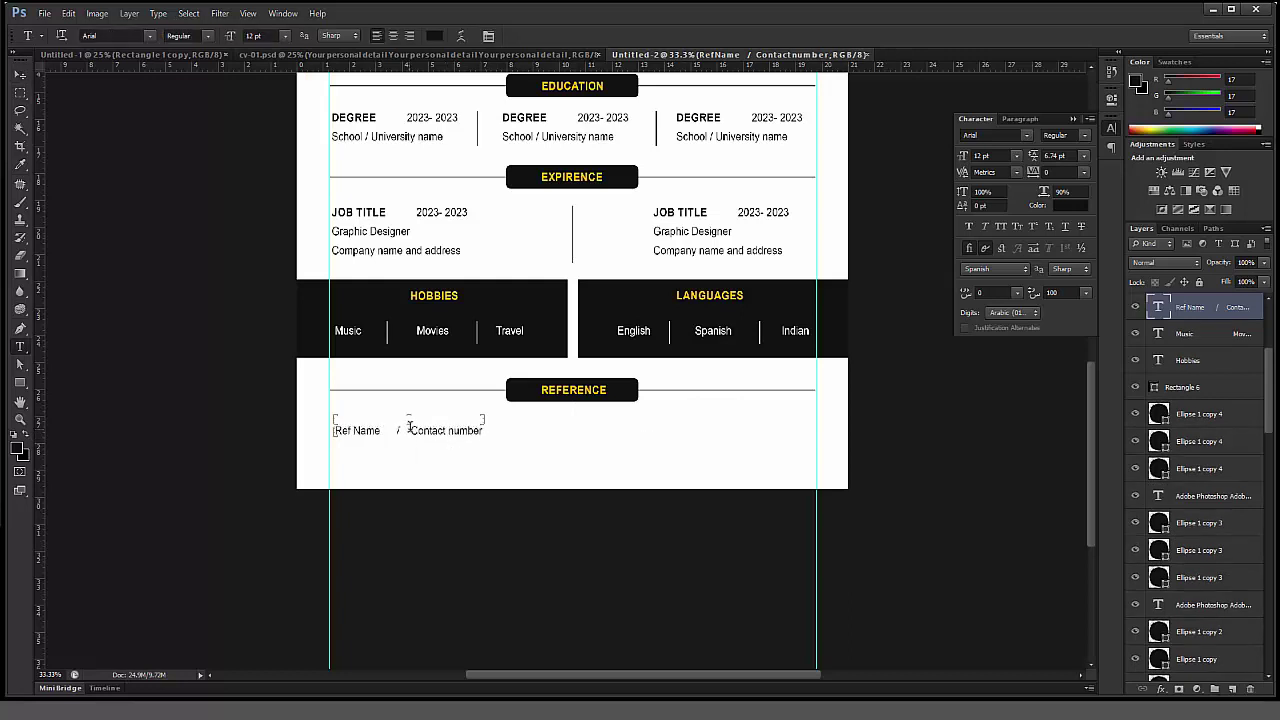
{"action": "left_click_drag", "start_coordinate": [409, 430], "coordinate": [383, 430]}
{"action": "key", "text": "BackSpace"}
{"action": "key", "text": "Return"}
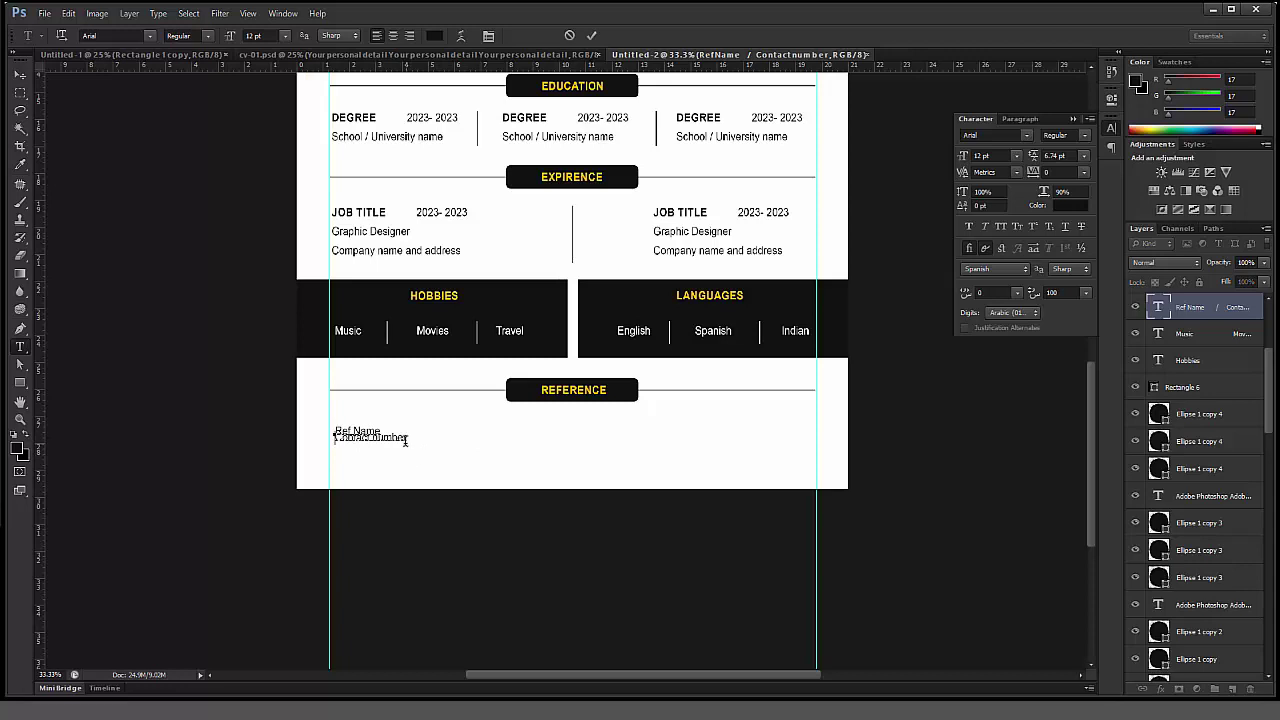
{"action": "key", "text": "ctrl+a"}
{"action": "left_click", "coordinate": [1086, 157]}
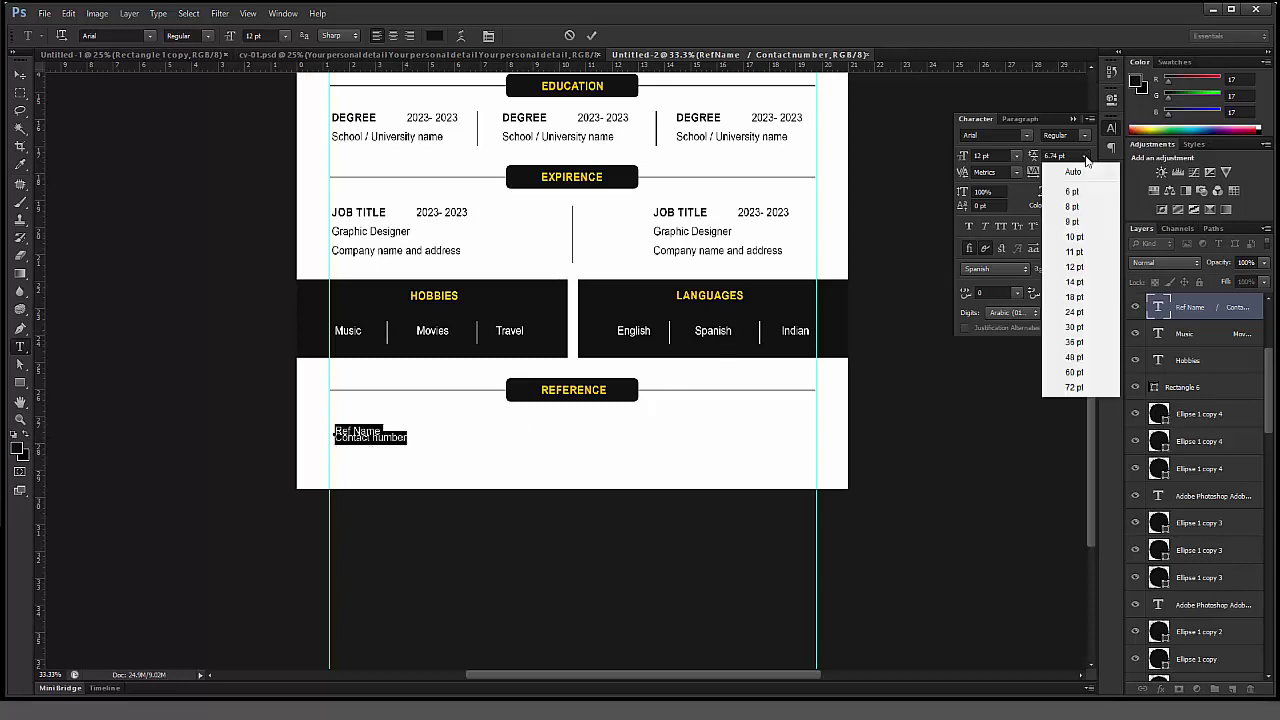
{"action": "left_click", "coordinate": [1073, 173]}
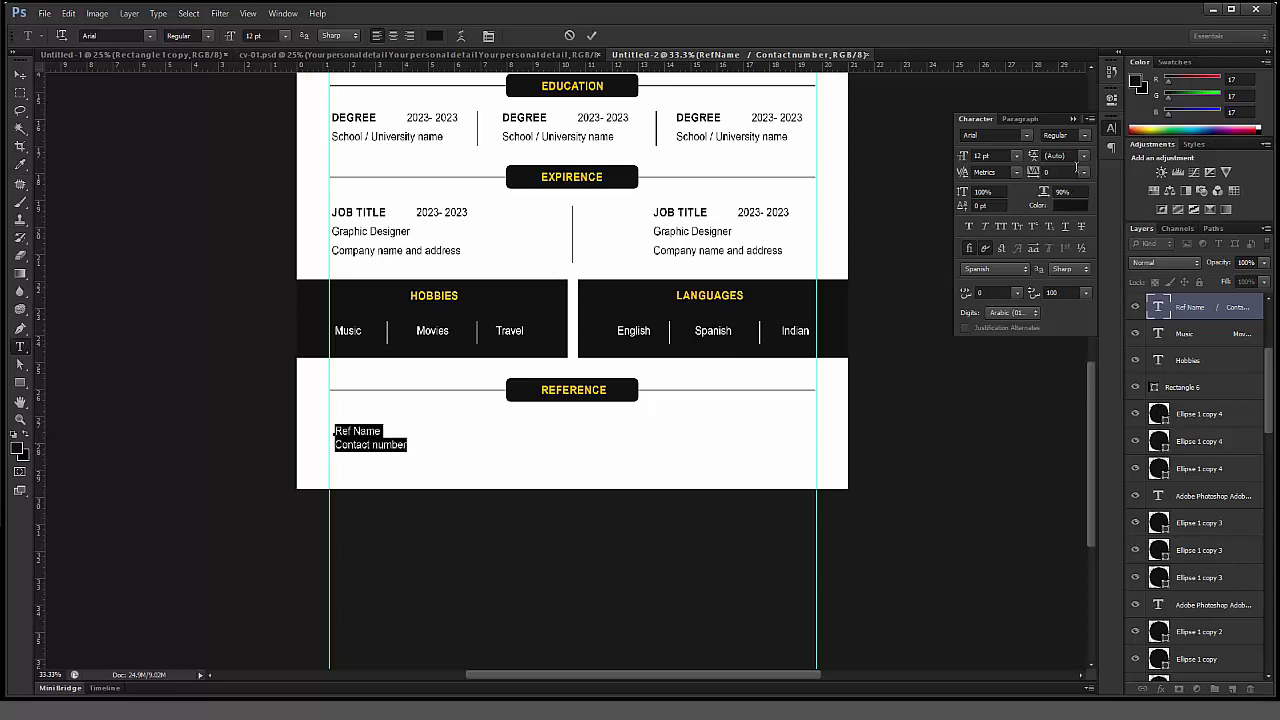
{"action": "left_click", "coordinate": [1083, 157]}
{"action": "left_click", "coordinate": [1078, 315]}
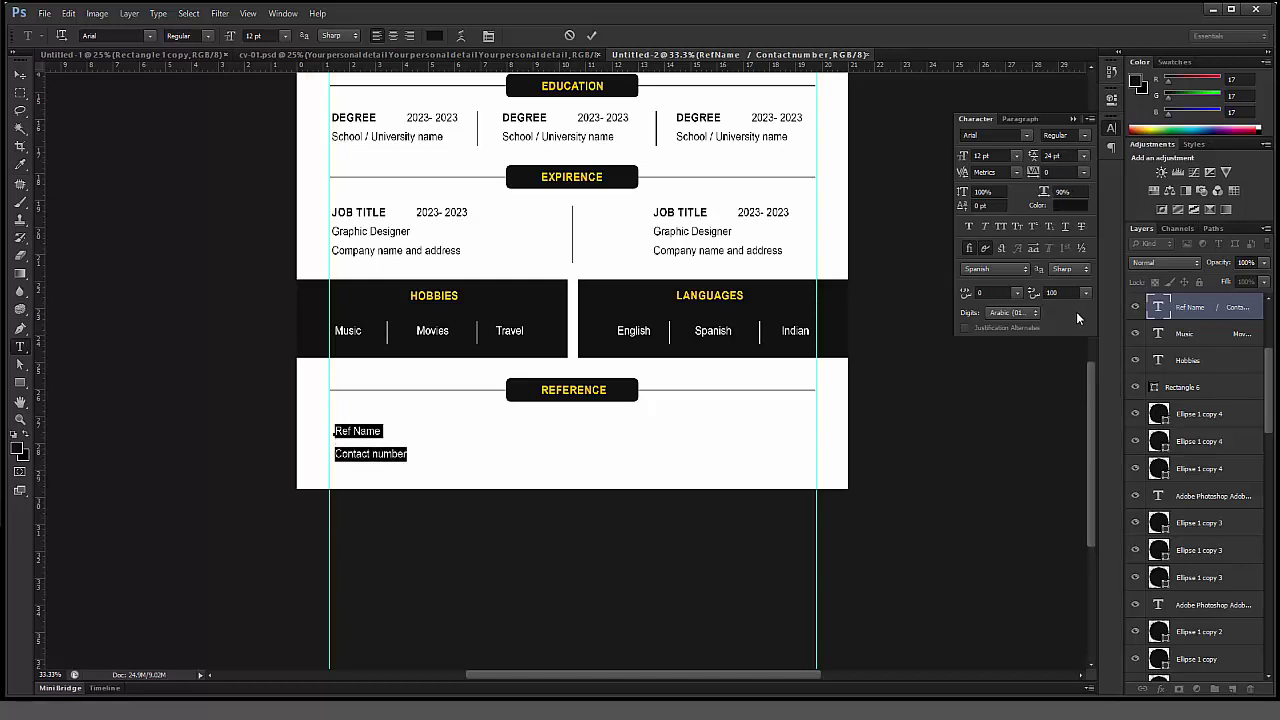
{"action": "left_click", "coordinate": [20, 75]}
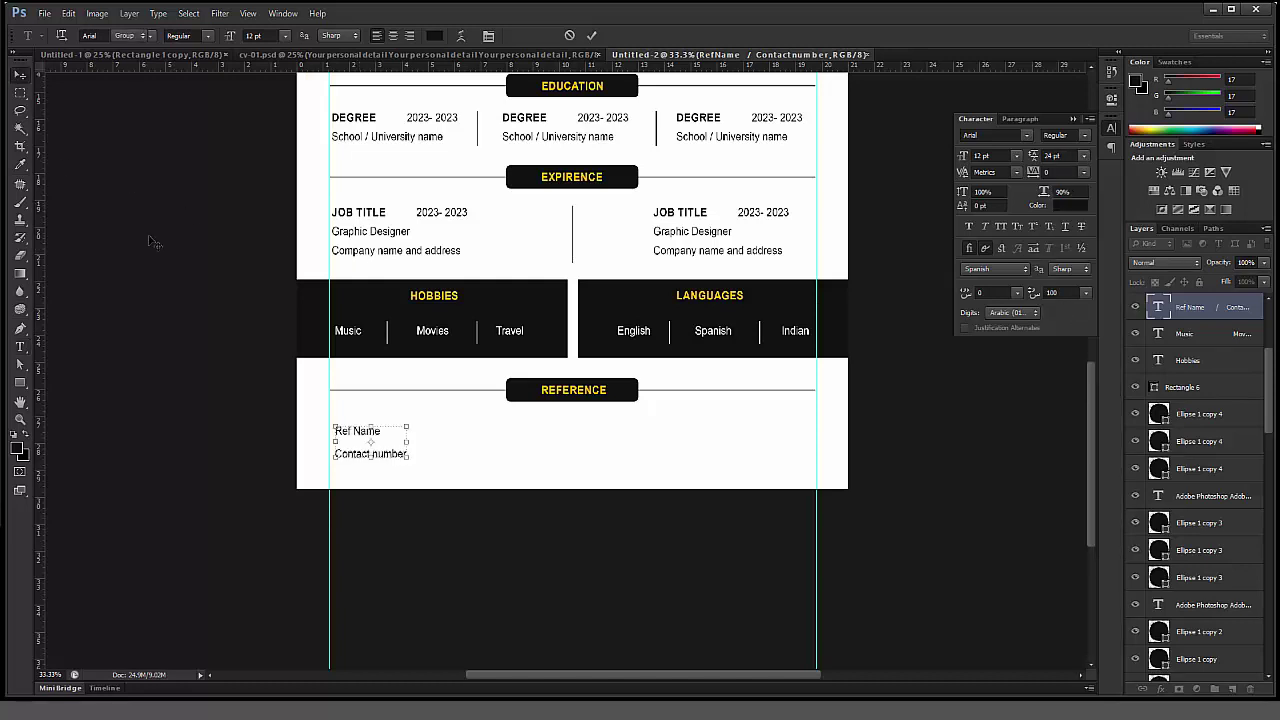
Step: Duplicate the Ref Name / Contact number text into the right column
{"action": "left_click", "coordinate": [19, 346]}
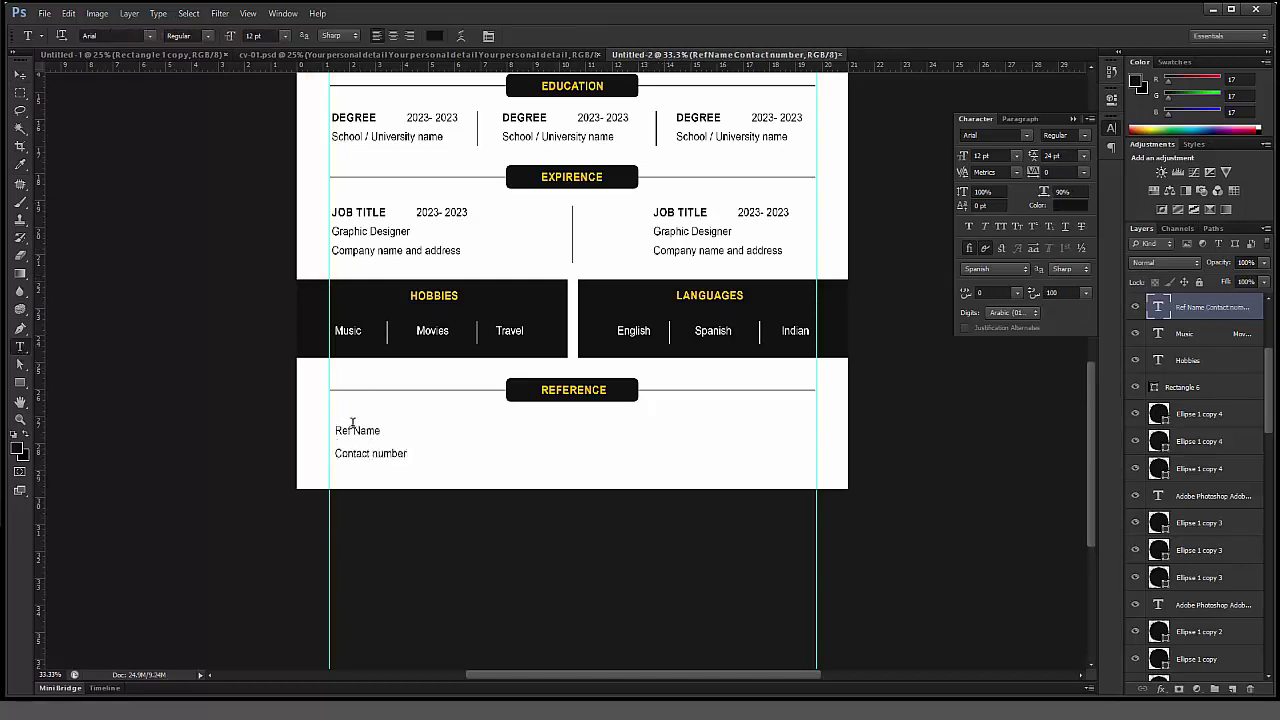
{"action": "left_click", "coordinate": [380, 430]}
{"action": "type", "text": ":"}
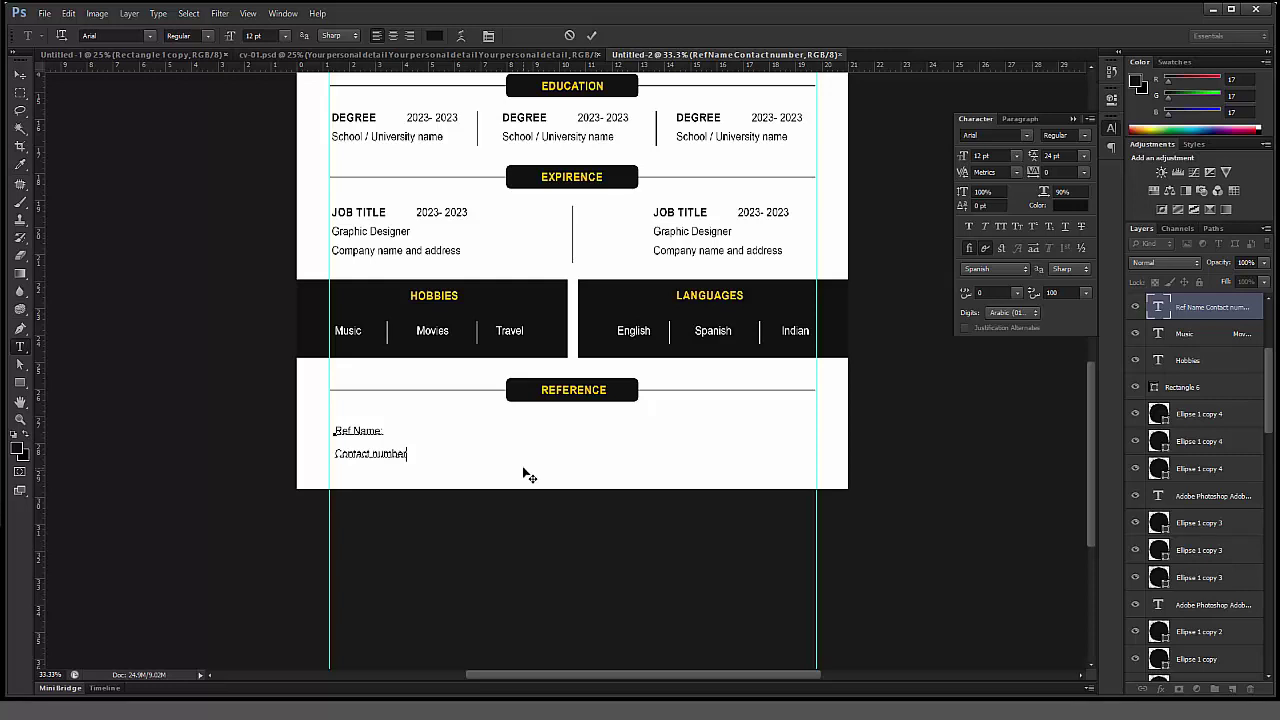
{"action": "key", "text": "ctrl+Return"}
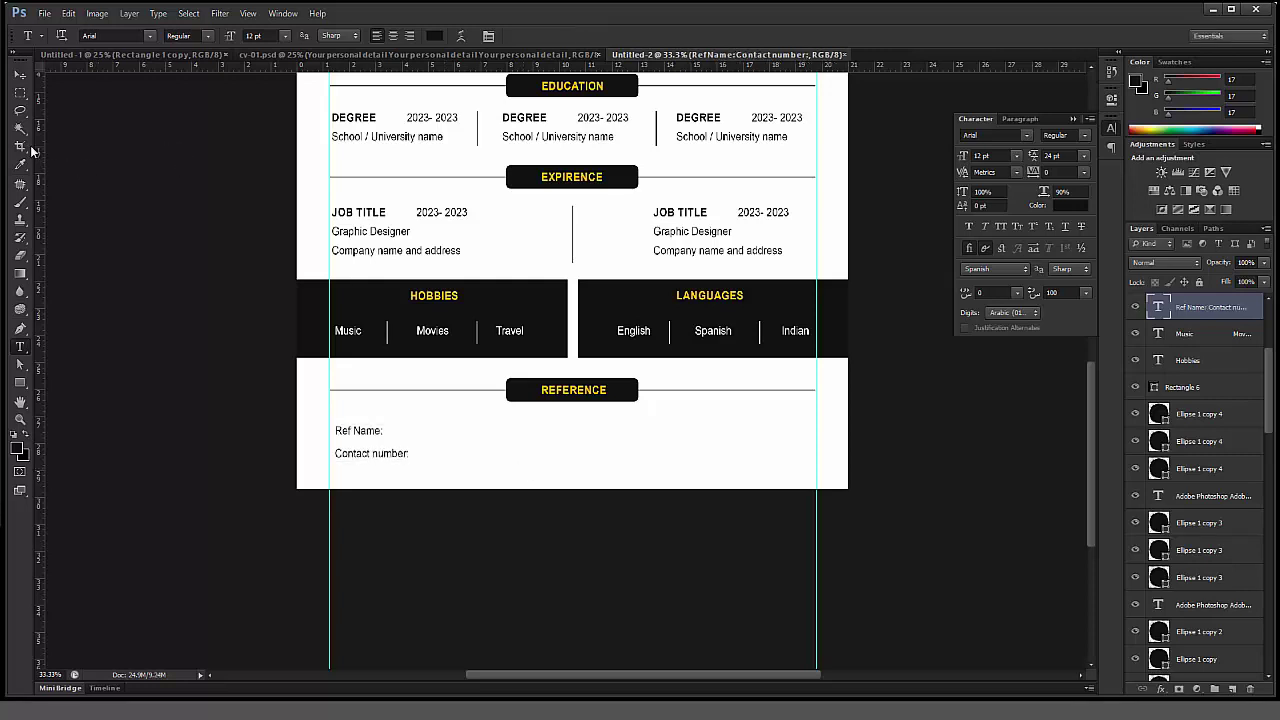
{"action": "left_click", "coordinate": [20, 76]}
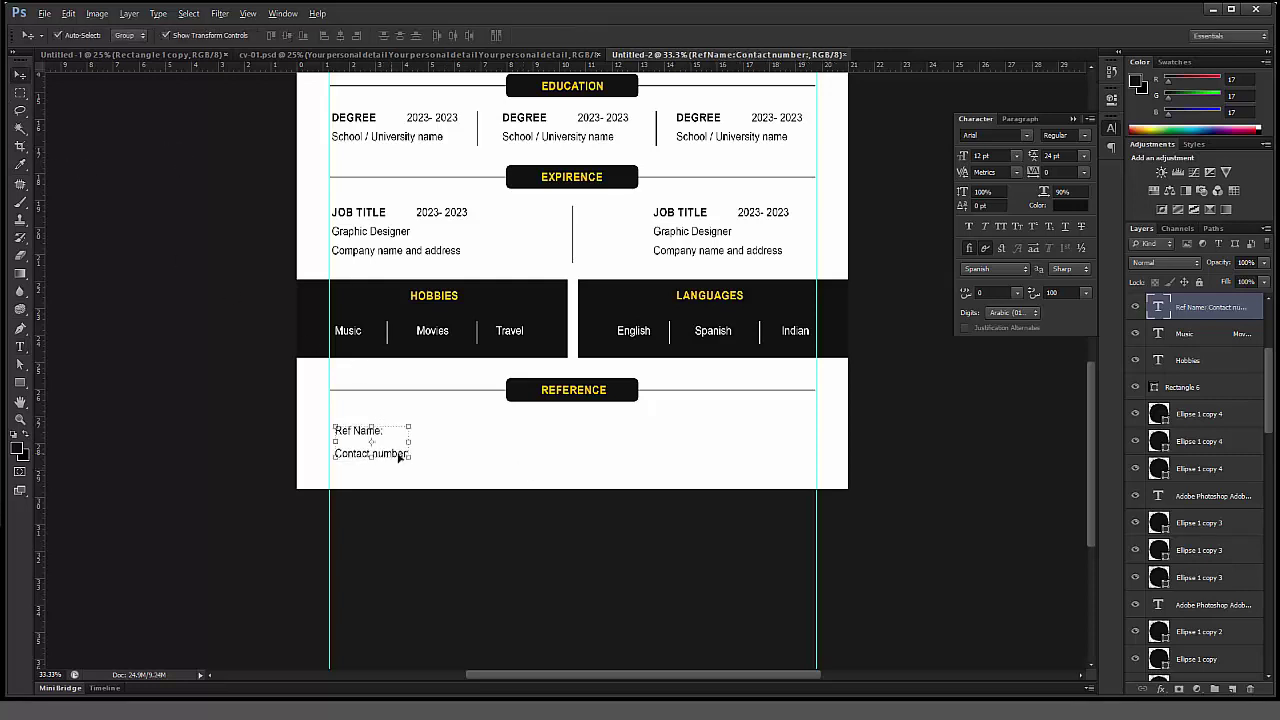
{"action": "left_click_drag", "start_coordinate": [398, 456], "coordinate": [702, 456]}
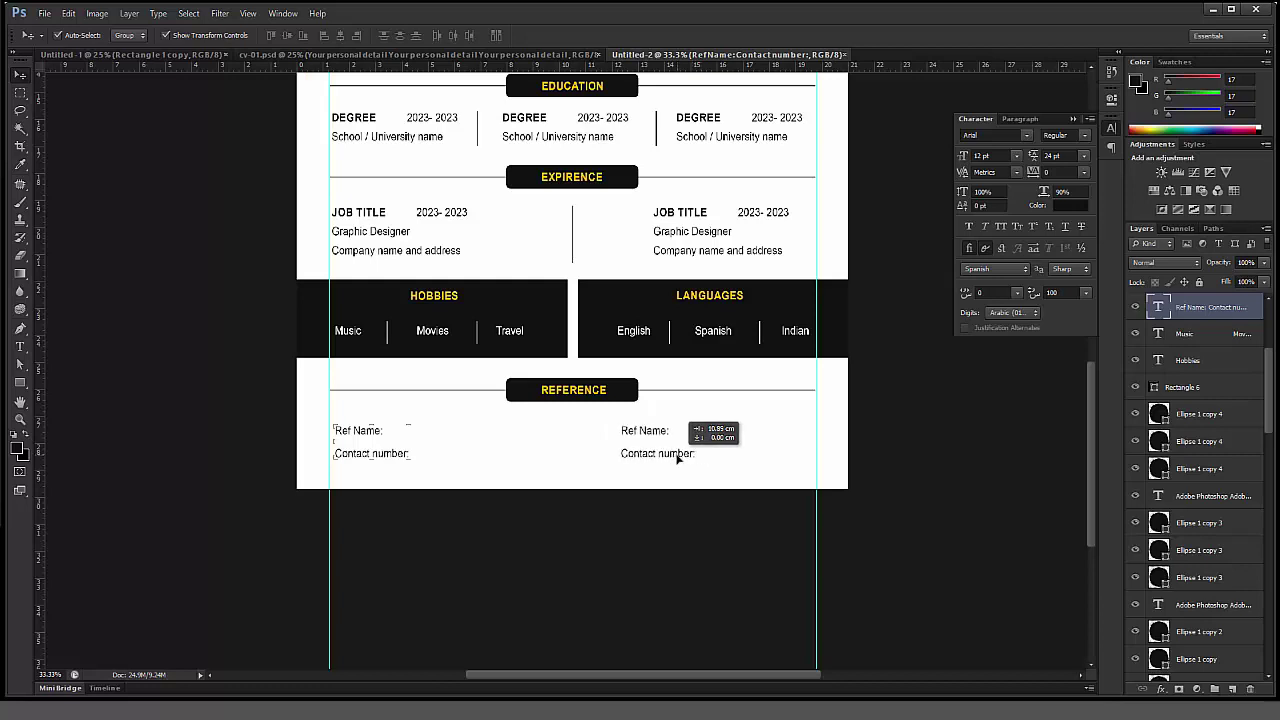
{"action": "left_click_drag", "start_coordinate": [702, 456], "coordinate": [677, 456]}
Step: Duplicate the Experience vertical divider and place it between the two reference columns
{"action": "left_click", "coordinate": [574, 240]}
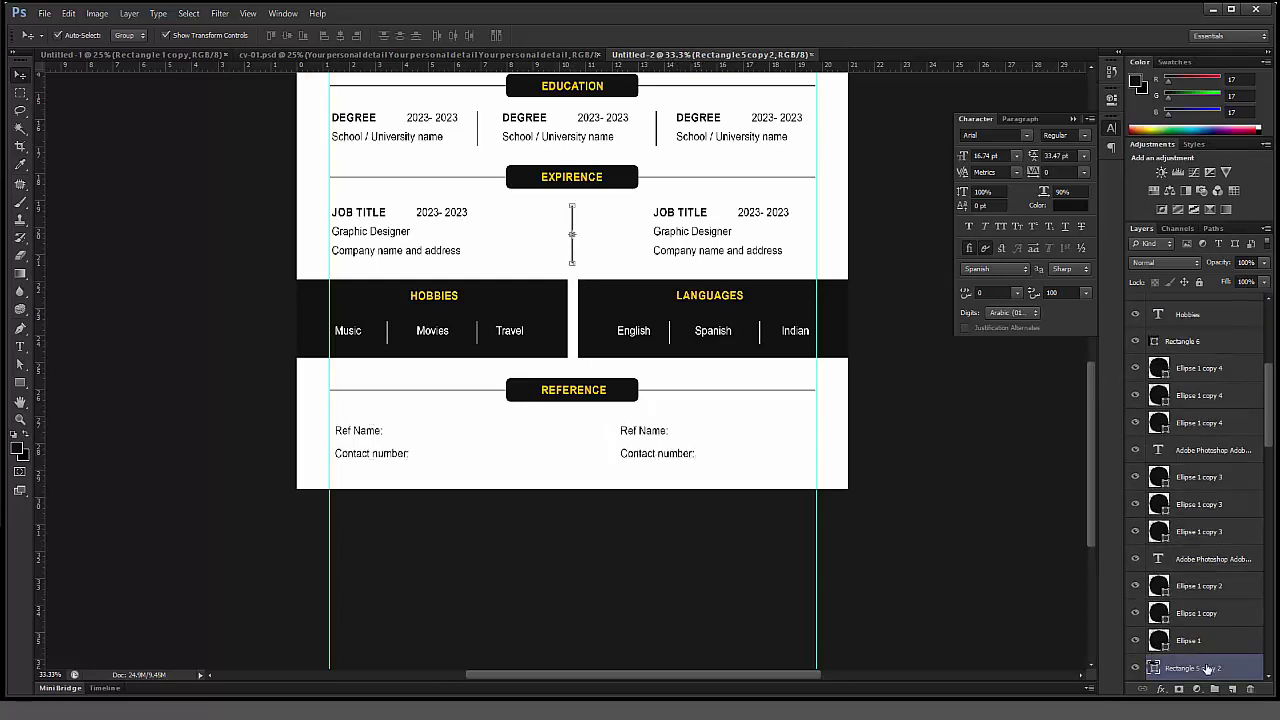
{"action": "left_click_drag", "start_coordinate": [1204, 668], "coordinate": [1230, 688]}
{"action": "left_click_drag", "start_coordinate": [609, 246], "coordinate": [614, 450]}
{"action": "left_click", "coordinate": [705, 543]}
Step: Duplicate the Phone, Email and Address labels to the right of the yellow tabs
{"action": "key", "text": "ctrl+0"}
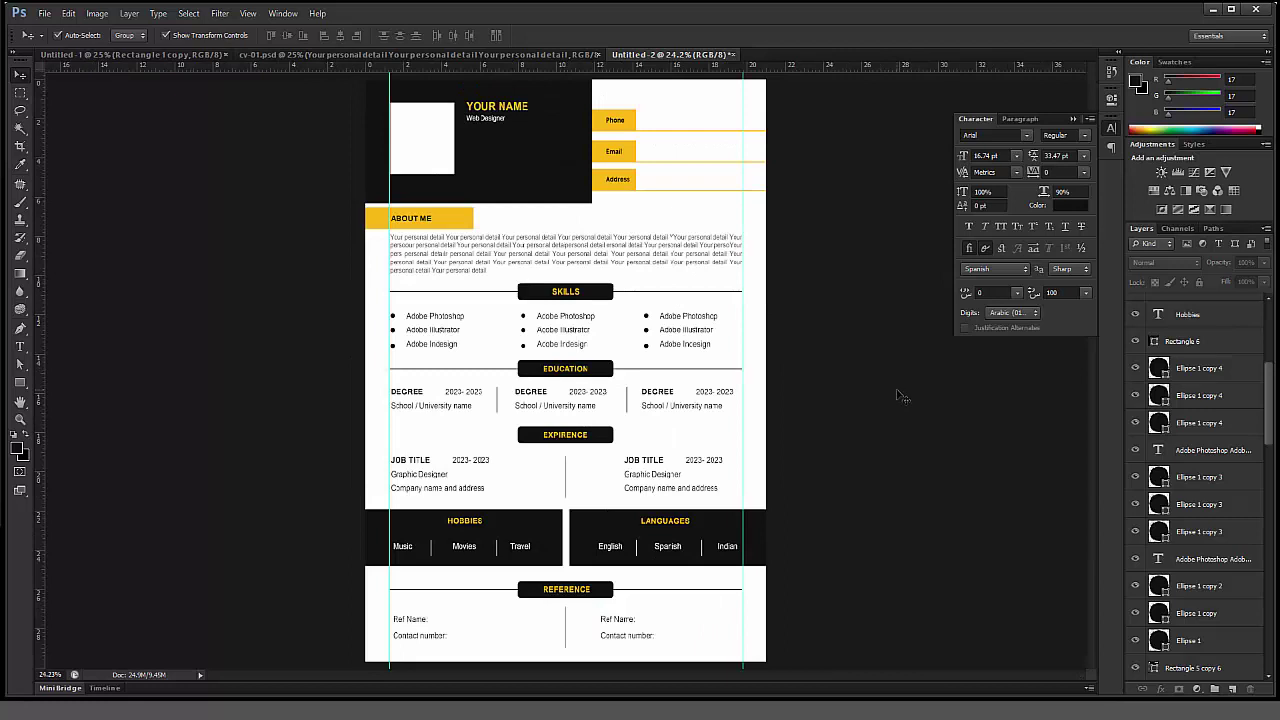
{"action": "left_click", "coordinate": [545, 196]}
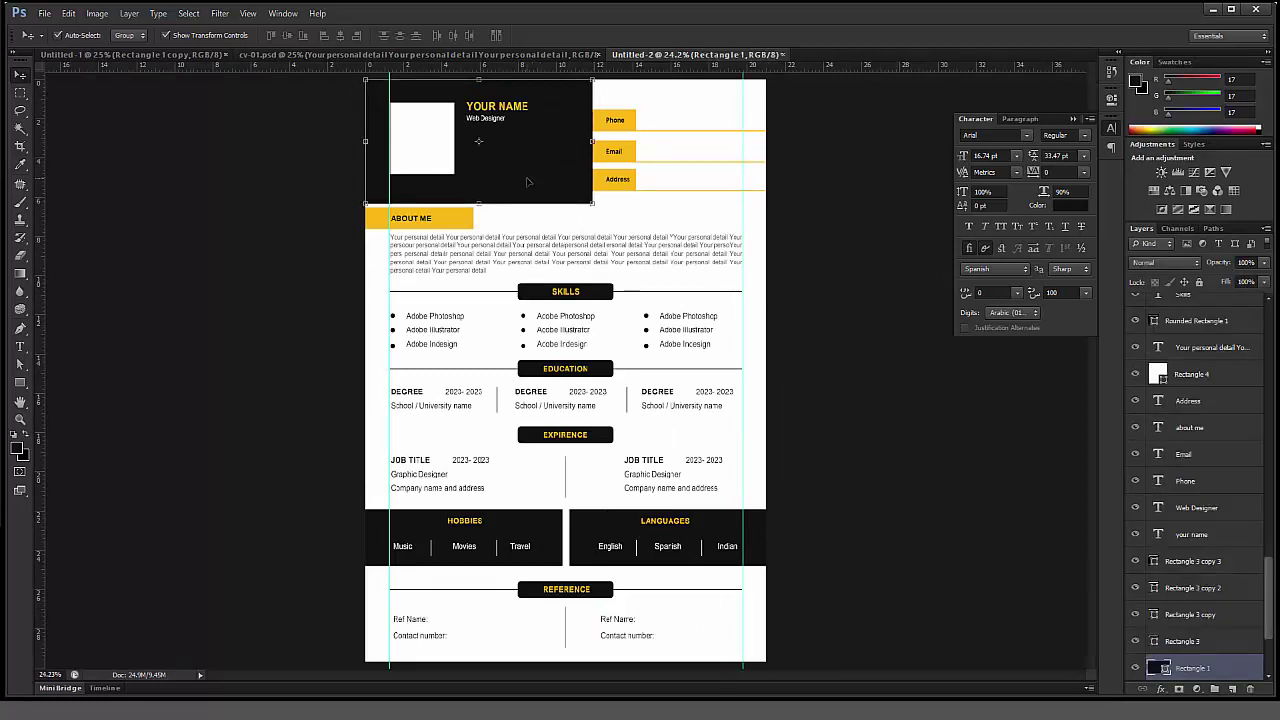
{"action": "left_click", "coordinate": [682, 225]}
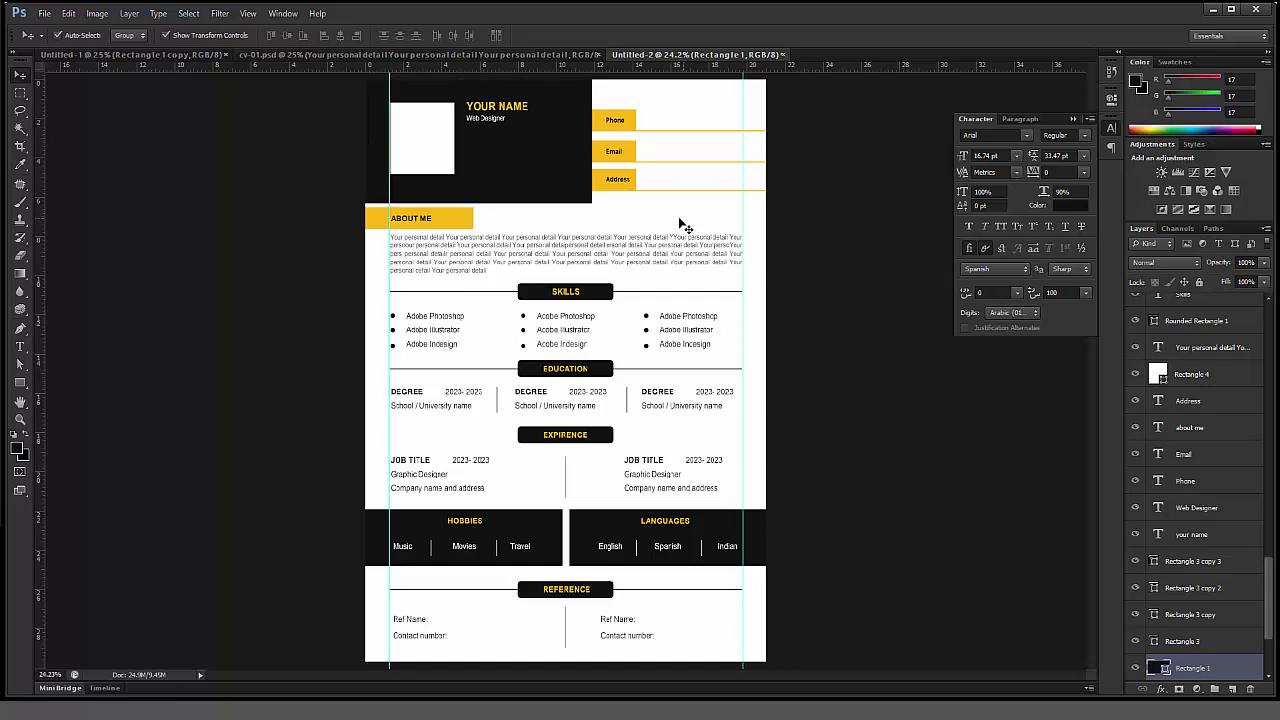
{"action": "left_click", "coordinate": [617, 122]}
{"action": "left_click", "coordinate": [614, 154], "text": "shift"}
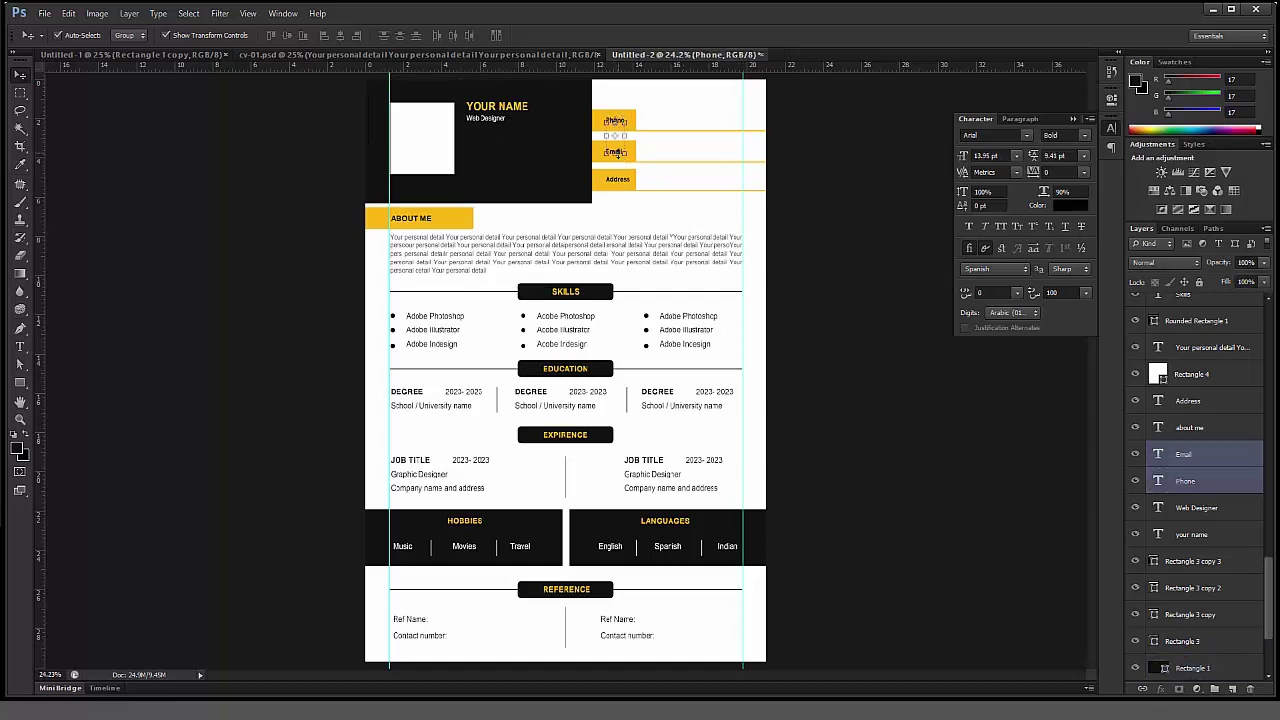
{"action": "left_click", "coordinate": [626, 184], "text": "shift"}
{"action": "key", "text": "ctrl+t"}
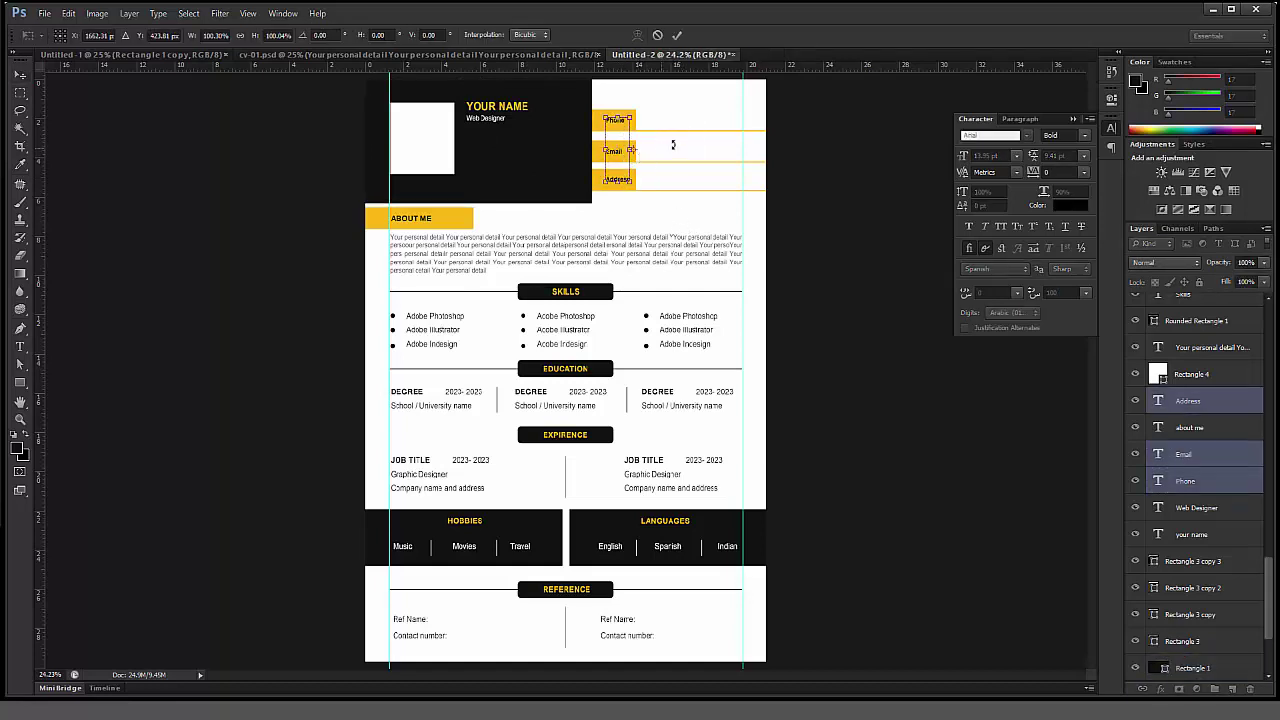
{"action": "key", "text": "Return"}
{"action": "left_click_drag", "start_coordinate": [1204, 405], "coordinate": [1232, 689]}
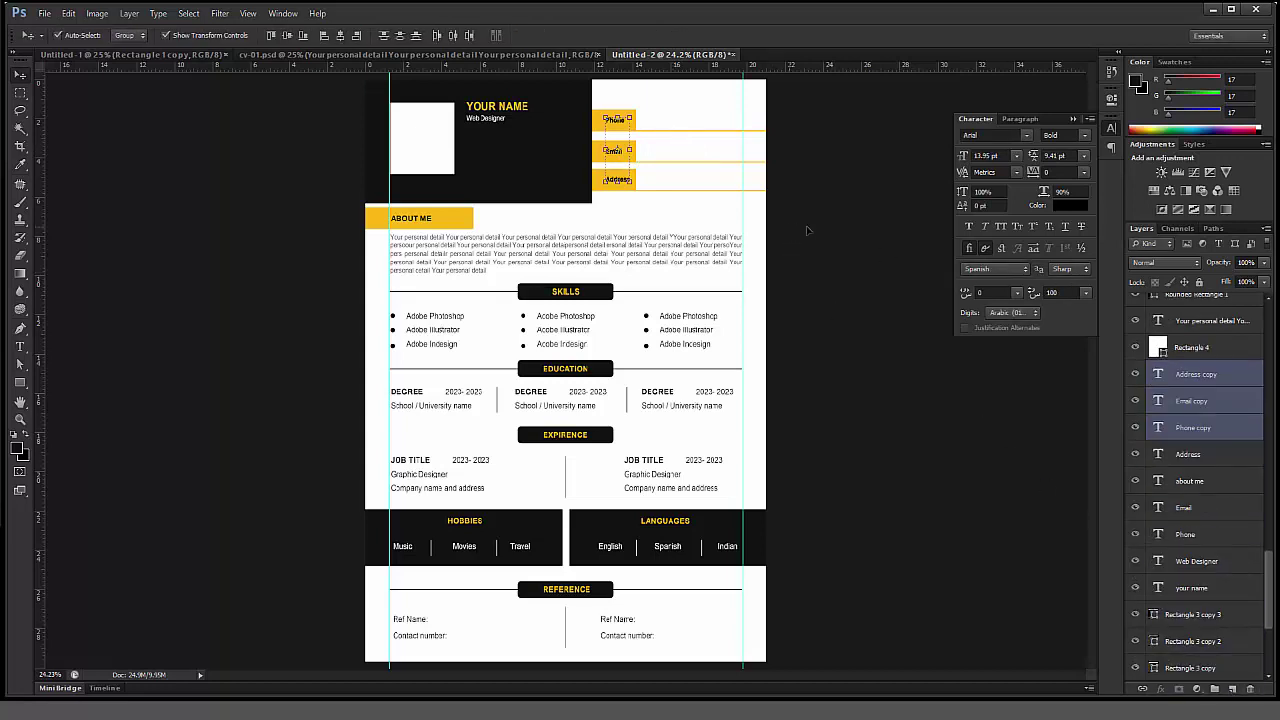
{"action": "left_click_drag", "start_coordinate": [790, 229], "coordinate": [826, 229]}
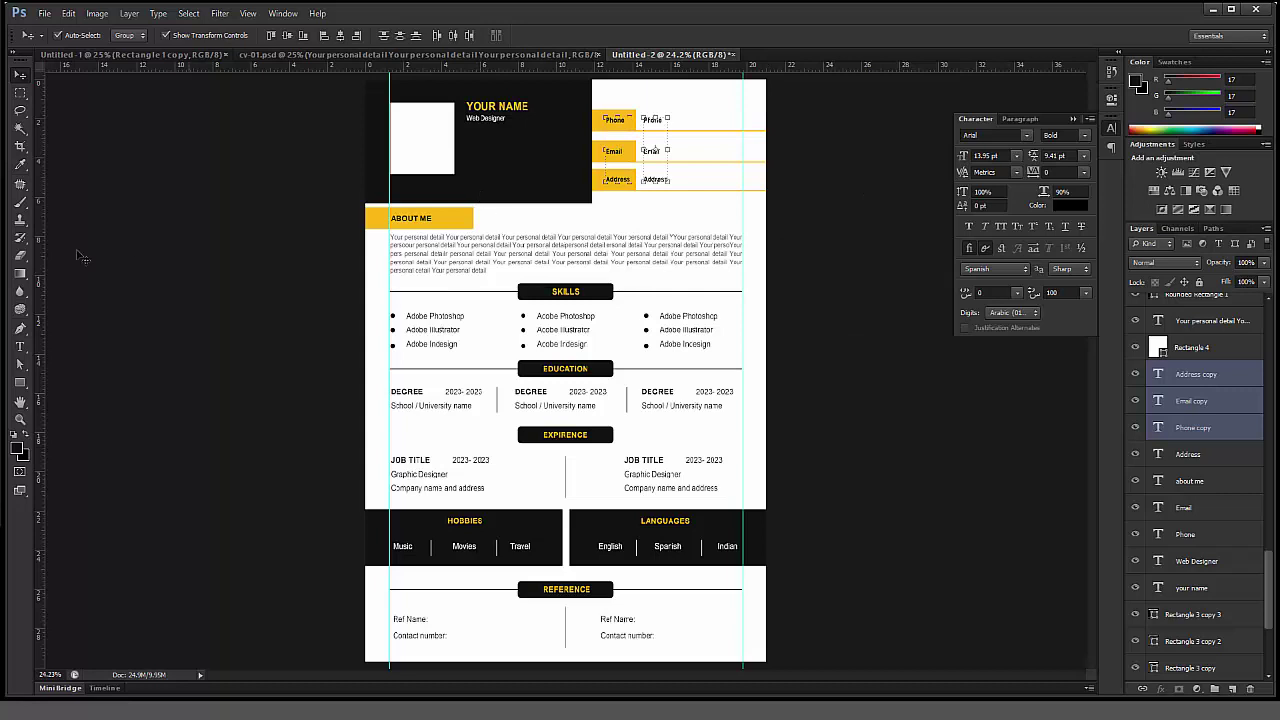
{"action": "left_click", "coordinate": [50, 338]}
Step: Replace the copies with a sample phone number, a placeholder e-mail and 'your location'
{"action": "double_click", "coordinate": [652, 120]}
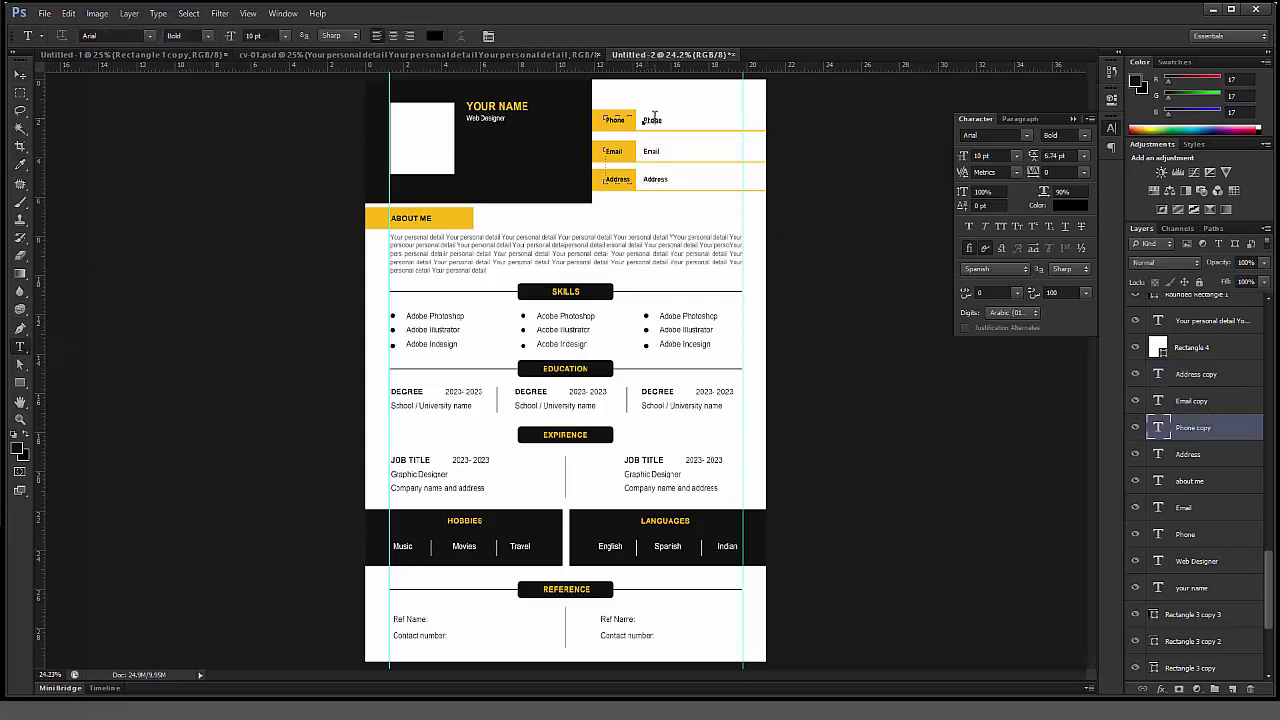
{"action": "key", "text": "BackSpace"}
{"action": "type", "text": "+123 456 89"}
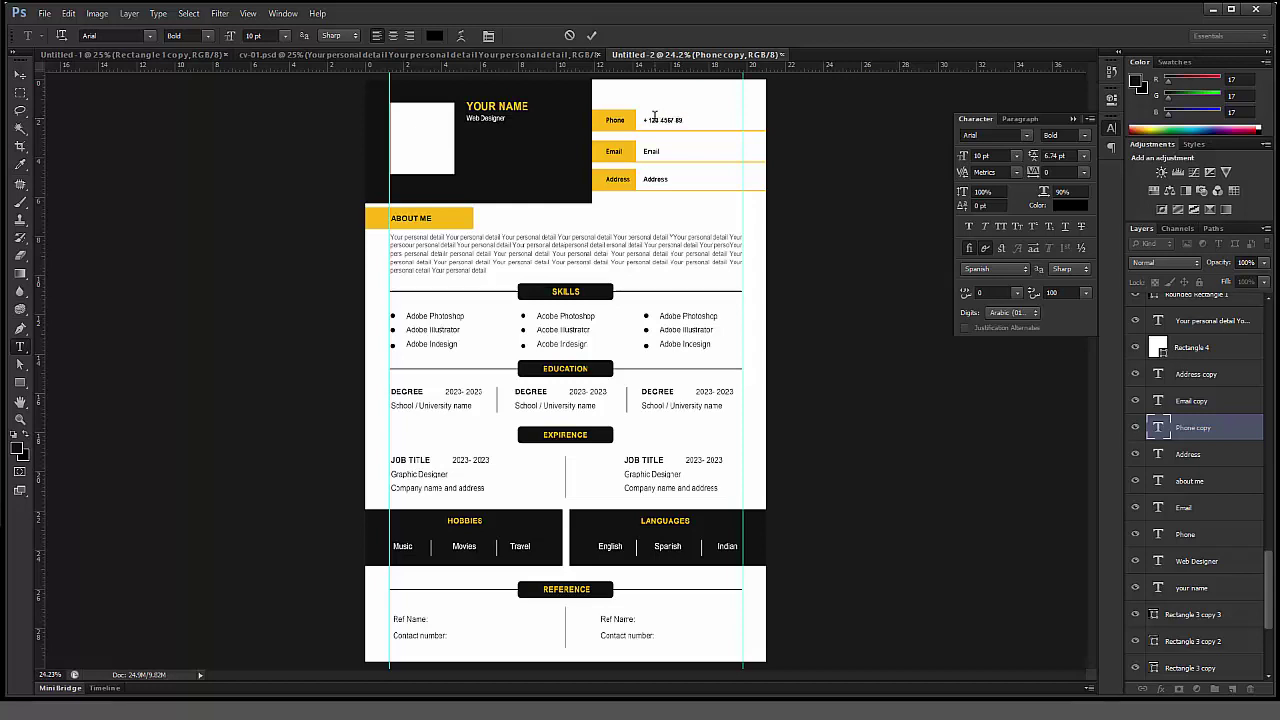
{"action": "type", "text": "7"}
{"action": "left_click", "coordinate": [651, 151]}
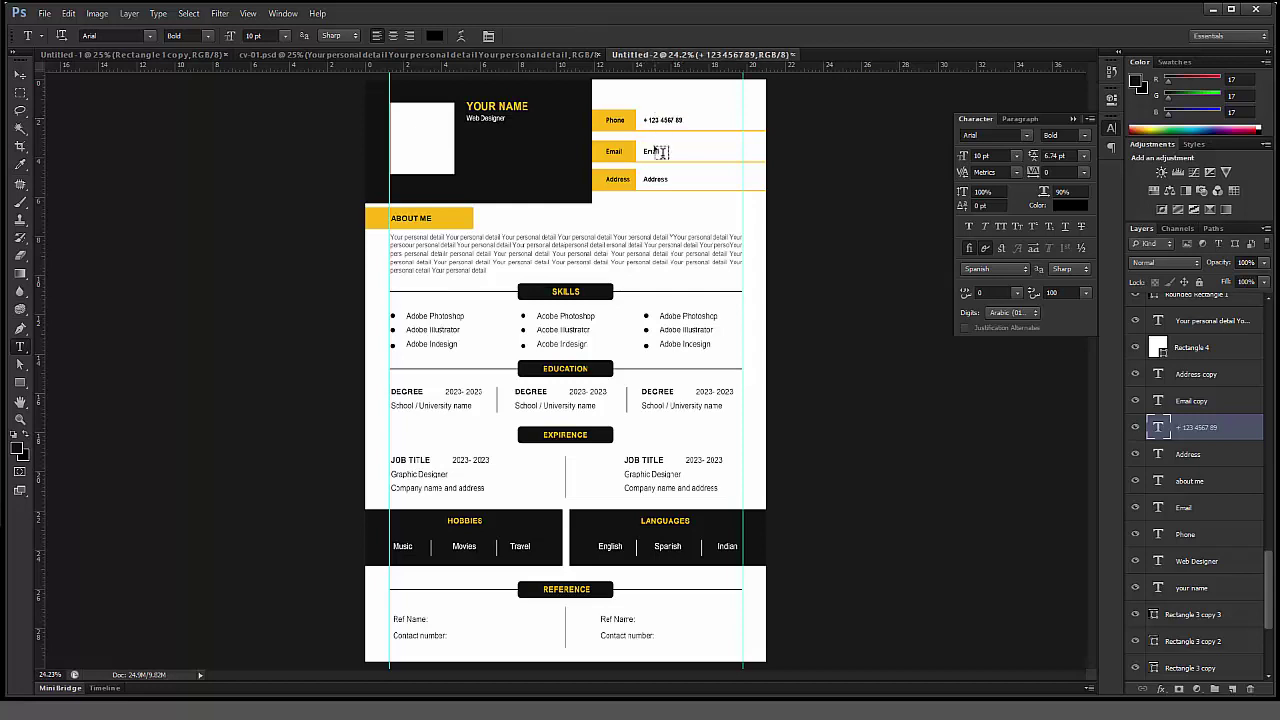
{"action": "double_click", "coordinate": [651, 151]}
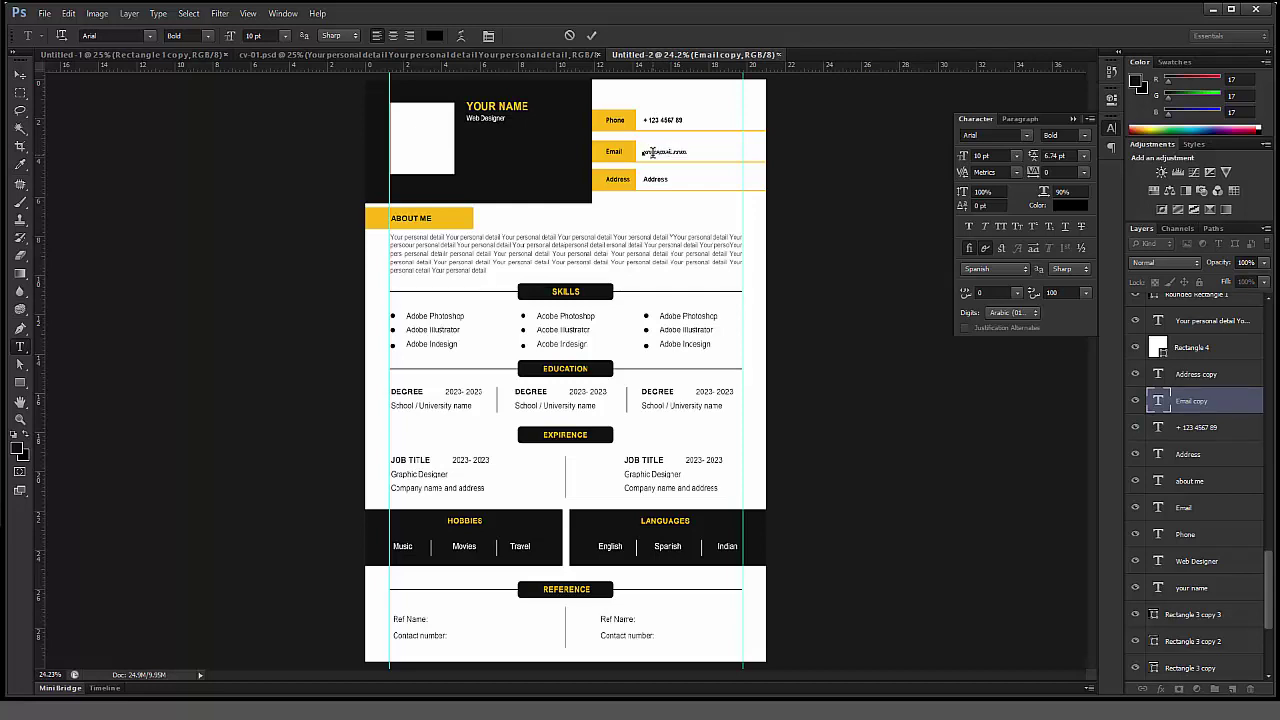
{"action": "left_click", "coordinate": [655, 179]}
{"action": "double_click", "coordinate": [655, 179]}
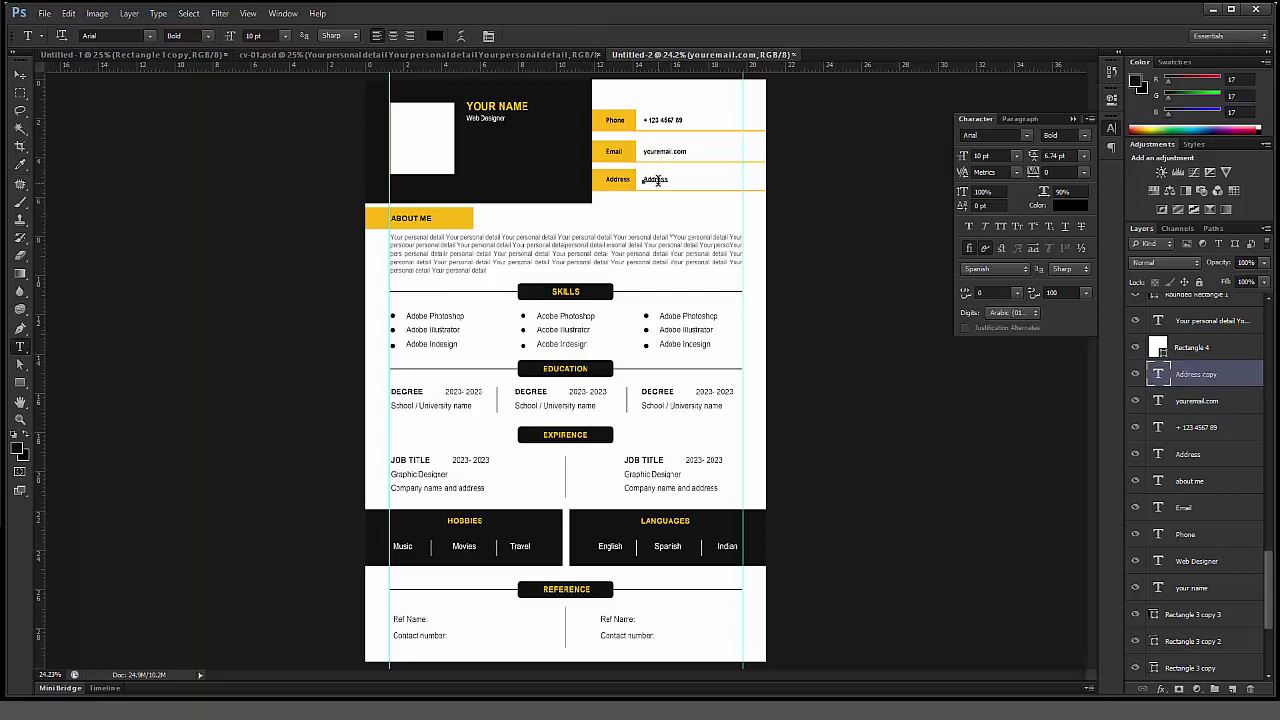
{"action": "type", "text": "your"}
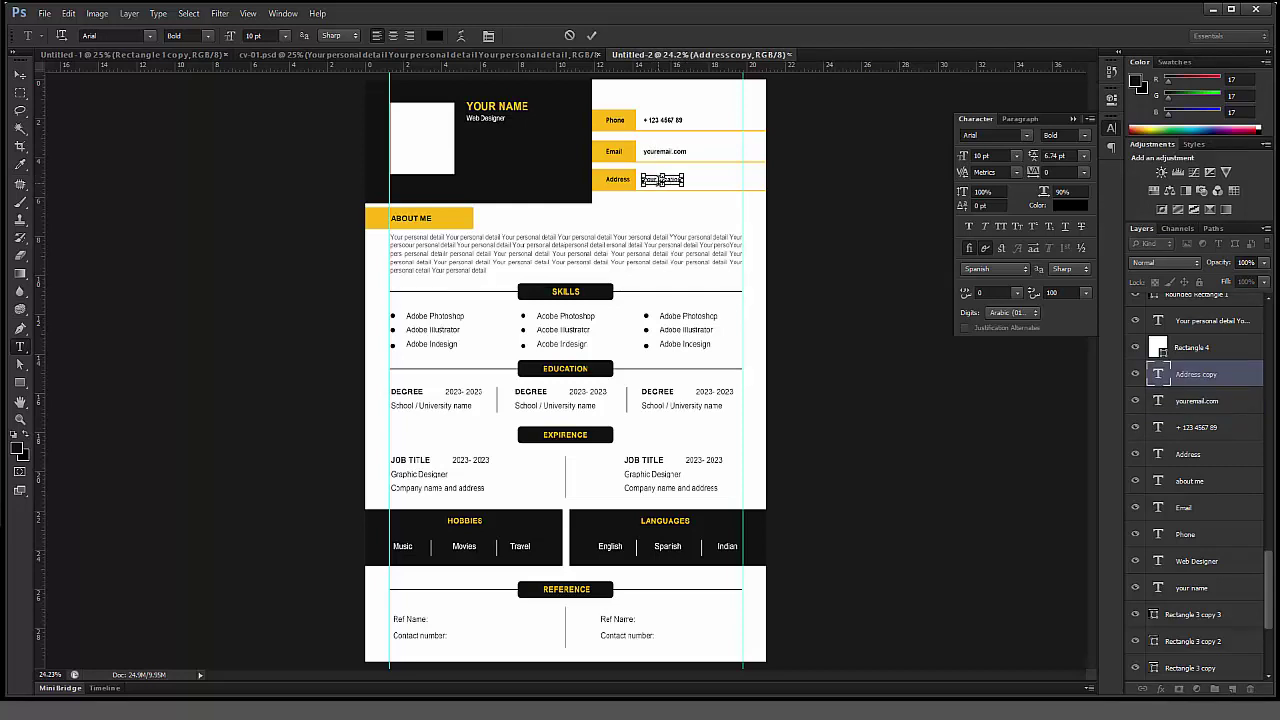
{"action": "key", "text": "ctrl+Return"}
{"action": "key", "text": "v"}
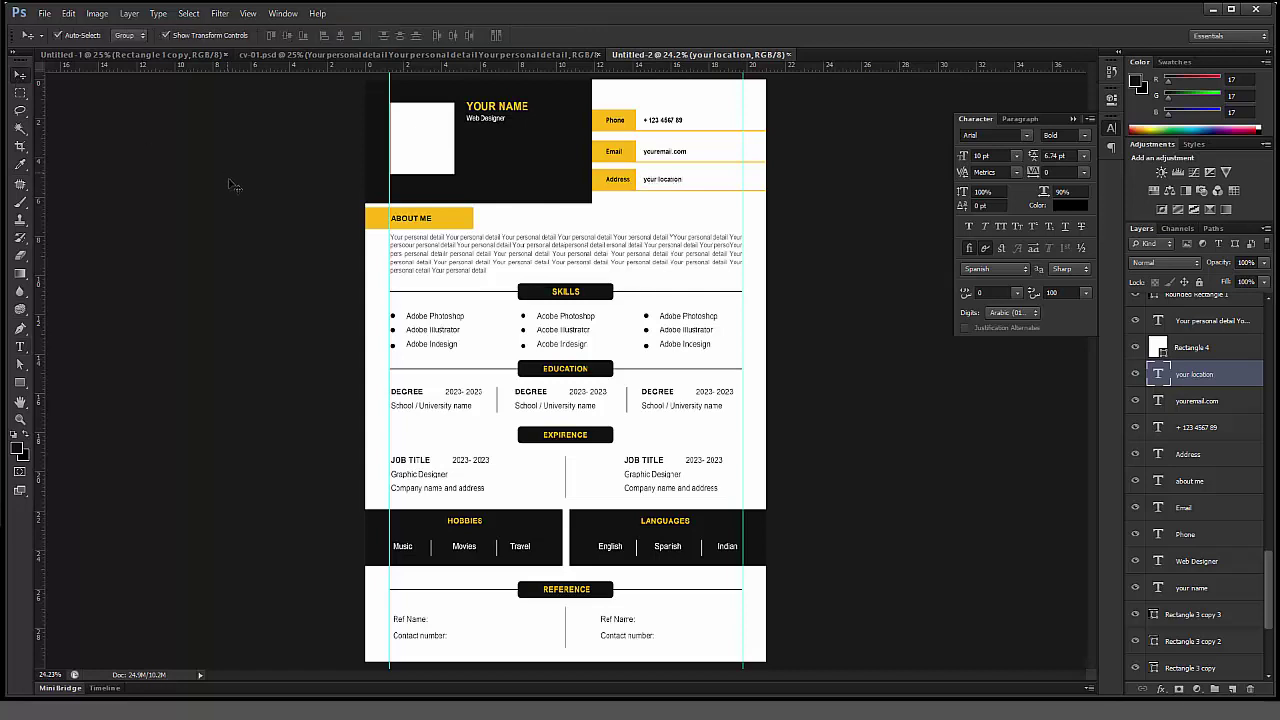
{"action": "left_click", "coordinate": [821, 263]}
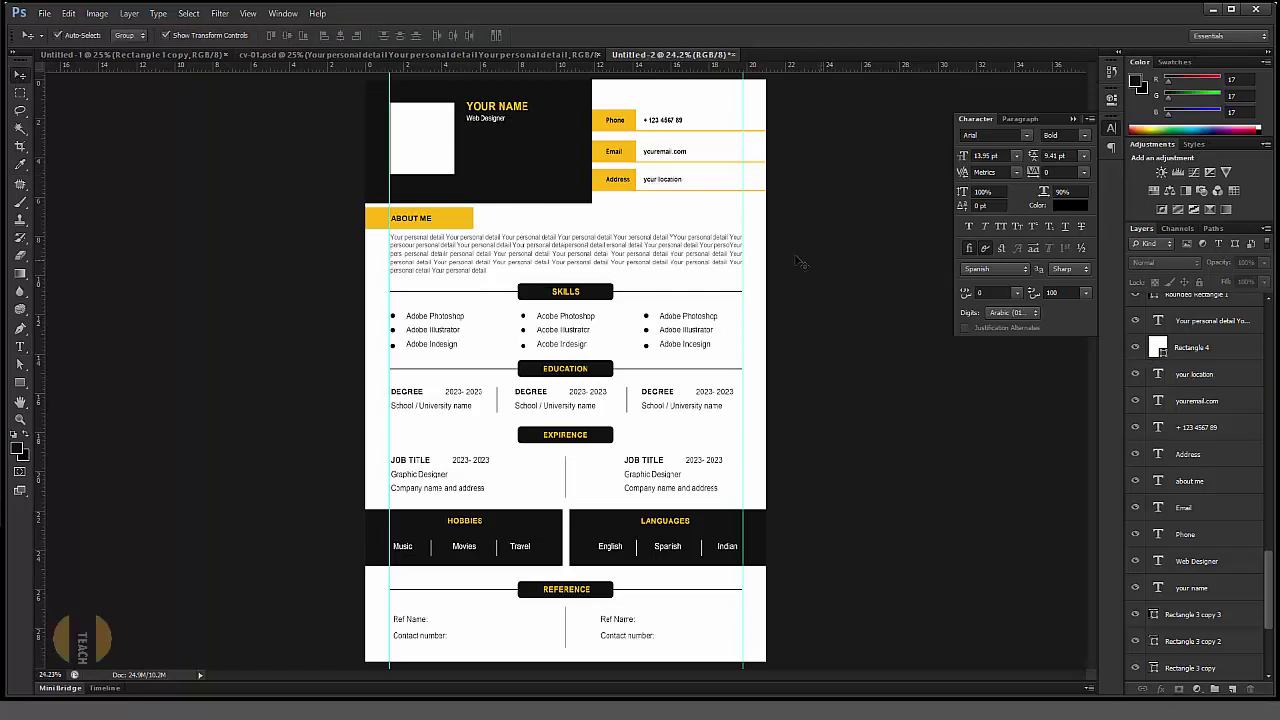
Step: Curve the black header by adding an anchor point and deleting its bottom-right corner
{"action": "left_click", "coordinate": [548, 188]}
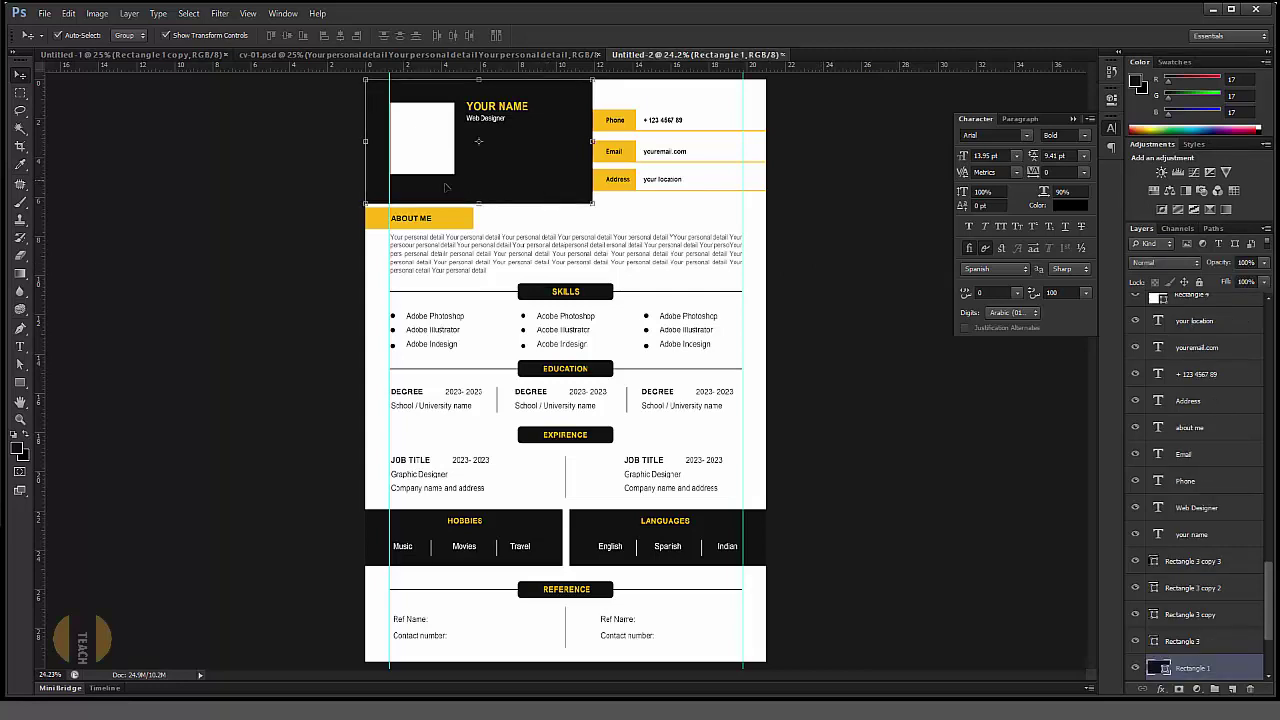
{"action": "left_click", "coordinate": [21, 331]}
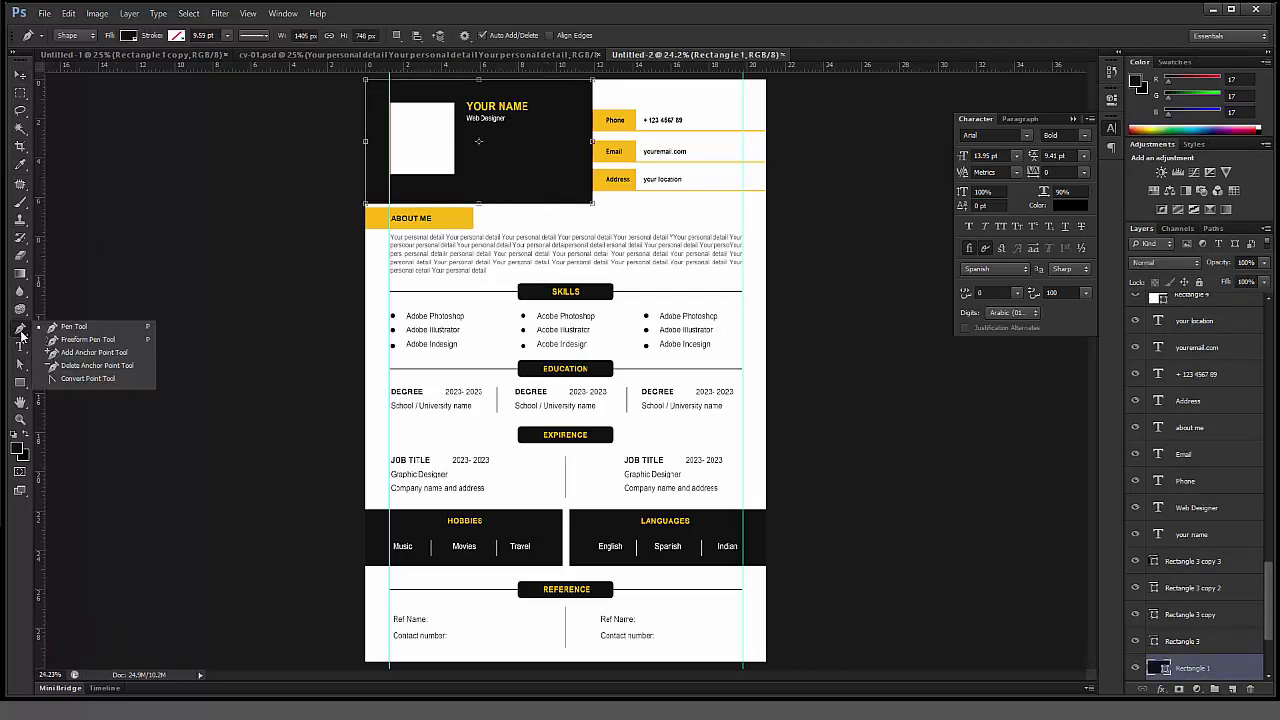
{"action": "left_click", "coordinate": [90, 352]}
{"action": "left_click", "coordinate": [510, 203]}
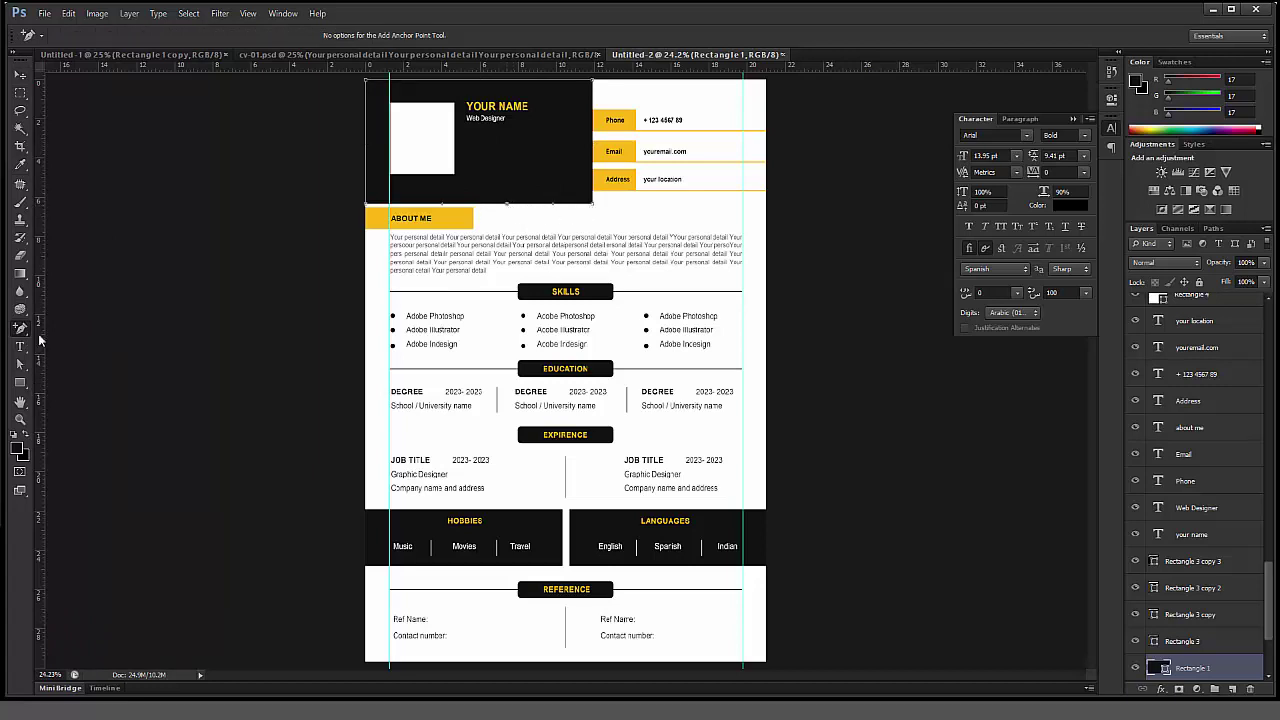
{"action": "right_click", "coordinate": [20, 328]}
{"action": "left_click", "coordinate": [102, 366]}
{"action": "left_click", "coordinate": [593, 207]}
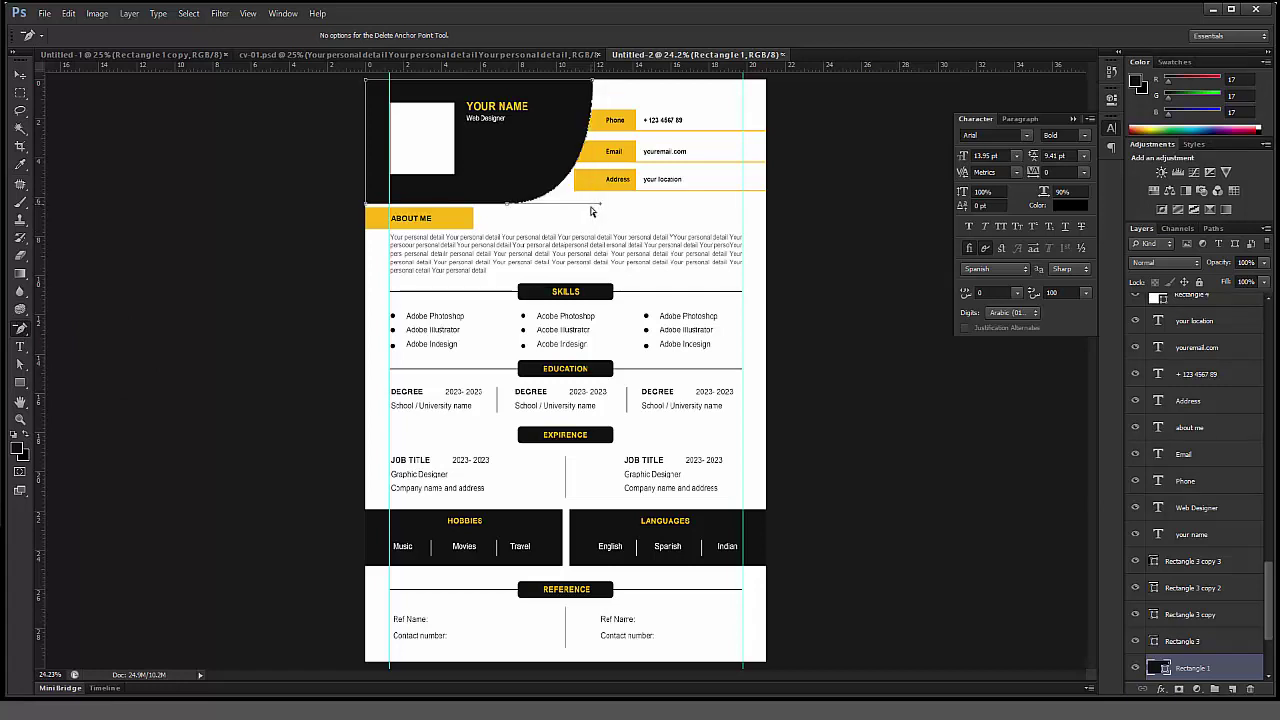
{"action": "left_click", "coordinate": [20, 75]}
Step: Resize the Address tab to fit against the header's new curve
{"action": "key", "text": "ctrl+j"}
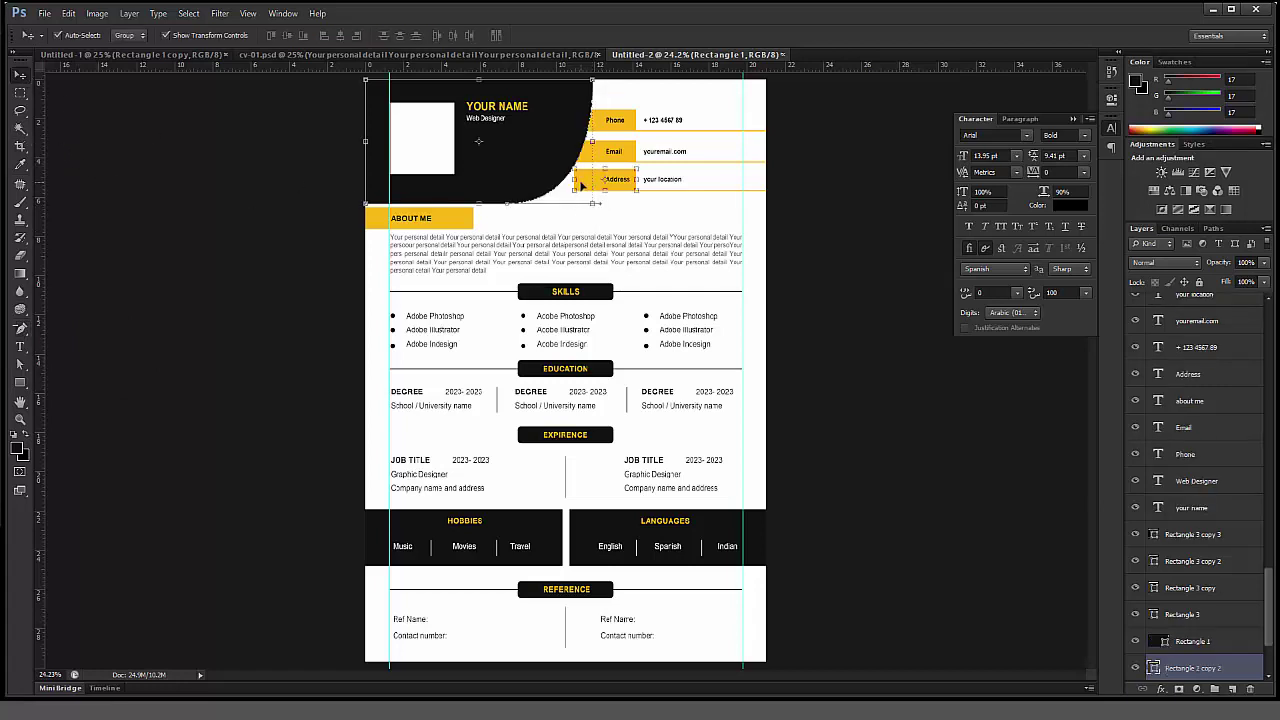
{"action": "left_click", "coordinate": [582, 187]}
{"action": "key", "text": "ctrl+t"}
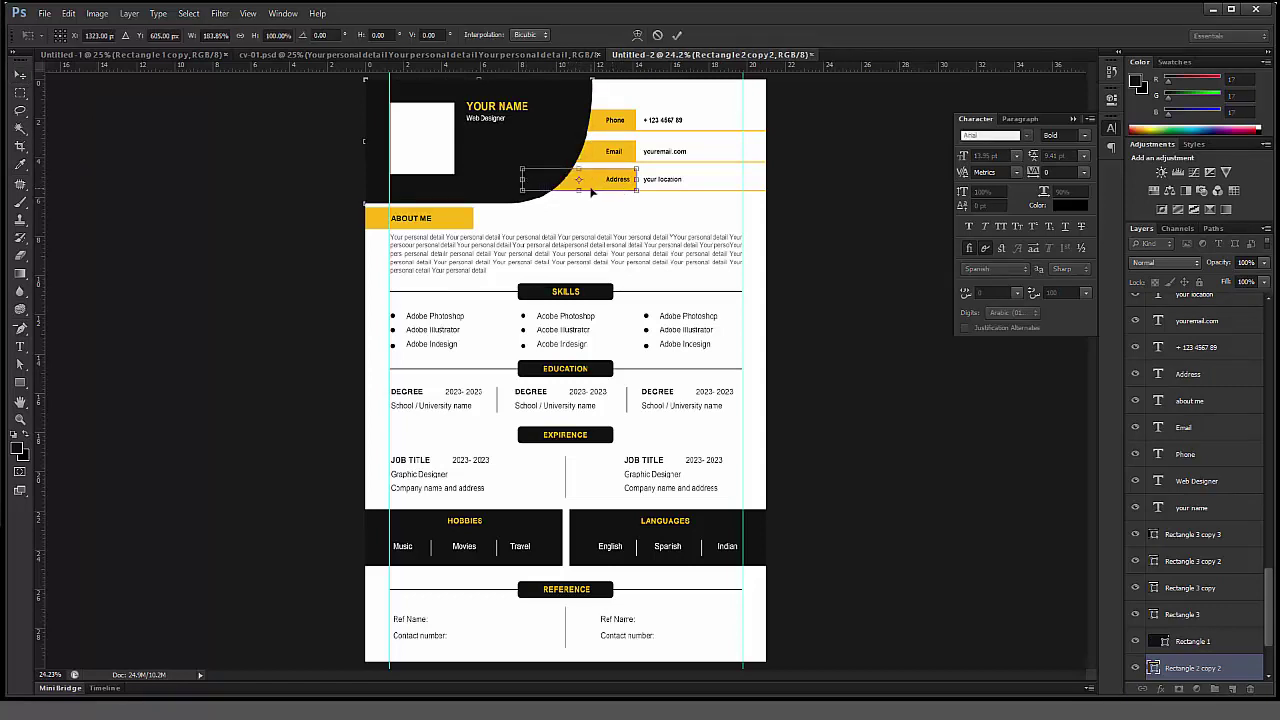
{"action": "left_click", "coordinate": [677, 35]}
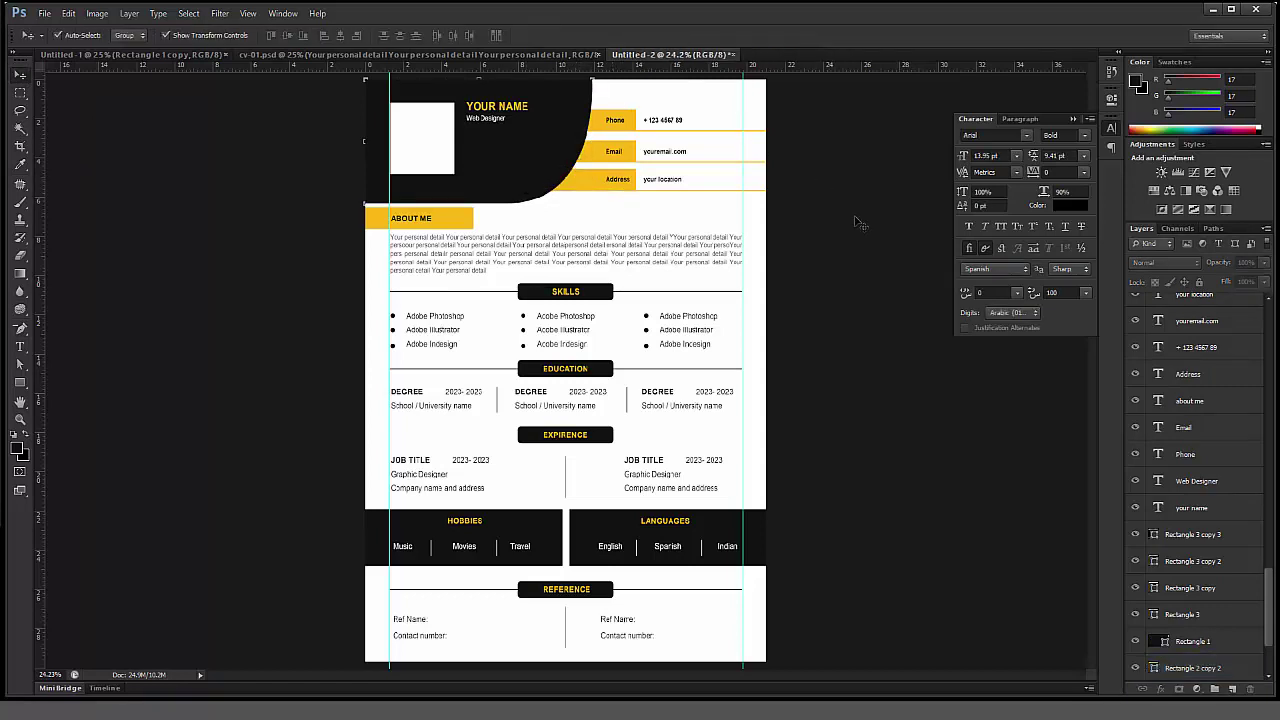